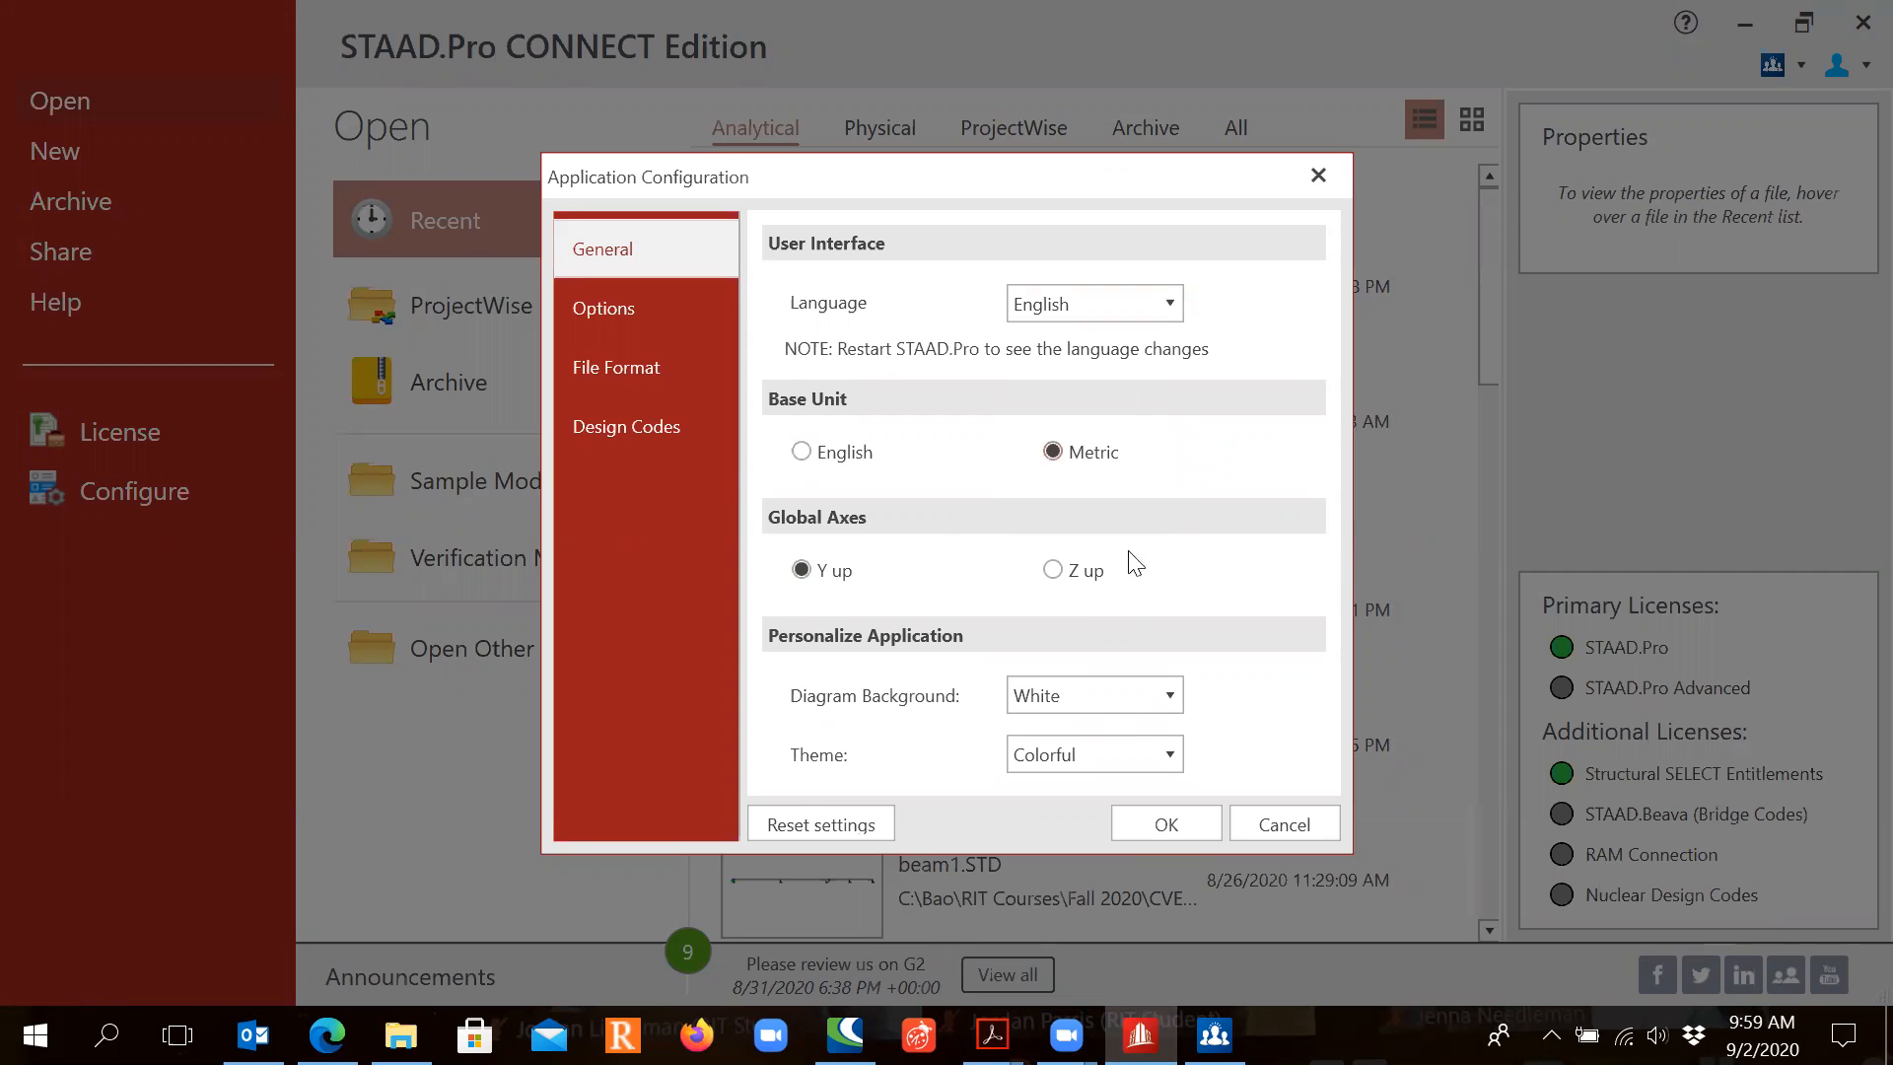
Step: Confirm the application configuration with Metric base units and Y-up global axes
{"action": "left_click", "coordinate": [1155, 834]}
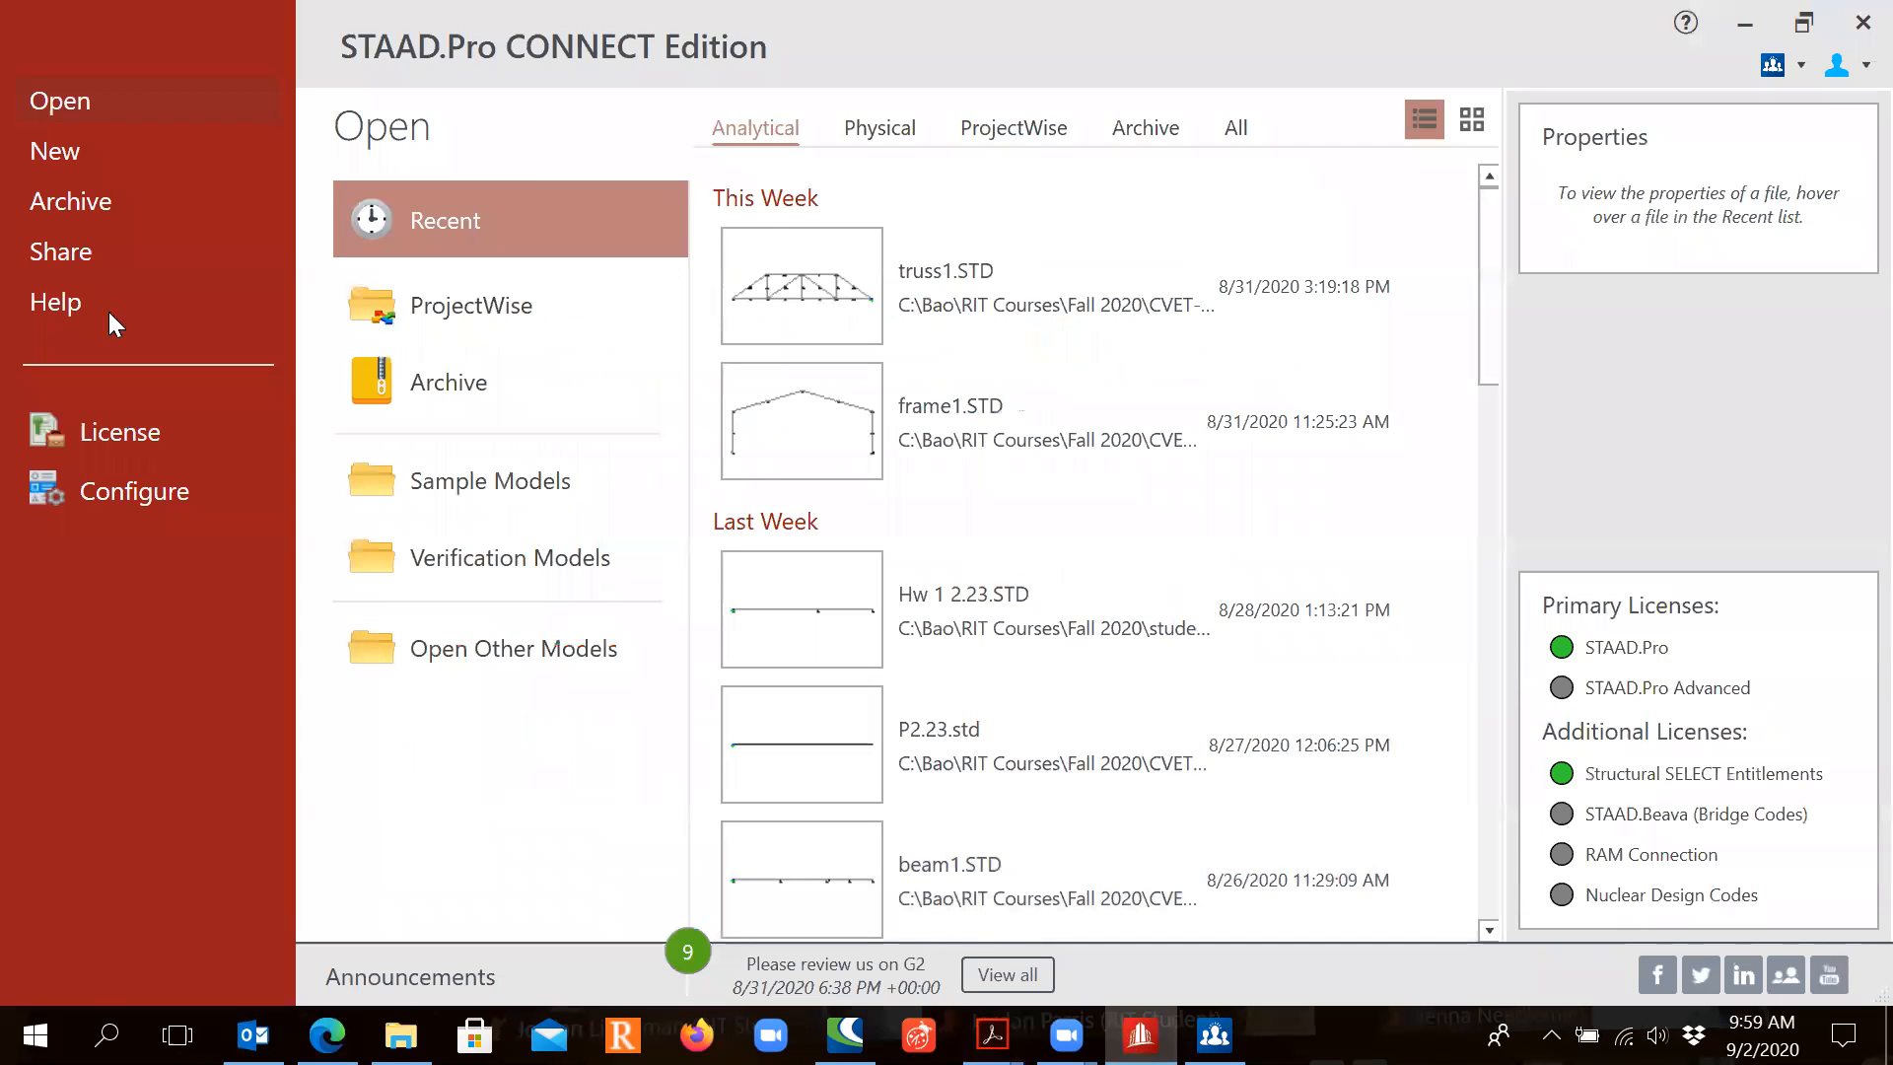
Step: Name the new analytical metric model truss1 and save it in the STAAD#3-truss1 folder
{"action": "left_click", "coordinate": [98, 154]}
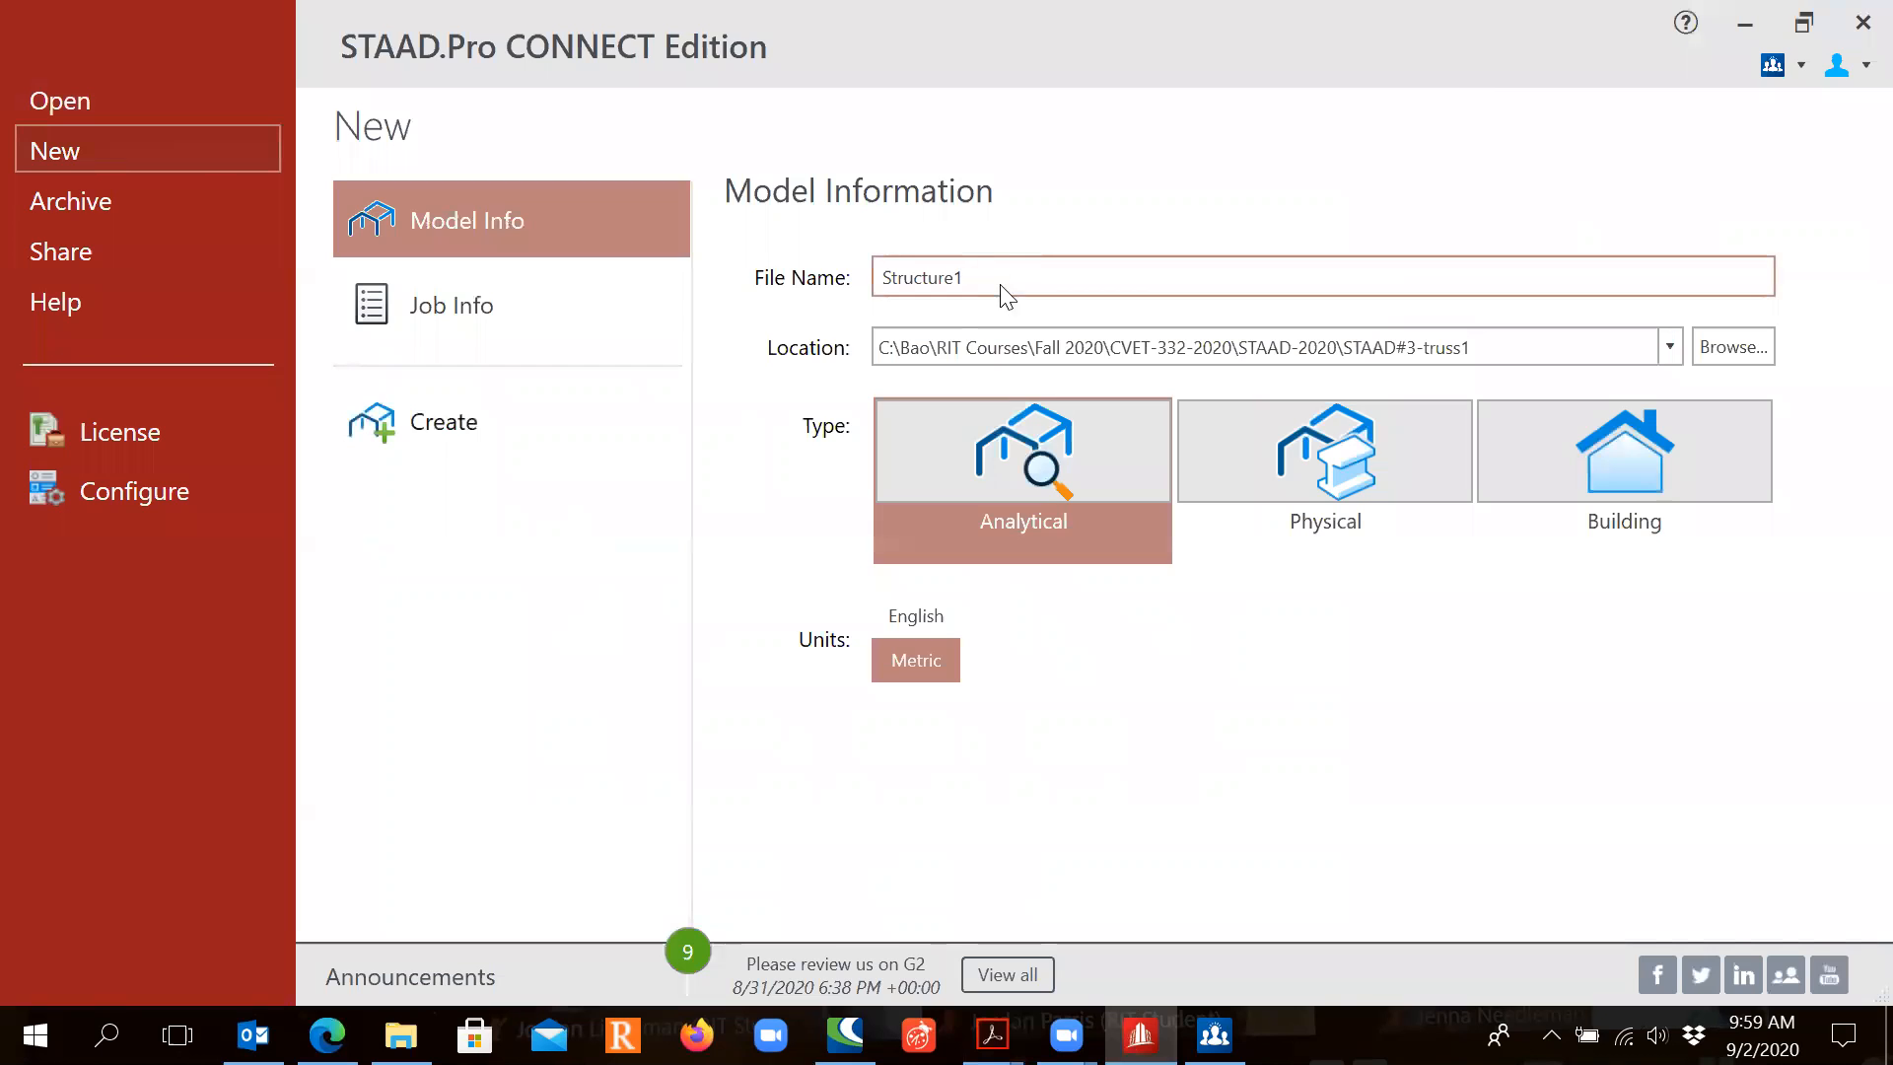
{"action": "left_click_drag", "start_coordinate": [991, 276], "coordinate": [751, 271]}
{"action": "type", "text": "t"}
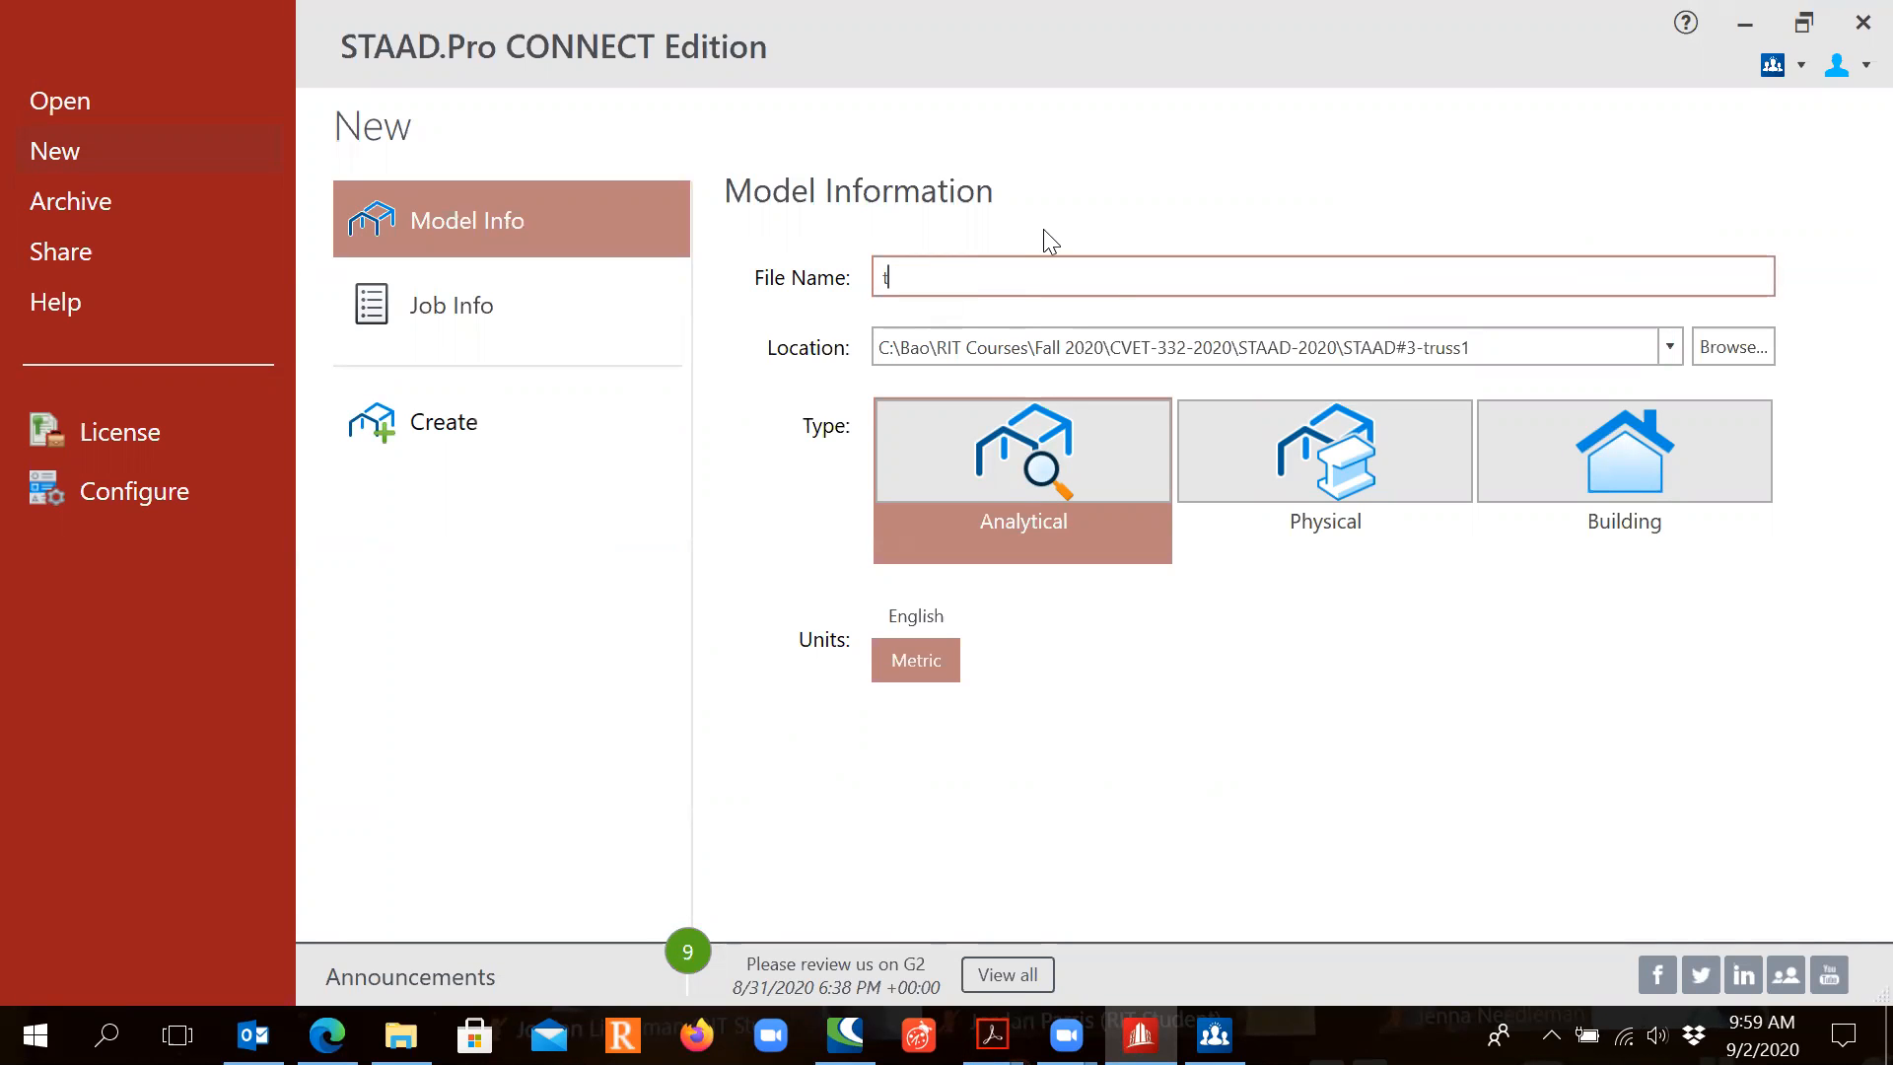
{"action": "type", "text": "russ1"}
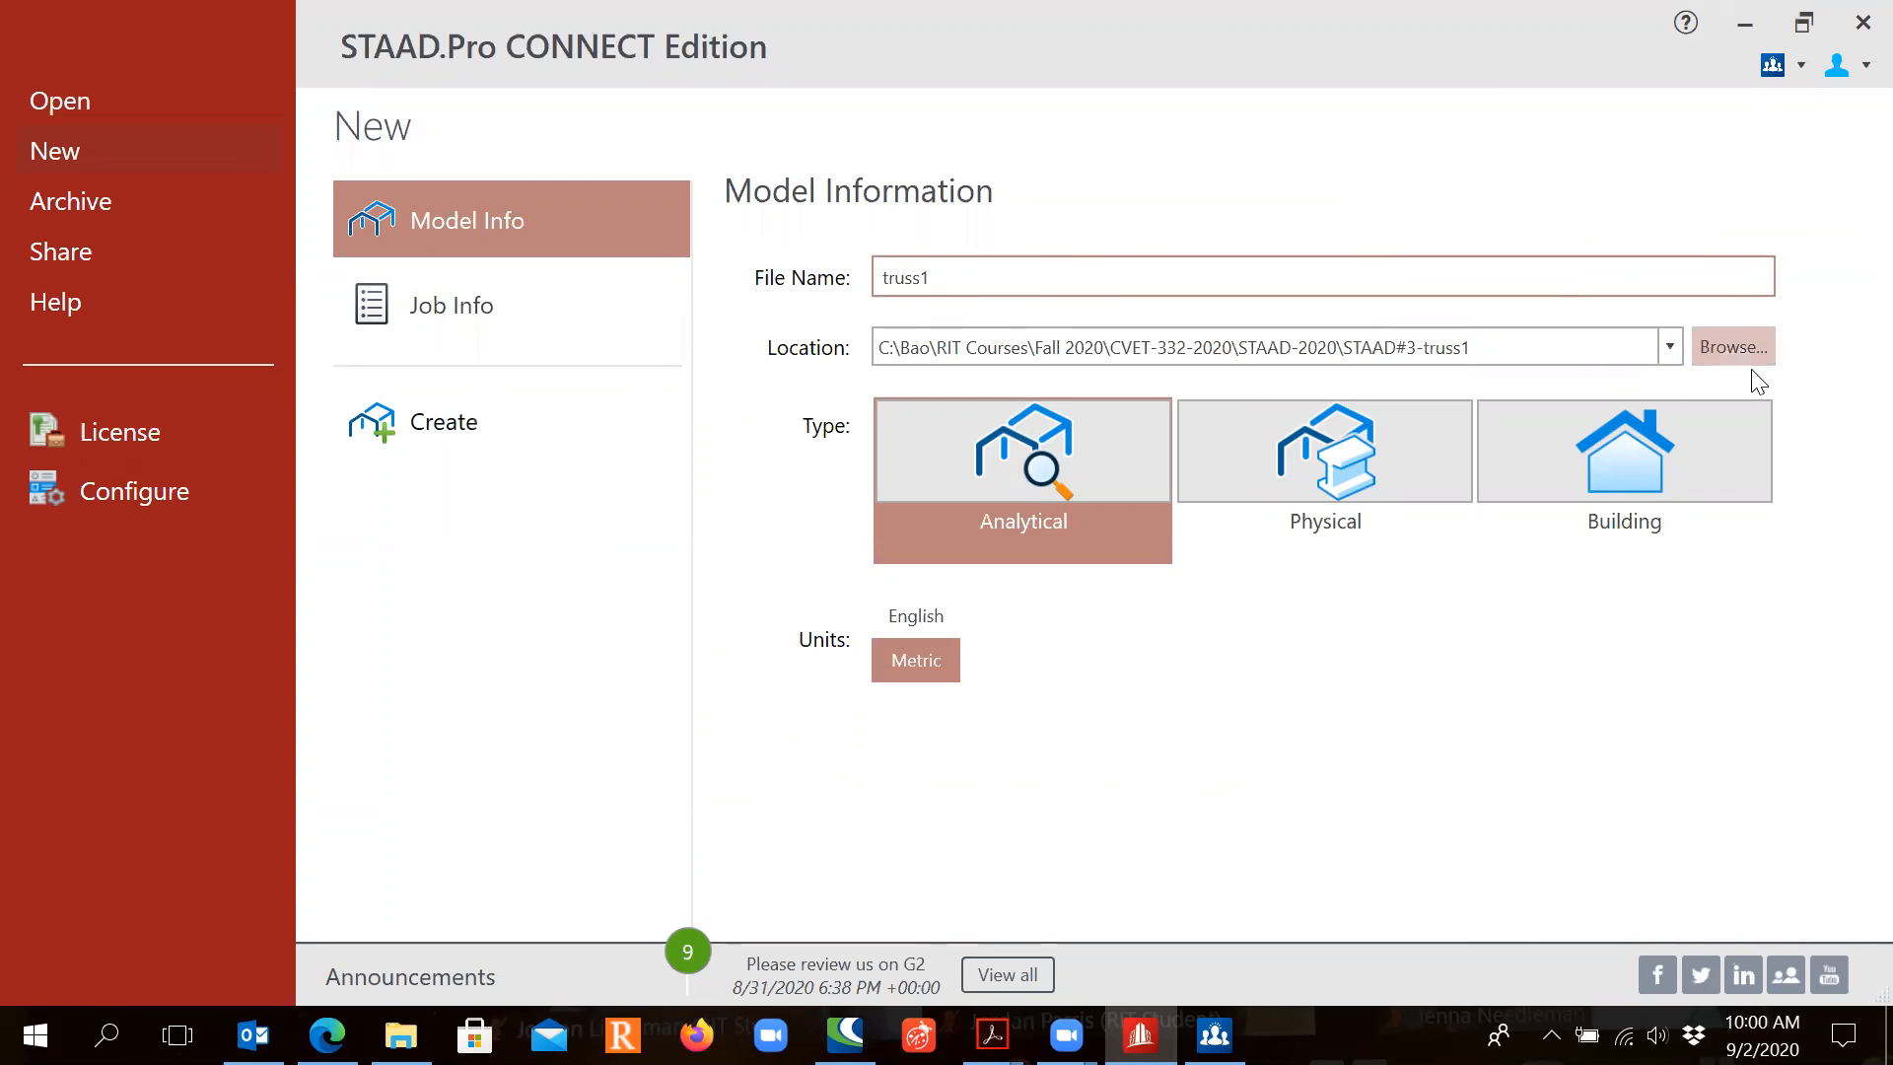
{"action": "left_click", "coordinate": [1727, 355]}
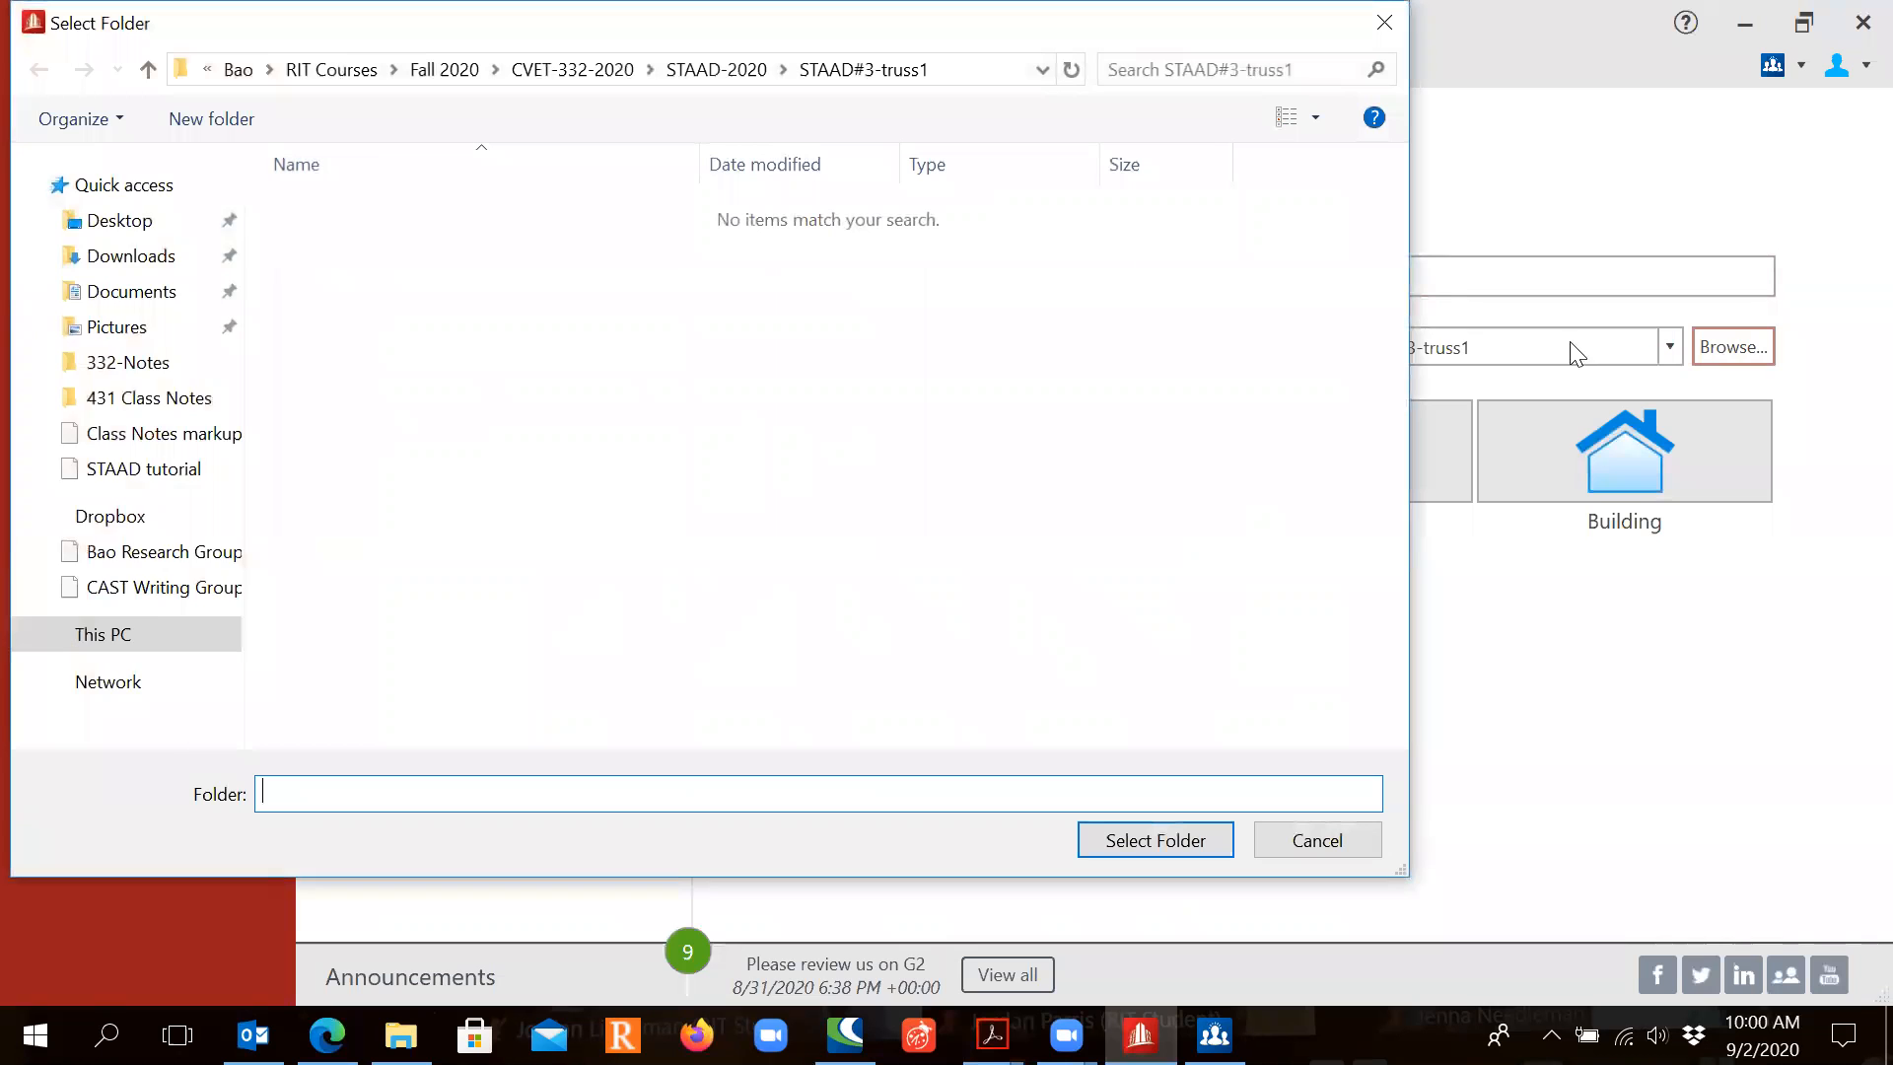
{"action": "left_click", "coordinate": [711, 77]}
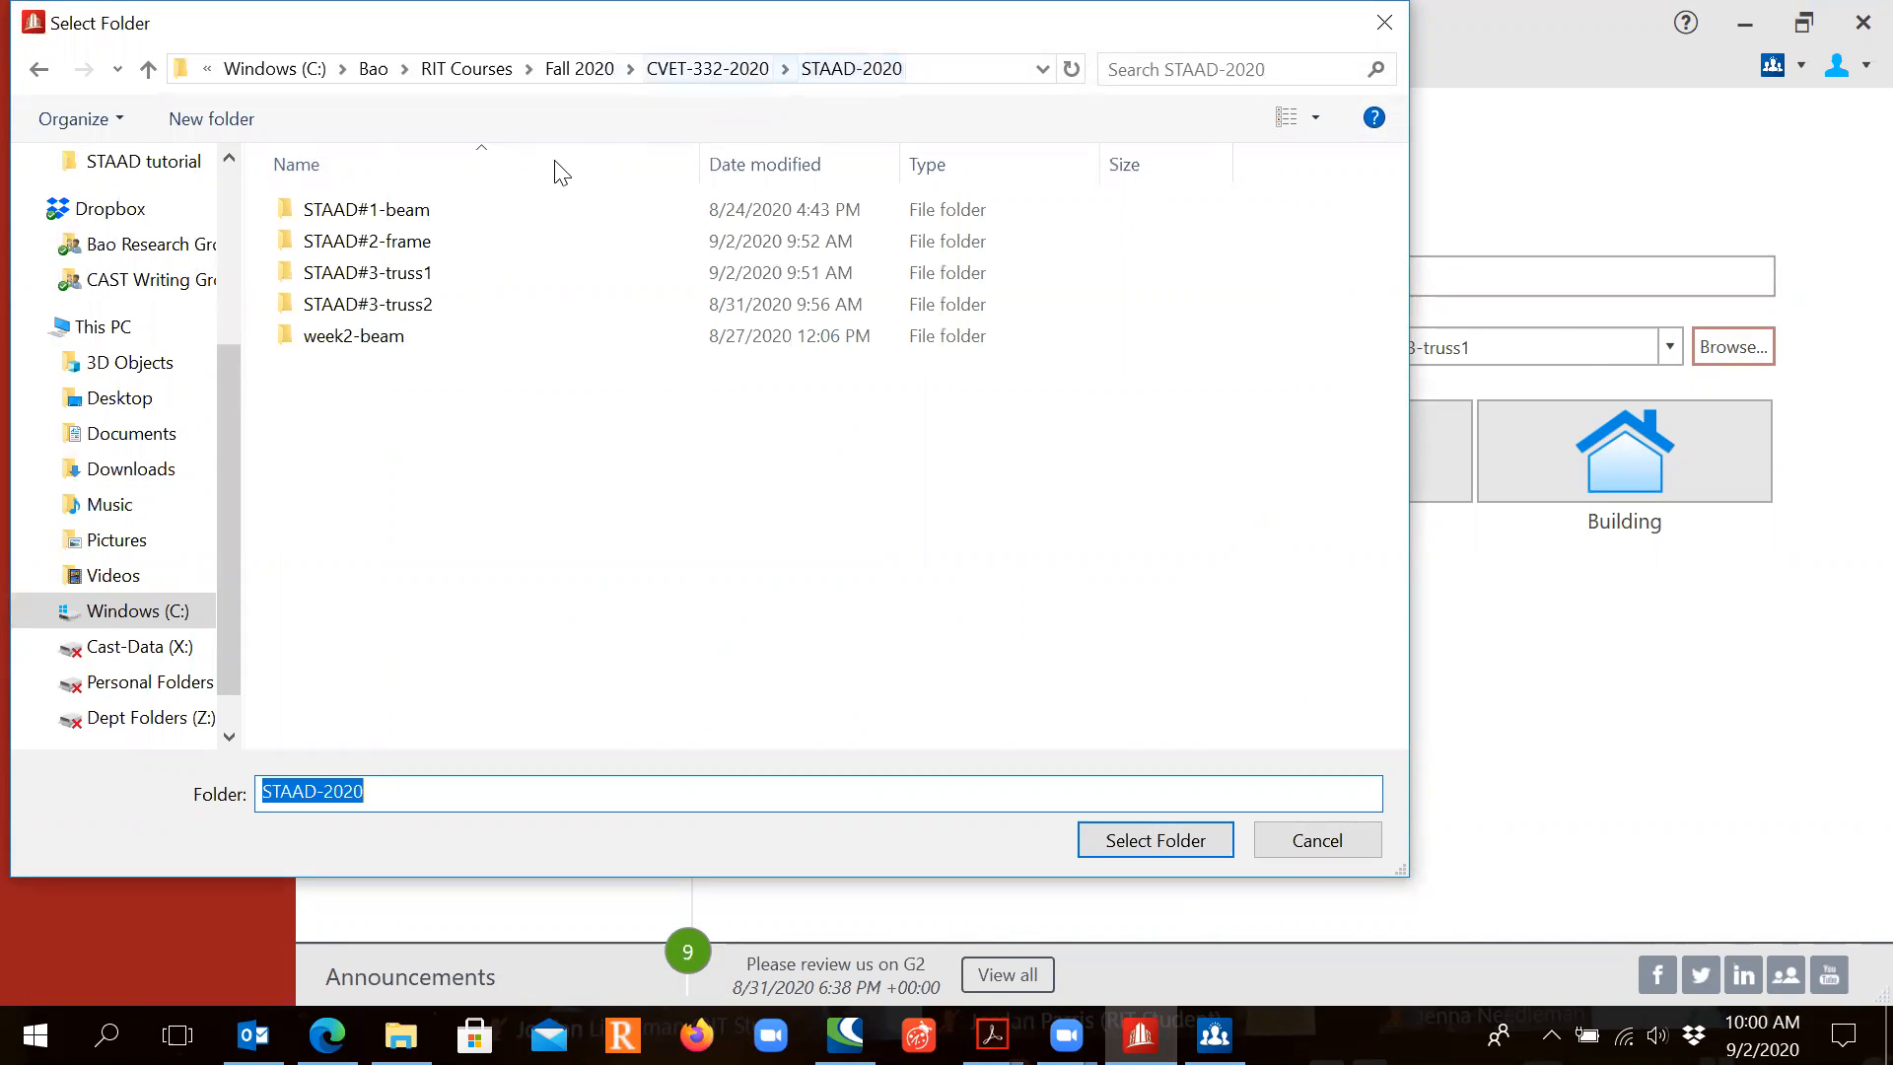
{"action": "left_click", "coordinate": [431, 274]}
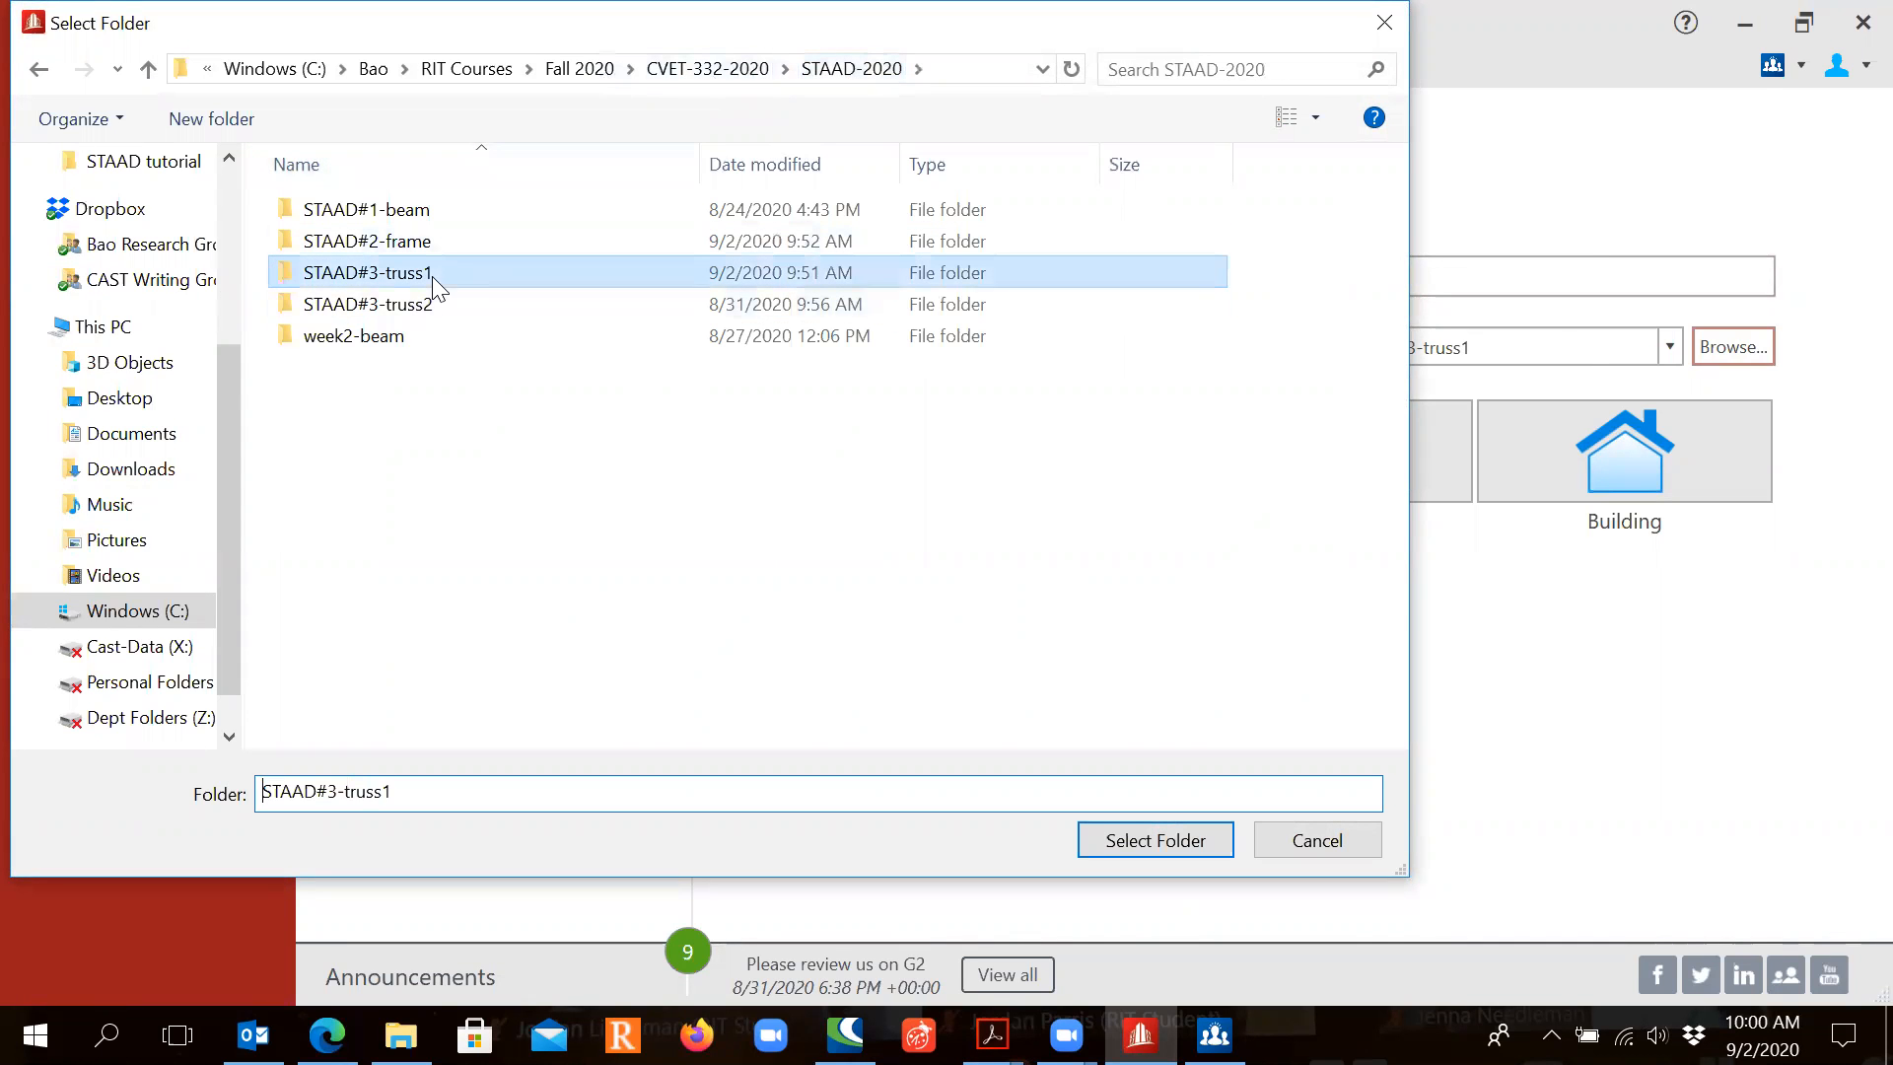
{"action": "left_click", "coordinate": [1155, 838]}
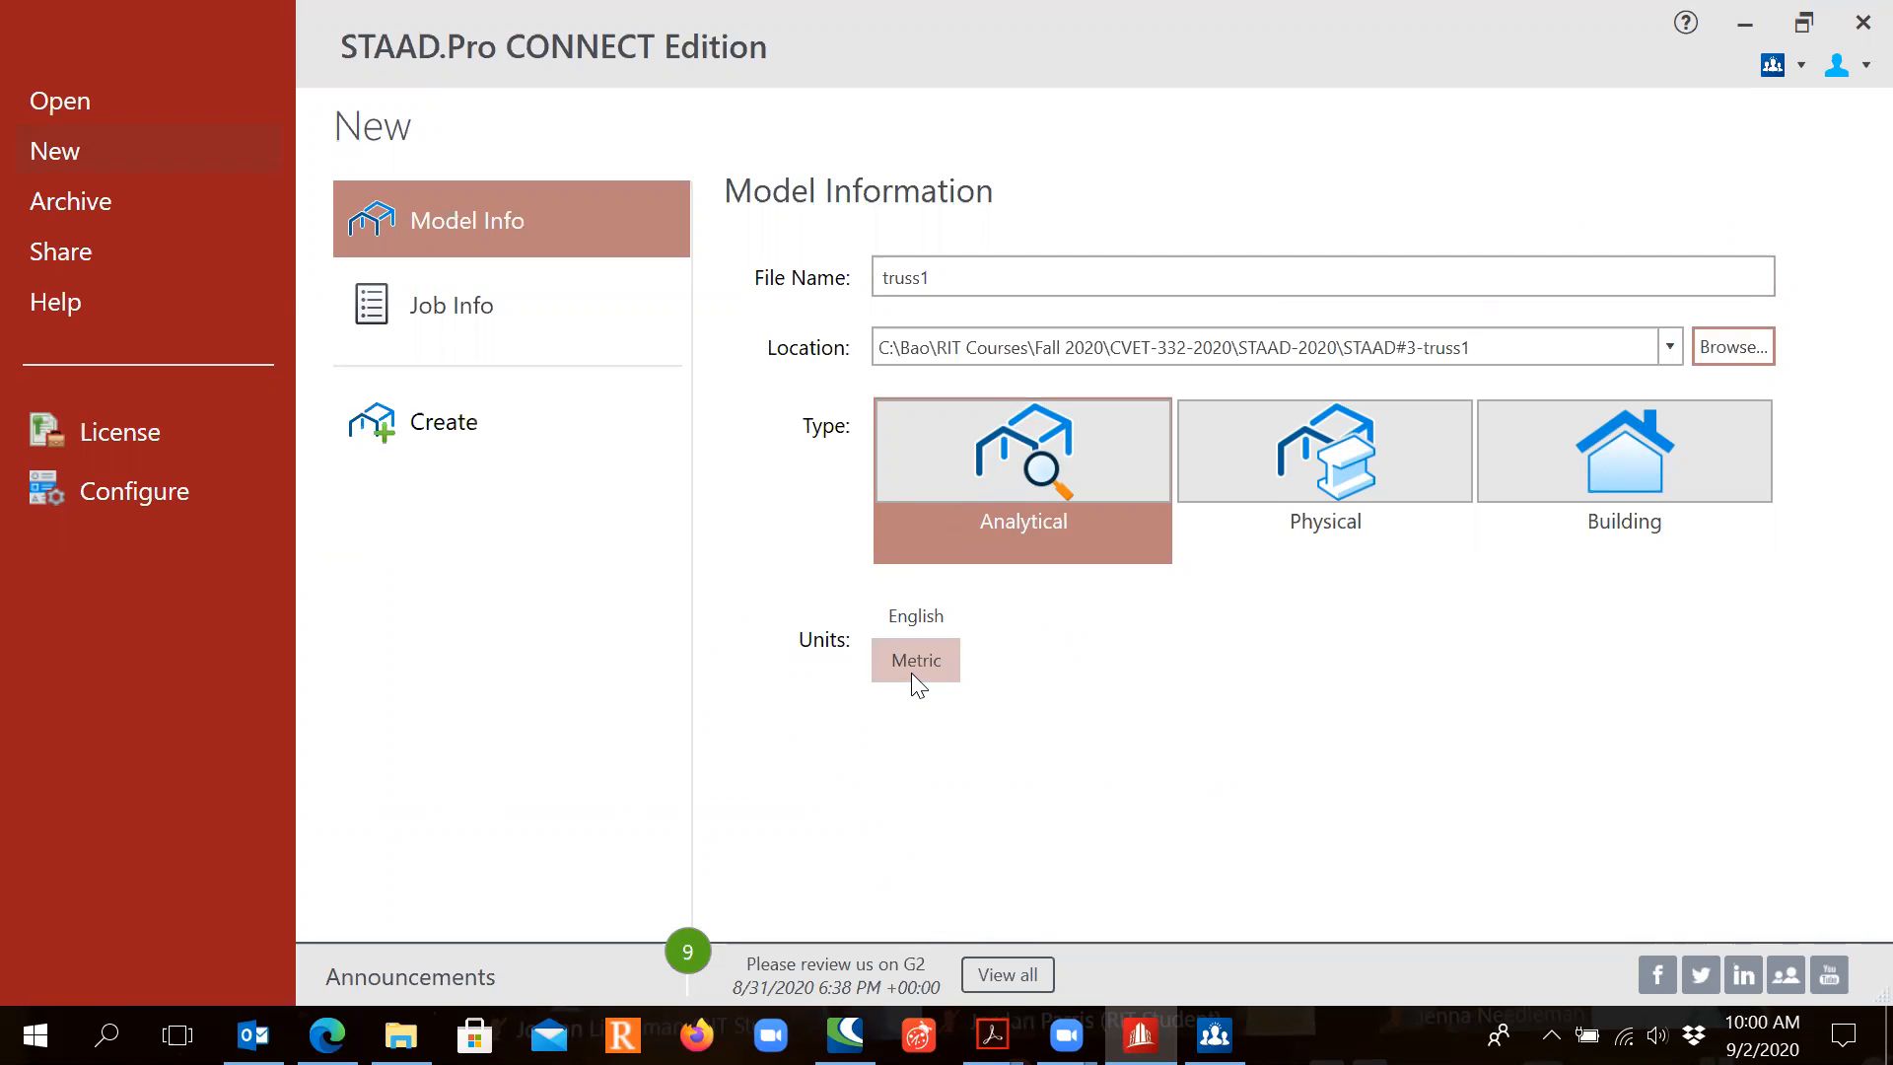
Step: Enter the job name 'STAAD Session#3 Truss Modeling-Wood Truss' in Job Info
{"action": "left_click", "coordinate": [863, 723]}
{"action": "left_click", "coordinate": [528, 321]}
{"action": "left_click", "coordinate": [989, 275]}
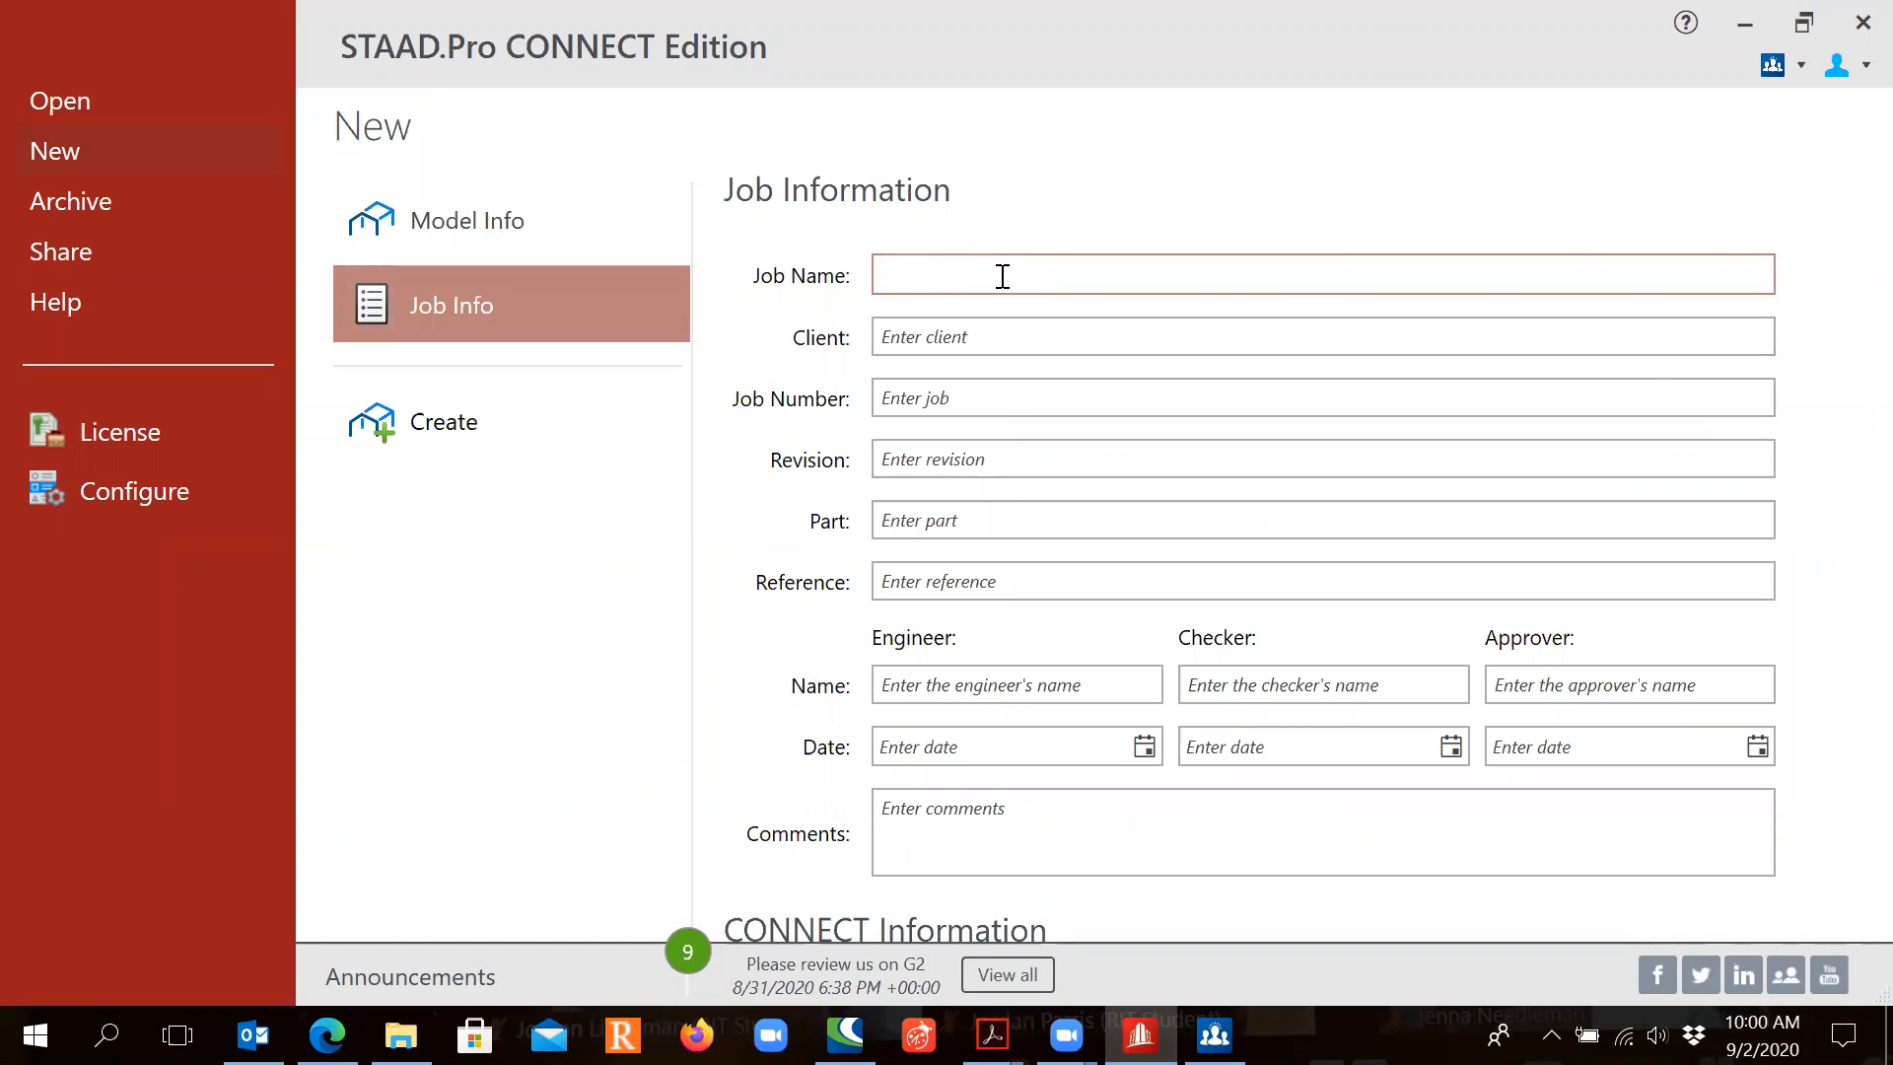
{"action": "type", "text": "STAAD Session#3 Trus"}
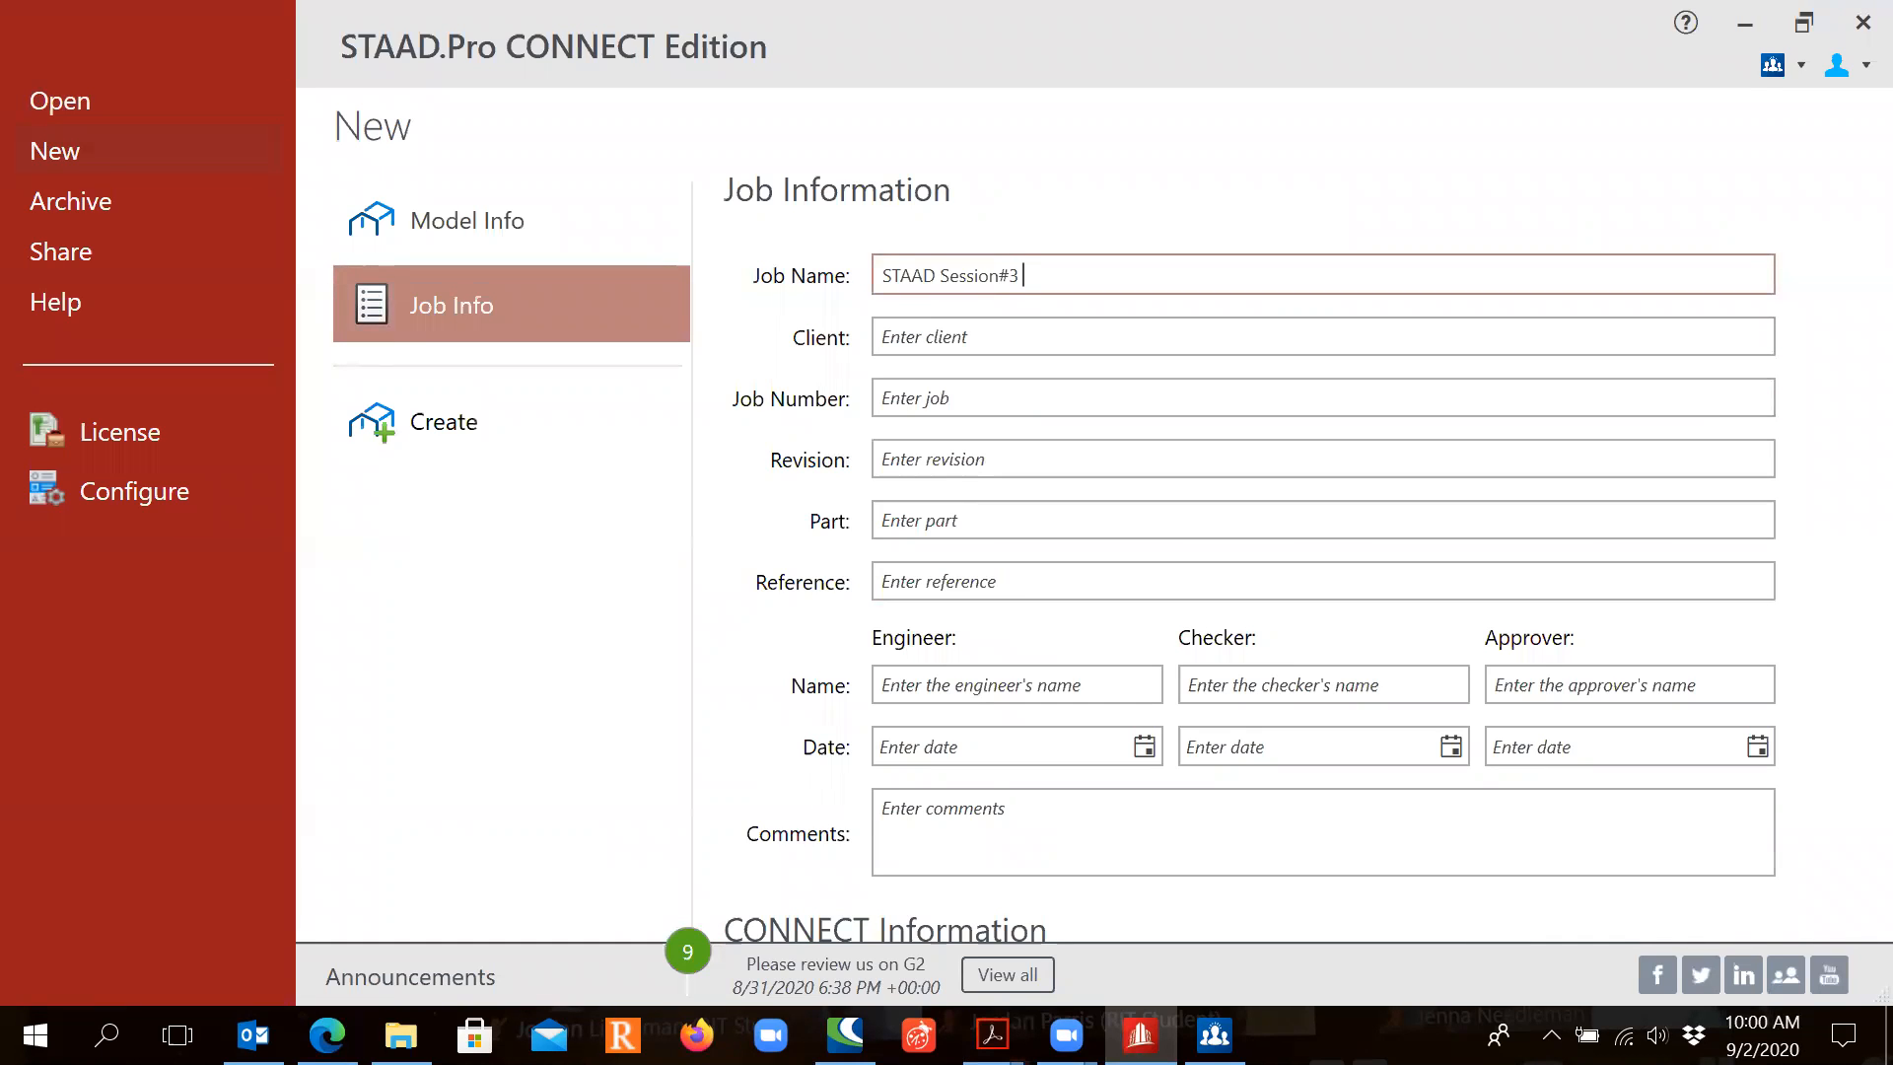
{"action": "type", "text": "s Modeling-Wood Truss"}
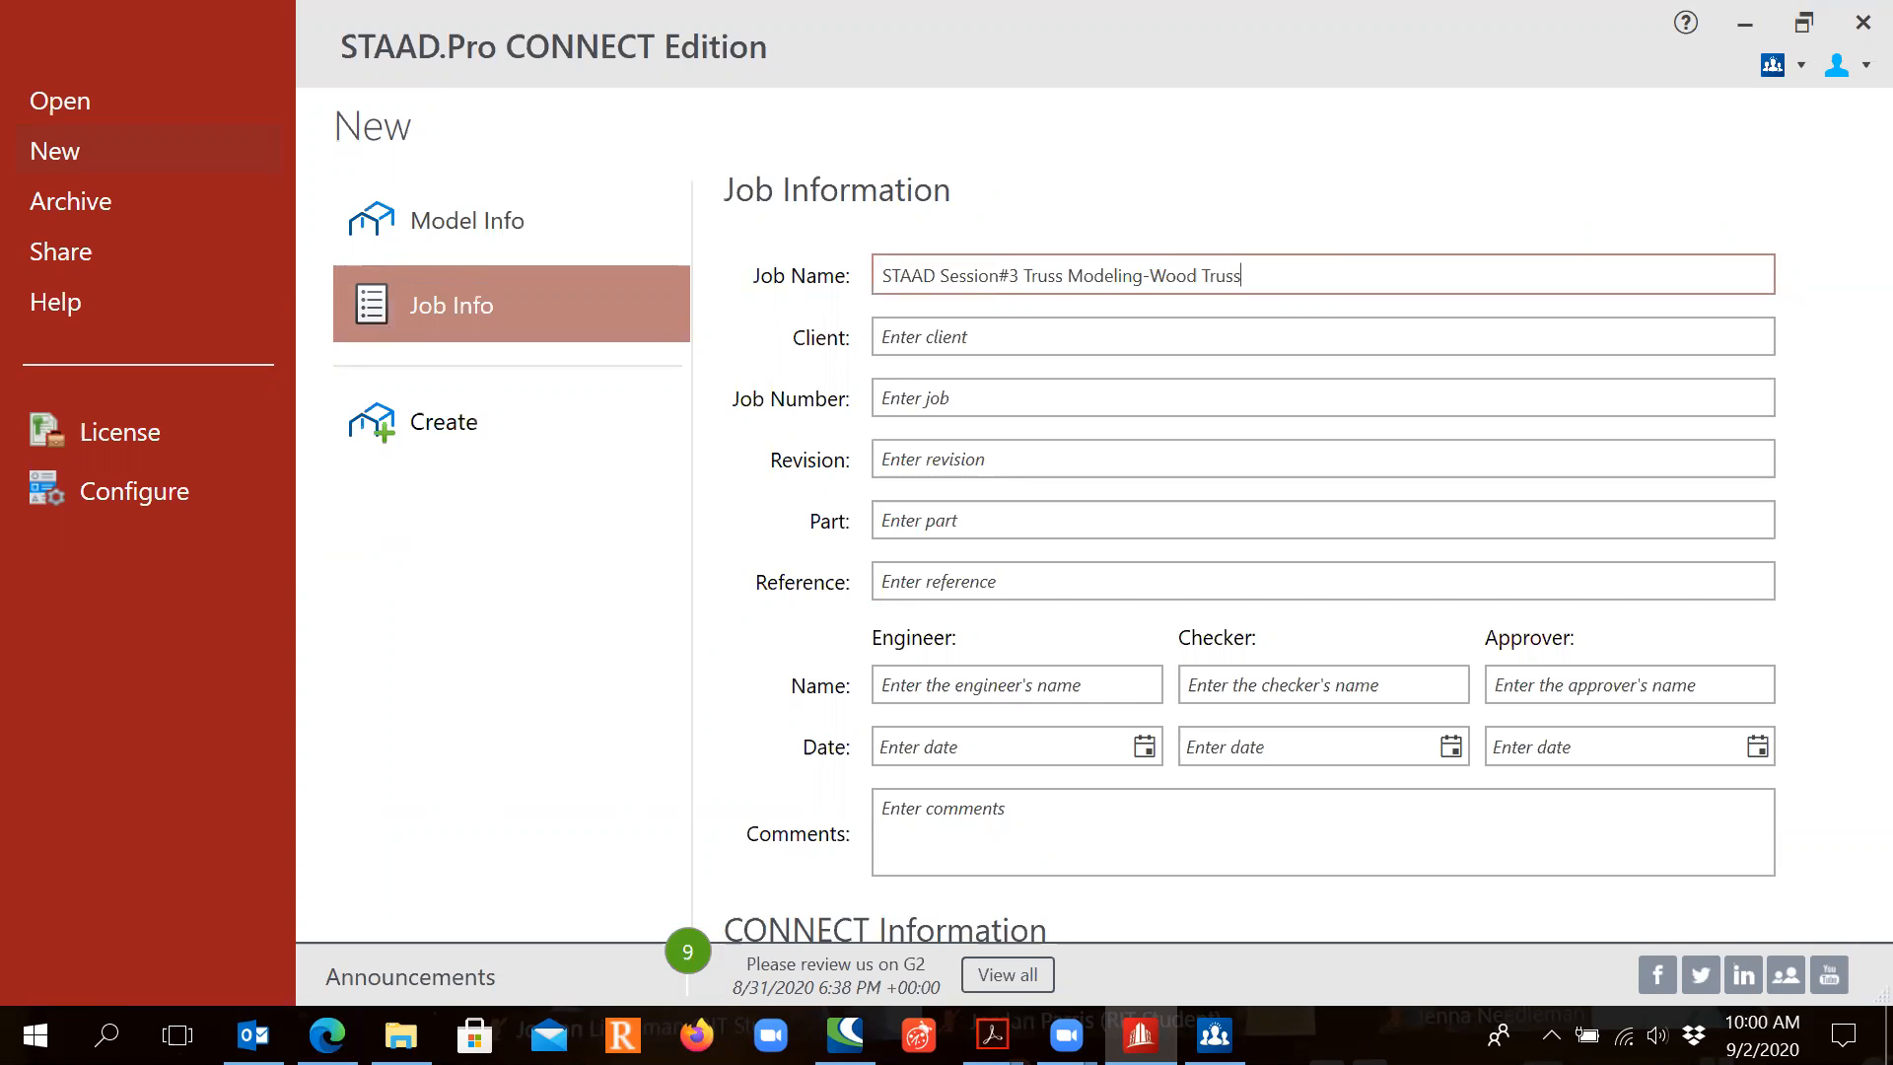
Step: Fill in client RIT, job number CVET_332-01 and reference 'Class example hand calculations for the truss'
{"action": "left_click", "coordinate": [976, 335]}
{"action": "type", "text": "RIT"}
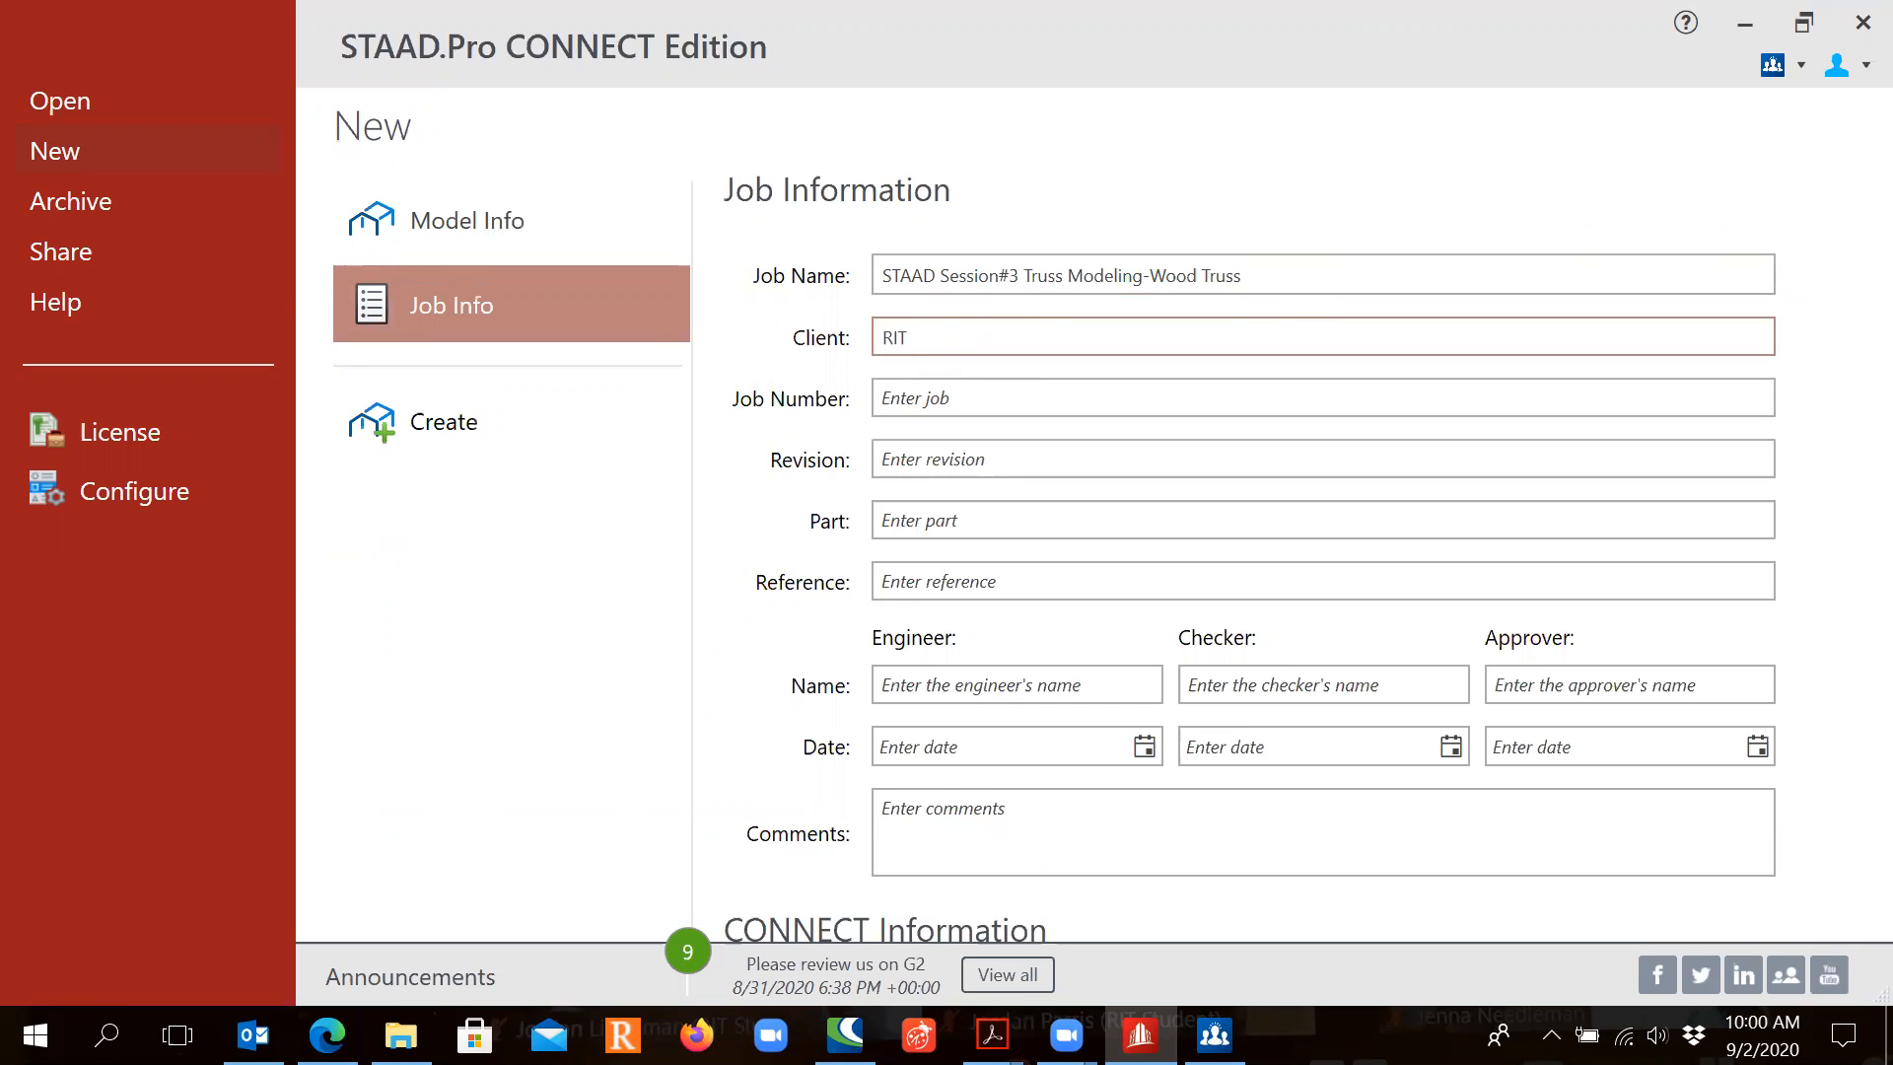
{"action": "left_click", "coordinate": [926, 404]}
{"action": "type", "text": "CVET_"}
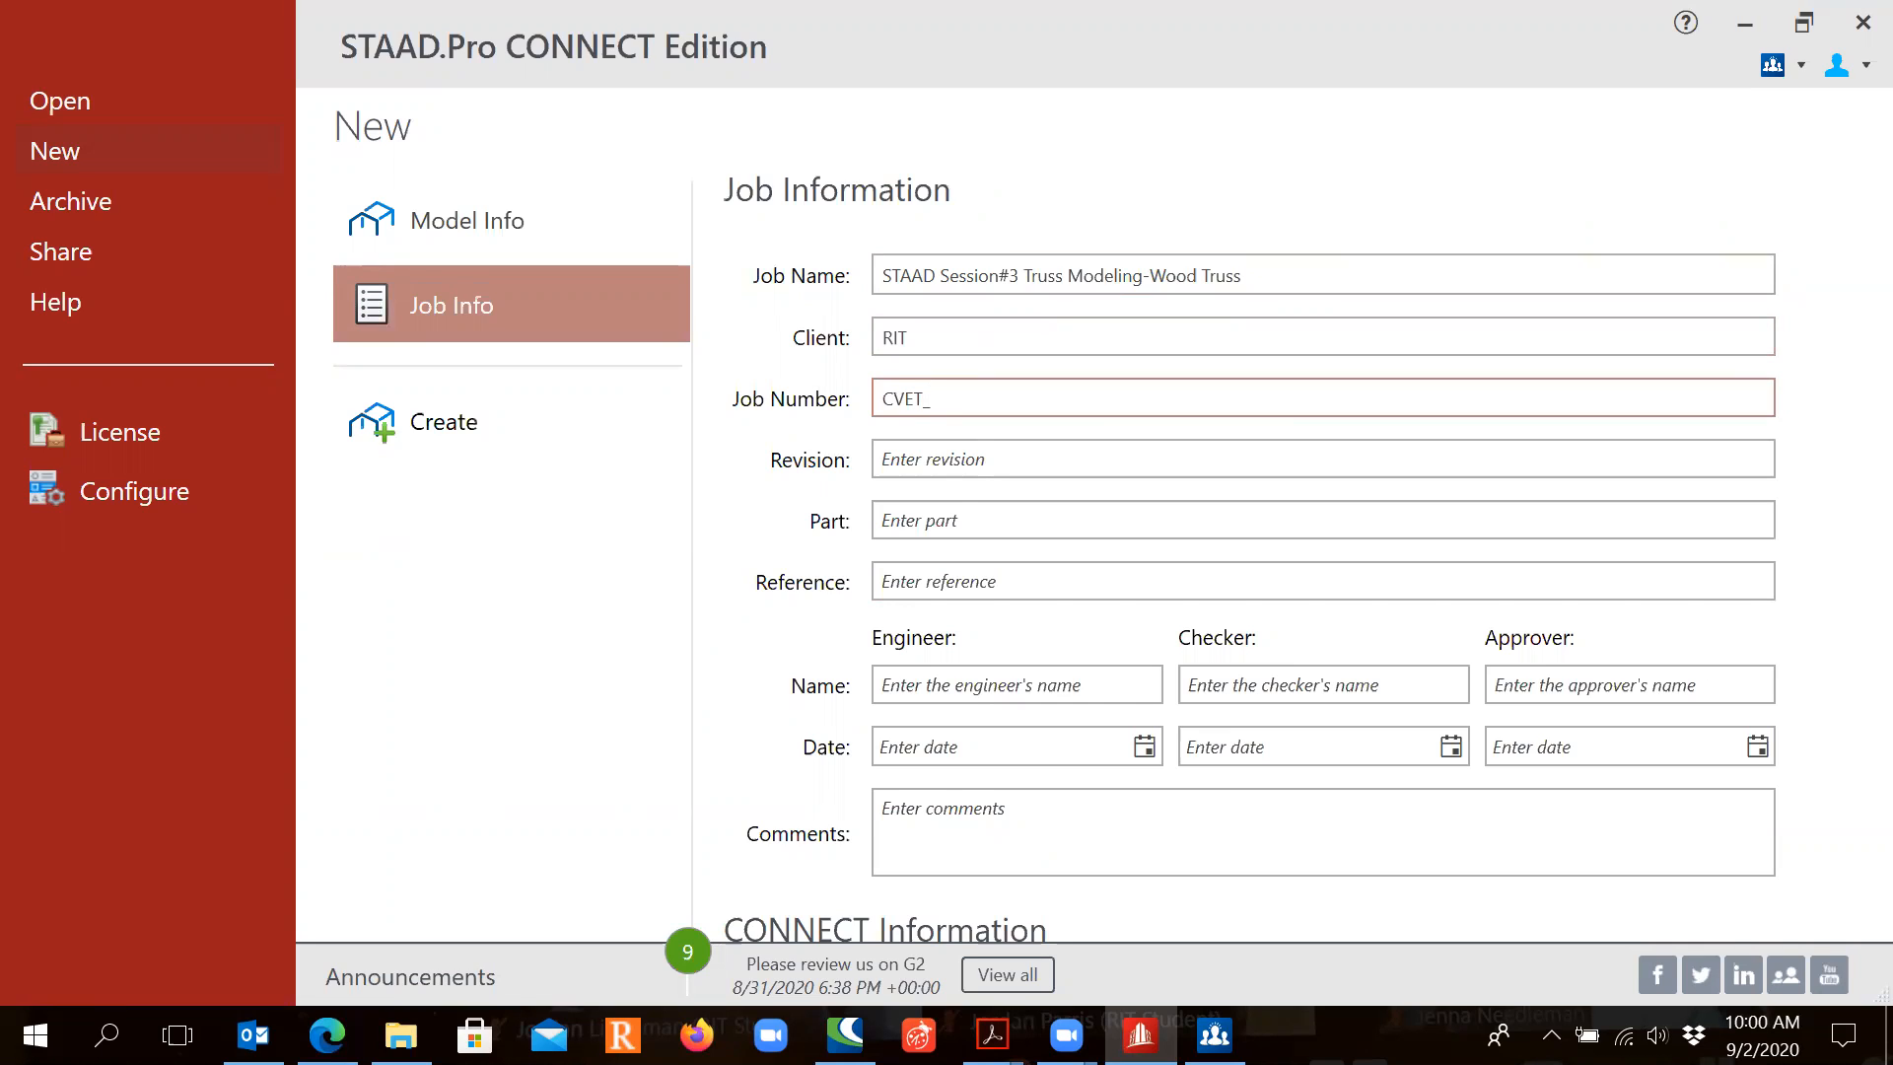
{"action": "type", "text": "332-01"}
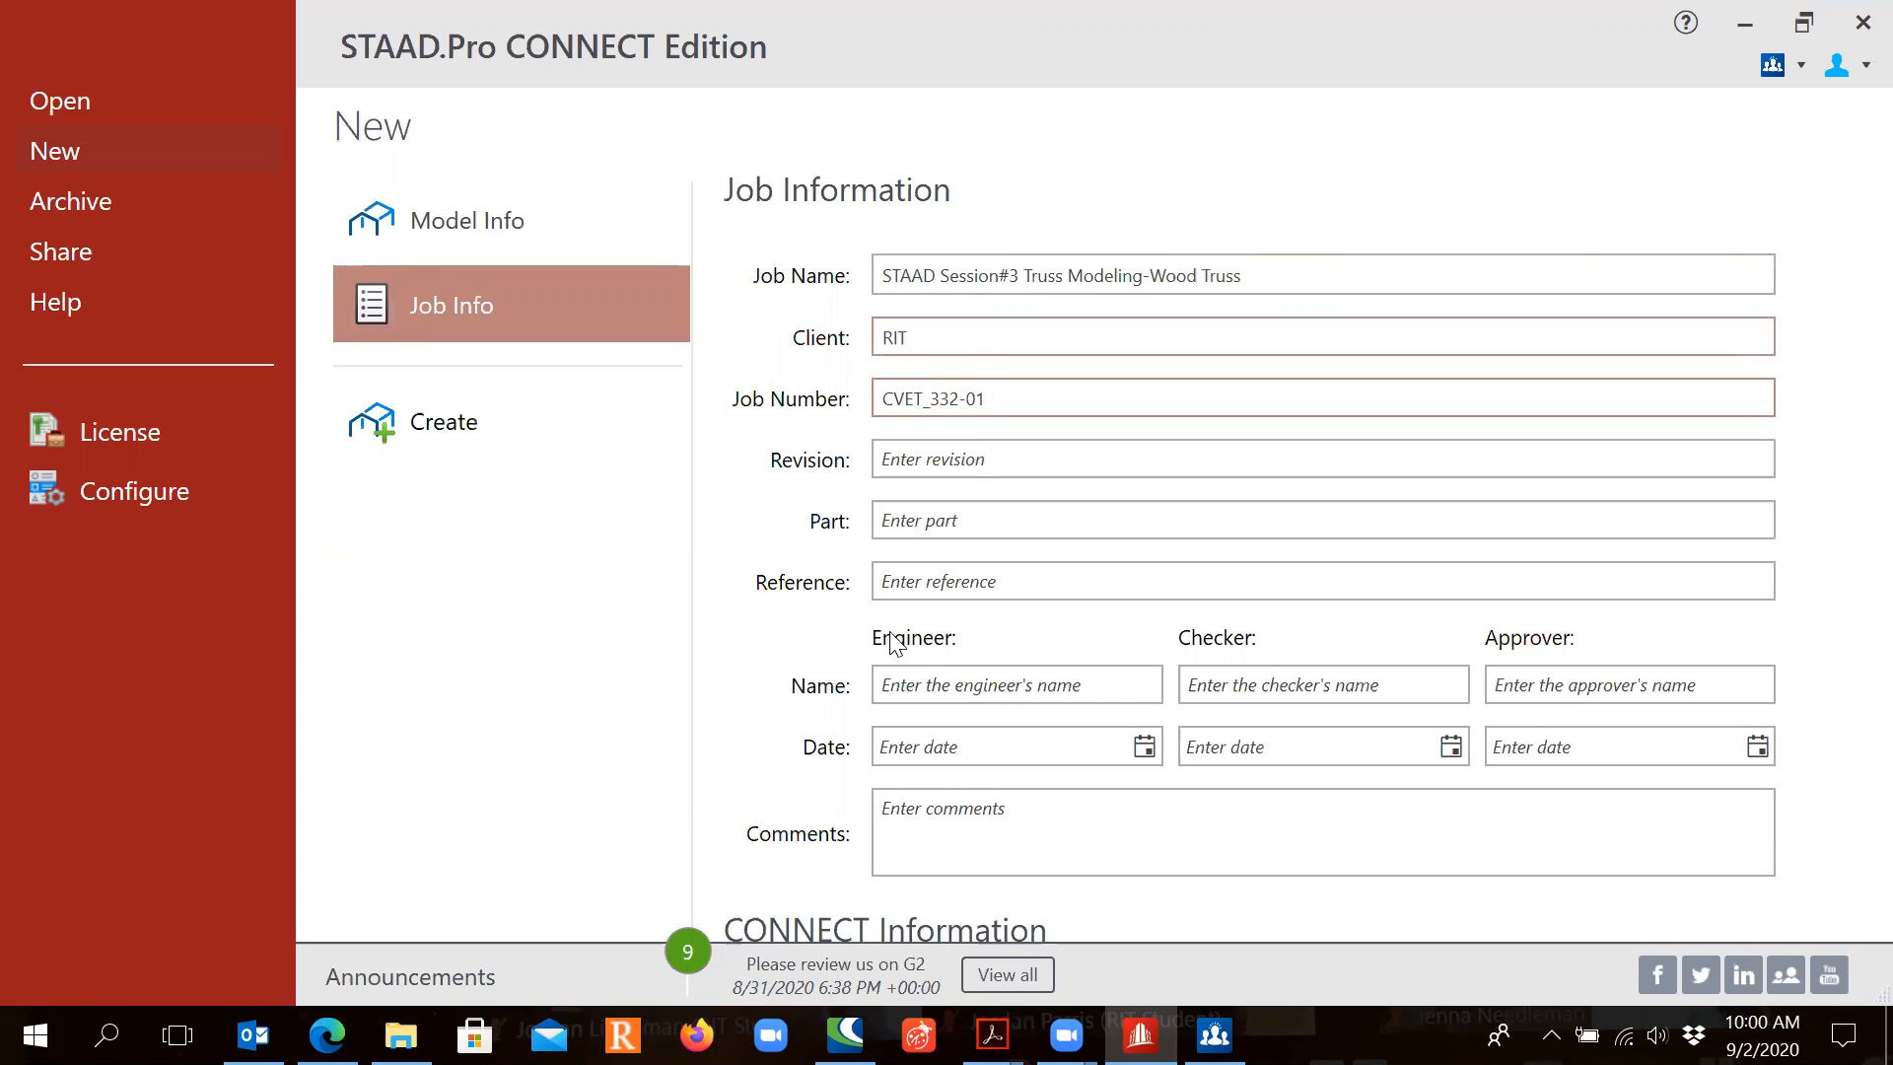
{"action": "left_click", "coordinate": [1021, 463]}
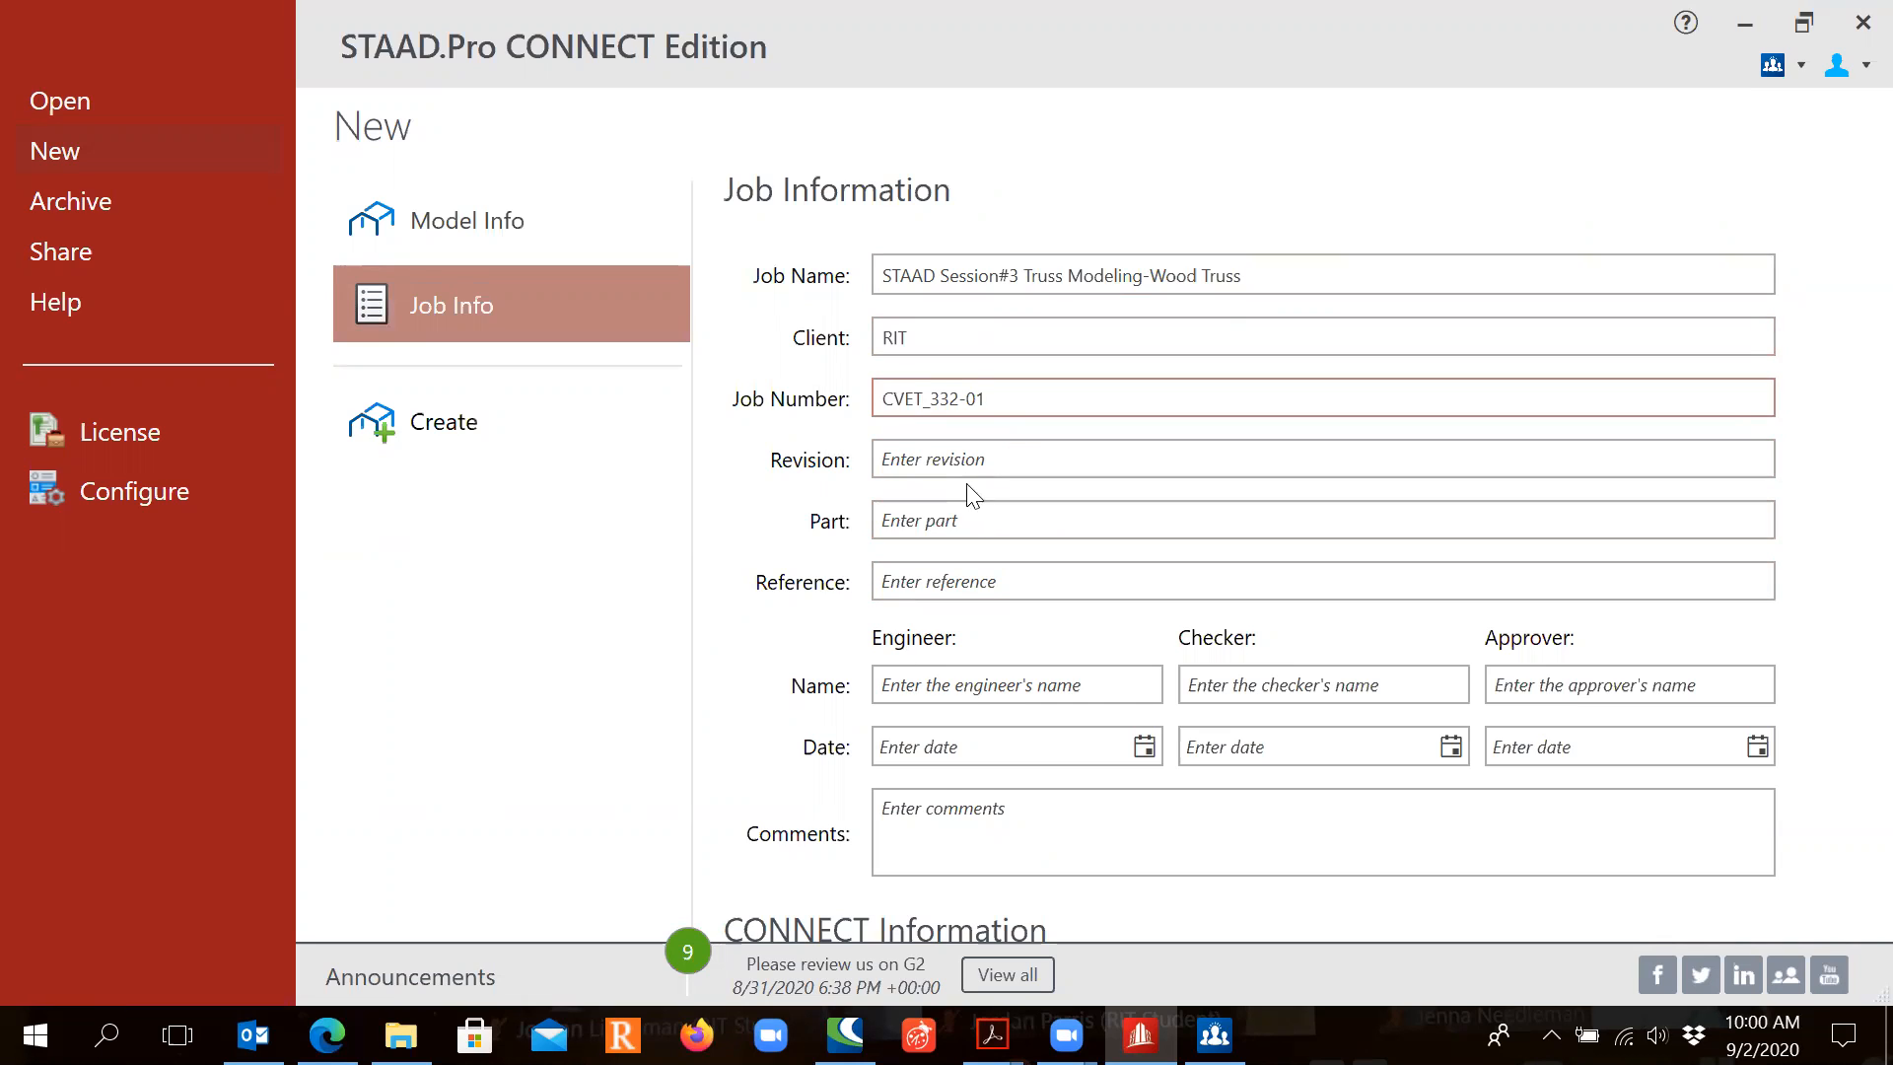
{"action": "left_click", "coordinate": [943, 583]}
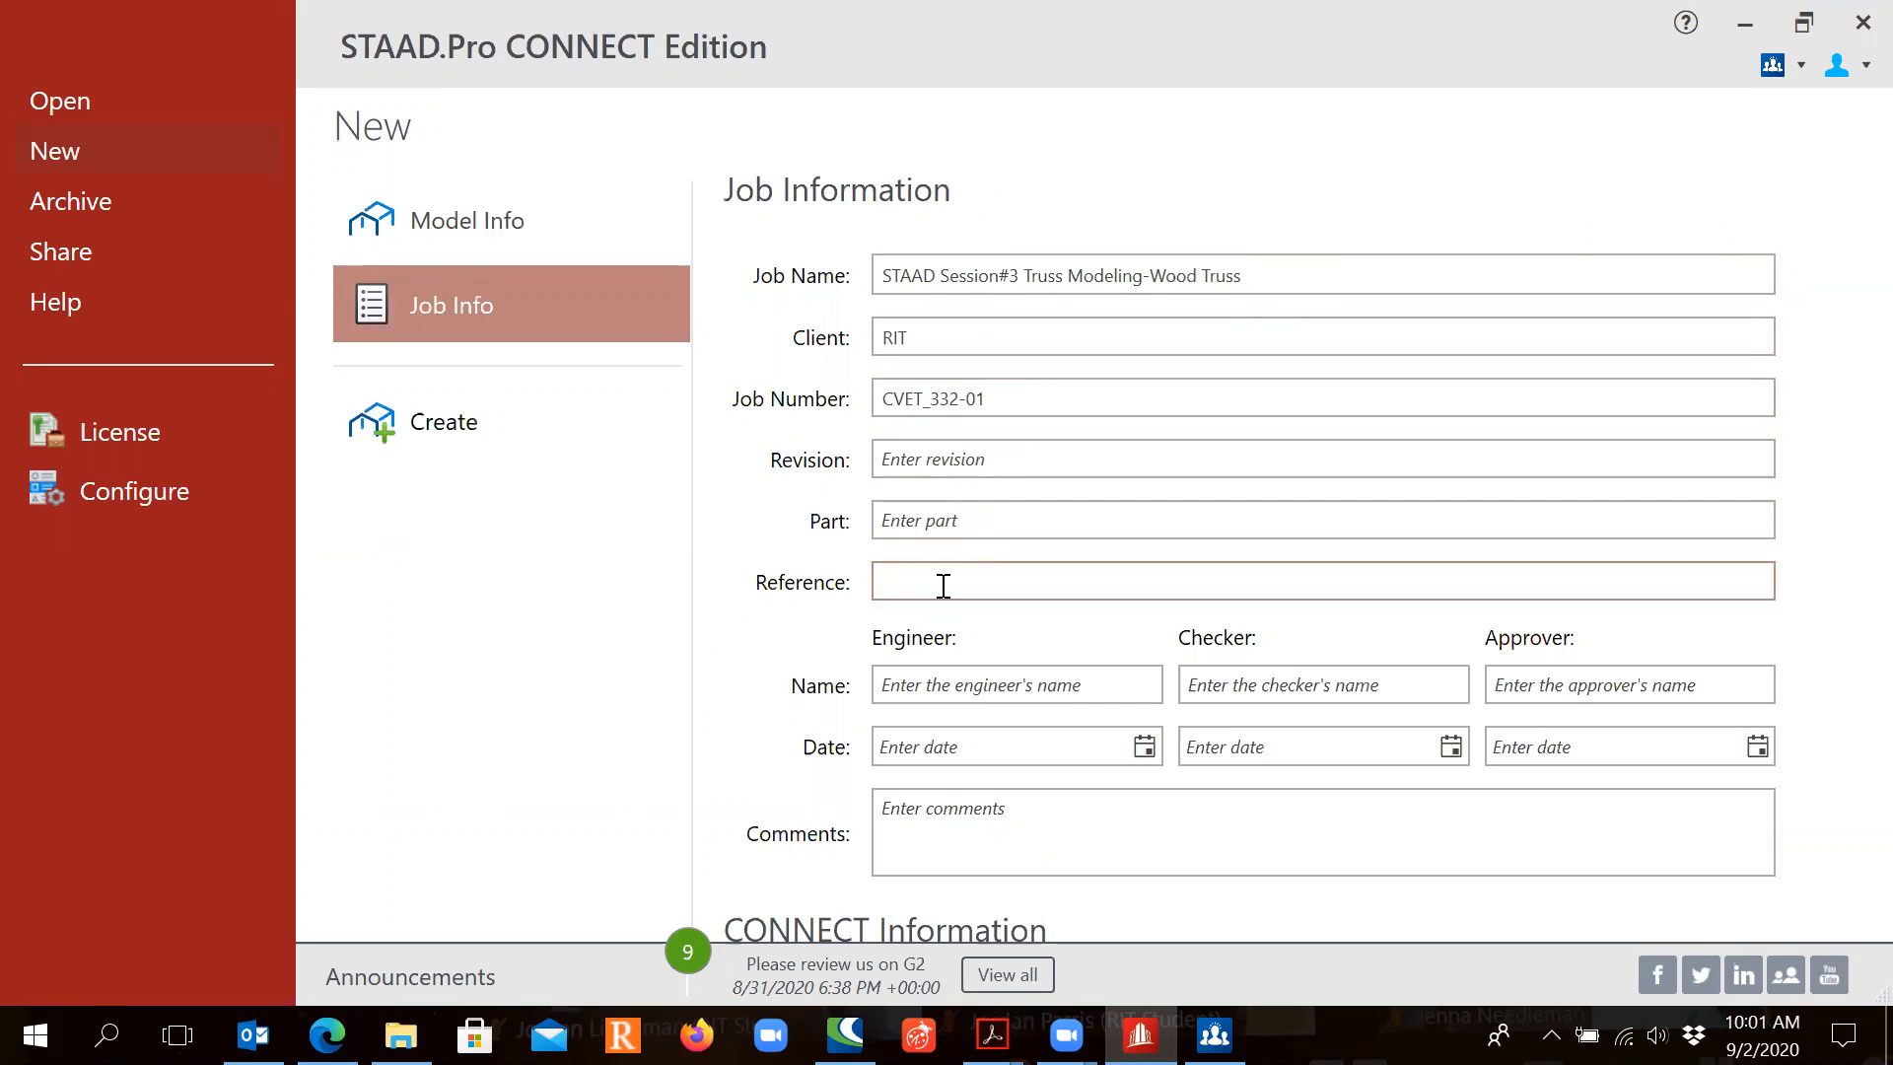
{"action": "type", "text": "Class example hand calculations for t"}
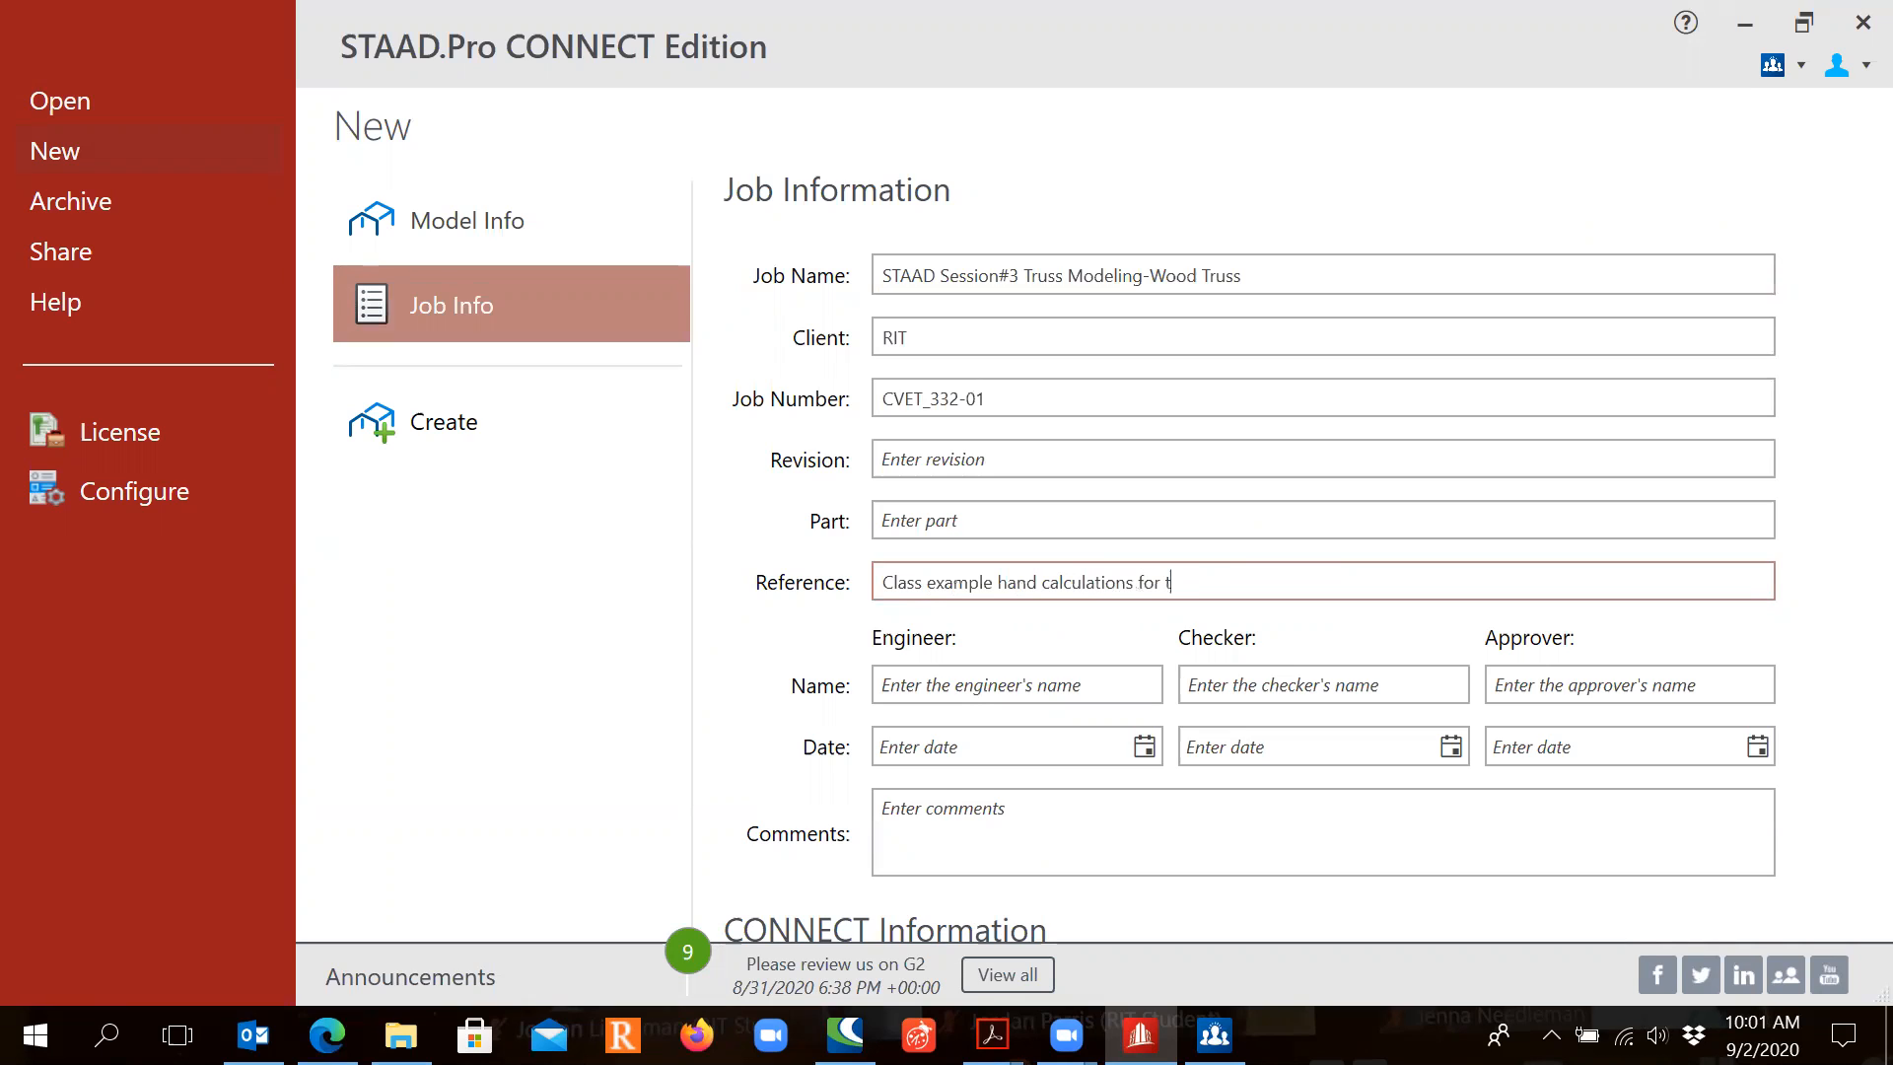
{"action": "type", "text": "he truss"}
Step: Enter the engineer's name and set the date to 9/2/2020
{"action": "left_click", "coordinate": [944, 683]}
{"action": "type", "text": "Aman"}
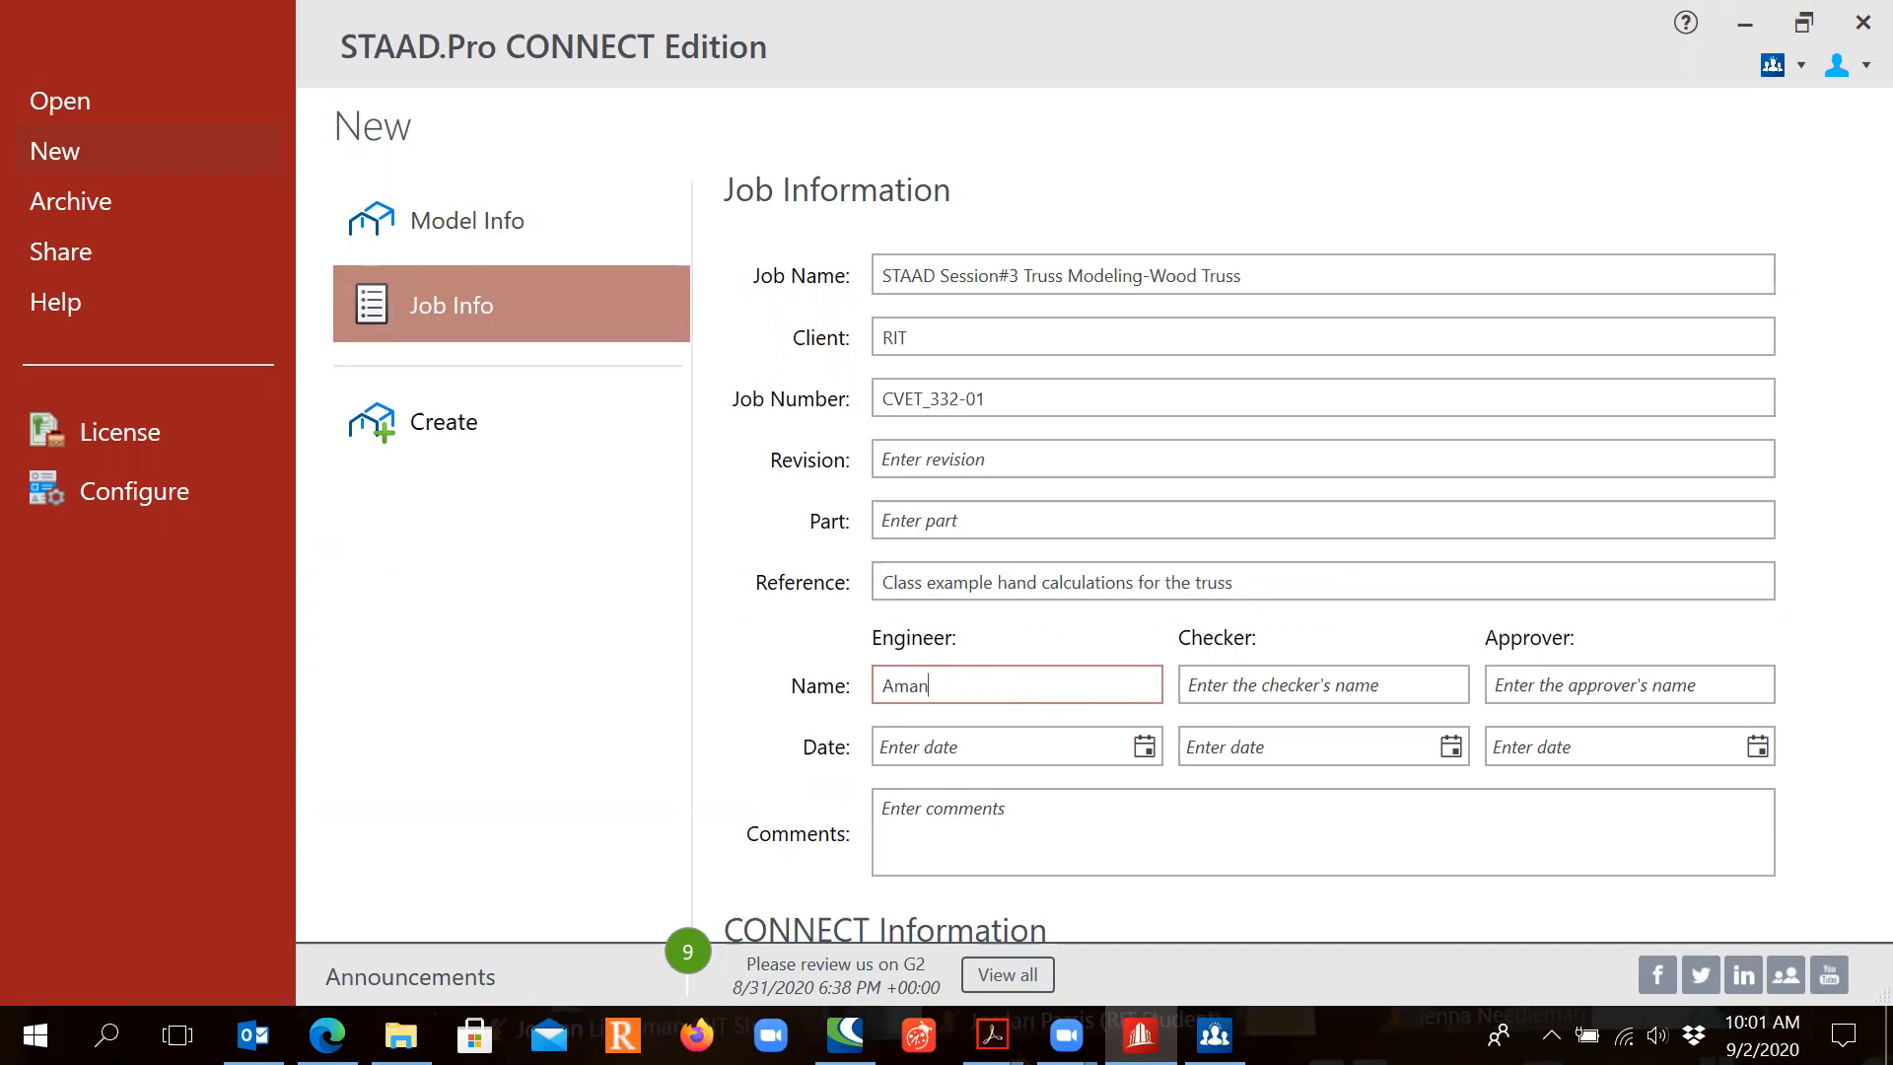
{"action": "type", "text": "da Bao"}
{"action": "left_click", "coordinate": [1141, 746]}
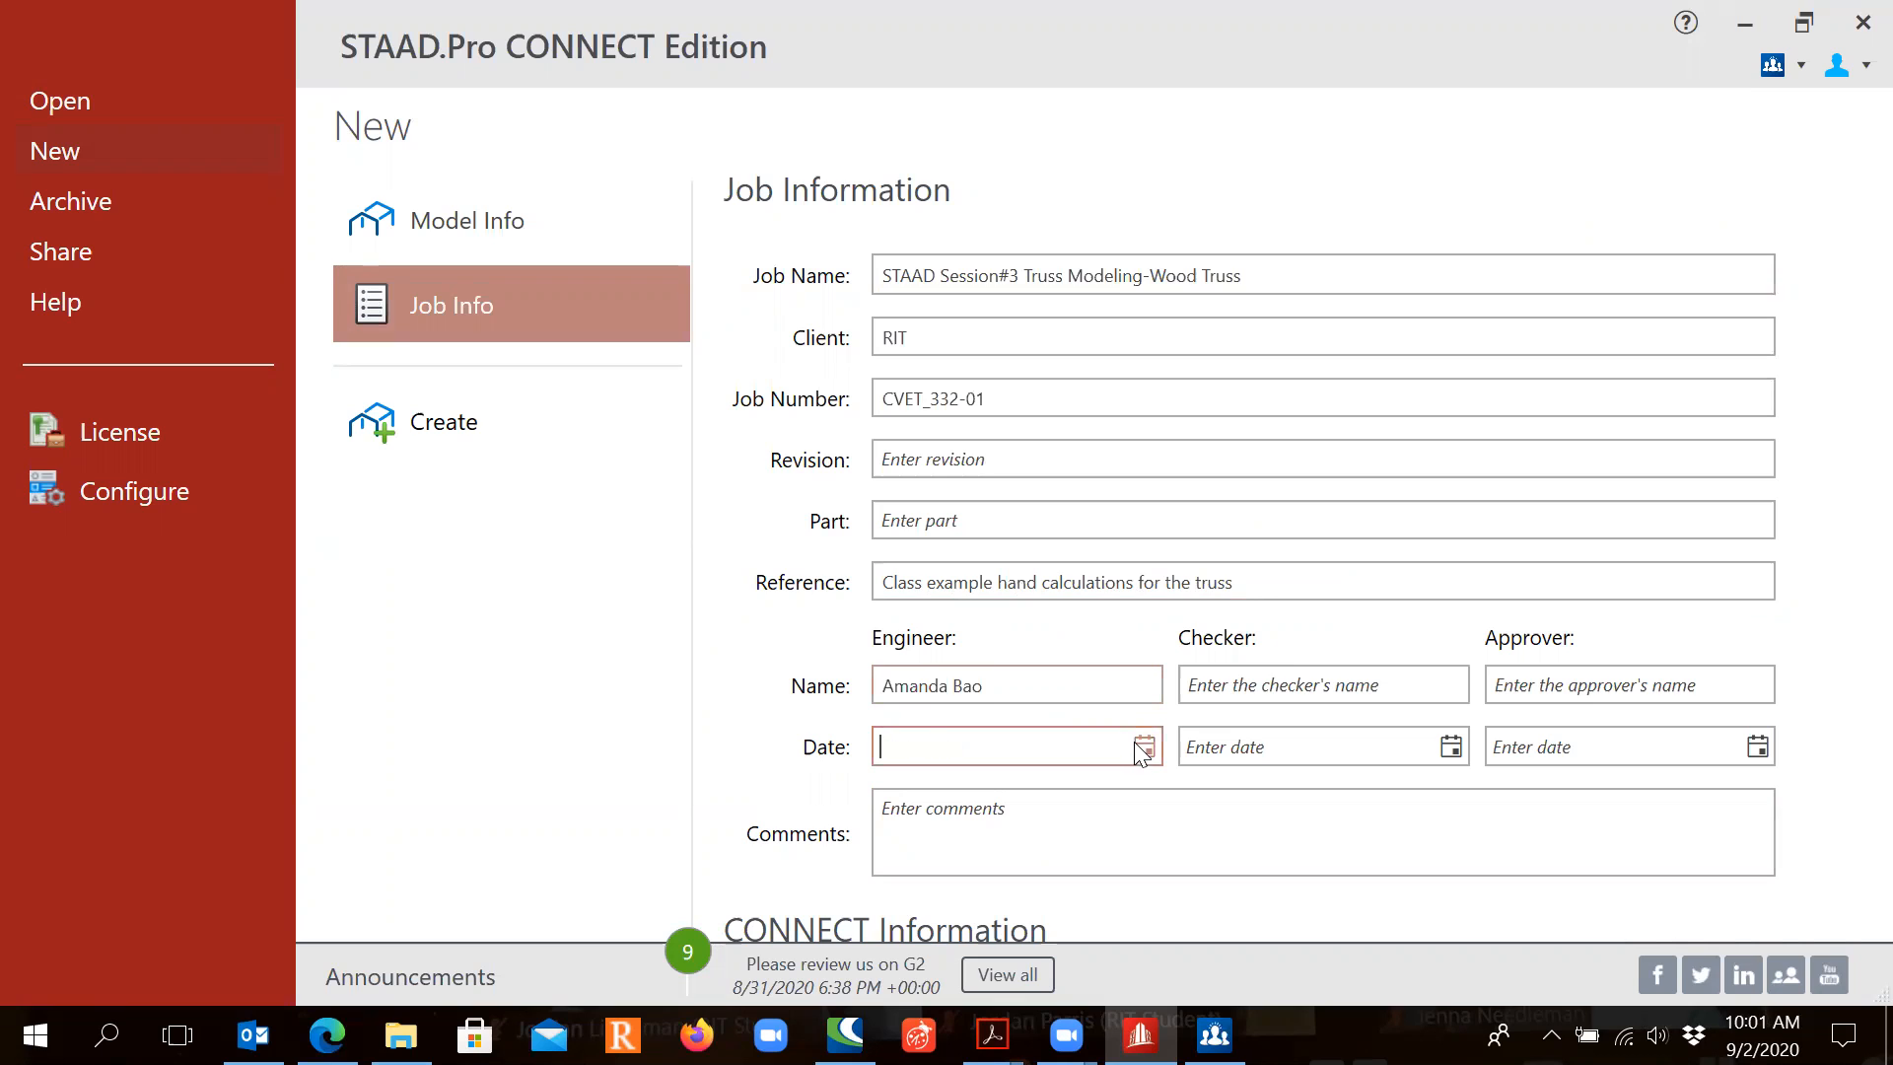
{"action": "left_click", "coordinate": [1145, 753]}
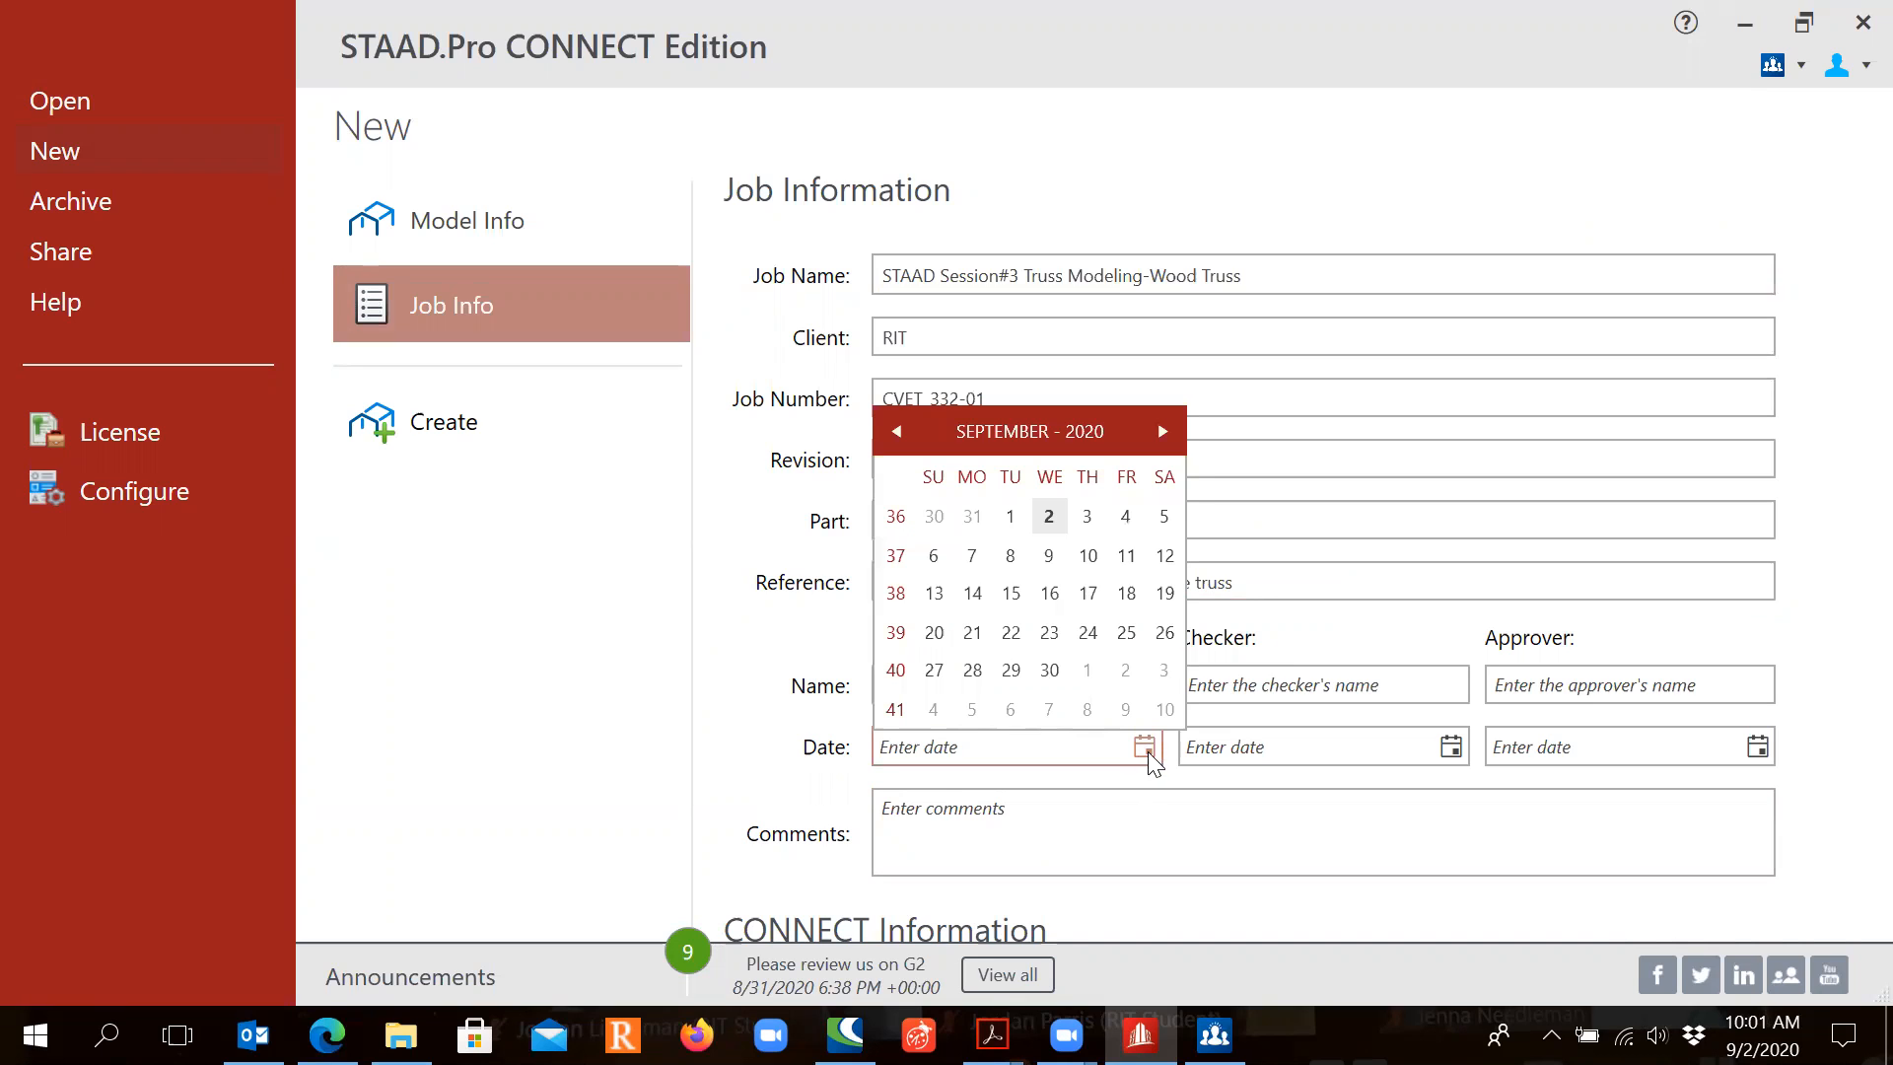
{"action": "left_click", "coordinate": [1057, 517]}
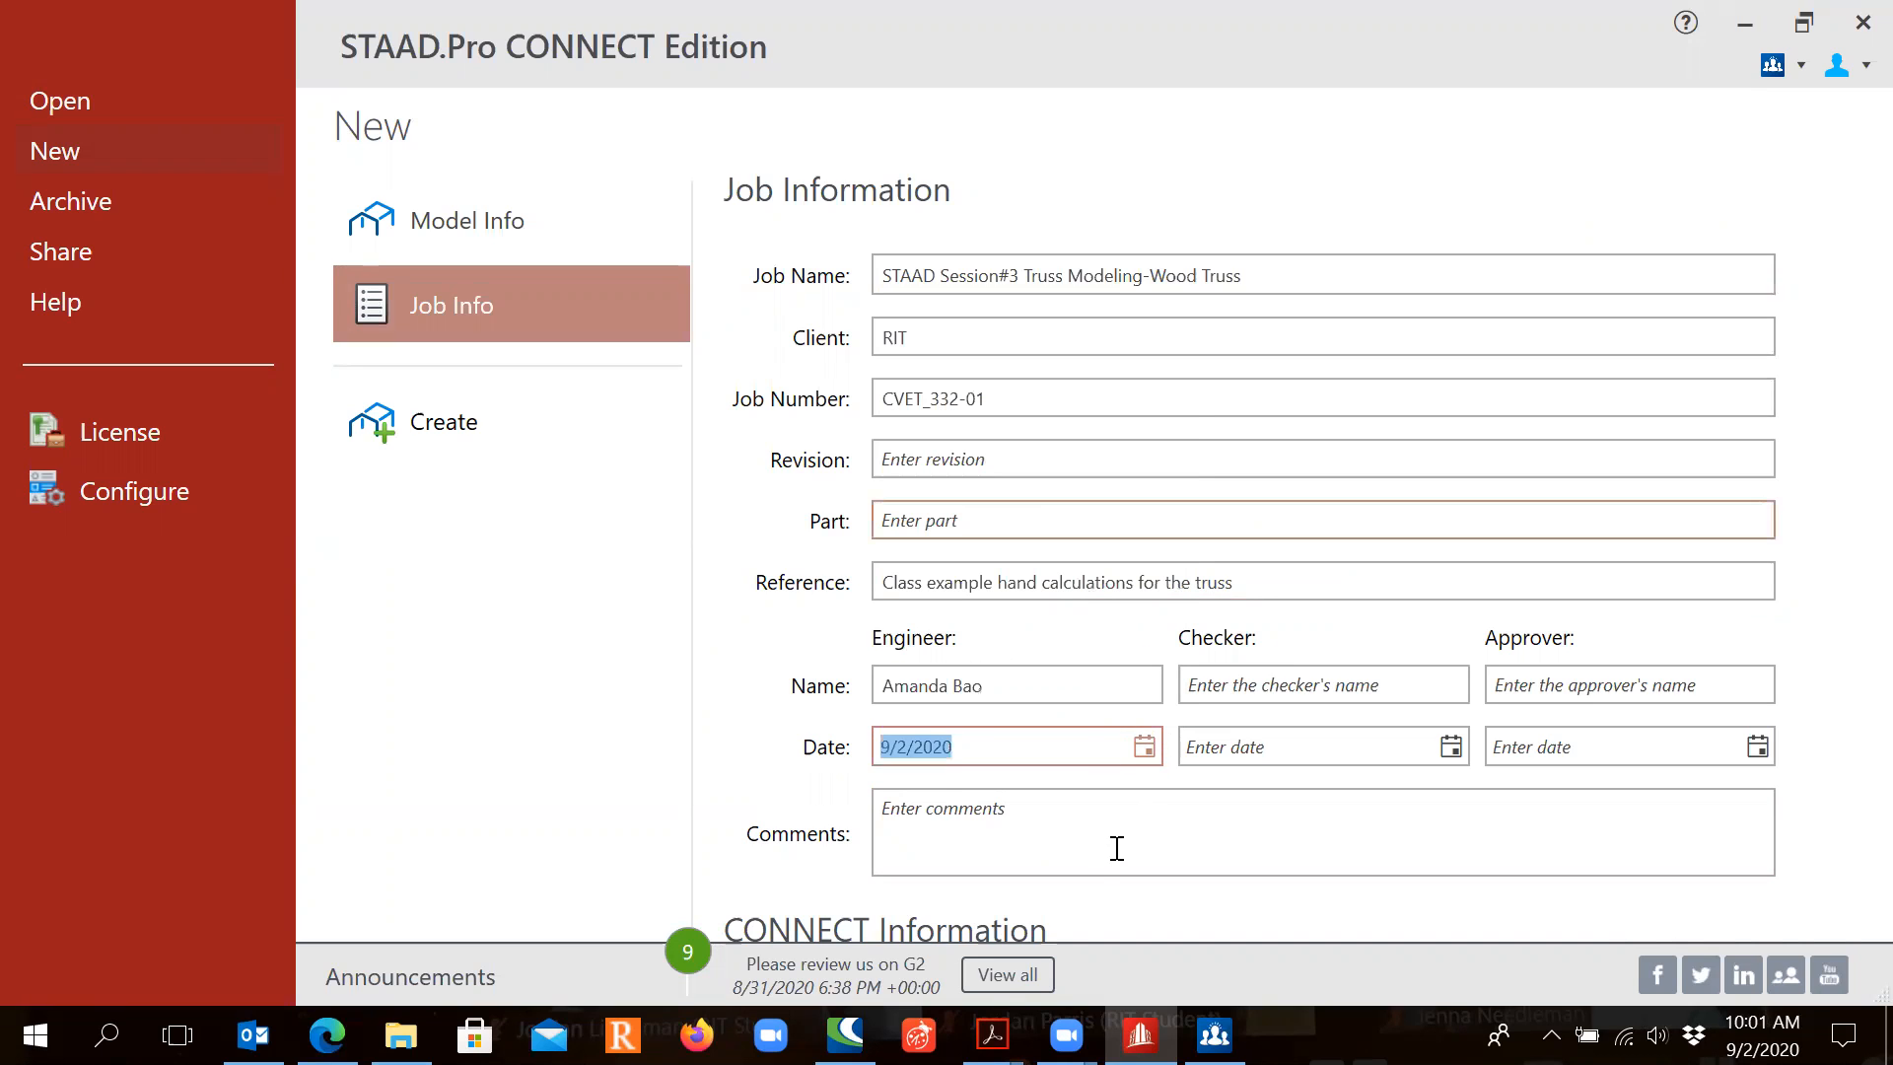
Step: Add a comment about checking member forces against hand calculations, then create the model
{"action": "left_click", "coordinate": [1060, 811]}
{"action": "type", "text": "Use STAA"}
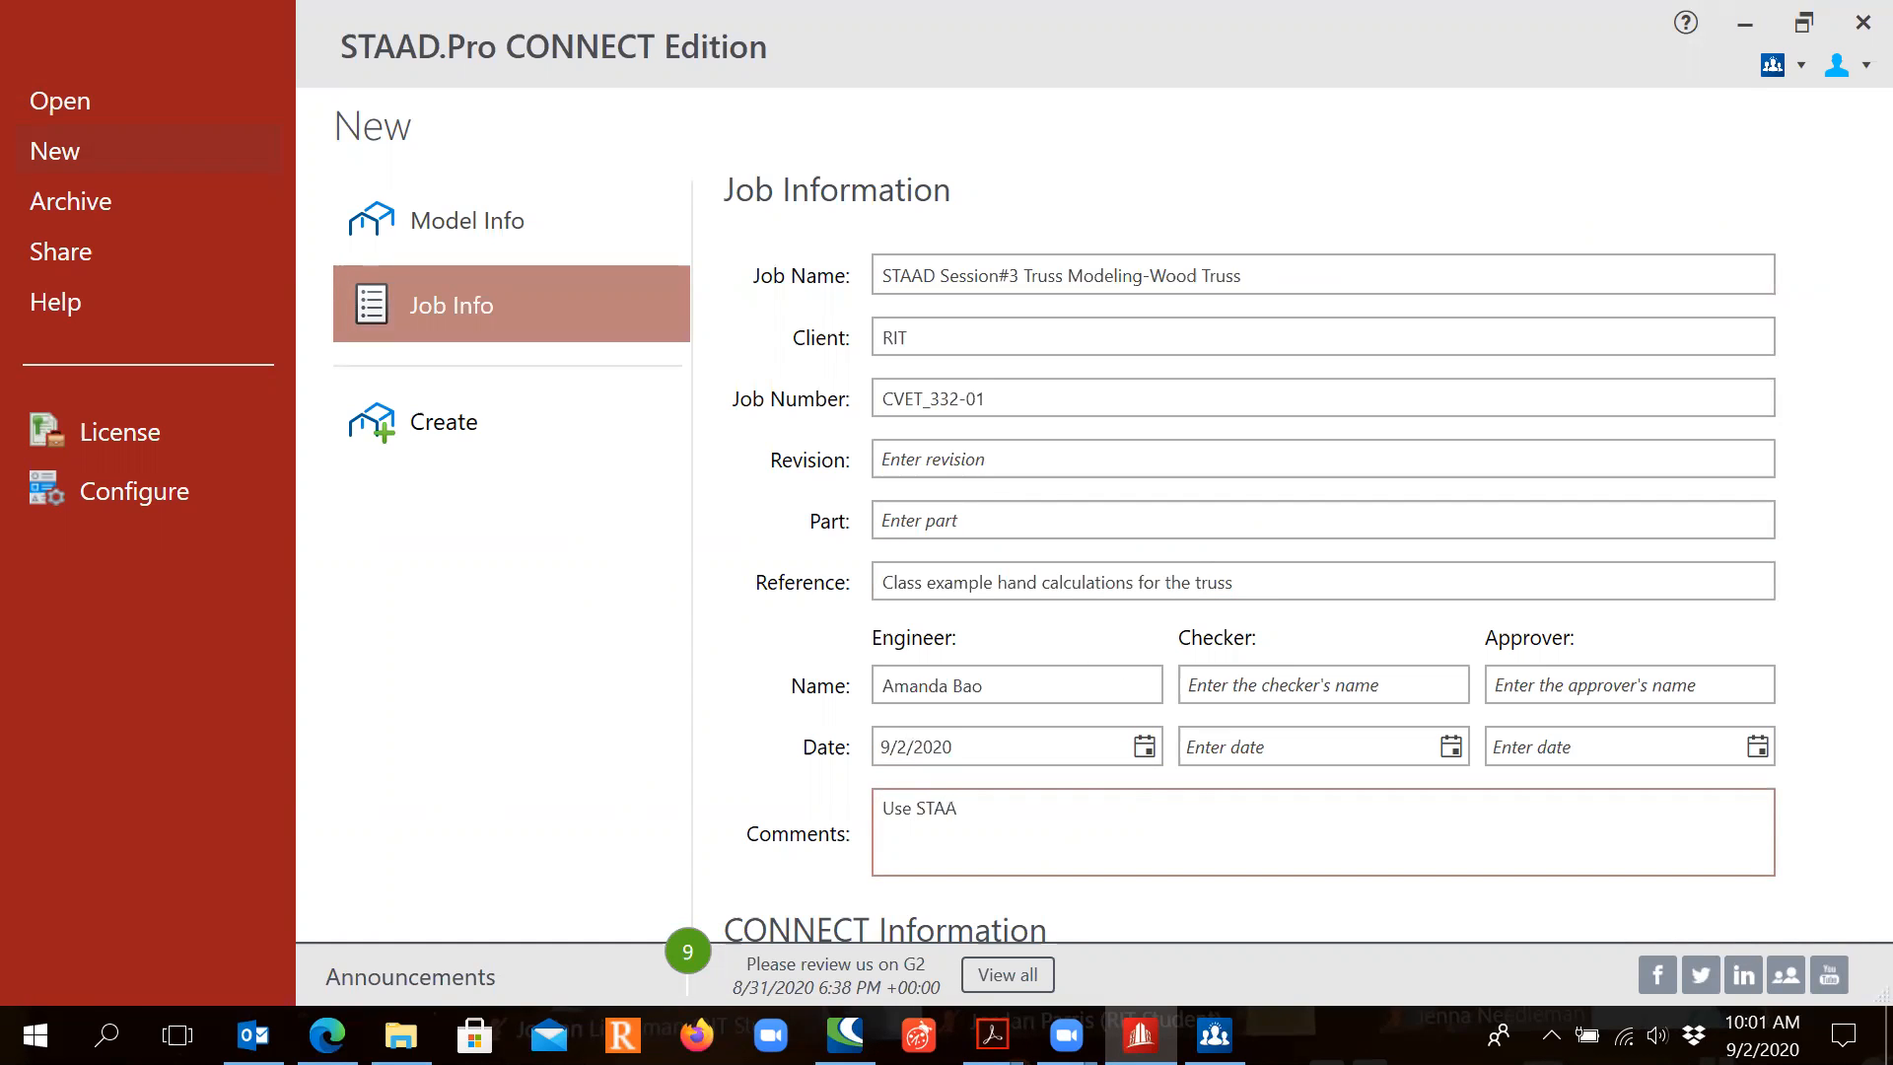
{"action": "type", "text": "D to model a truss.  Check the "}
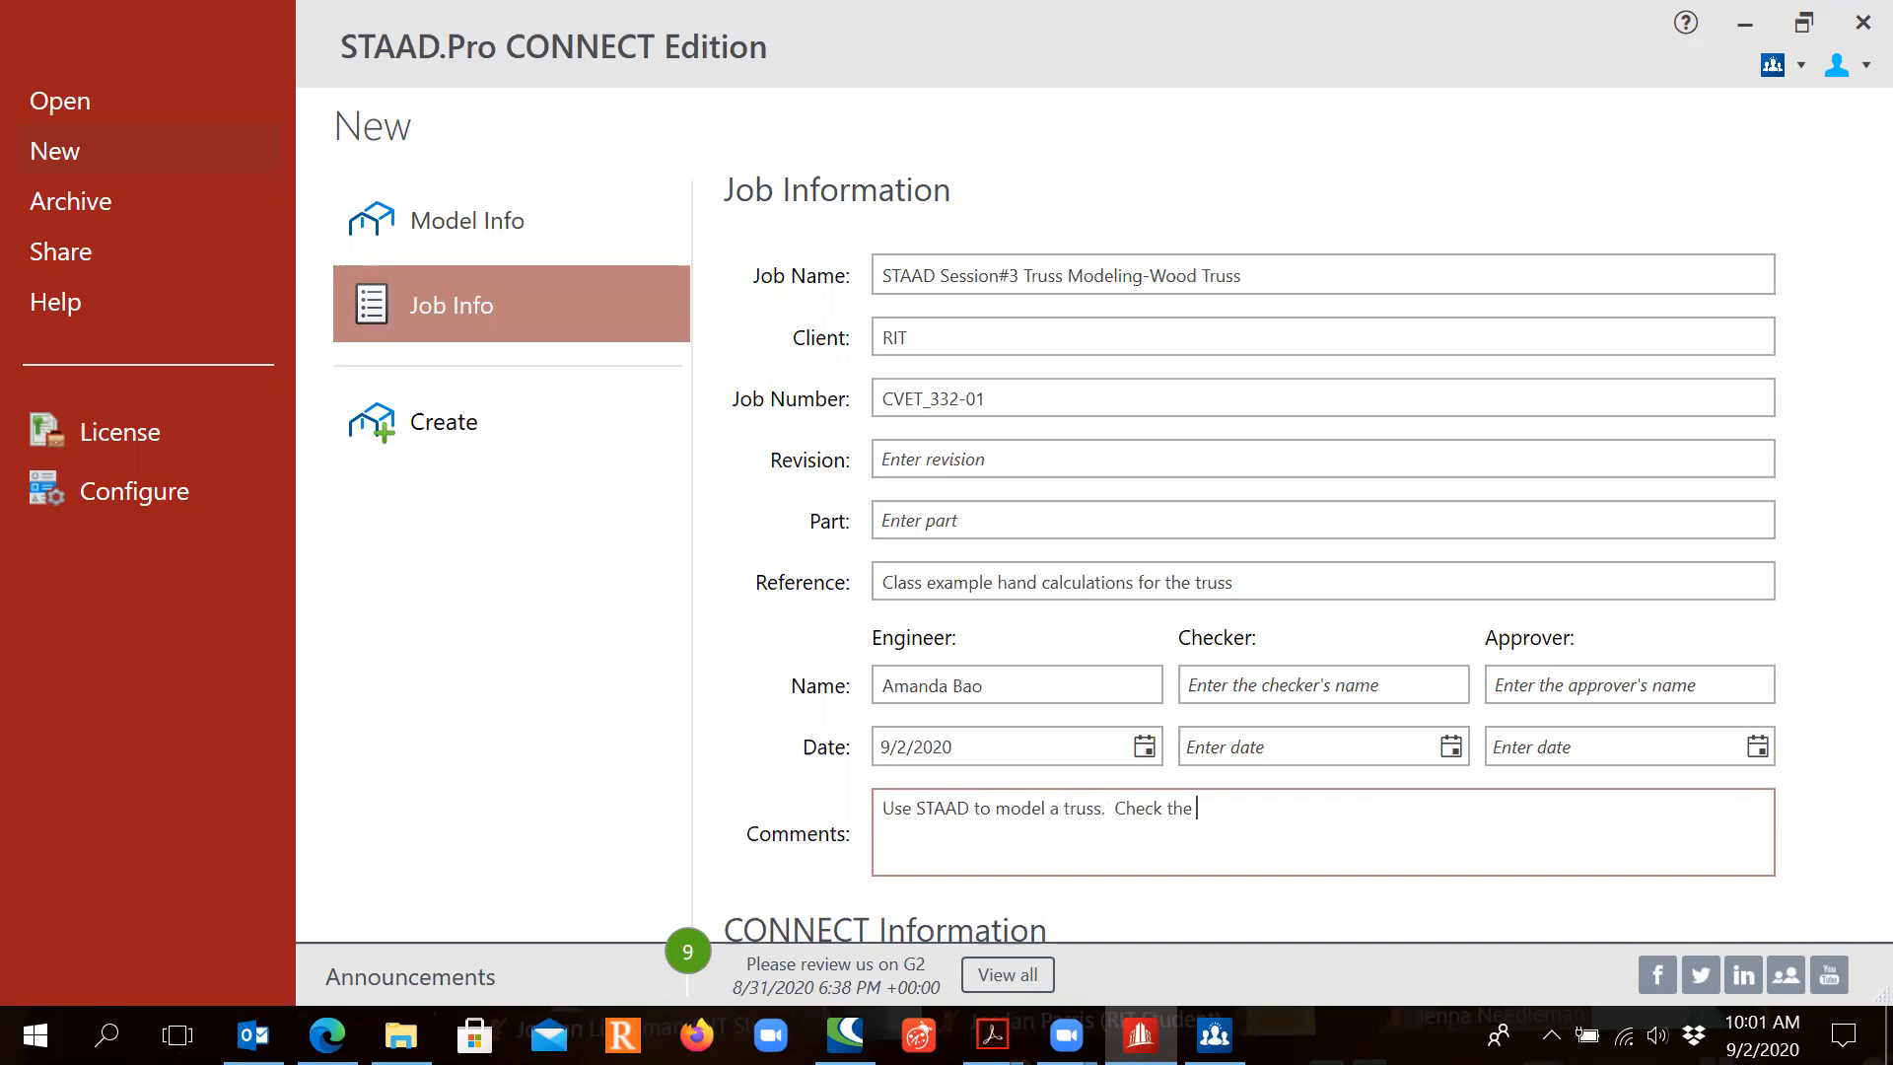
{"action": "type", "text": "member forces in each truss mem"}
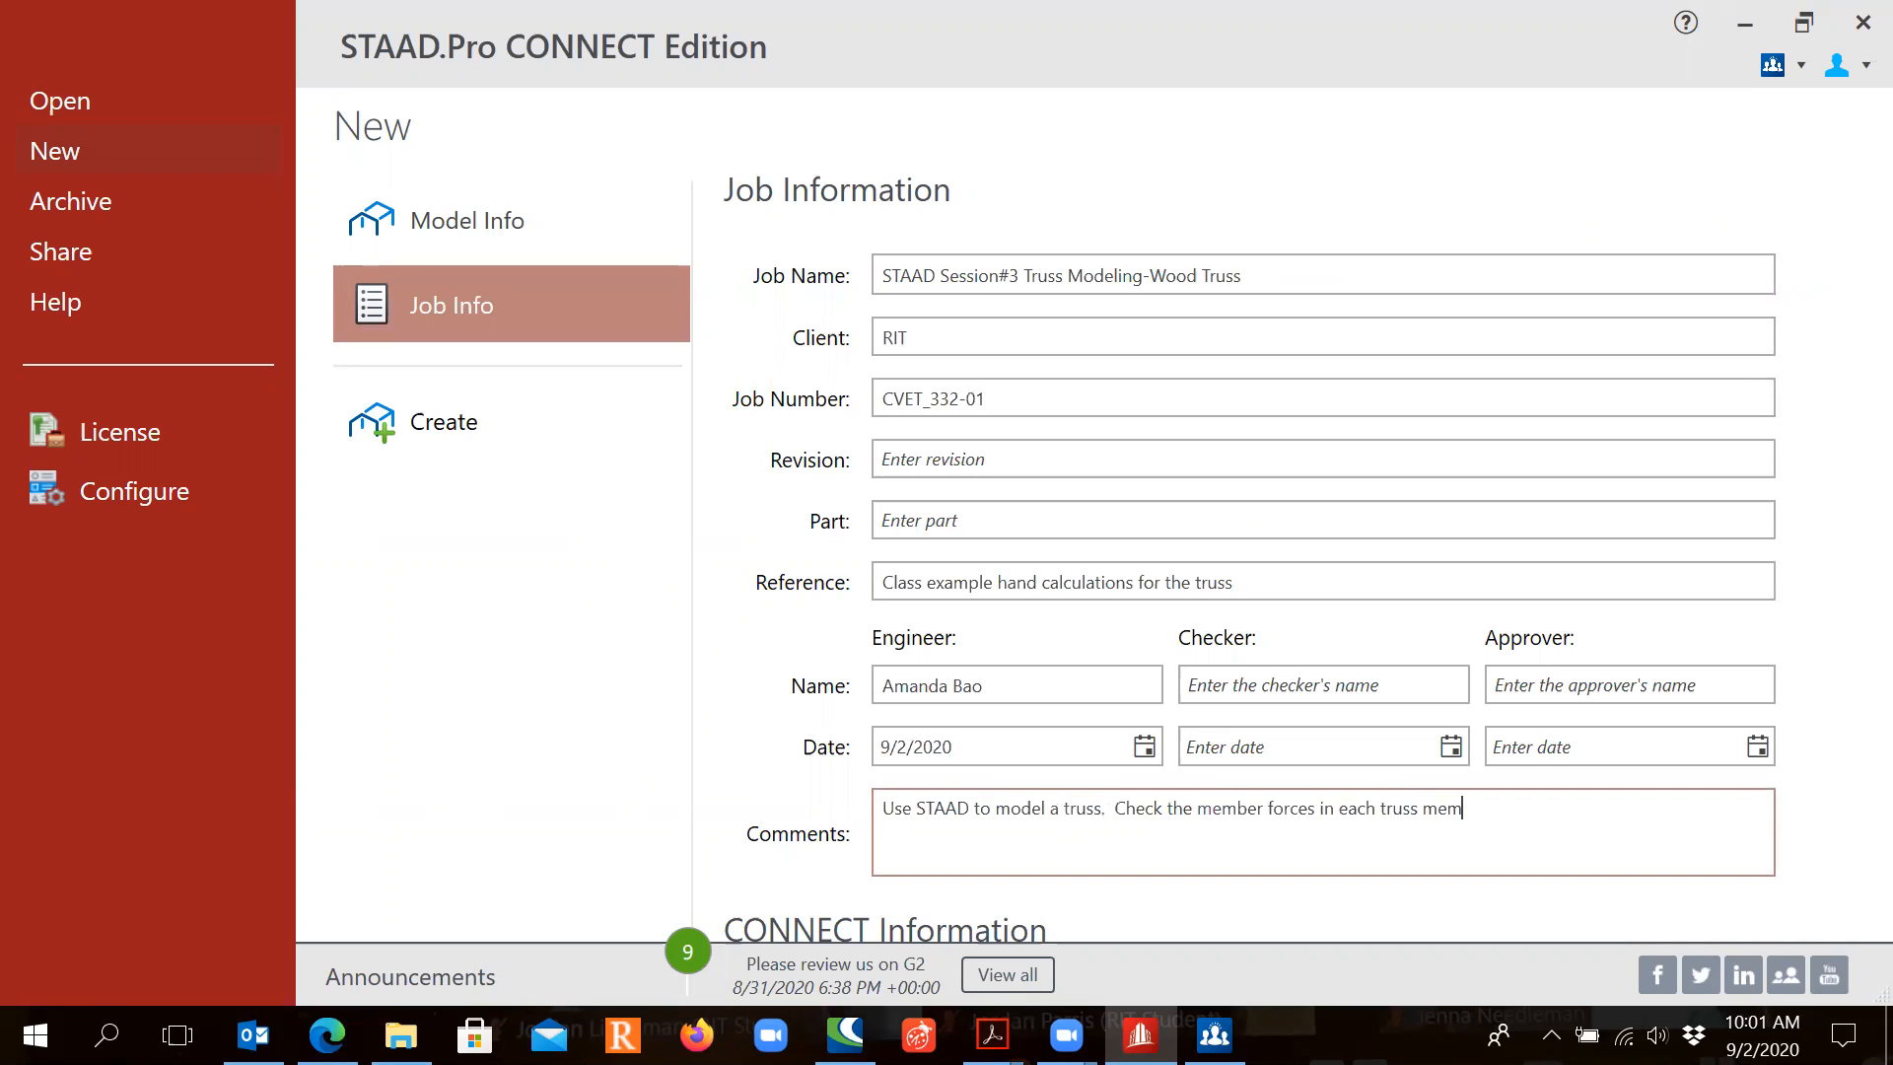
{"action": "type", "text": "ber"}
{"action": "type", "text": ", and compare the result"}
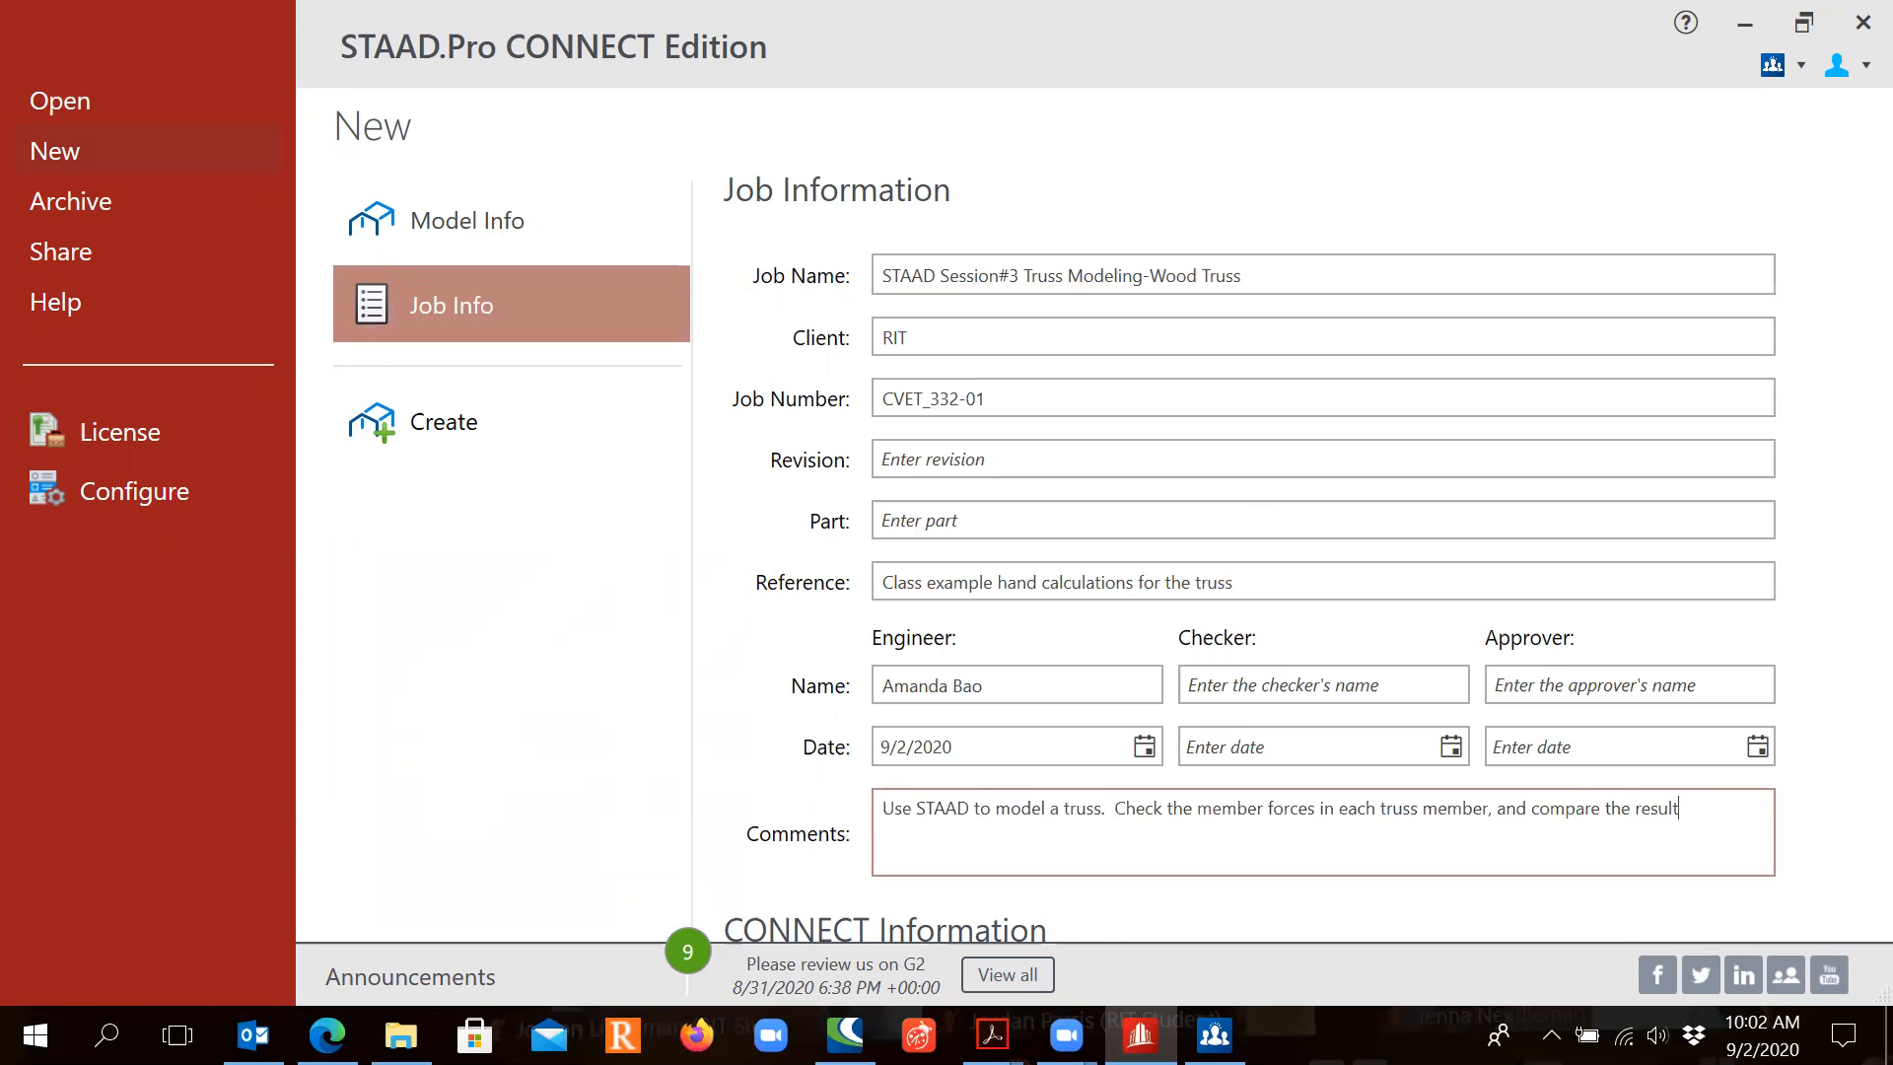
{"action": "type", "text": "s from hand calculations."}
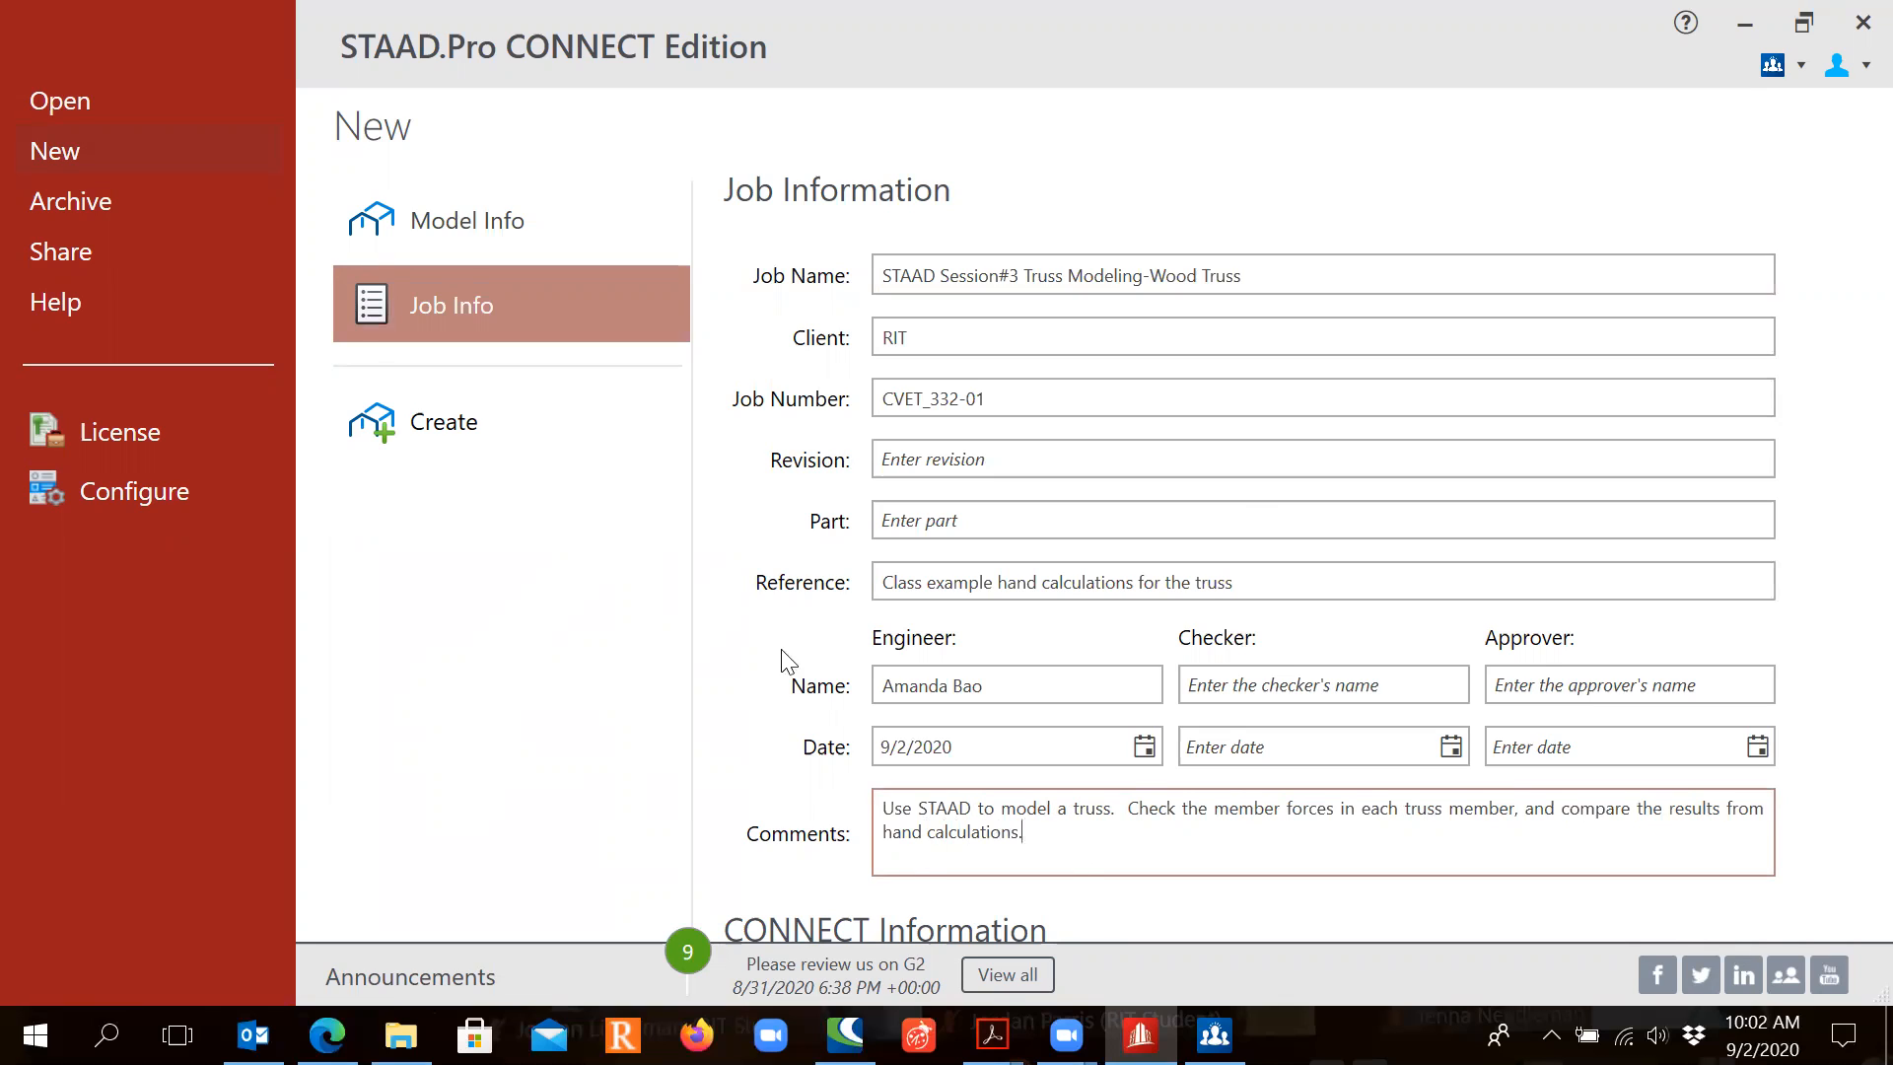
{"action": "left_click", "coordinate": [461, 438]}
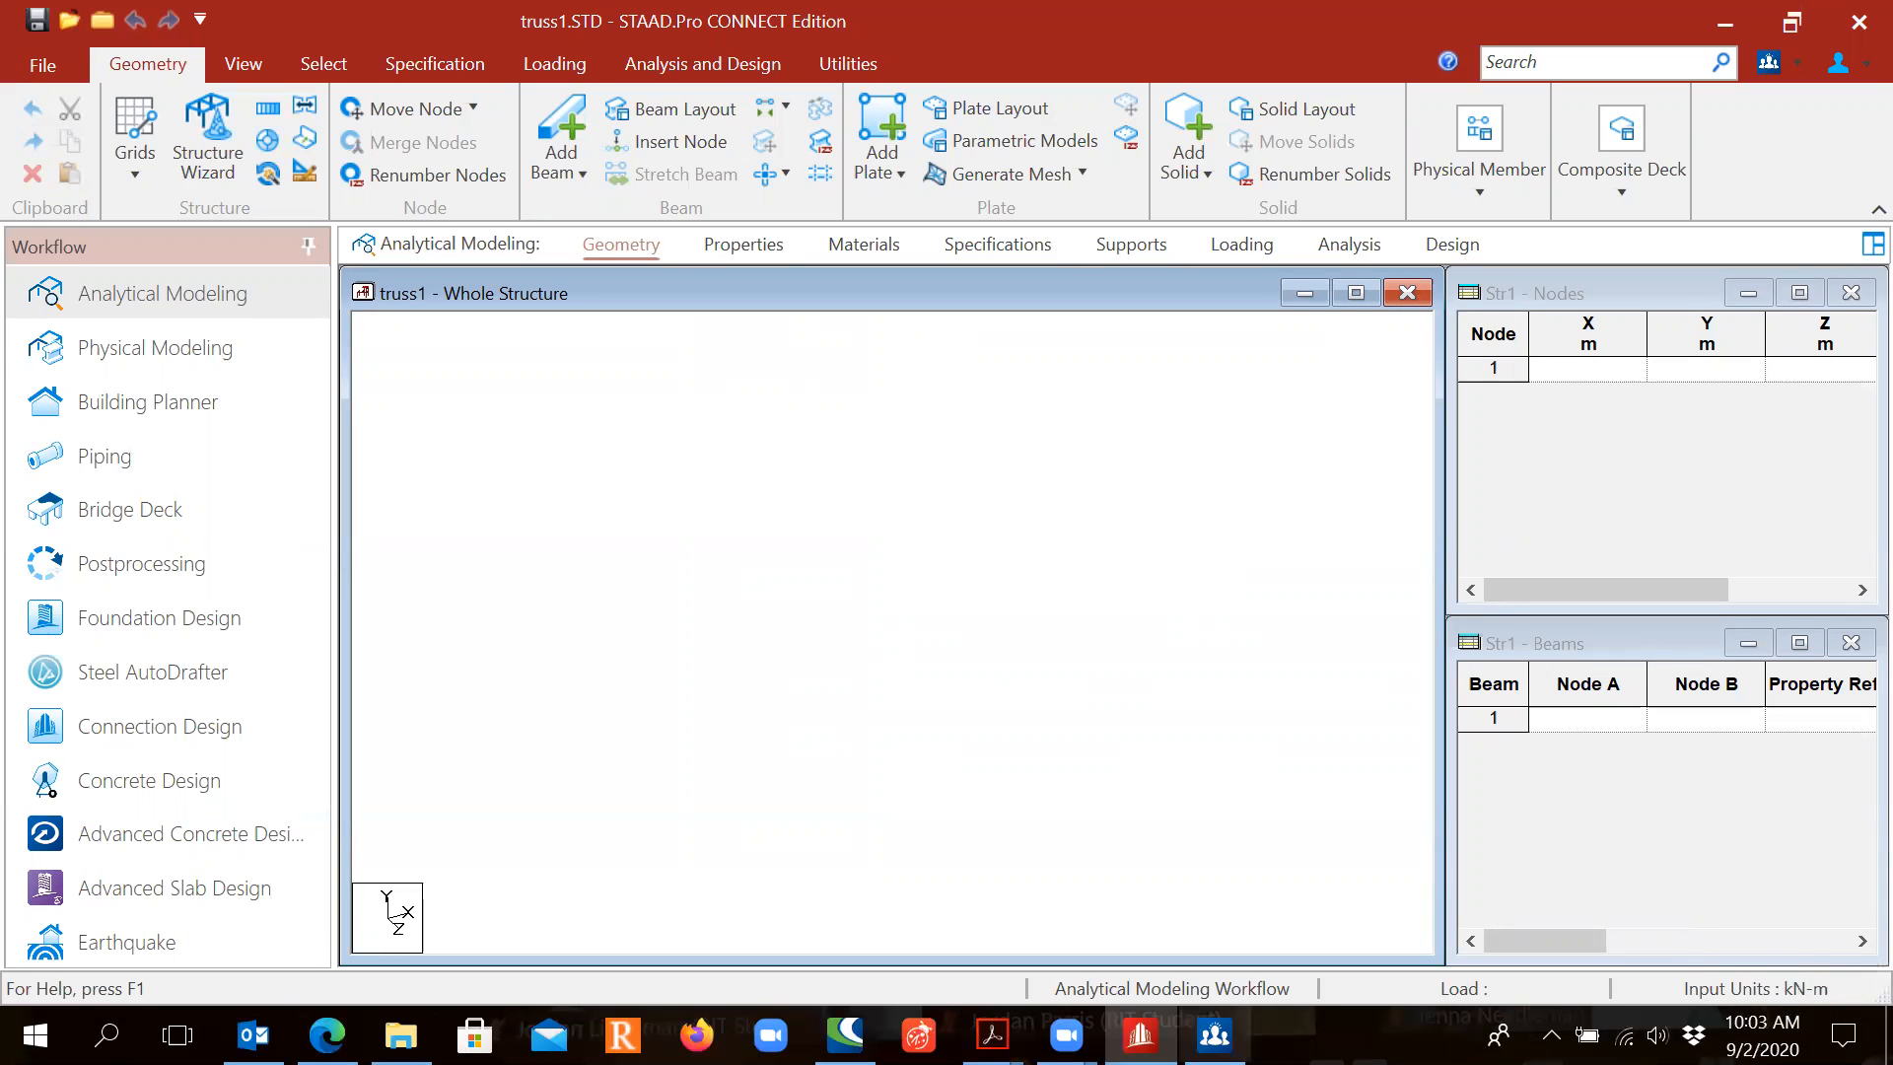
Step: View the truss diagram in CVET-332-W4-2020.pdf, then return to the STAAD.Pro model
{"action": "mouse_move", "coordinate": [992, 1035]}
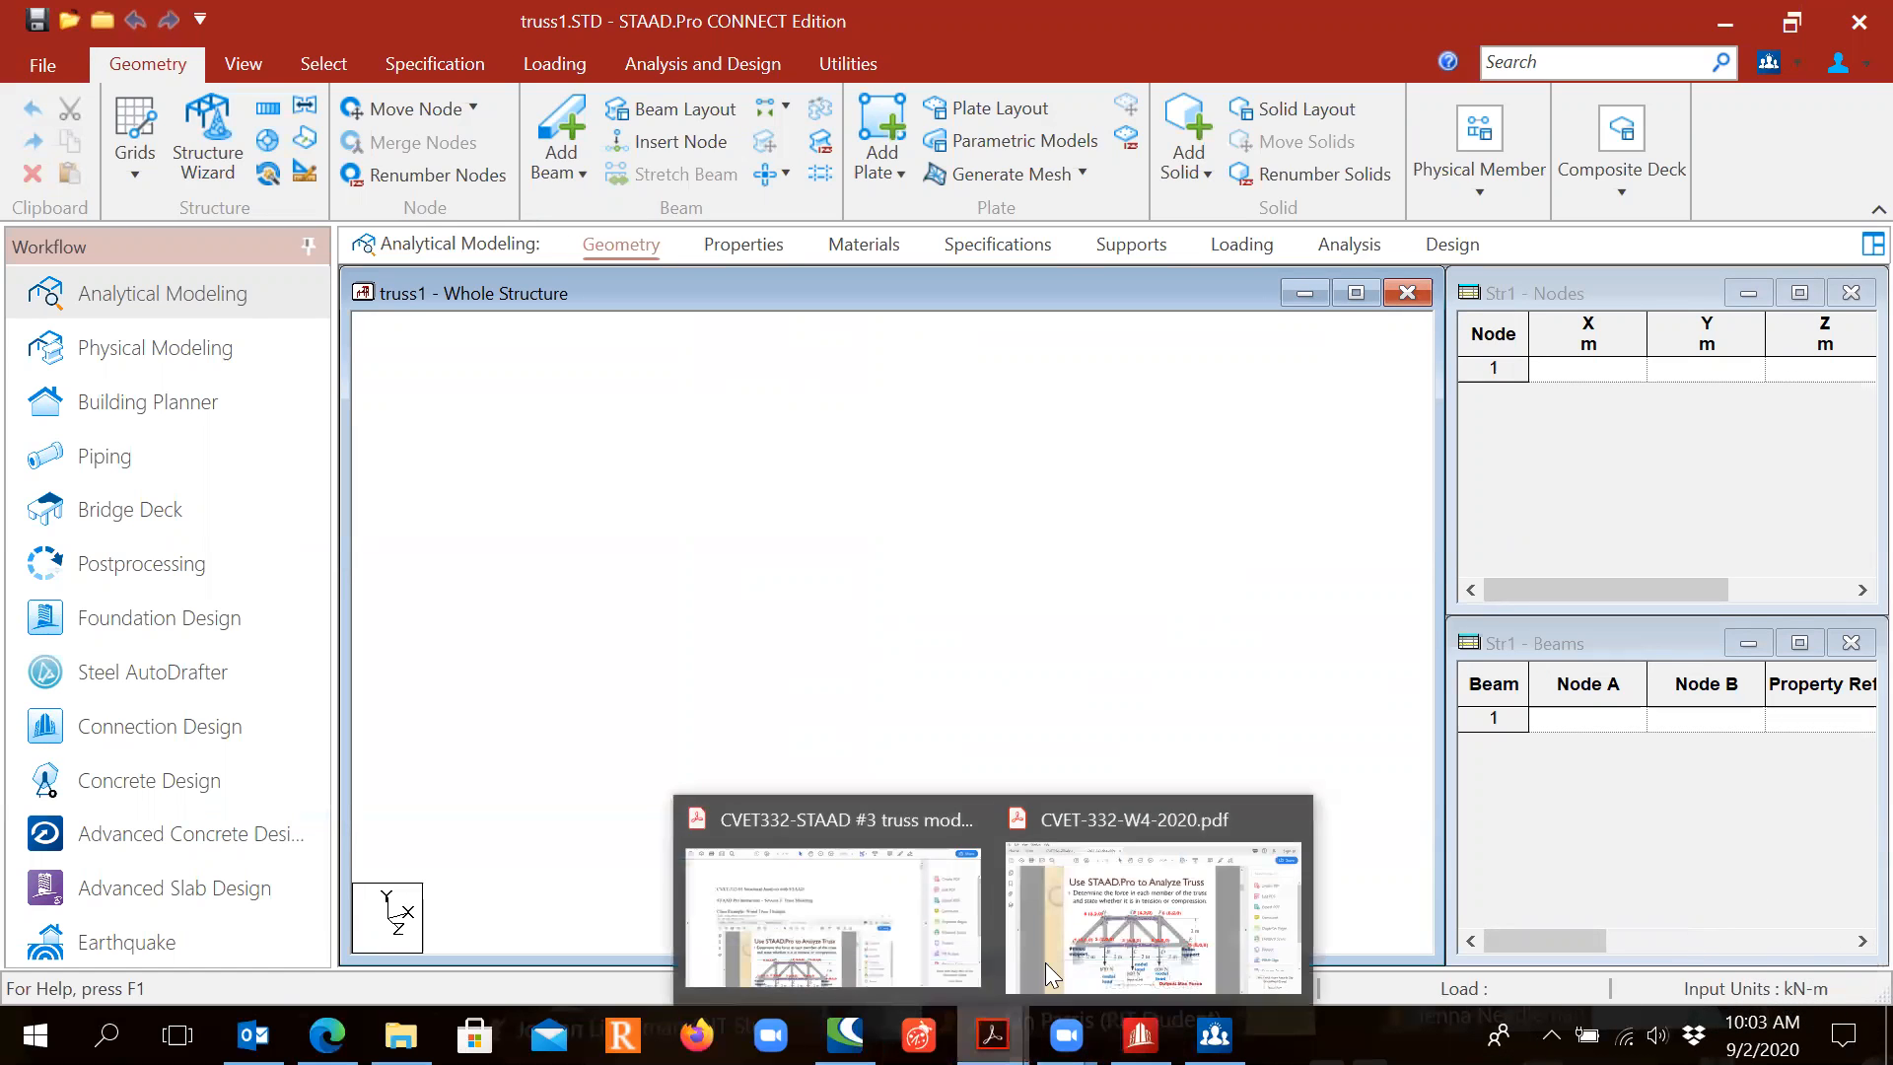
{"action": "left_click", "coordinate": [1143, 943]}
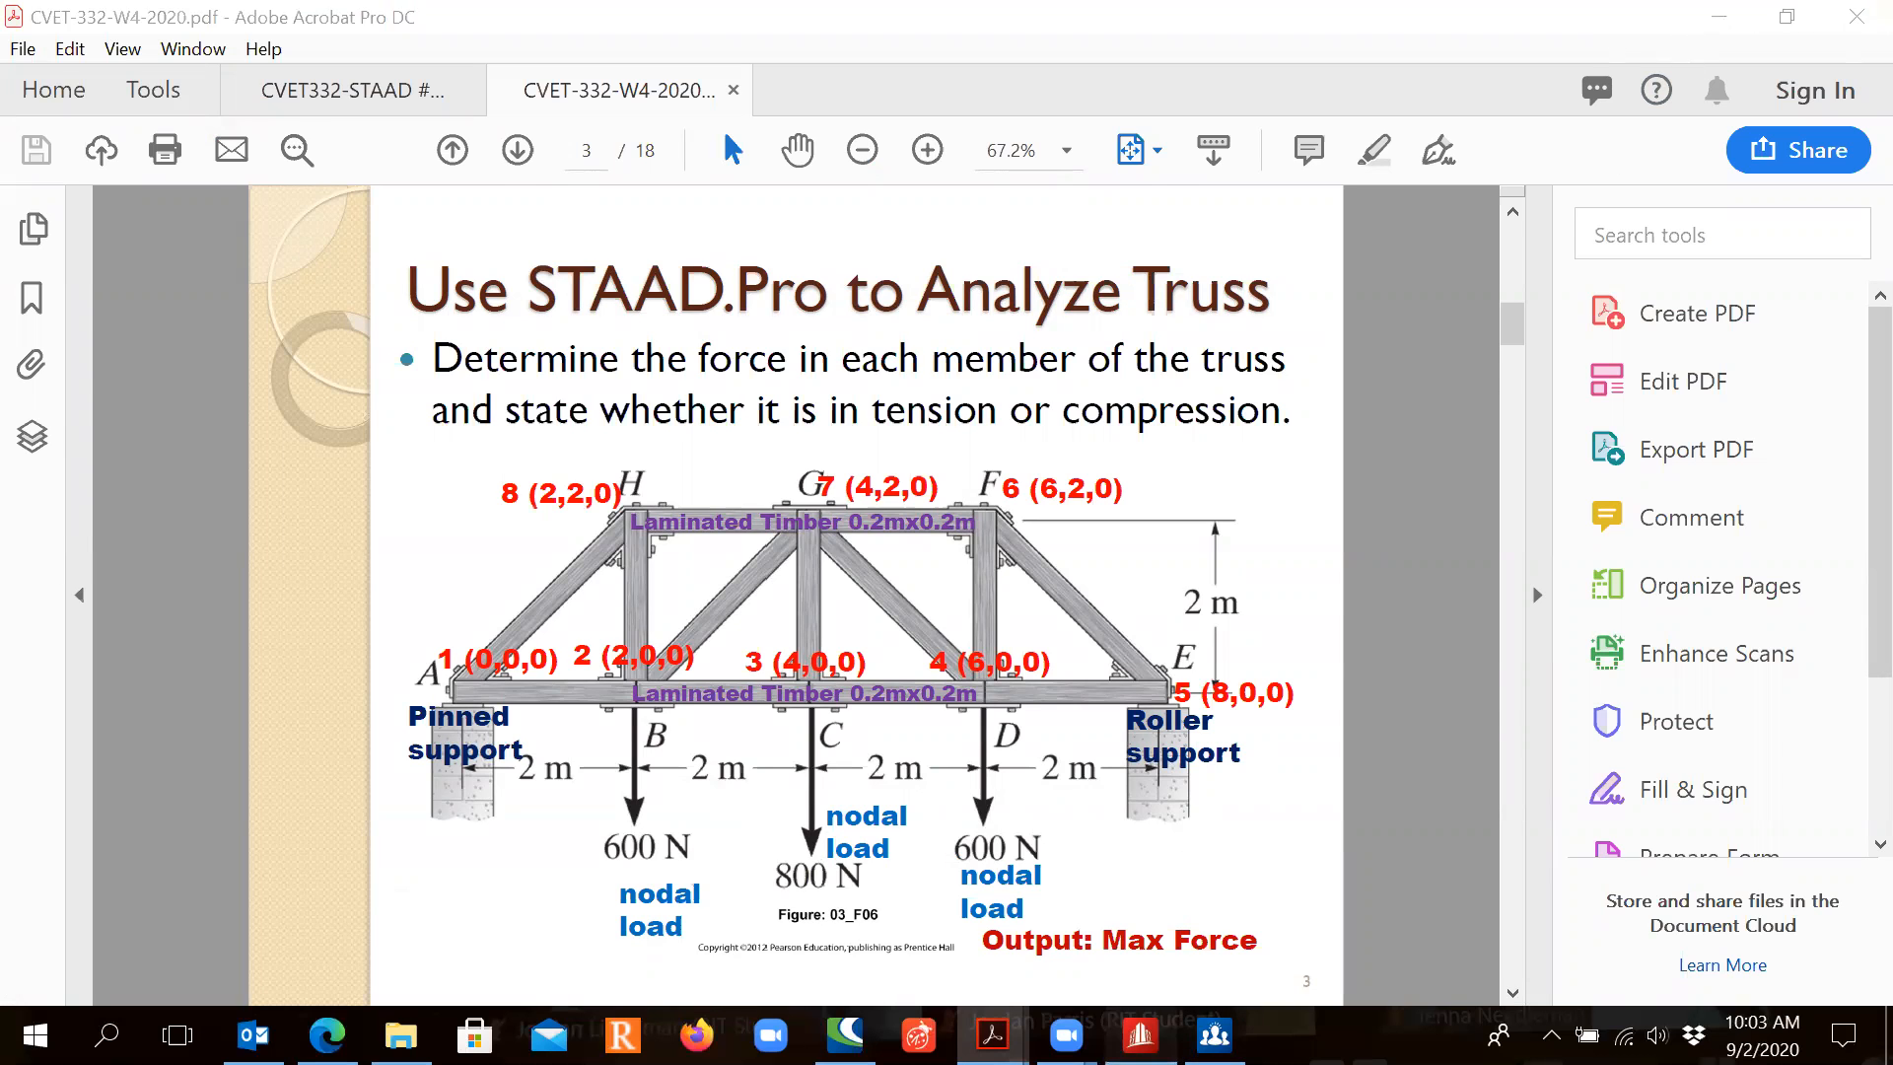
{"action": "key", "text": "alt+Tab"}
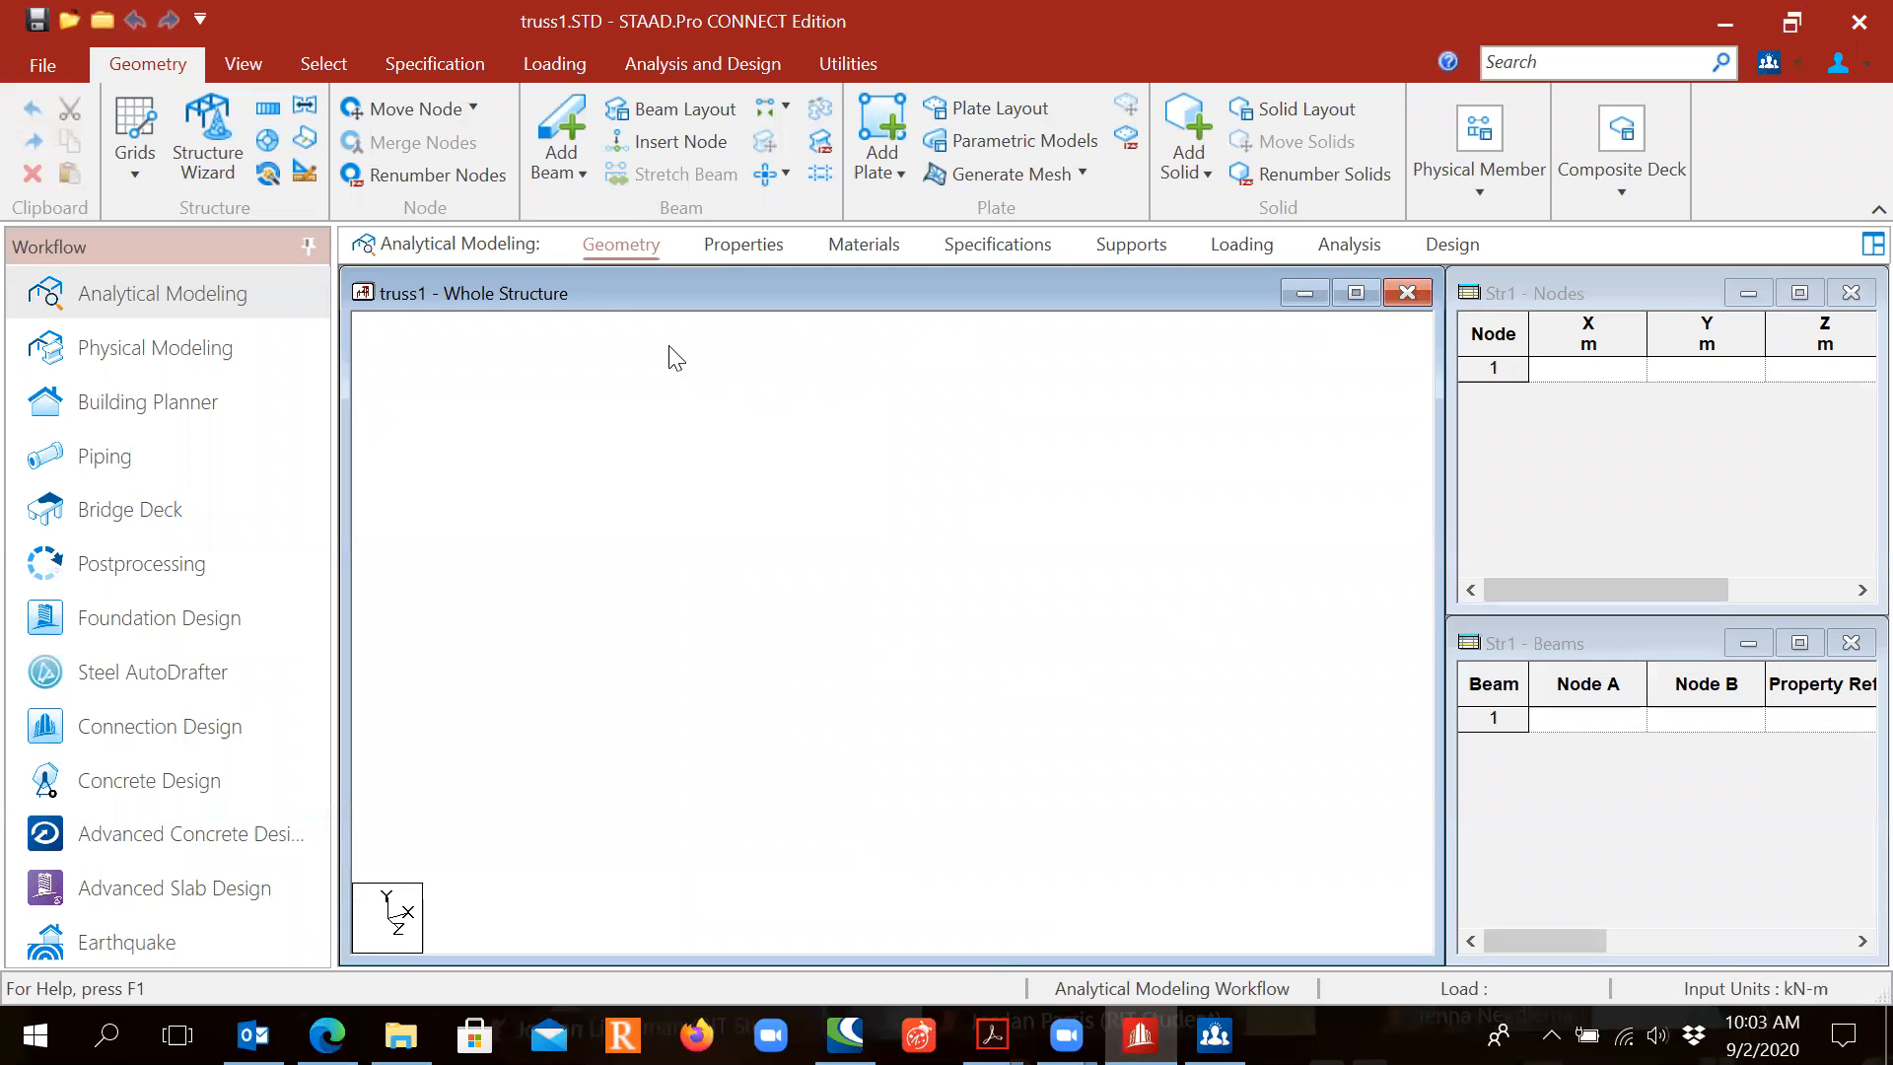
Step: Set the model's input units to Metric with Meter length and Newton force
{"action": "left_click", "coordinate": [305, 175]}
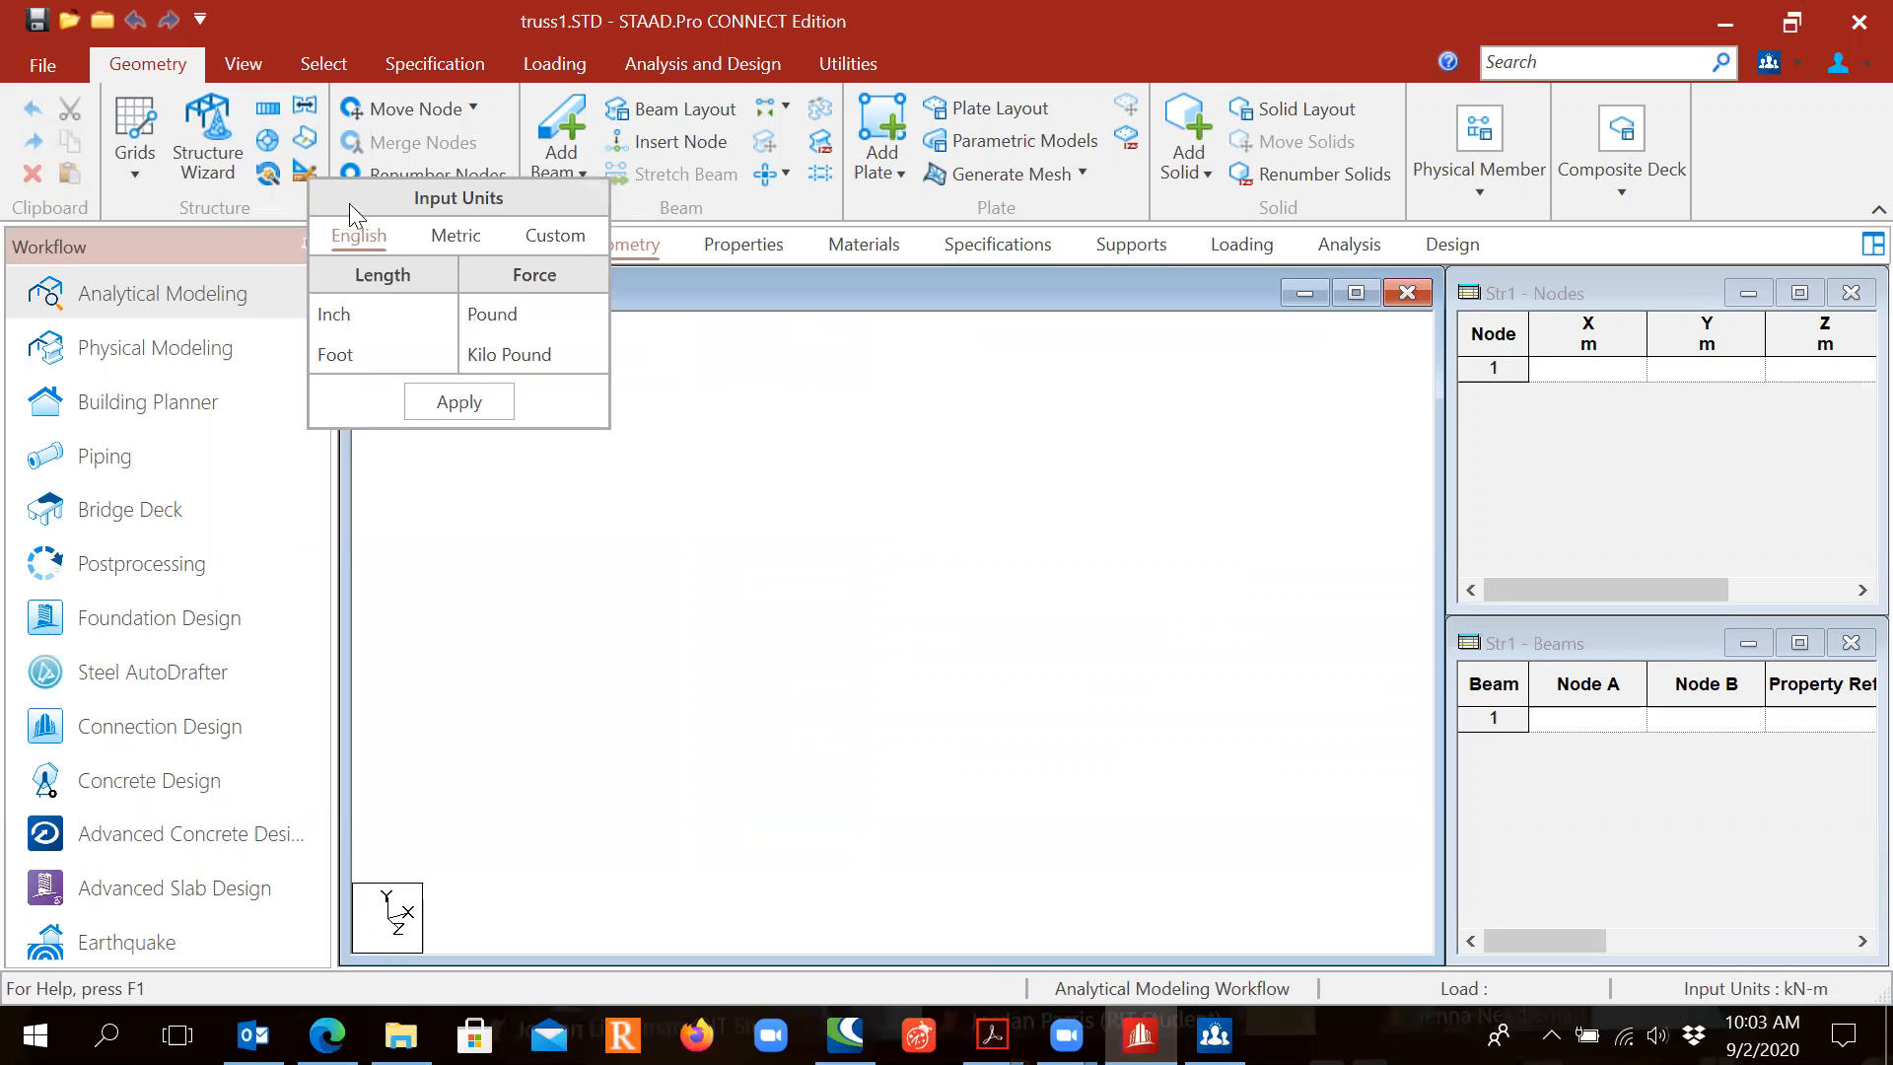
{"action": "left_click", "coordinate": [457, 238]}
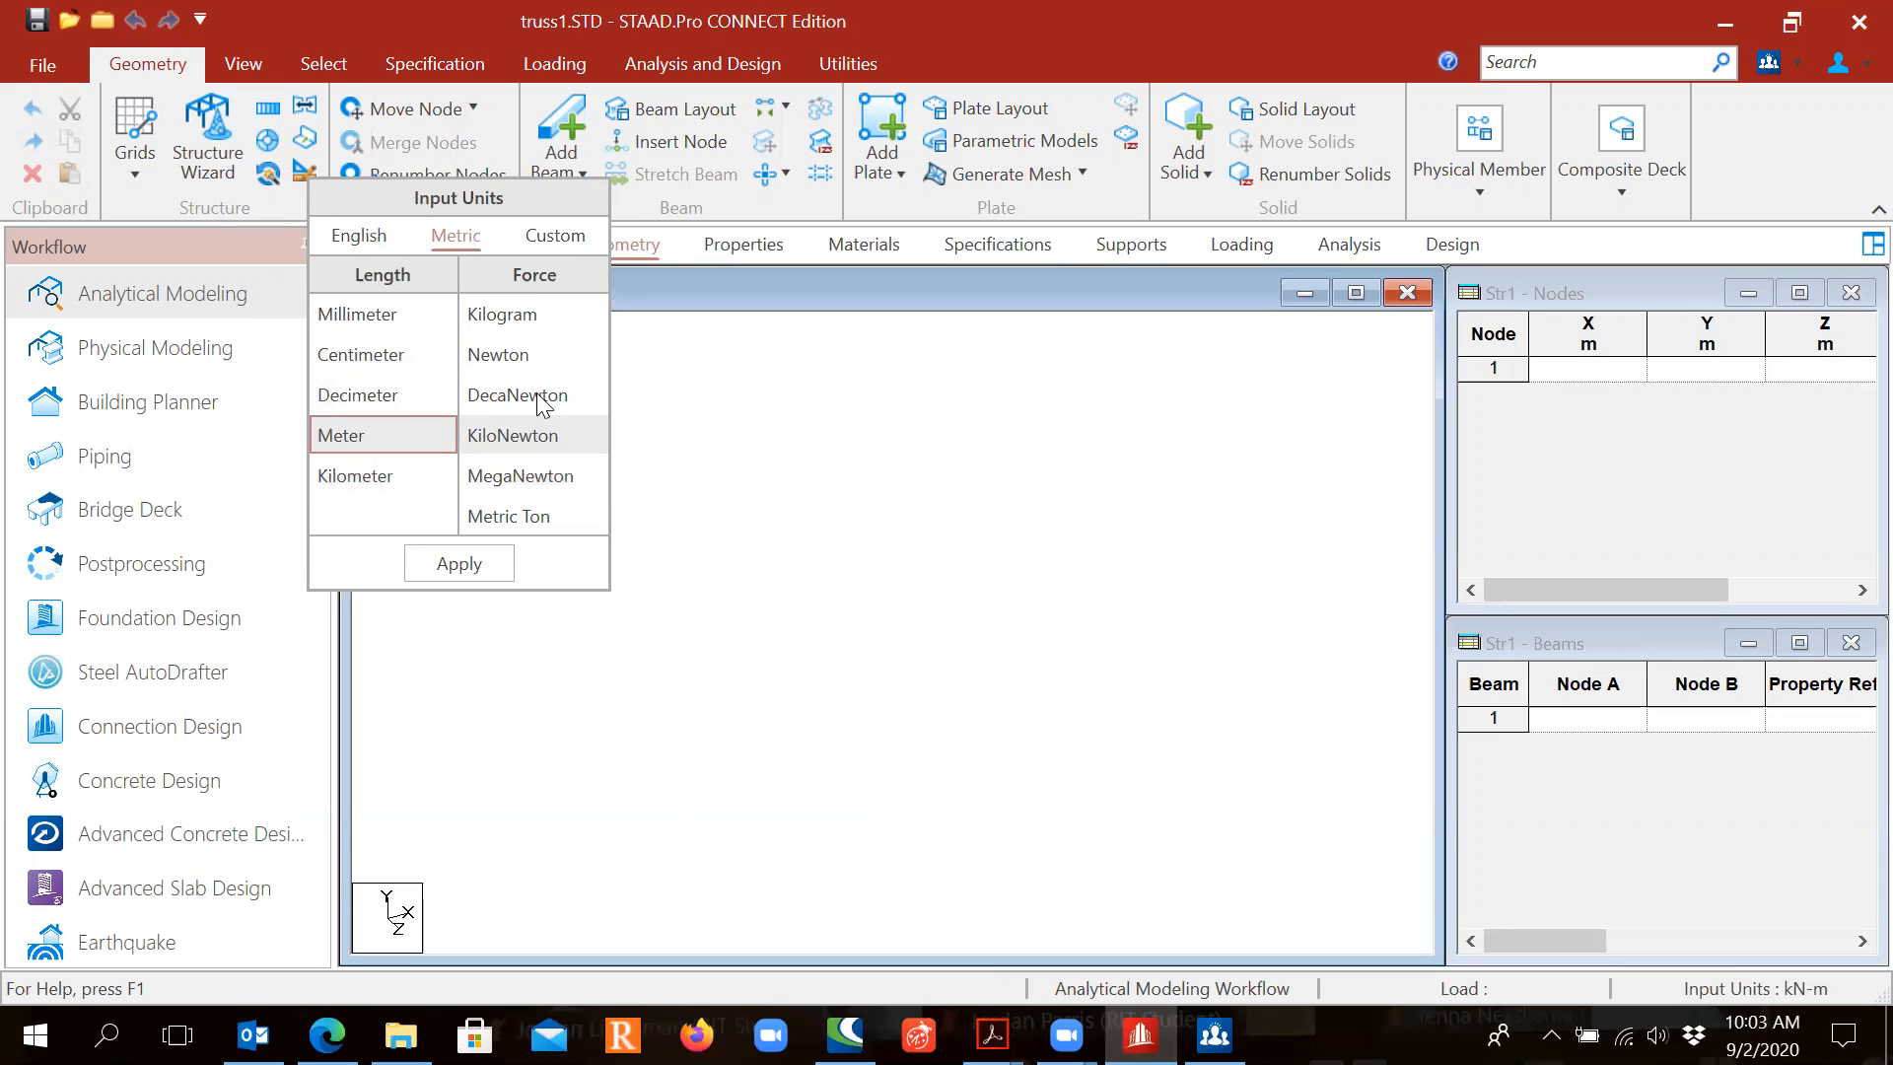
{"action": "left_click", "coordinate": [543, 353]}
{"action": "left_click", "coordinate": [542, 353]}
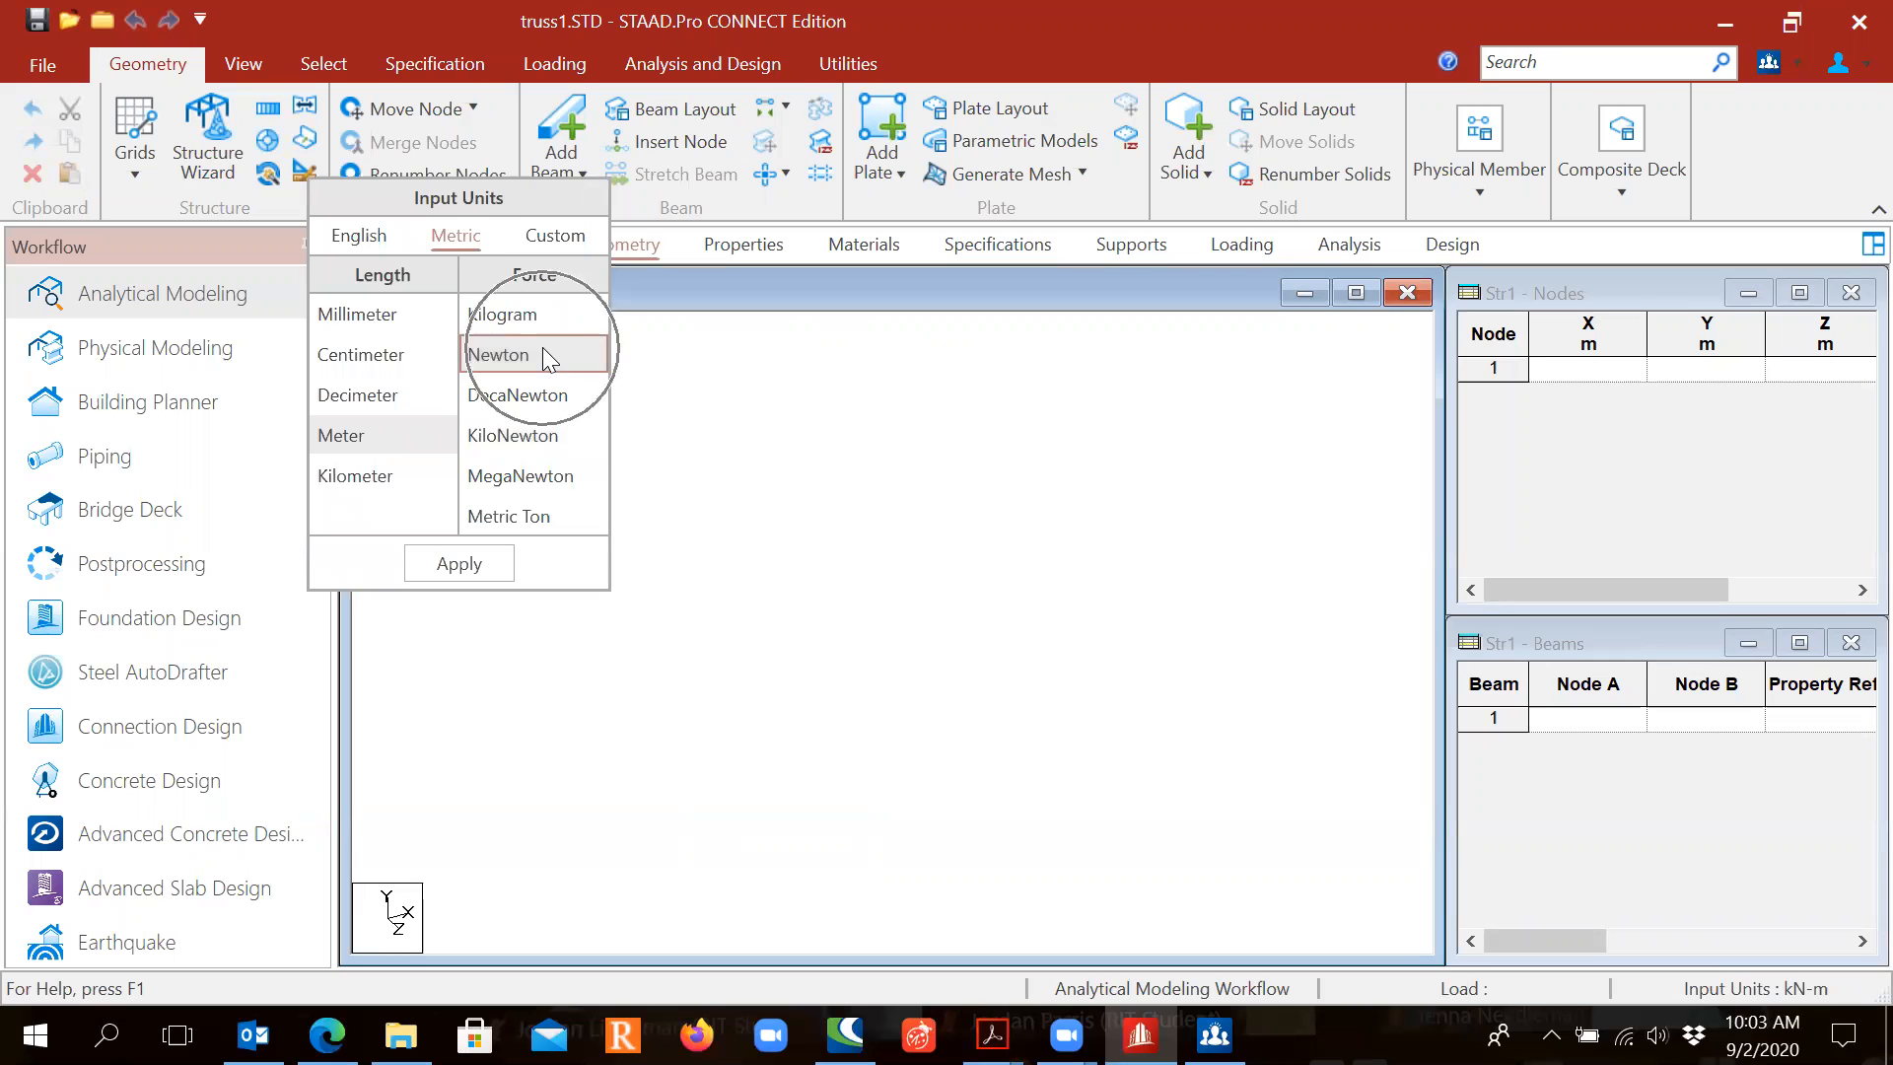
{"action": "left_click", "coordinate": [434, 564]}
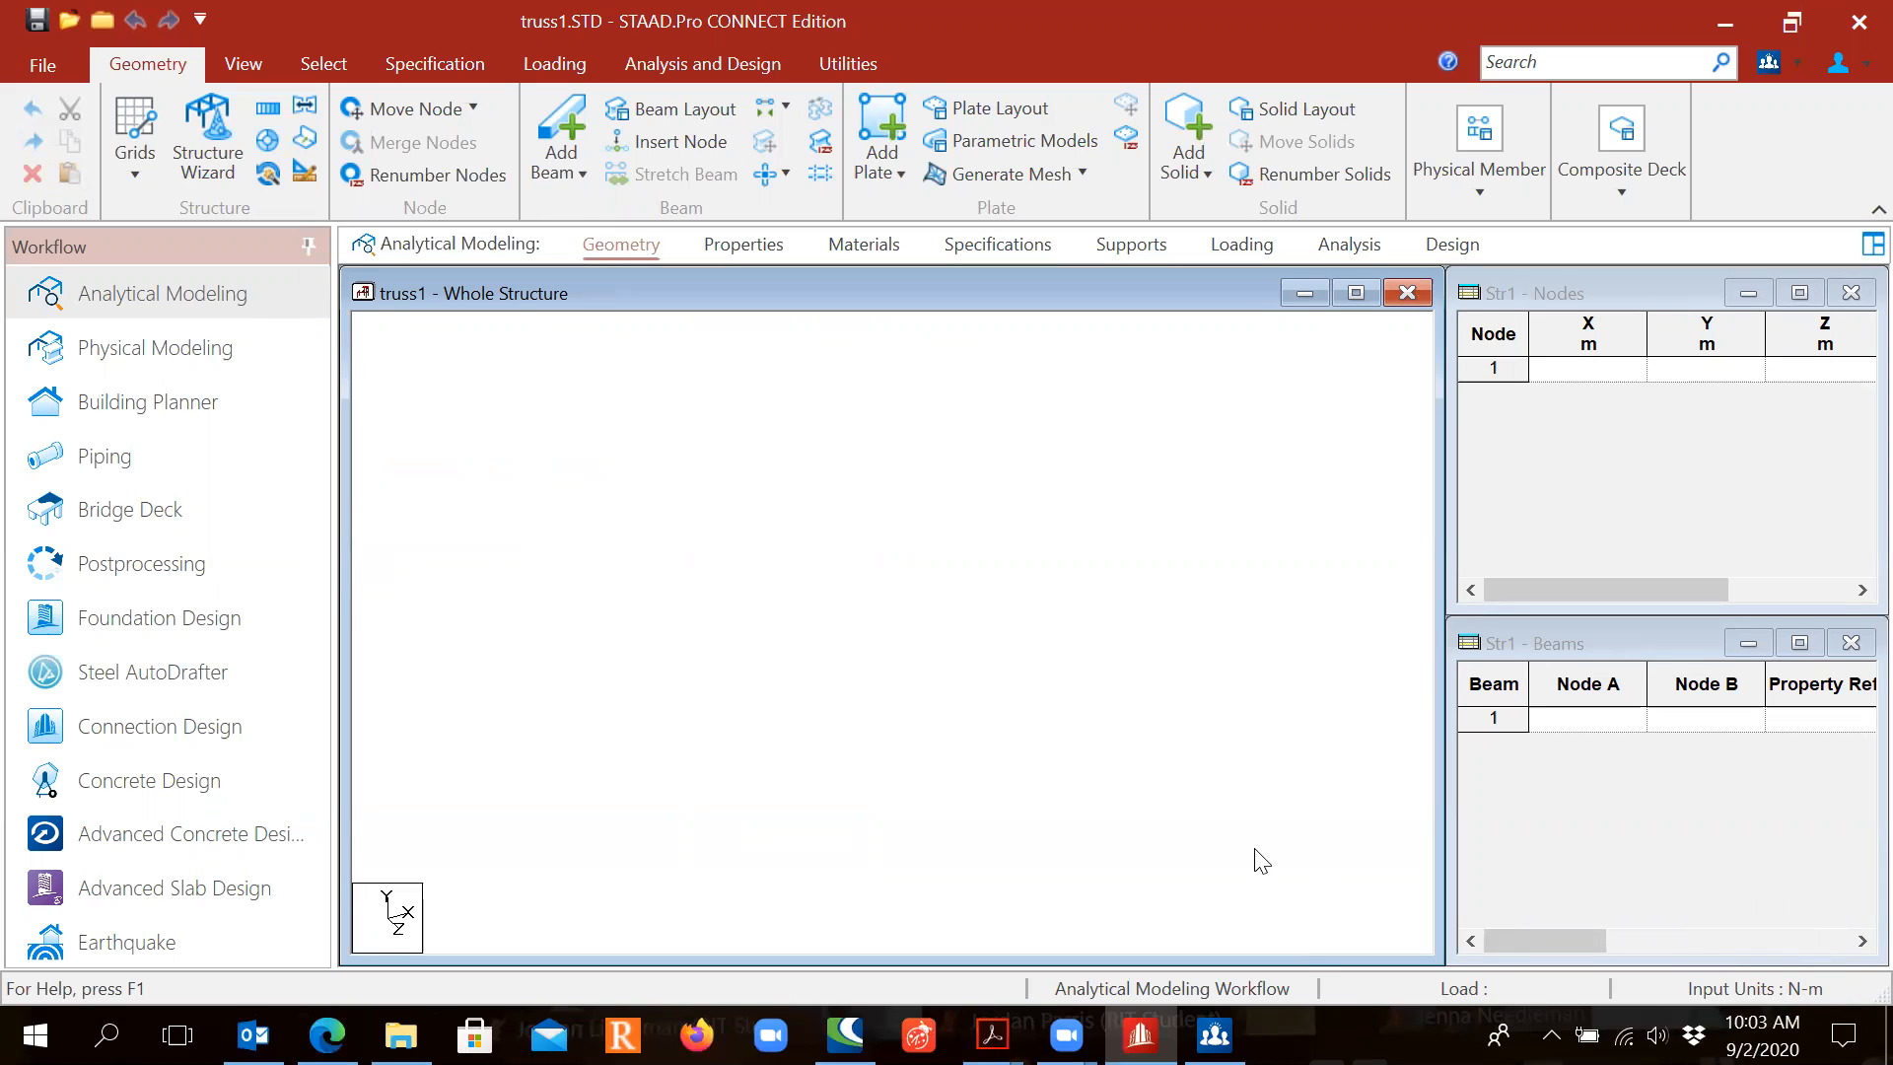
{"action": "mouse_move", "coordinate": [992, 1034]}
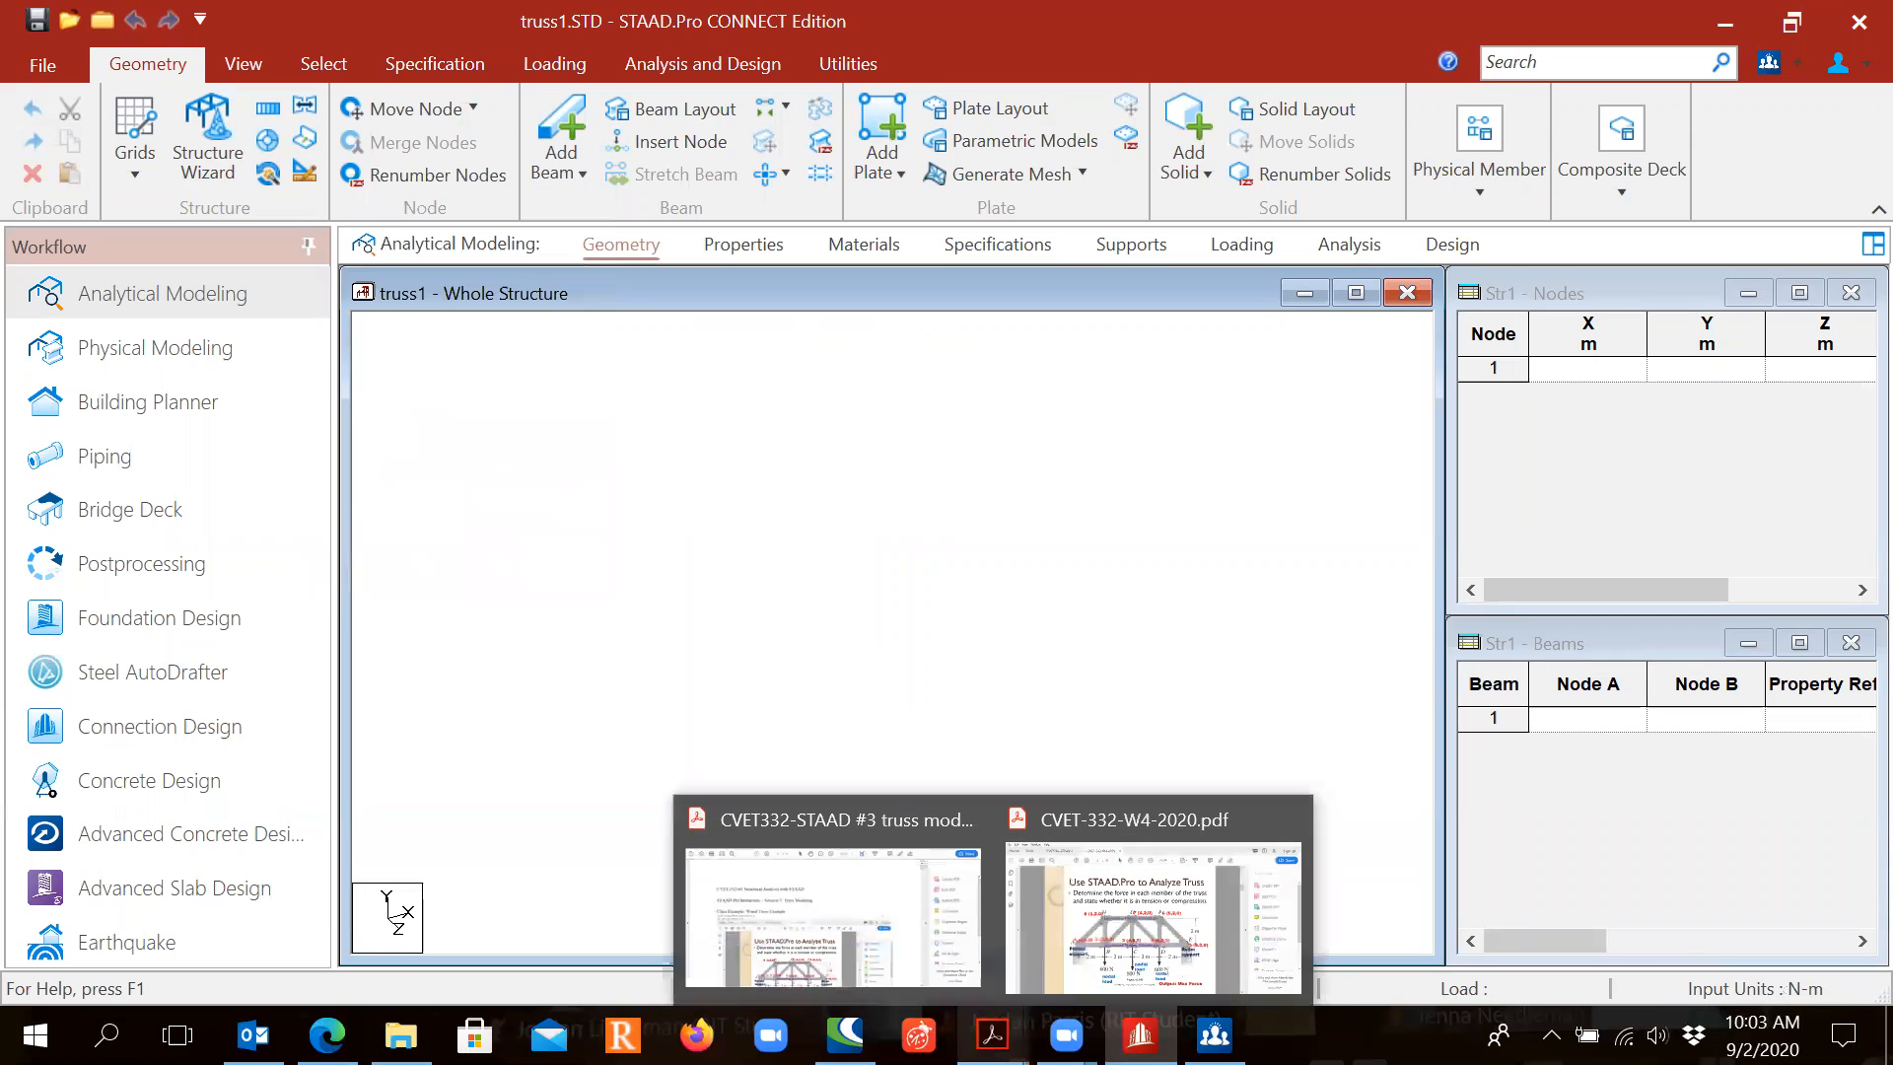
{"action": "left_click", "coordinate": [1140, 892]}
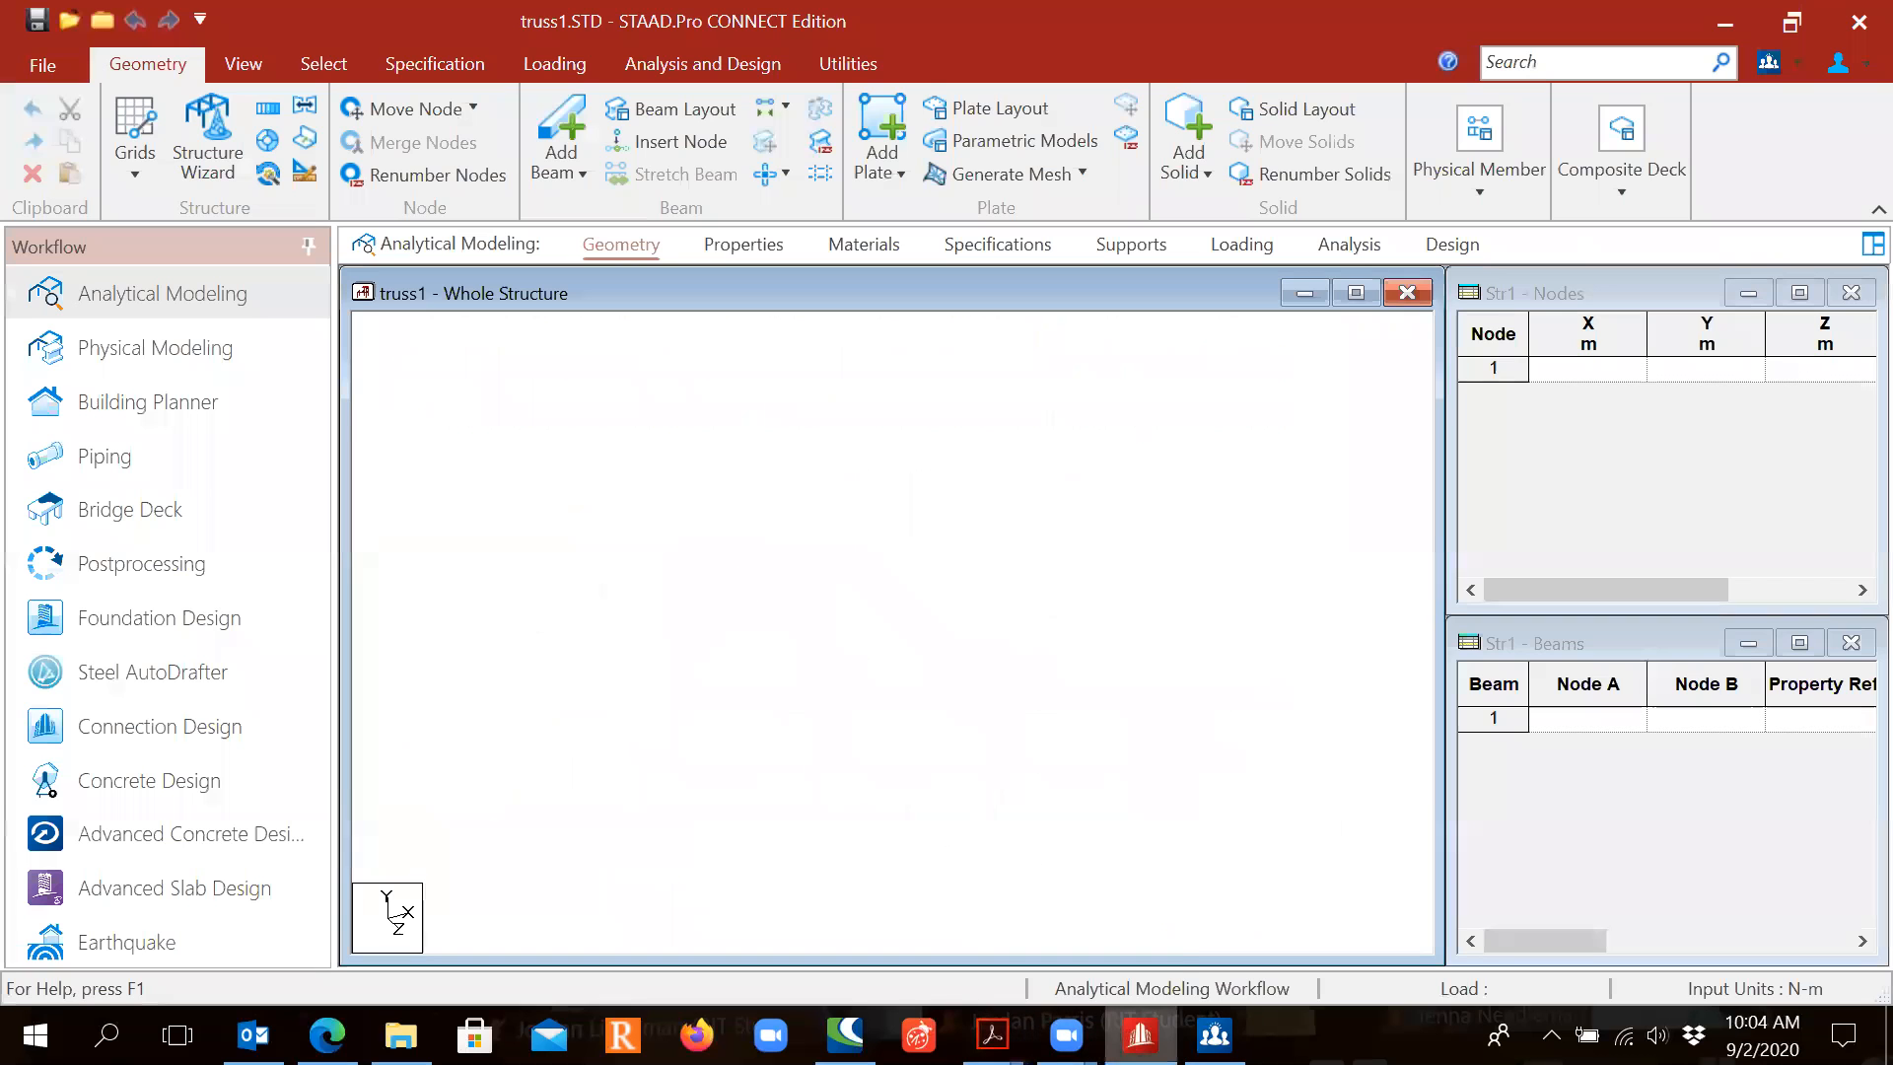
Step: Create nodes 1–5 along y=0 at x = 0, 2, 4, 6 and 8 m
{"action": "left_click", "coordinate": [1615, 331]}
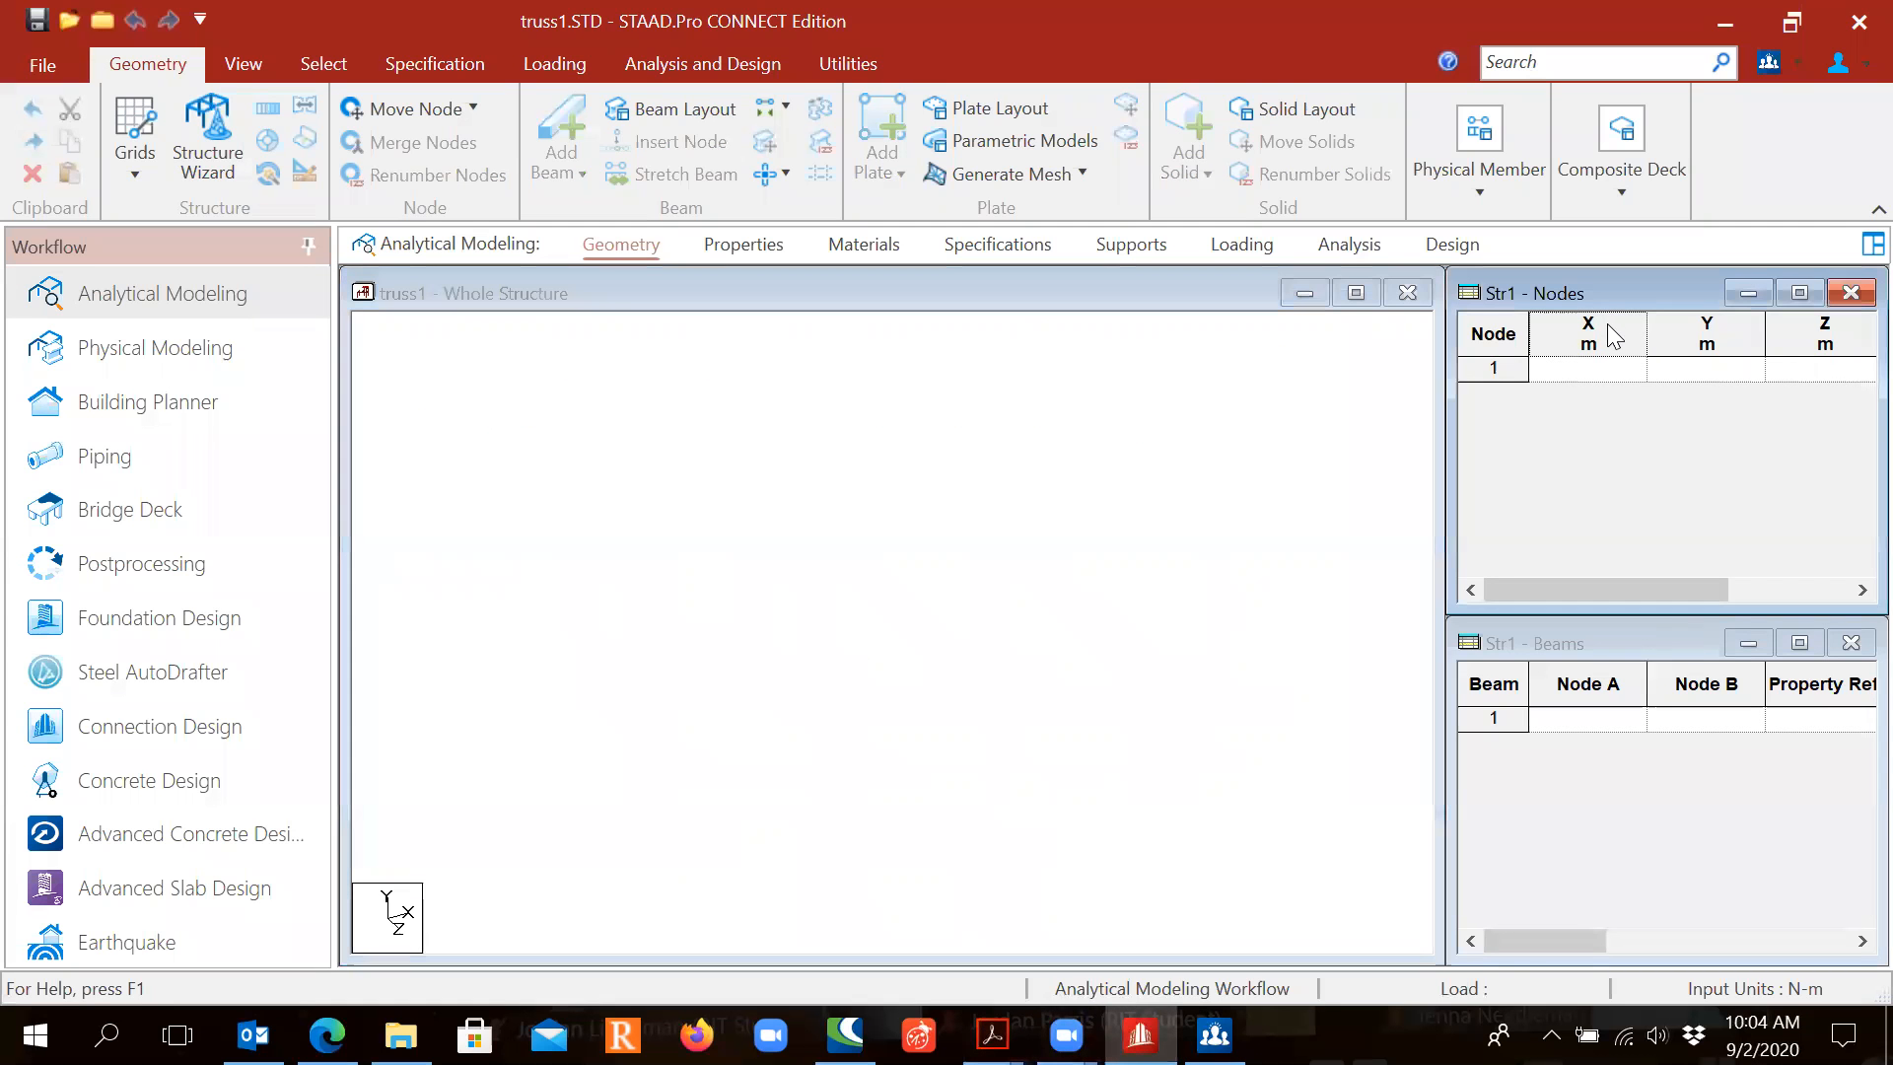
{"action": "left_click", "coordinate": [1589, 377]}
{"action": "type", "text": "0"}
{"action": "key", "text": "Return"}
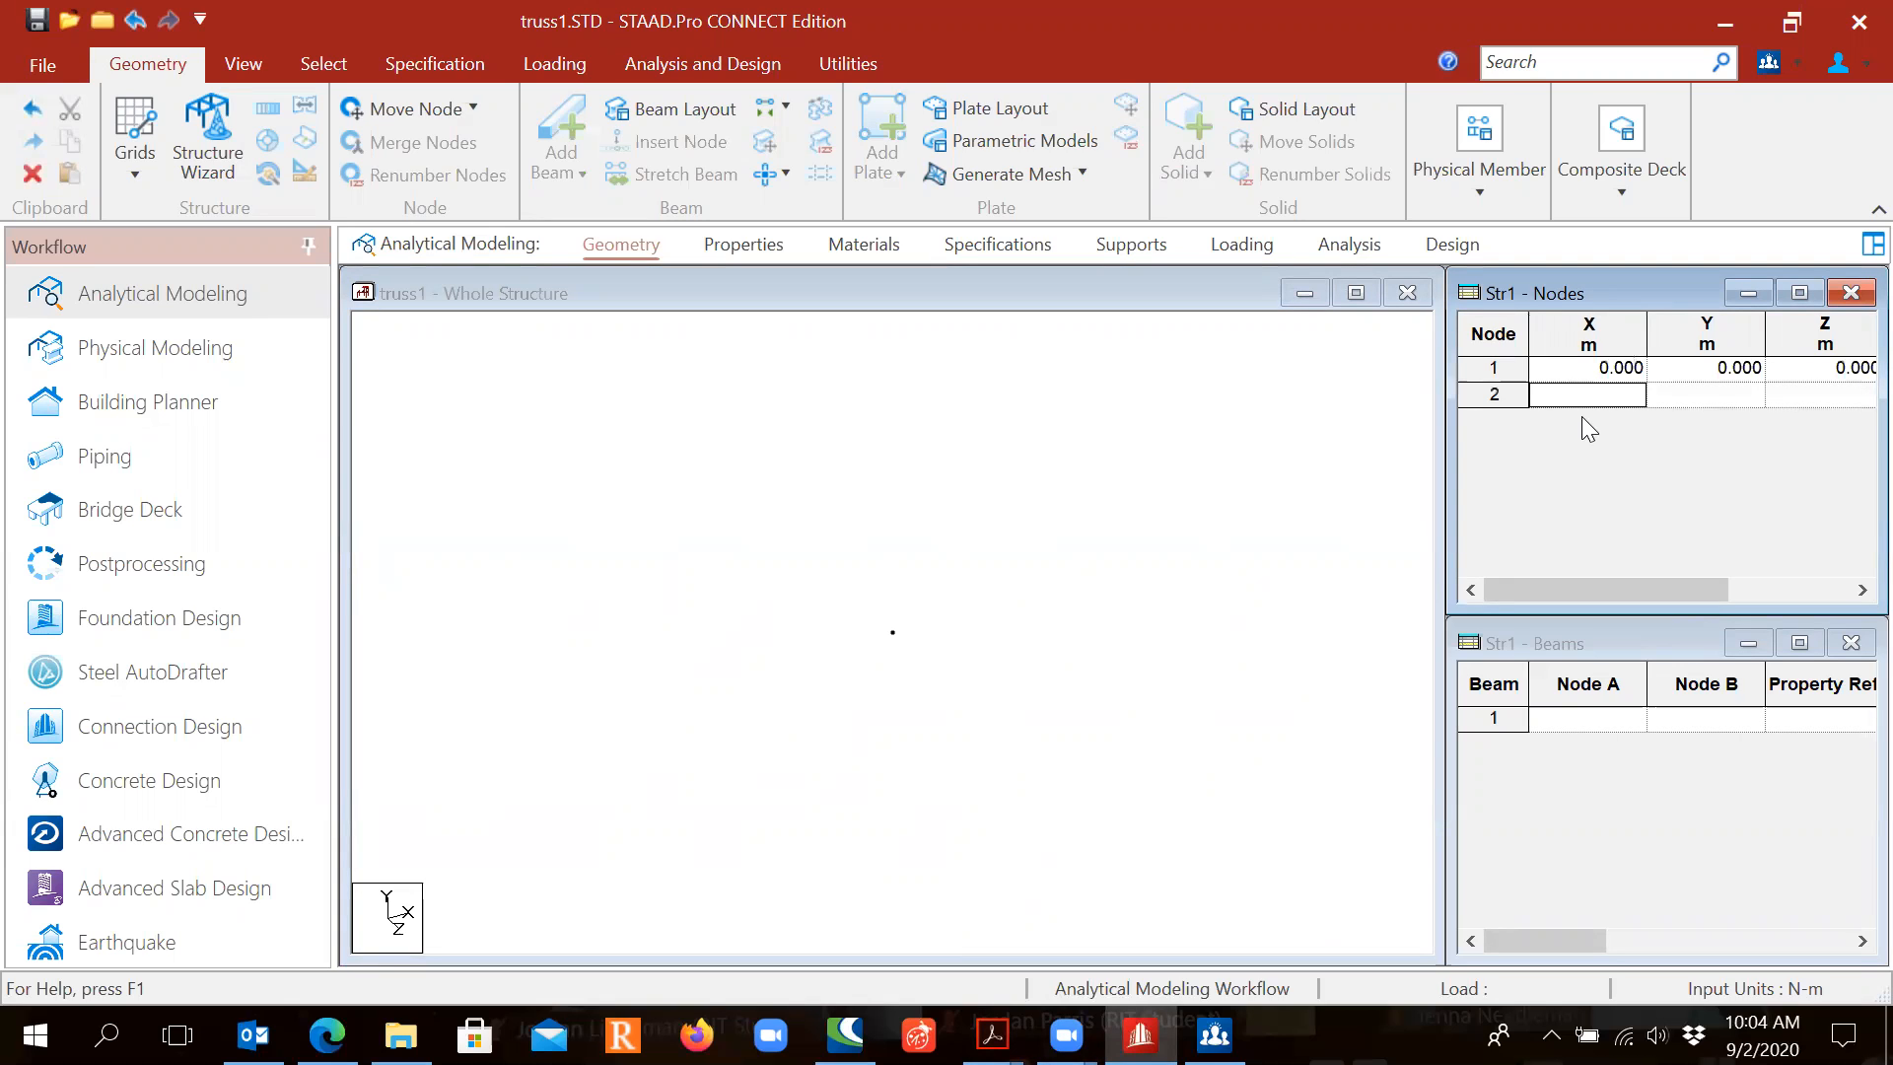
{"action": "type", "text": "2"}
{"action": "key", "text": "Return"}
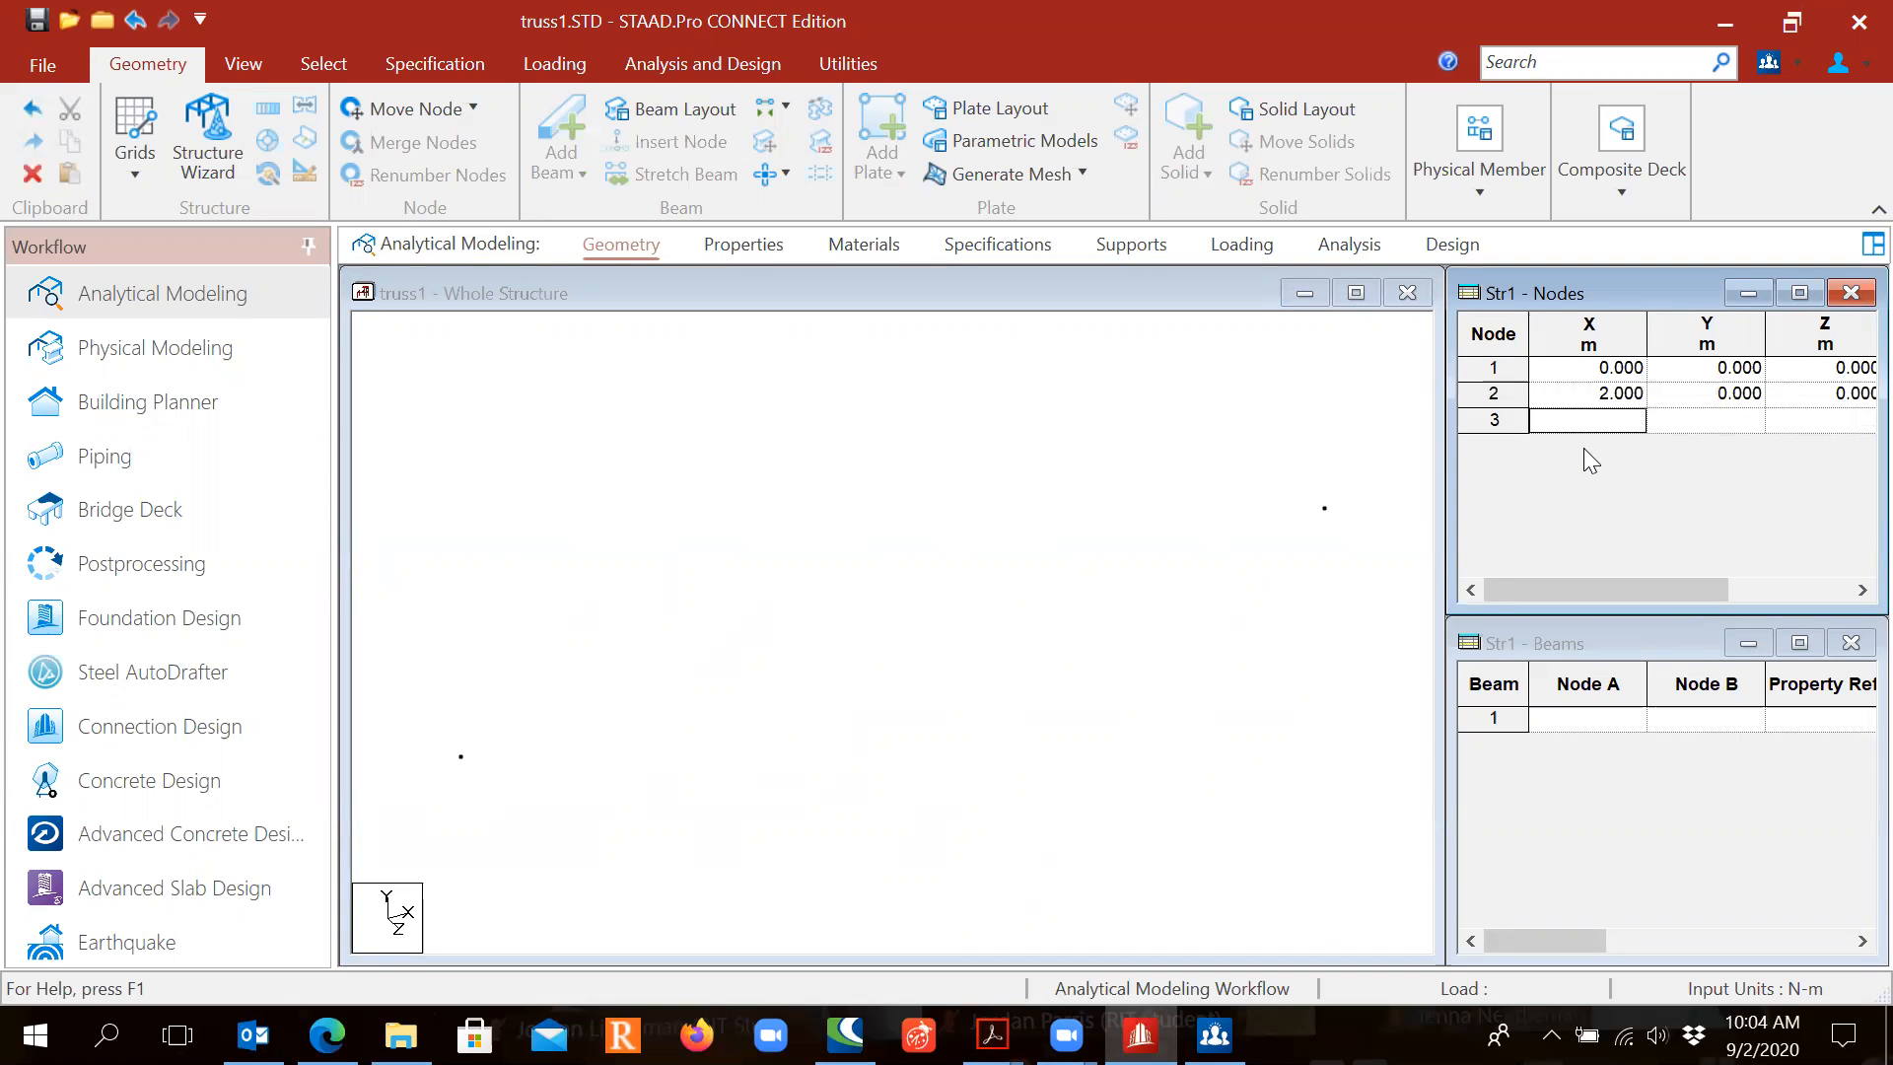
{"action": "type", "text": "4"}
{"action": "key", "text": "Return"}
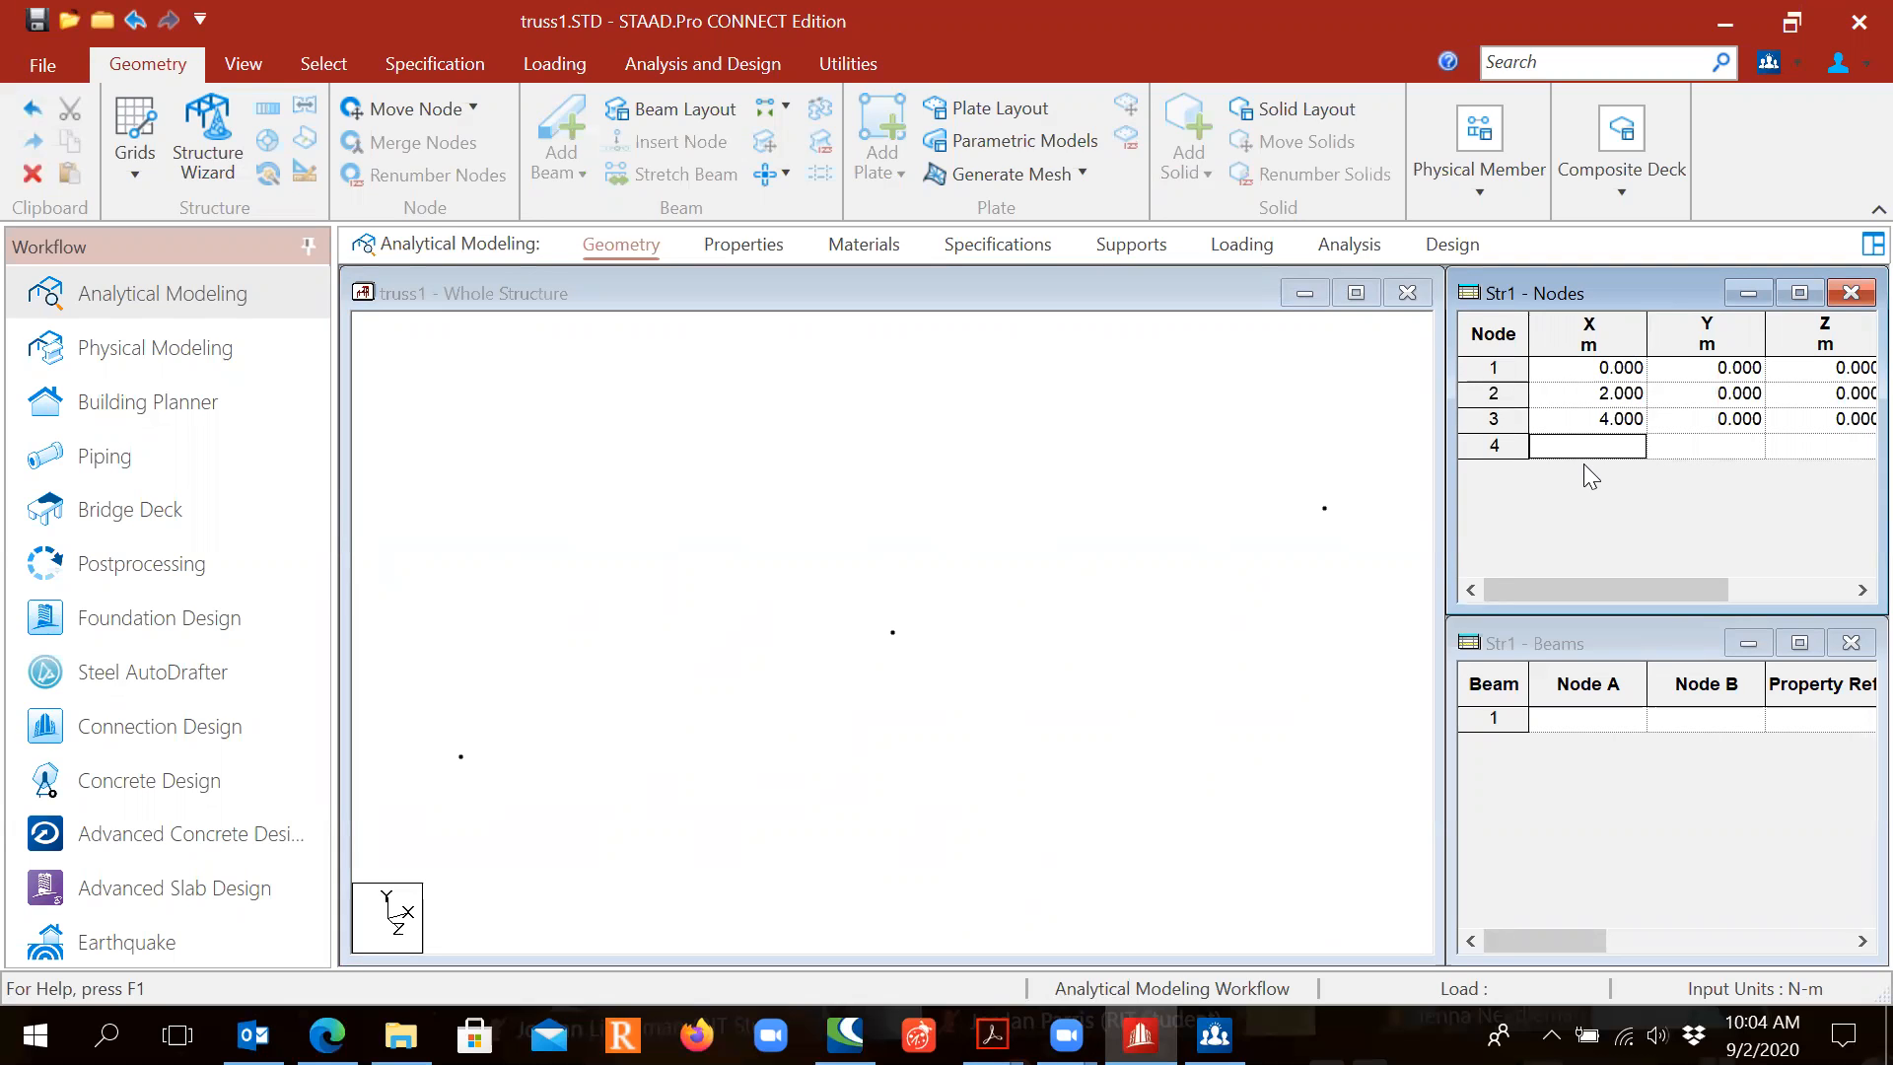
{"action": "type", "text": "6"}
{"action": "key", "text": "Return"}
{"action": "type", "text": "8"}
{"action": "key", "text": "Return"}
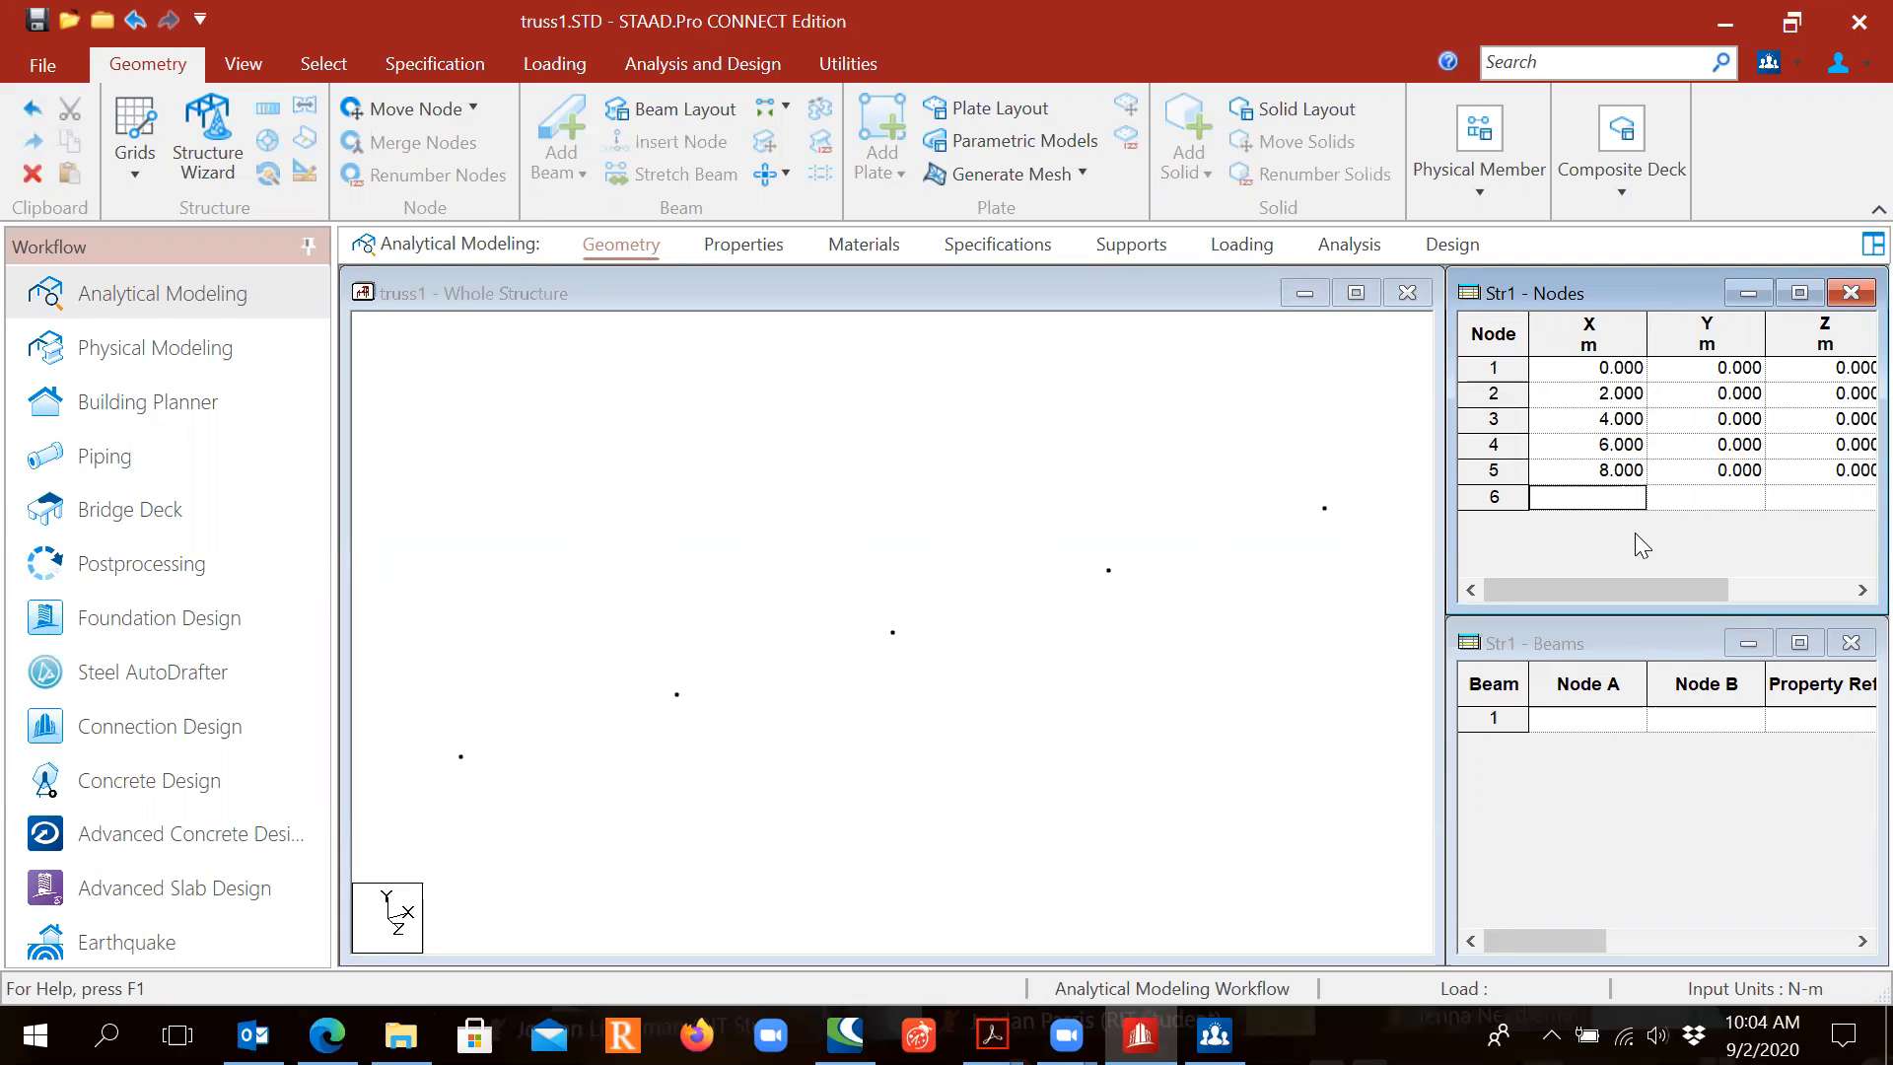
Step: Create top nodes 6, 7, 8 at (6, 2), (4, 2) and (2, 2)
{"action": "type", "text": "6"}
{"action": "key", "text": "Tab"}
{"action": "type", "text": "2"}
{"action": "key", "text": "Return"}
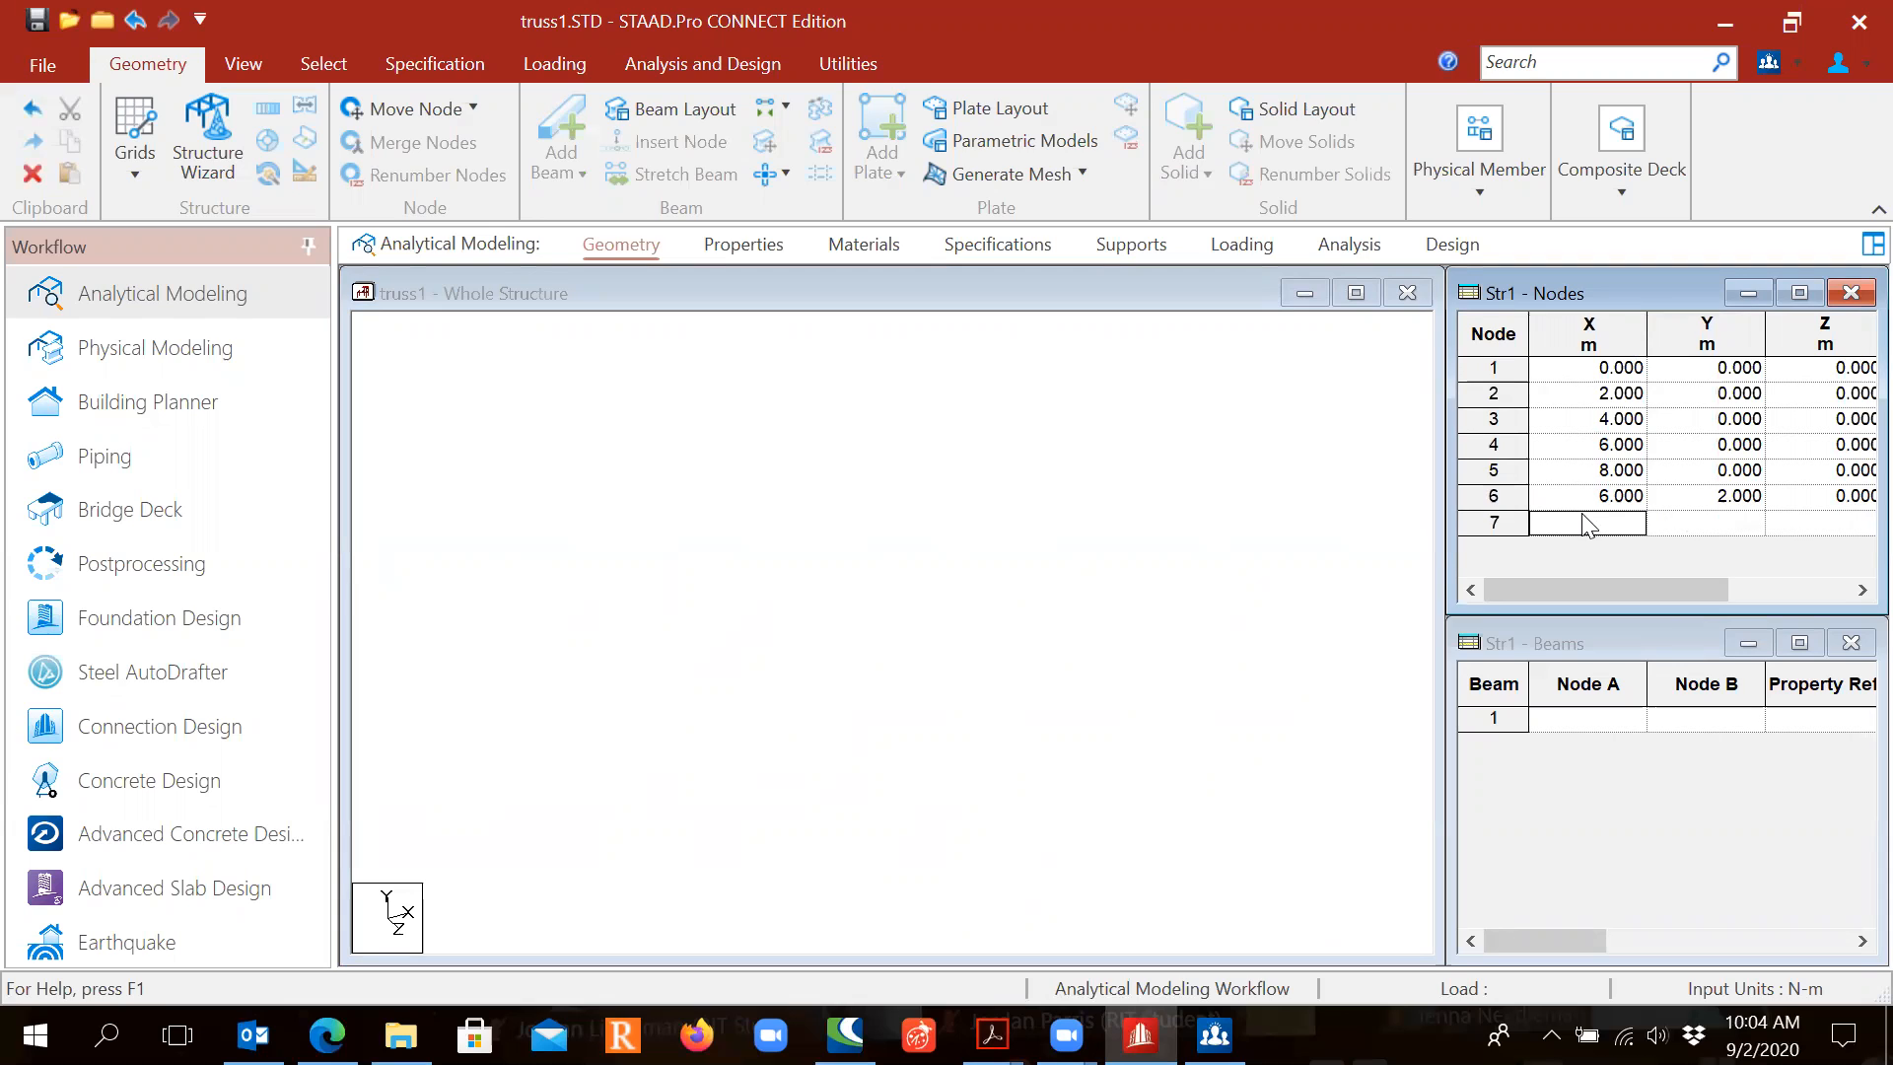
{"action": "type", "text": "4"}
{"action": "key", "text": "Tab"}
{"action": "type", "text": "2"}
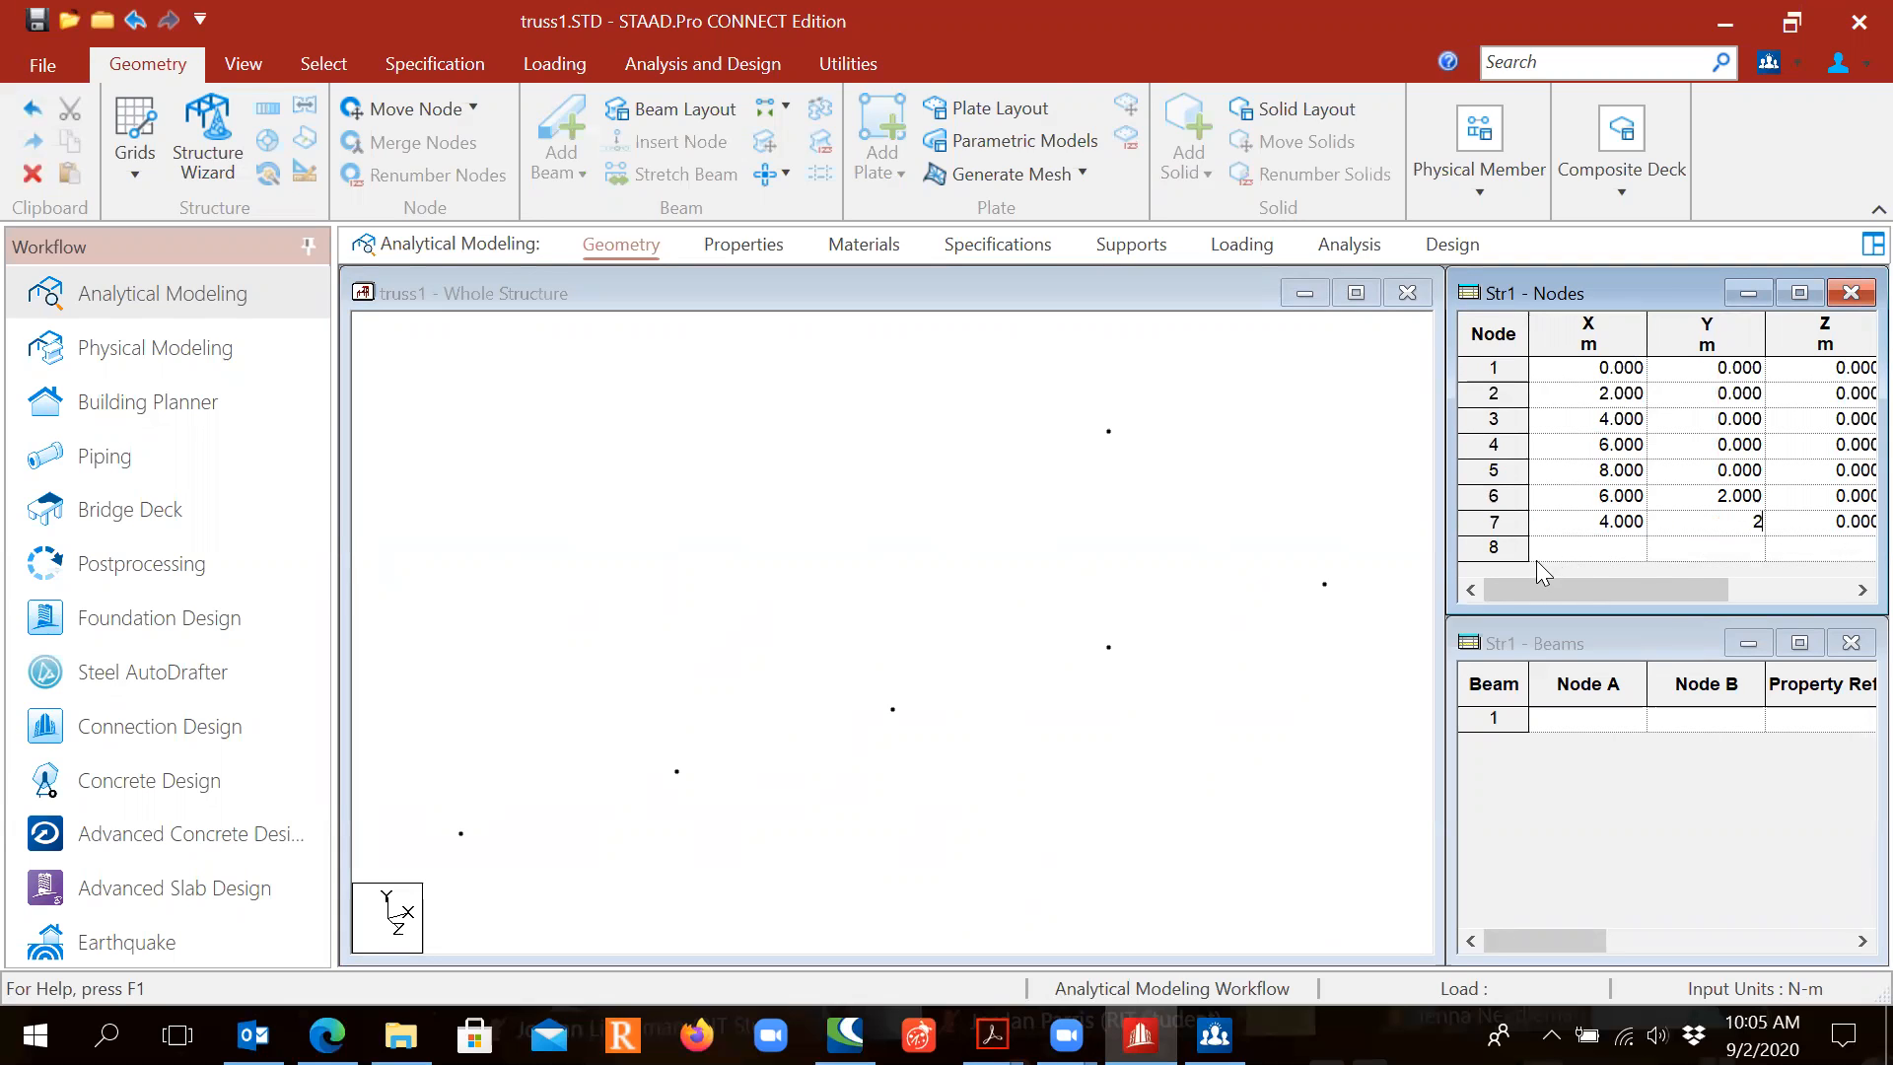
{"action": "key", "text": "Return"}
{"action": "type", "text": "2"}
{"action": "key", "text": "Tab"}
{"action": "type", "text": "2"}
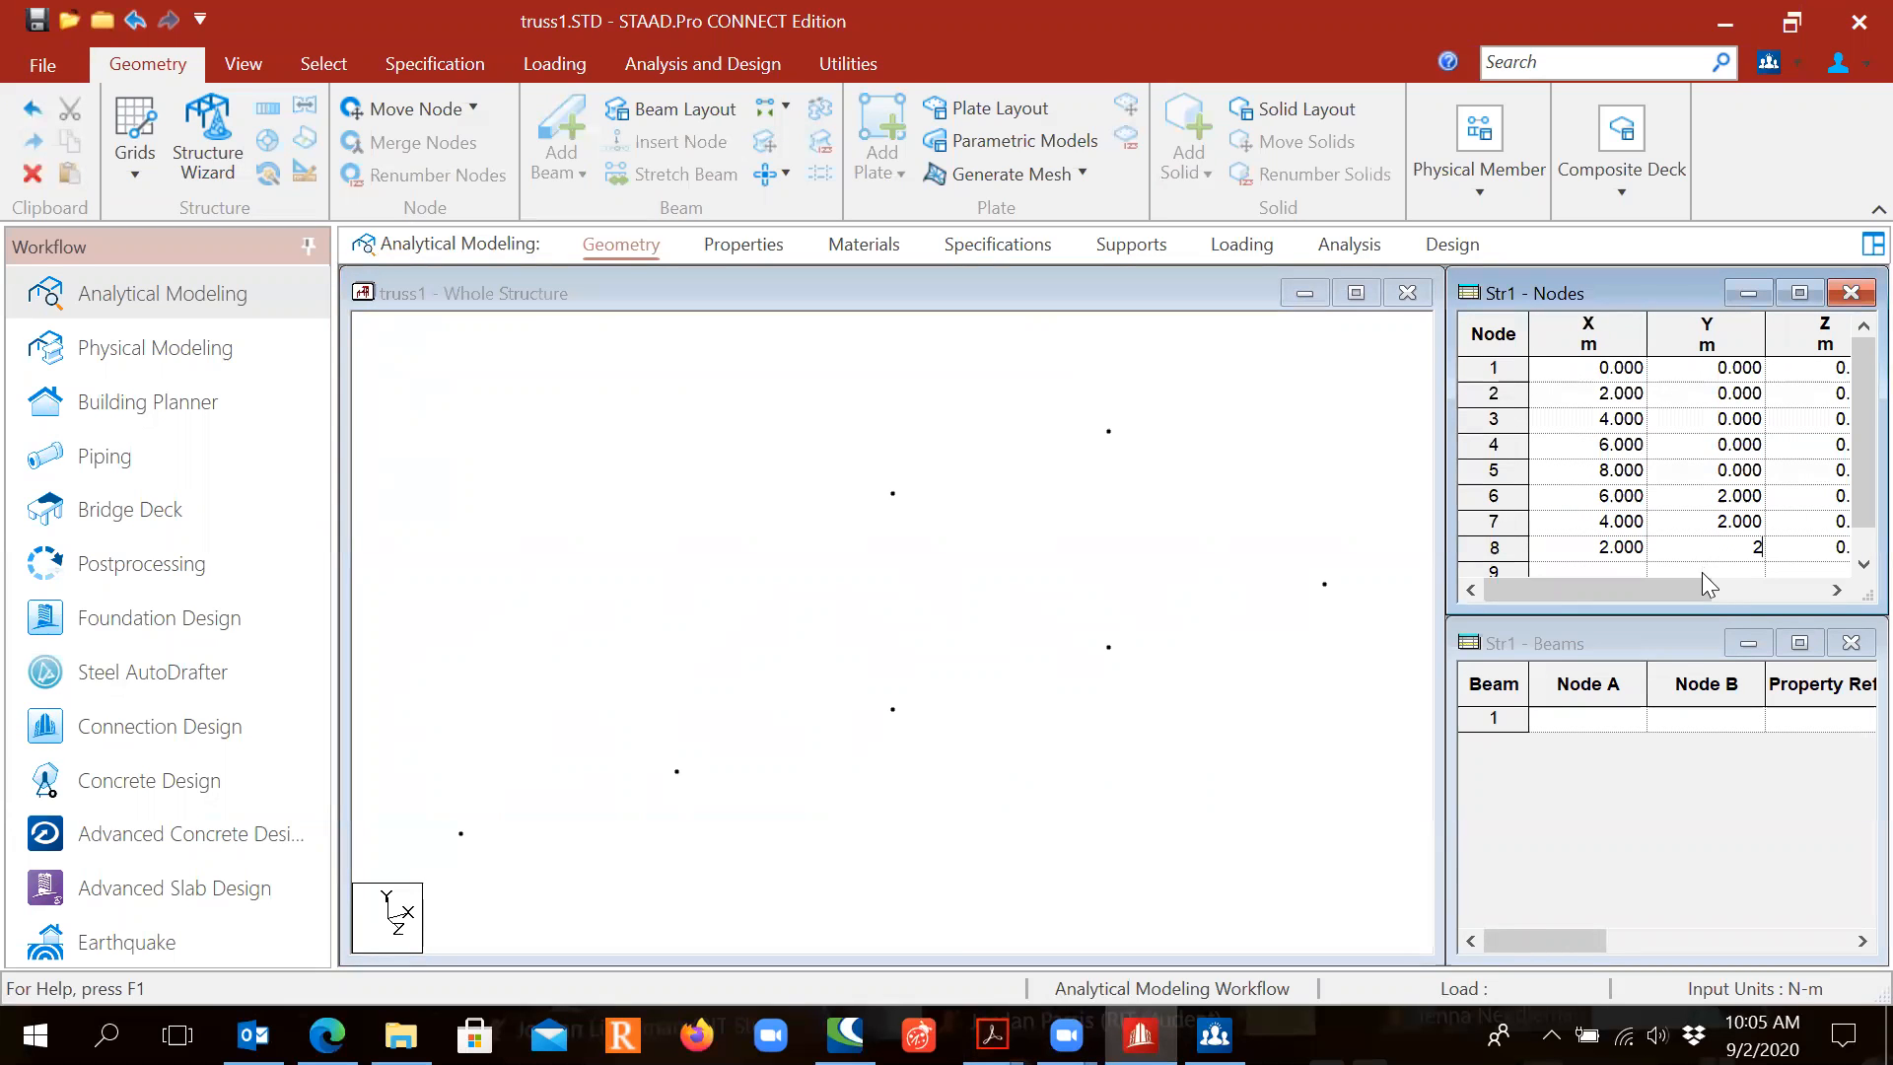
{"action": "key", "text": "Return"}
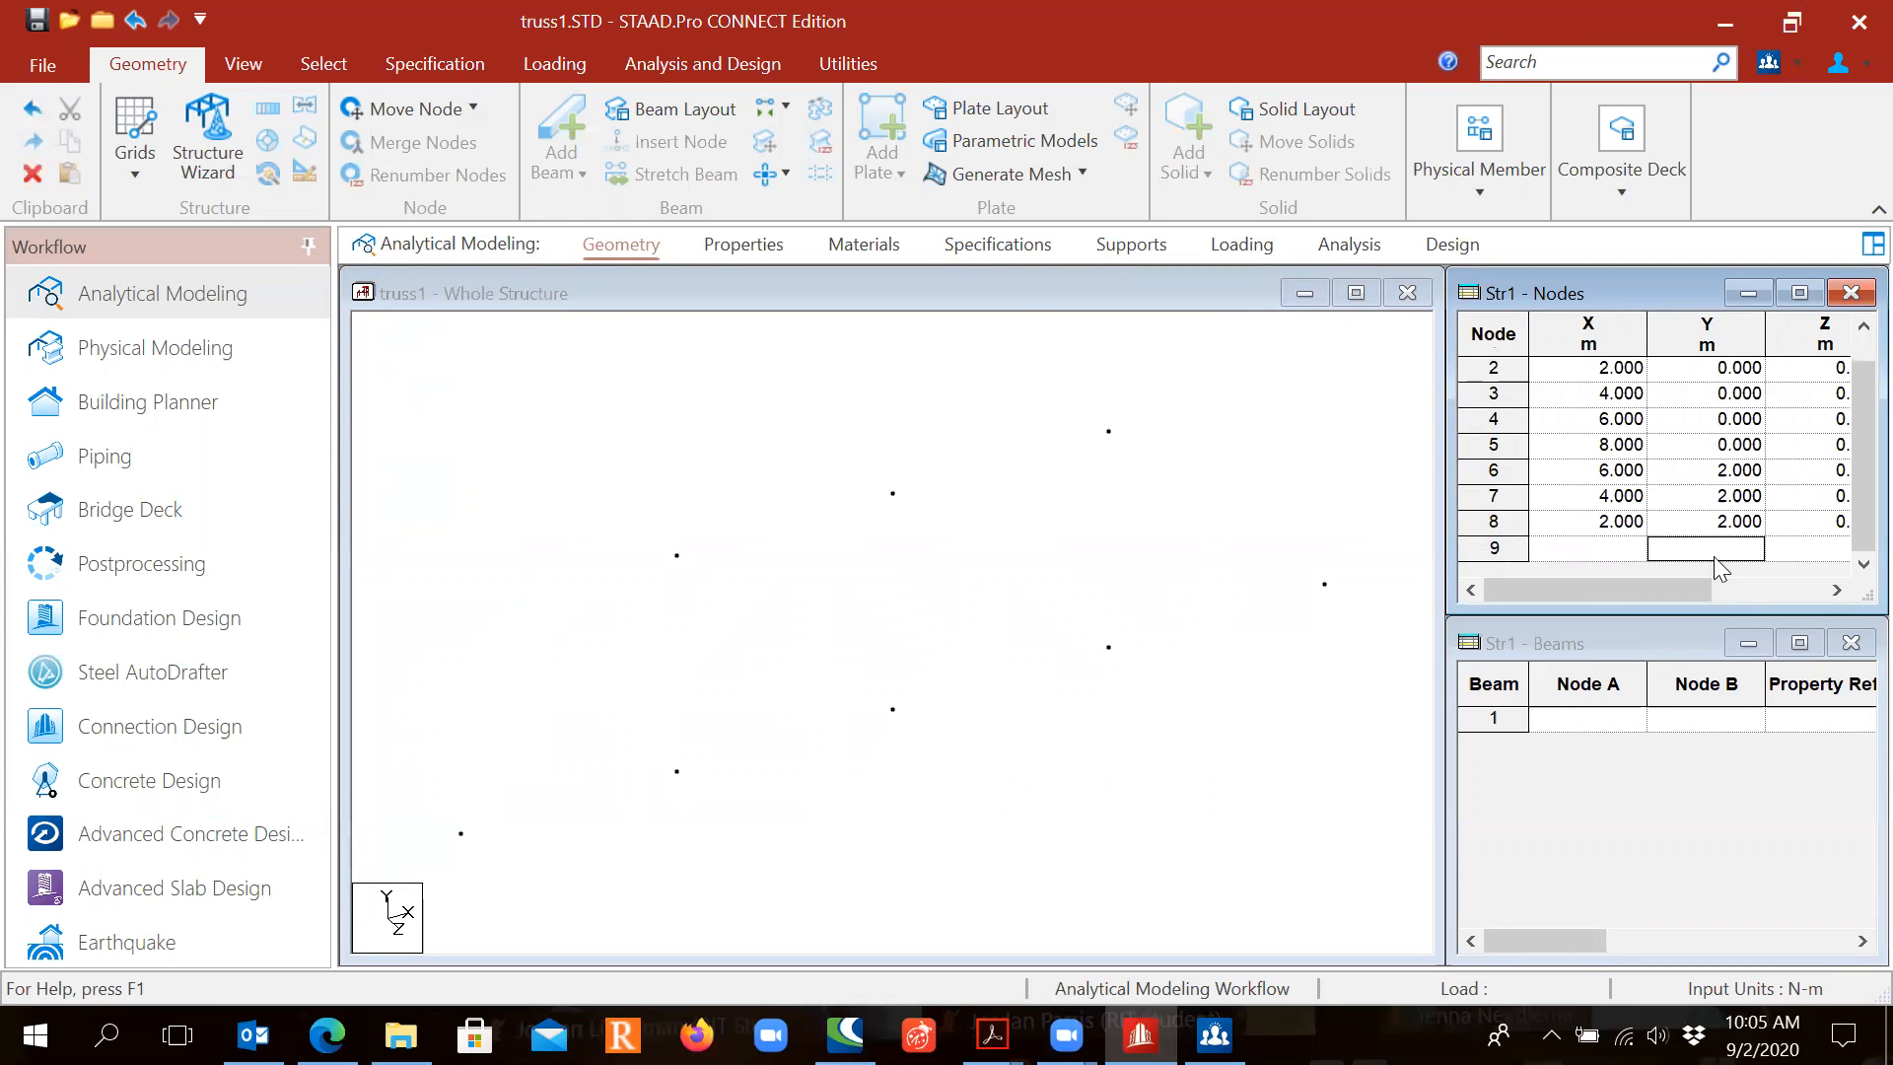
{"action": "scroll", "coordinate": [1582, 488], "scroll_direction": "up", "scroll_amount": 1}
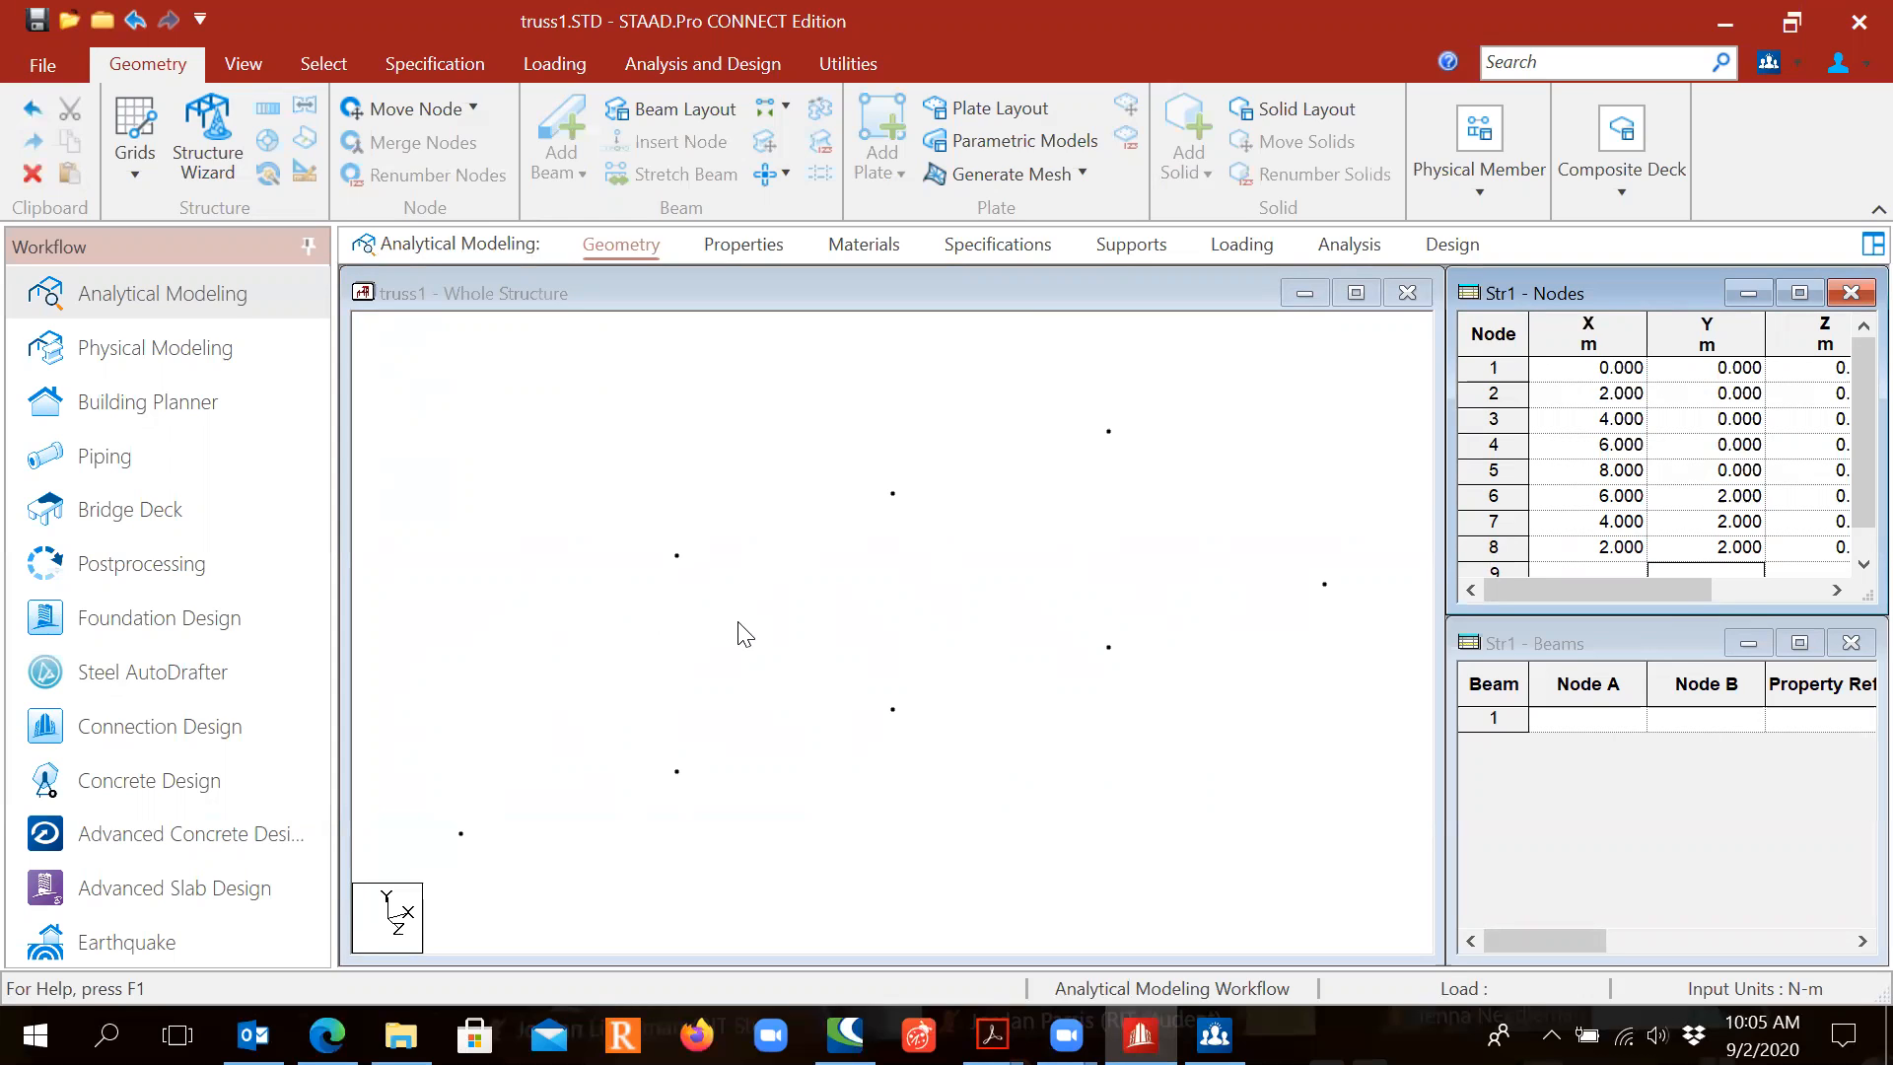
Step: Switch to Front View so the nodes show as bottom and top truss rows
{"action": "left_click", "coordinate": [244, 64]}
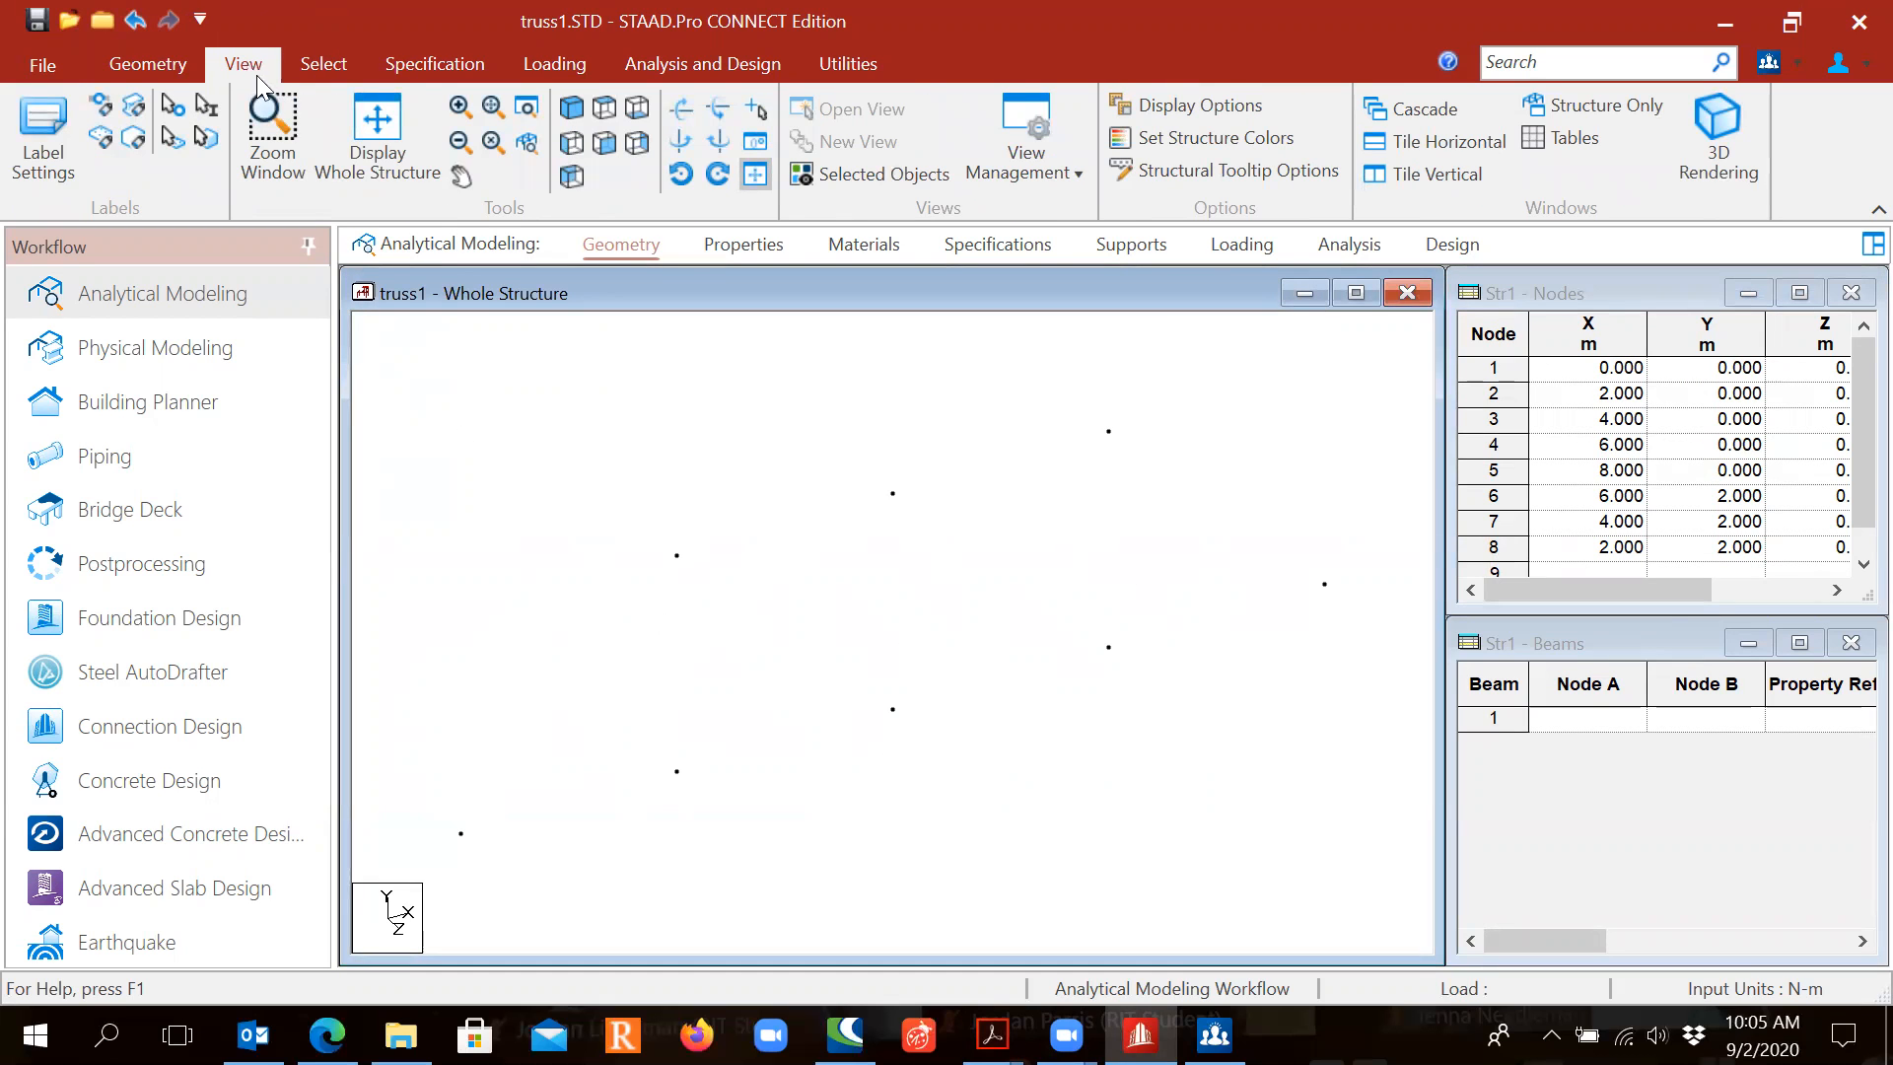
{"action": "left_click", "coordinate": [605, 144]}
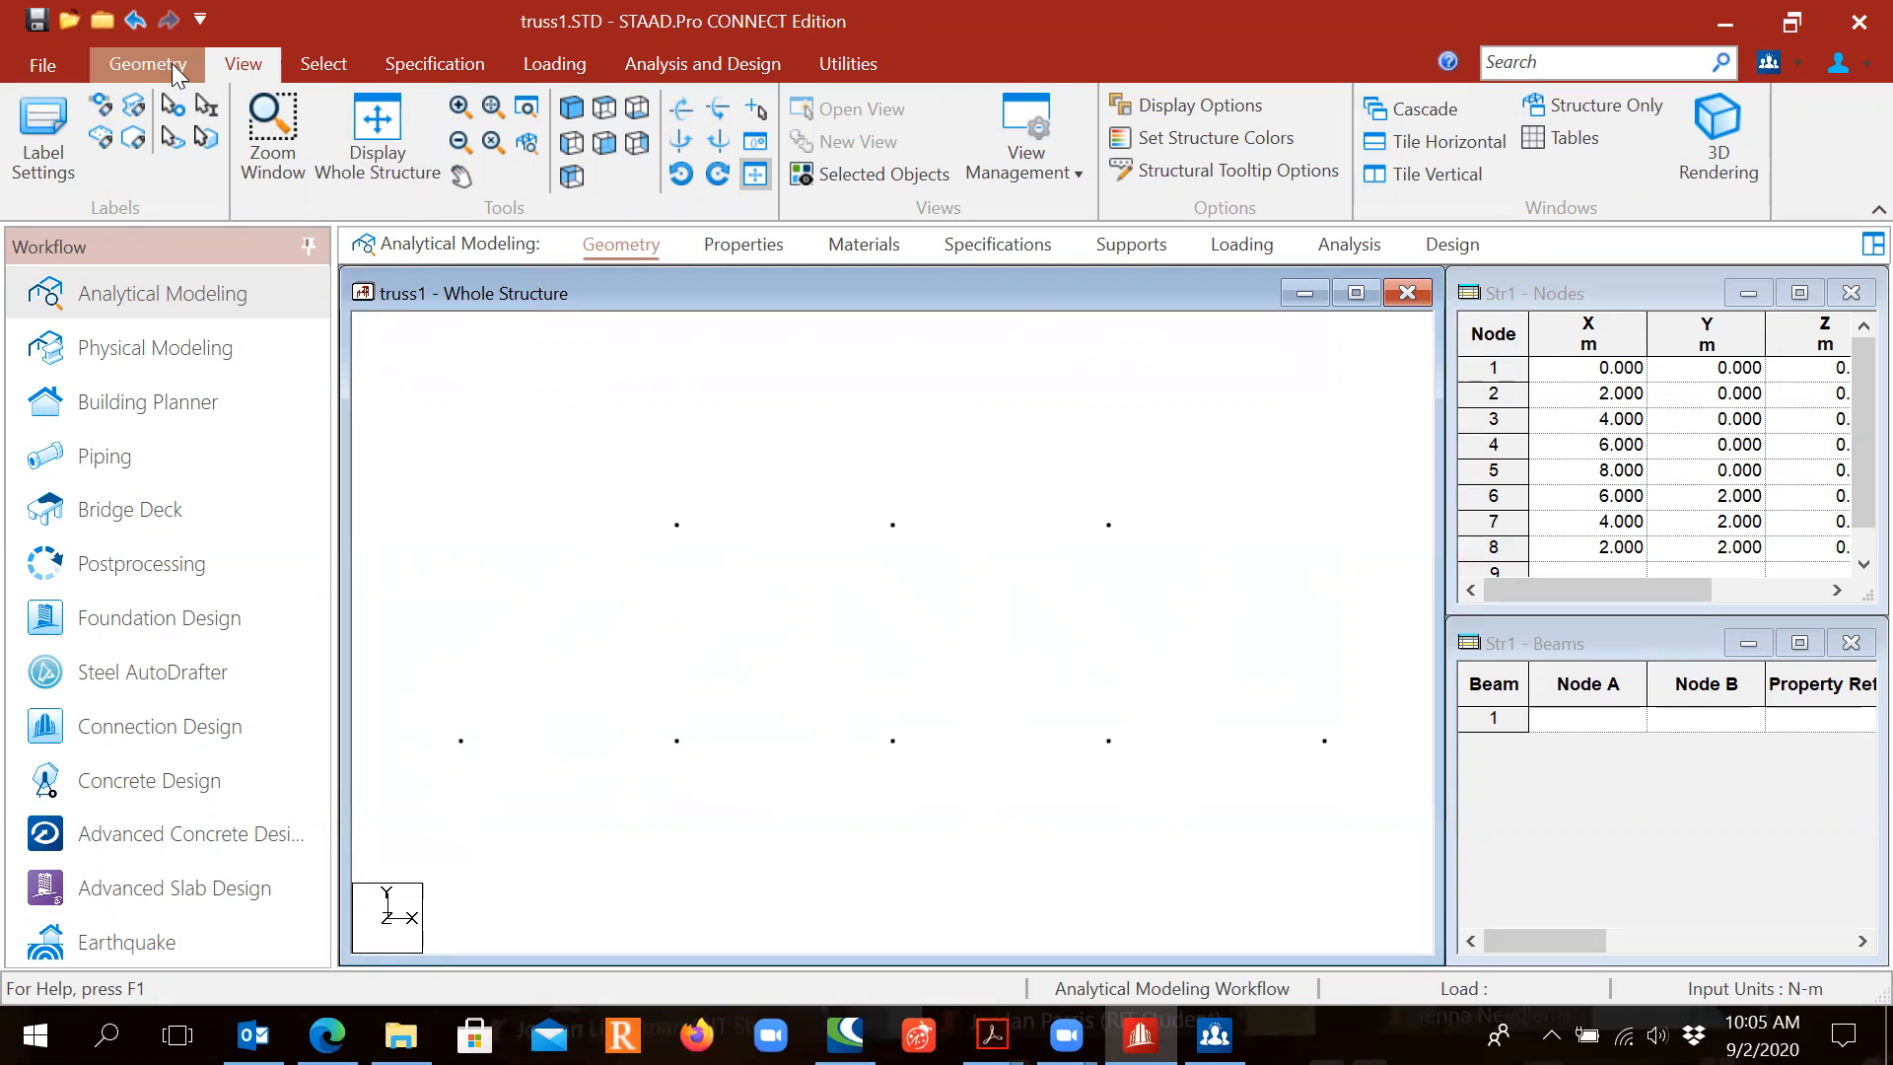
{"action": "left_click", "coordinate": [124, 63]}
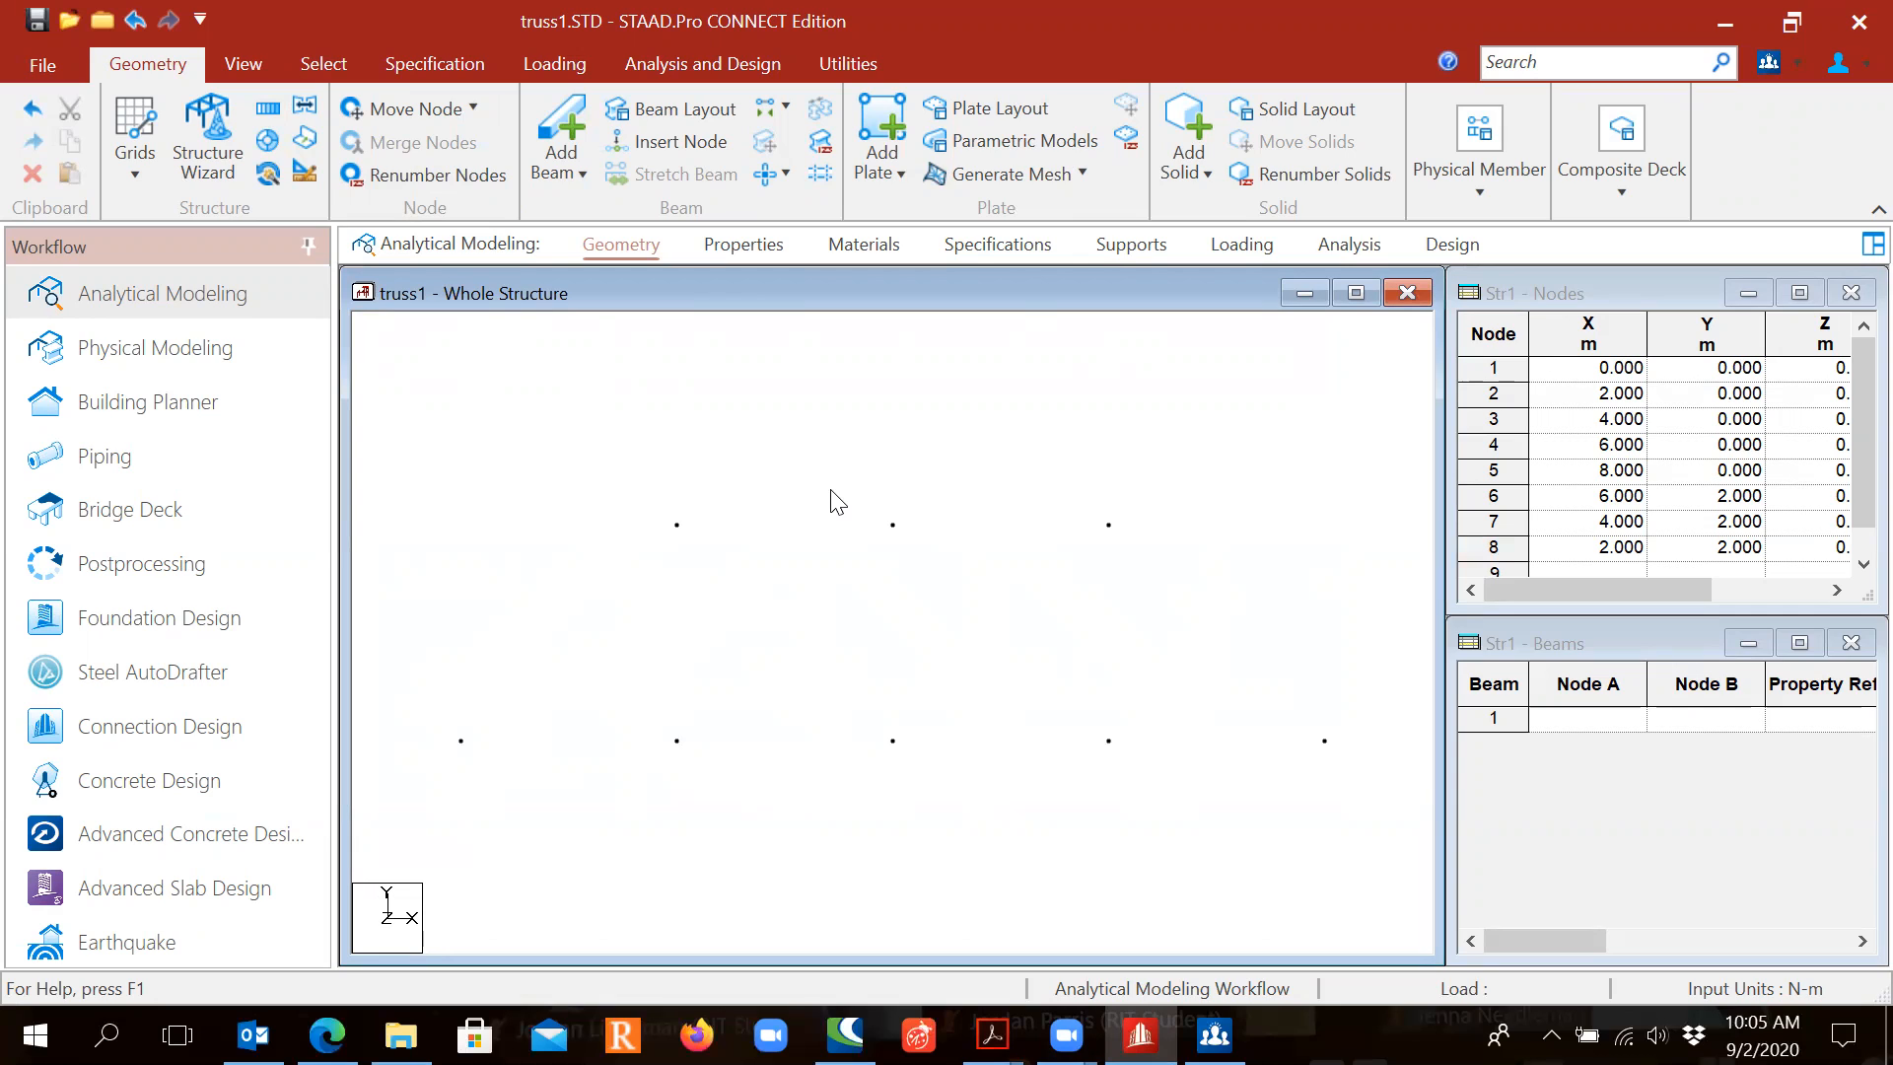
Step: Turn on node numbers, node points, supports and beam numbers in the Labels settings
{"action": "right_click", "coordinate": [771, 436]}
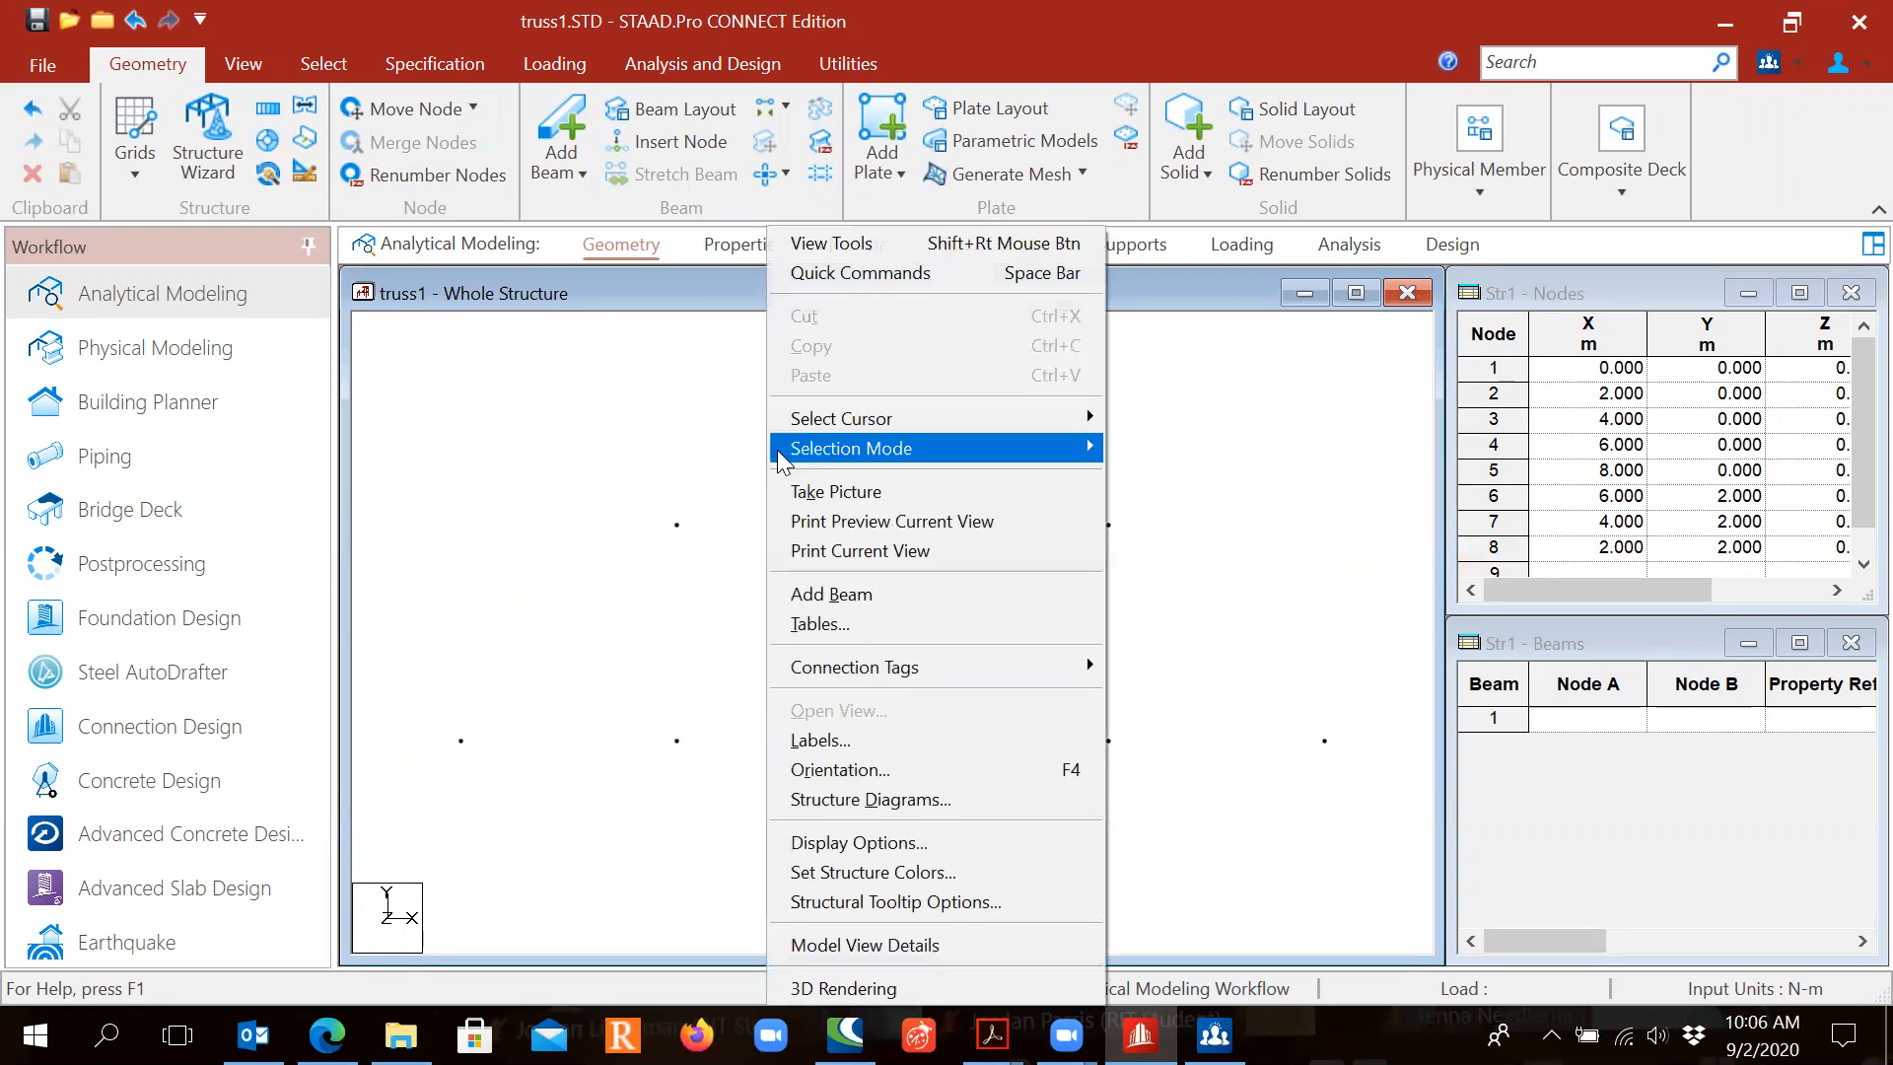
{"action": "left_click", "coordinate": [885, 740]}
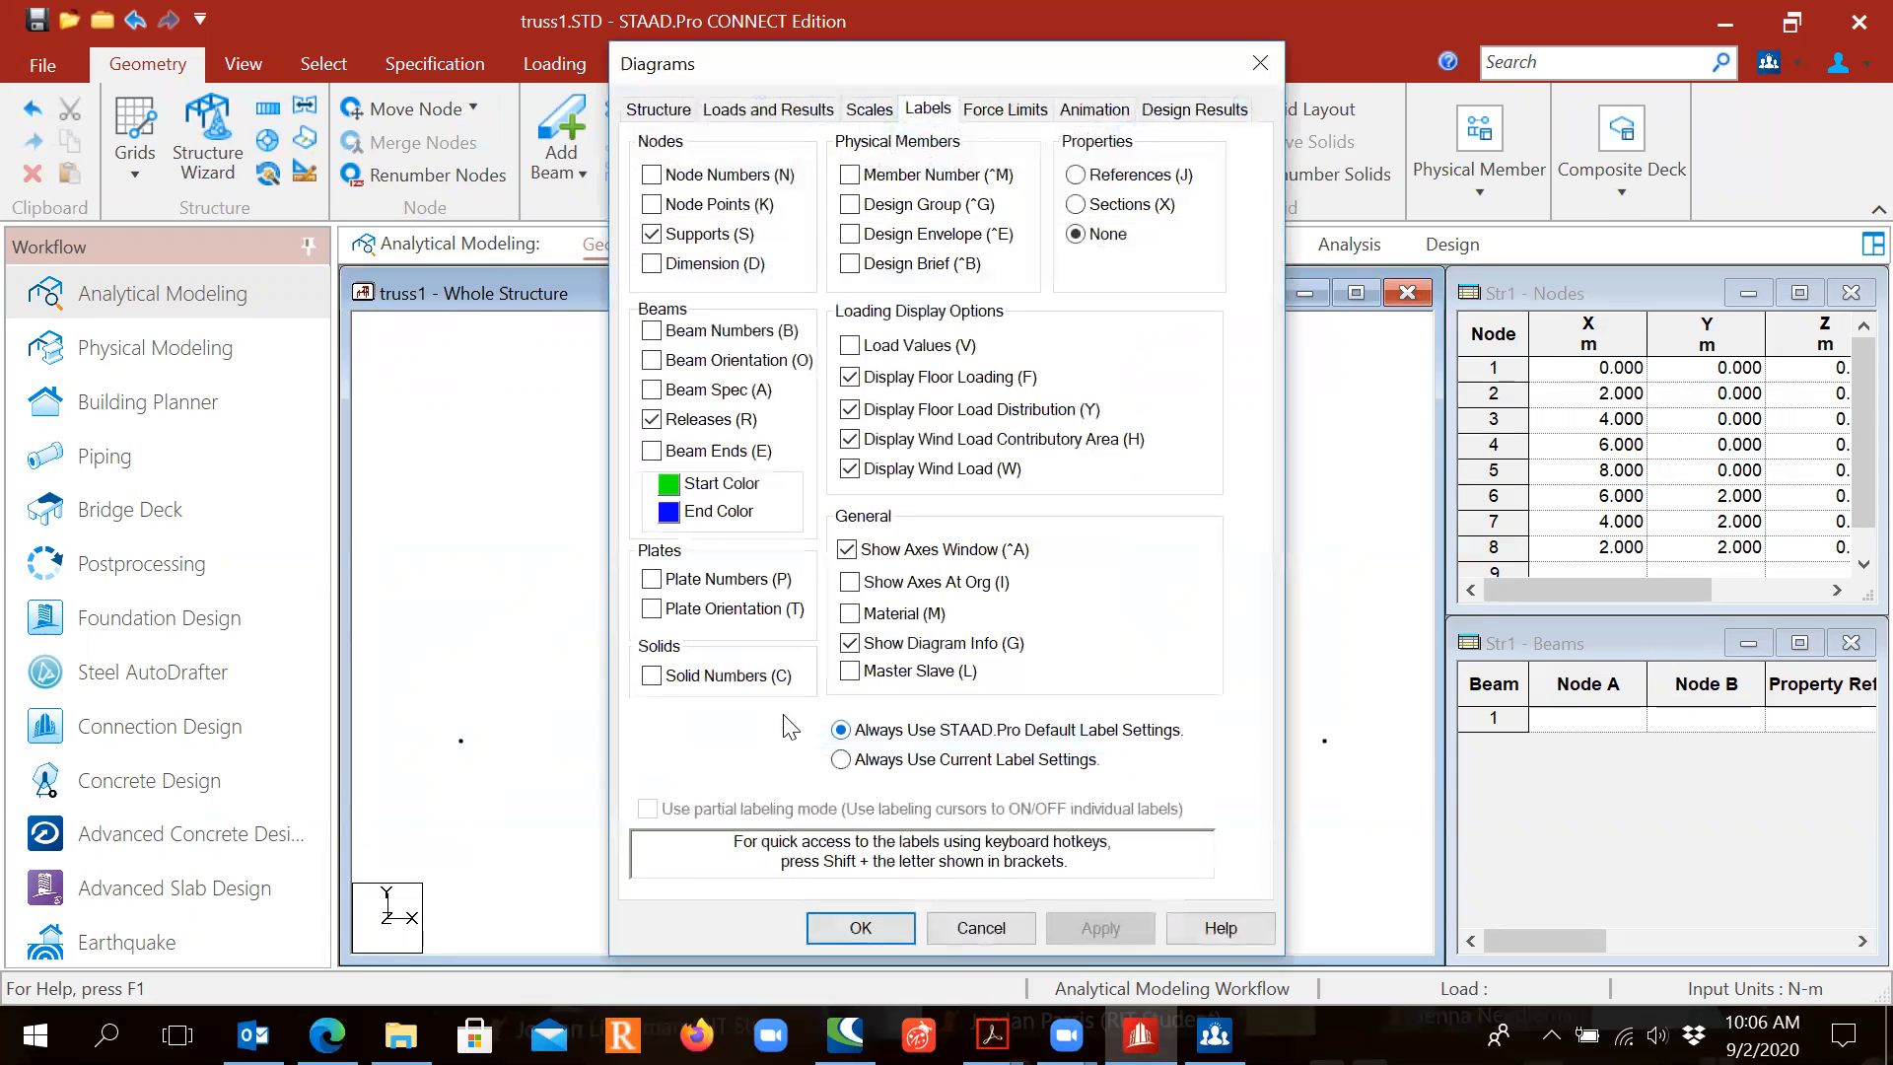
{"action": "left_click", "coordinate": [651, 177]}
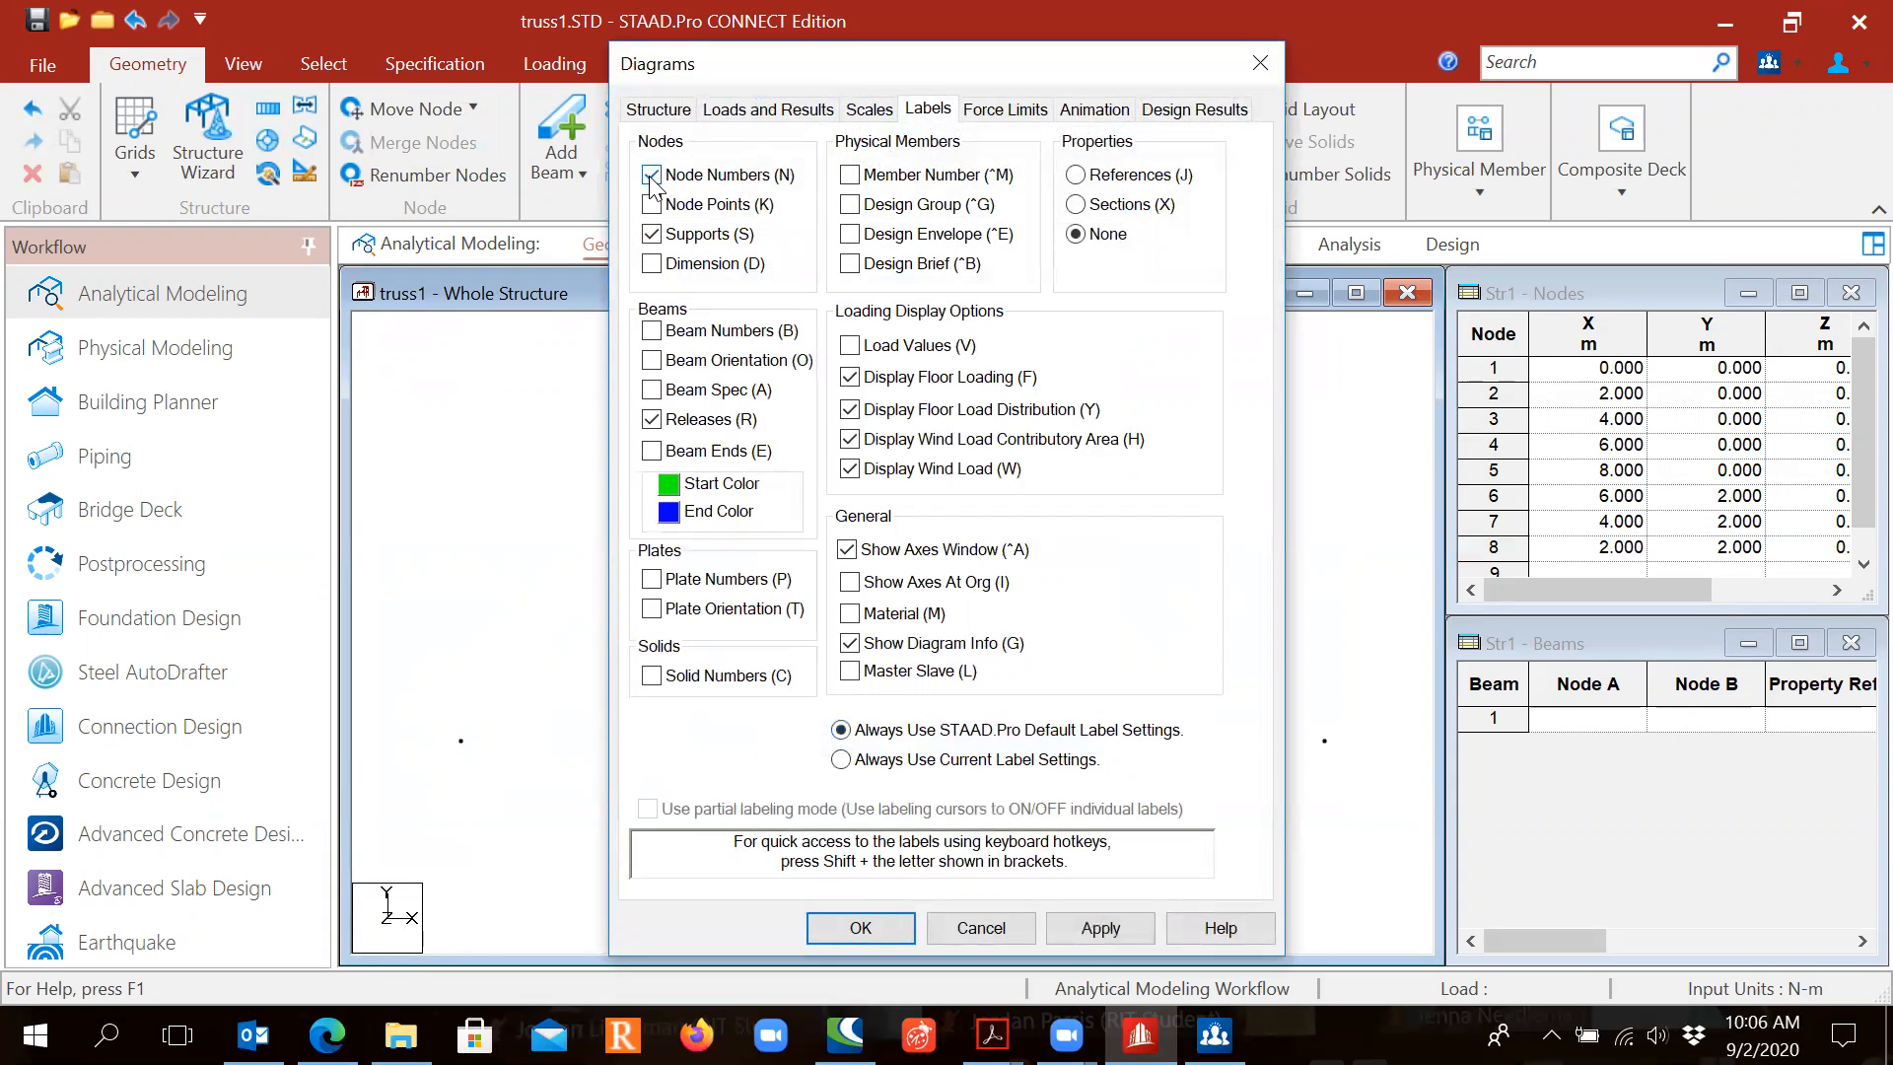
{"action": "left_click", "coordinate": [651, 205]}
{"action": "left_click", "coordinate": [650, 234]}
{"action": "left_click", "coordinate": [652, 331]}
{"action": "left_click", "coordinate": [857, 932]}
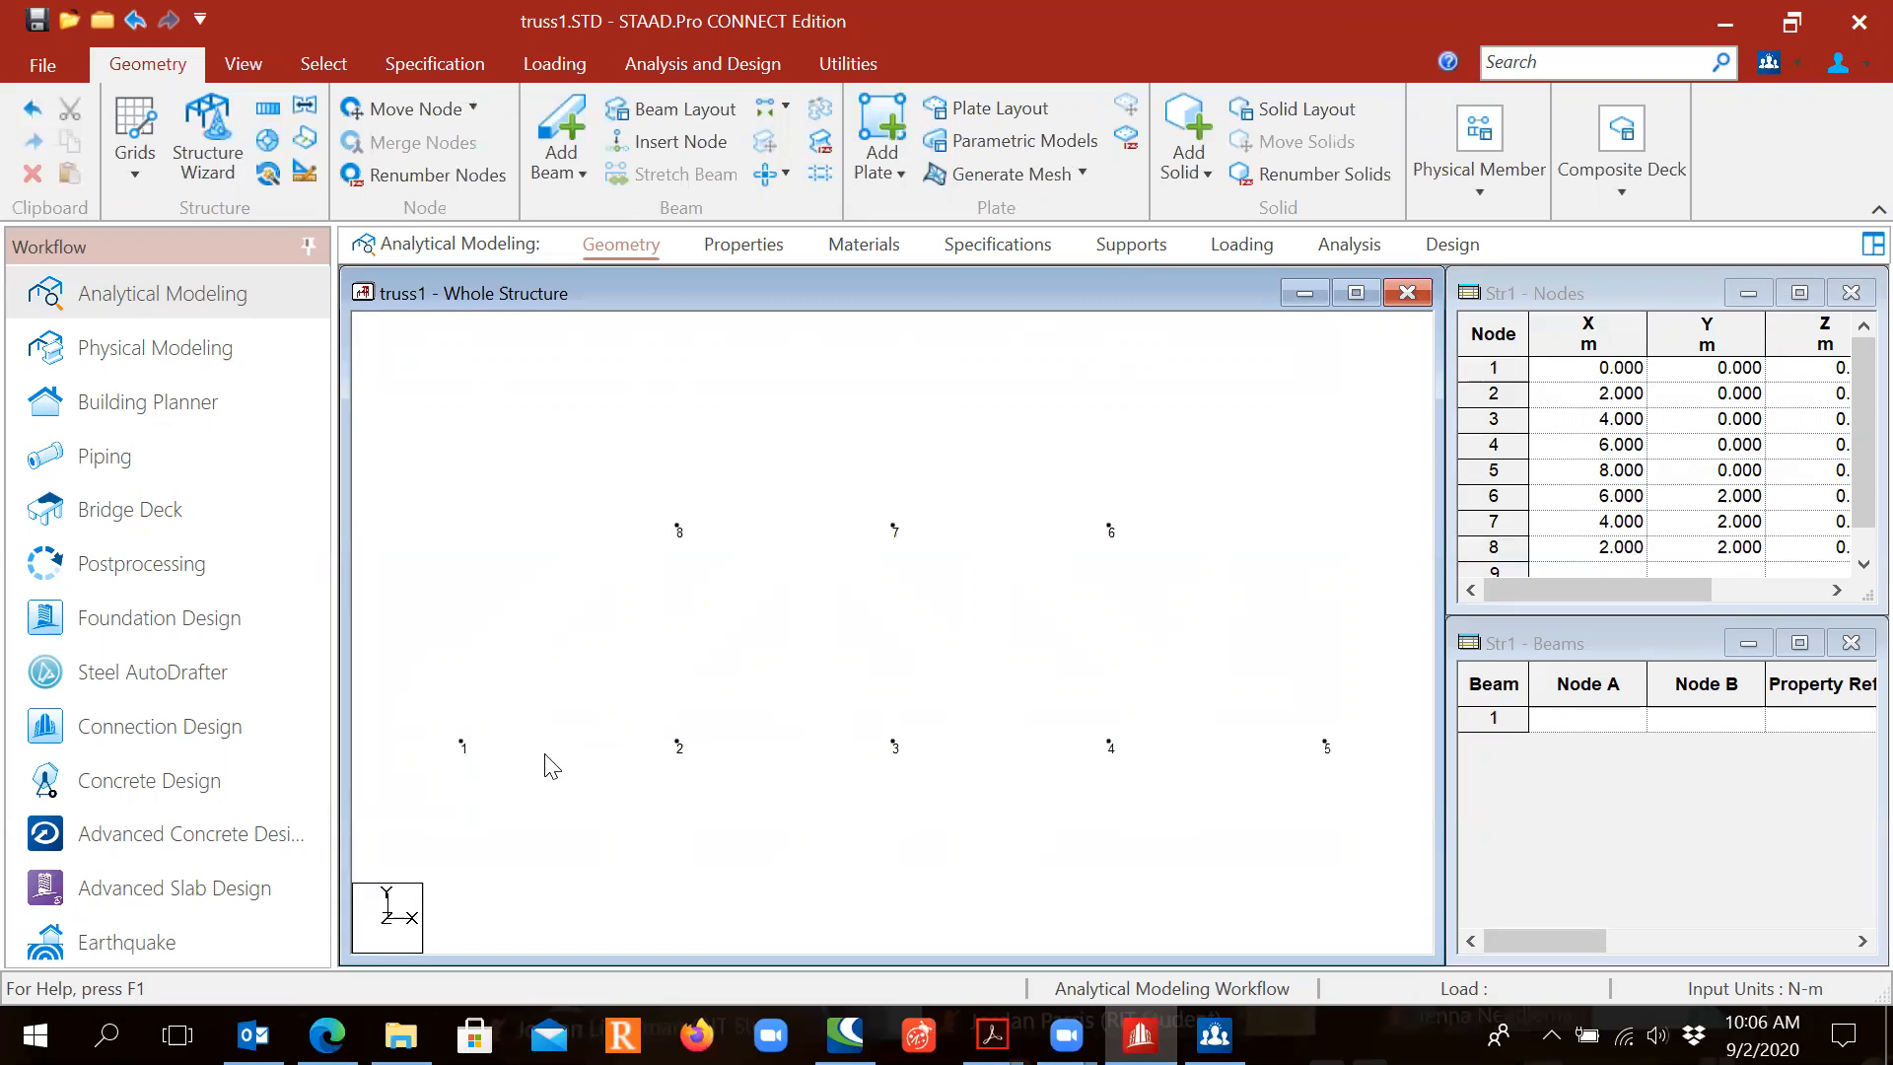
Step: Add beams from node 1 to 2, node 1 to 8, and node 8 to 7
{"action": "left_click", "coordinate": [562, 126]}
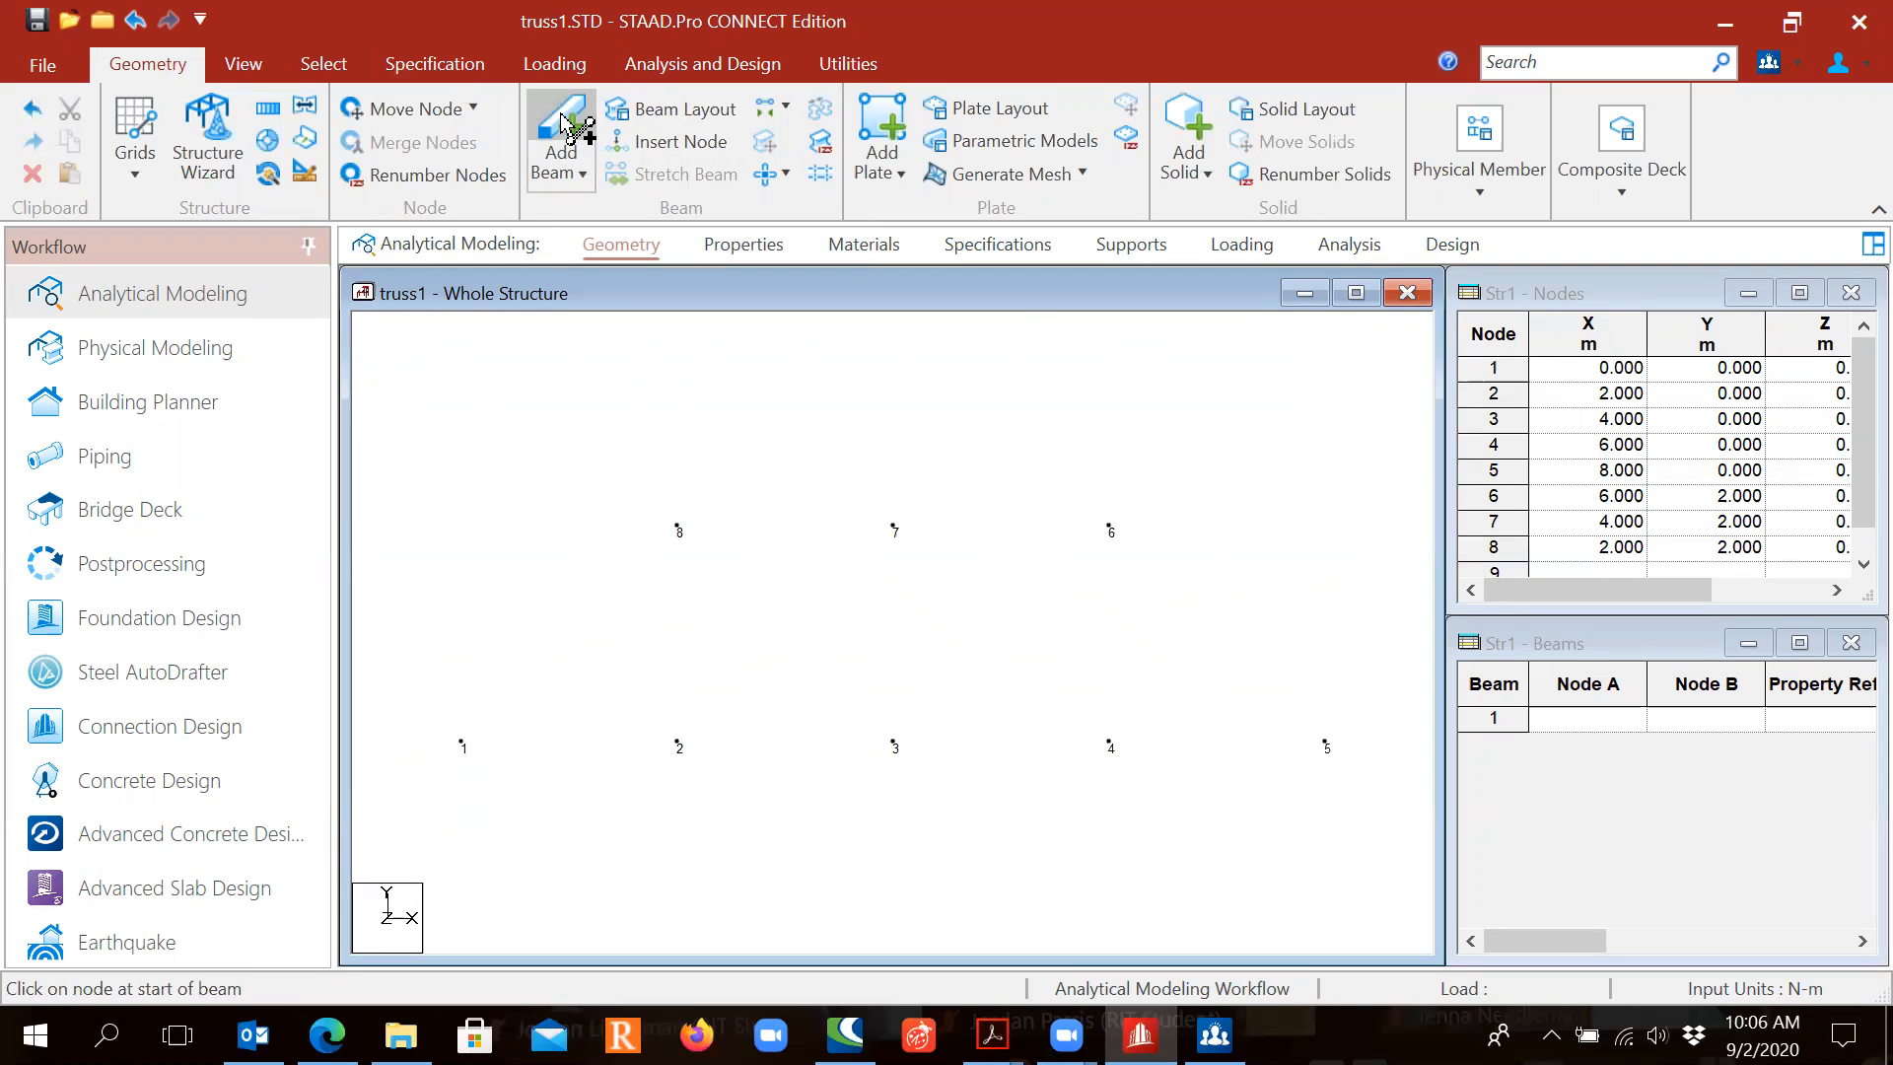
{"action": "key", "text": "ctrl"}
{"action": "key", "text": "ctrl"}
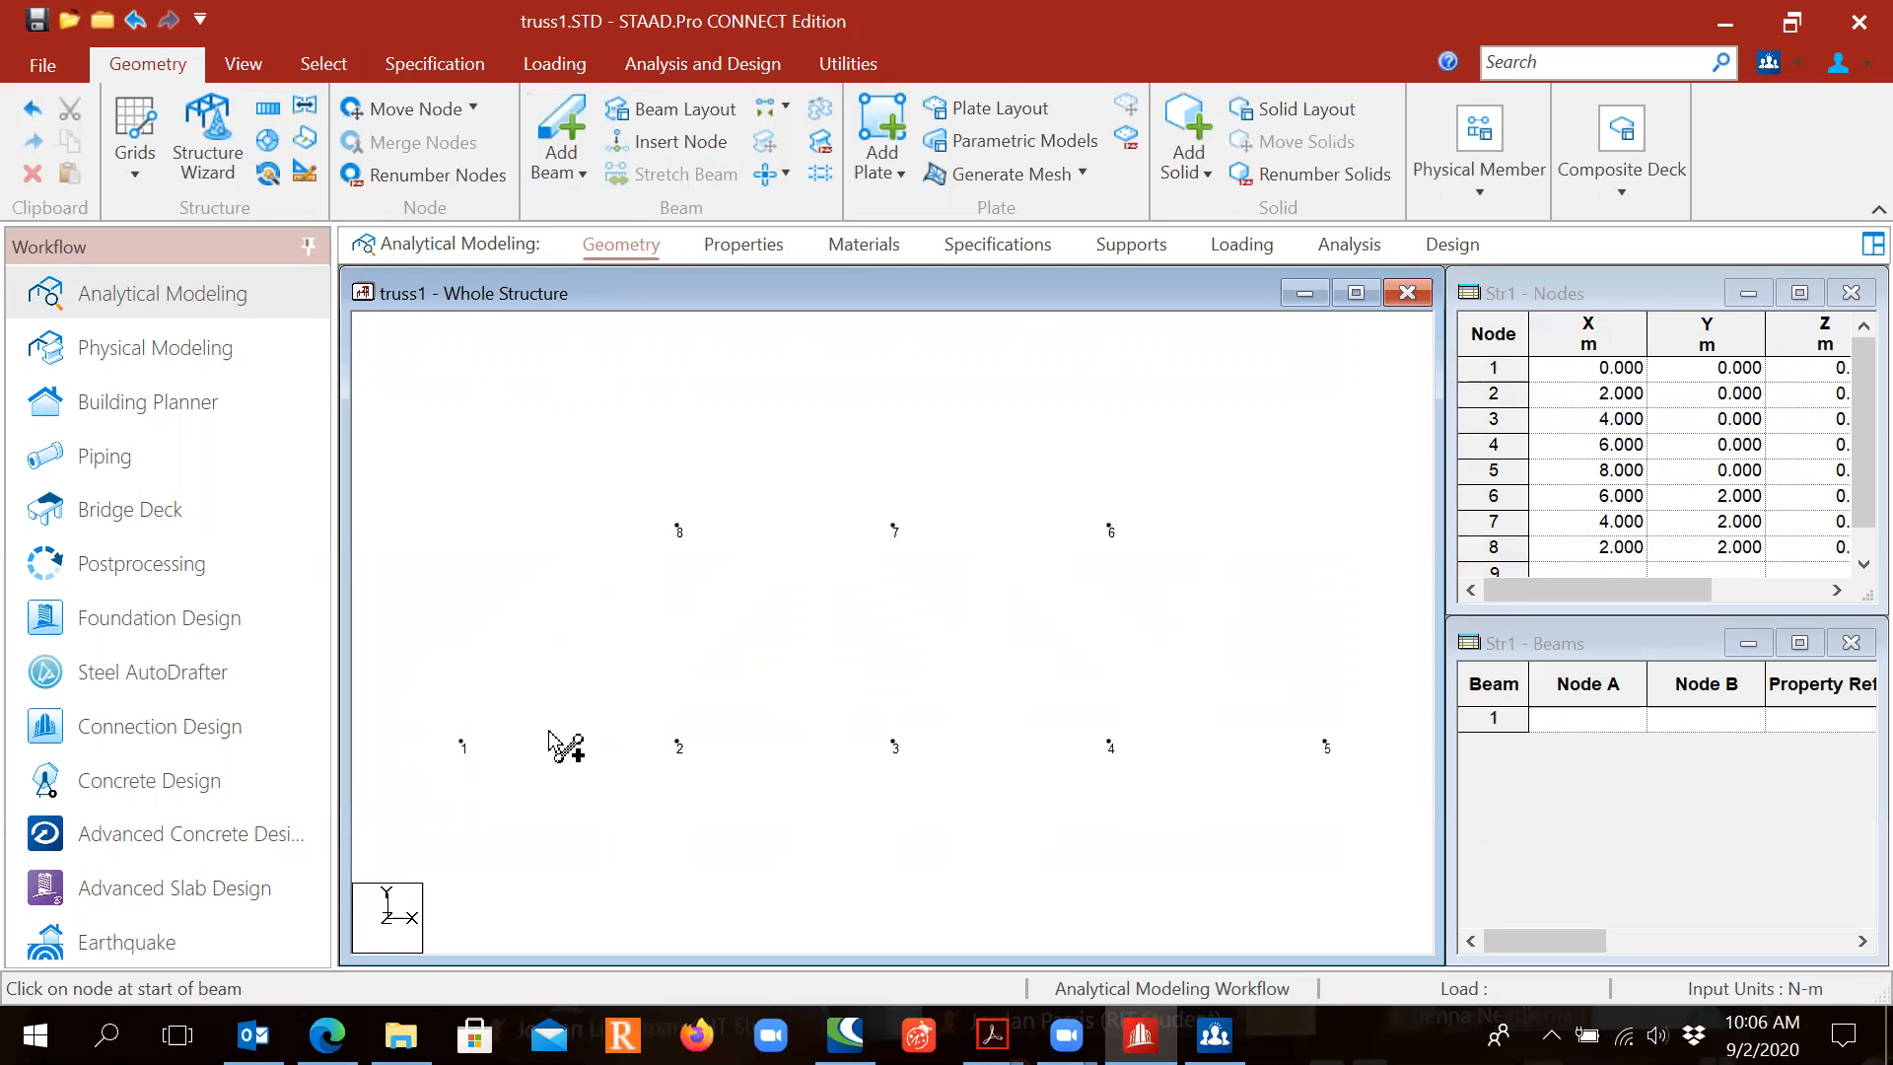
{"action": "left_click_drag", "start_coordinate": [462, 742], "coordinate": [1326, 742]}
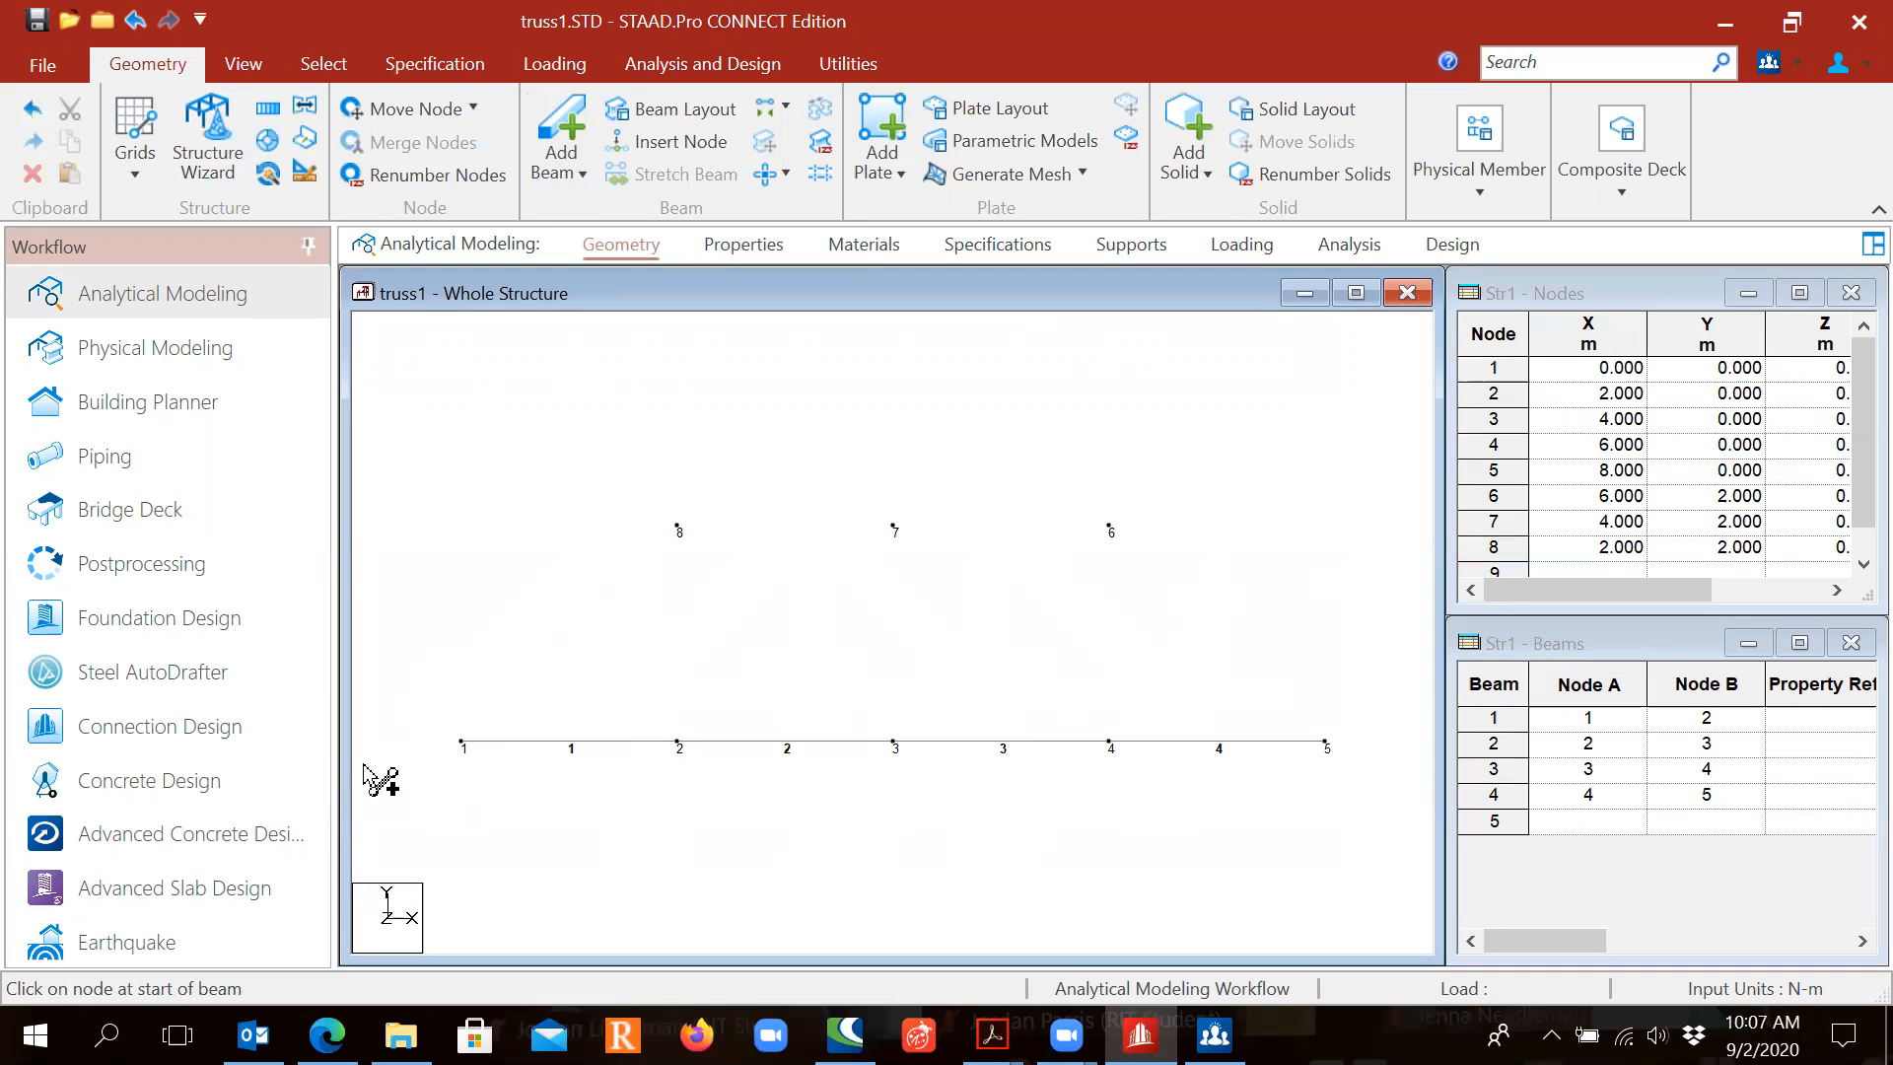
{"action": "left_click", "coordinate": [460, 741]}
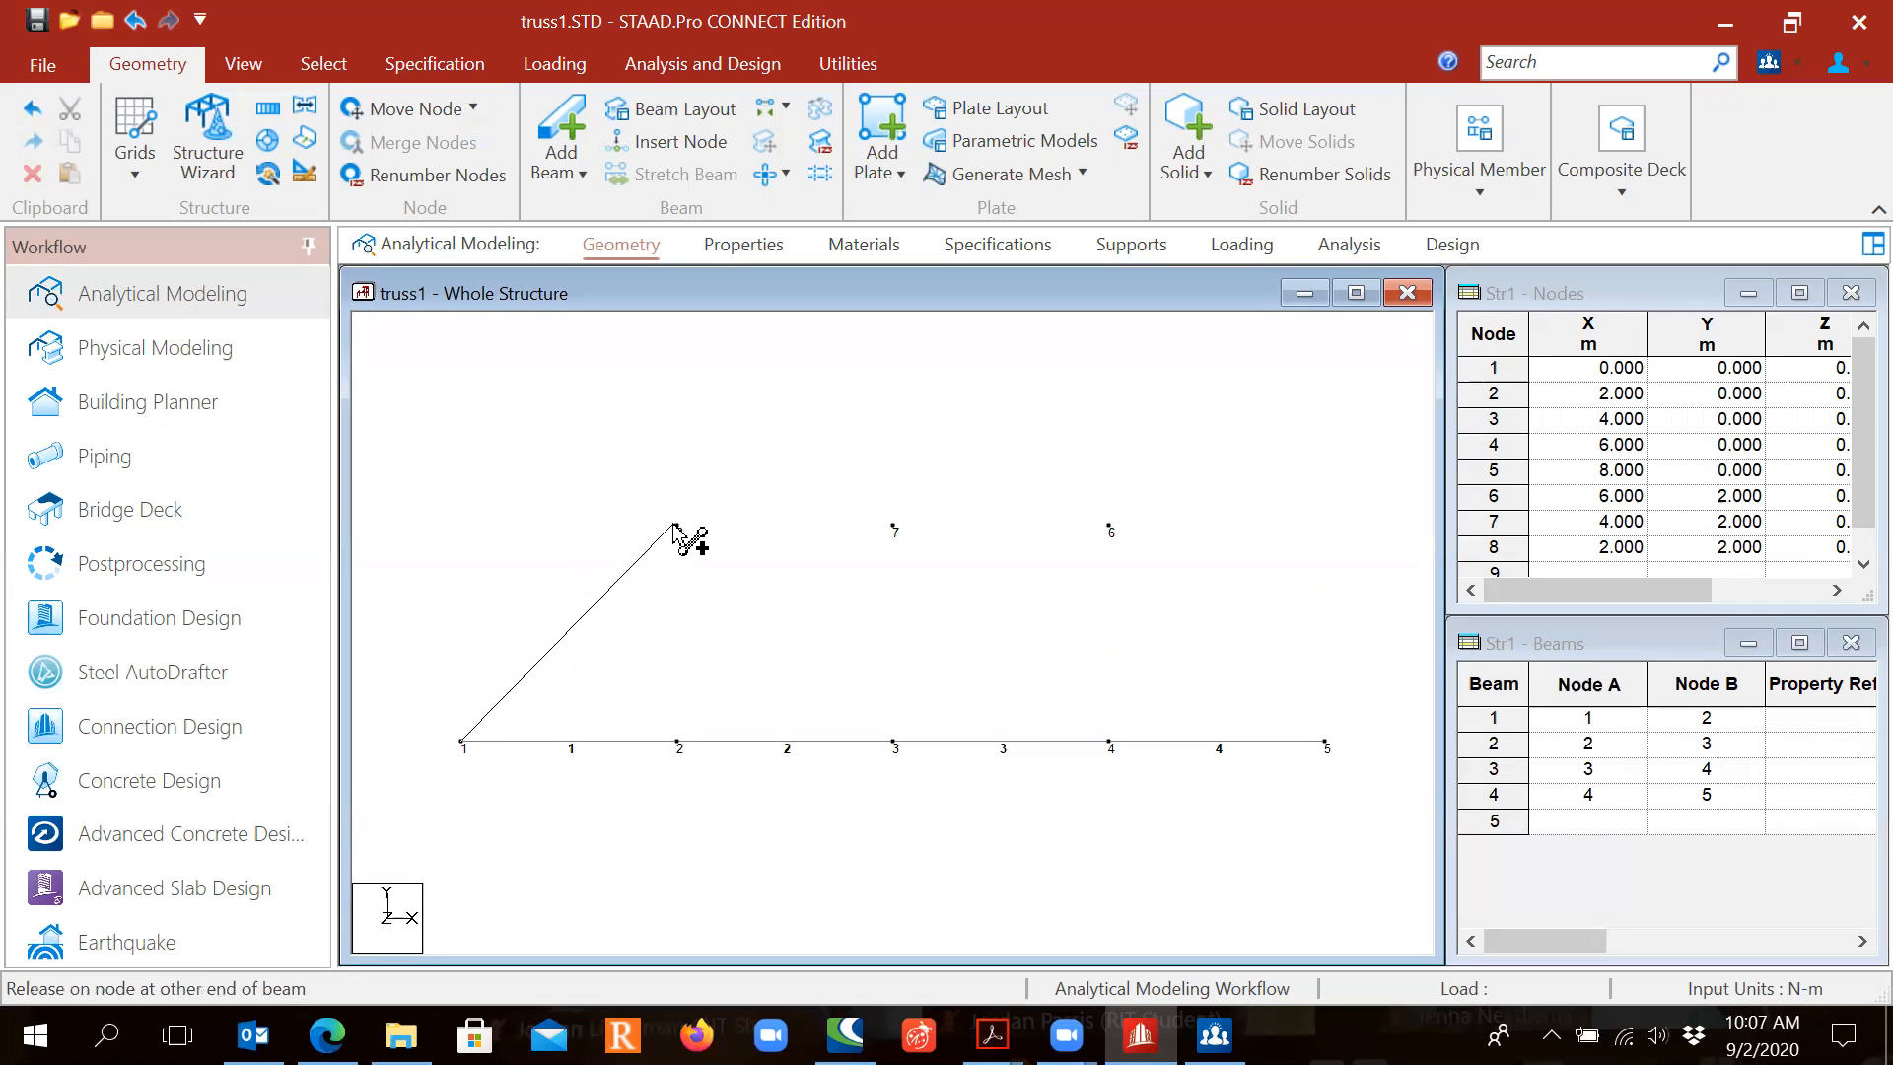
{"action": "left_click", "coordinate": [676, 525]}
{"action": "left_click_drag", "start_coordinate": [676, 526], "coordinate": [1323, 740]}
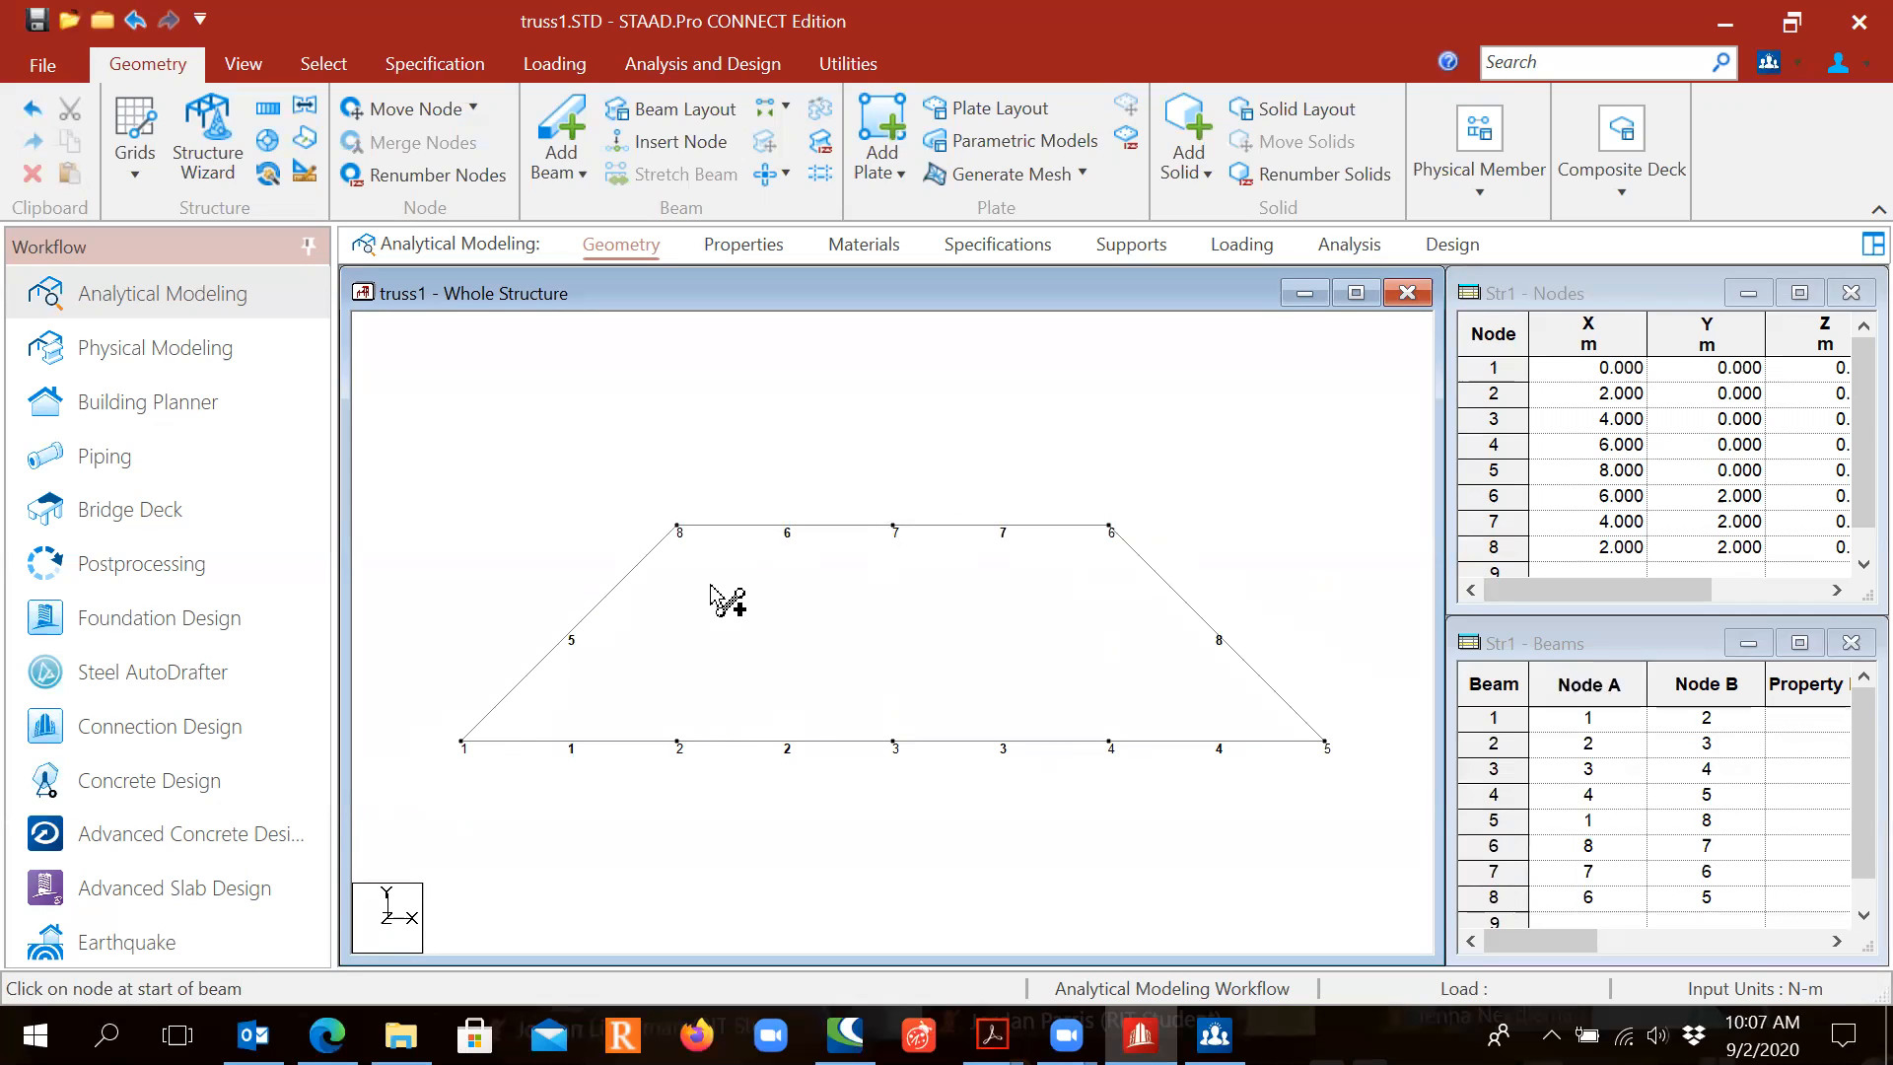
Step: Add vertical members 2–8, 3–7 and 4–6, plus a diagonal from node 2 to 7
{"action": "left_click_drag", "start_coordinate": [678, 741], "coordinate": [677, 527]}
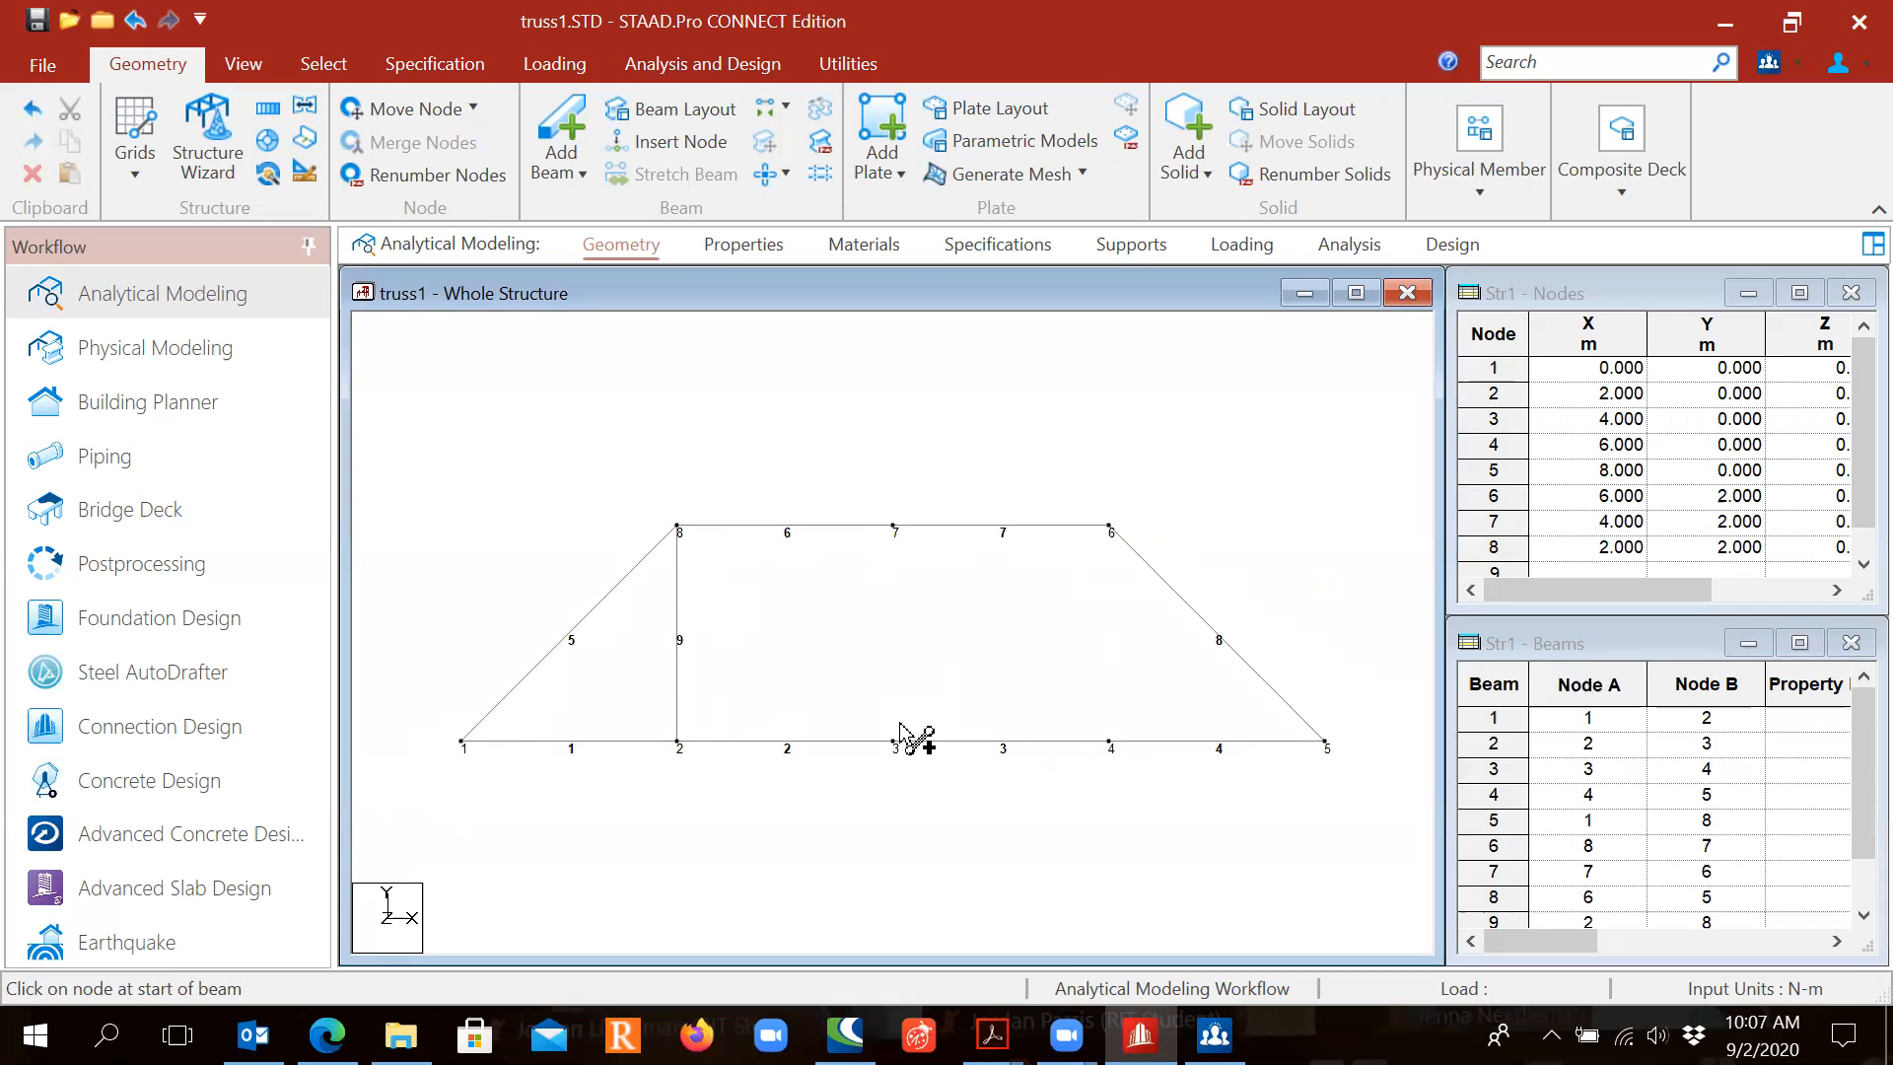
{"action": "left_click_drag", "start_coordinate": [896, 738], "coordinate": [892, 525]}
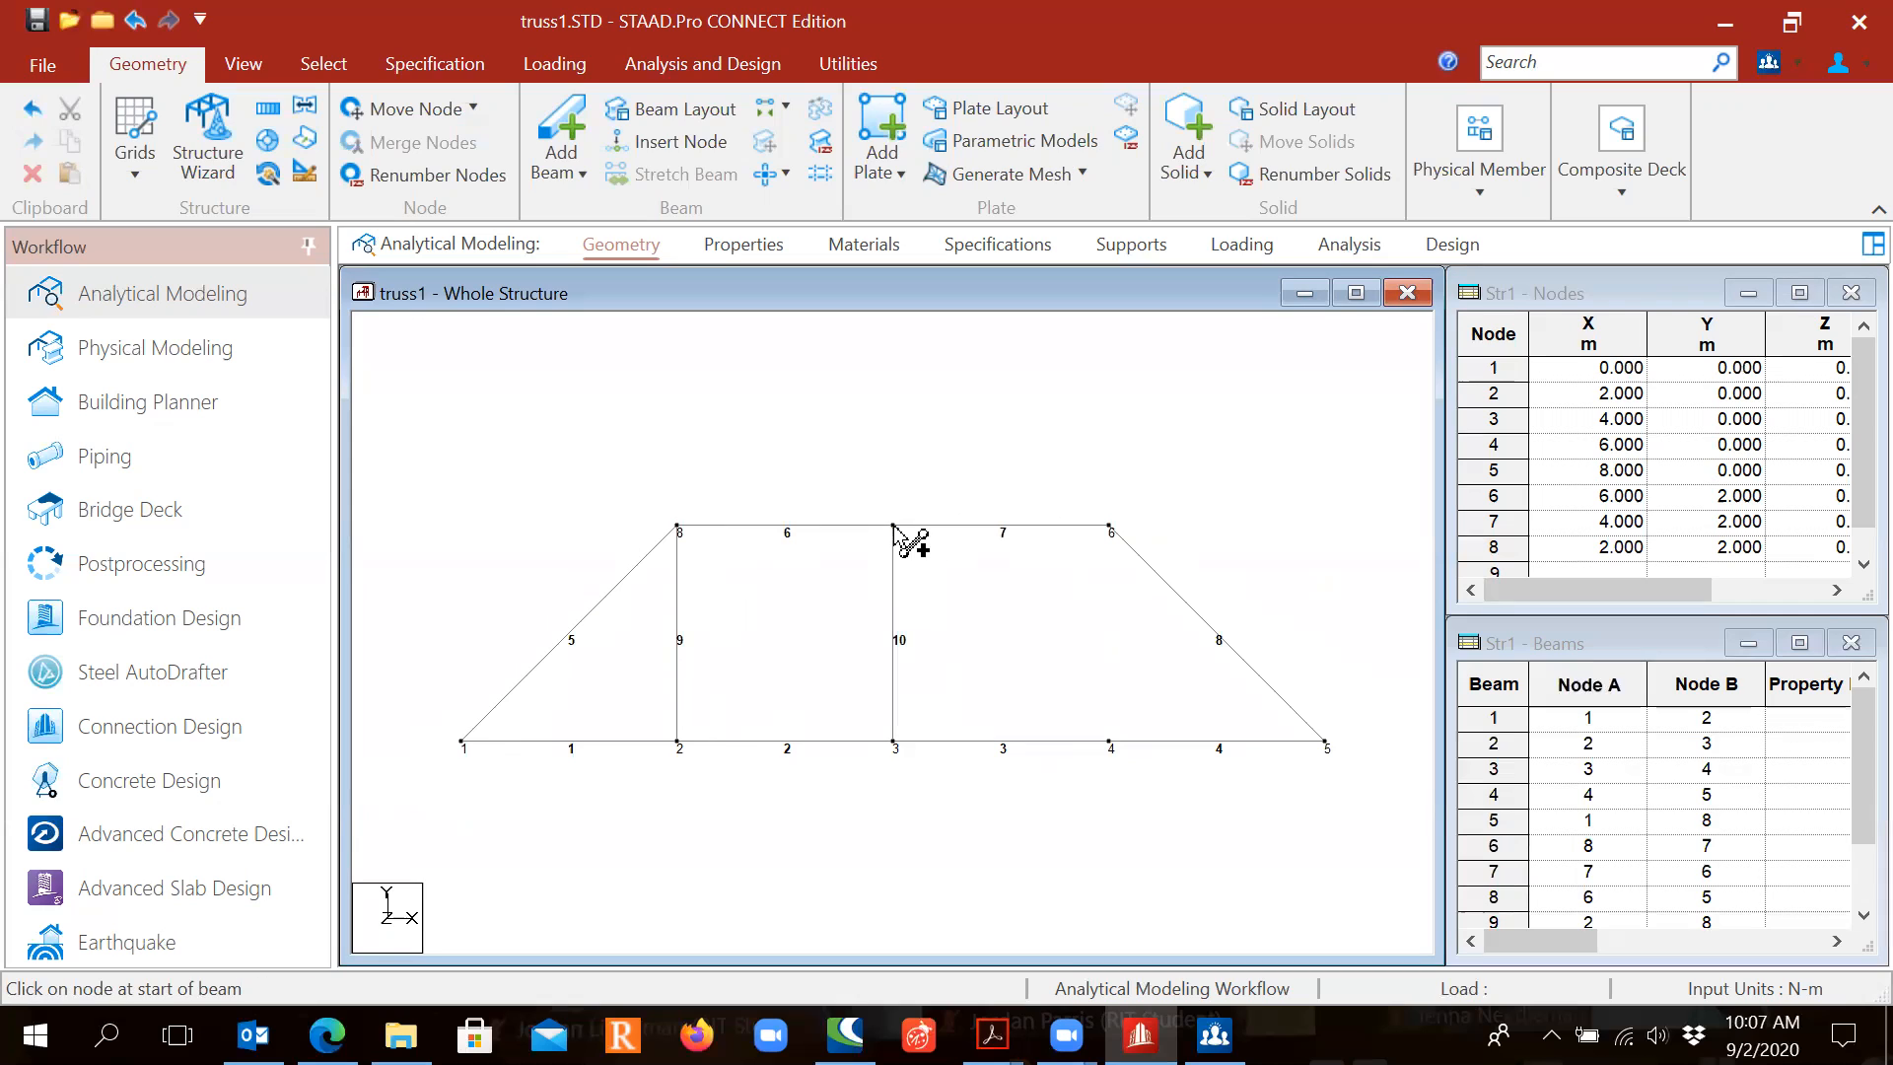
{"action": "left_click_drag", "start_coordinate": [1108, 739], "coordinate": [1110, 526]}
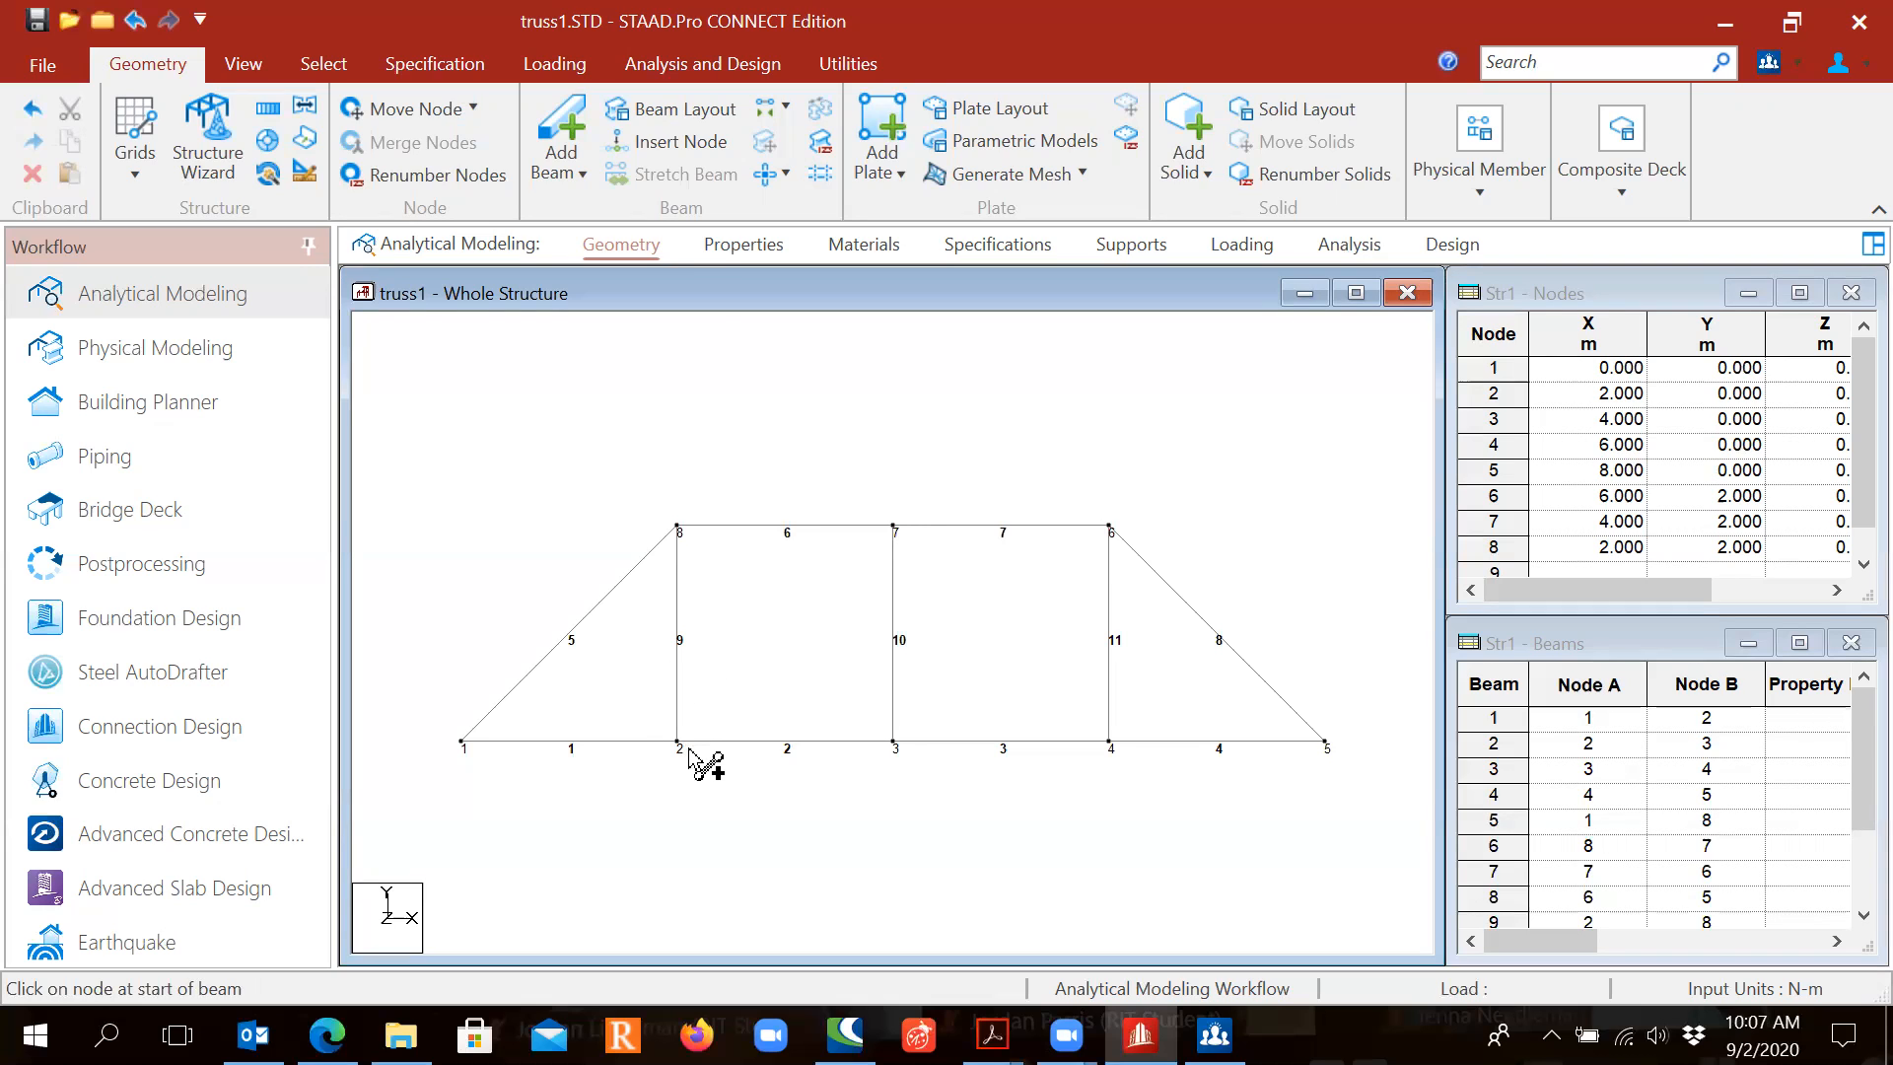
{"action": "mouse_move", "coordinate": [680, 739]}
{"action": "left_mouse_down"}
{"action": "mouse_move", "coordinate": [874, 577]}
{"action": "mouse_move", "coordinate": [897, 531]}
{"action": "mouse_move", "coordinate": [1110, 740]}
{"action": "left_mouse_up"}
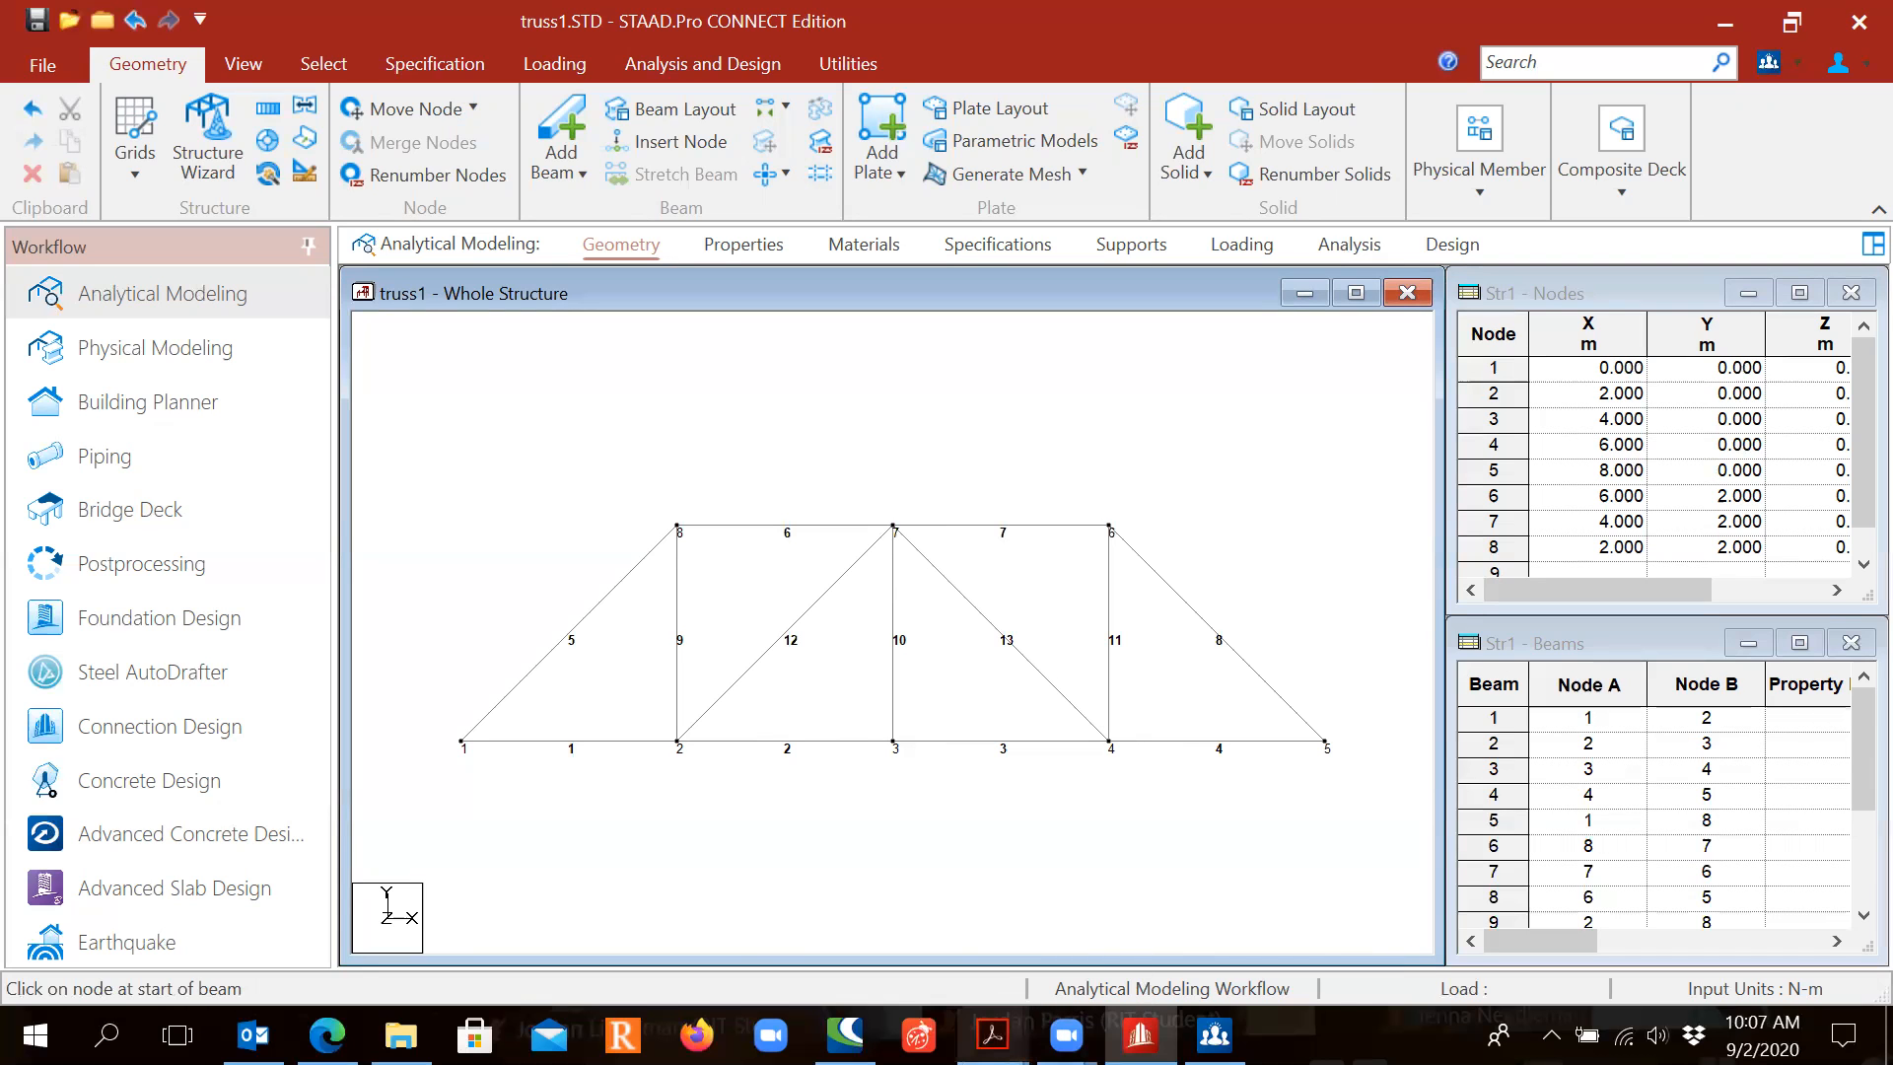
{"action": "mouse_move", "coordinate": [992, 1035]}
{"action": "left_click", "coordinate": [1030, 863]}
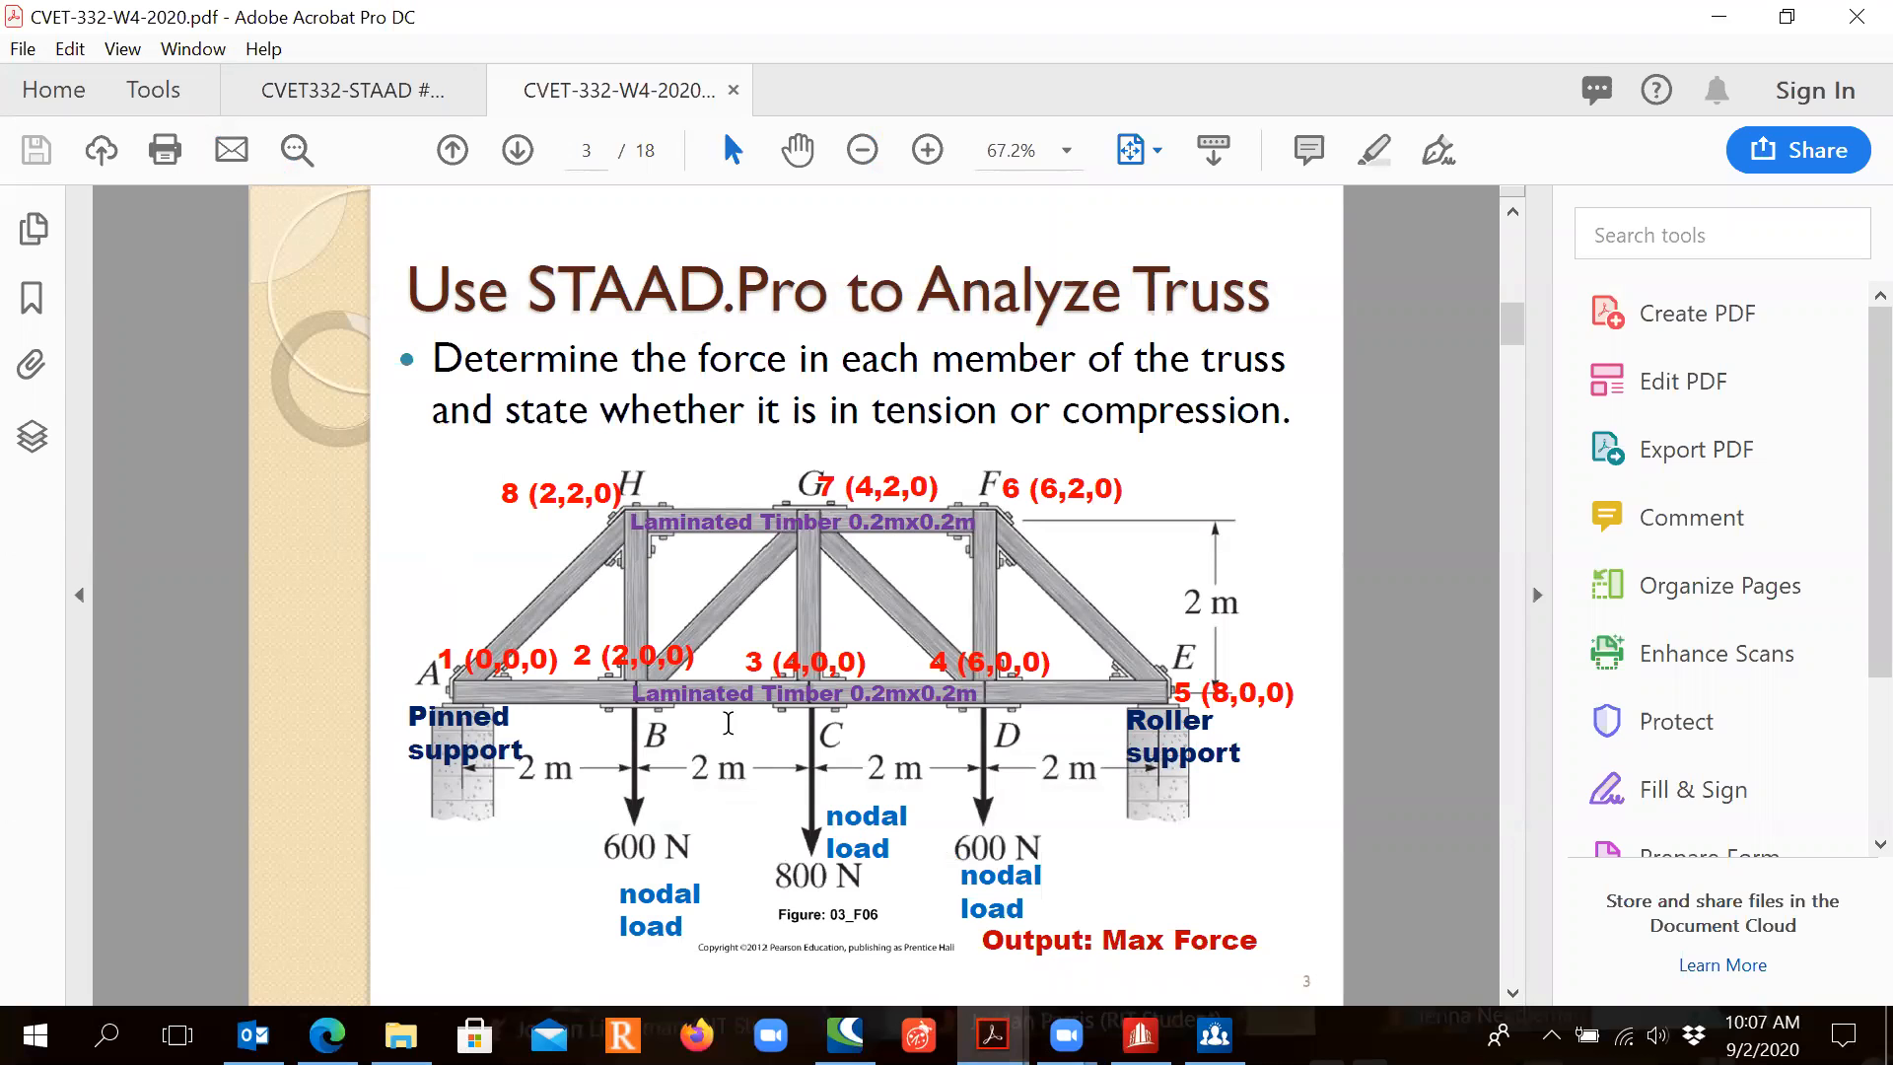
{"action": "mouse_move", "coordinate": [1140, 1035]}
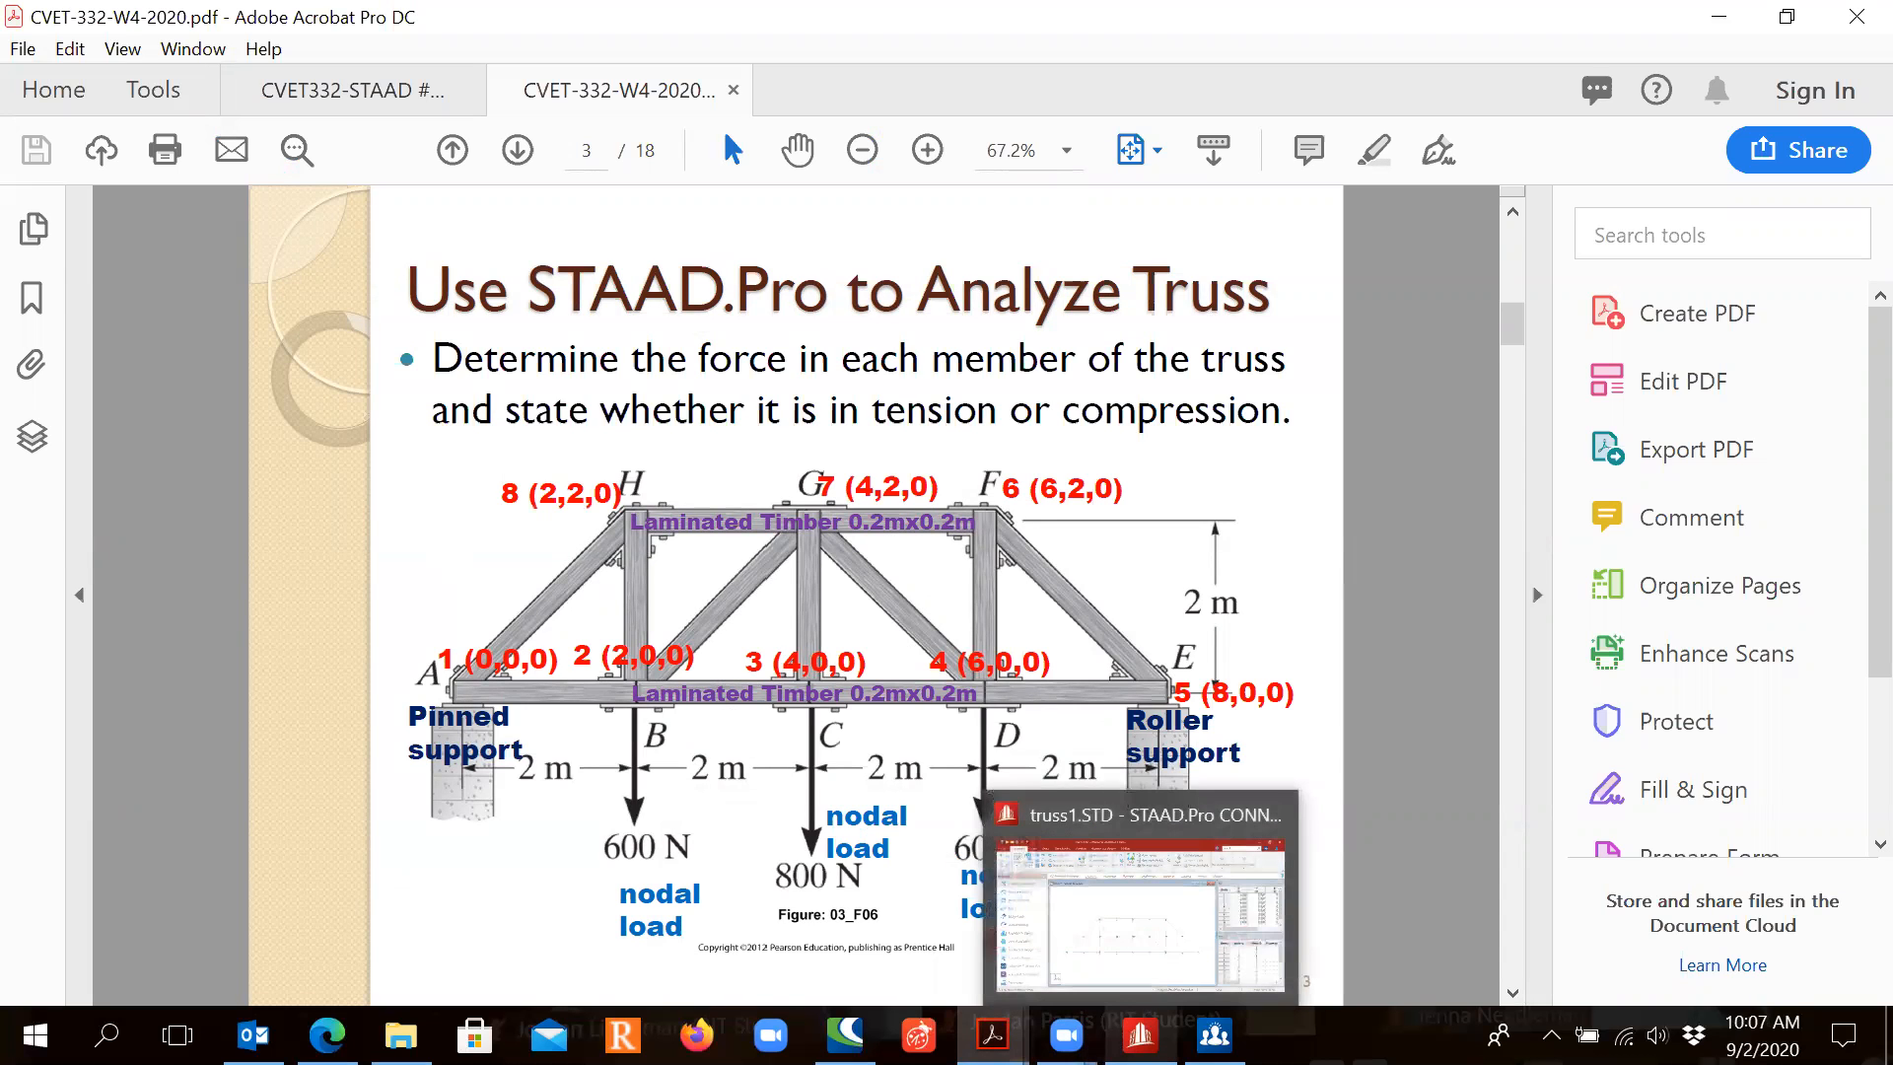
{"action": "left_click", "coordinate": [997, 935]}
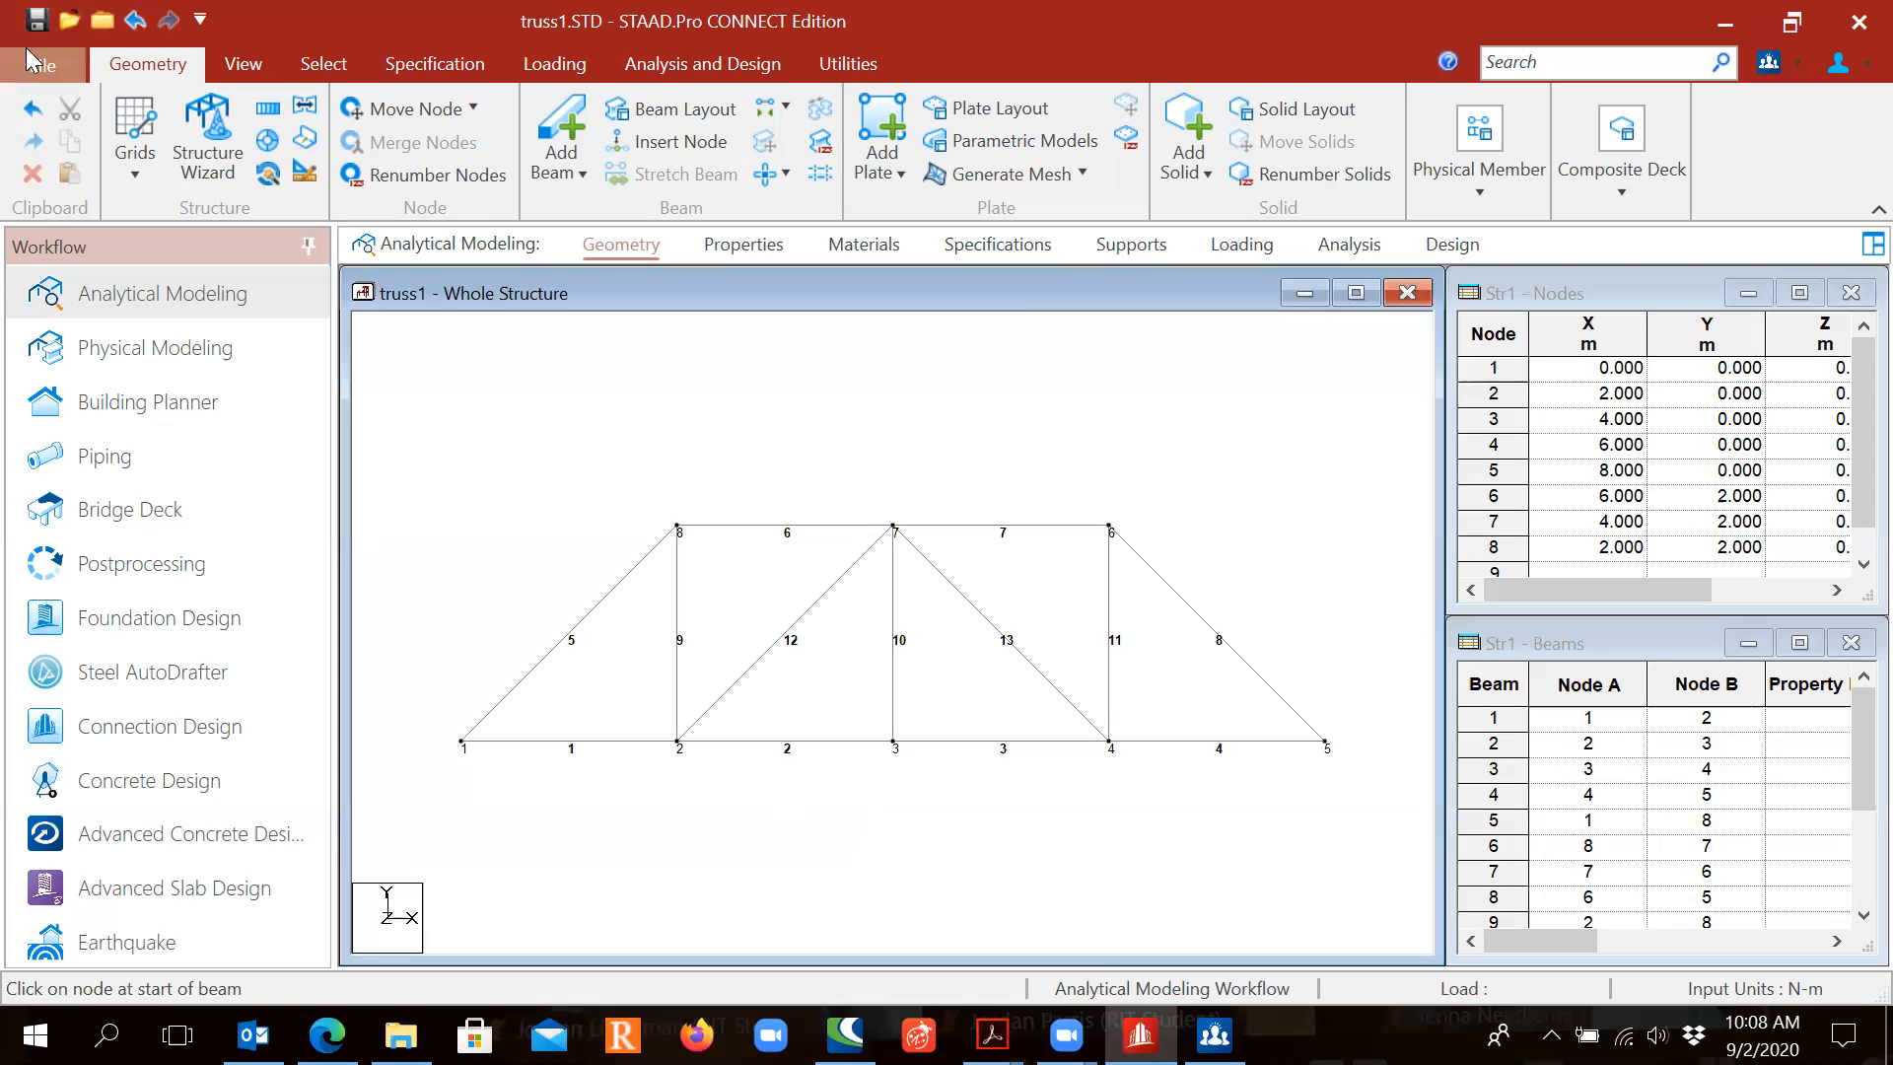
Step: Save the modified truss1 model and open the whole-structure section Properties list
{"action": "left_click", "coordinate": [36, 20]}
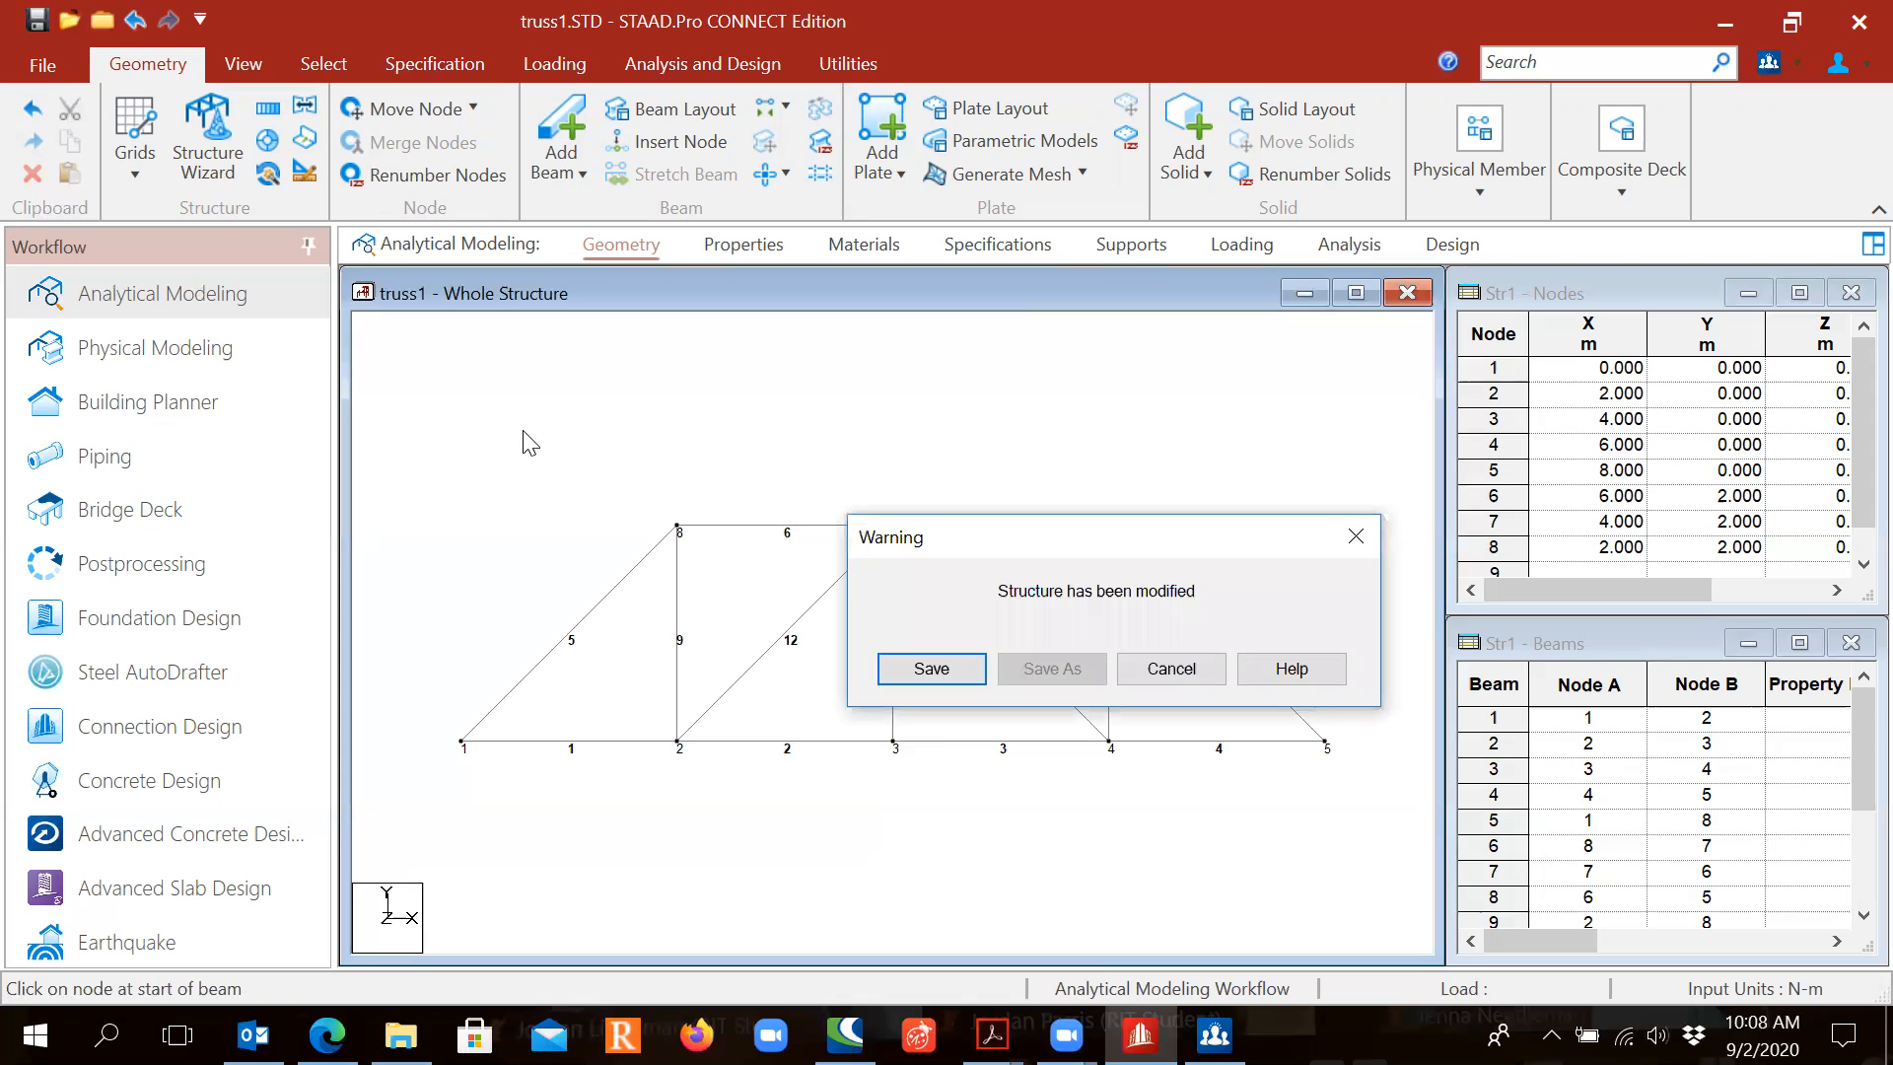
{"action": "left_click", "coordinate": [902, 670]}
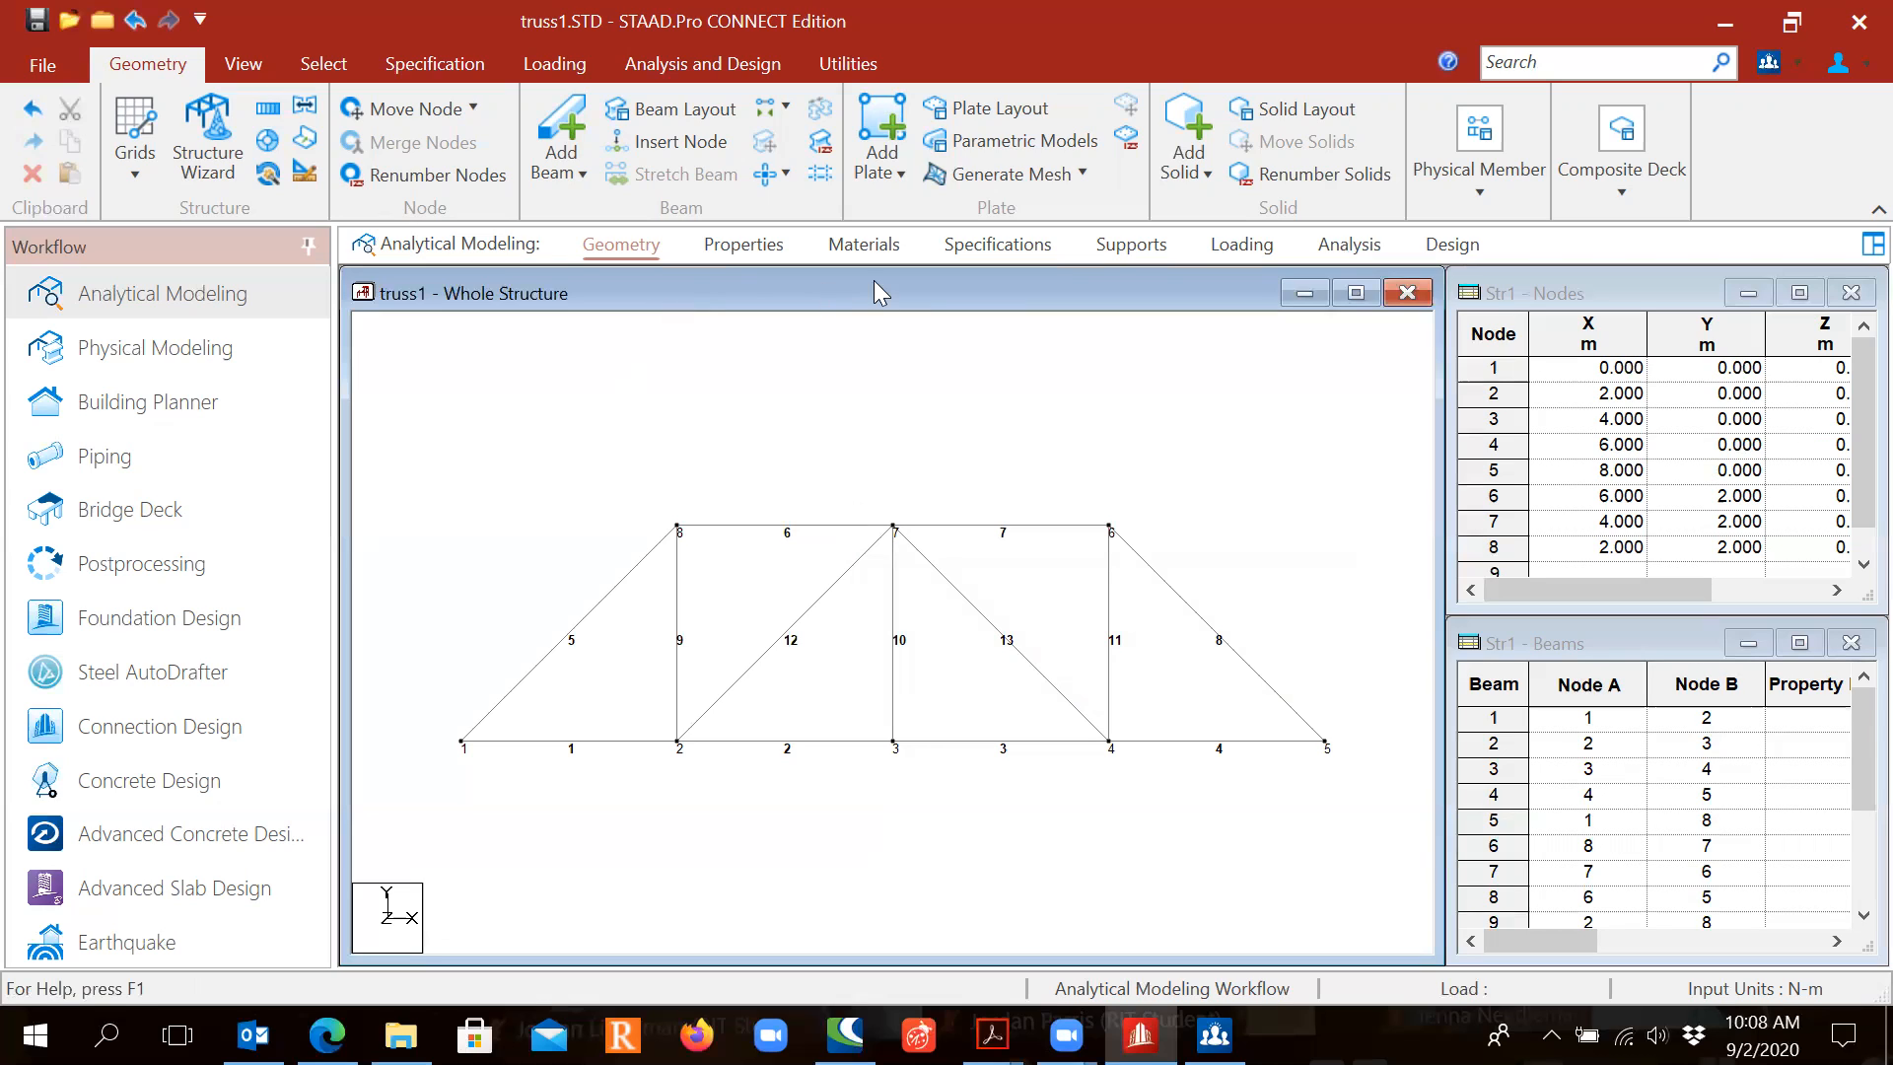
{"action": "left_click", "coordinate": [733, 245]}
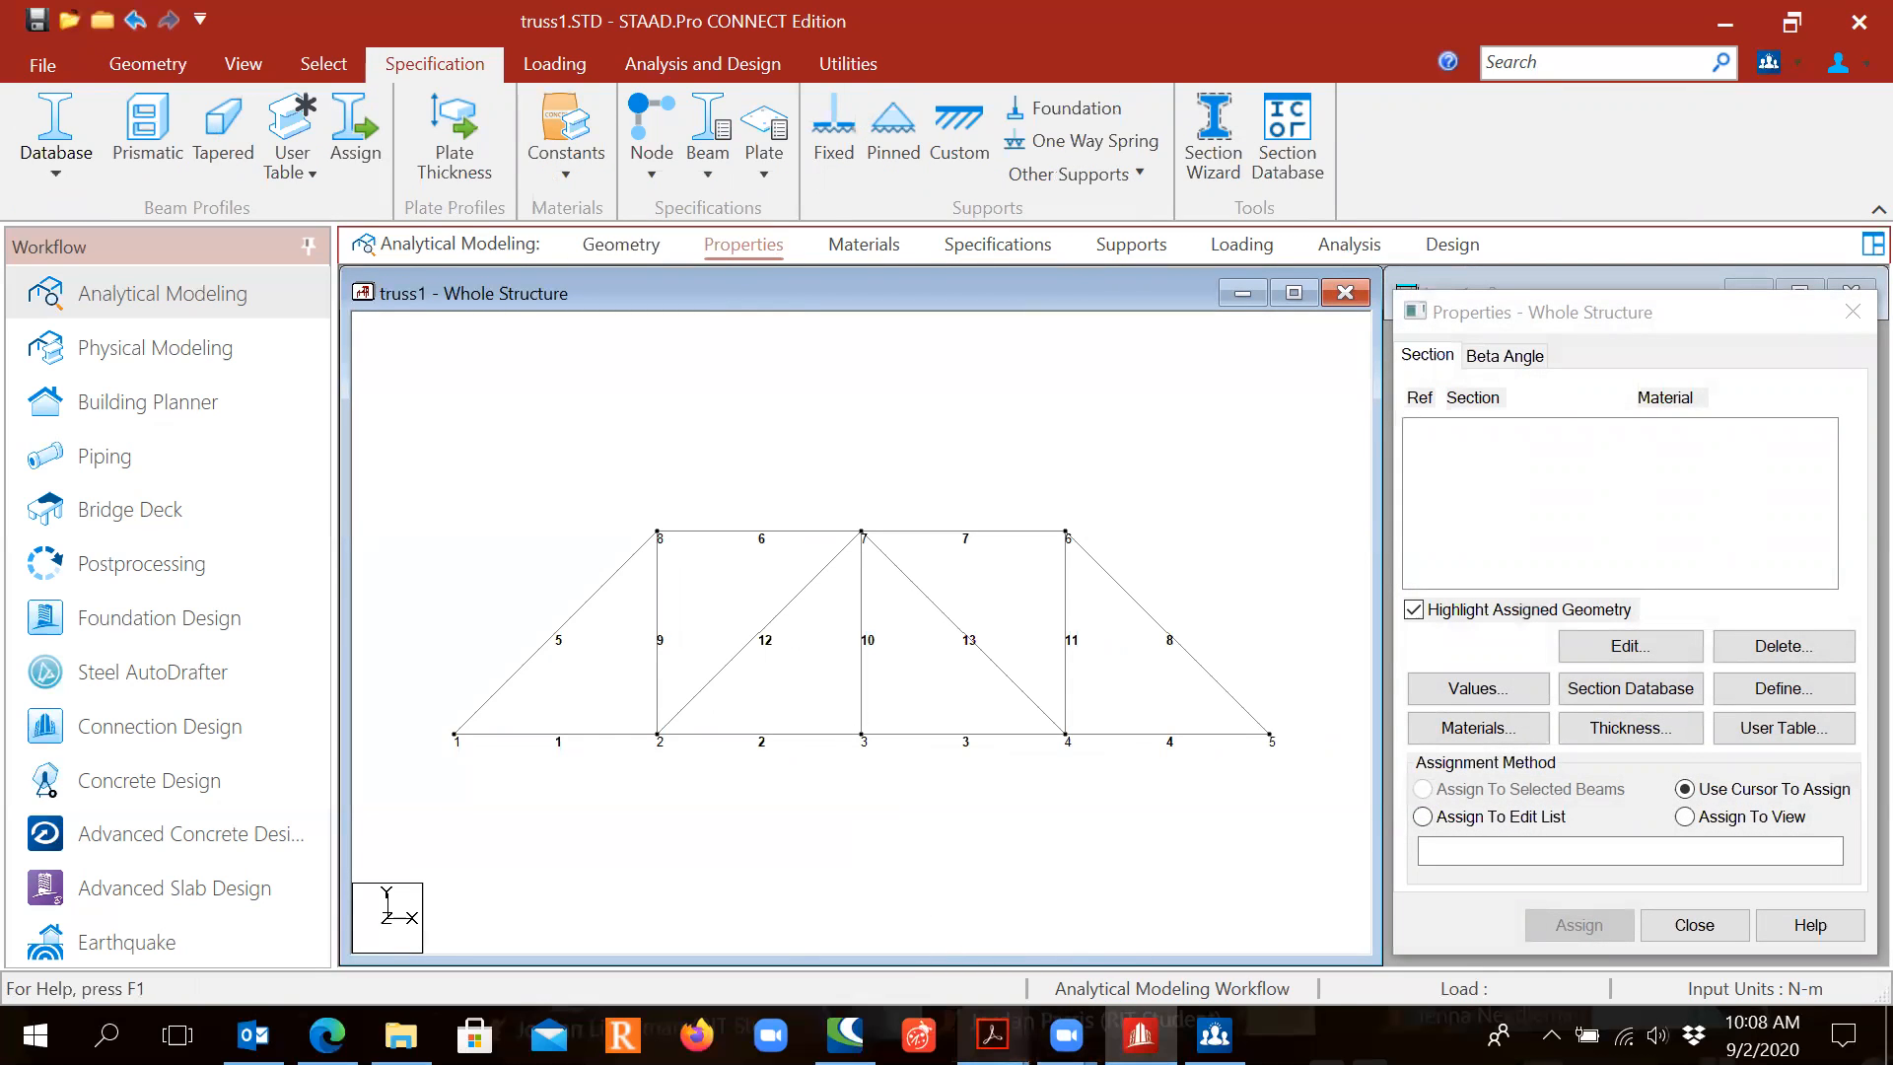
Step: Switch to the CVET-332-W4-2020.pdf slide specifying Laminated Timber 0.2m x 0.2m members
{"action": "mouse_move", "coordinate": [991, 1035]}
{"action": "left_click", "coordinate": [1153, 907]}
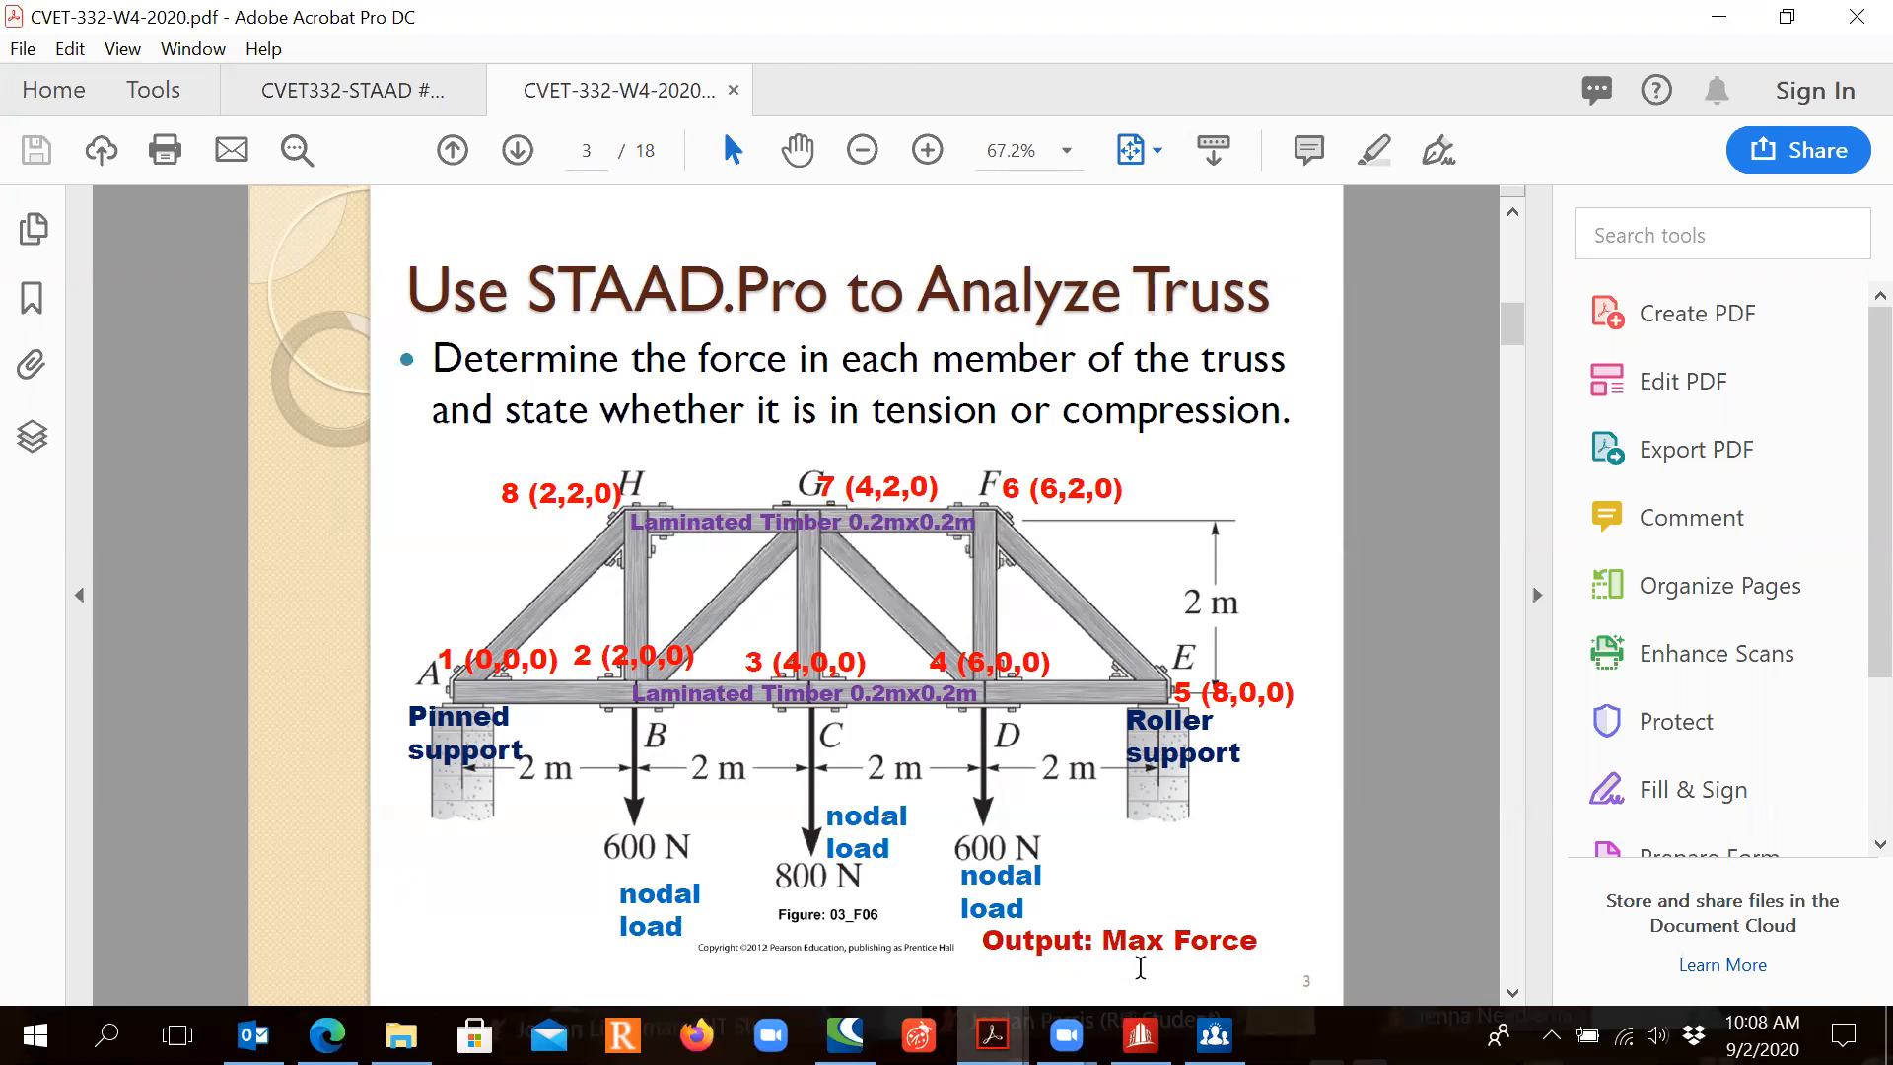
Step: In the Section Database's Timber tables, pick Glued Laminated Timber grade GLT-16F-V1_DF/WW
{"action": "left_click", "coordinate": [1141, 1035]}
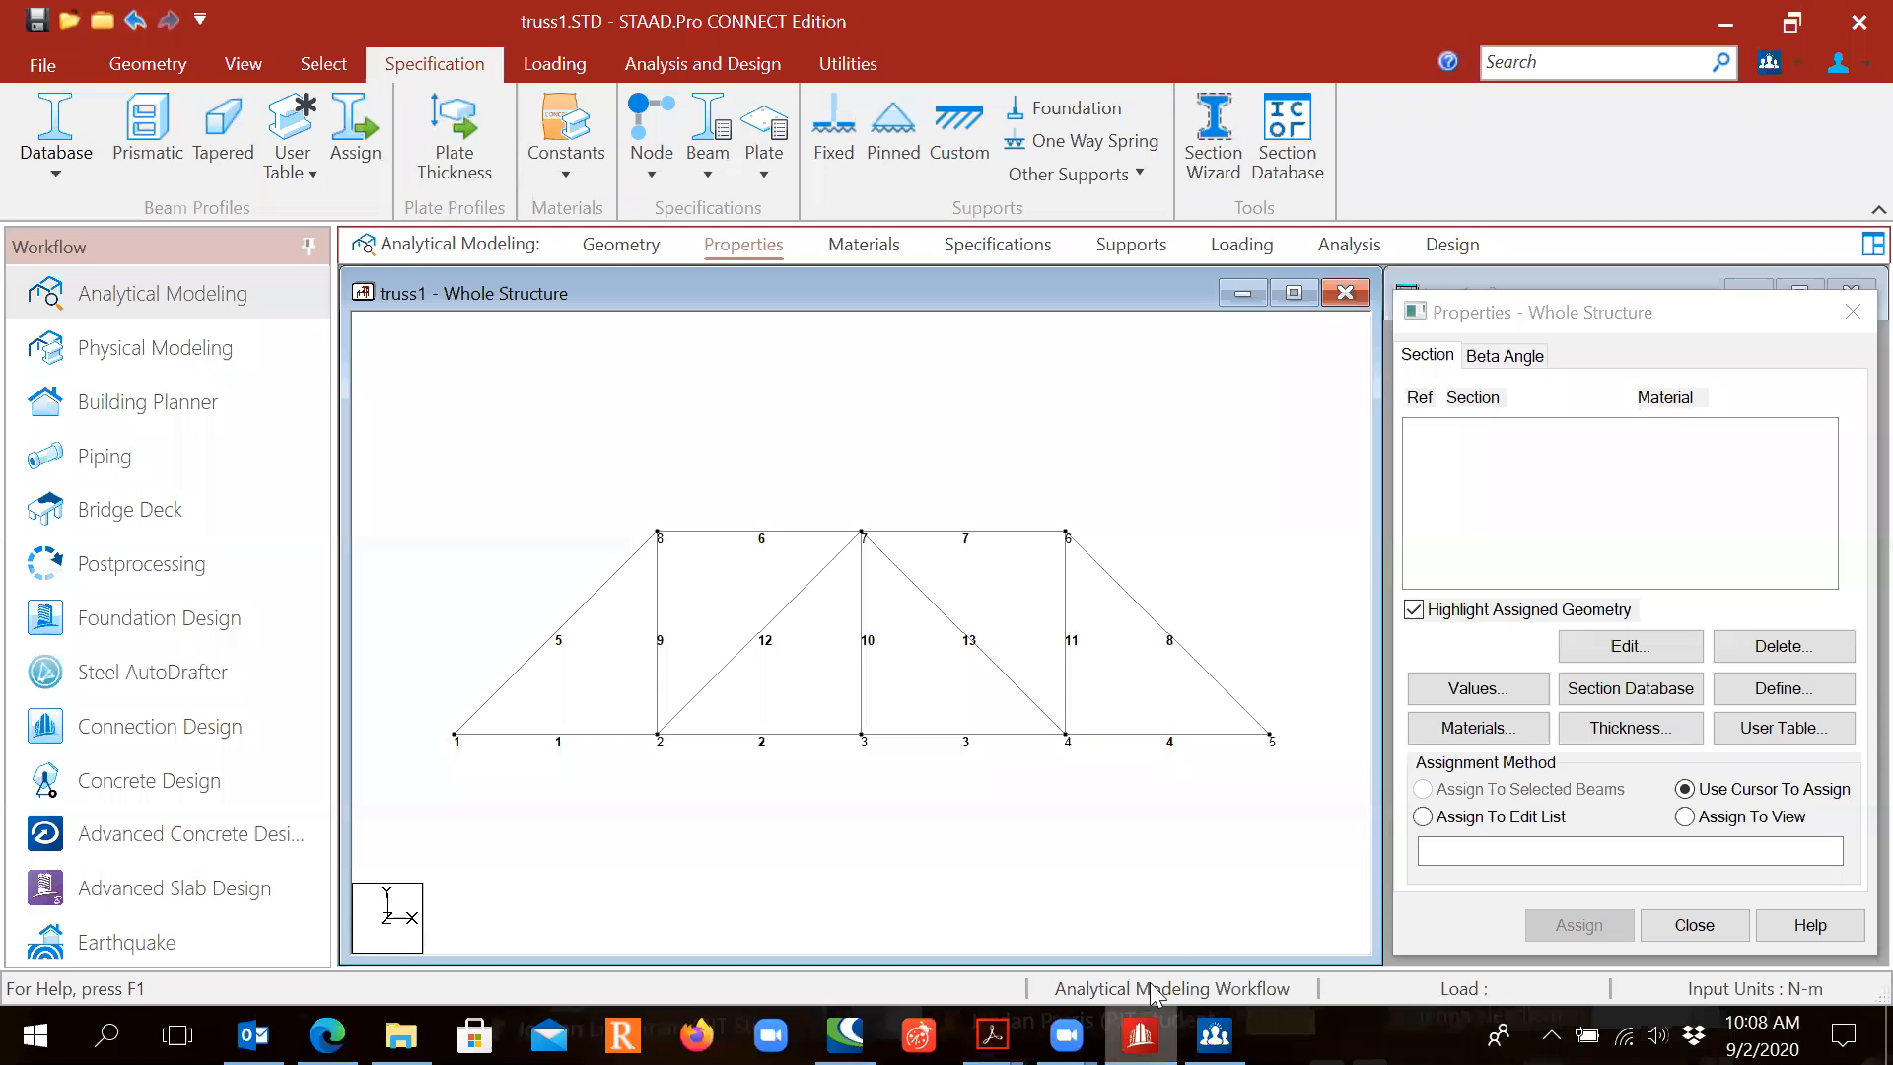
{"action": "left_click", "coordinate": [1633, 690]}
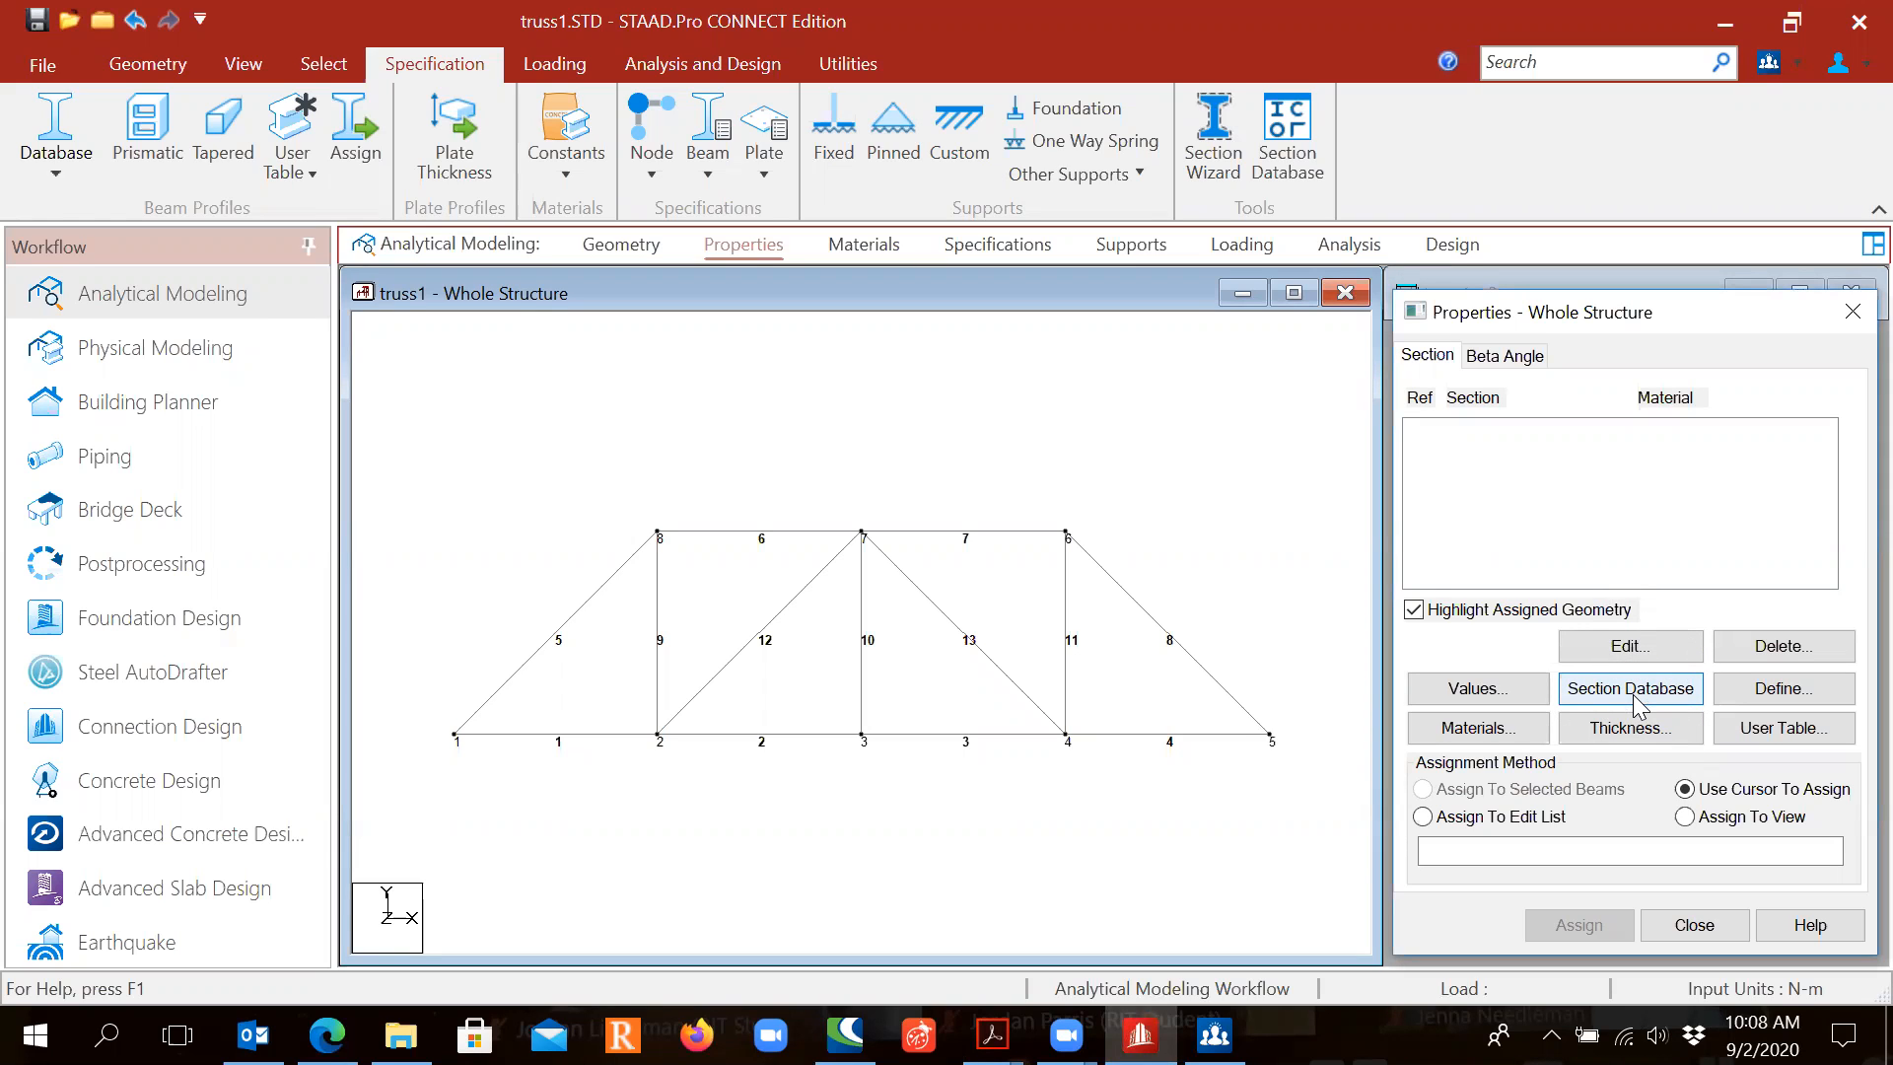
{"action": "left_click", "coordinate": [1635, 691]}
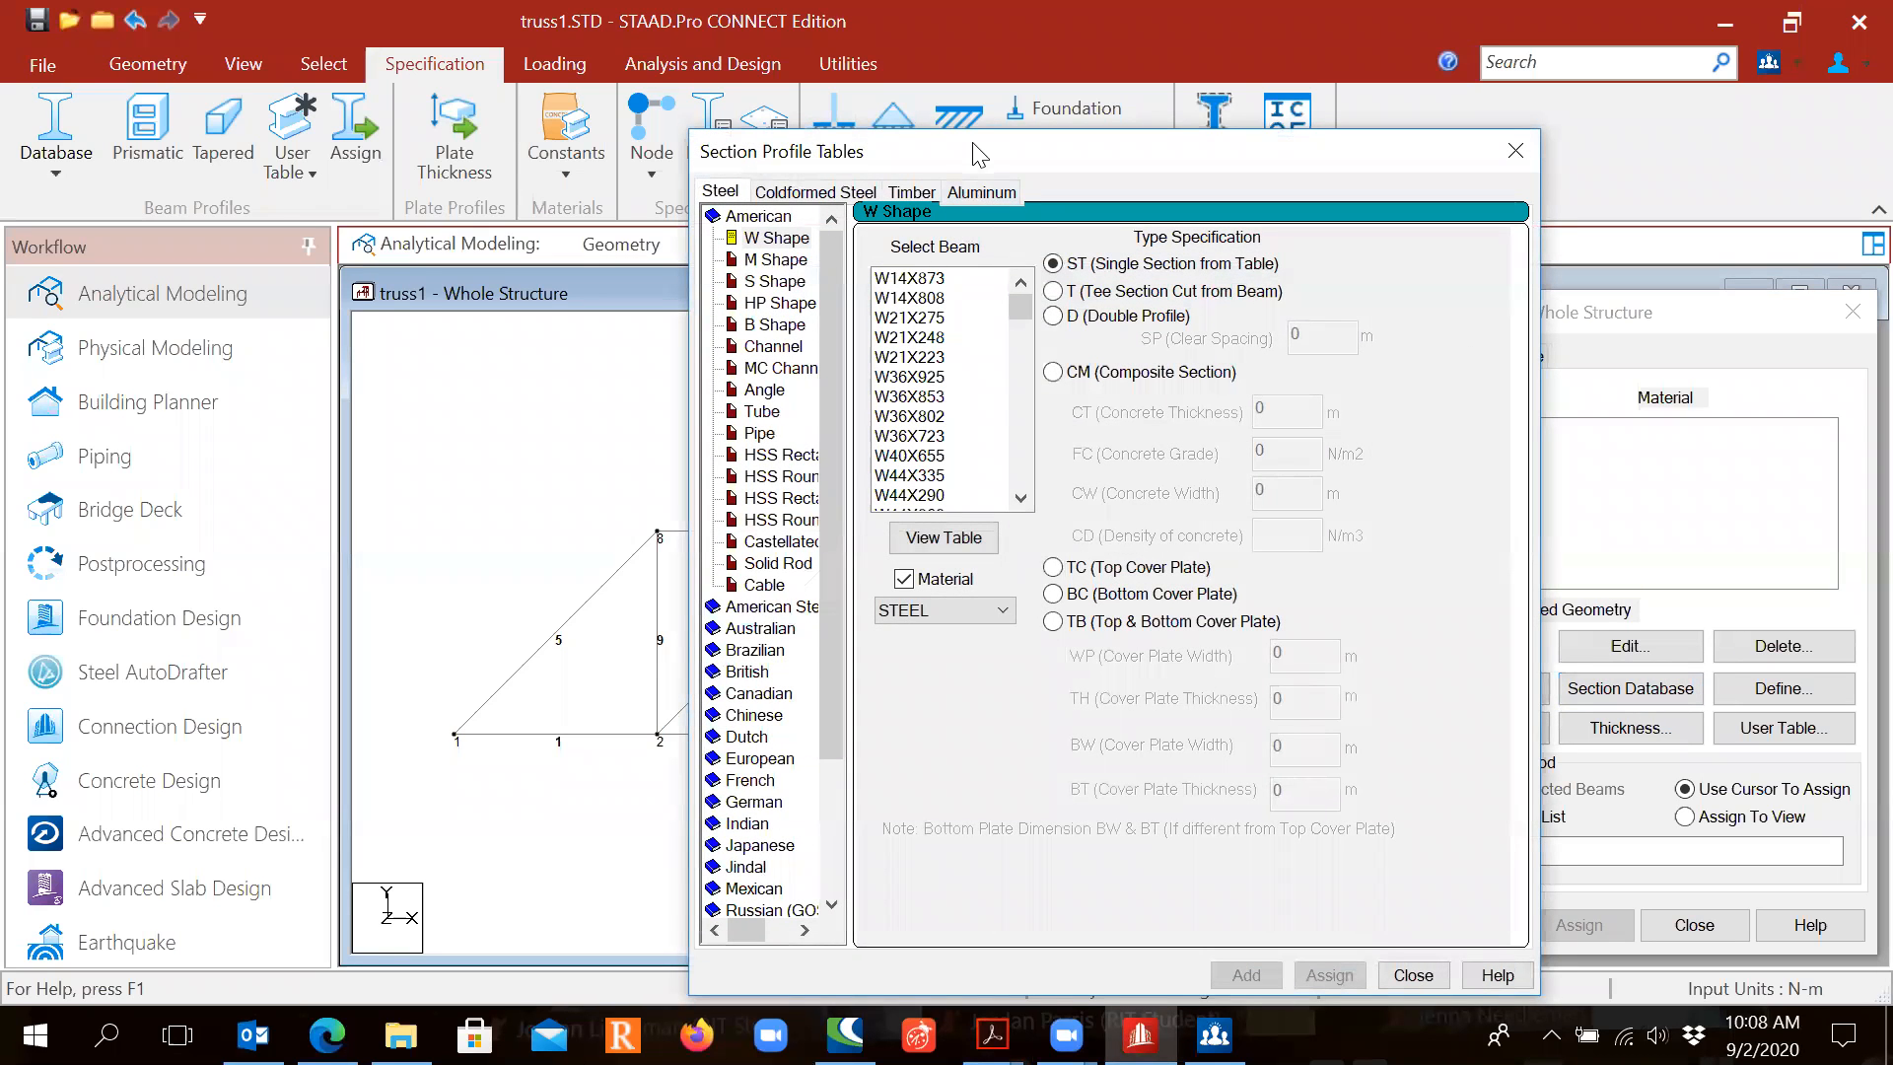
{"action": "left_click_drag", "start_coordinate": [971, 158], "coordinate": [899, 131]}
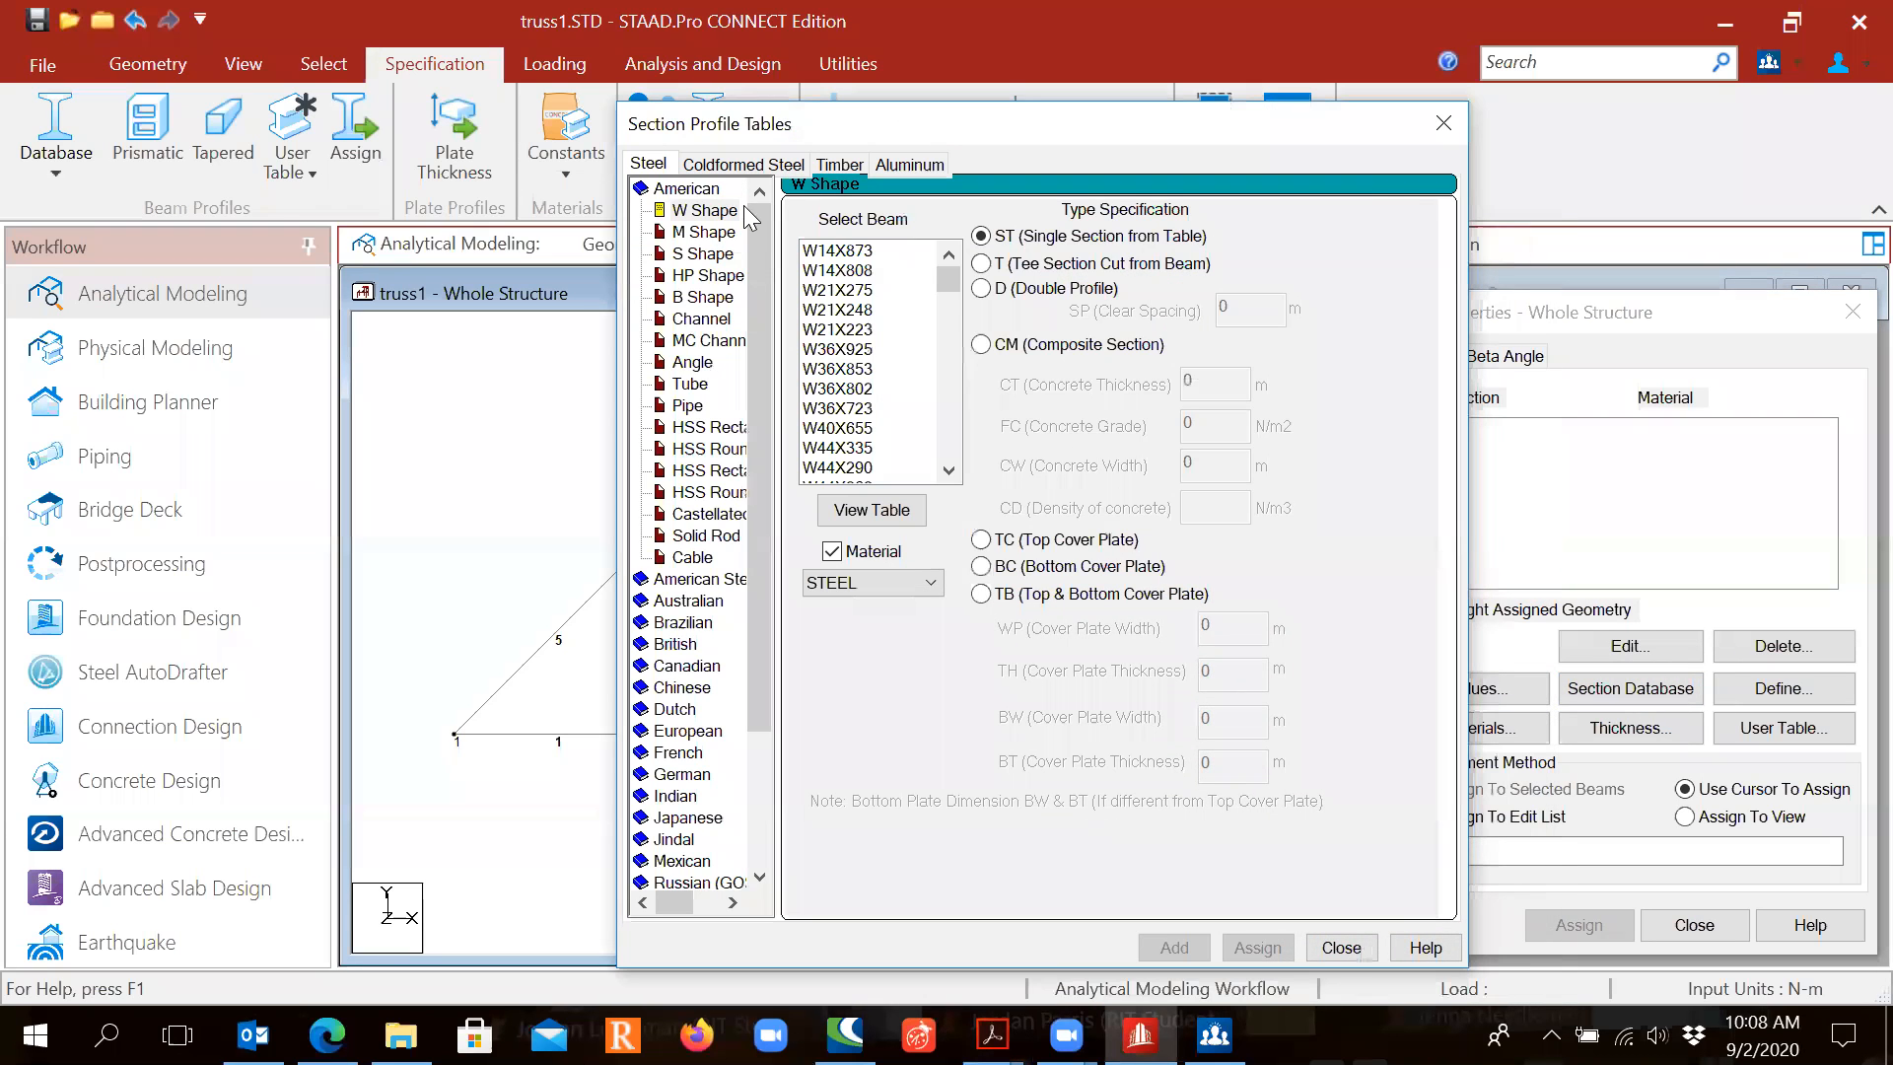
{"action": "left_click", "coordinate": [840, 165]}
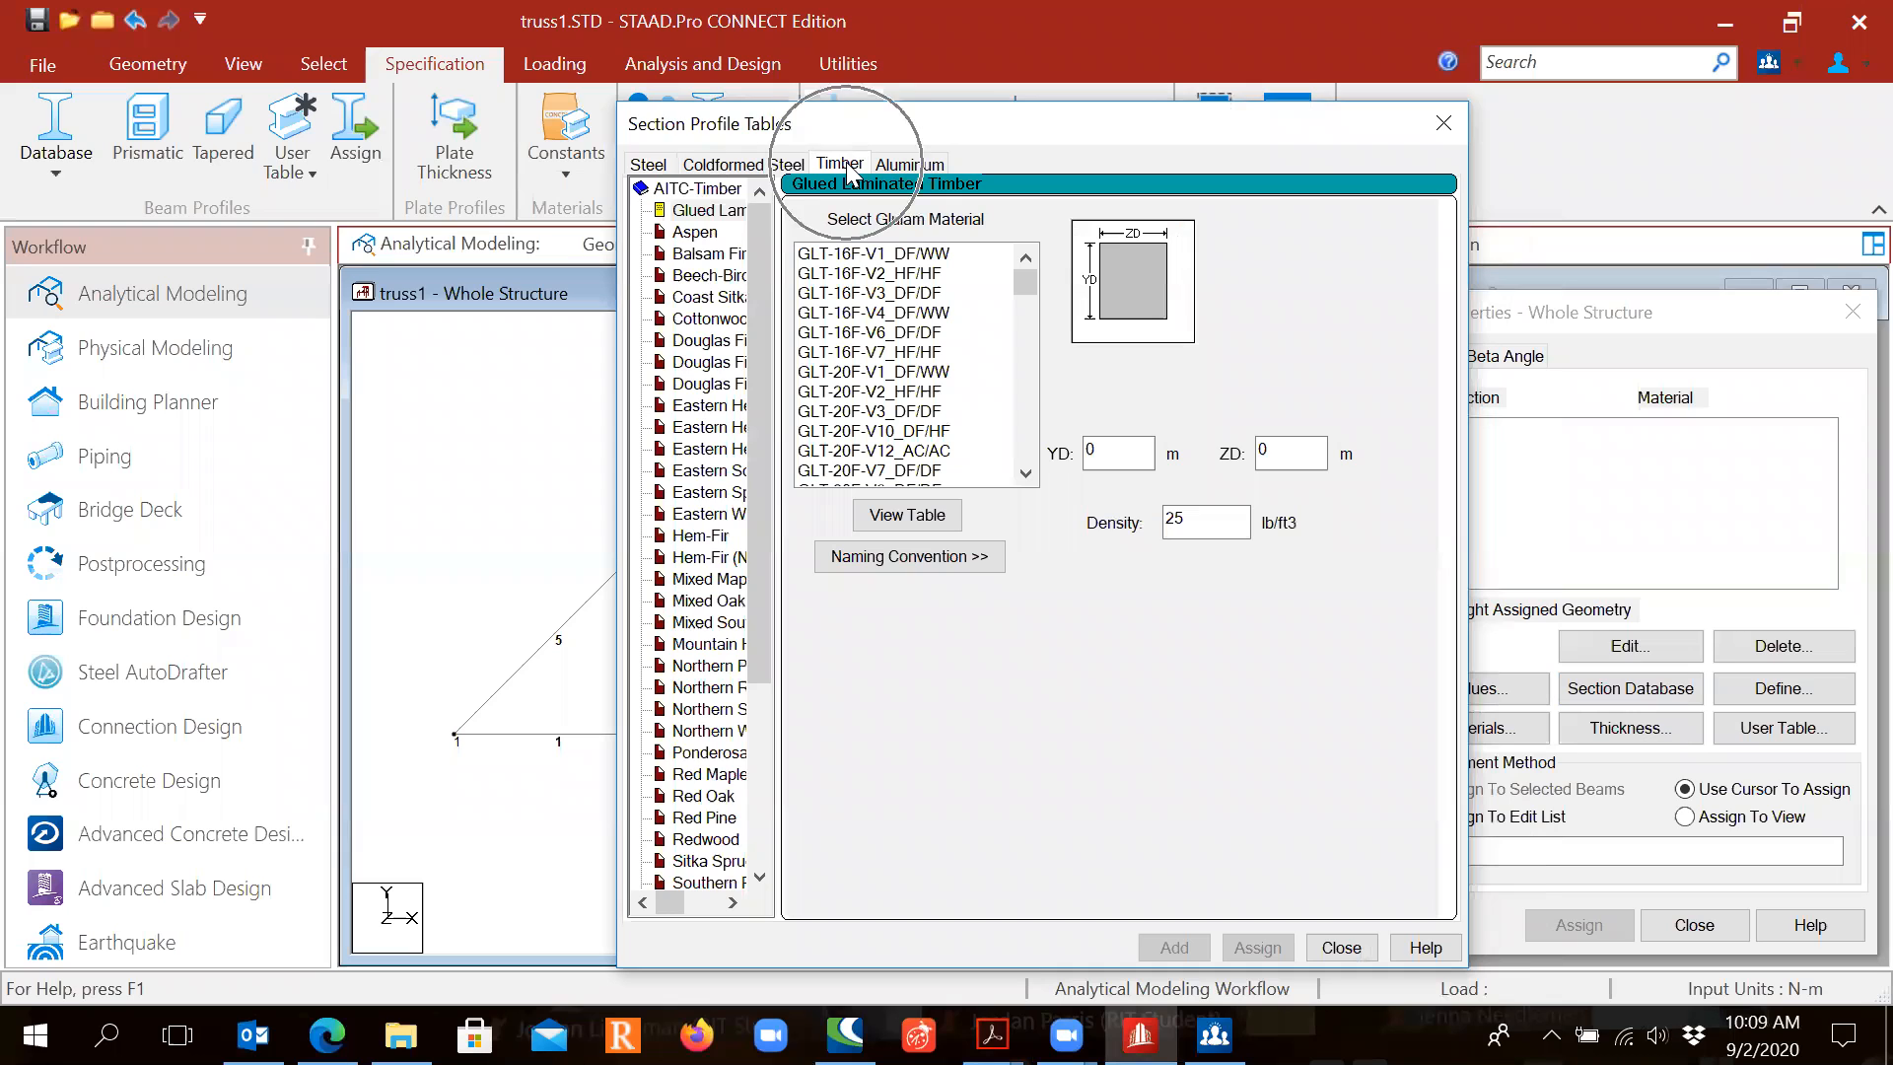
{"action": "left_click", "coordinate": [842, 166]}
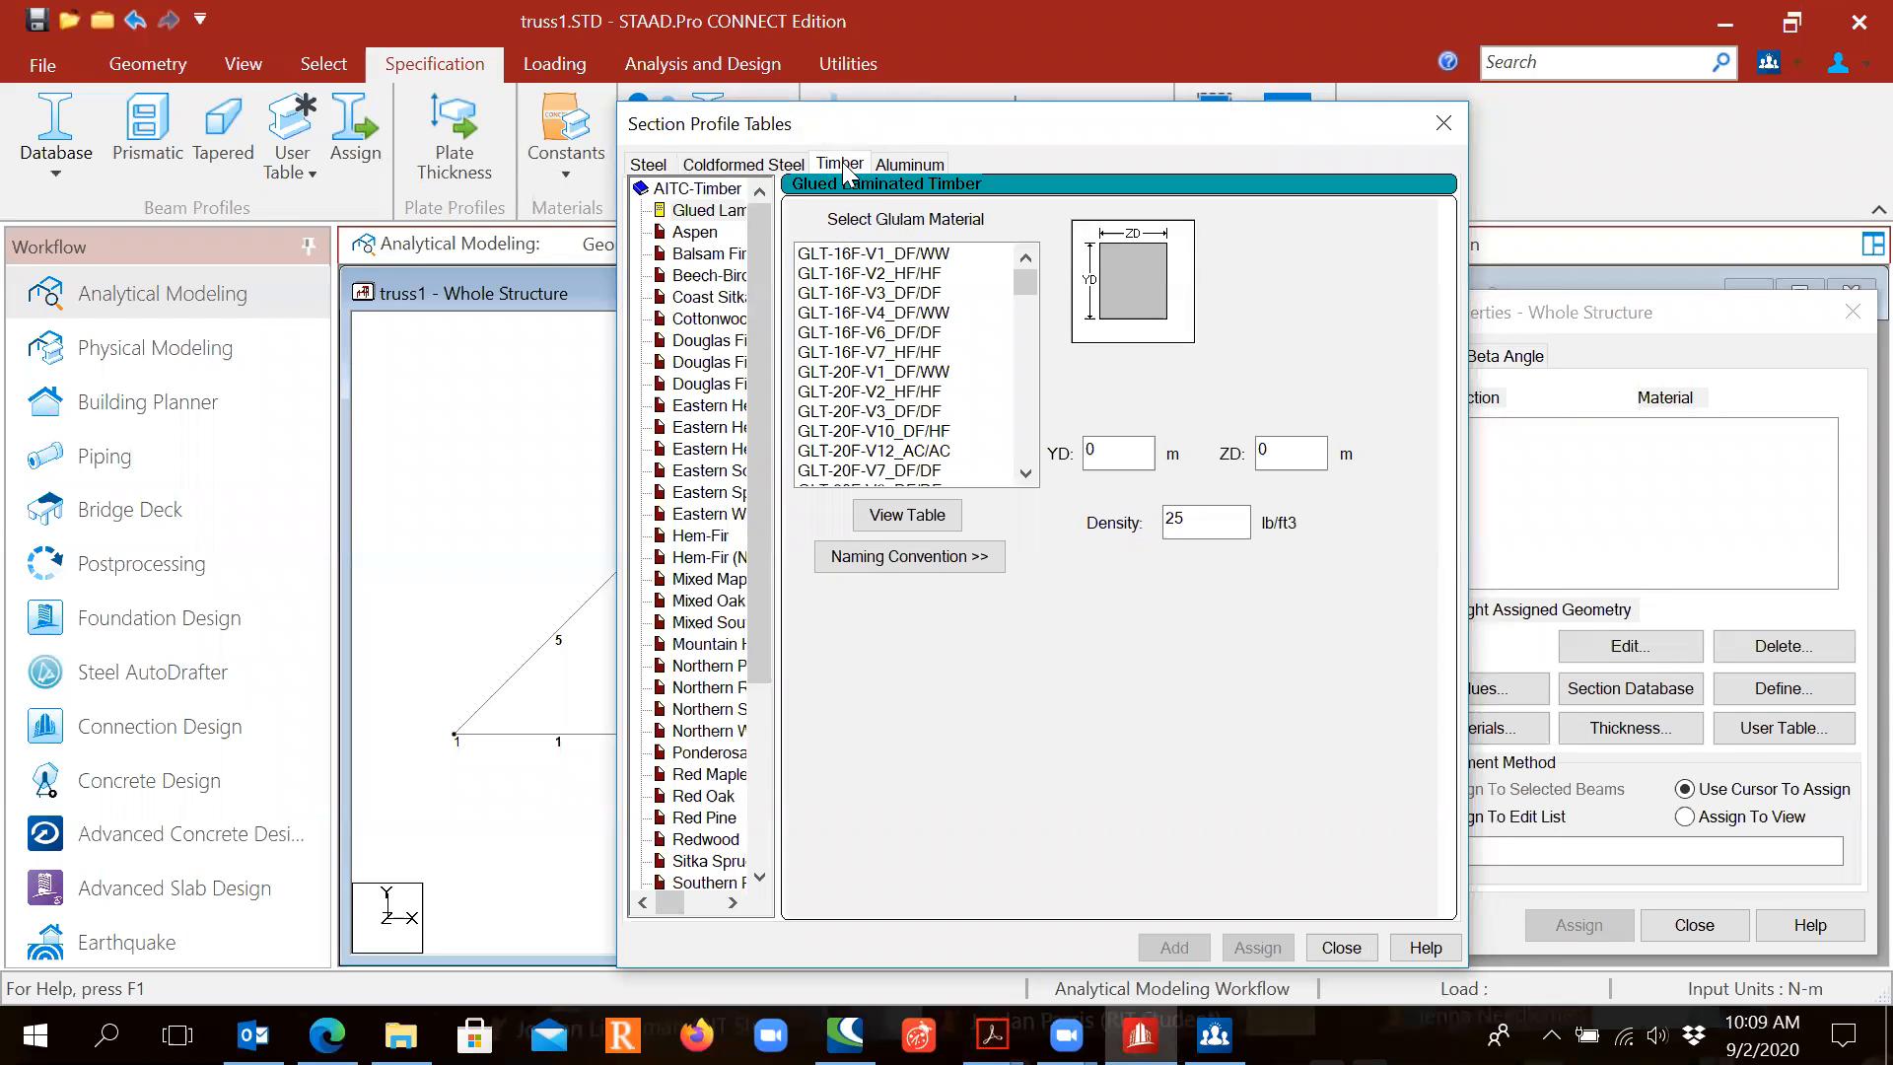
{"action": "left_click_drag", "start_coordinate": [755, 257], "coordinate": [746, 316]}
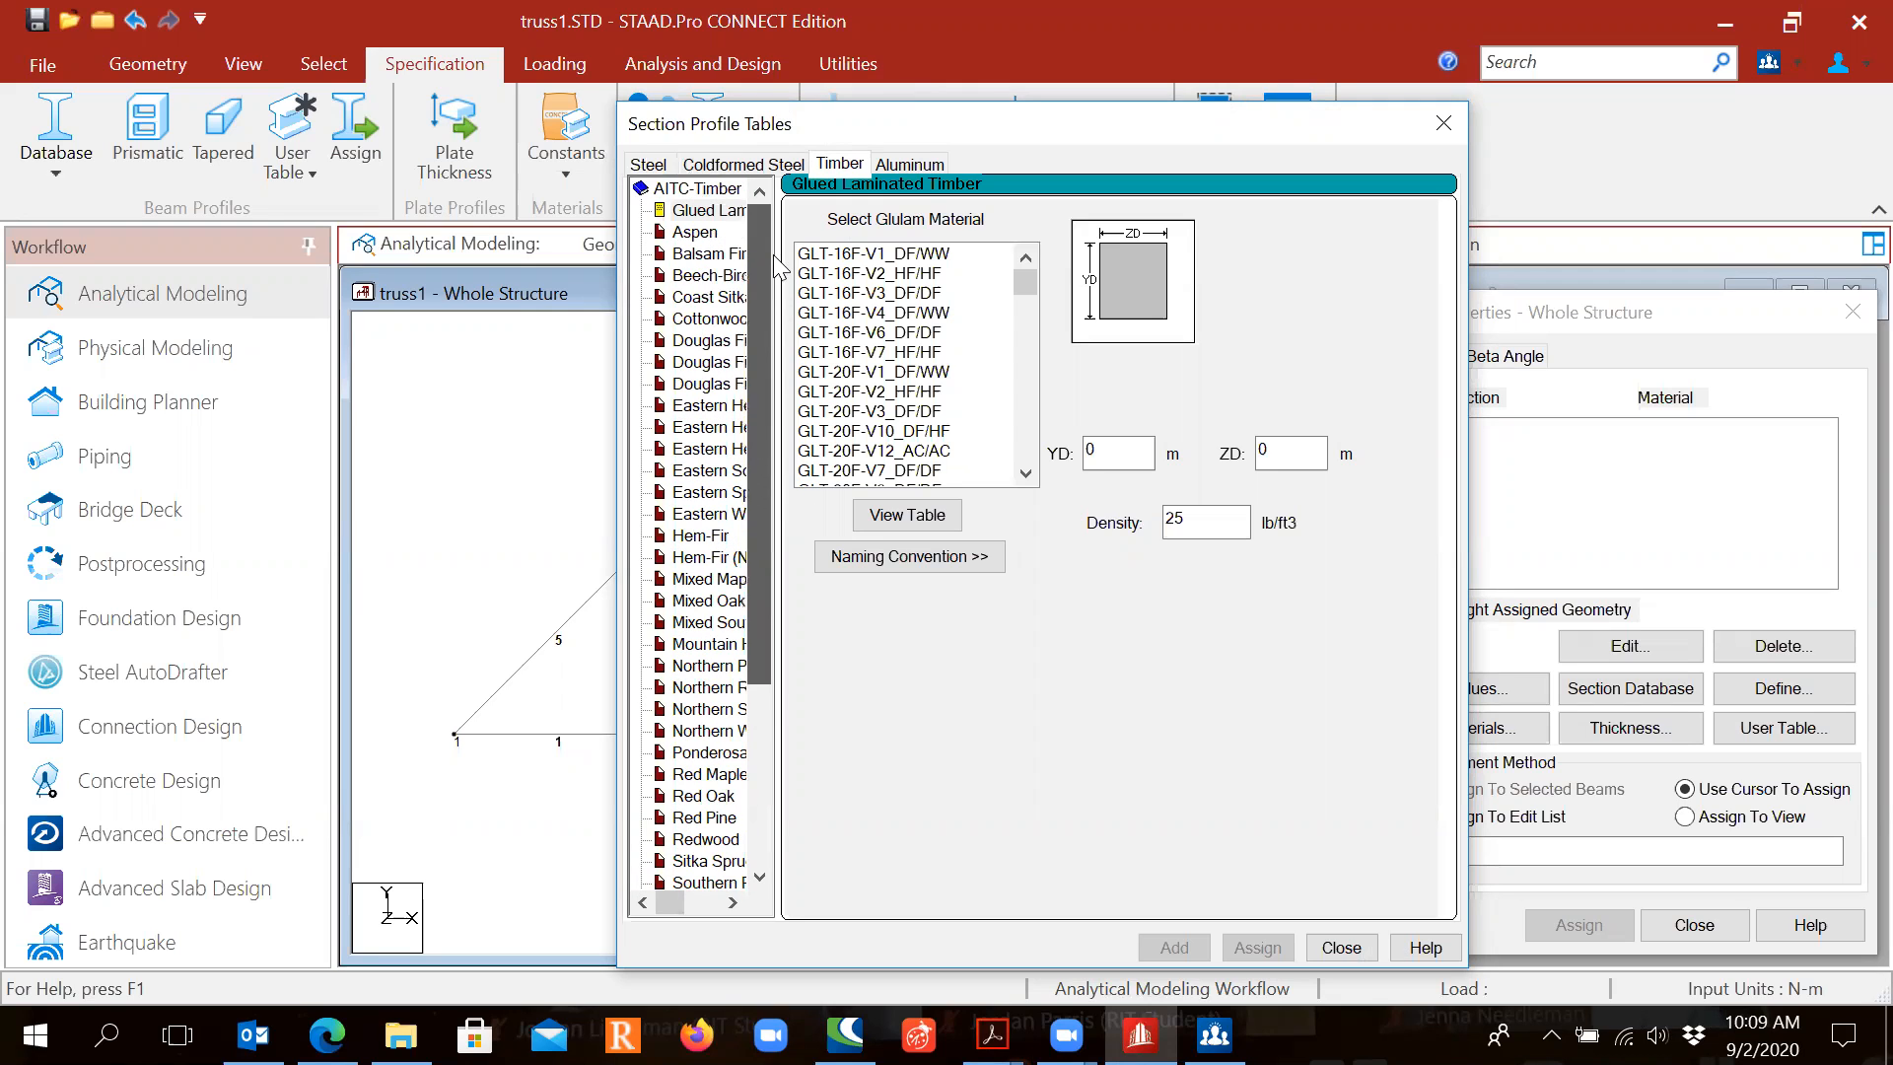
{"action": "left_click", "coordinate": [723, 211]}
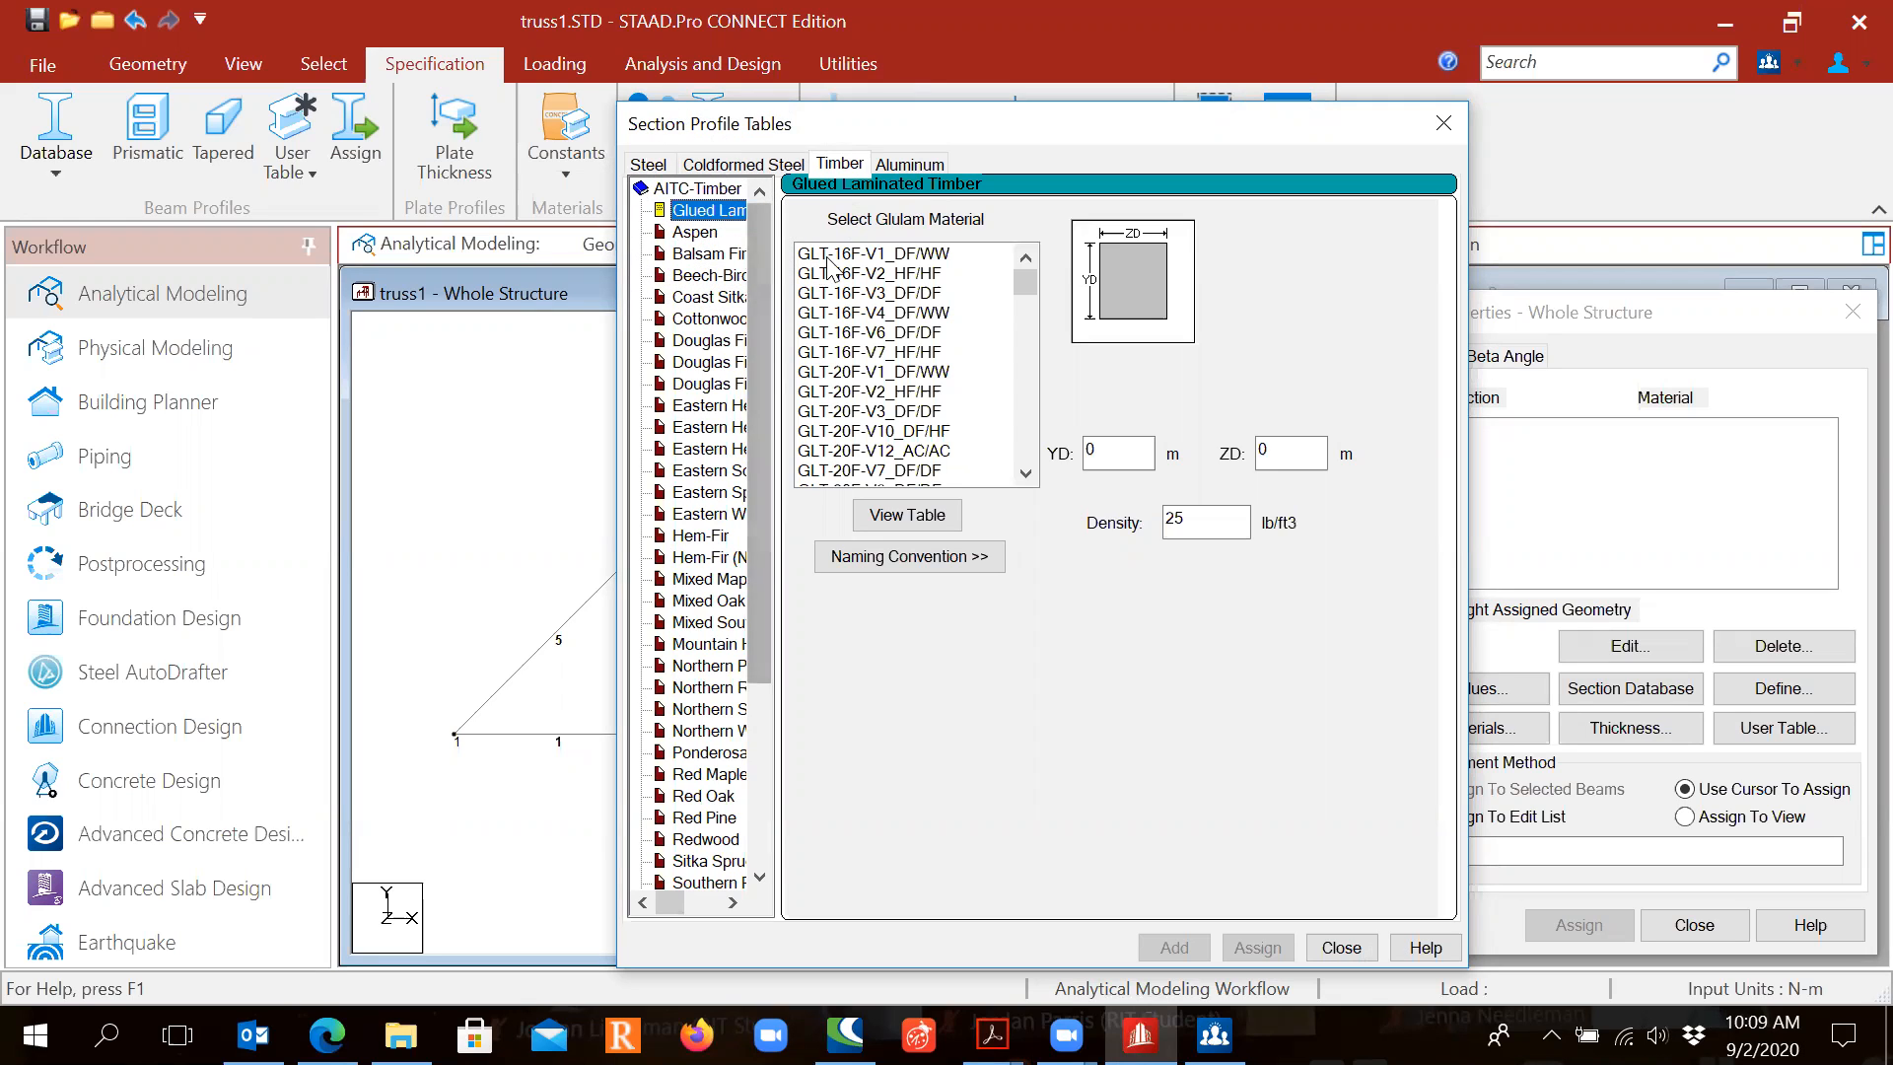
{"action": "left_click", "coordinate": [881, 255]}
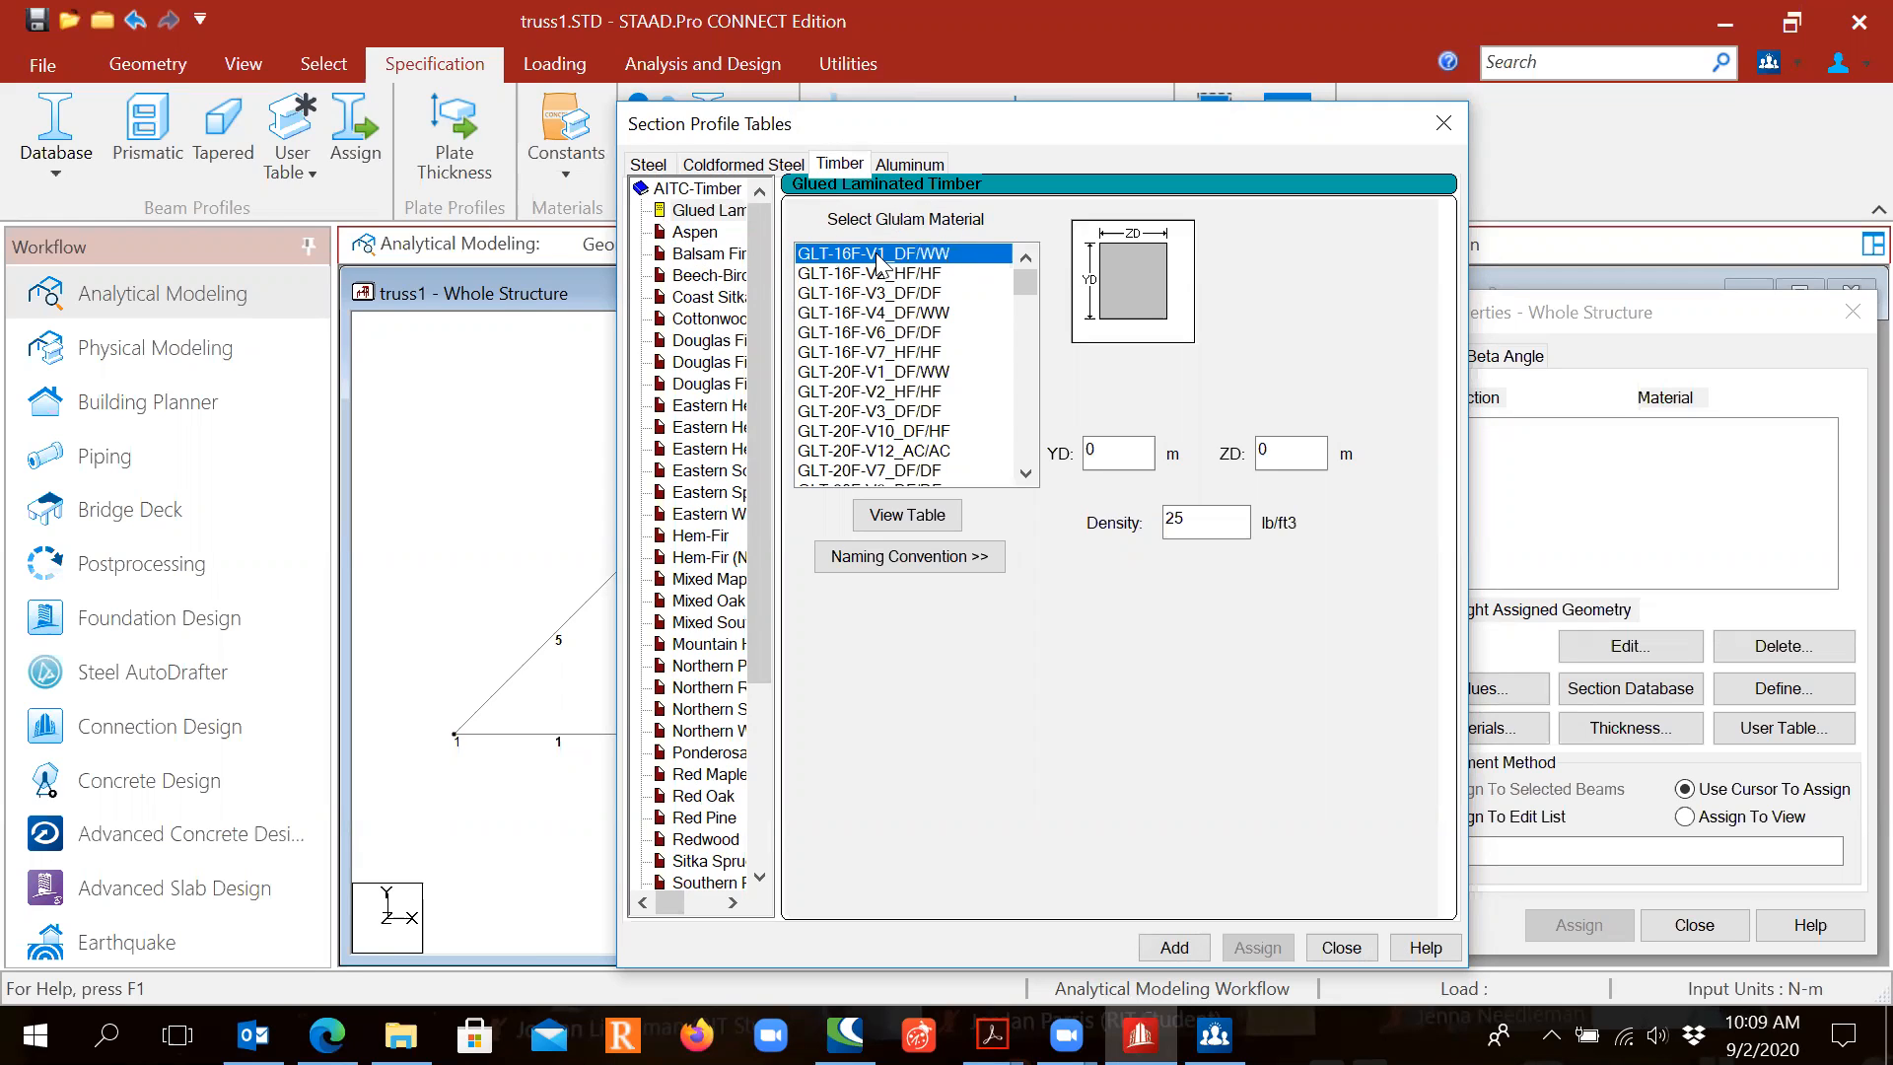
Step: Set YD and ZD to 0.2 and add the 0.20x0.20 glulam section
{"action": "left_click", "coordinate": [1117, 452]}
{"action": "double_click", "coordinate": [1117, 451]}
{"action": "double_click", "coordinate": [1297, 452]}
{"action": "type", "text": "0.2"}
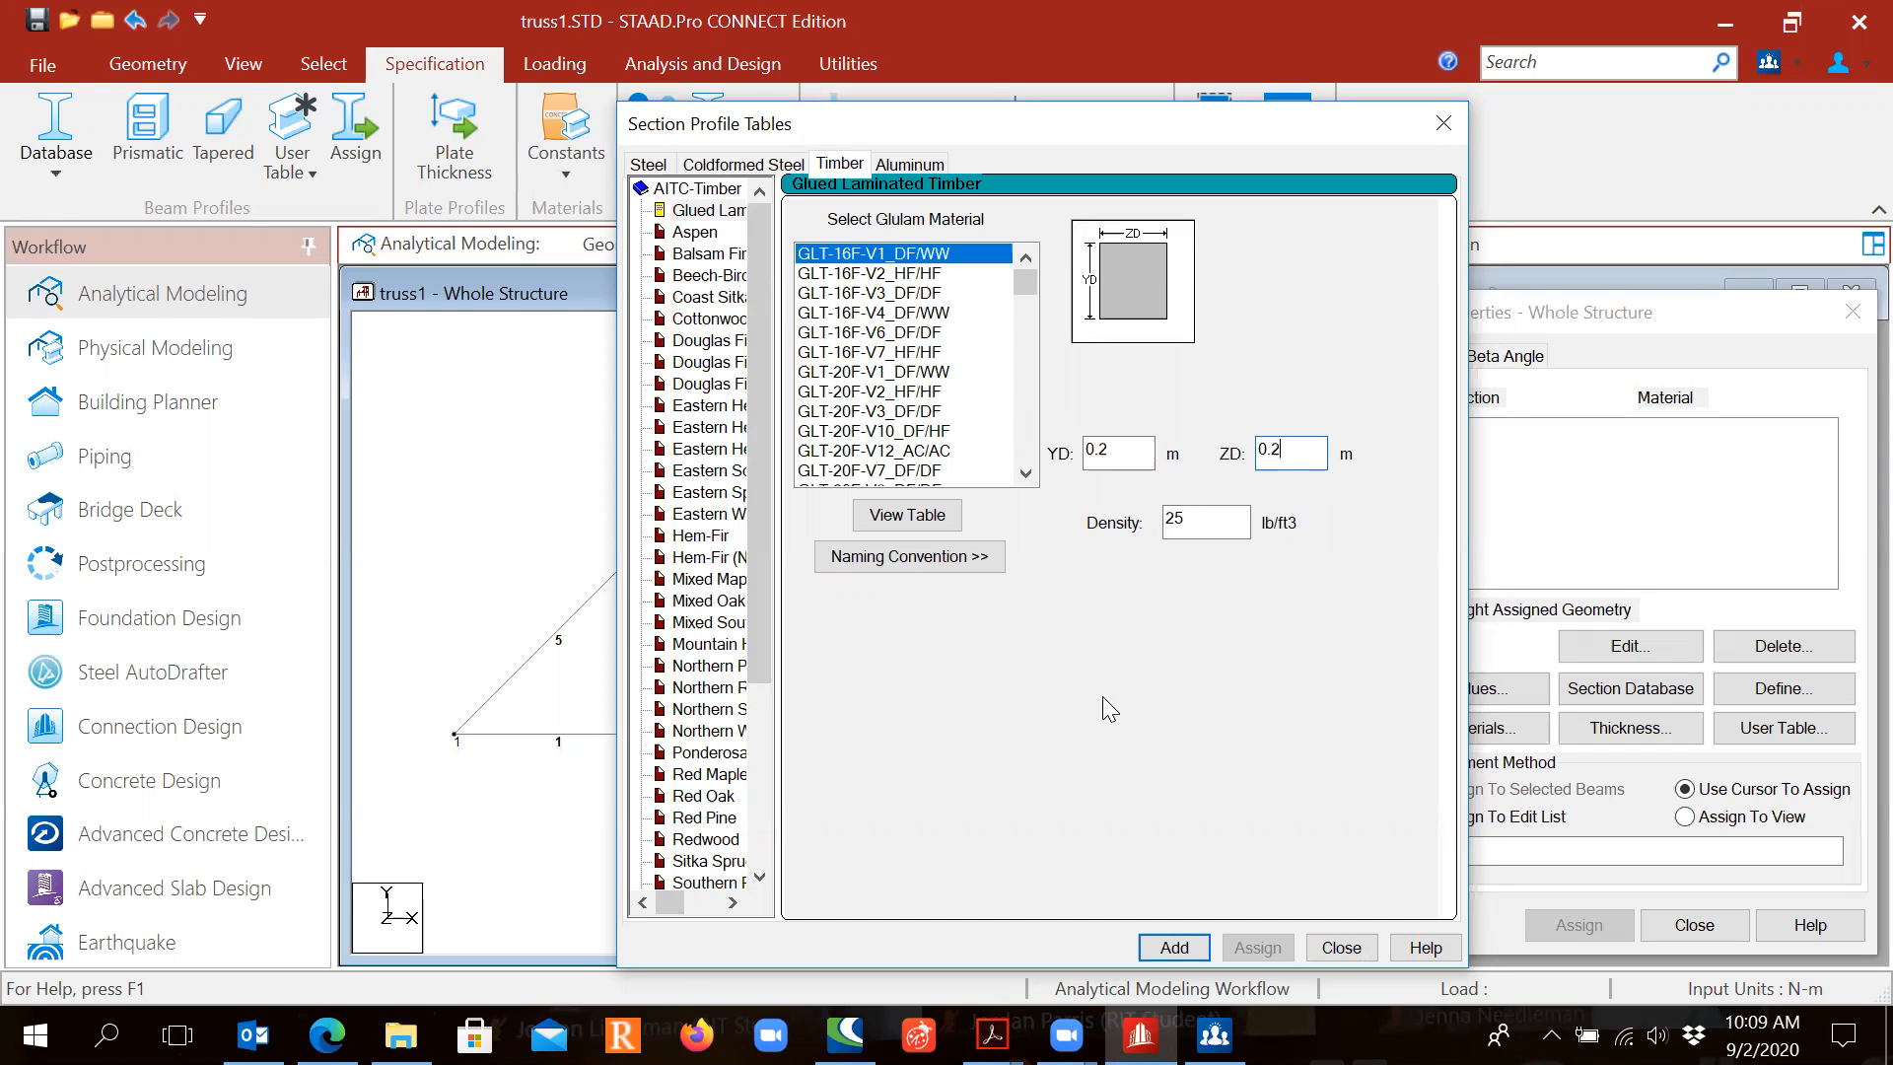
{"action": "left_click", "coordinate": [1176, 948]}
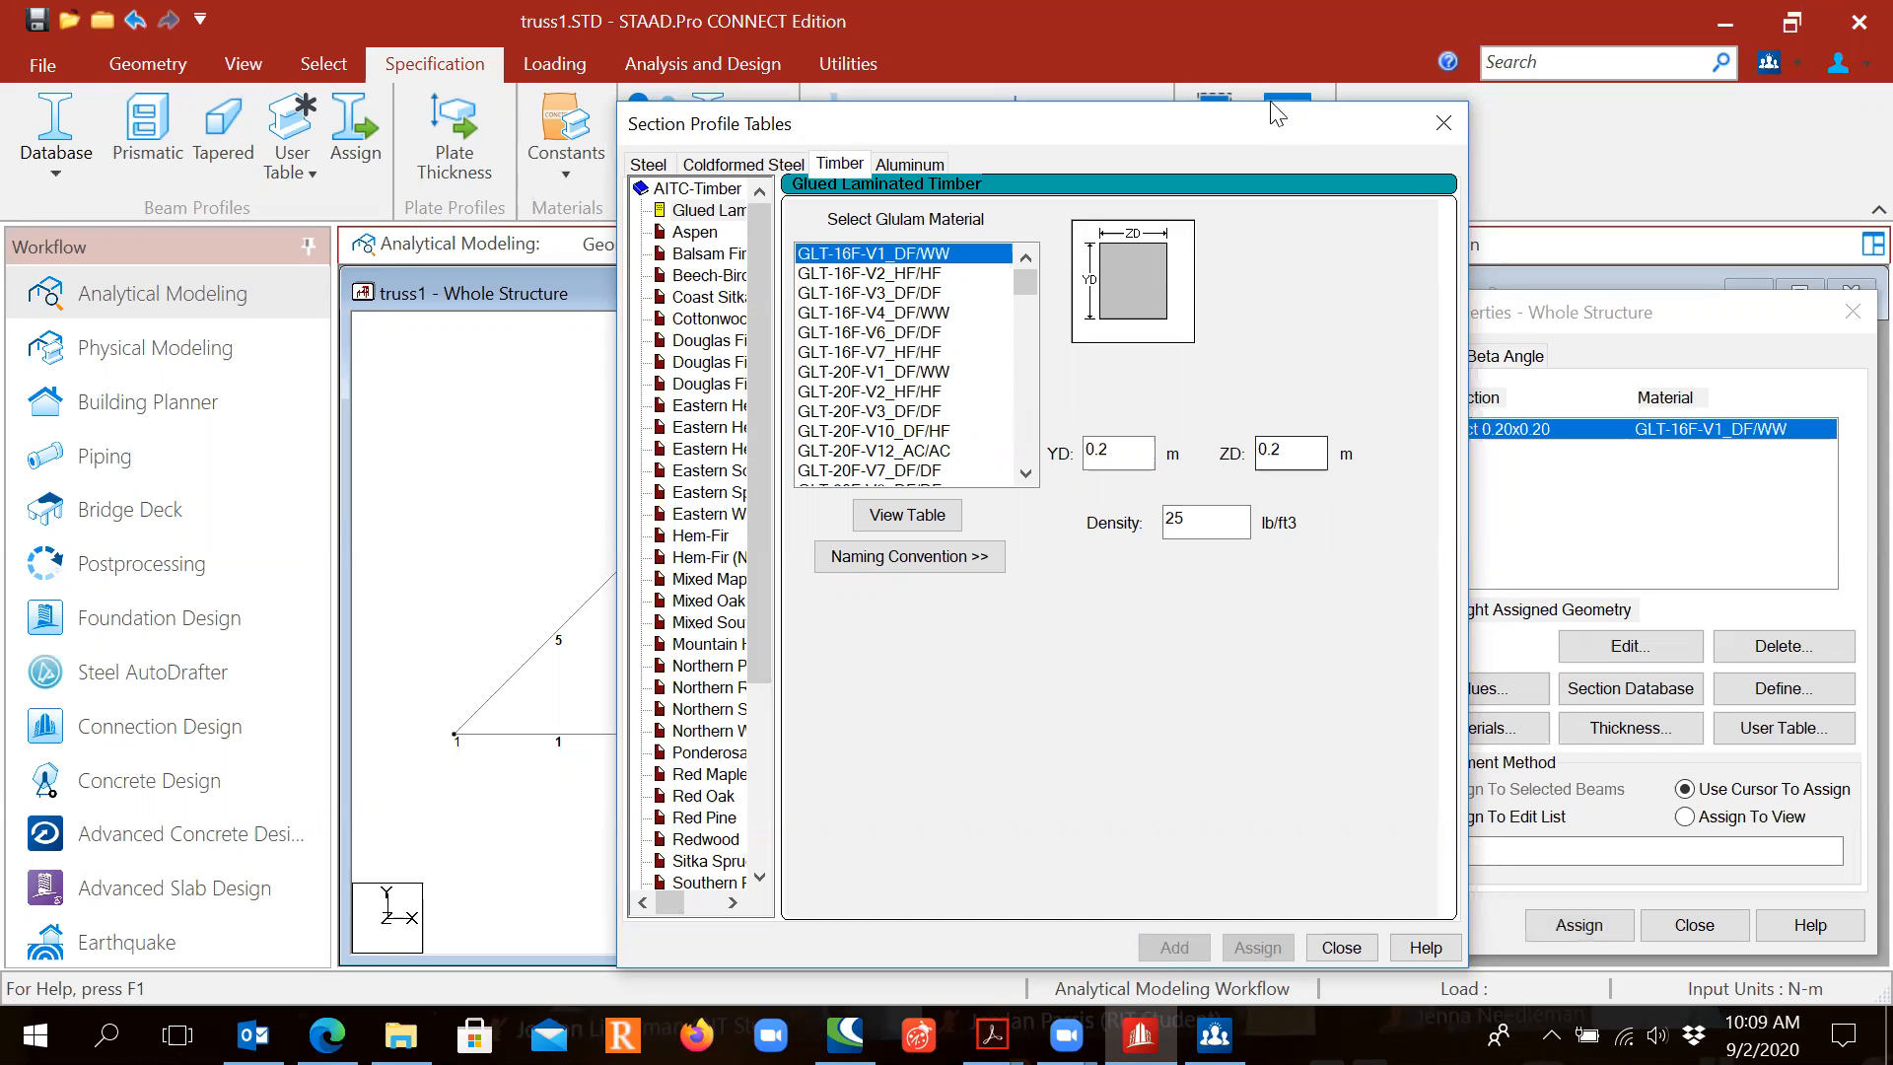
{"action": "left_click_drag", "start_coordinate": [1256, 146], "coordinate": [1091, 181]}
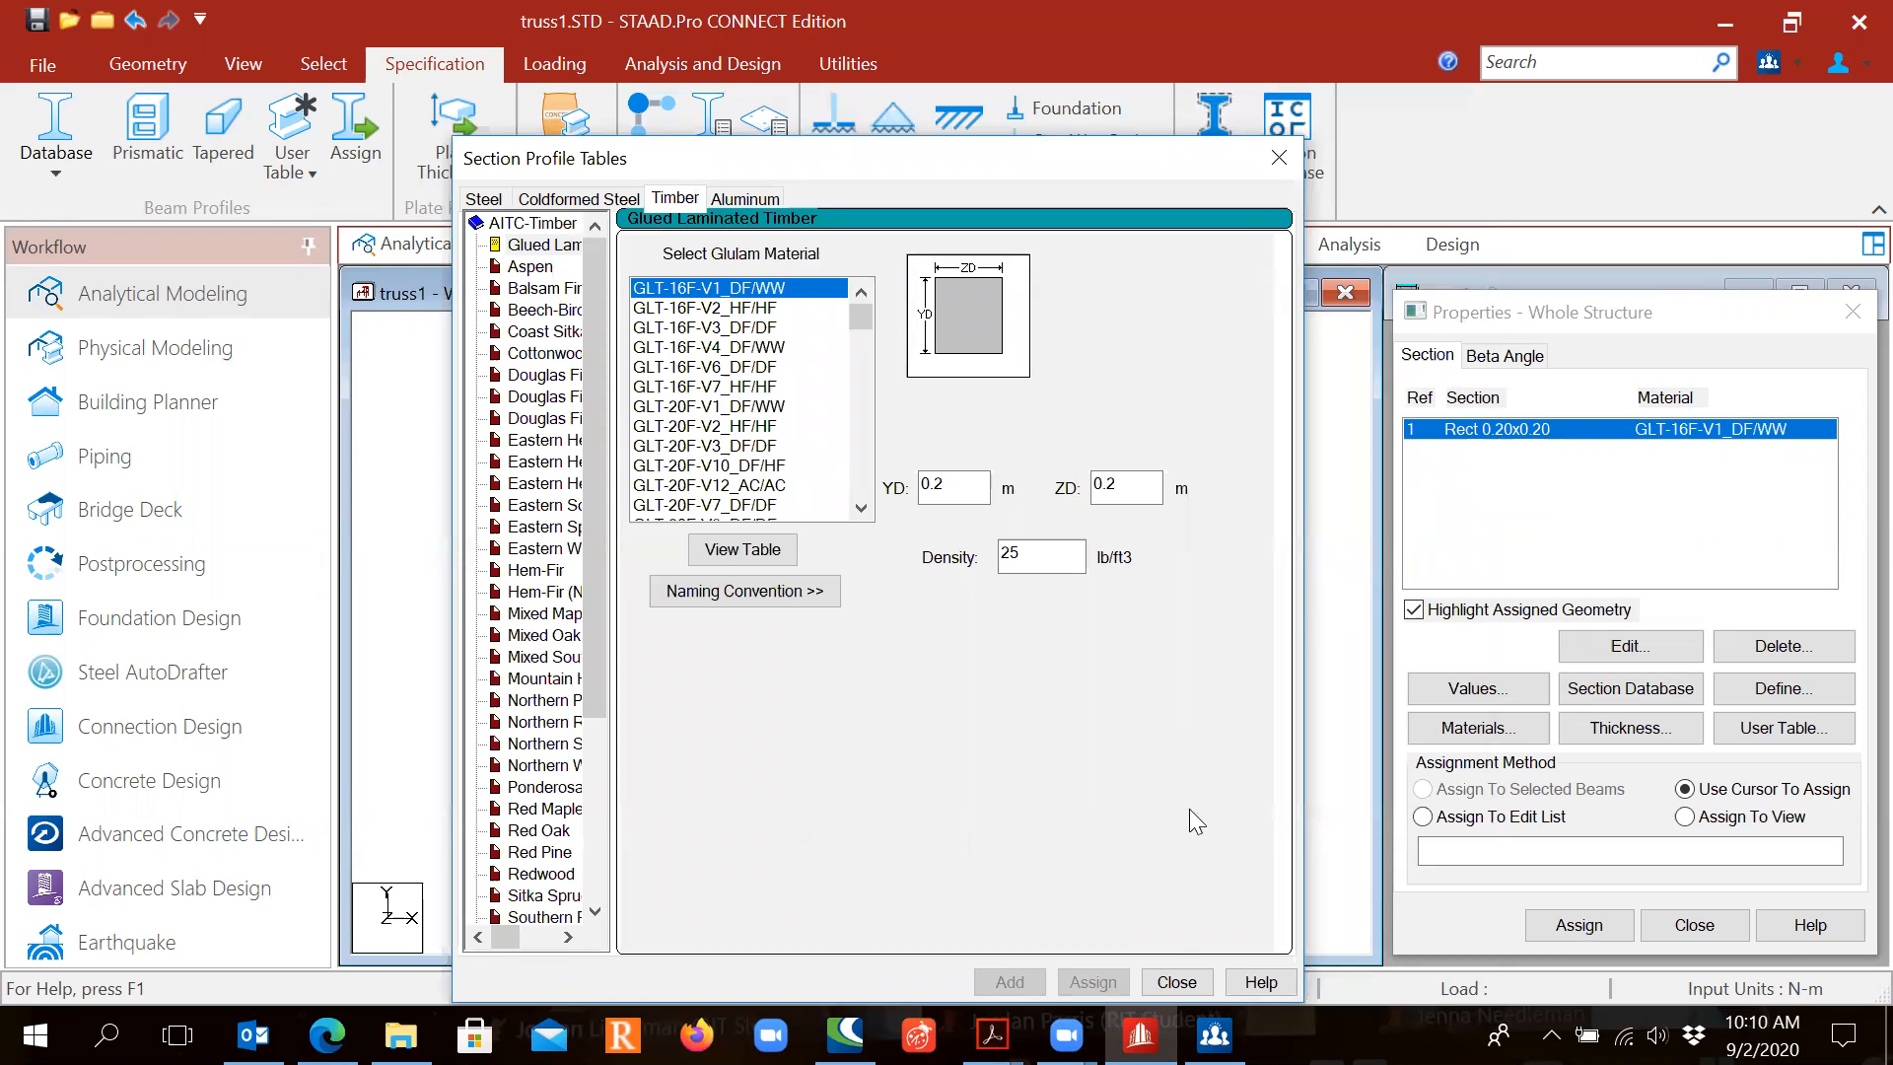
Step: Assign section R1 (Rect 0.20x0.20 glulam) to all thirteen truss members in view
{"action": "left_click", "coordinate": [1176, 982]}
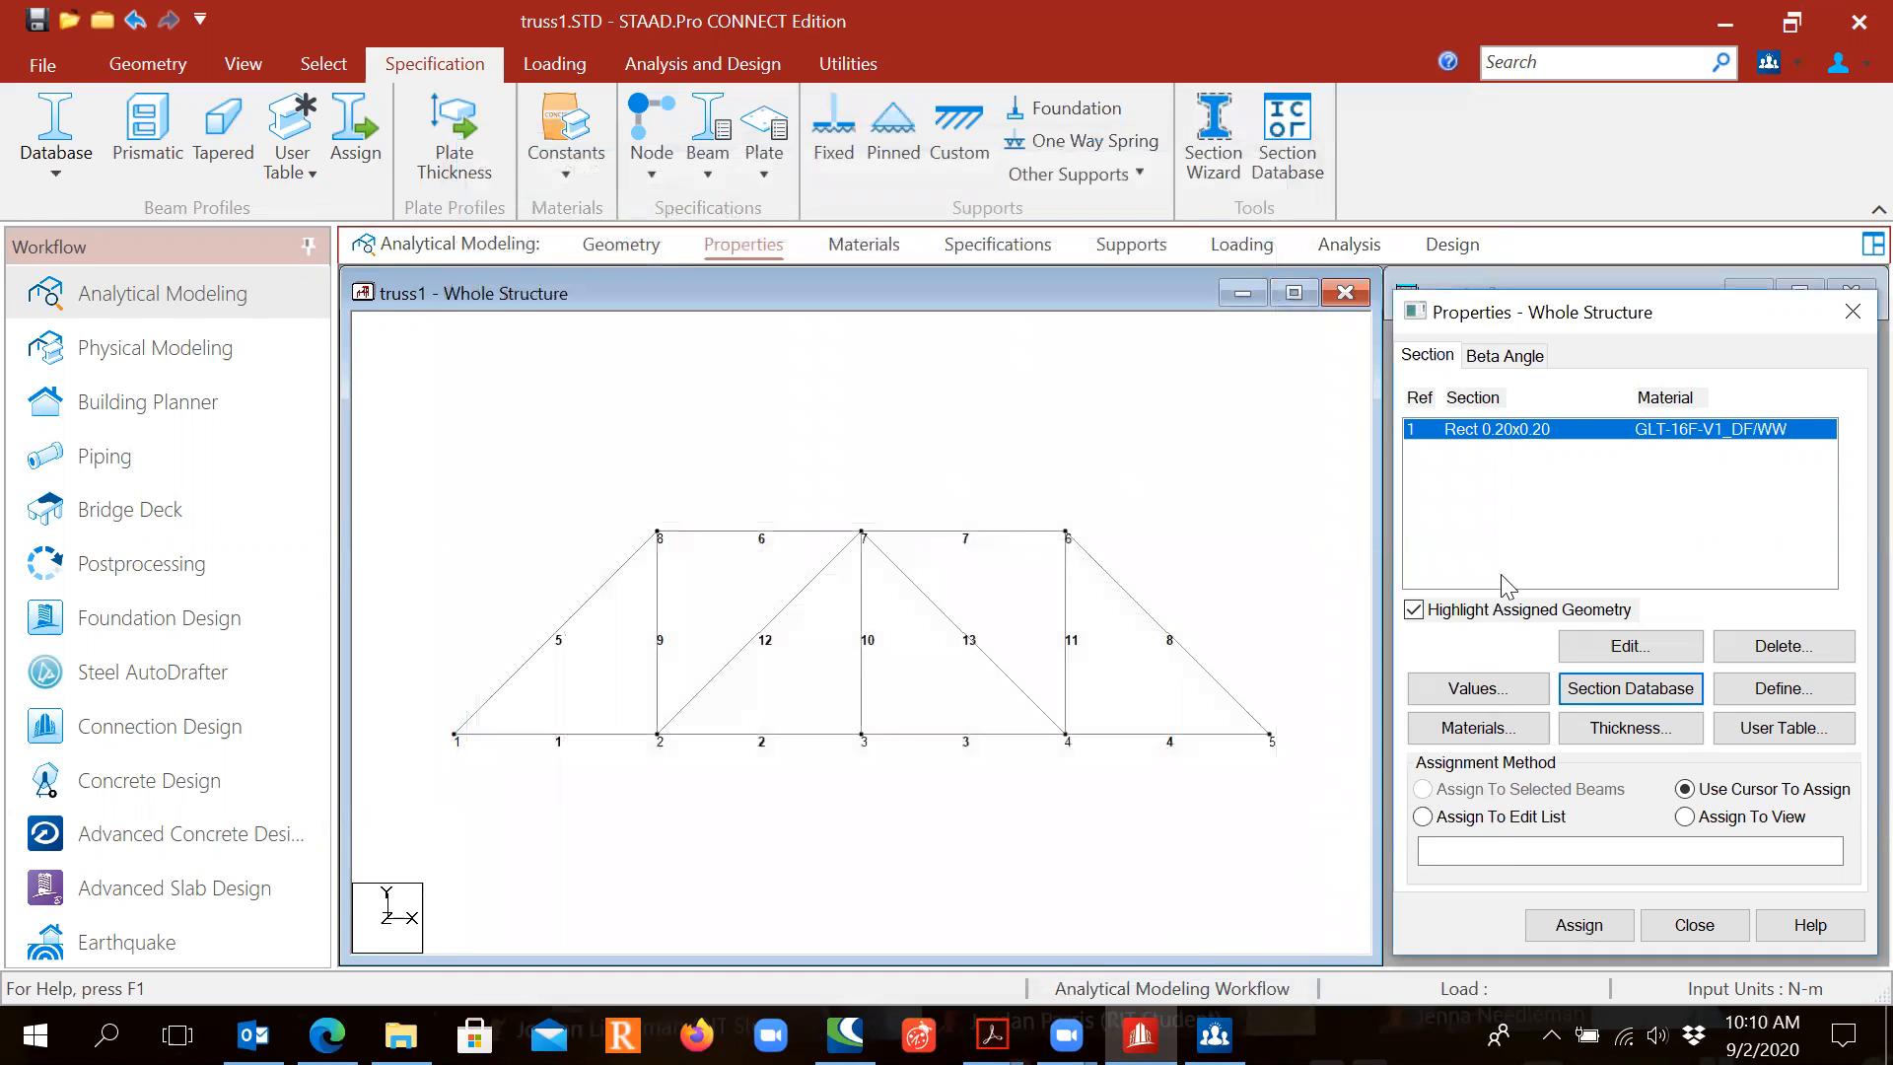
{"action": "left_click", "coordinate": [1493, 432]}
{"action": "key", "text": "ctrl"}
{"action": "left_click", "coordinate": [1684, 820]}
{"action": "left_click", "coordinate": [1578, 926]}
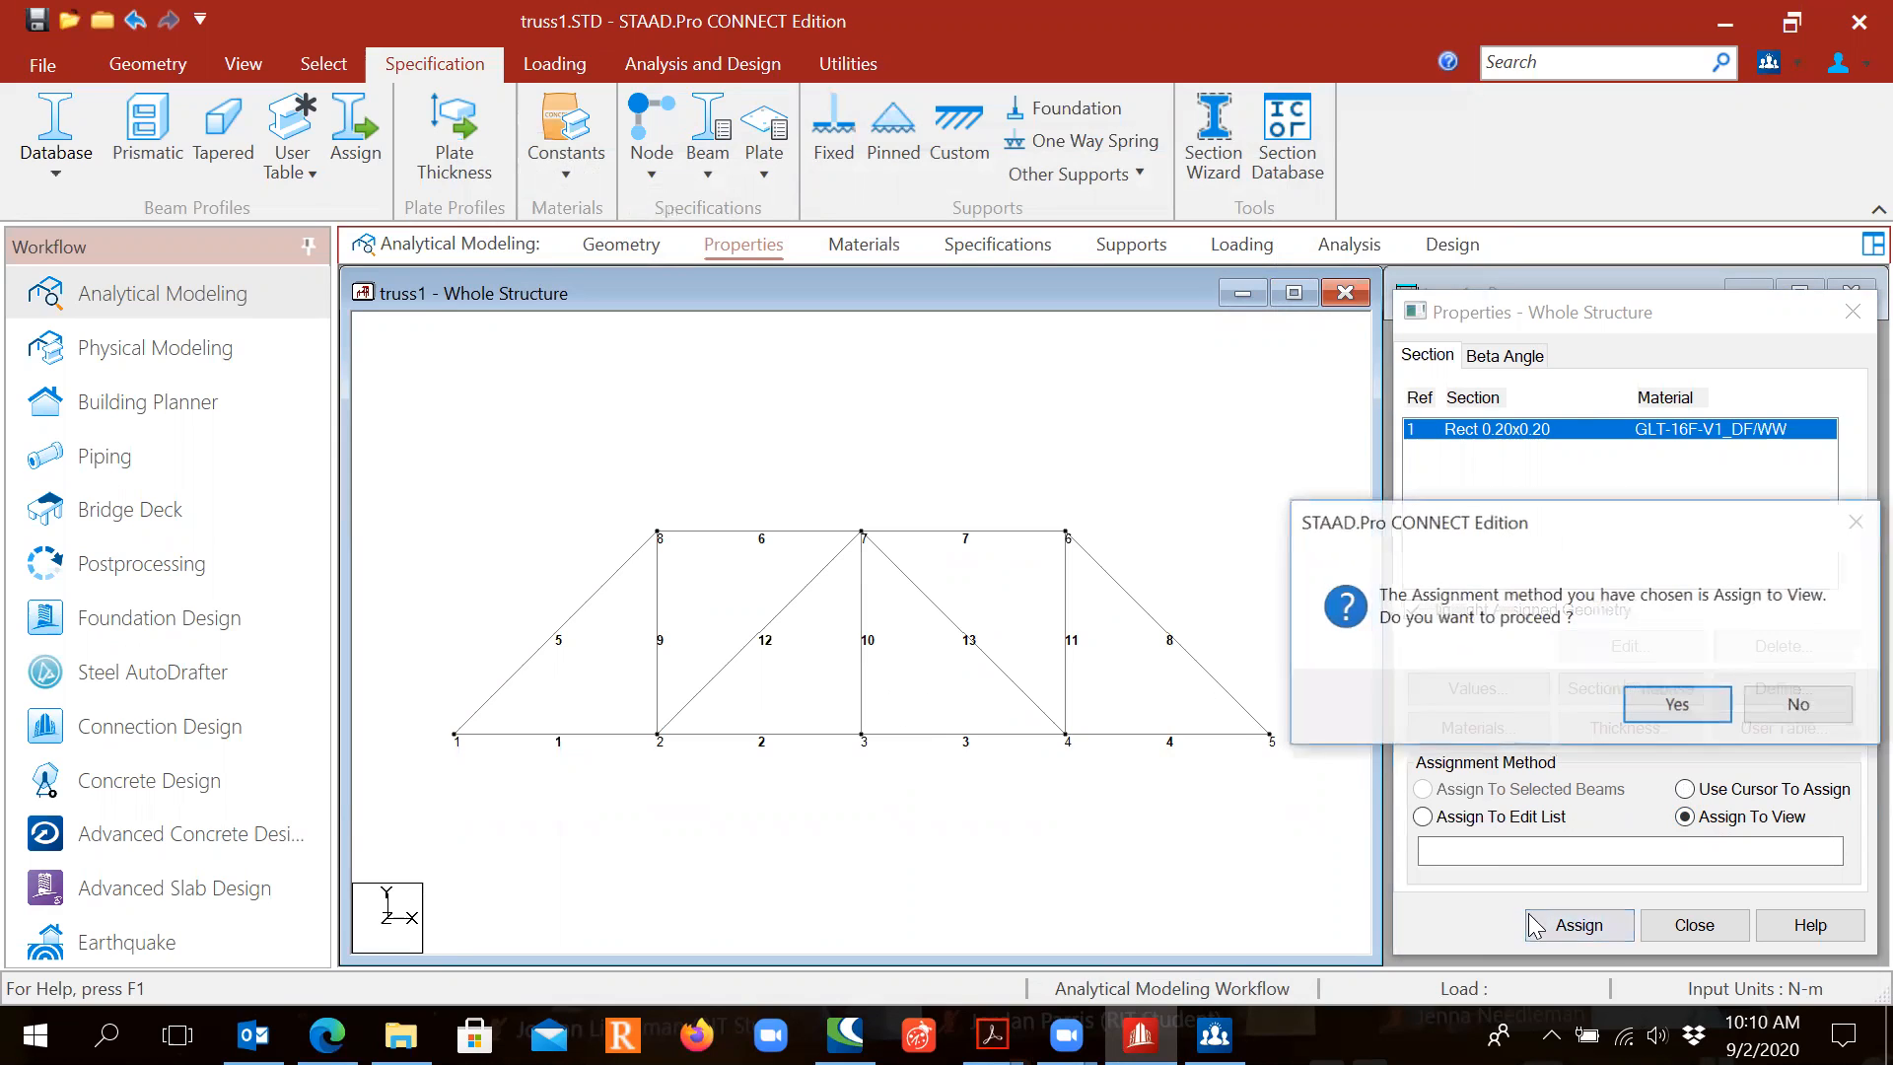
{"action": "left_click", "coordinate": [1679, 706]}
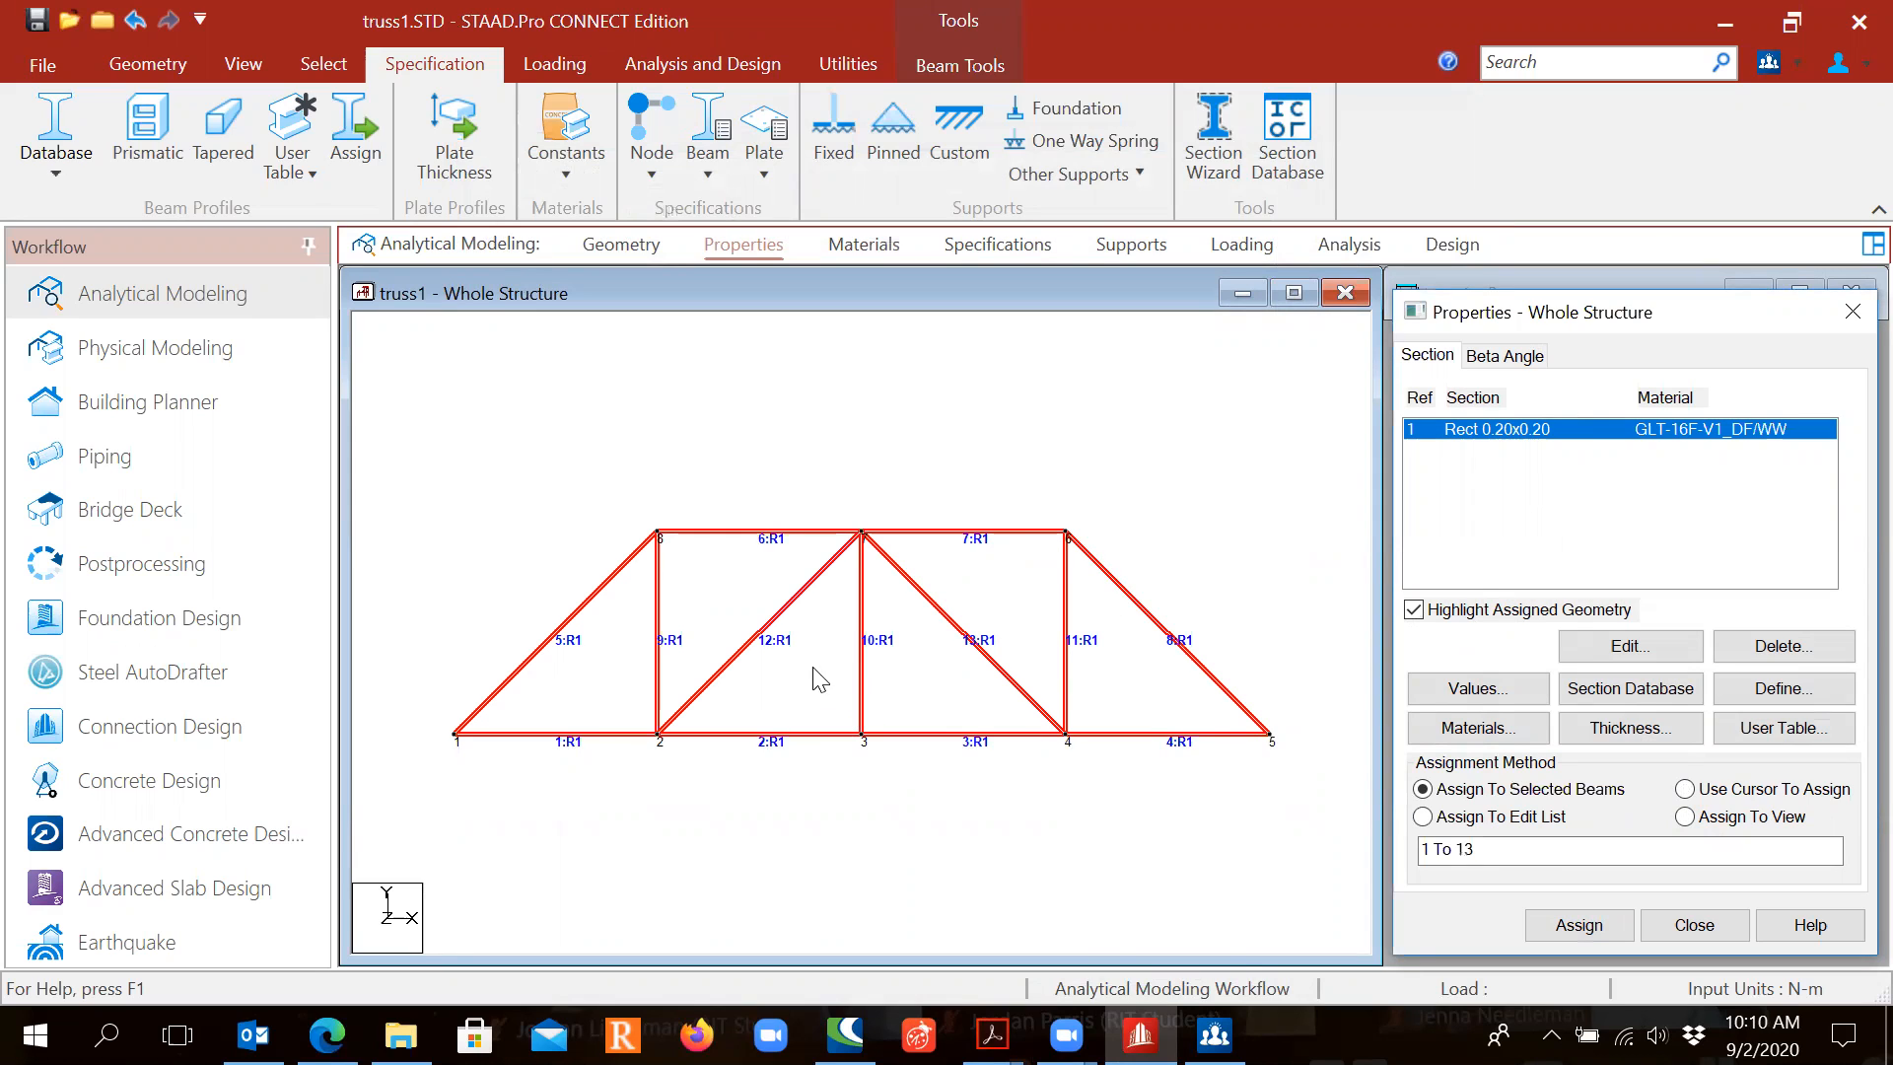
{"action": "key", "text": "ctrl"}
{"action": "key", "text": "ctrl"}
{"action": "left_click", "coordinate": [786, 653]}
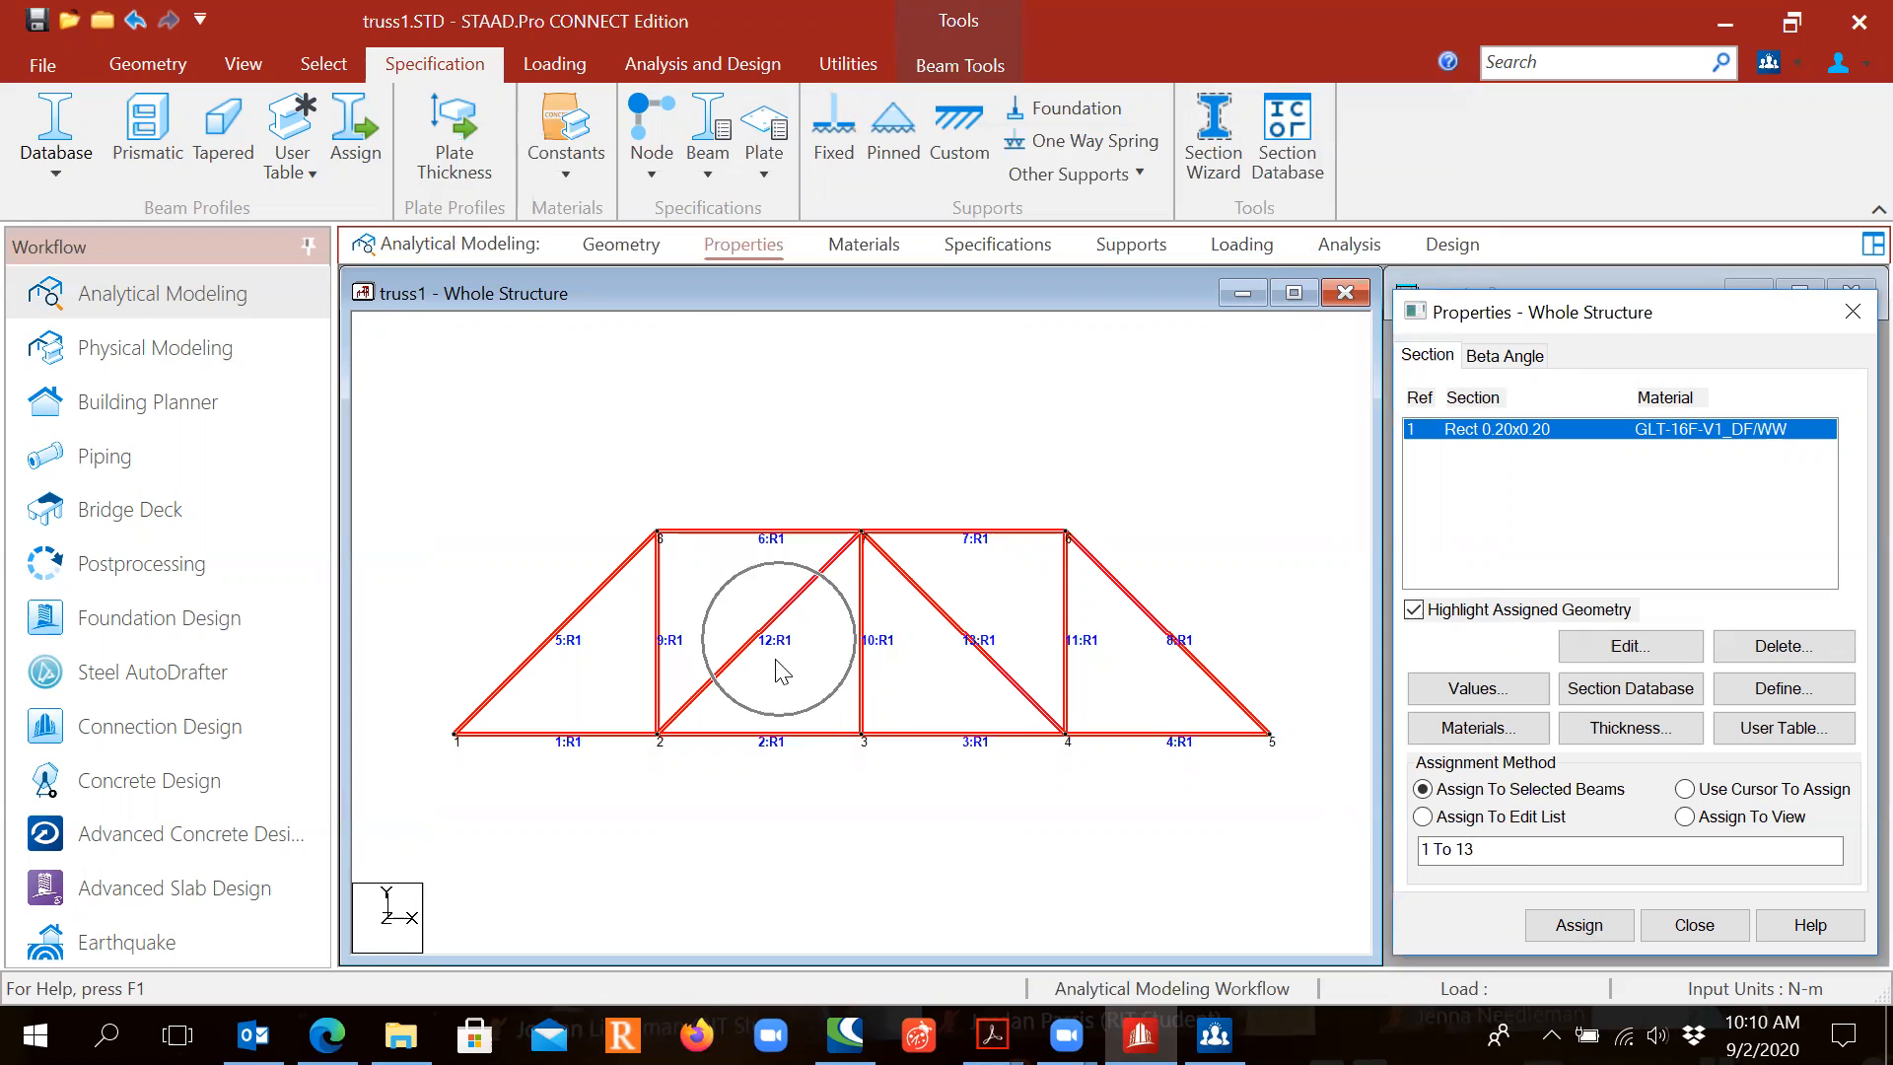
{"action": "left_click", "coordinate": [922, 849]}
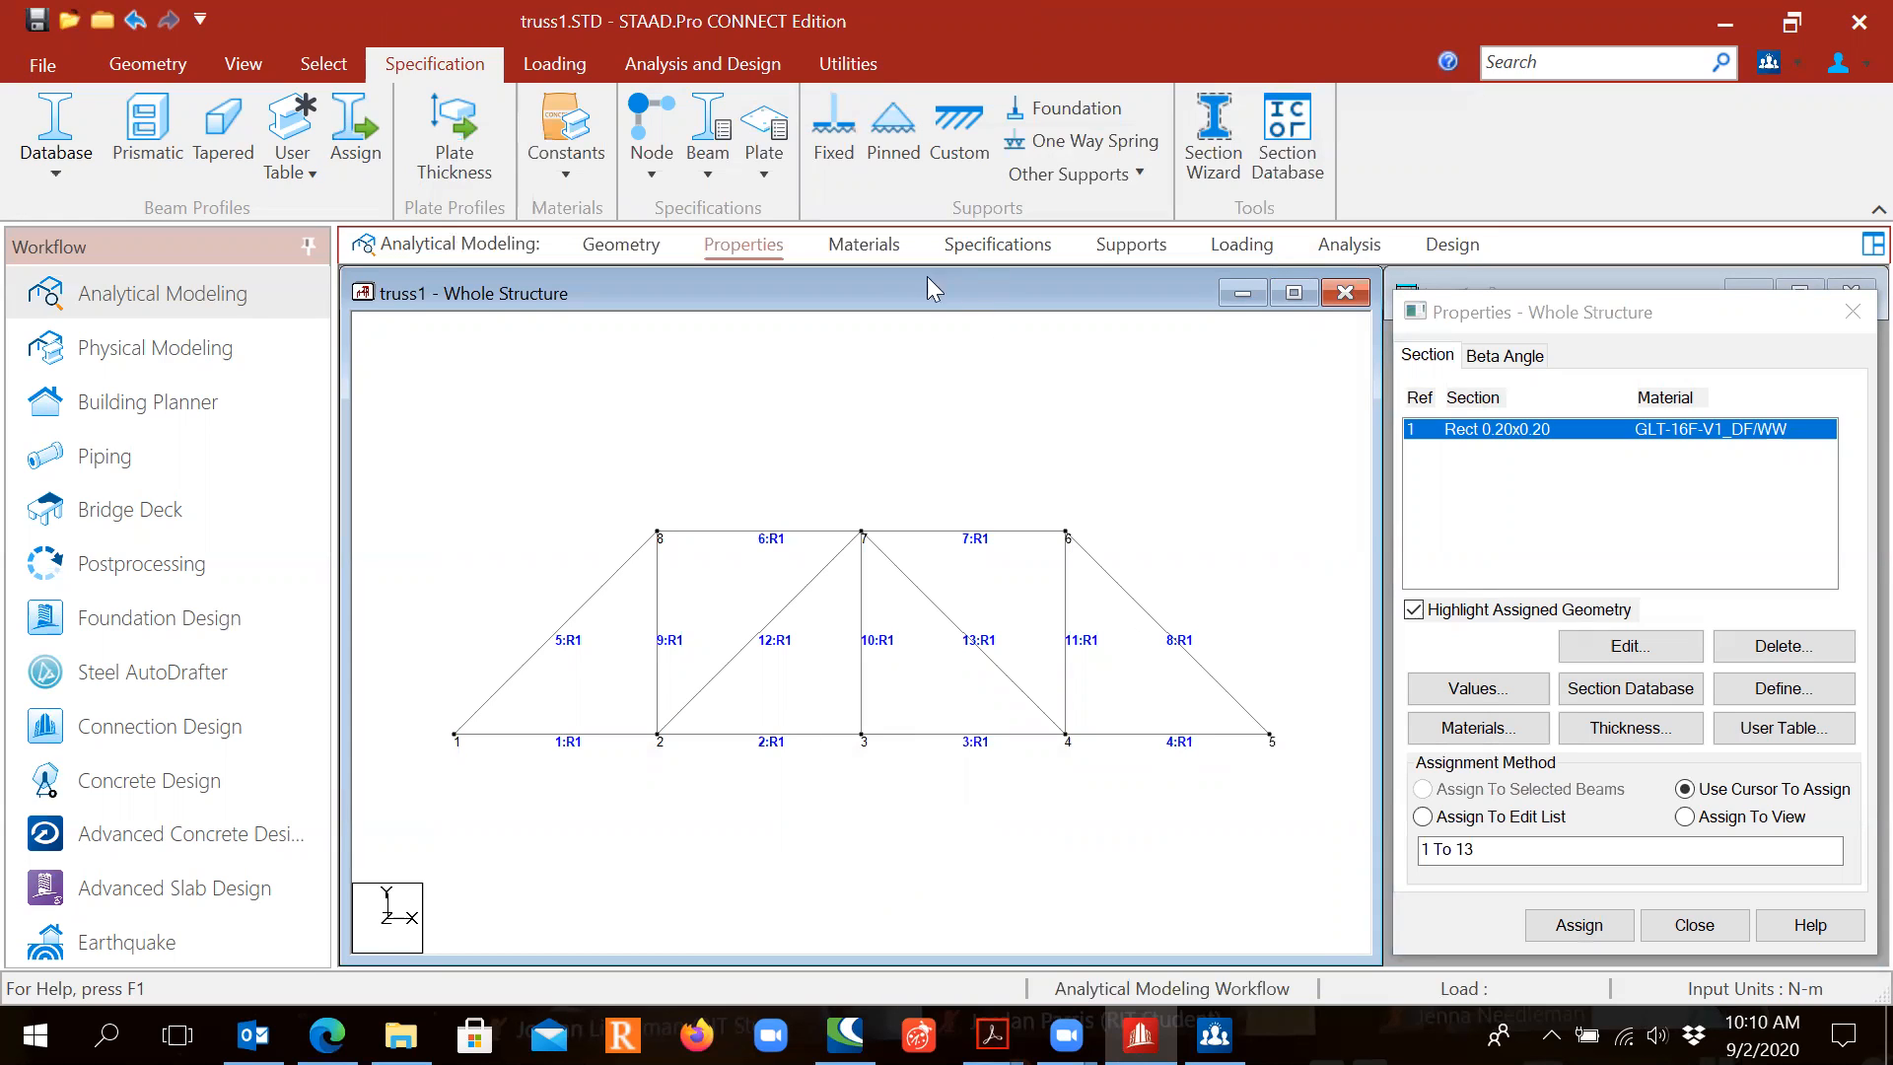
{"action": "left_click", "coordinate": [868, 254]}
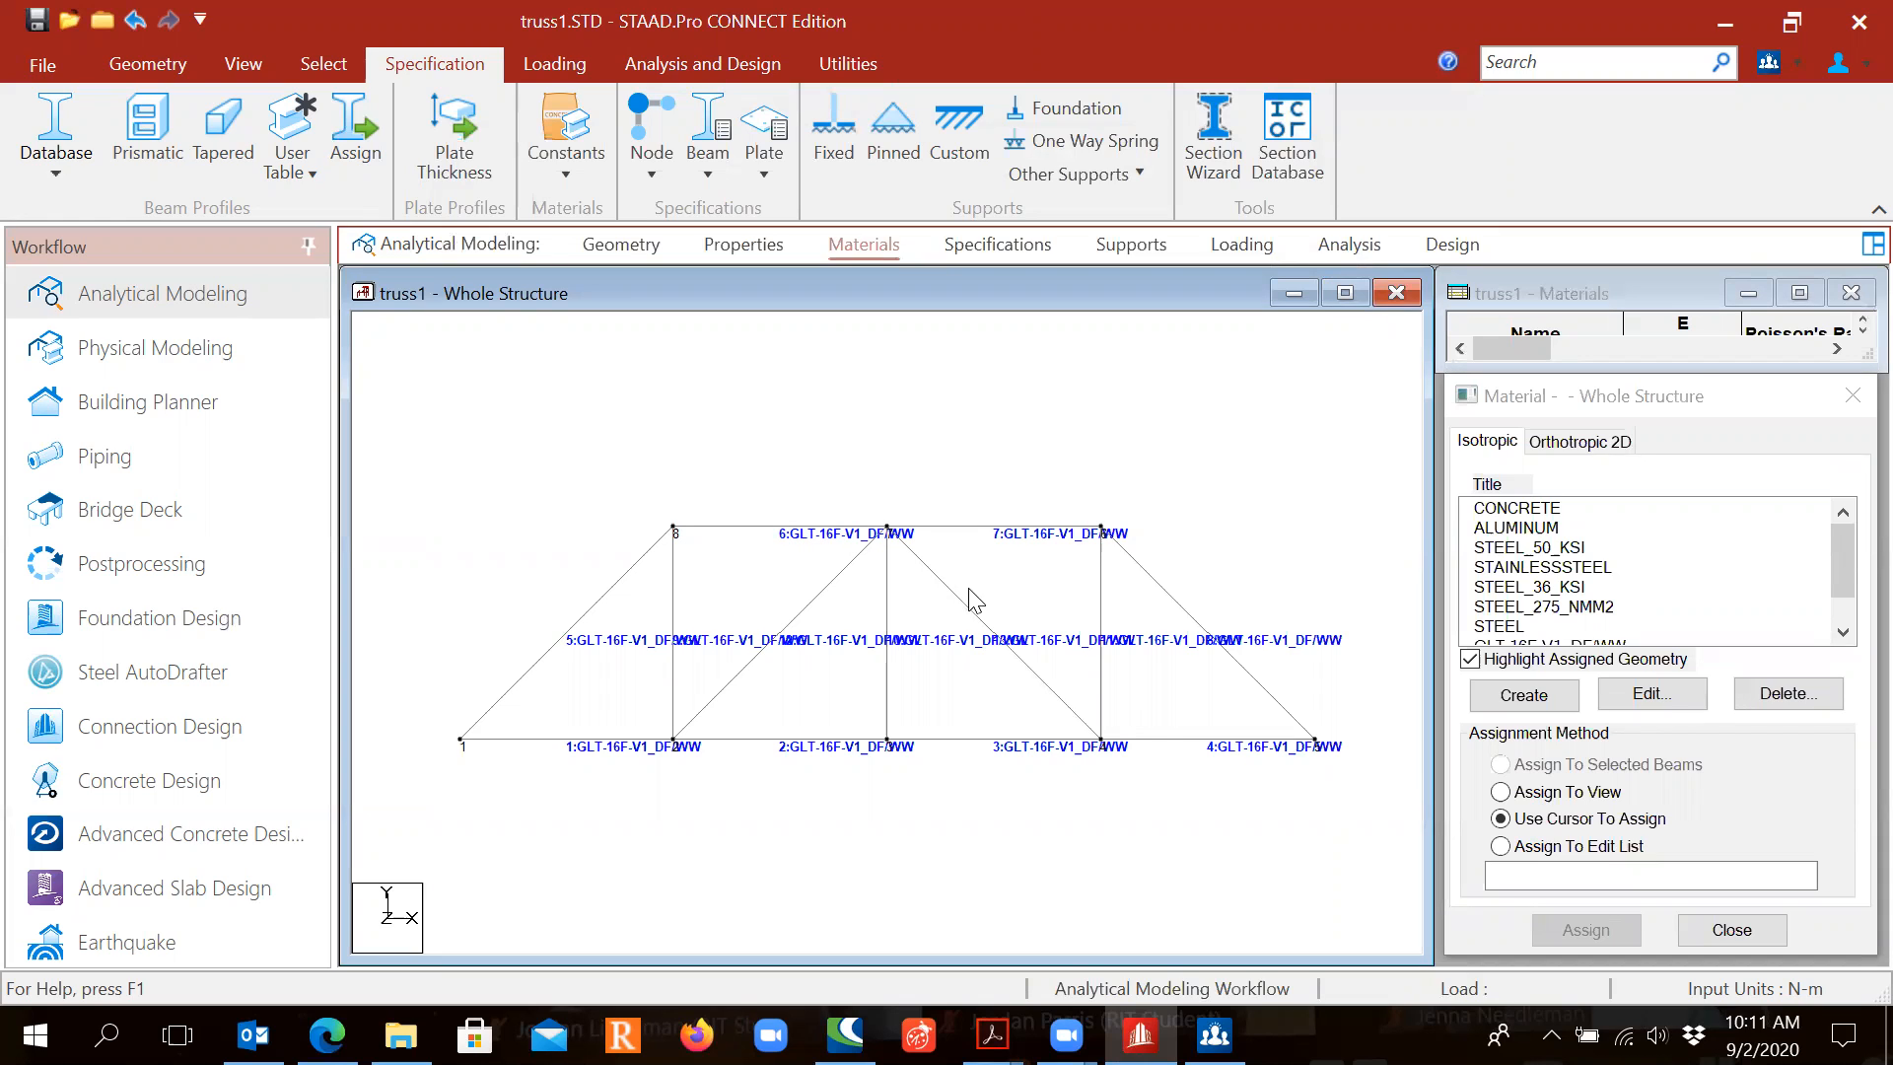
{"action": "key", "text": "ctrl"}
{"action": "key", "text": "ctrl"}
Step: Open the whole-structure Specifications panel and float it over the model view
{"action": "left_click", "coordinate": [1008, 246]}
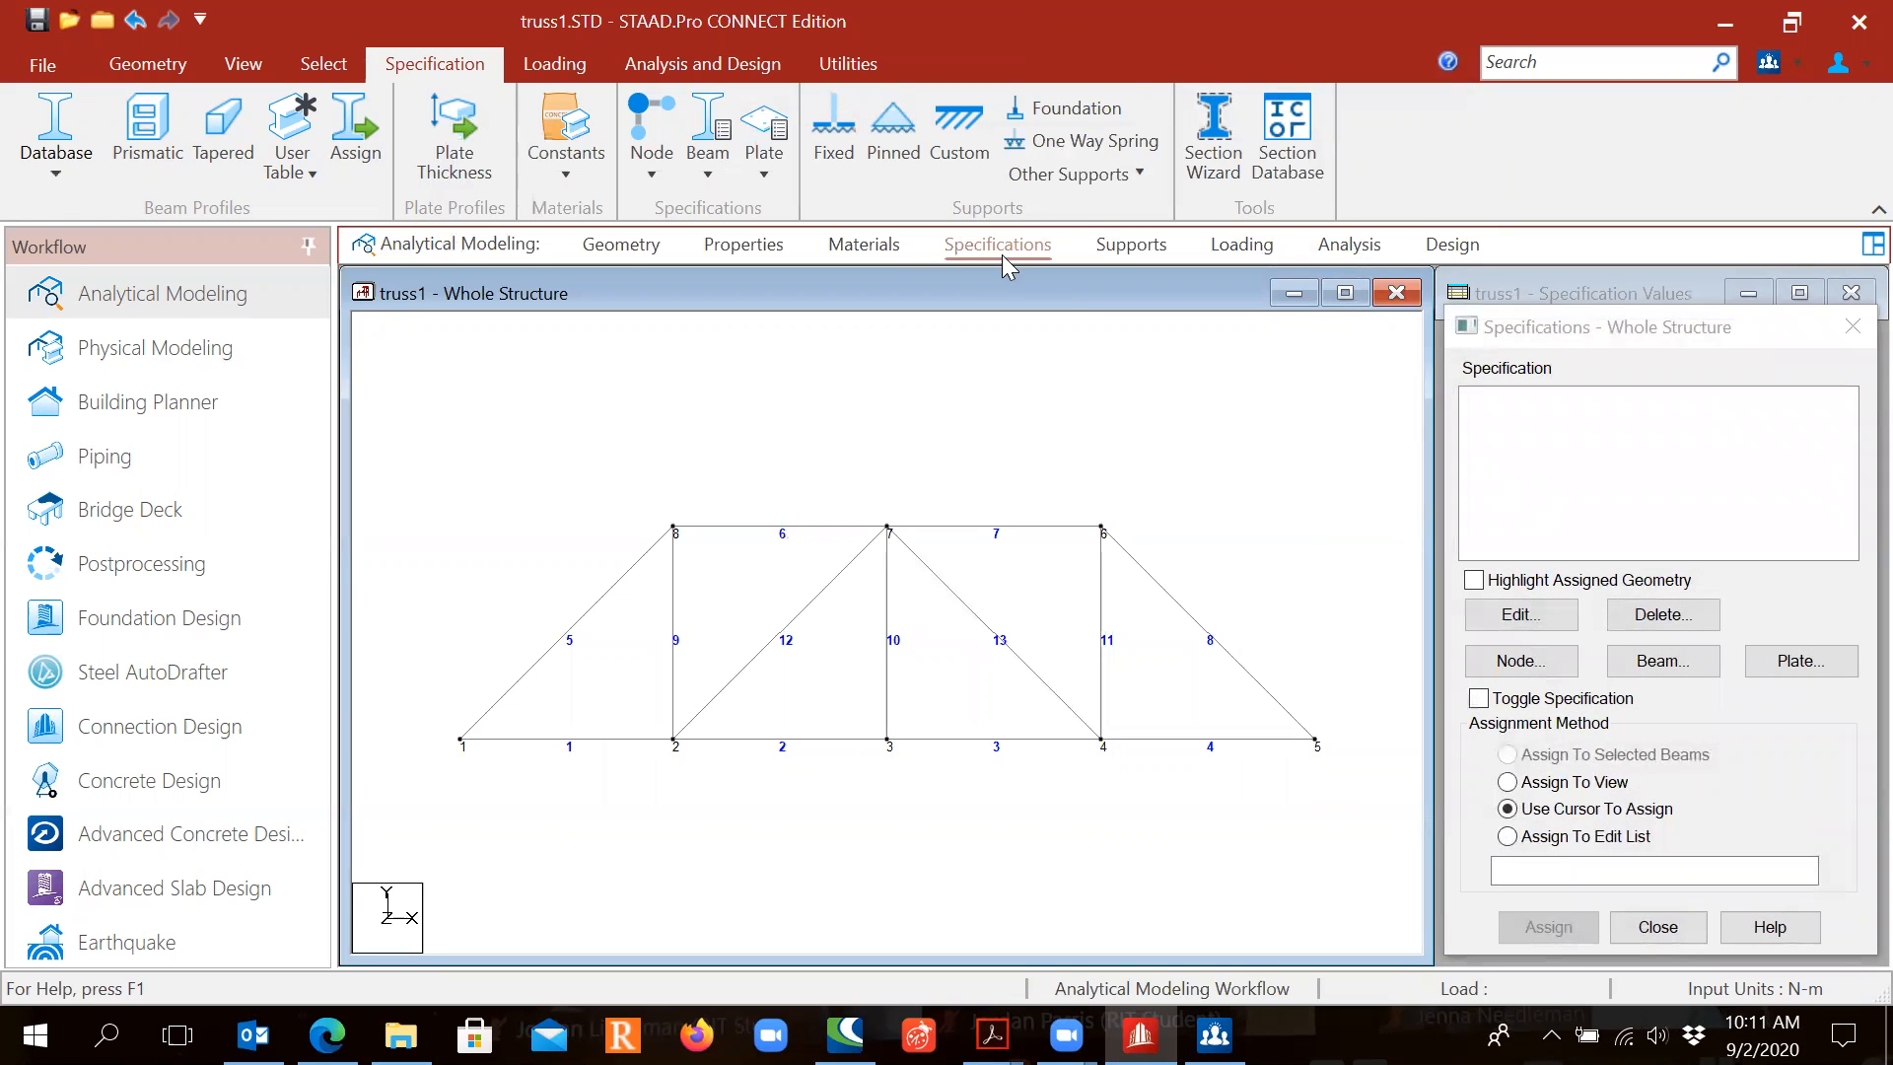
{"action": "left_click", "coordinate": [1597, 331]}
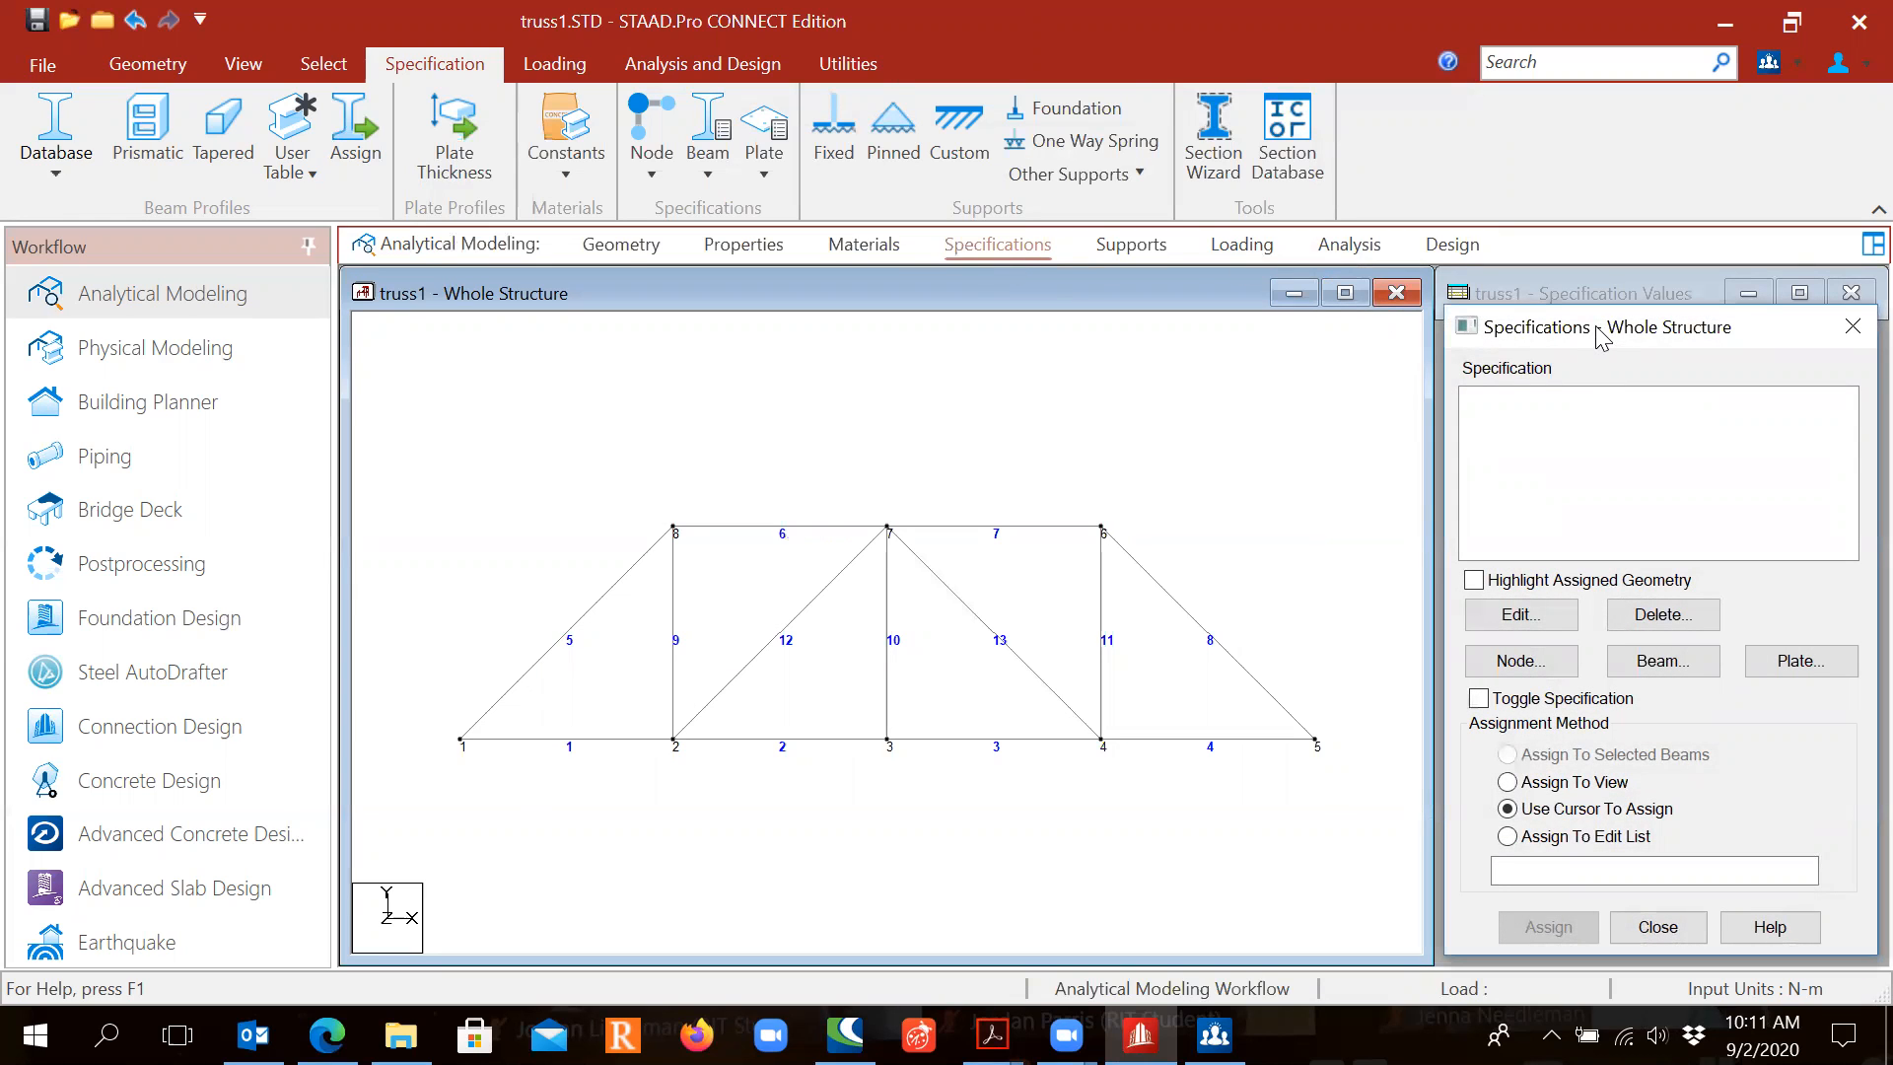
{"action": "left_click_drag", "start_coordinate": [1599, 337], "coordinate": [1584, 284]}
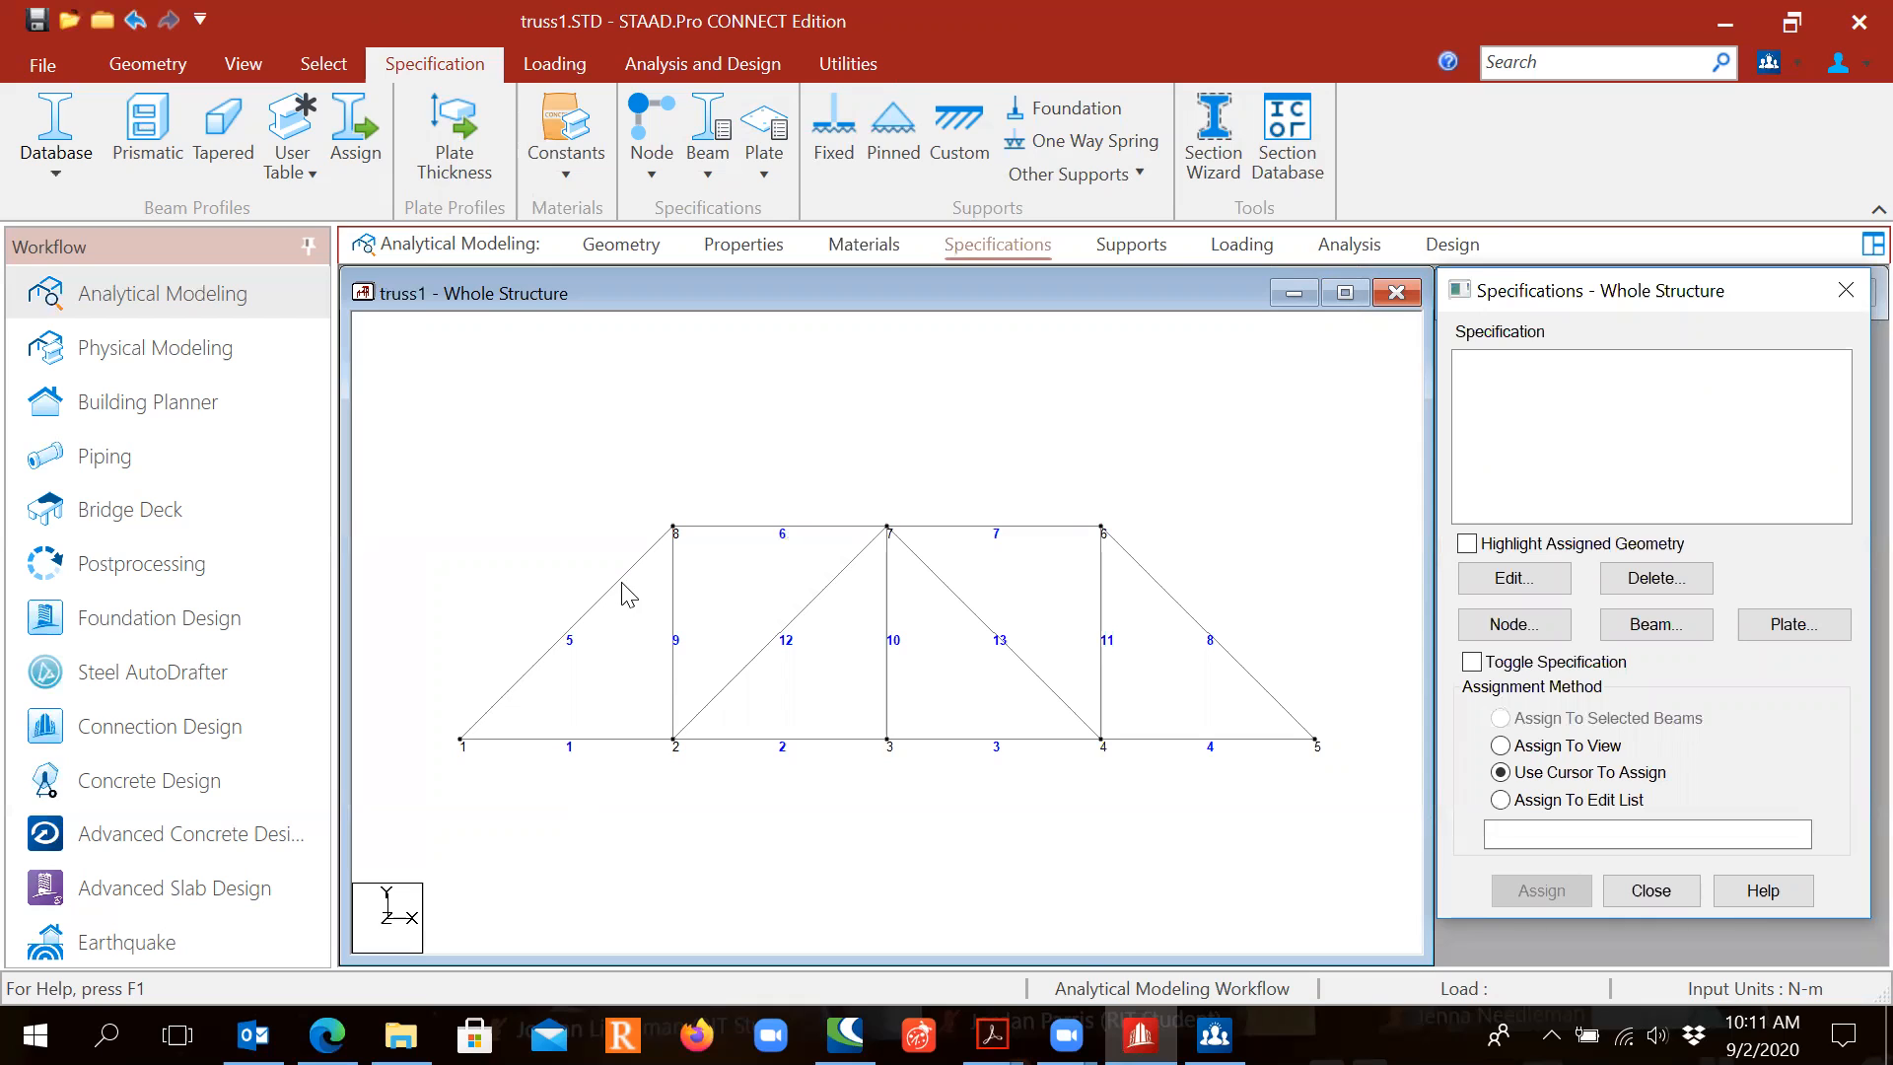
Step: Add a MEMBER TRUSS specification from the Member Specification dialog's Truss tab
{"action": "left_click", "coordinate": [1645, 633]}
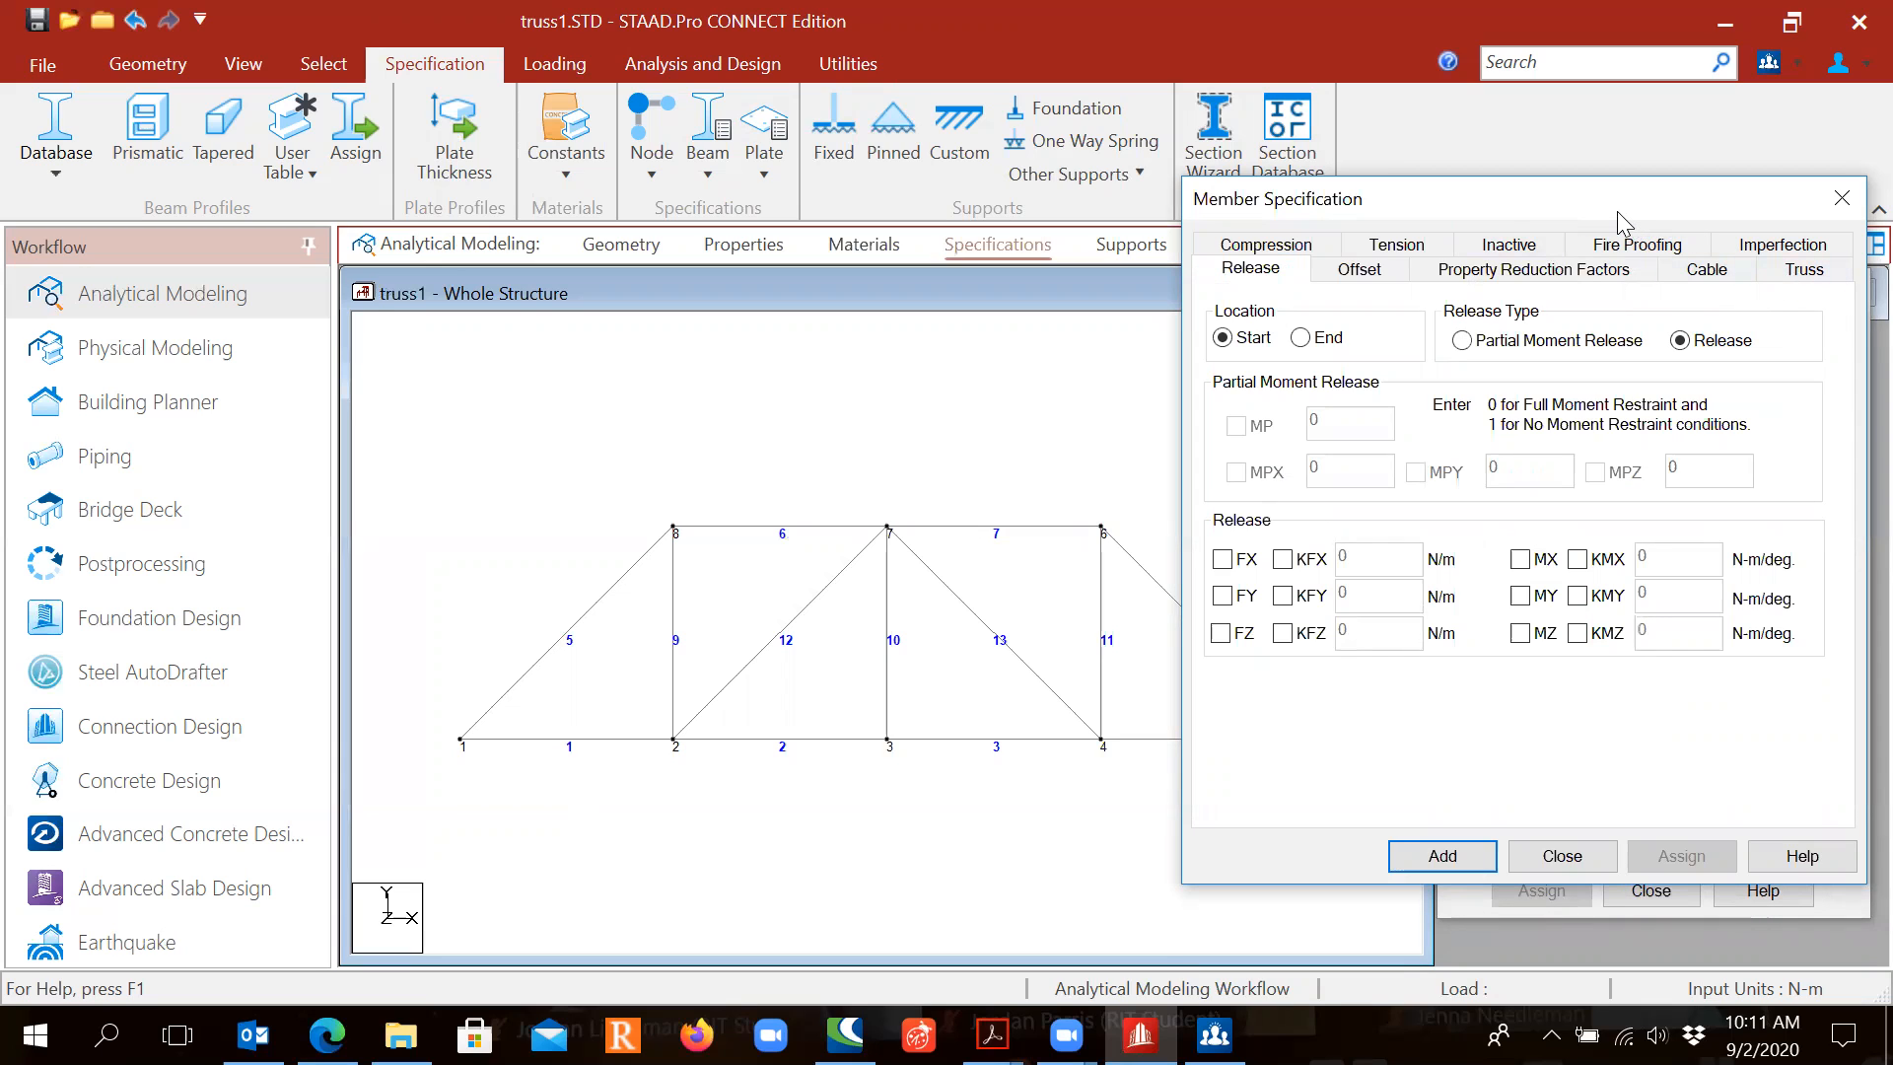
{"action": "left_click_drag", "start_coordinate": [1617, 211], "coordinate": [1111, 197]}
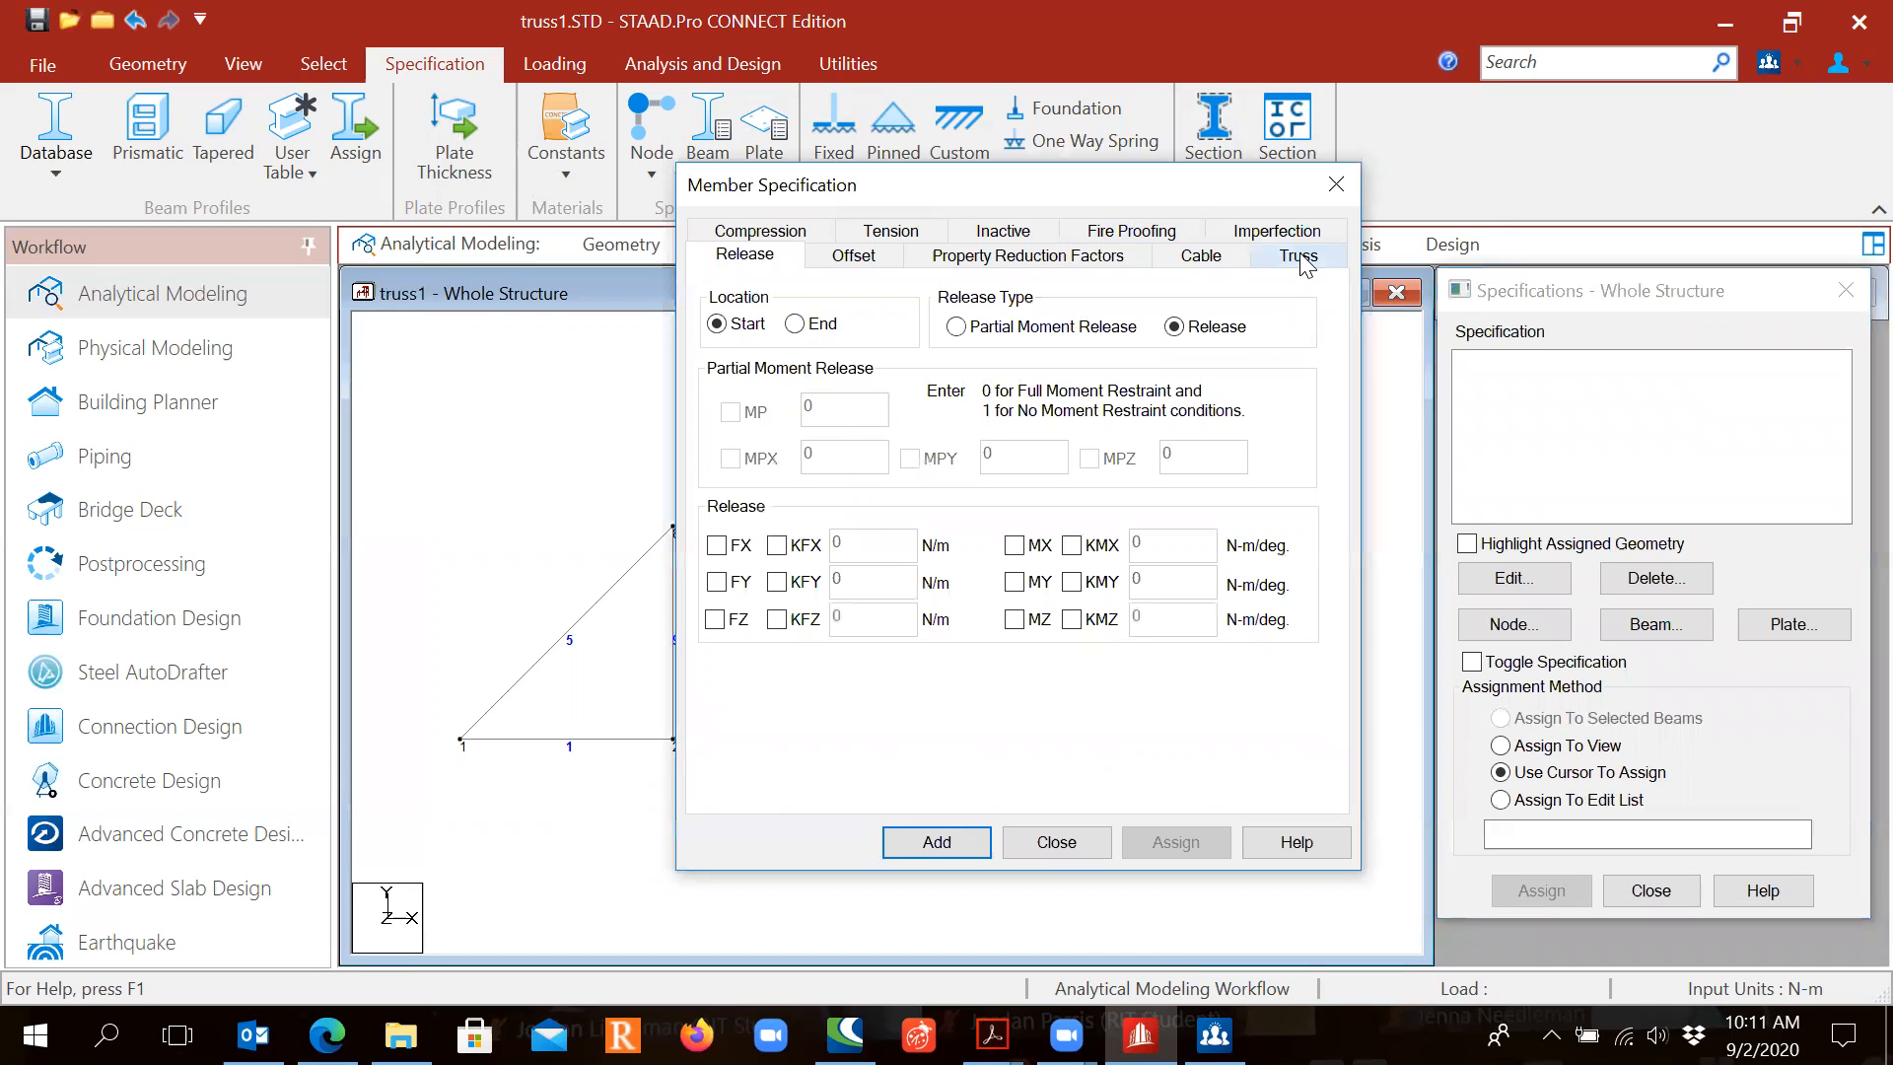
{"action": "left_click", "coordinate": [1299, 259]}
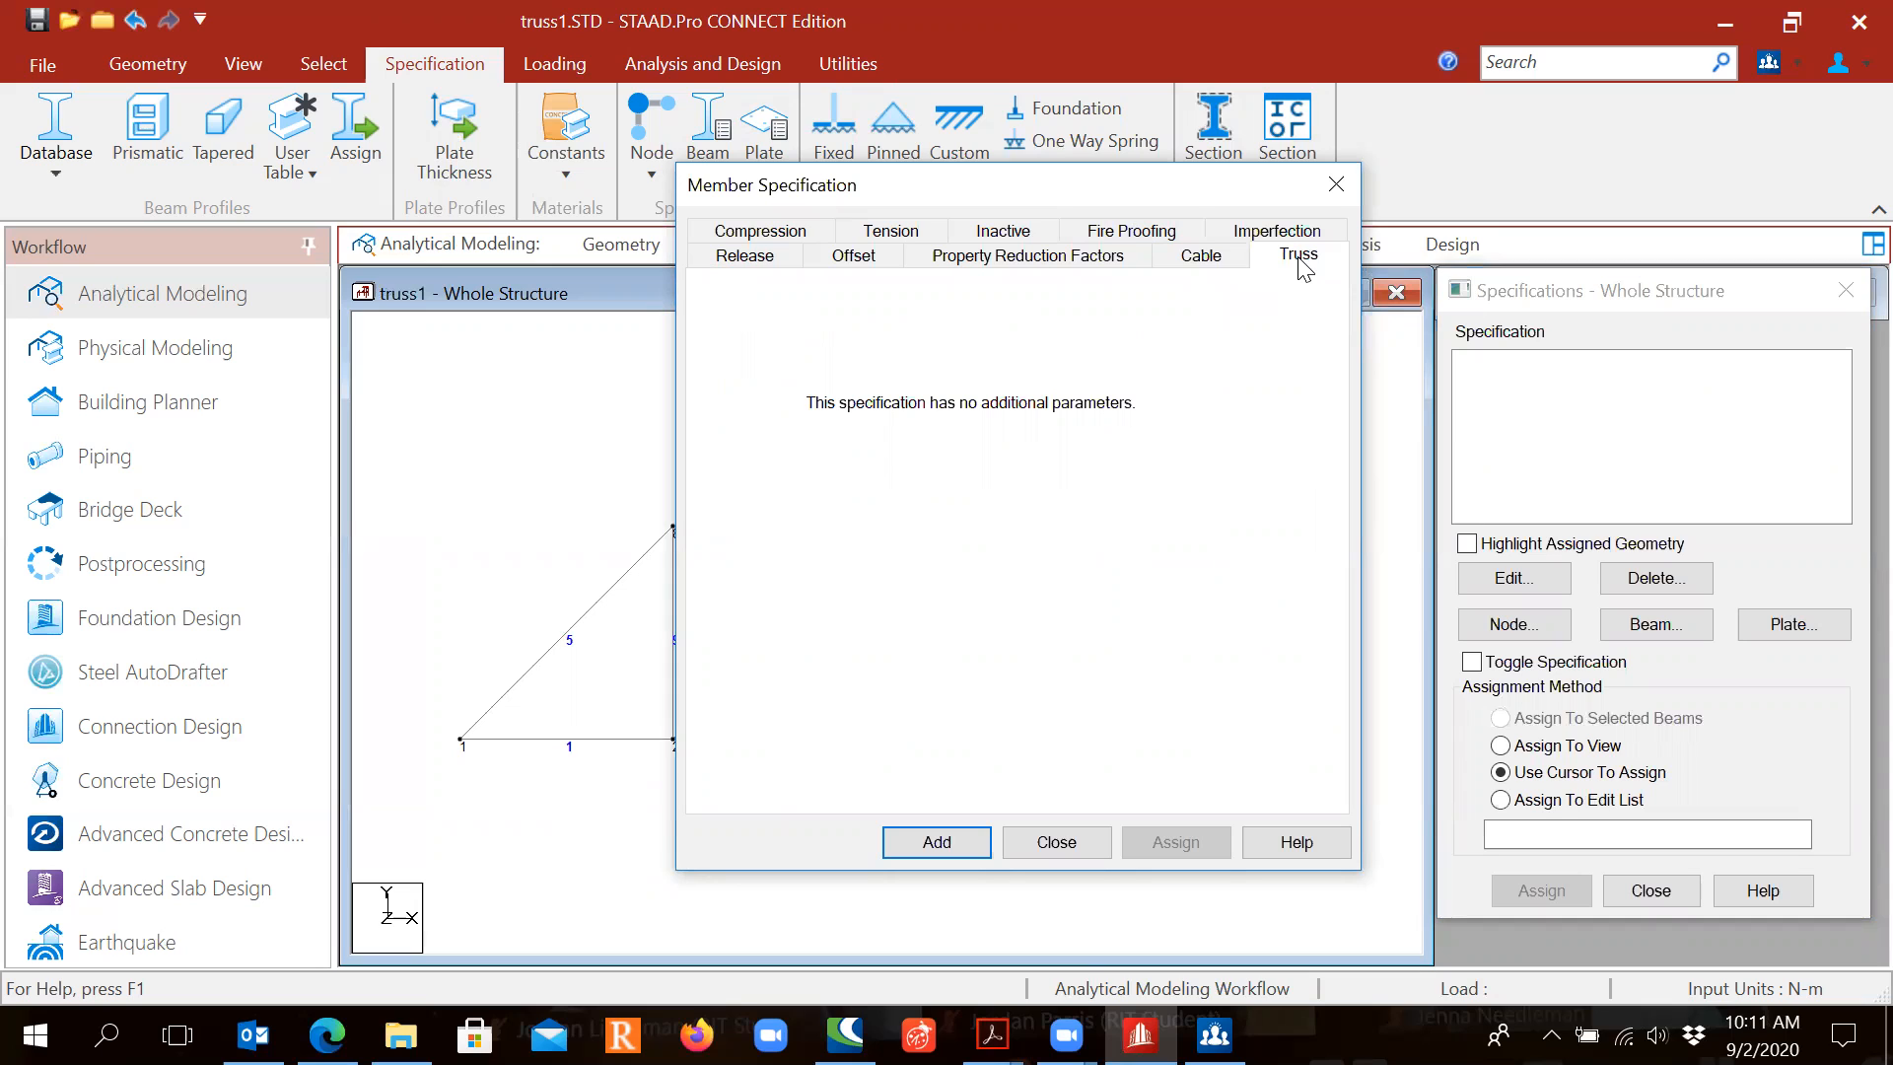
{"action": "left_click", "coordinate": [932, 850]}
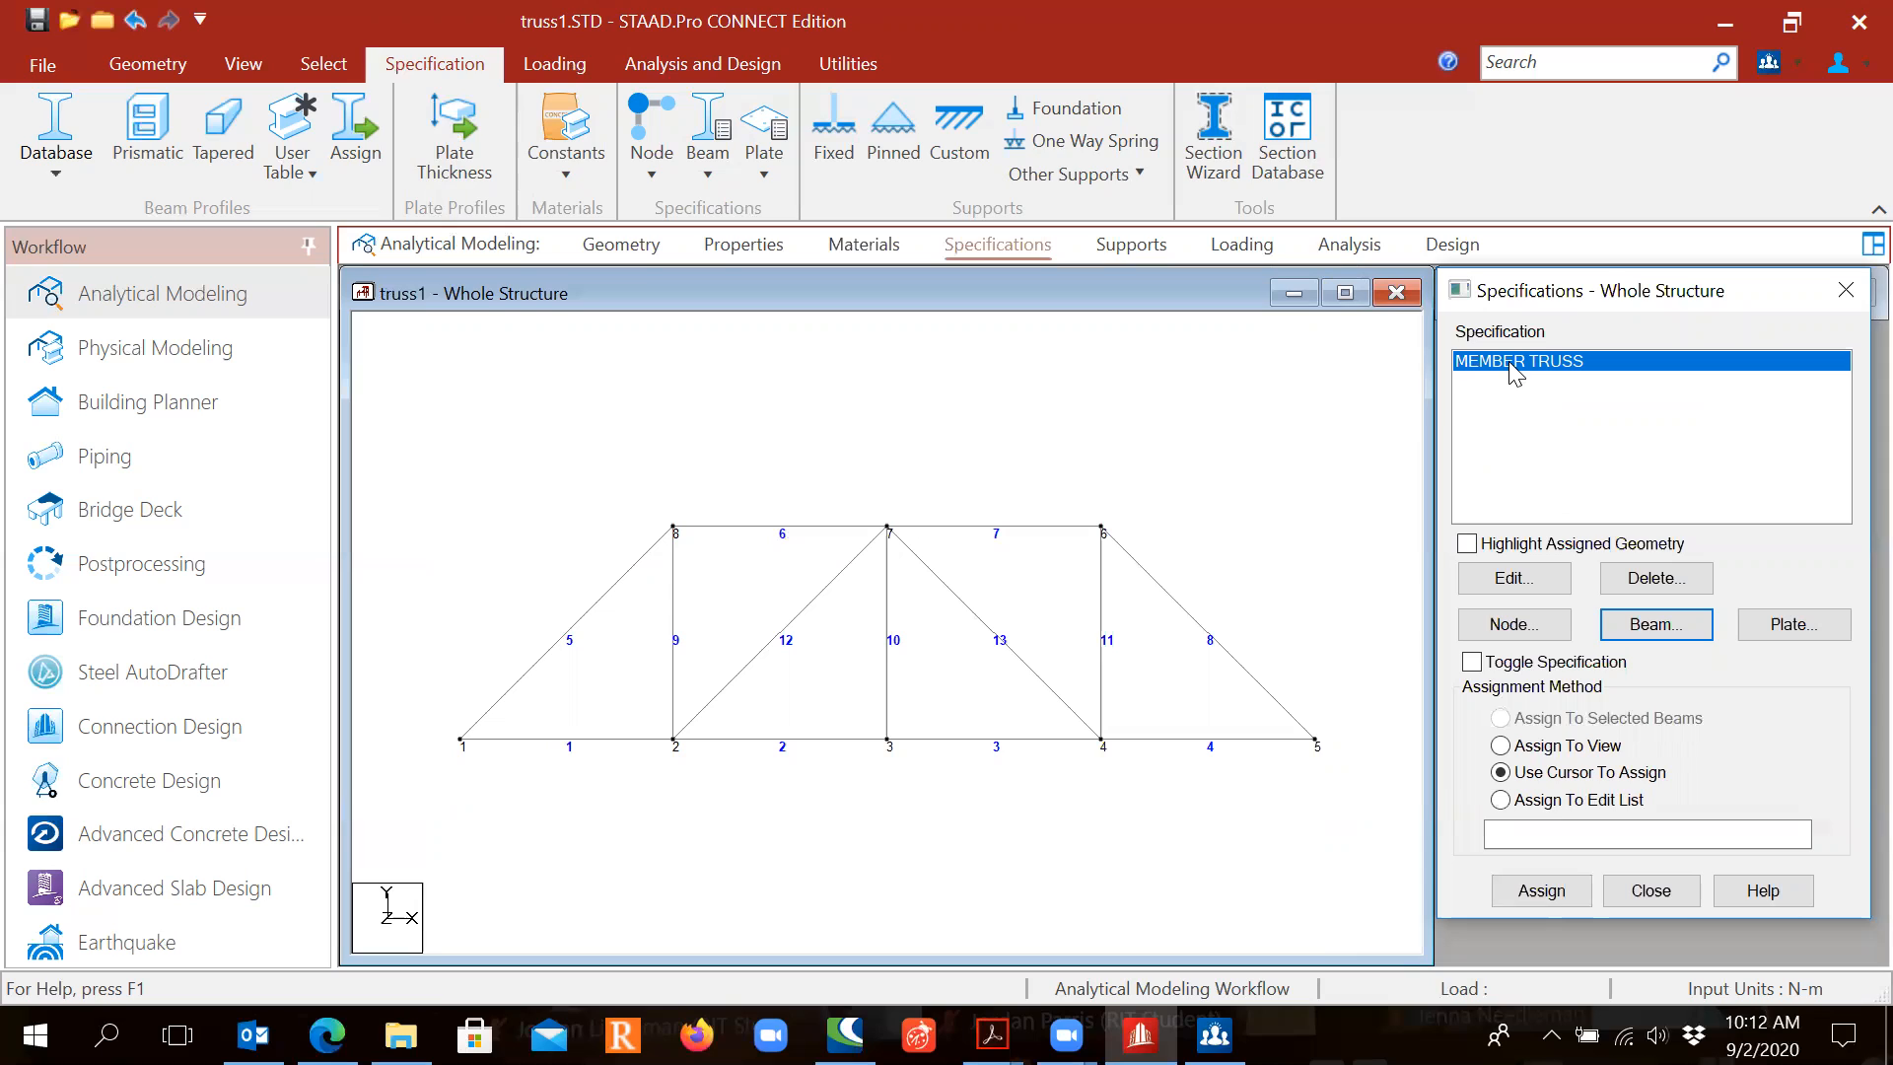
Step: Assign MEMBER TRUSS to all thirteen members in view
{"action": "left_click", "coordinate": [1501, 747]}
{"action": "left_click", "coordinate": [890, 753]}
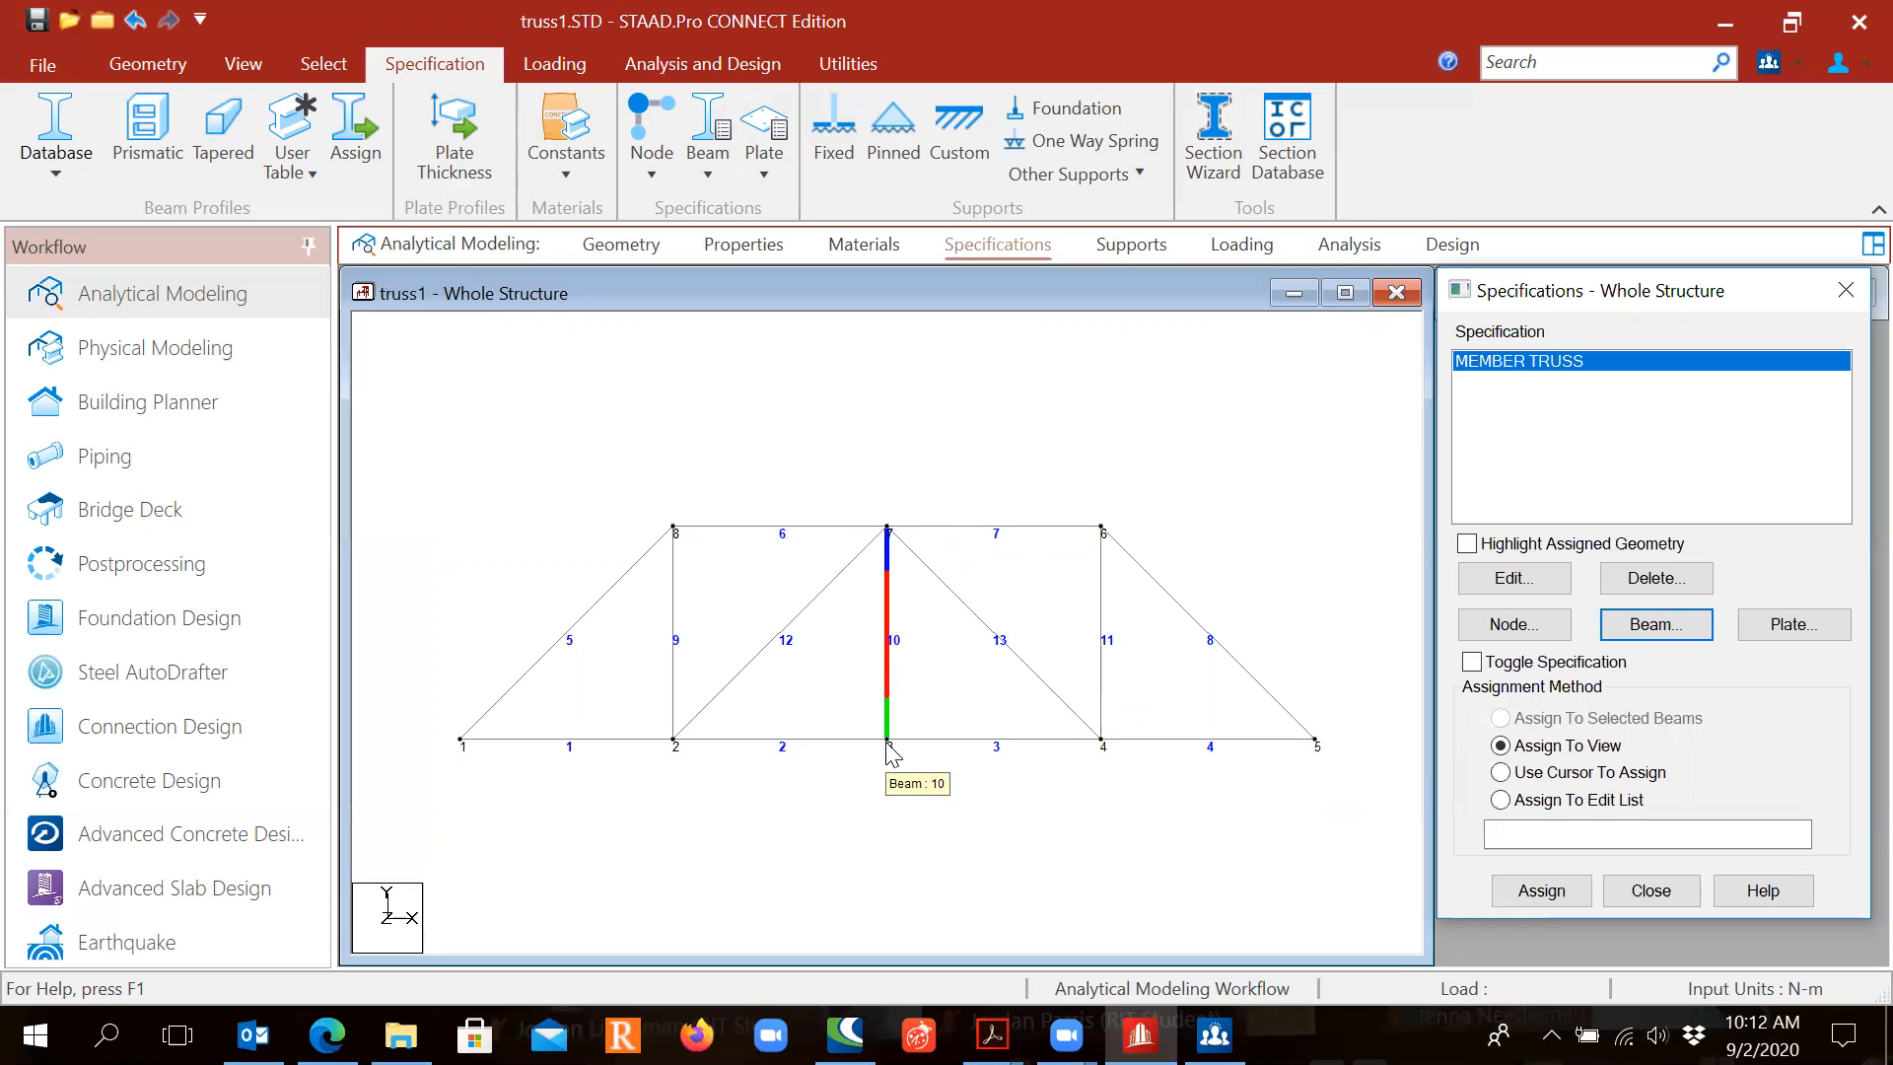
{"action": "left_click", "coordinate": [1511, 754]}
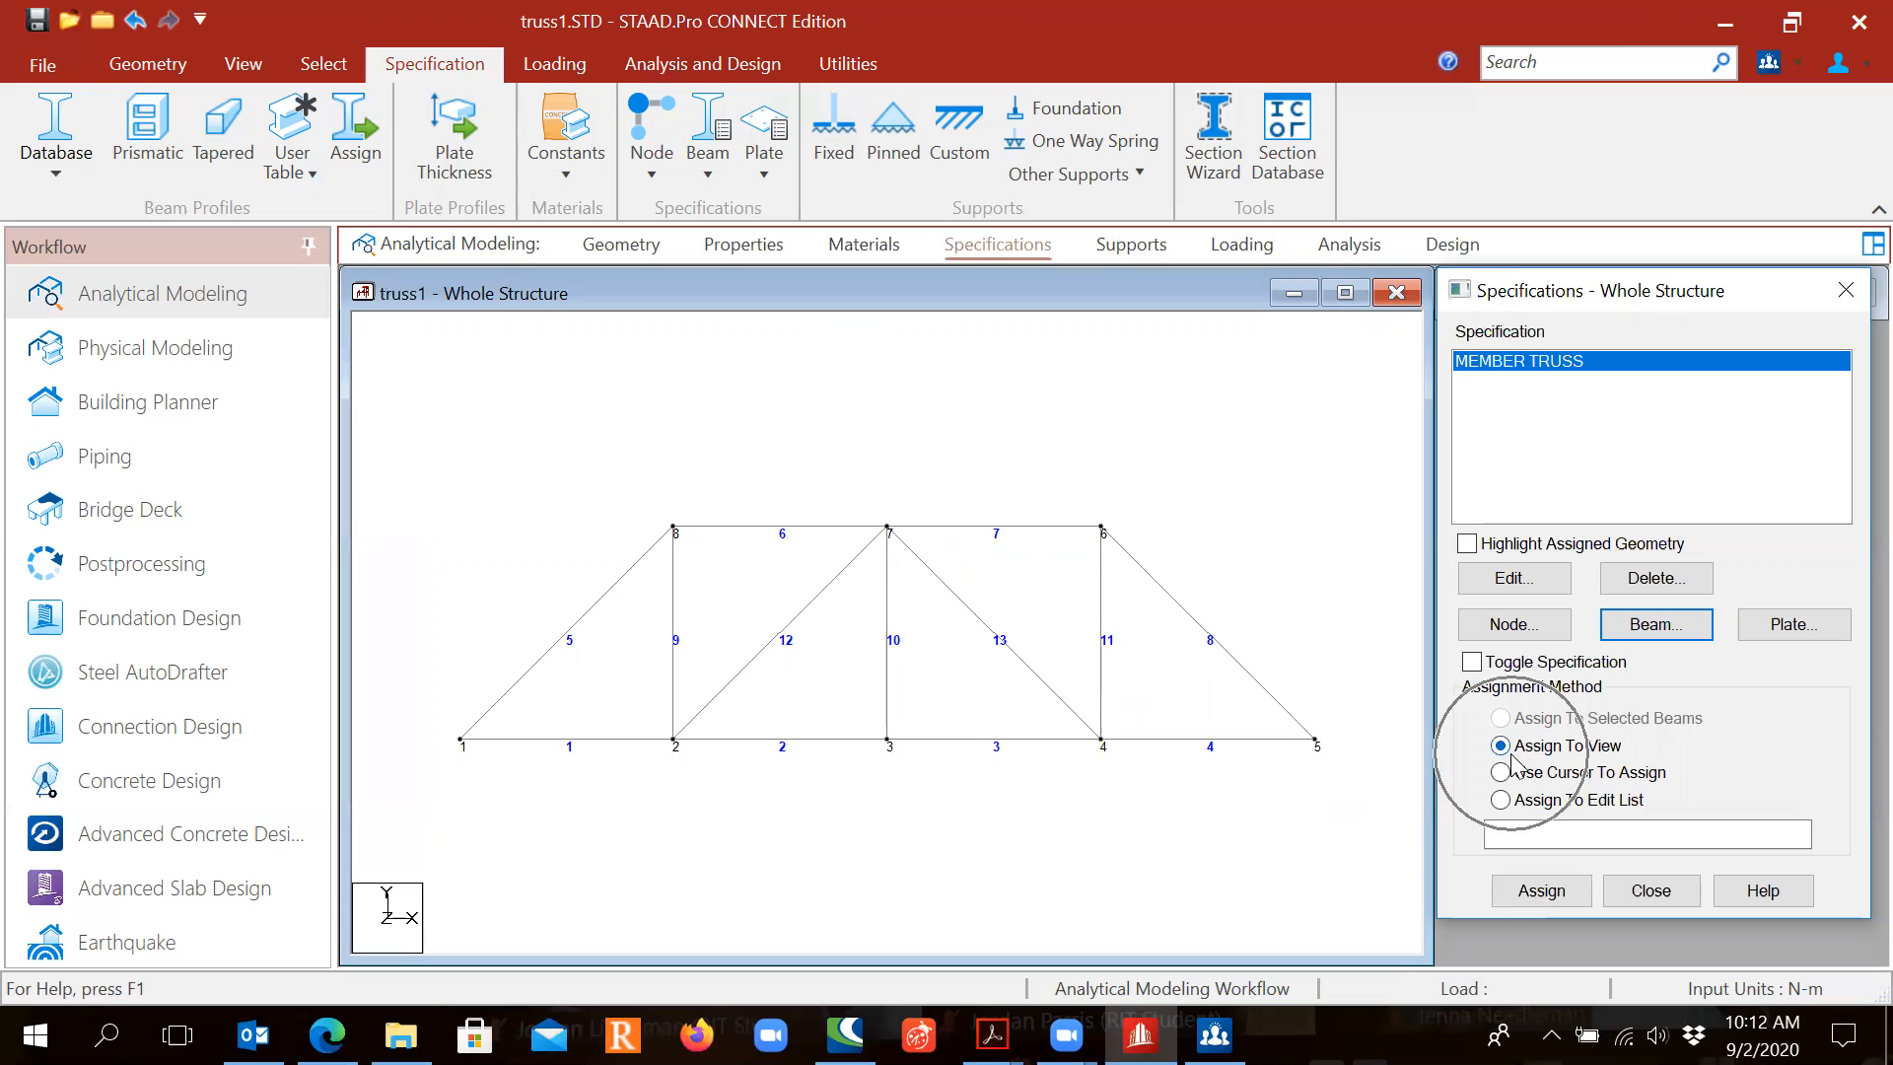
{"action": "left_click", "coordinate": [1549, 897]}
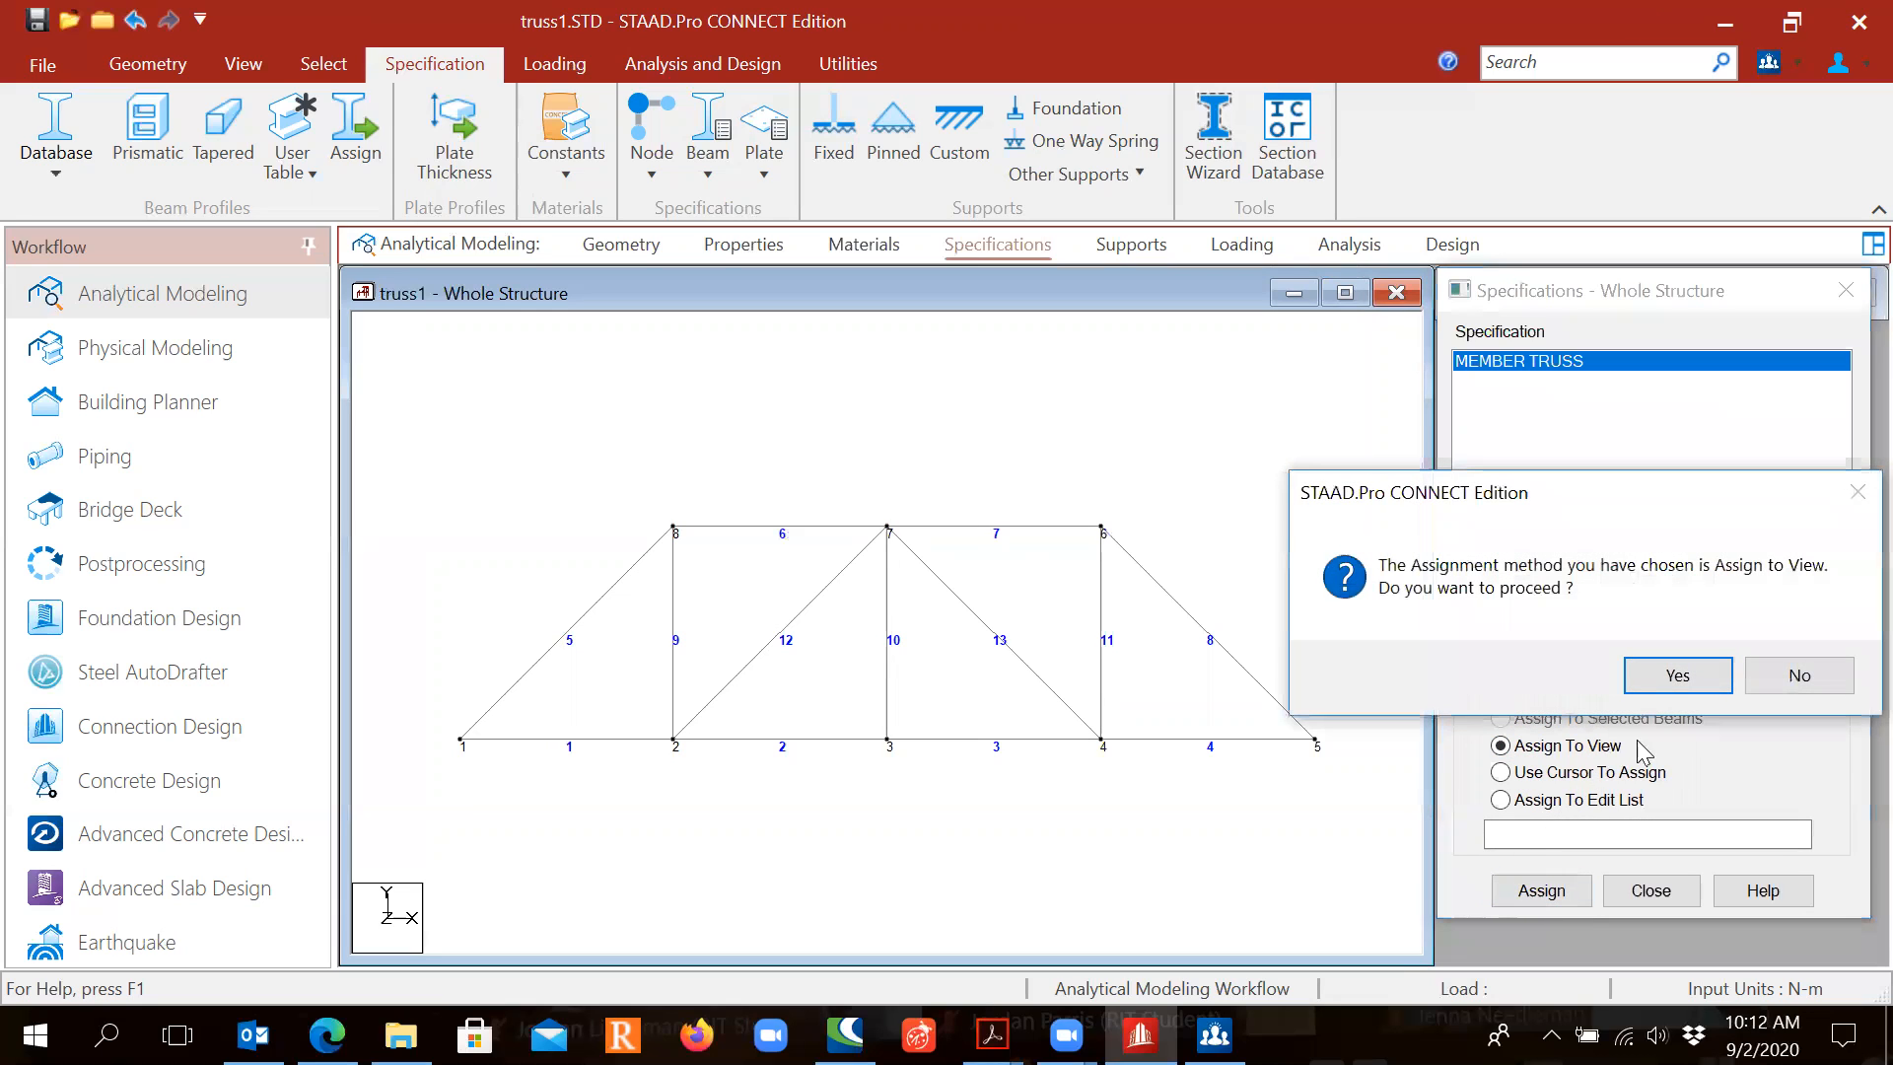
{"action": "left_click", "coordinate": [1677, 676]}
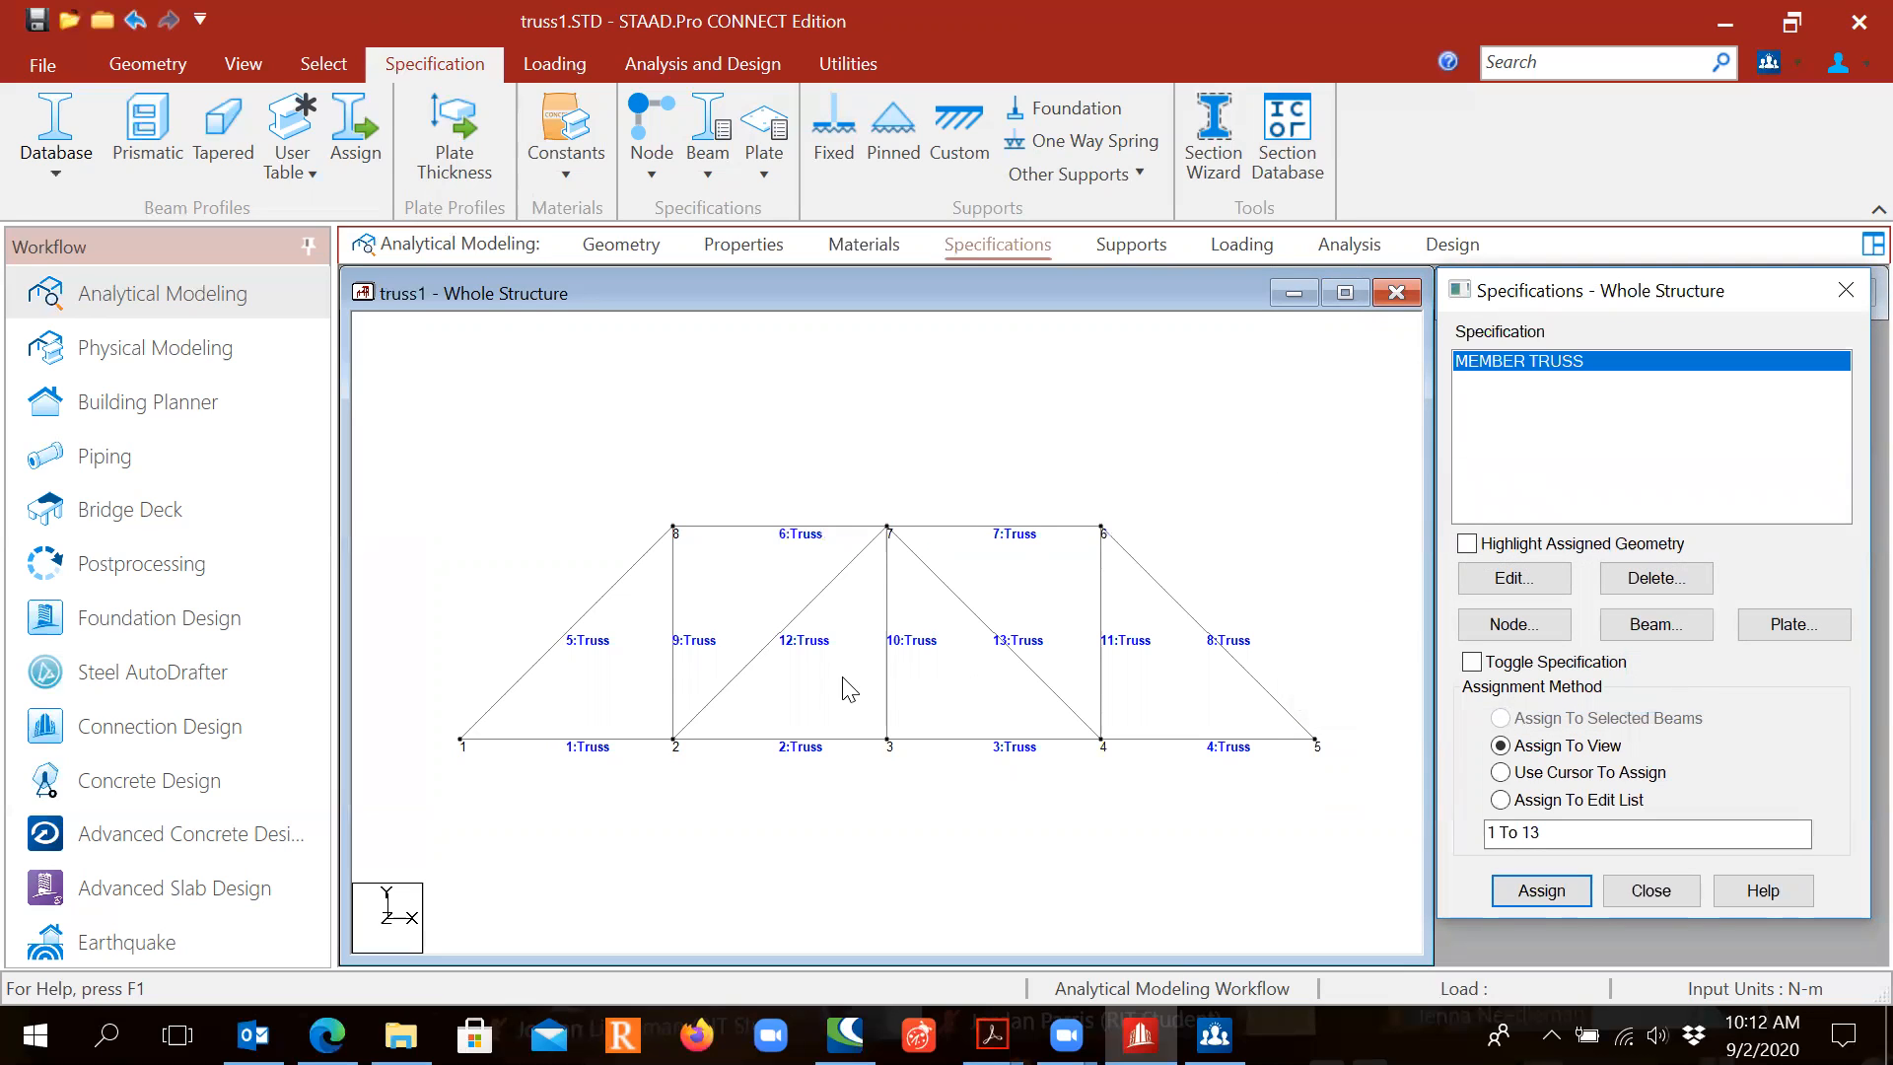
Step: Move on to the Supports page, which lists only S1 No support
{"action": "left_click", "coordinate": [811, 554]}
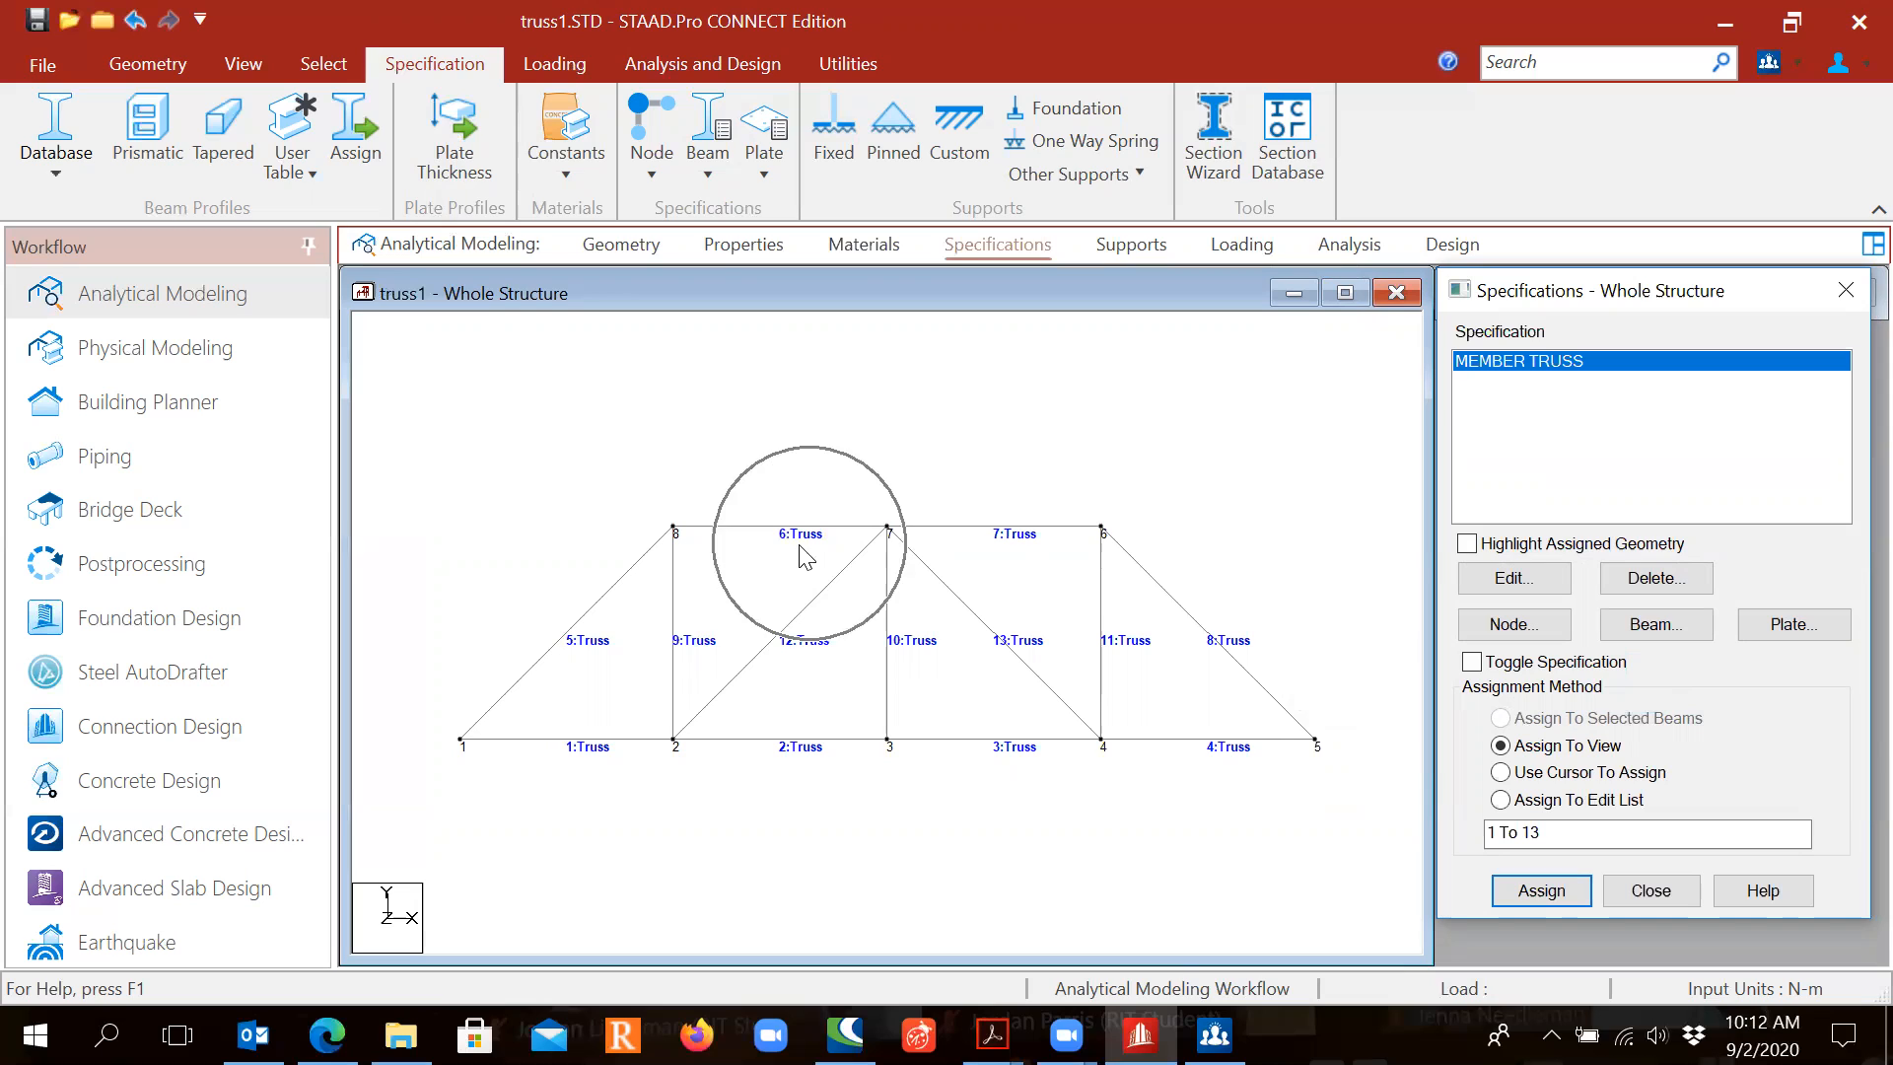
{"action": "left_click", "coordinate": [615, 650]}
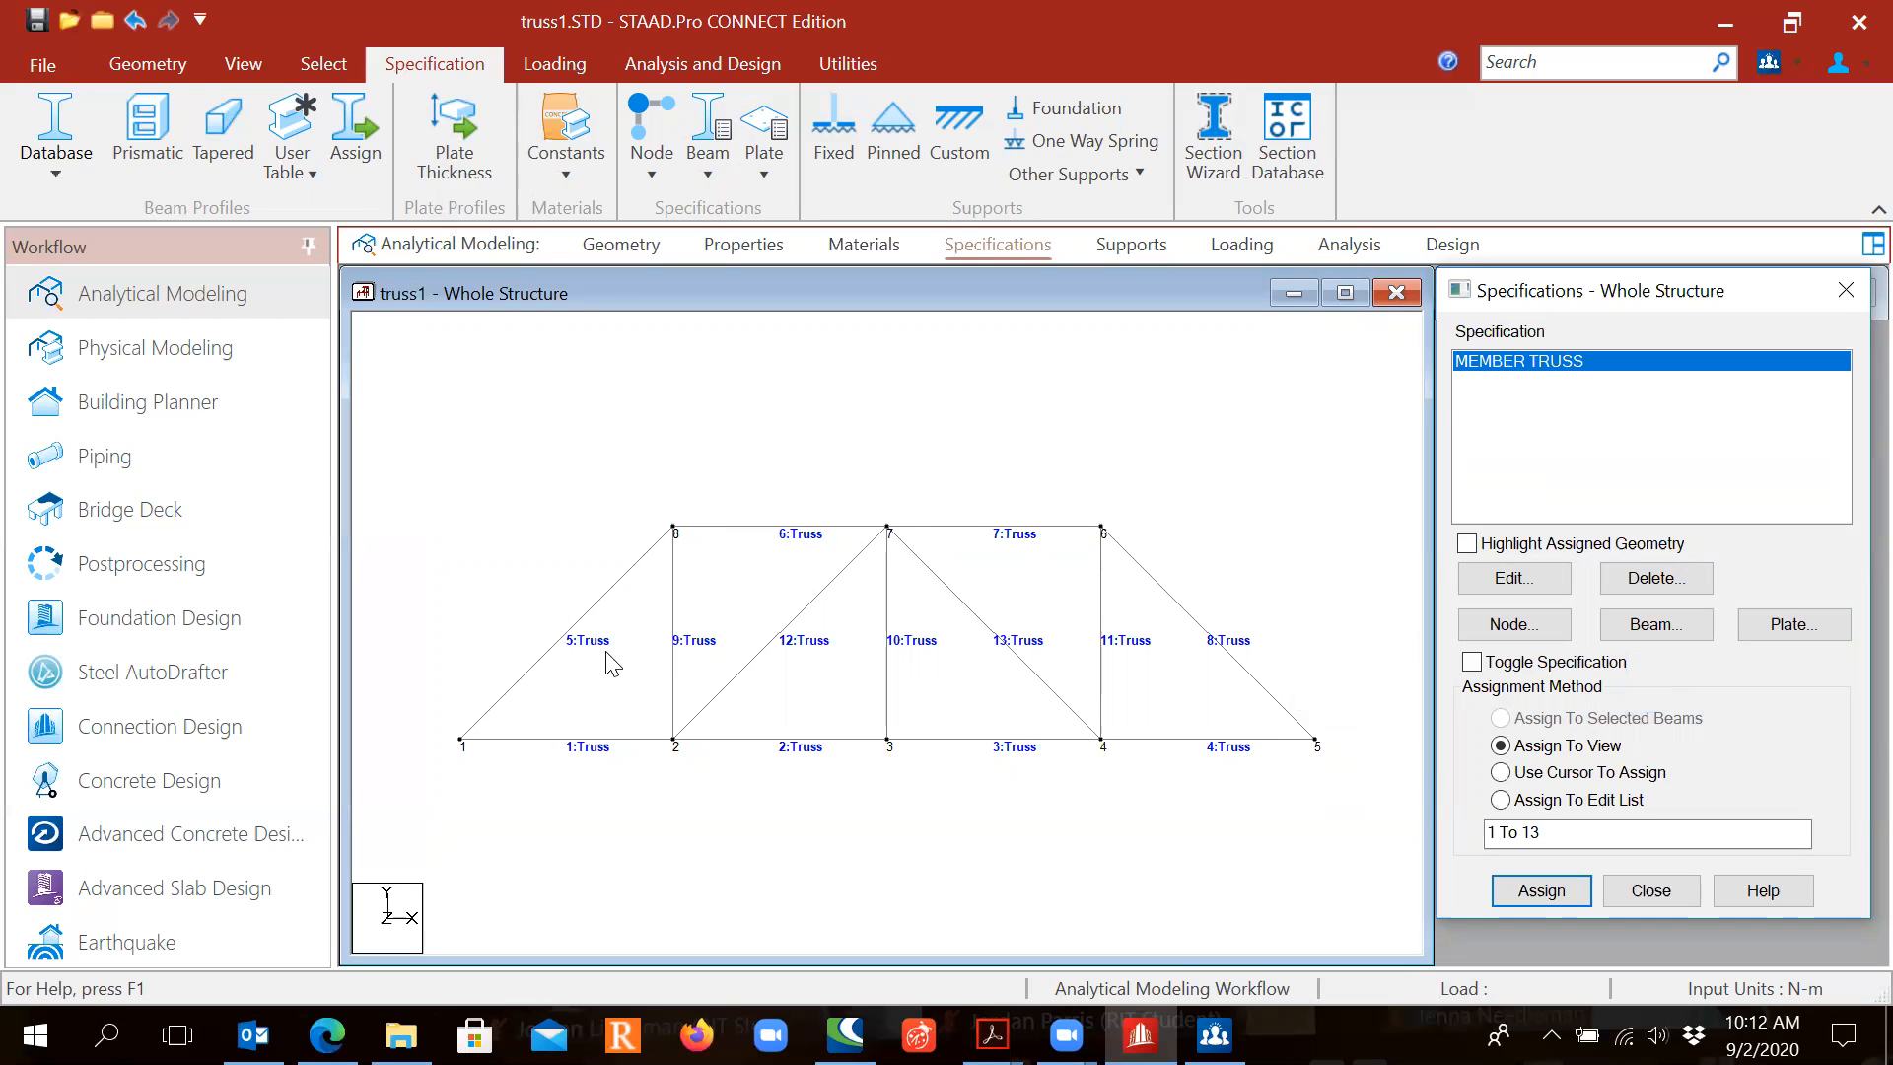
{"action": "left_click", "coordinate": [592, 769]}
{"action": "left_click", "coordinate": [1034, 756]}
{"action": "left_click", "coordinate": [1223, 763]}
{"action": "left_click", "coordinate": [1248, 677]}
{"action": "left_click", "coordinate": [1134, 246]}
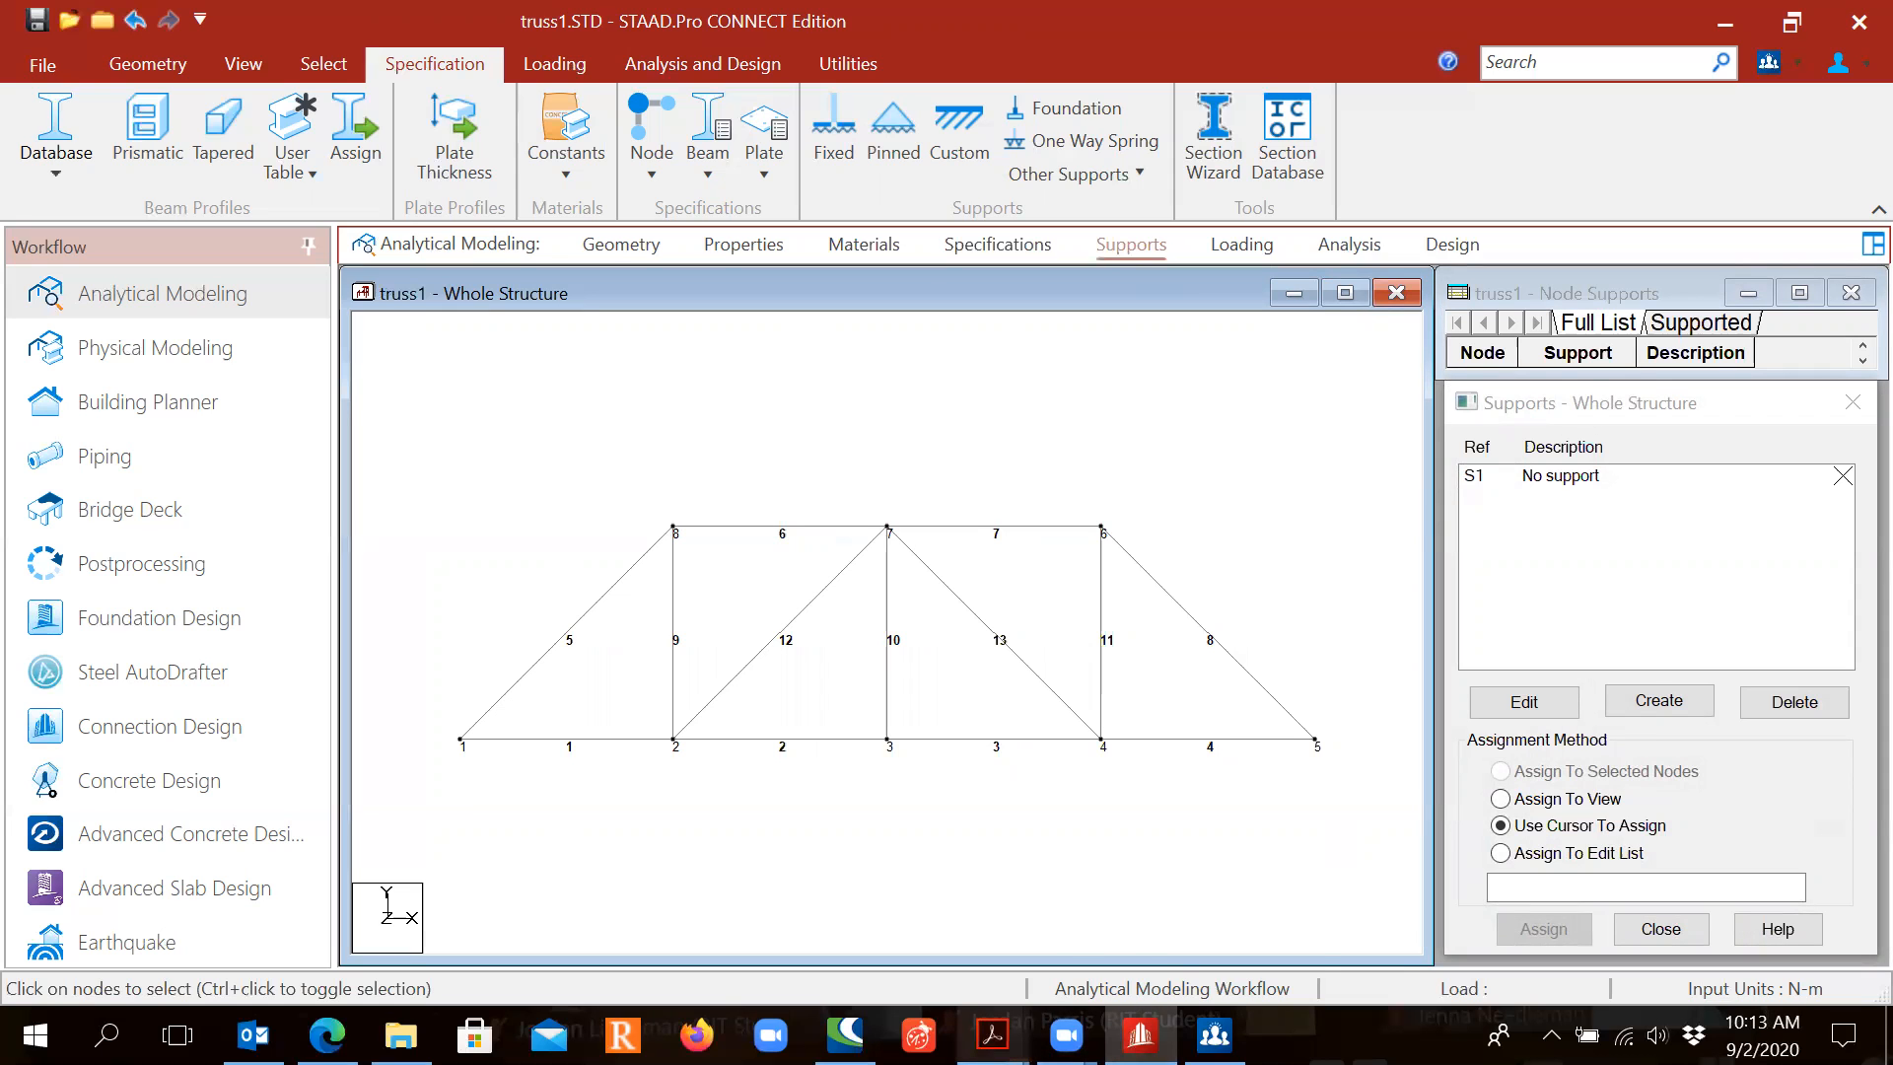
{"action": "mouse_move", "coordinate": [991, 1033]}
{"action": "left_click", "coordinate": [1073, 951]}
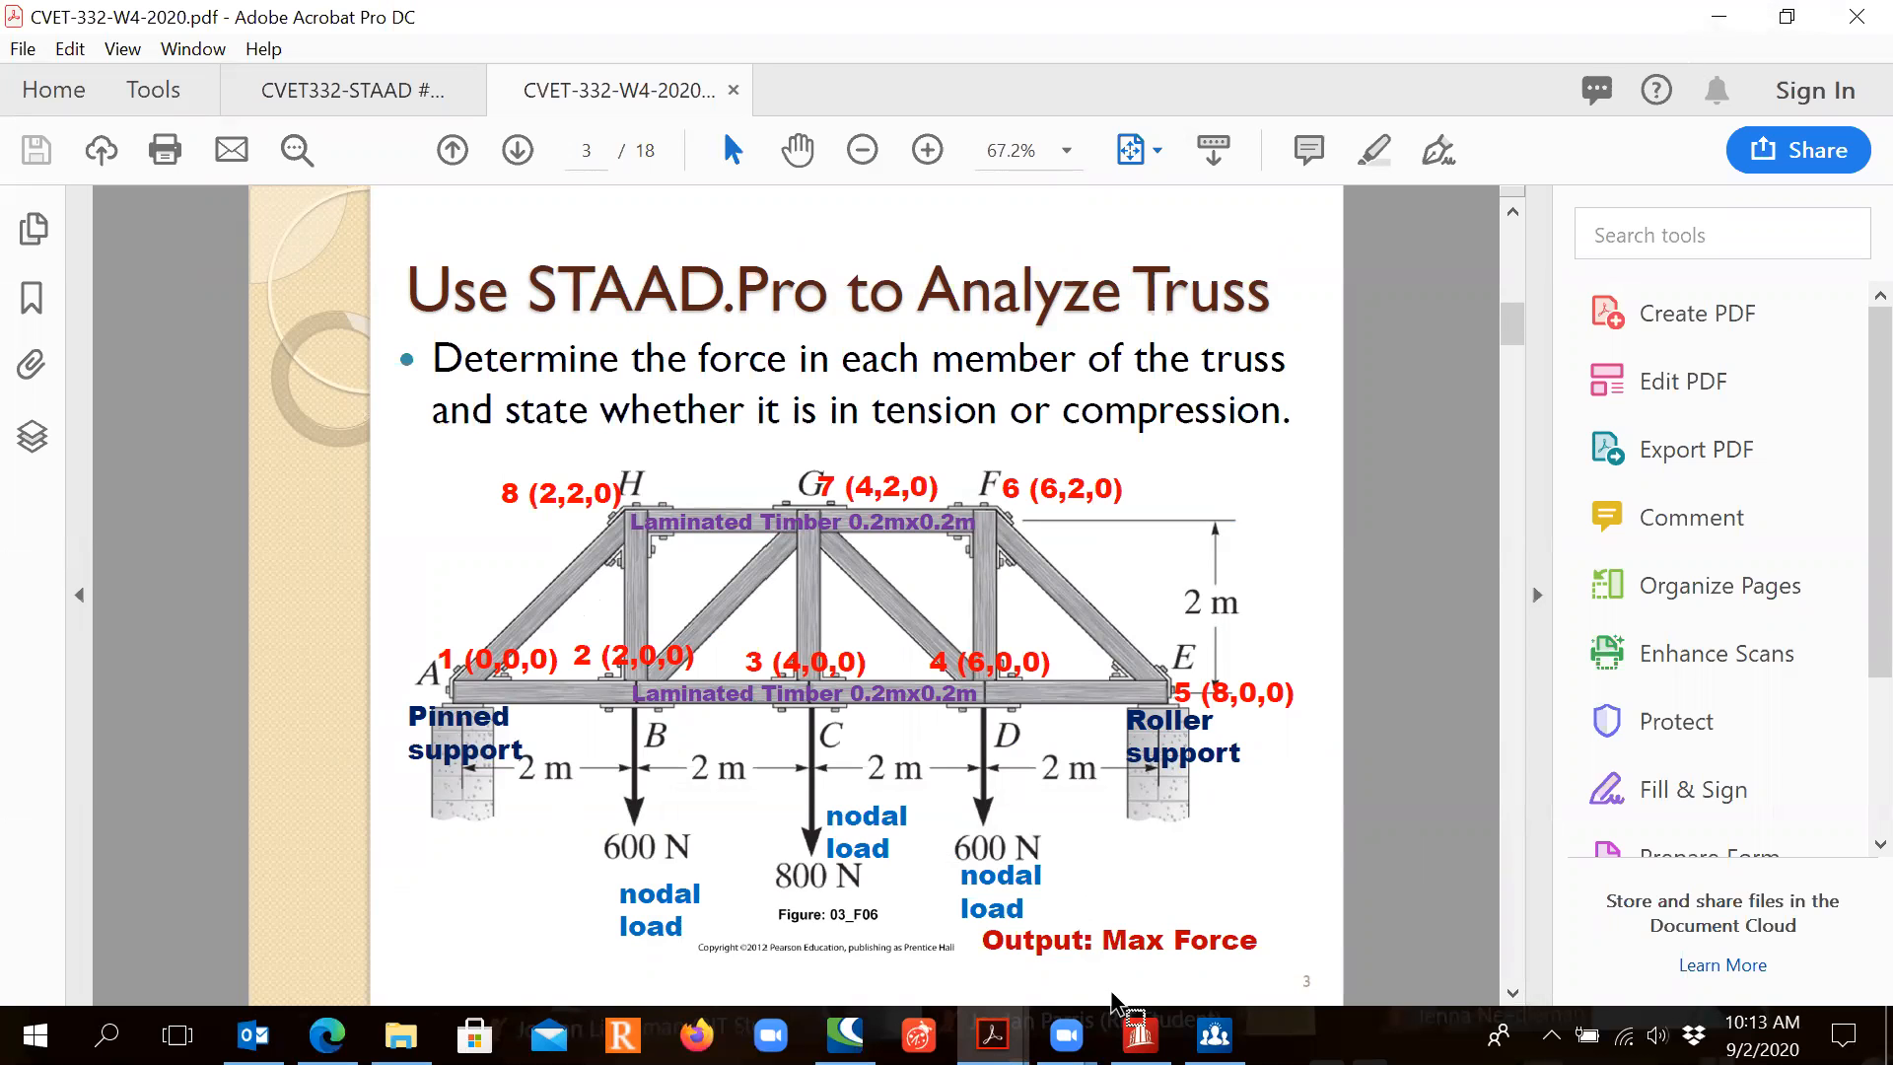
{"action": "left_click", "coordinate": [1141, 1035]}
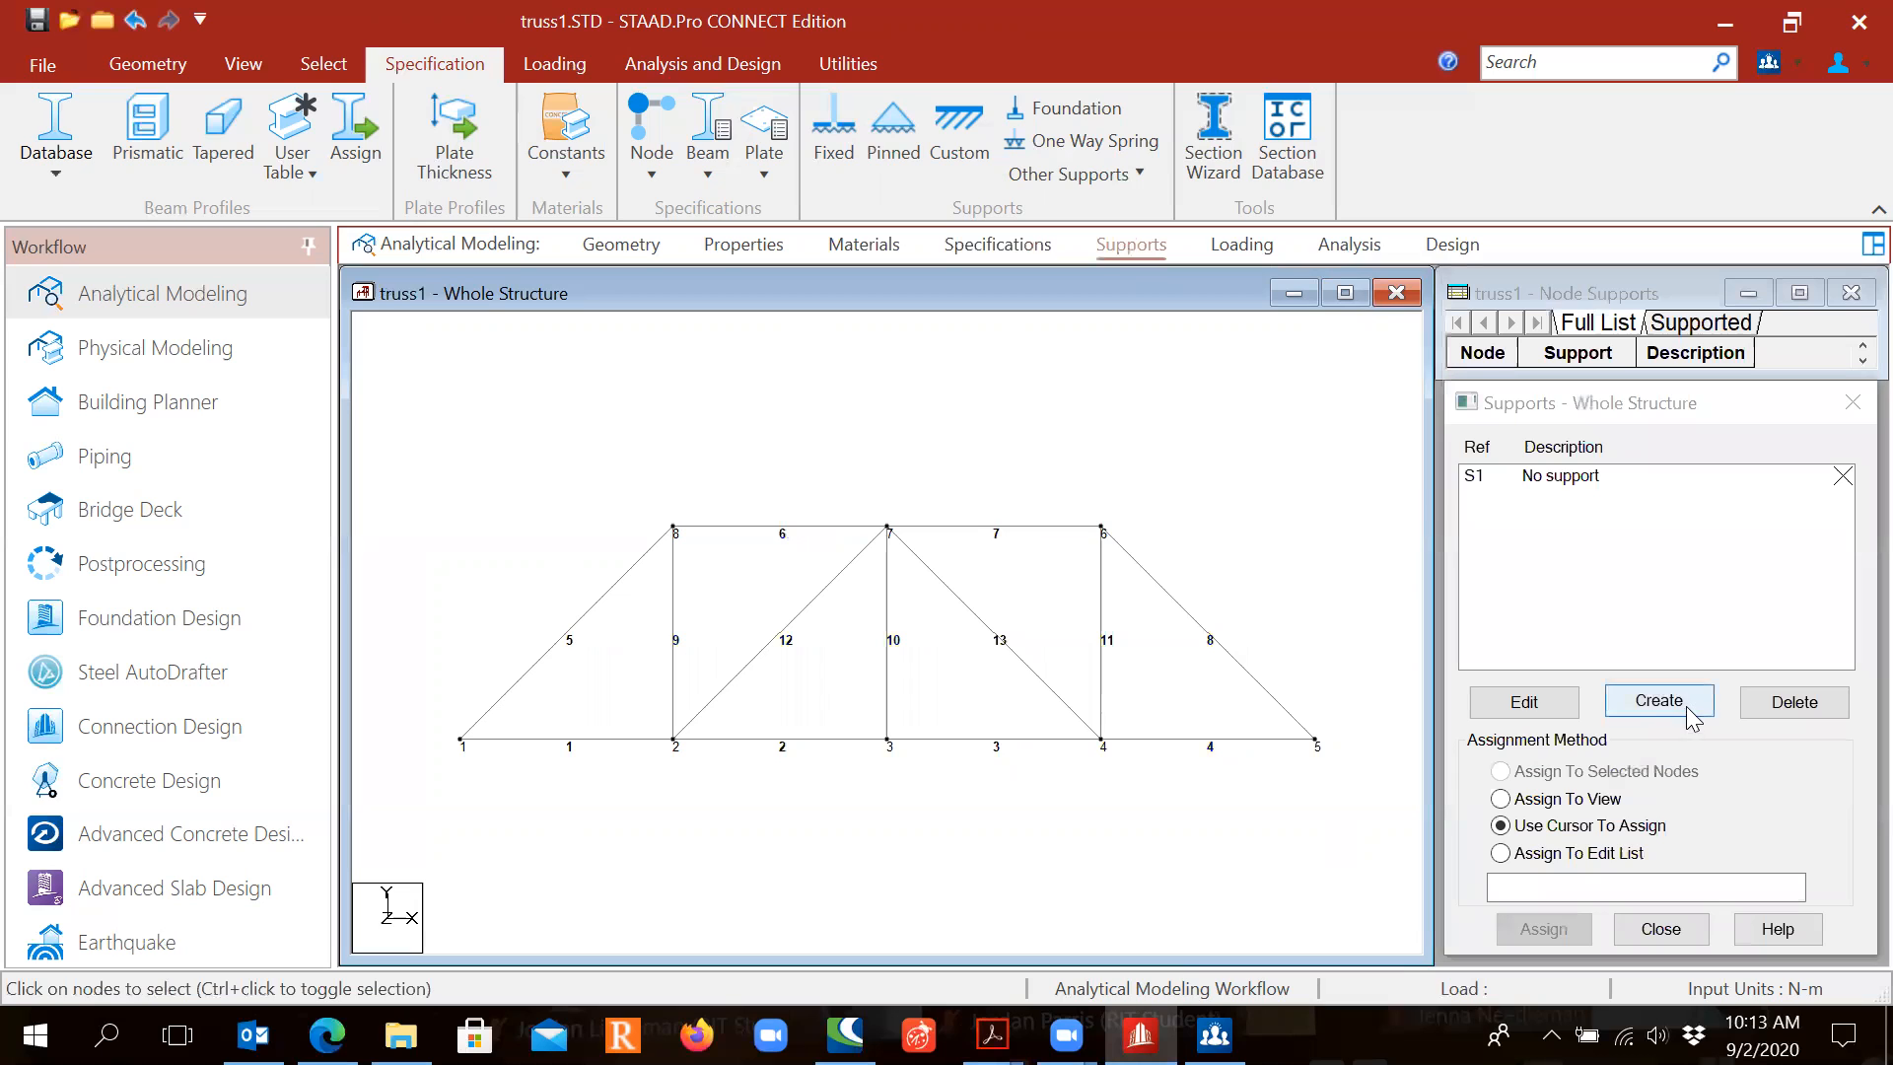
Step: Create a pinned support as Support 2
{"action": "left_click", "coordinate": [1679, 702]}
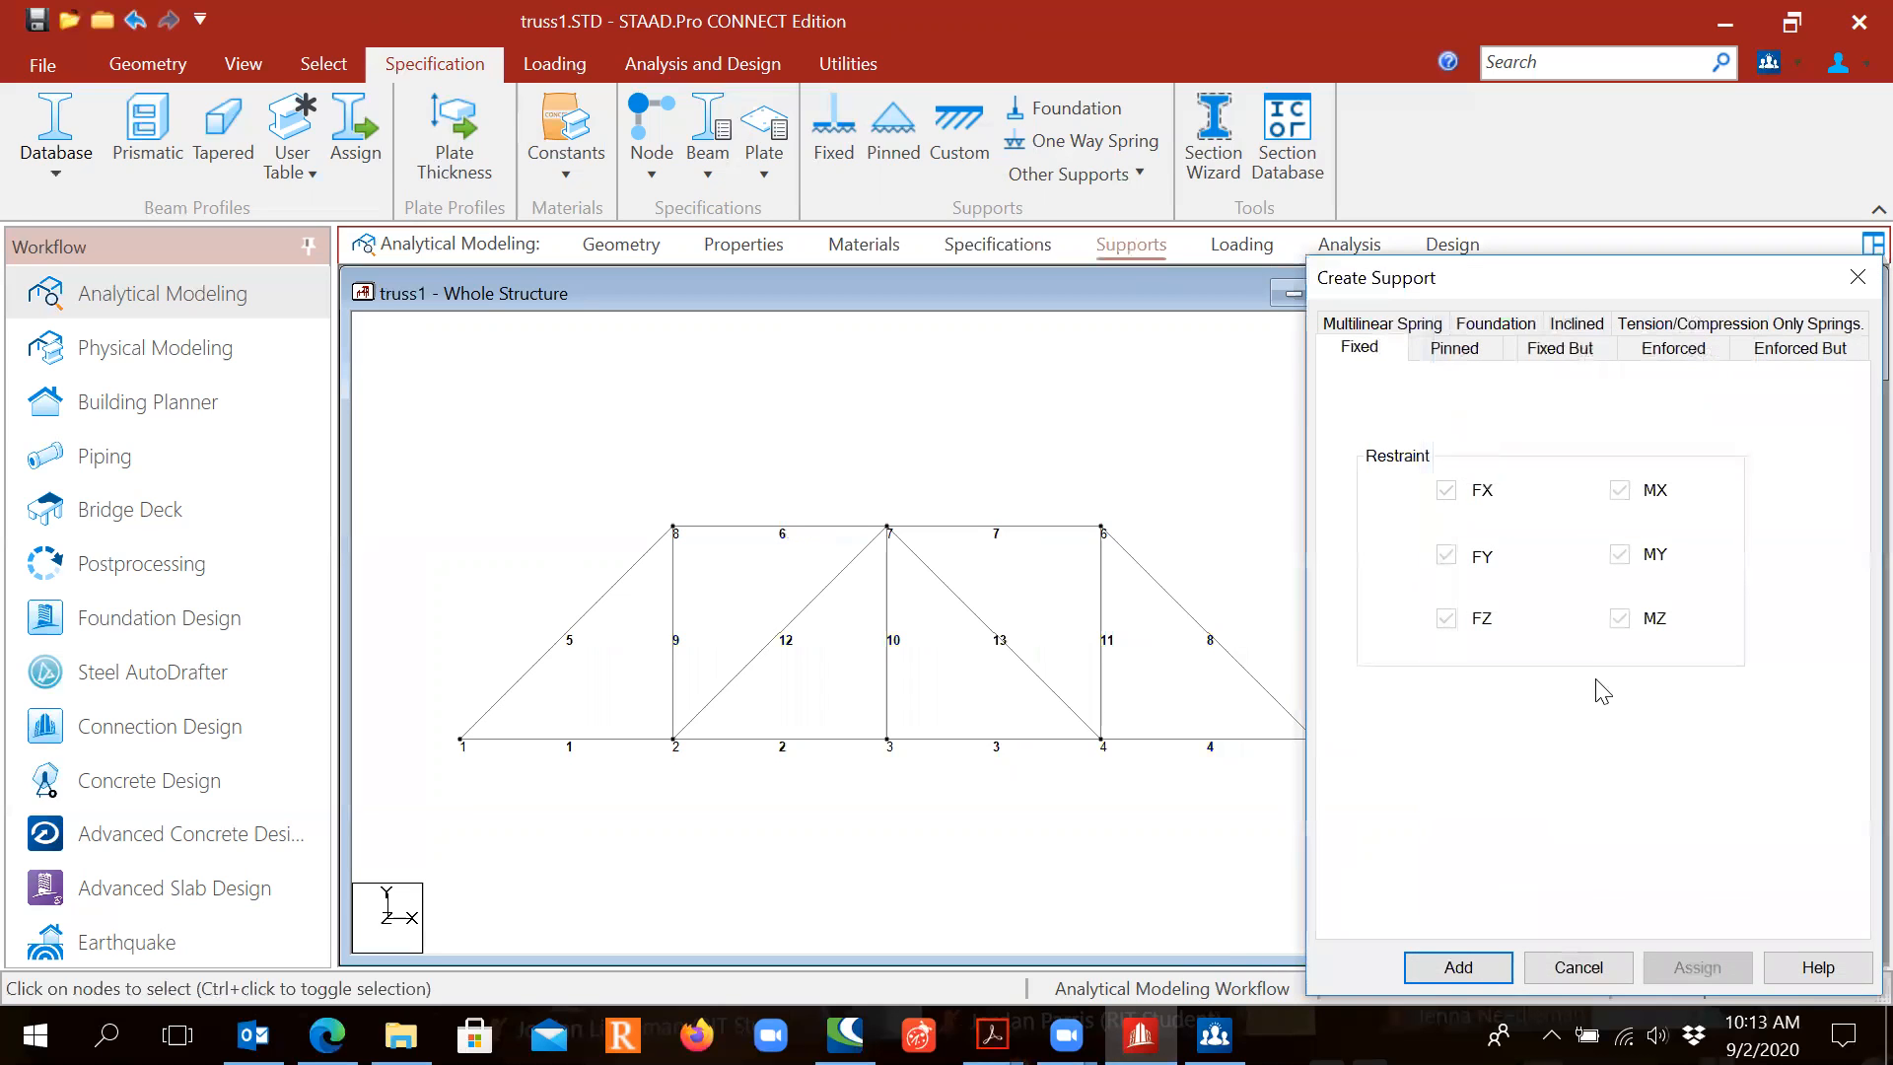
{"action": "left_click", "coordinate": [1458, 353]}
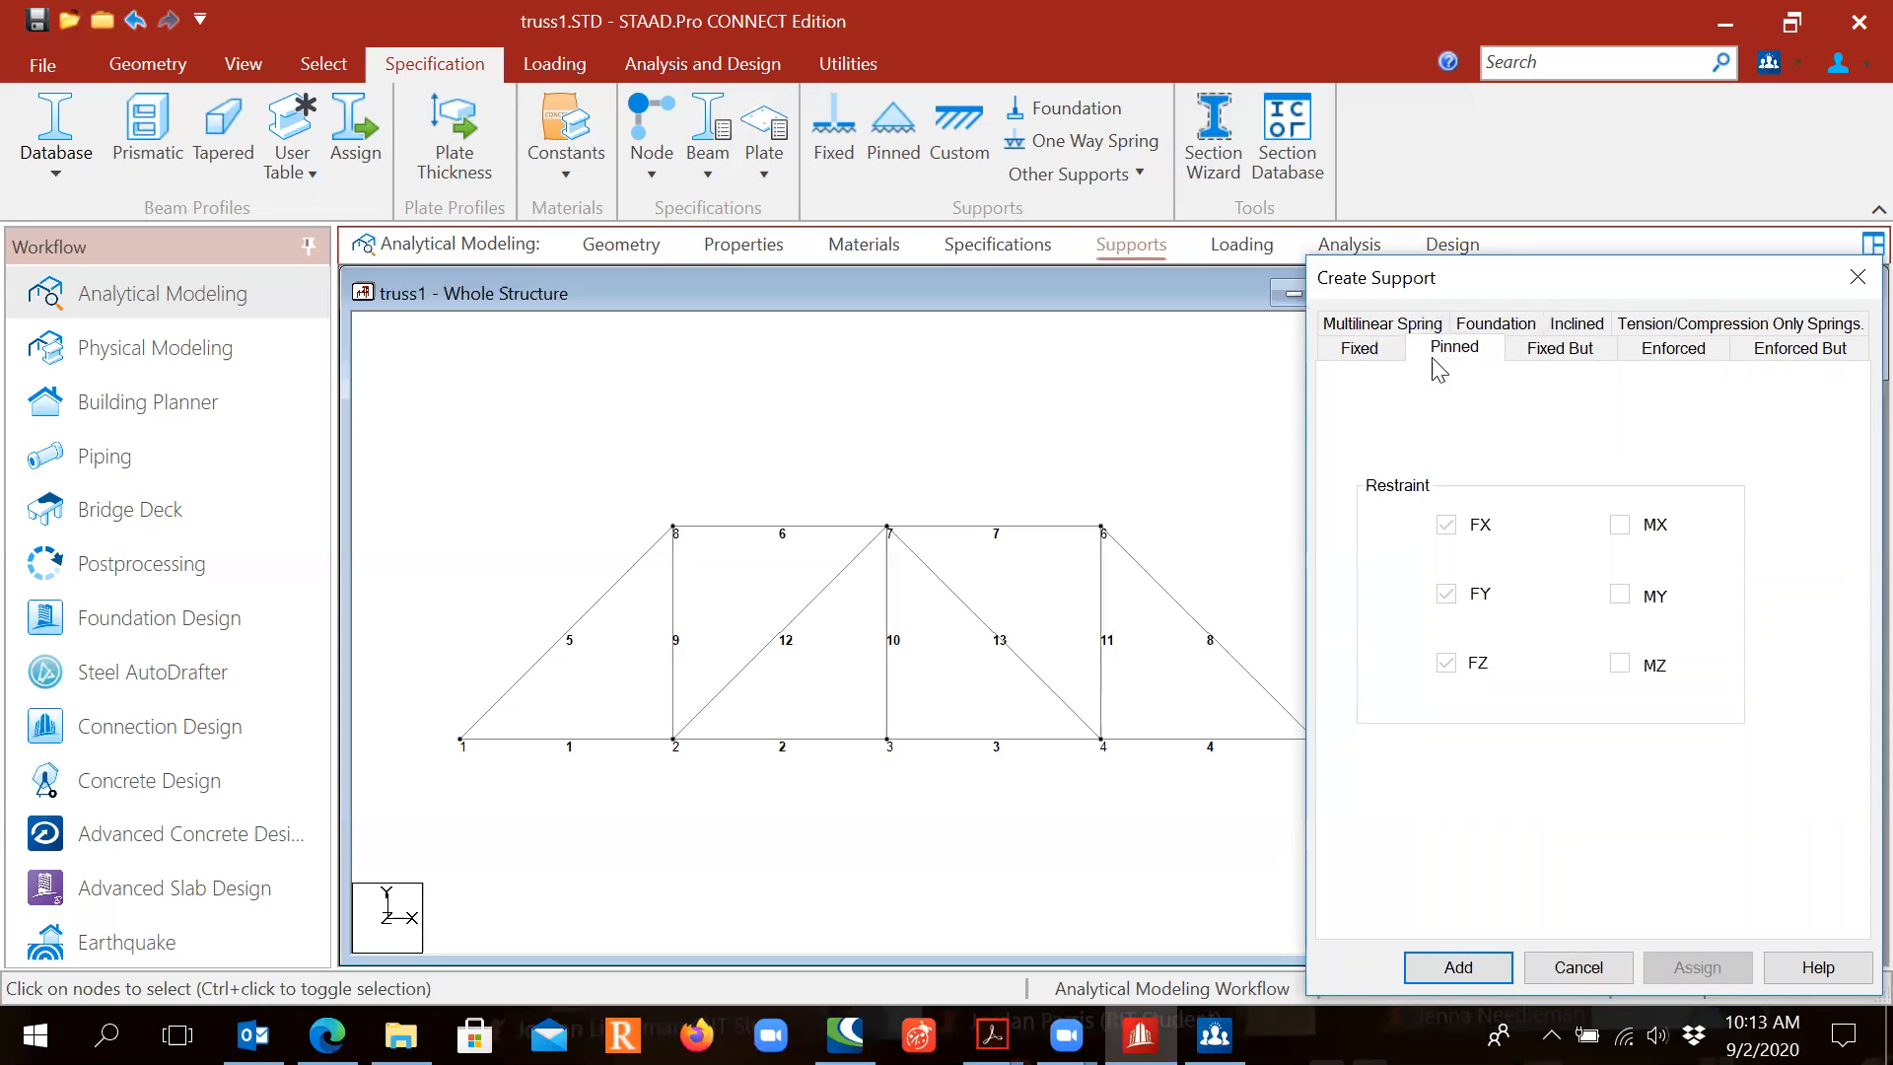
{"action": "left_click", "coordinate": [1479, 964]}
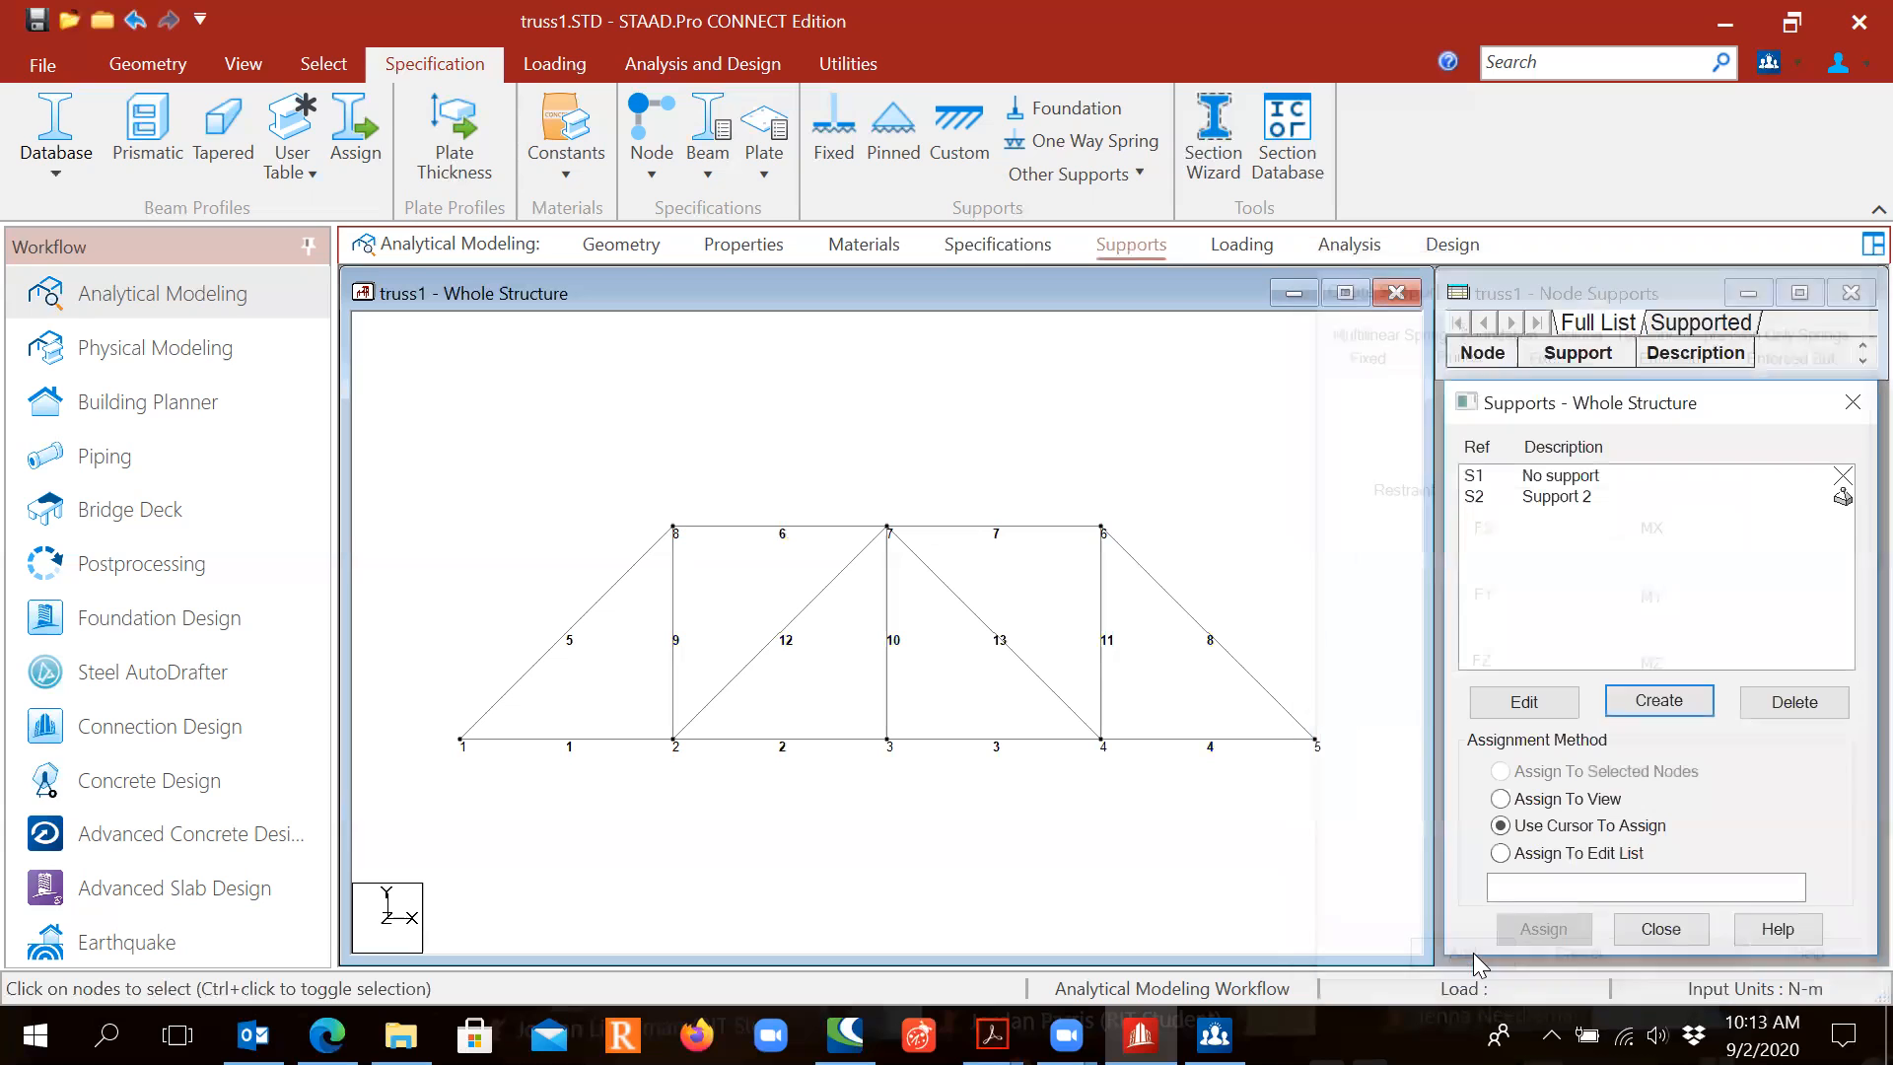
Step: Create Support 3, a Fixed But support releasing FX and MZ
{"action": "left_click", "coordinate": [1656, 700]}
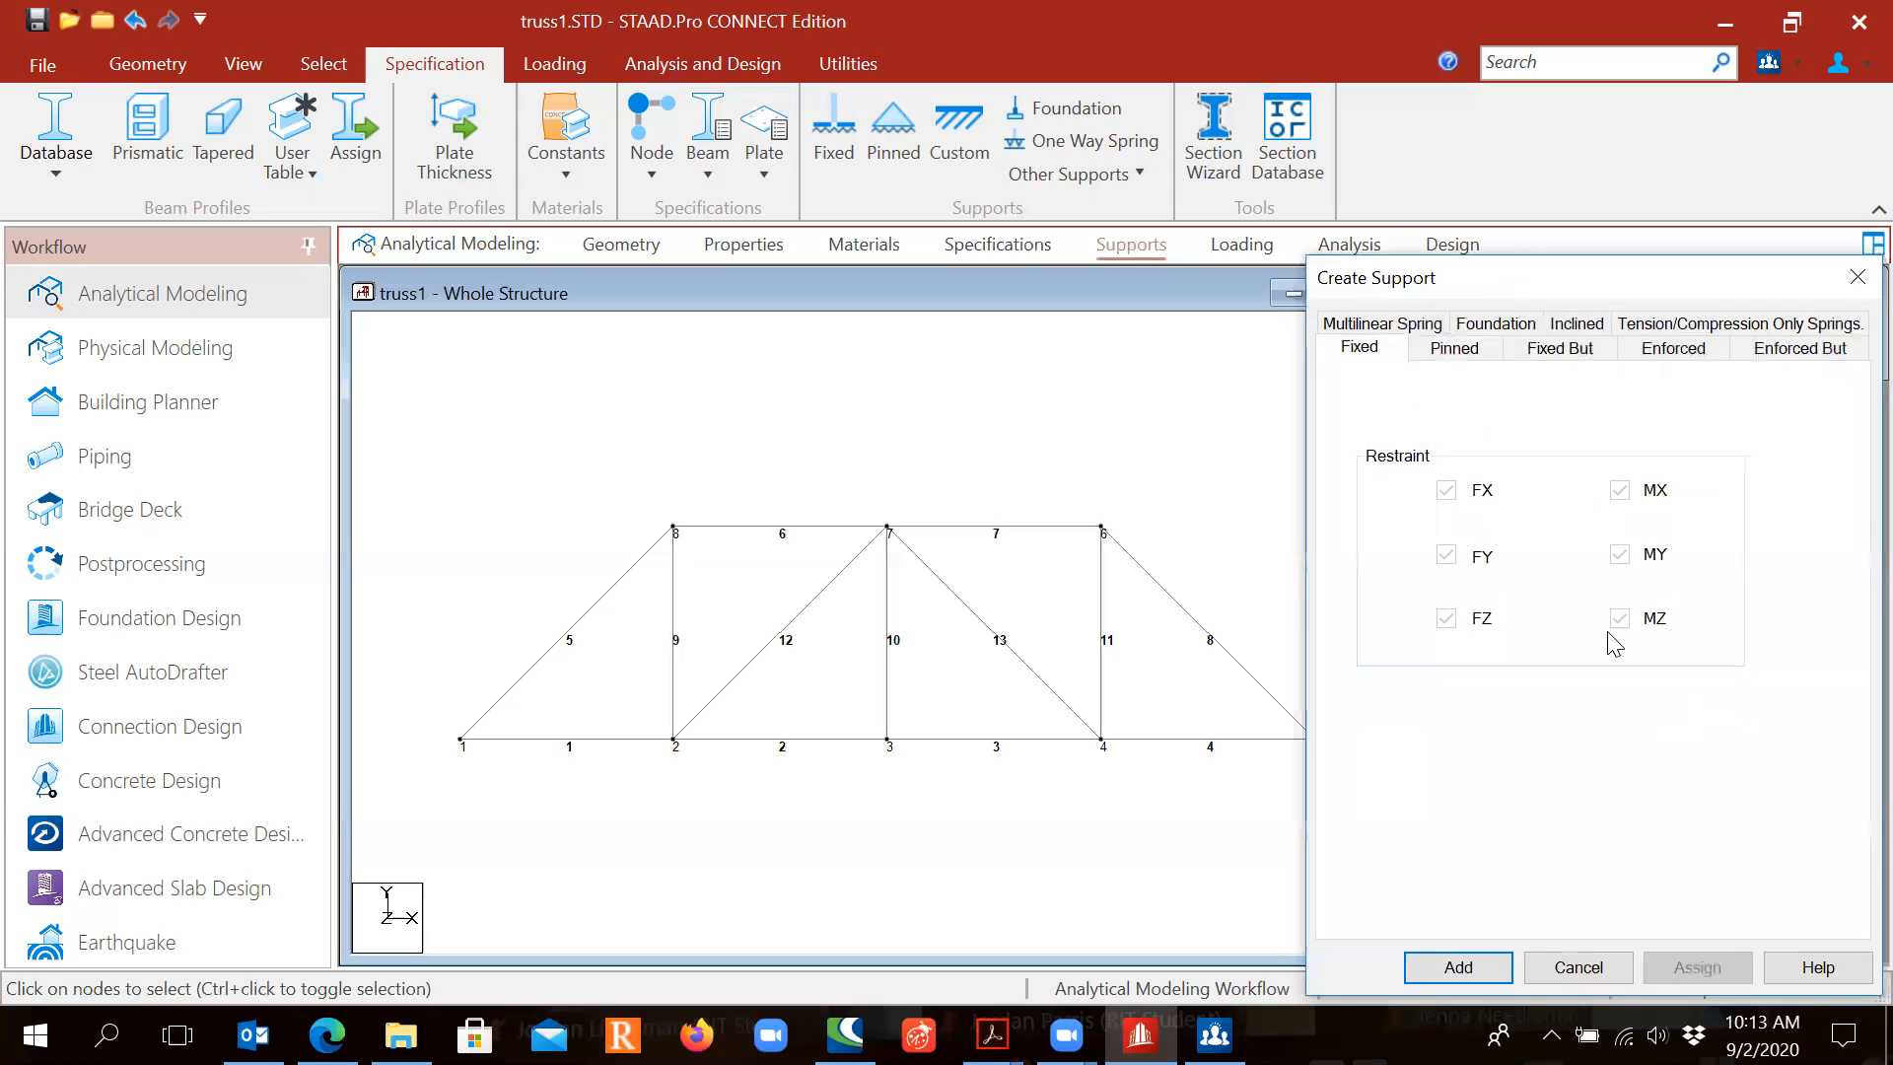
{"action": "left_click_drag", "start_coordinate": [1575, 283], "coordinate": [877, 298]}
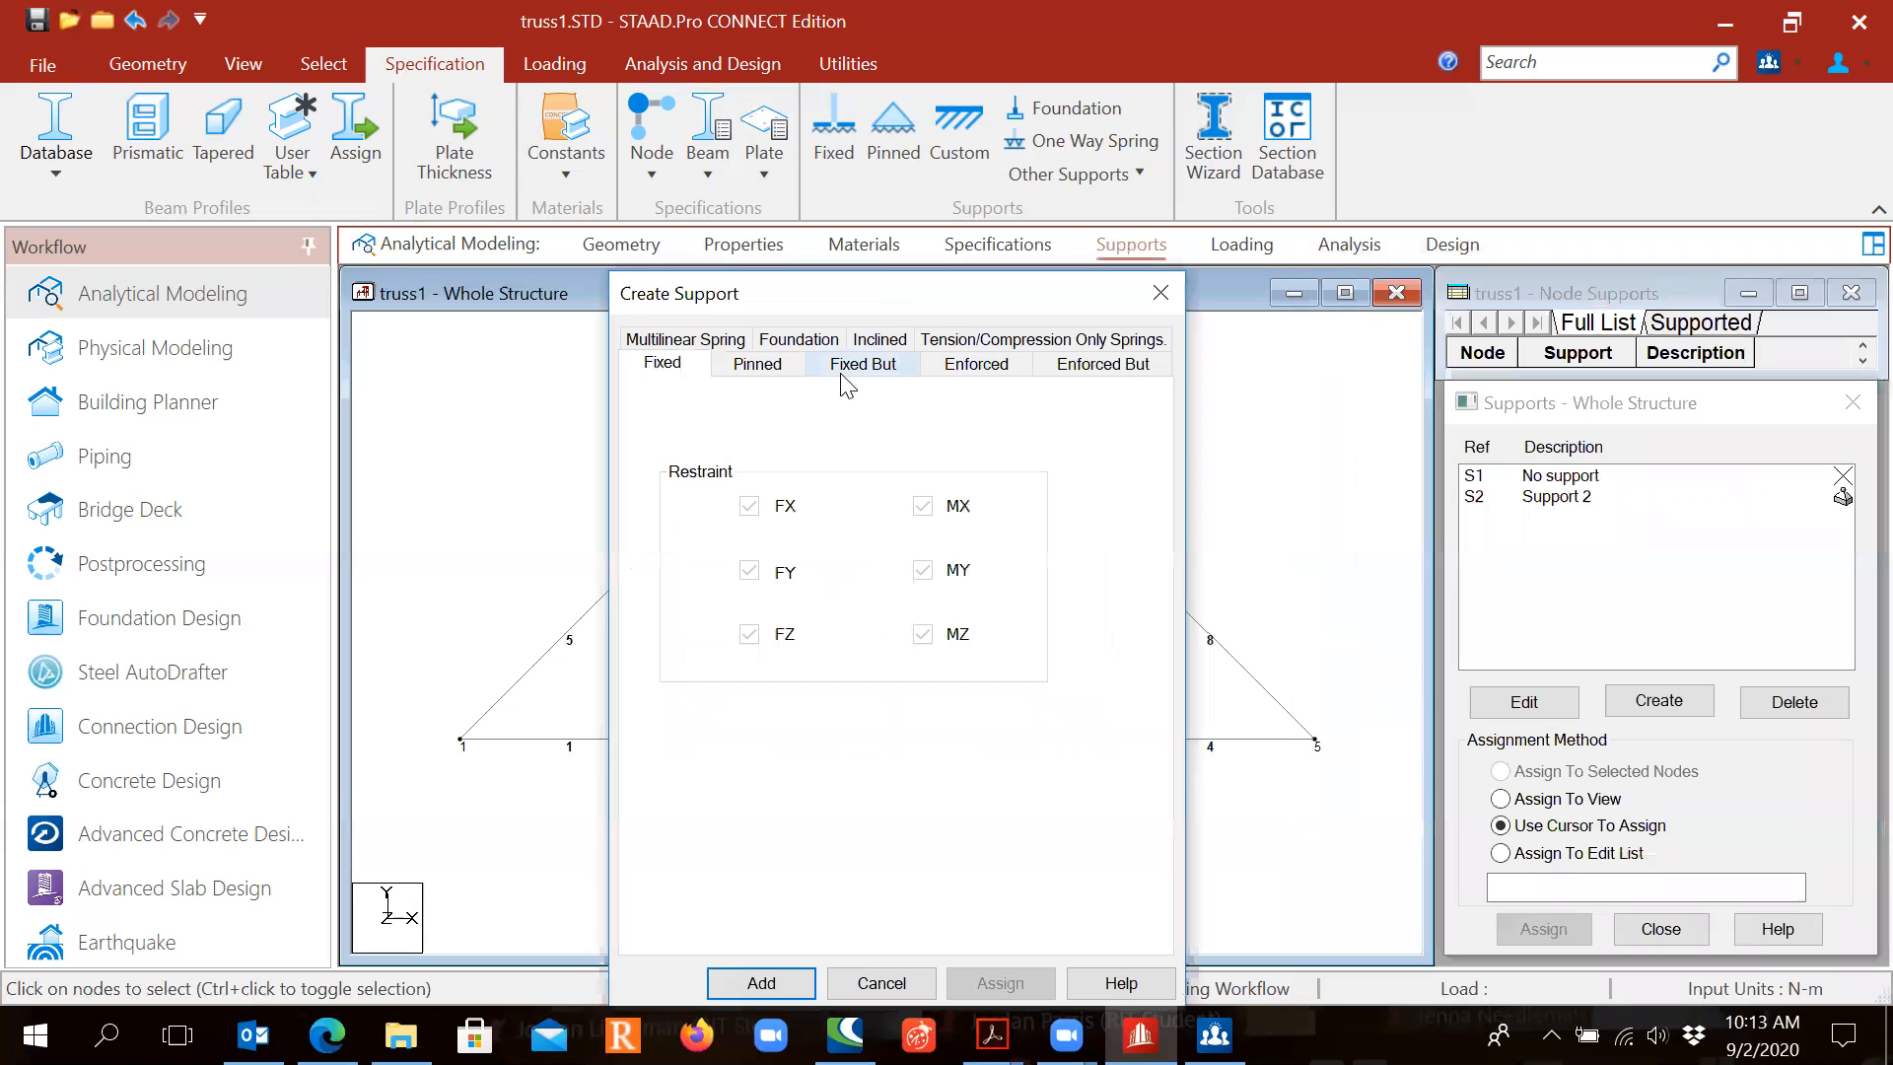
{"action": "left_click", "coordinate": [856, 372]}
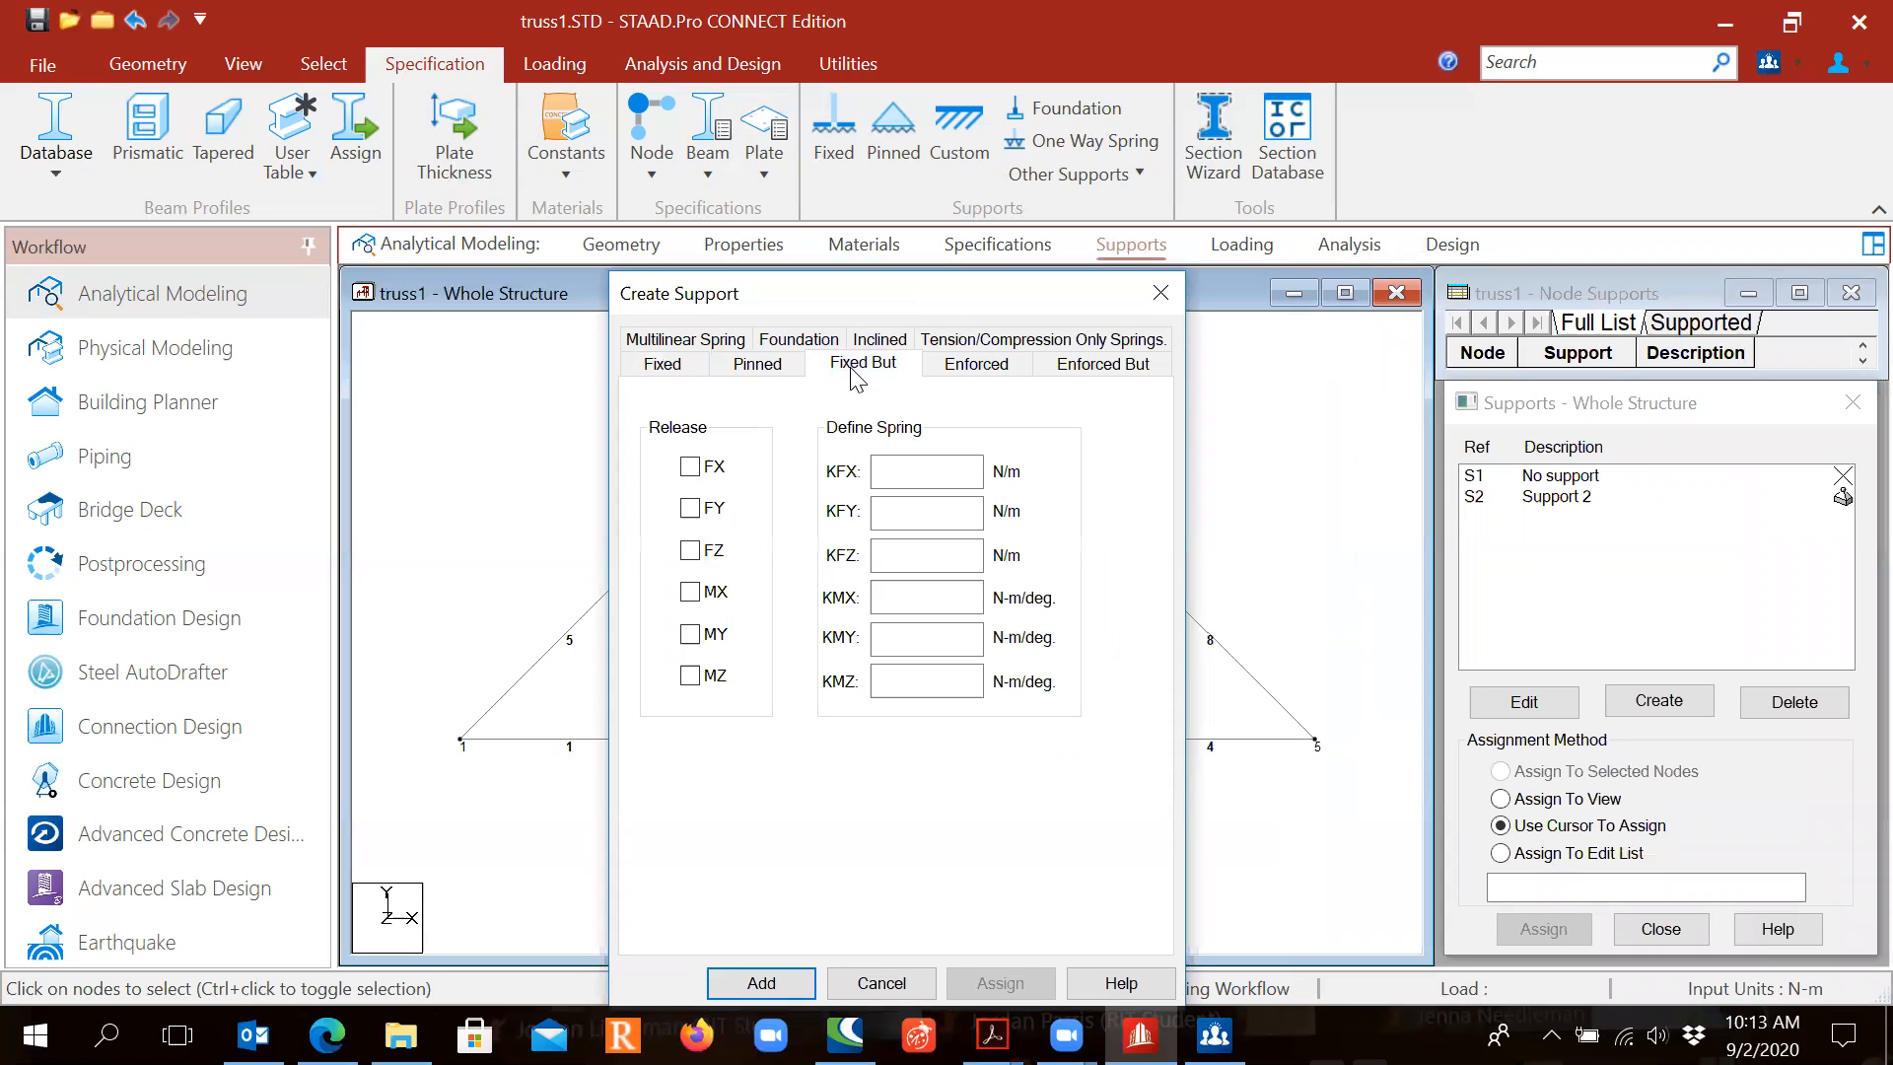
{"action": "left_click_drag", "start_coordinate": [949, 291], "coordinate": [962, 186]}
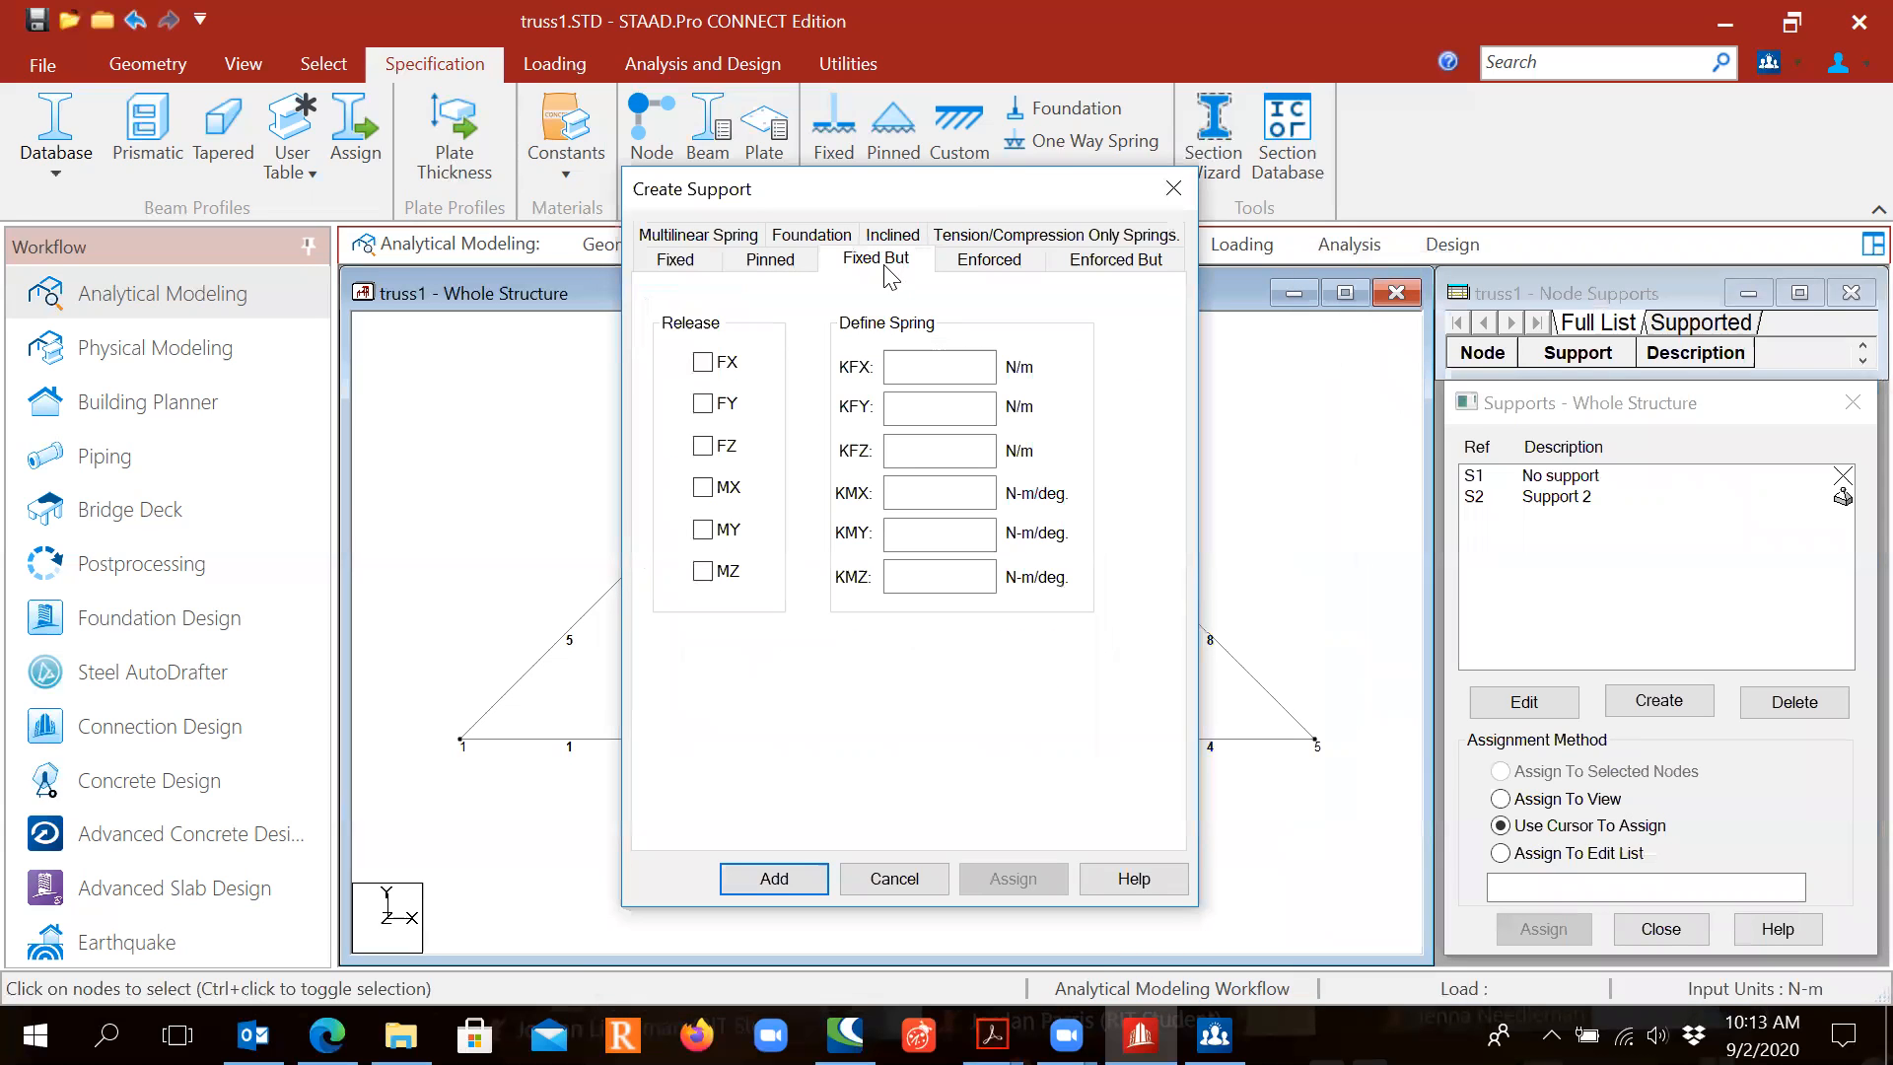
{"action": "left_click", "coordinate": [702, 364]}
{"action": "left_click", "coordinate": [703, 573]}
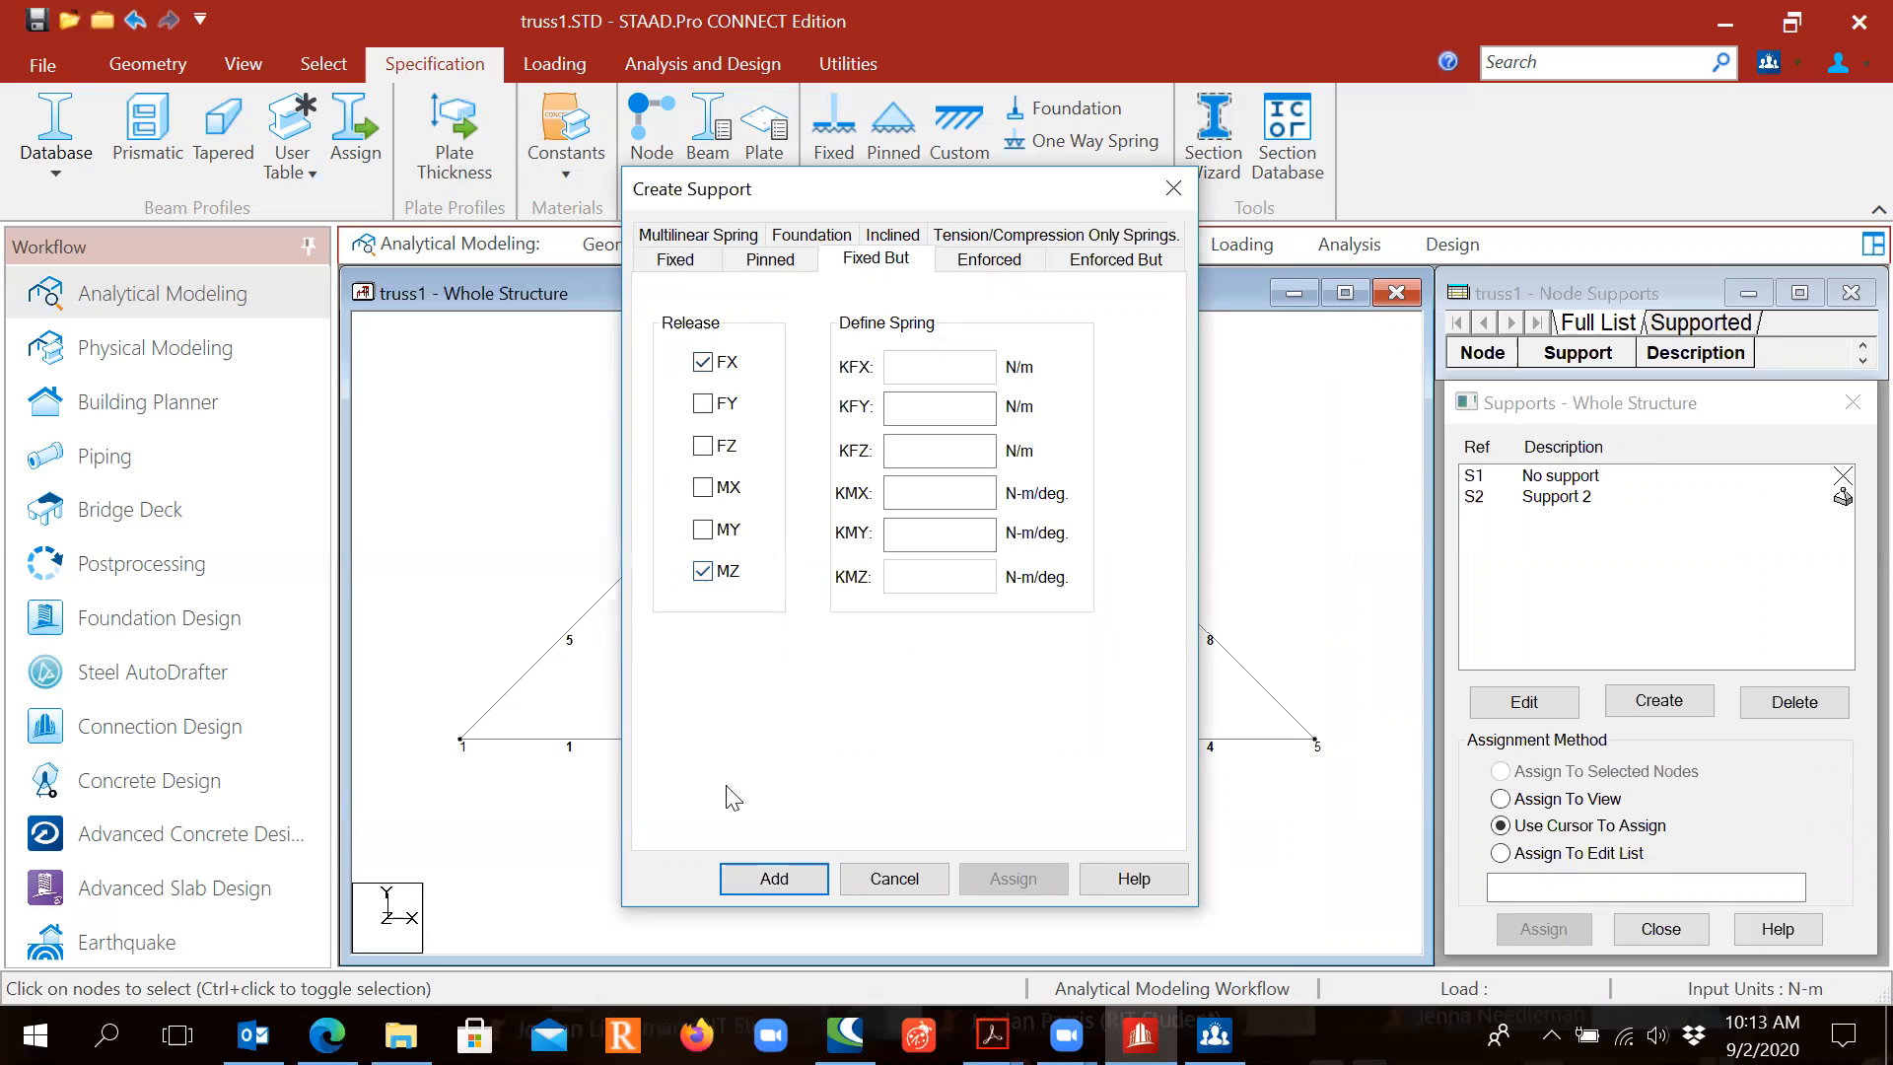
{"action": "left_click", "coordinate": [765, 878]}
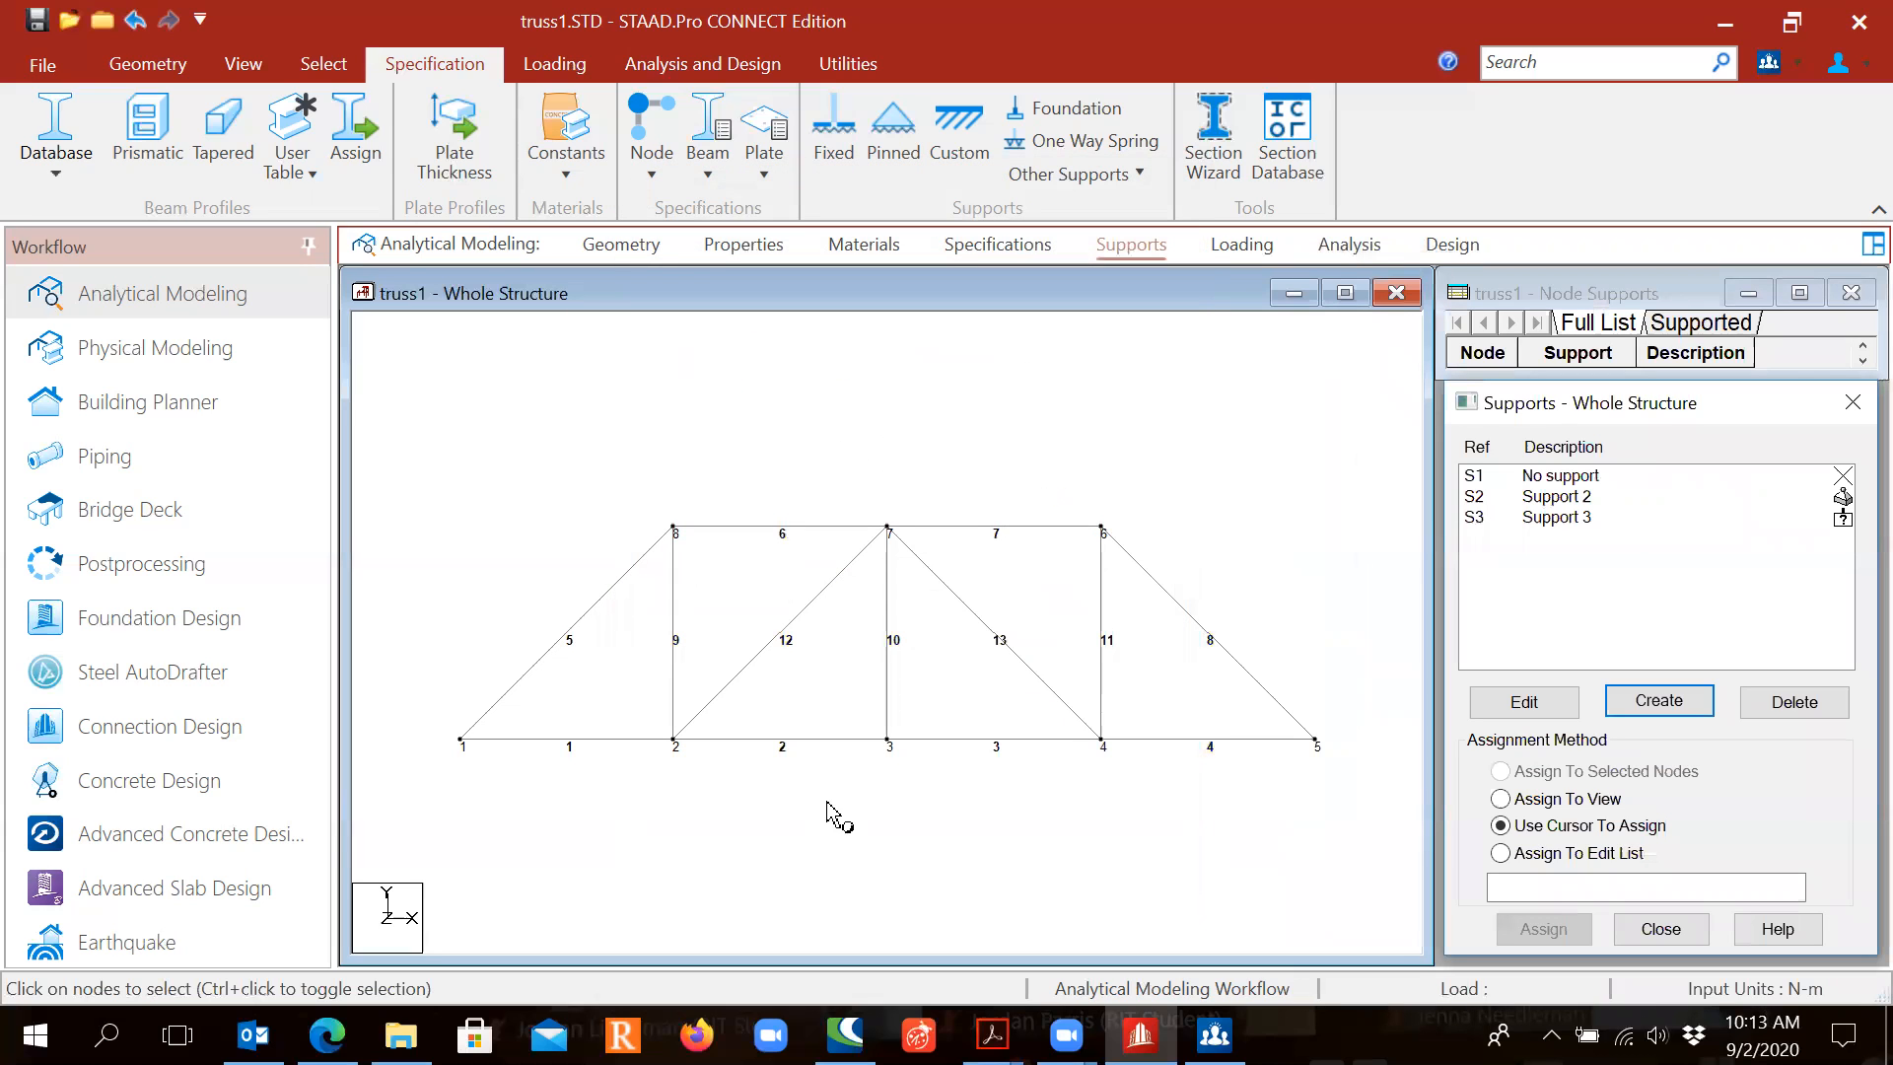
{"action": "left_click", "coordinate": [1572, 497]}
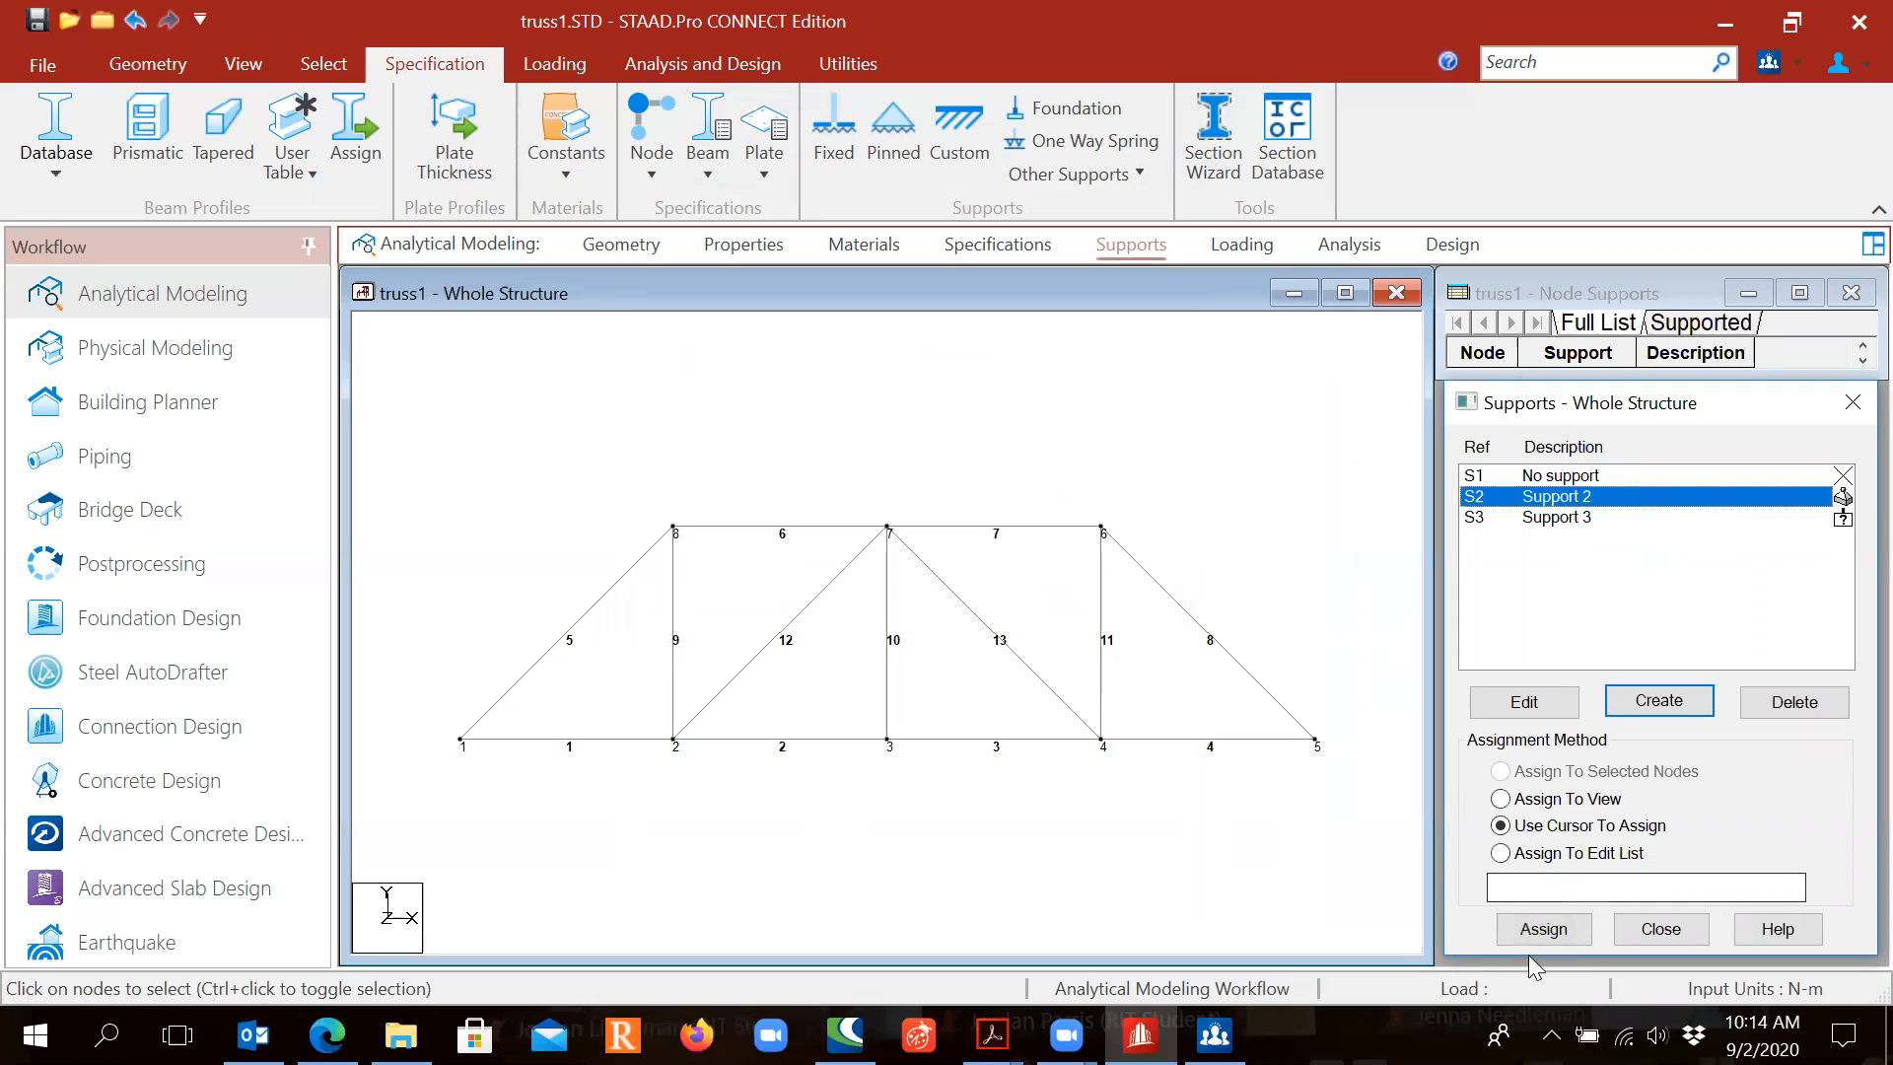
Step: Assign the pinned Support 2 to node 1
{"action": "left_click", "coordinate": [1554, 831]}
{"action": "left_click", "coordinate": [1543, 927]}
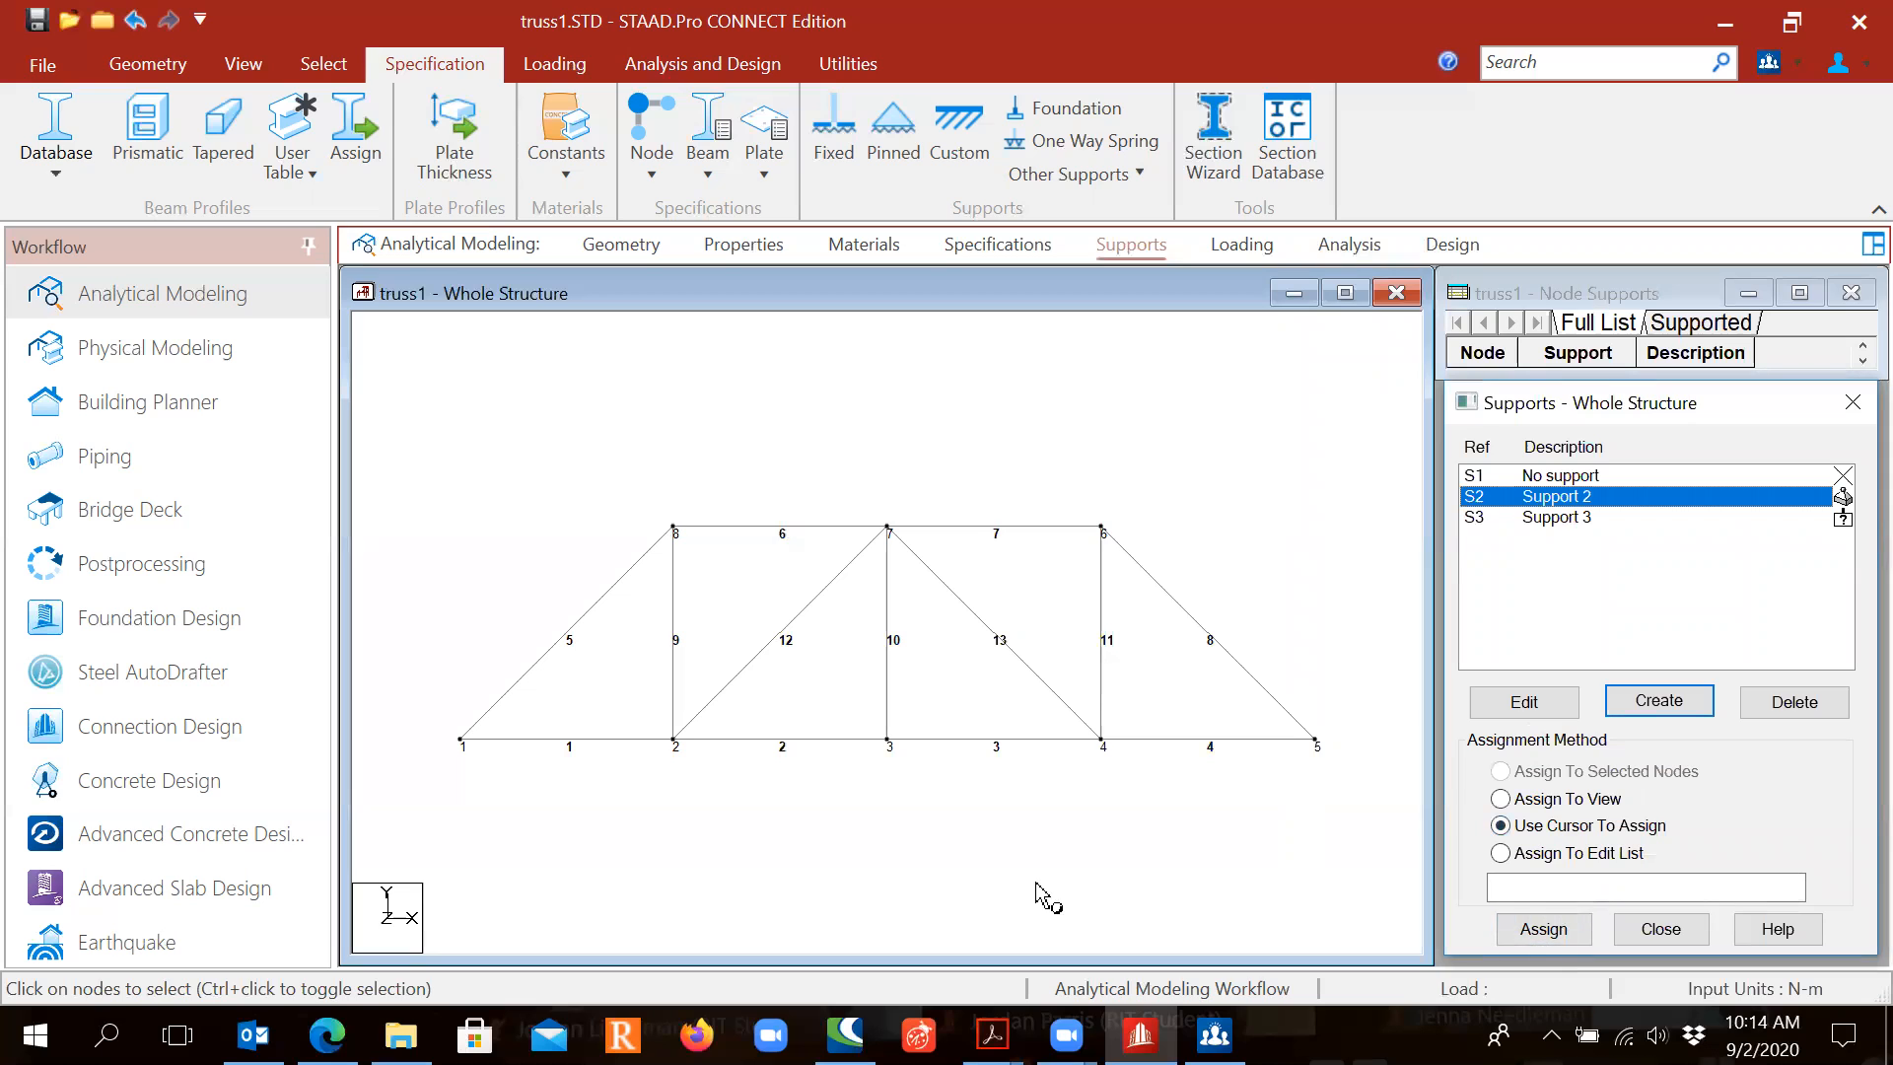
{"action": "left_click", "coordinate": [1543, 926]}
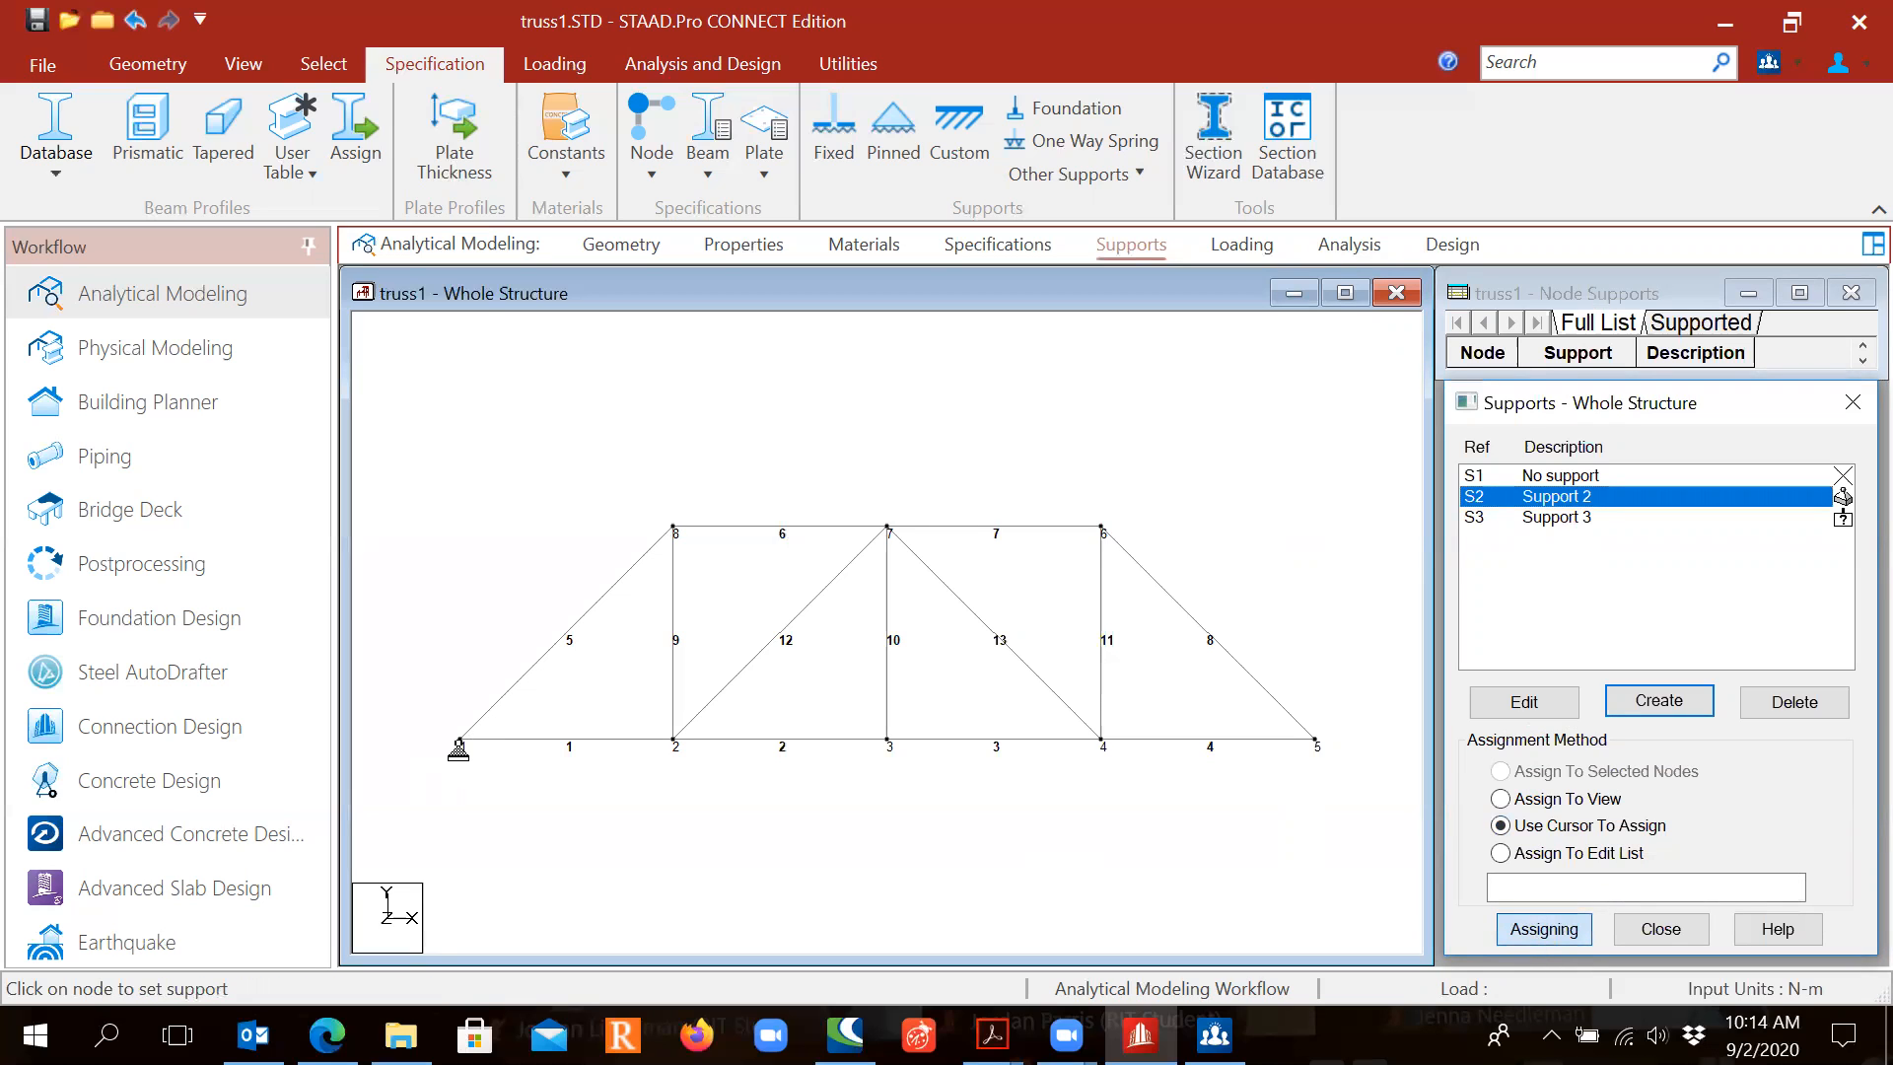
{"action": "left_click", "coordinate": [459, 742]}
{"action": "left_click", "coordinate": [459, 741]}
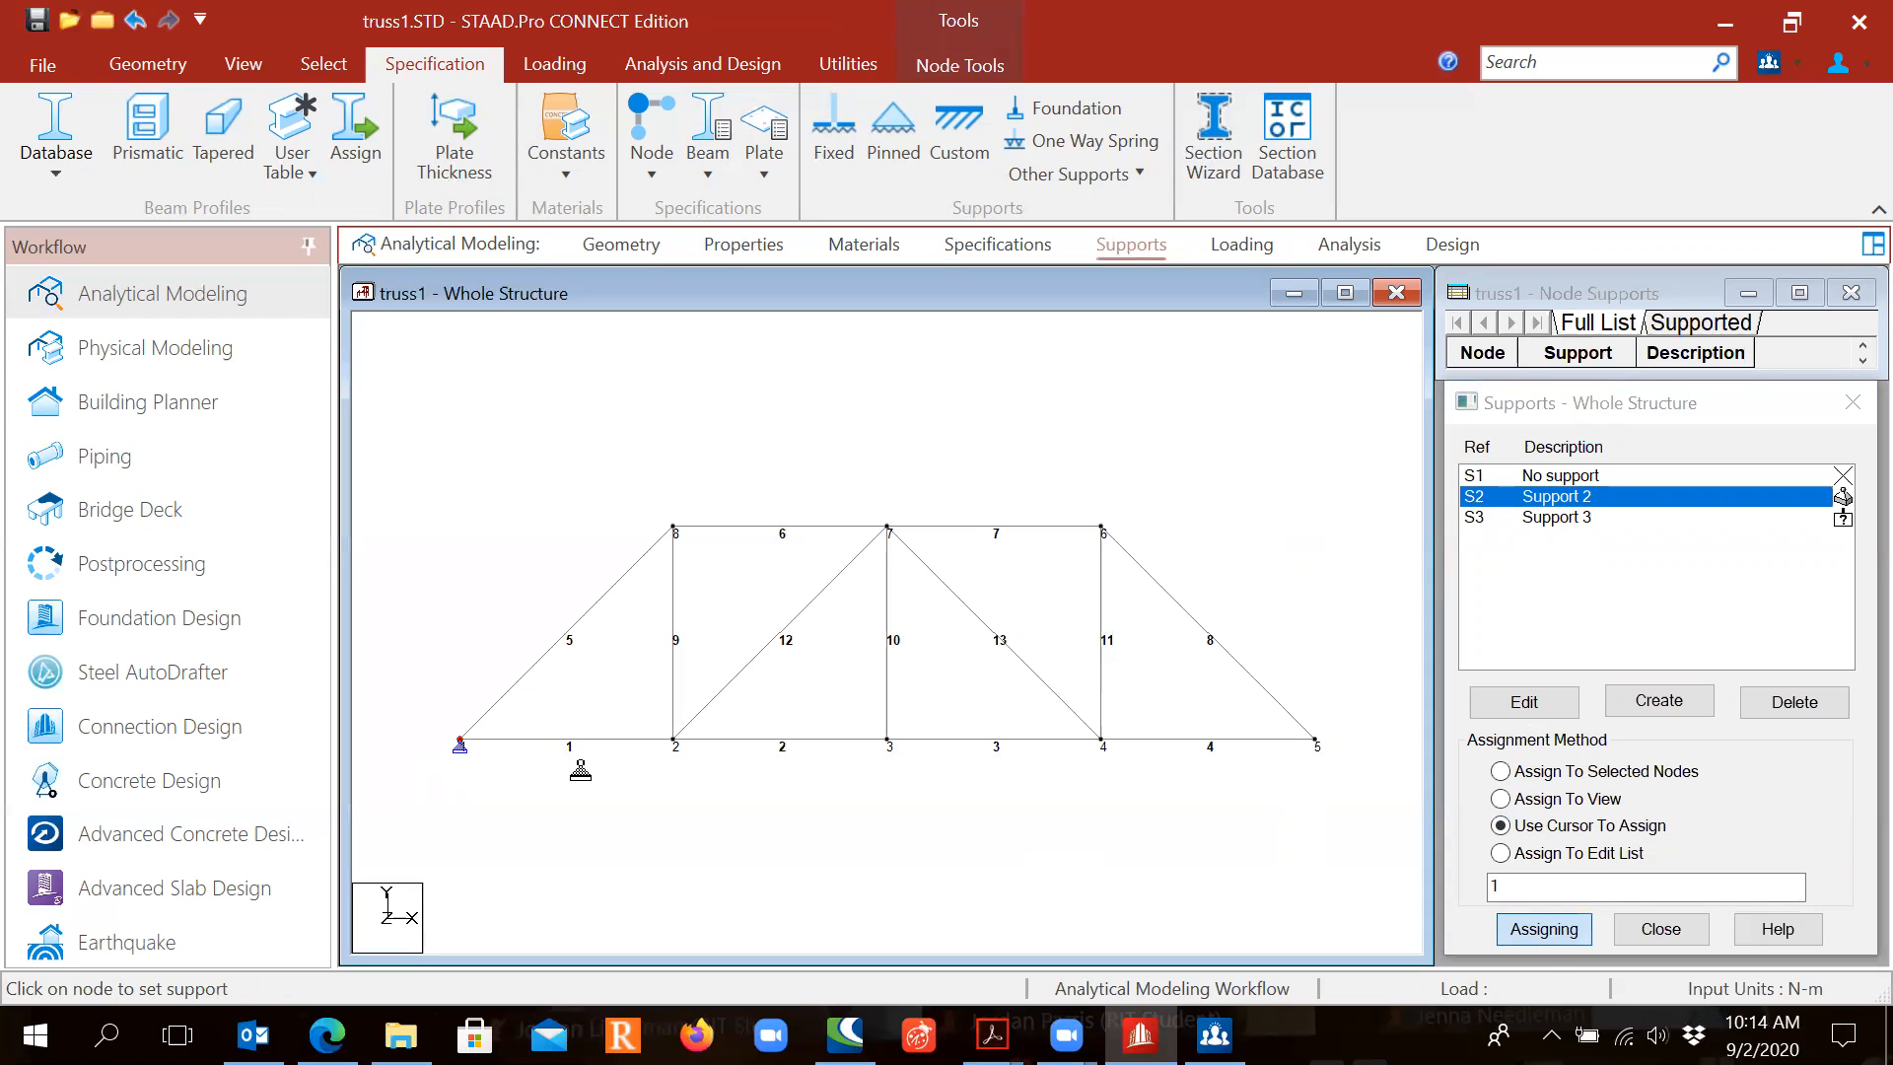
{"action": "key", "text": "Escape"}
Step: Assign the FX/MZ-released Support 3 to node 5
{"action": "left_click", "coordinate": [1567, 518]}
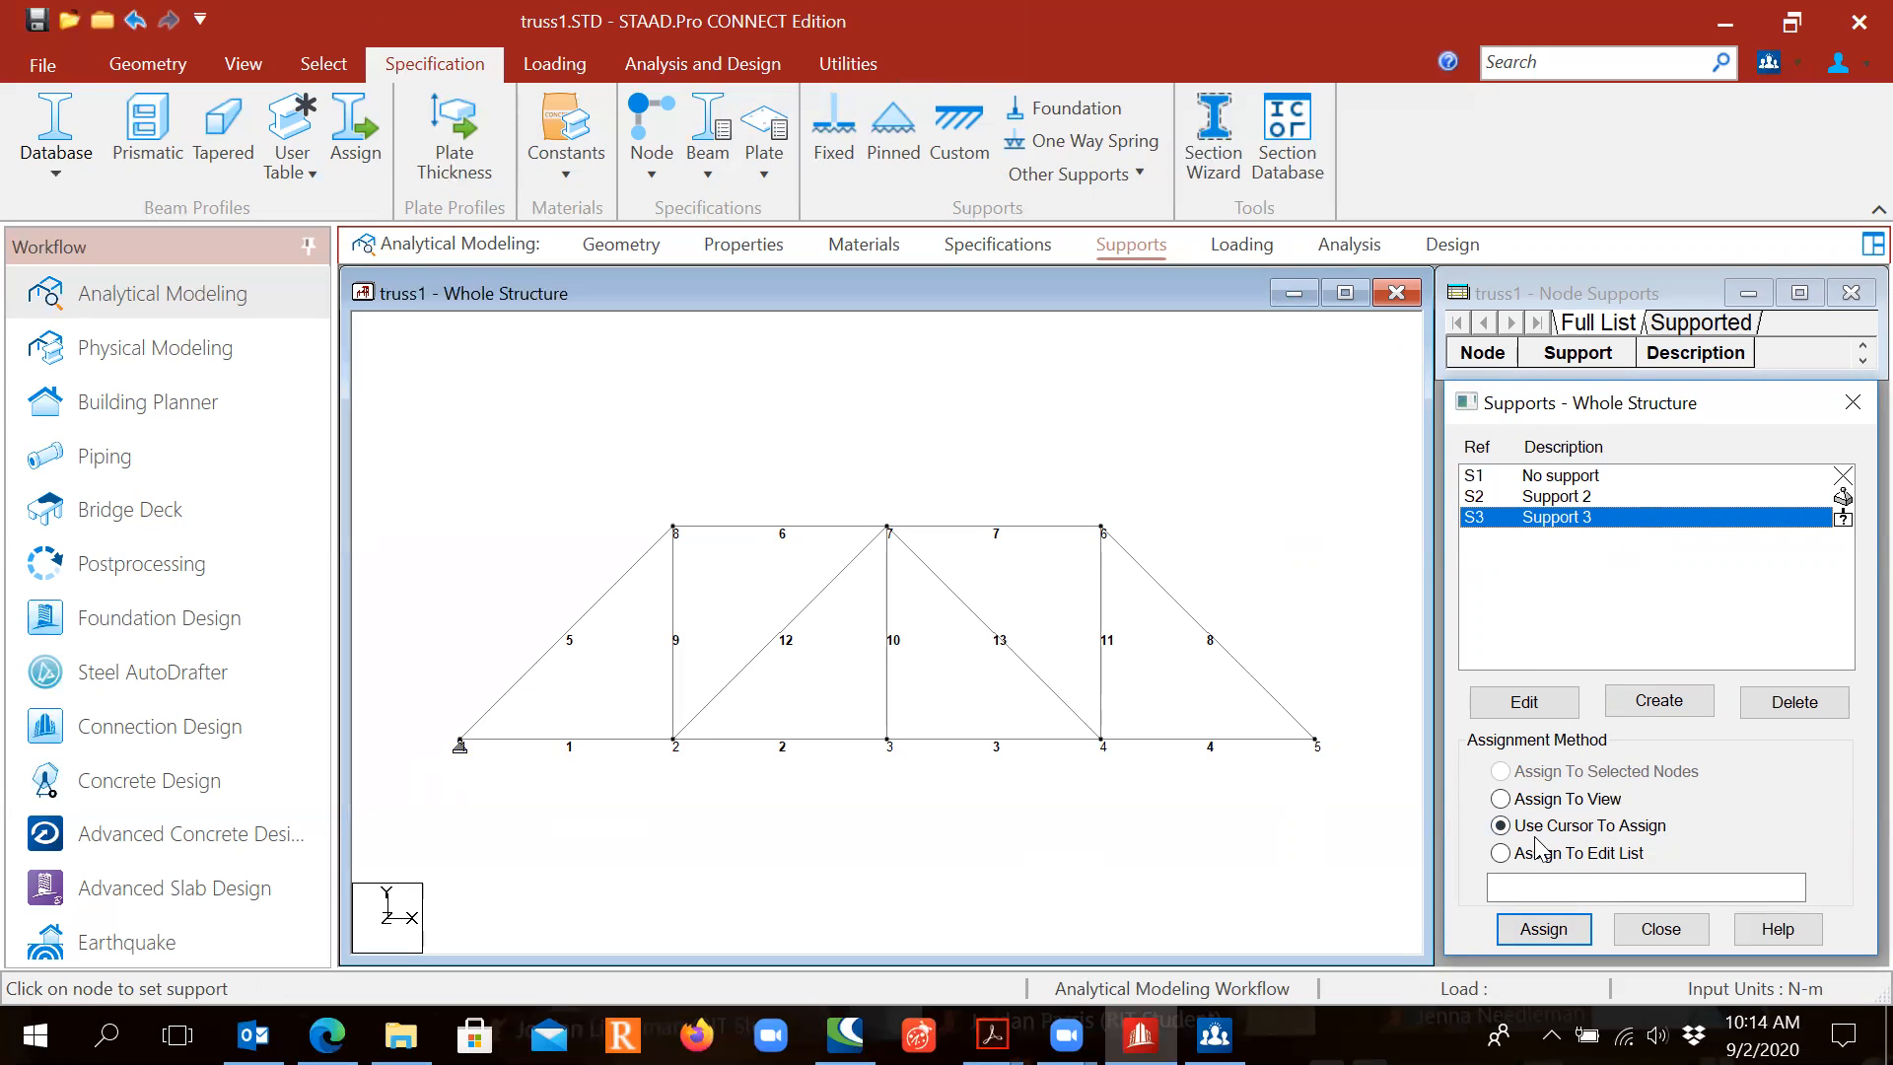
{"action": "left_click", "coordinate": [1543, 928]}
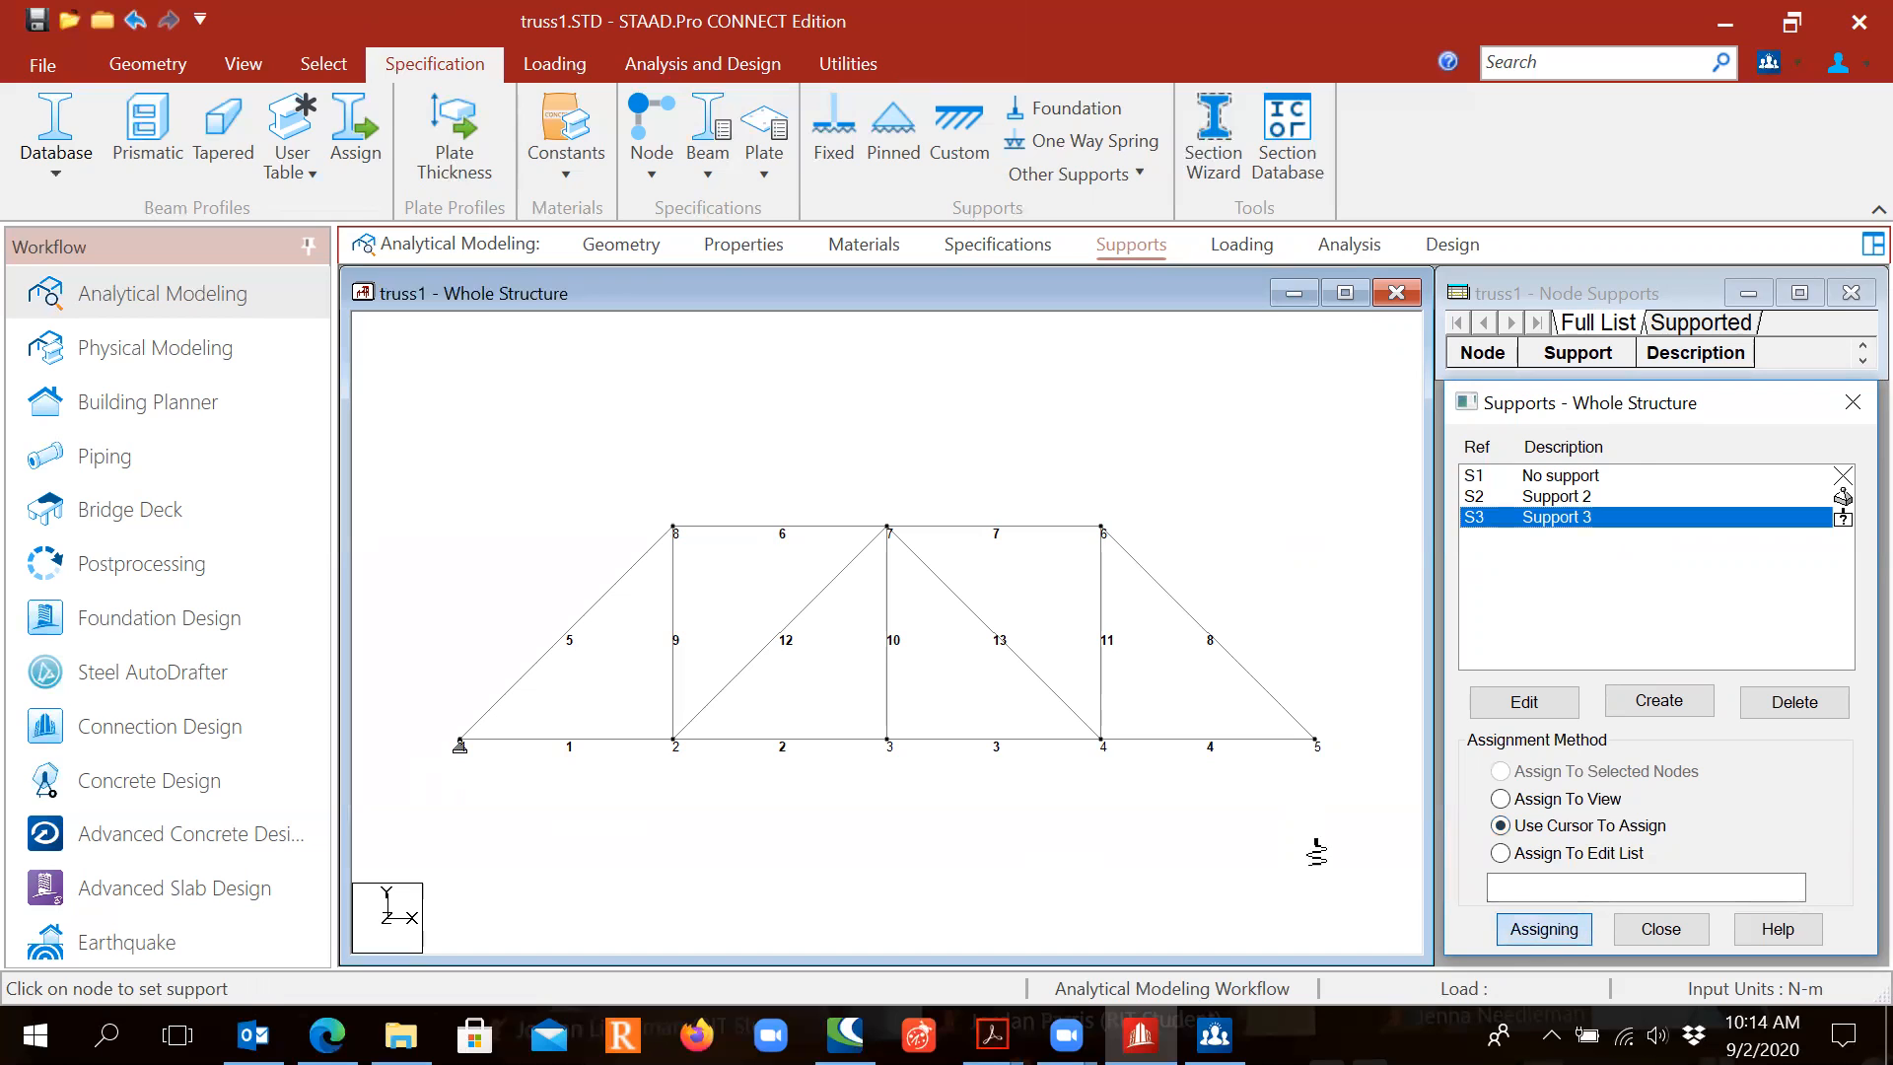
{"action": "left_click", "coordinate": [1314, 741]}
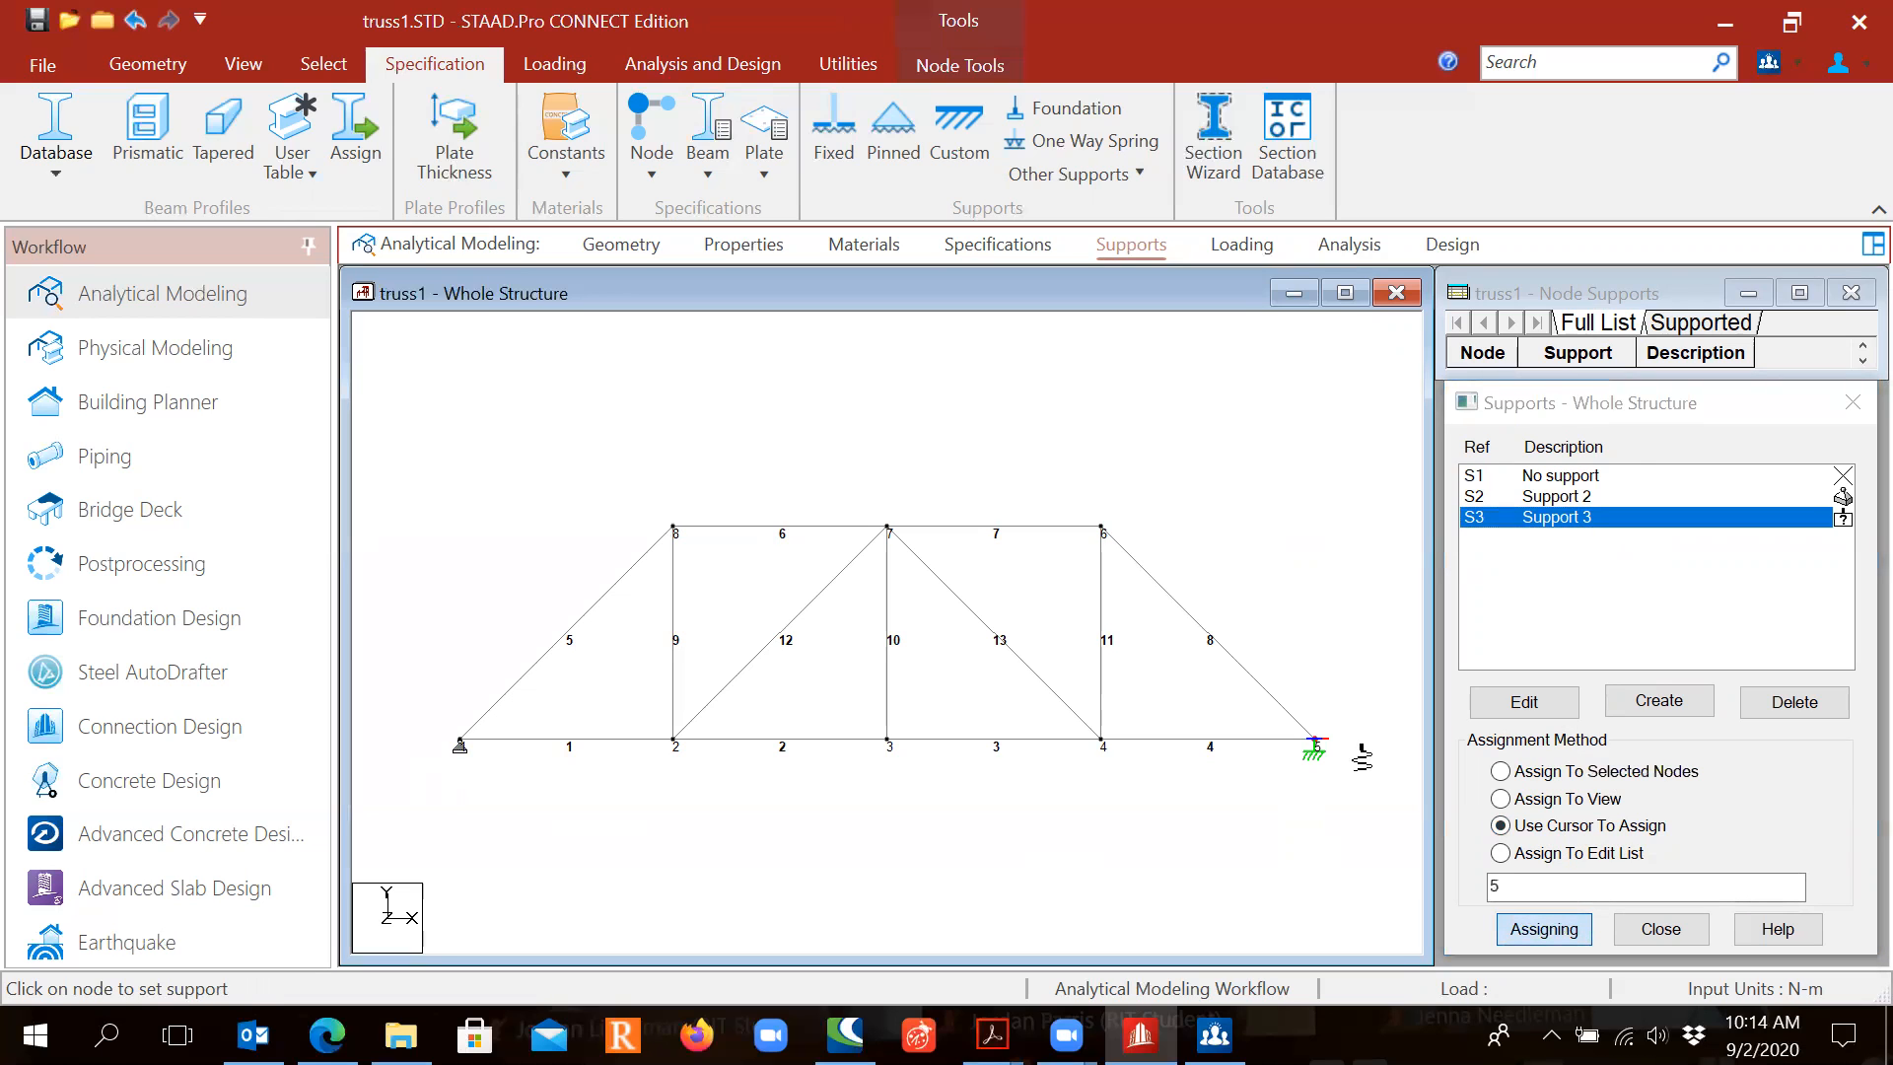
{"action": "key", "text": "Escape"}
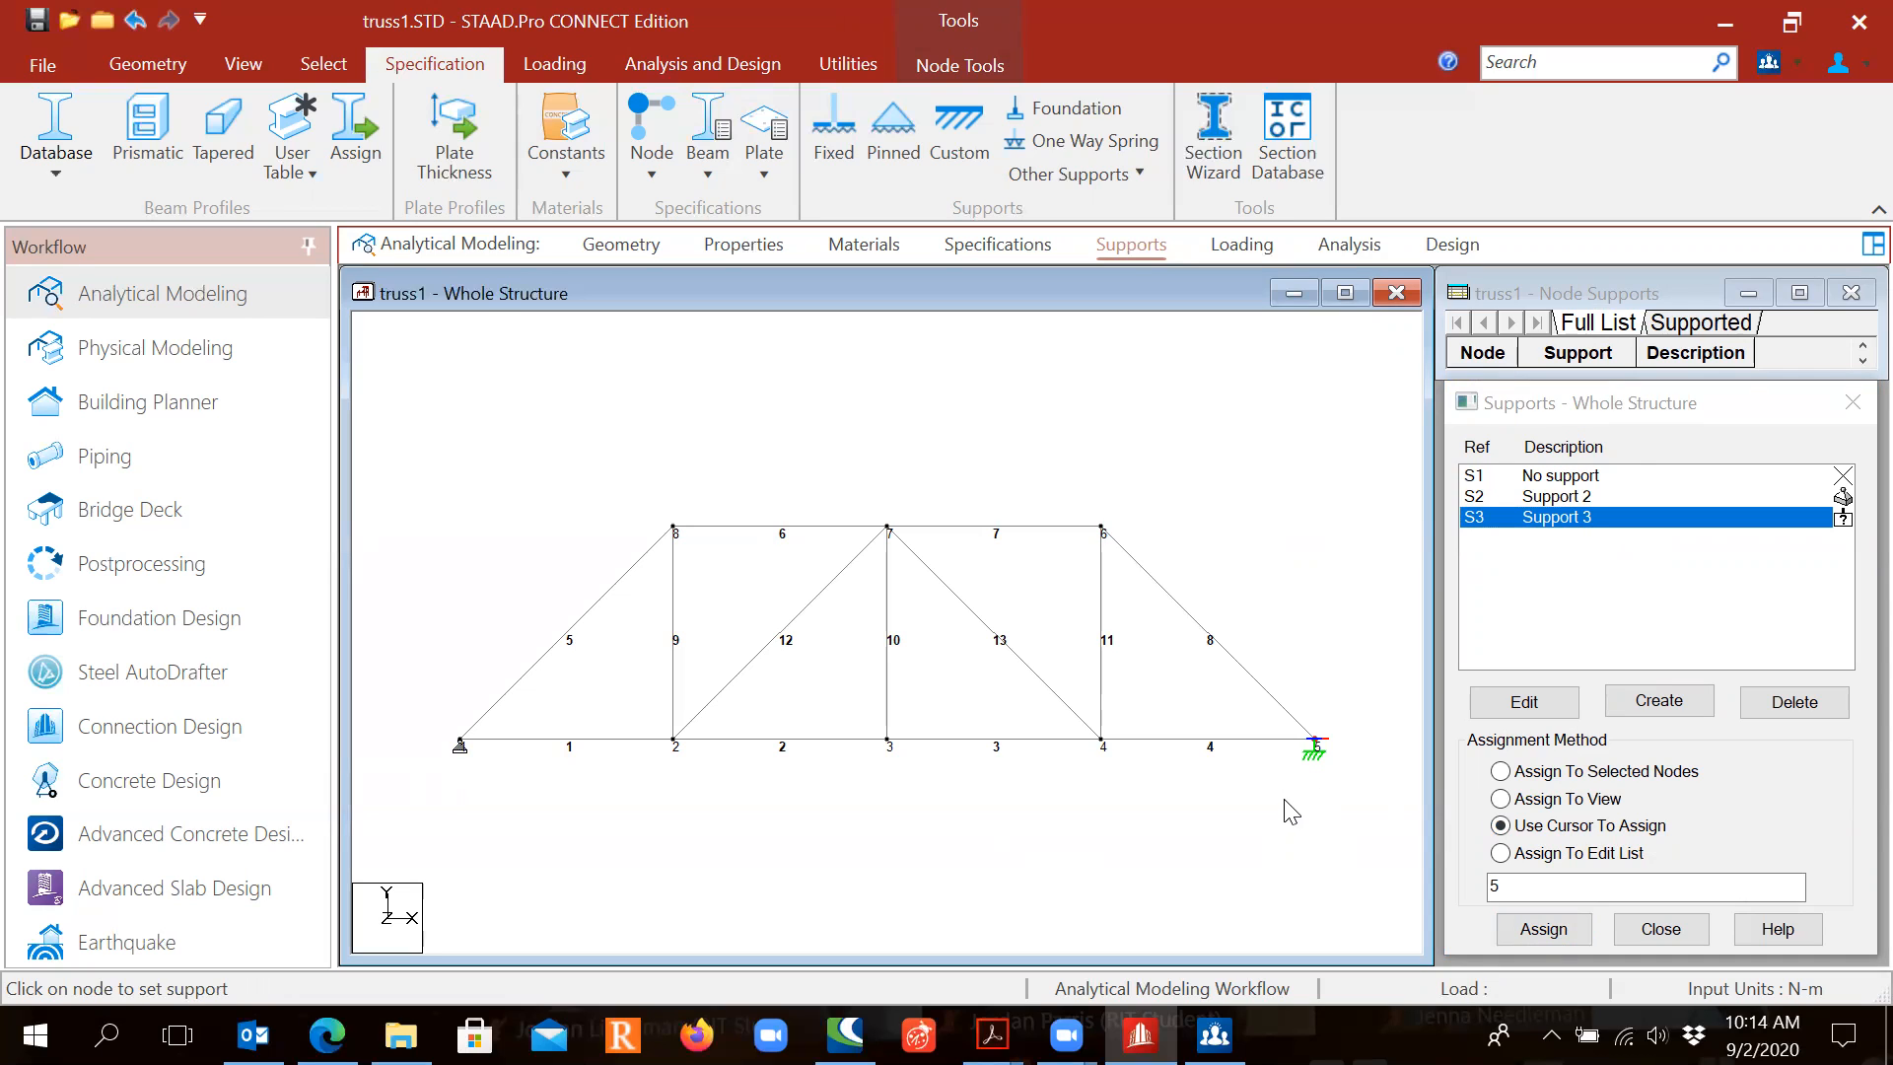
{"action": "left_click", "coordinate": [1249, 252]}
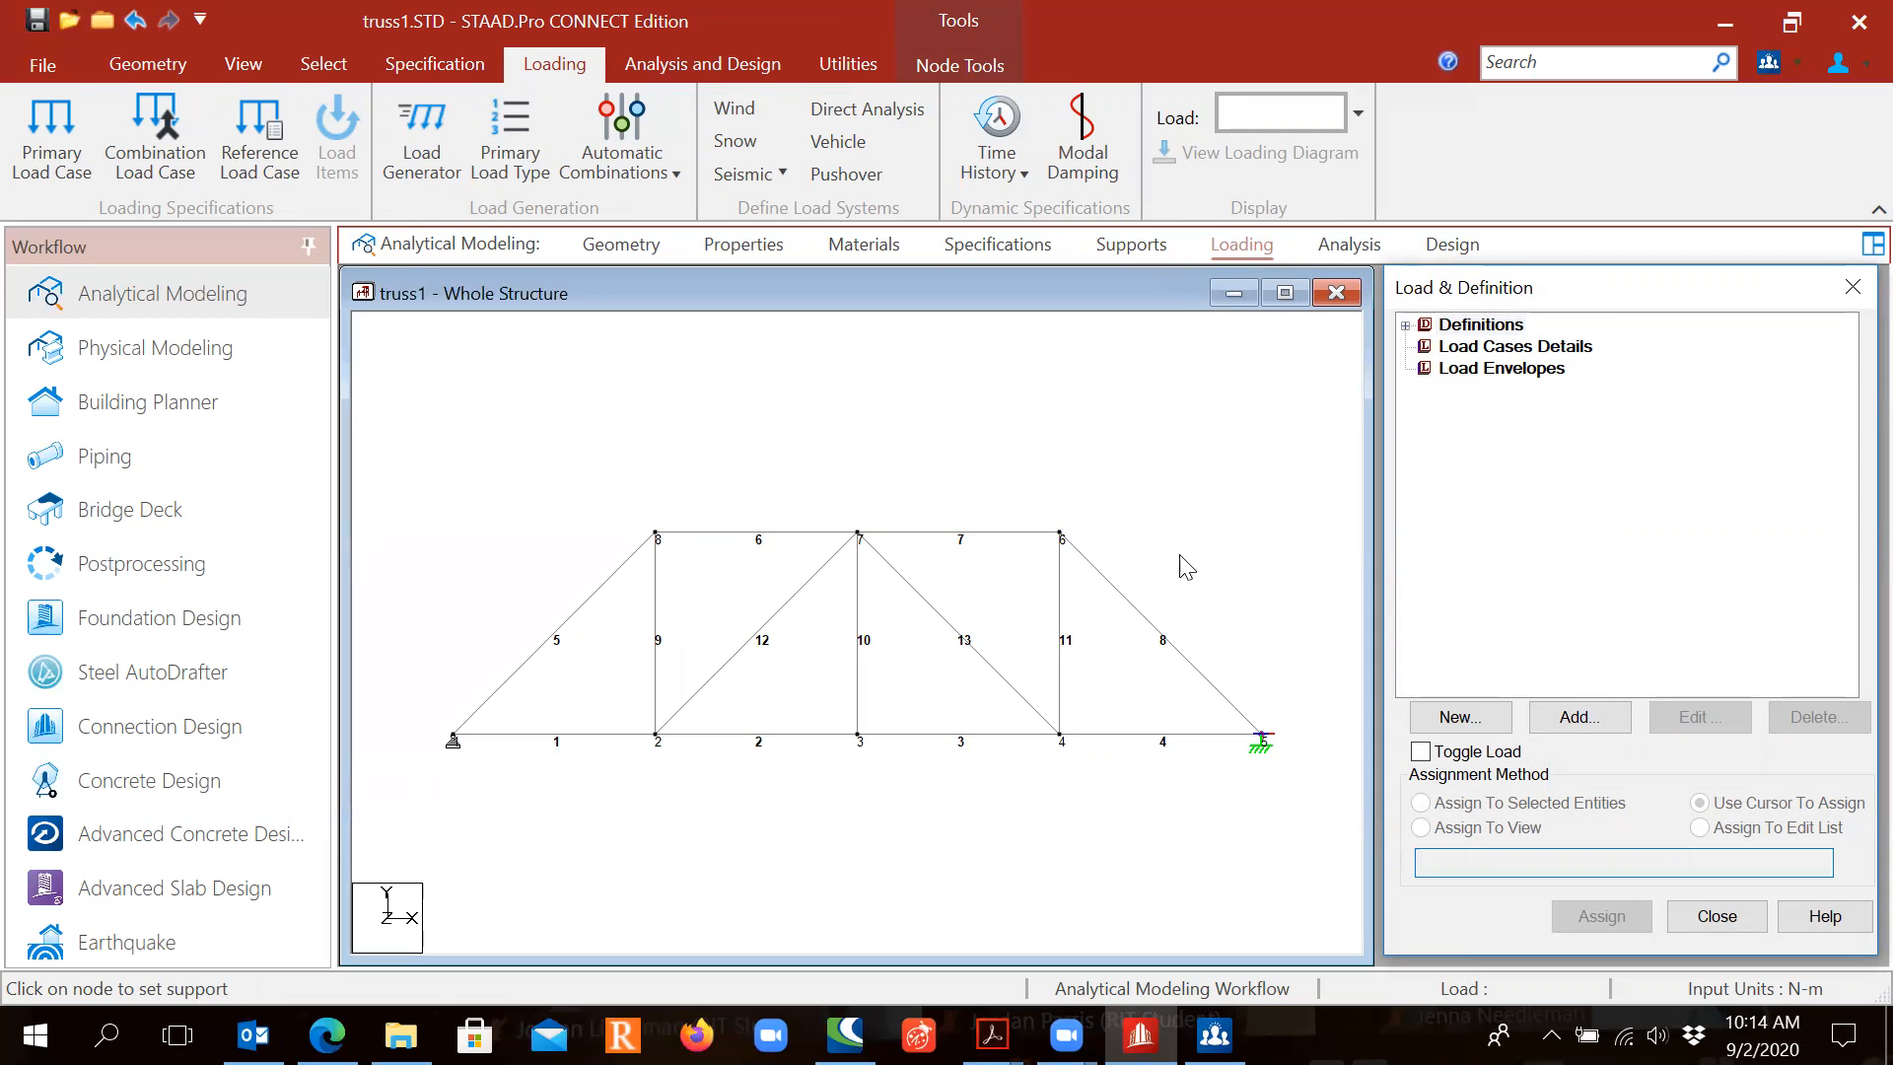
Step: Review the truss loading slide in the PDF, then return to STAAD.Pro's Load Cases Details
{"action": "mouse_move", "coordinate": [992, 1035]}
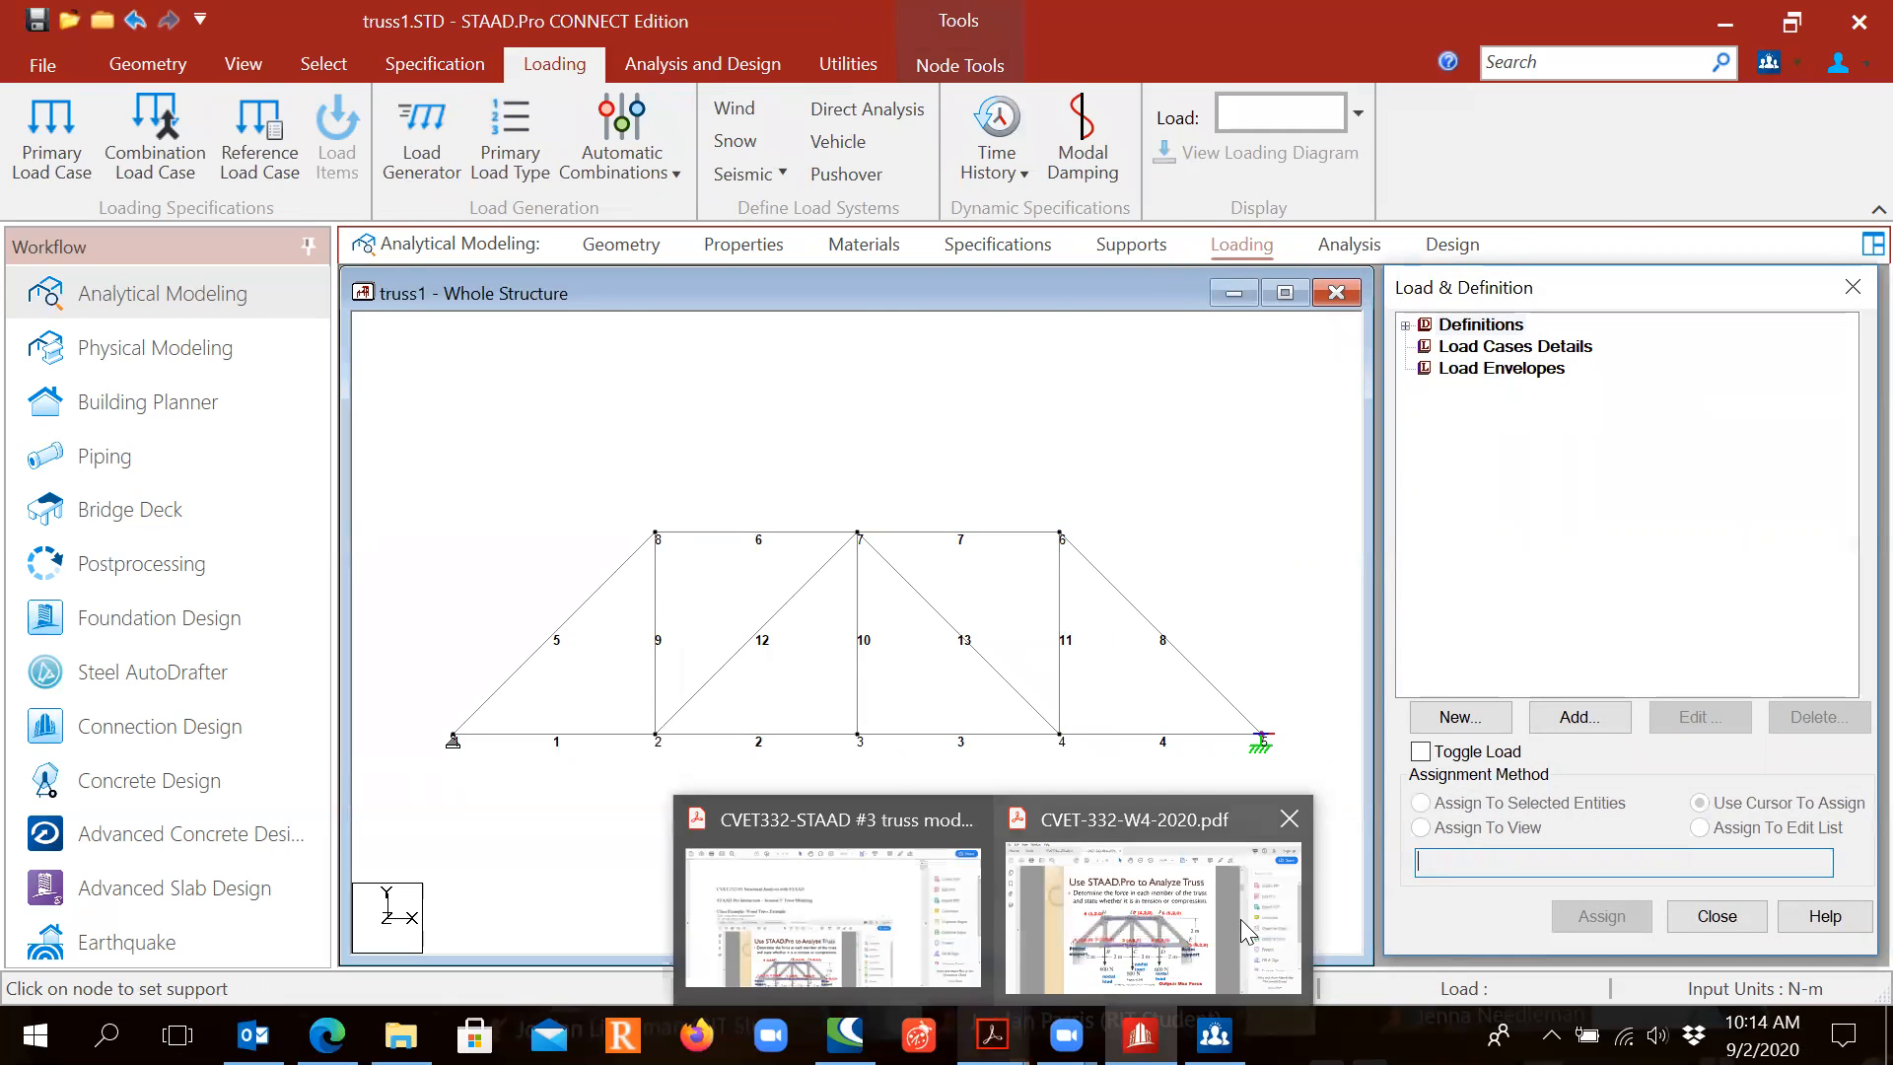
{"action": "left_click", "coordinate": [1152, 916]}
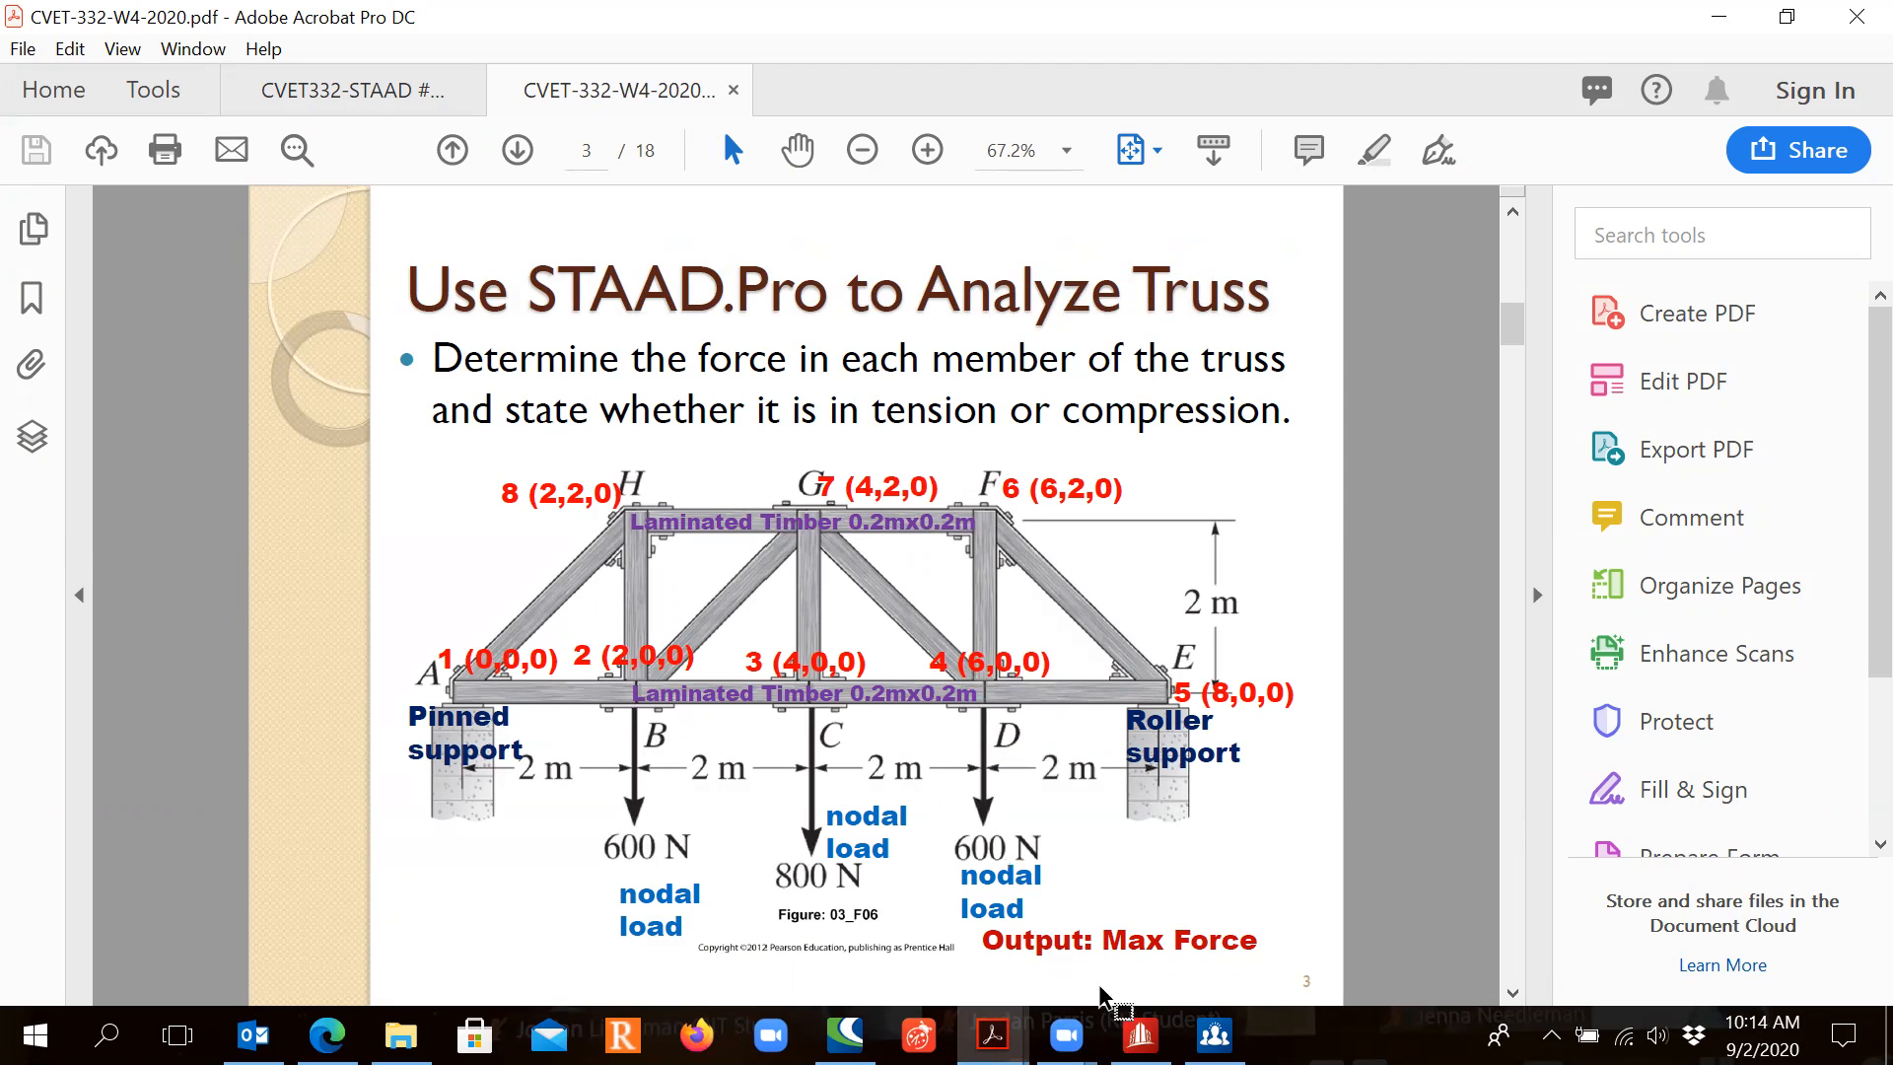
{"action": "left_click", "coordinate": [1141, 1035]}
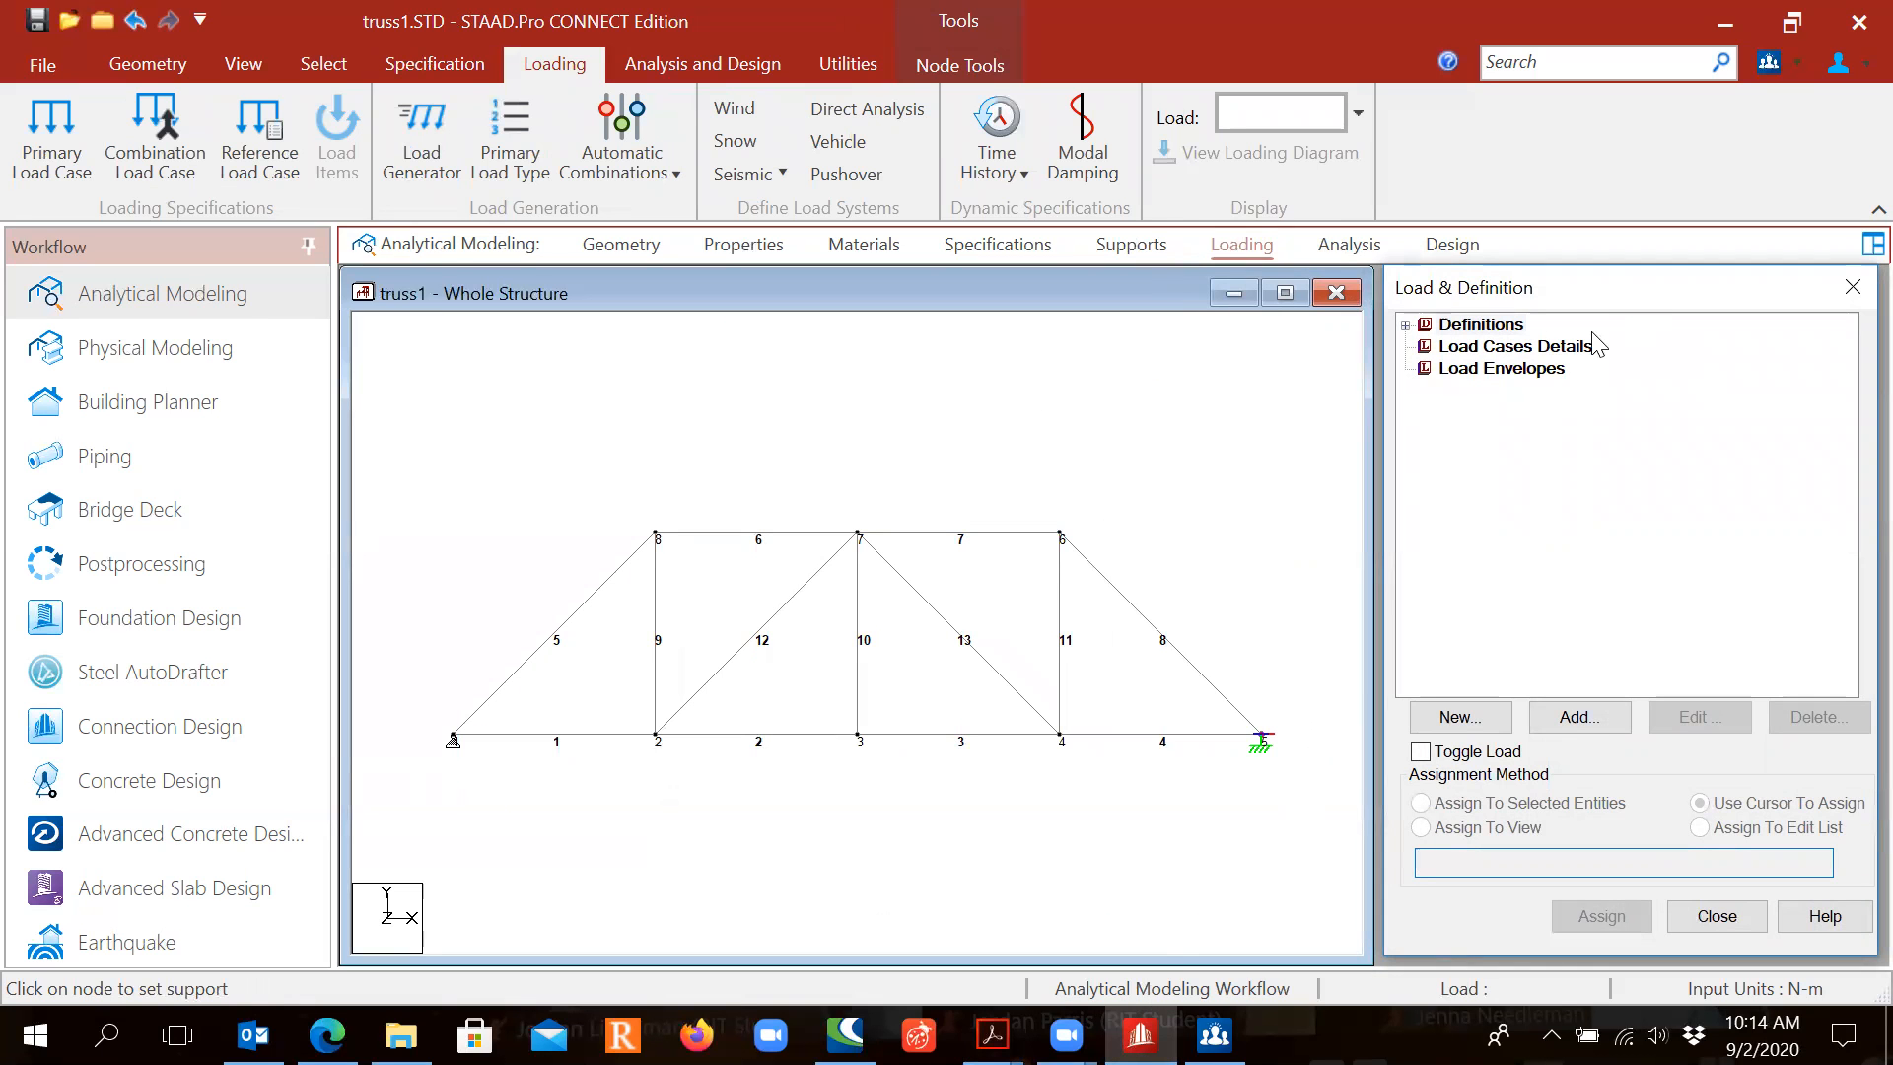
{"action": "left_click", "coordinate": [1486, 349]}
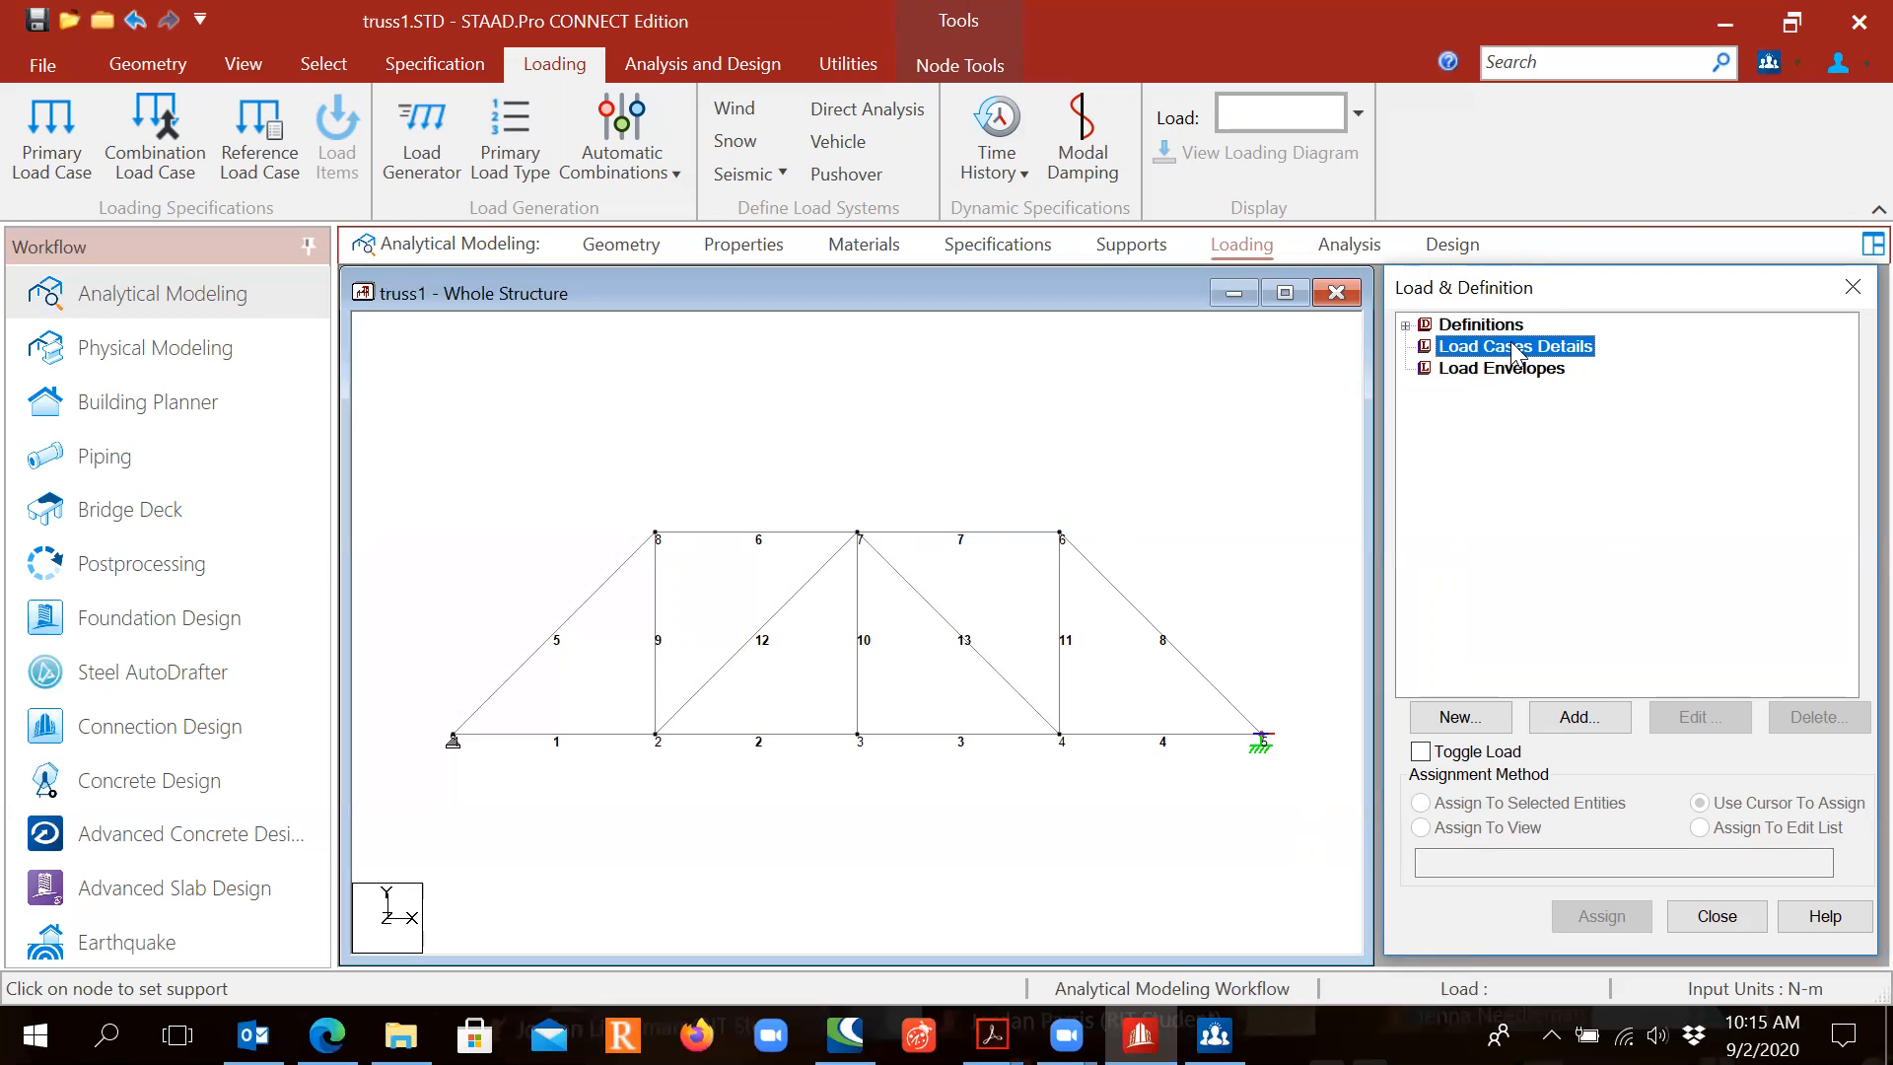
Step: Add a new primary load case of type Dead titled 'Dead Load', then close the dialog
{"action": "left_click", "coordinate": [1575, 716]}
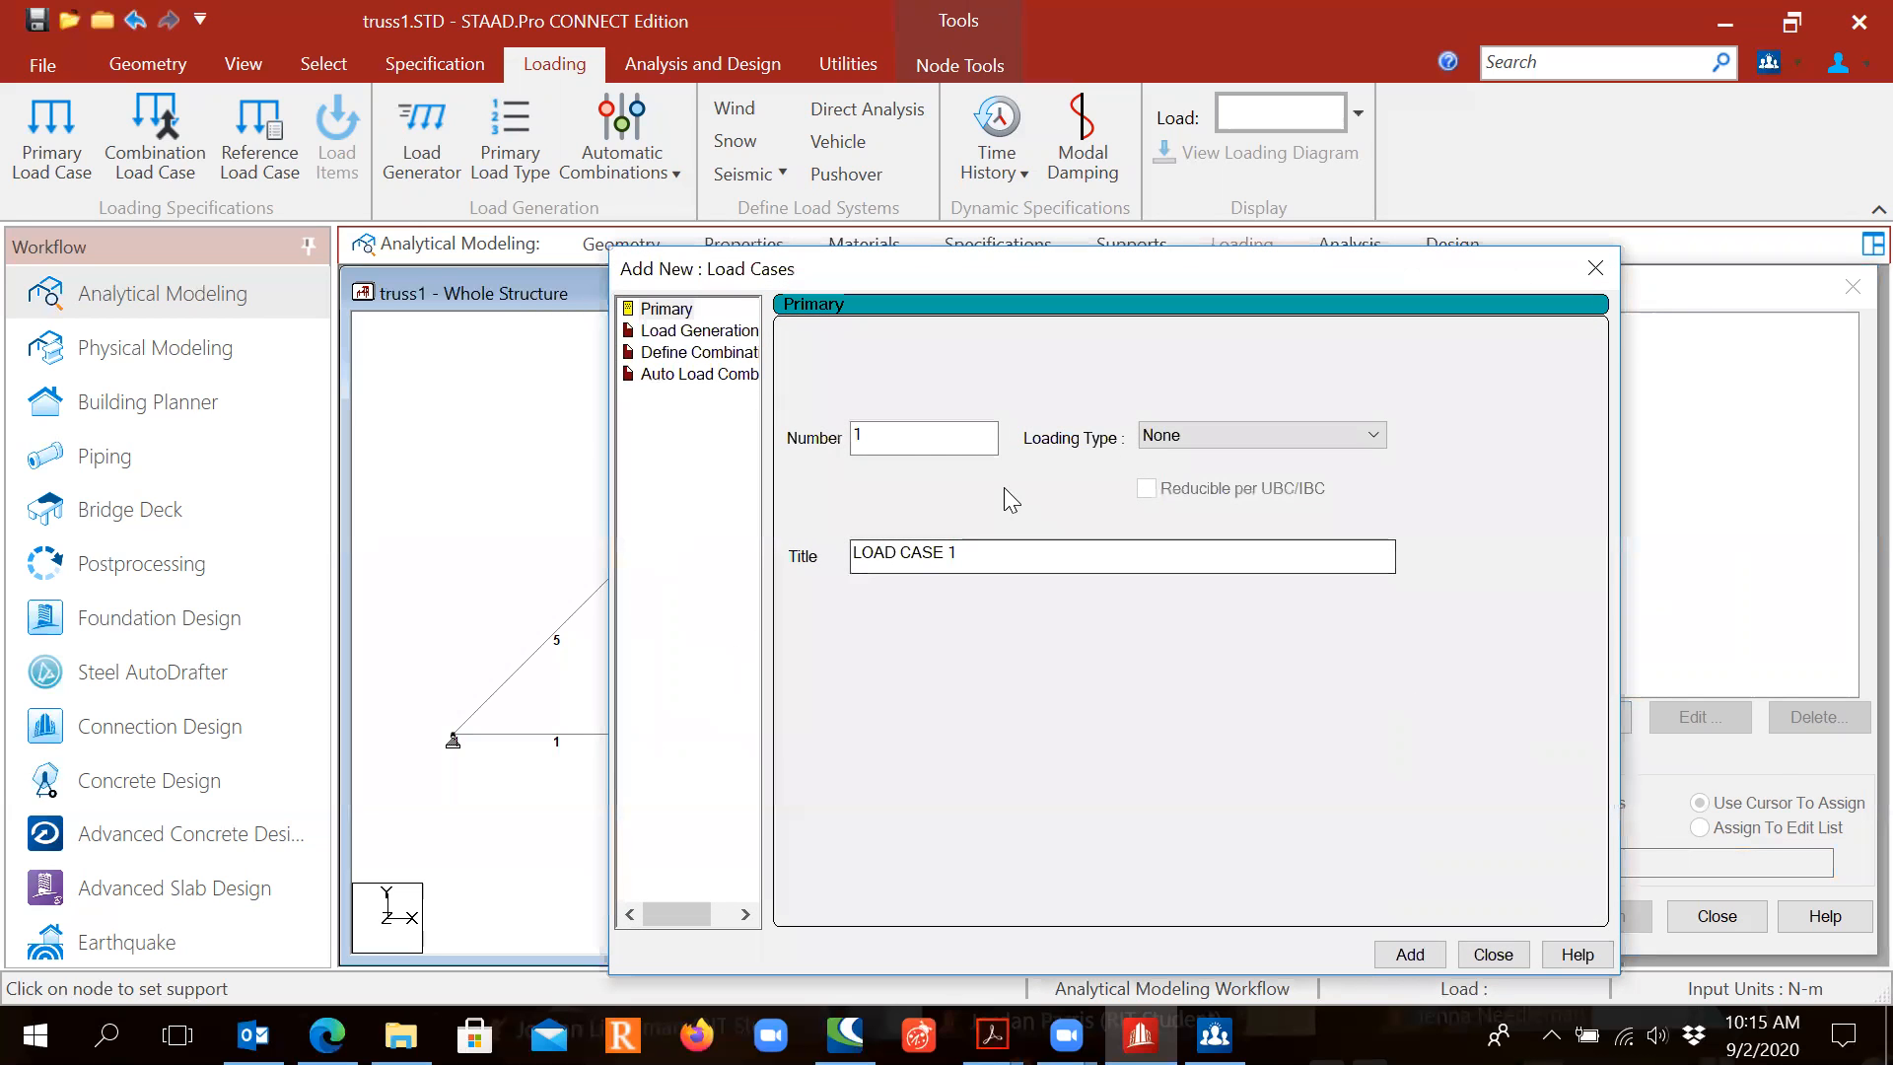
{"action": "left_click", "coordinate": [1186, 440]}
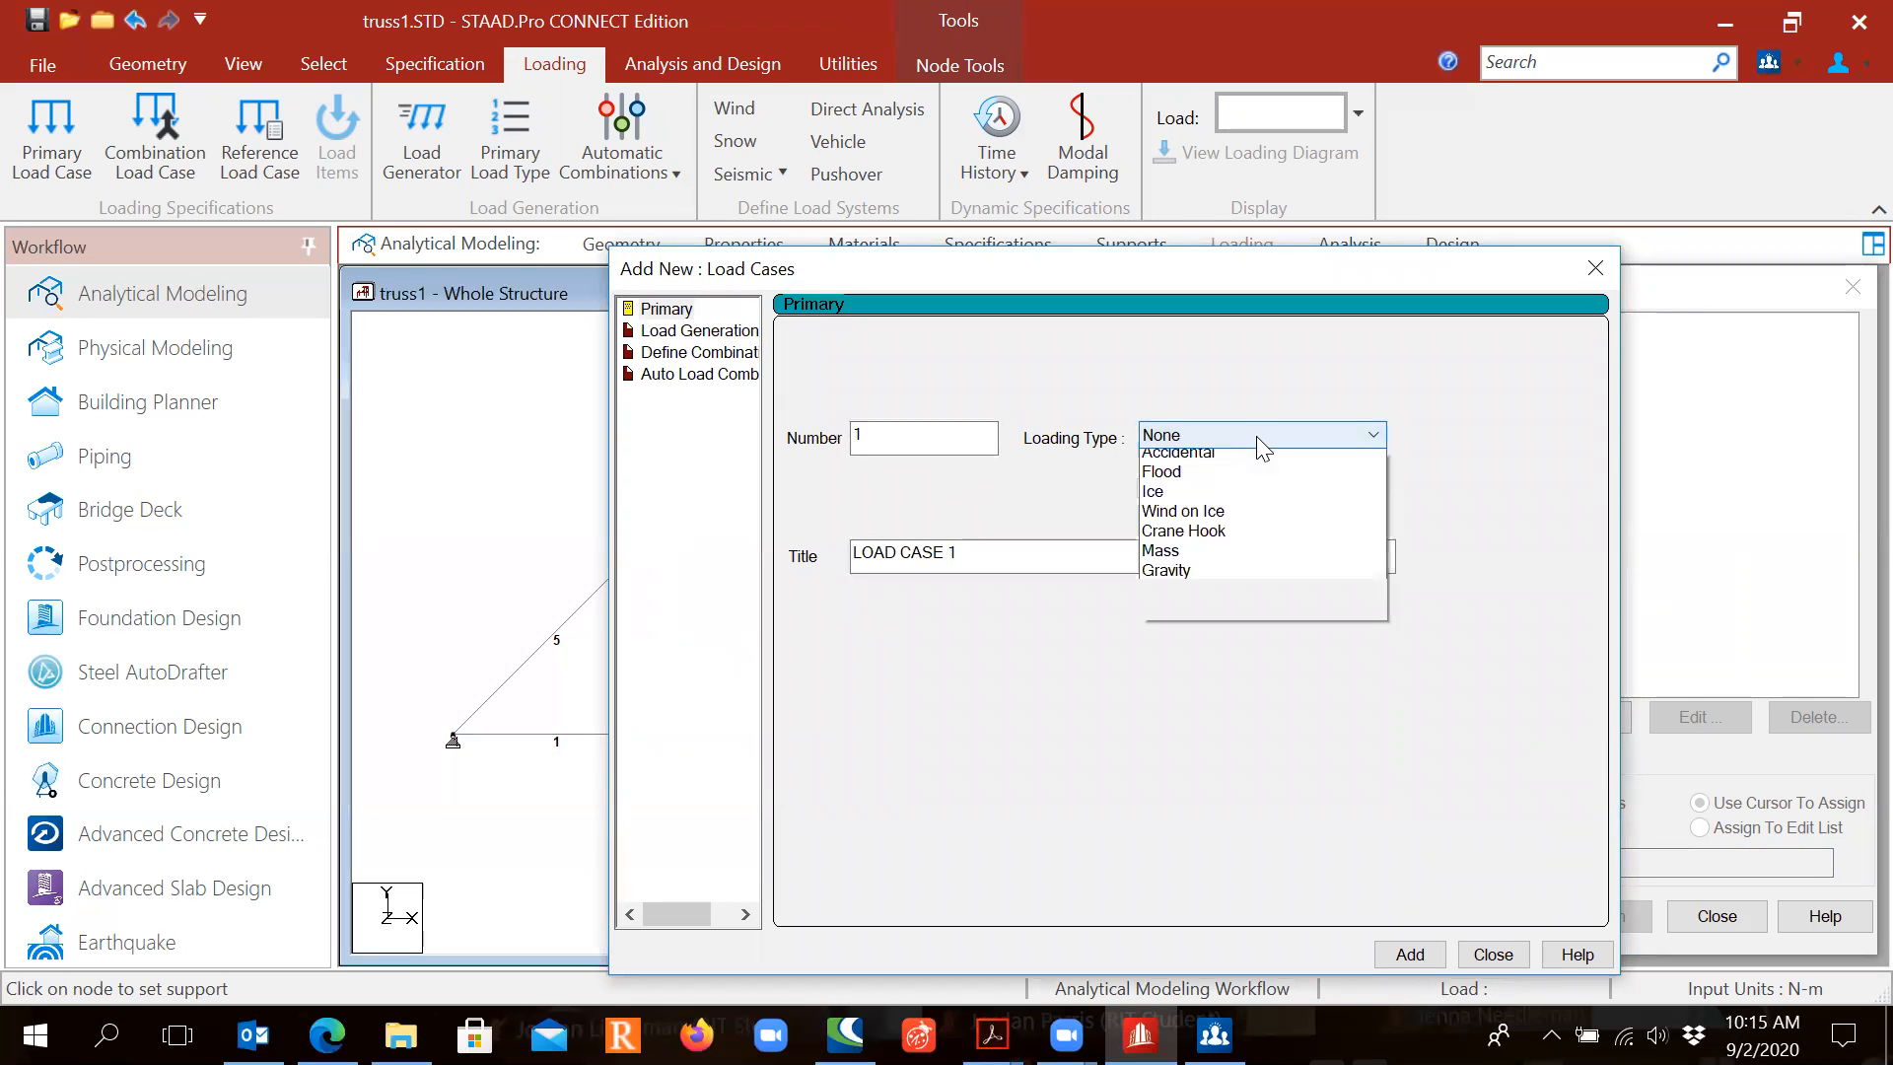
{"action": "left_click", "coordinate": [1158, 456]}
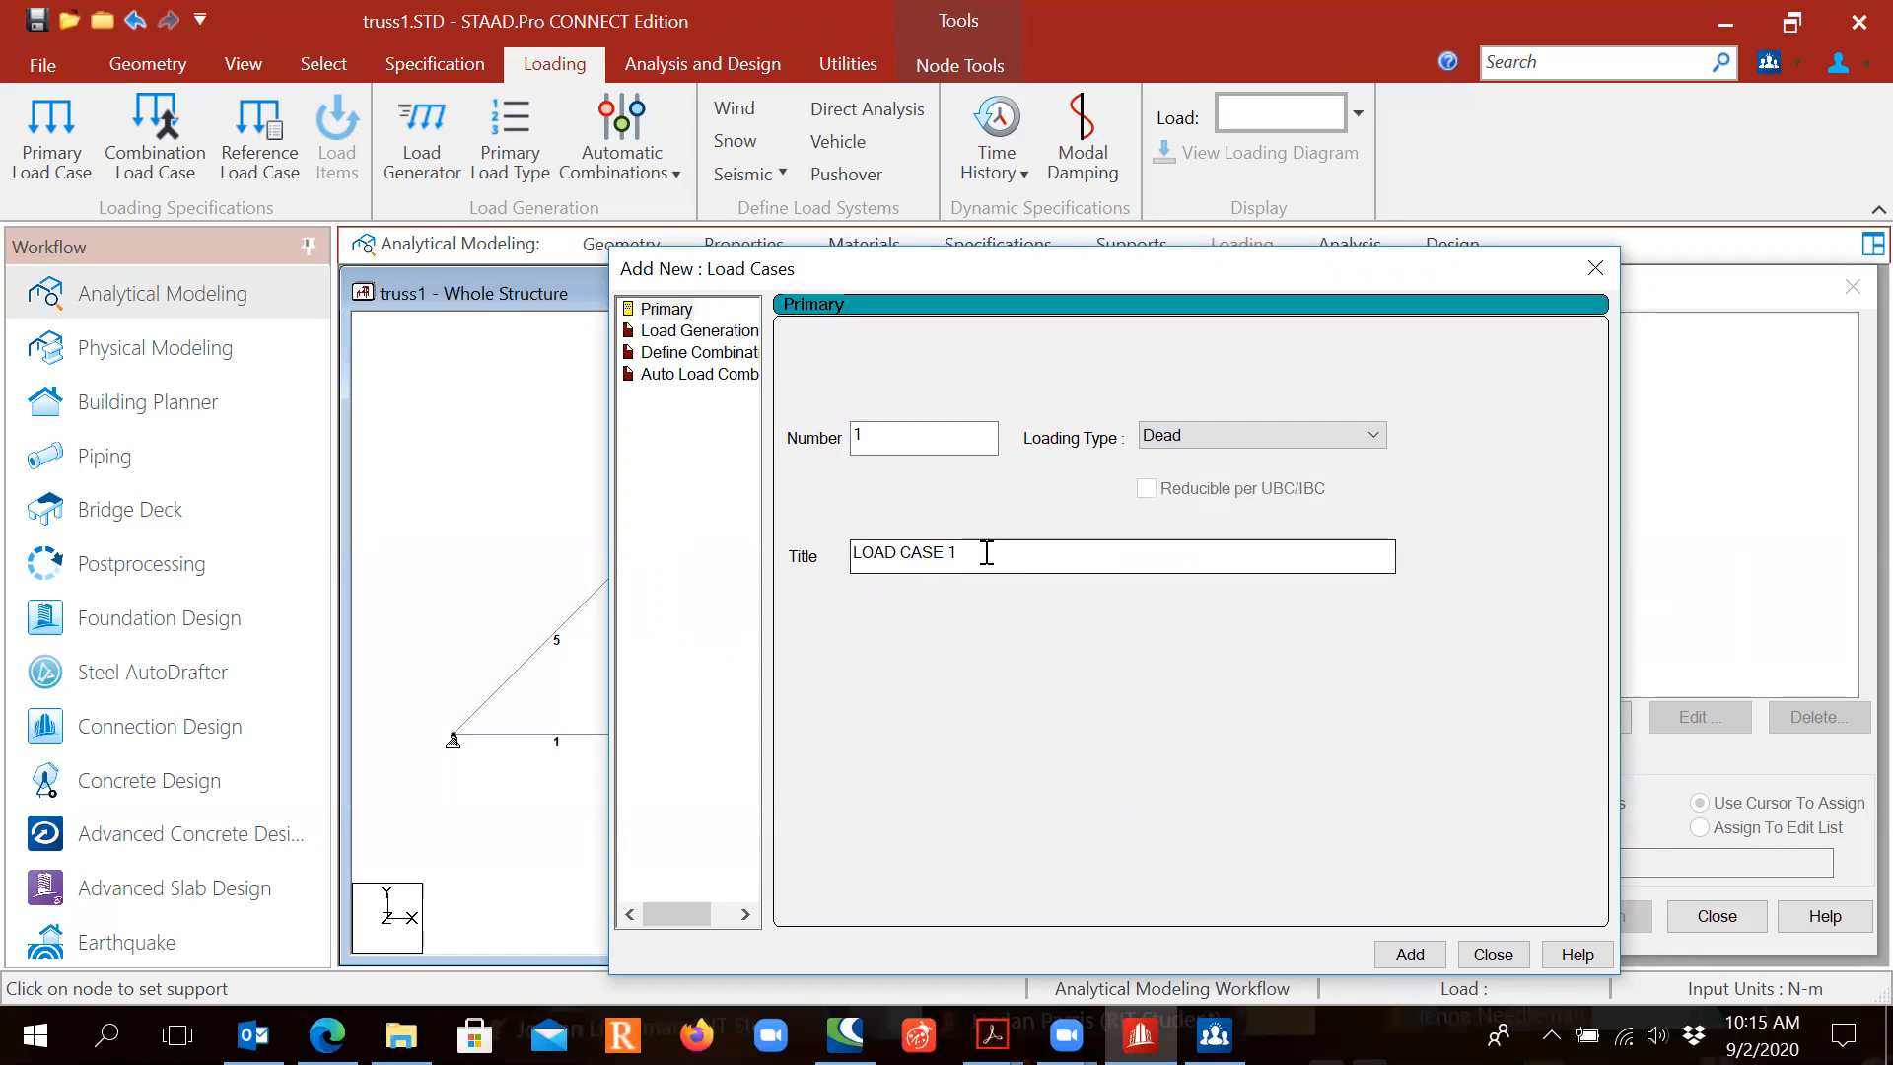
{"action": "left_click_drag", "start_coordinate": [988, 553], "coordinate": [600, 554]}
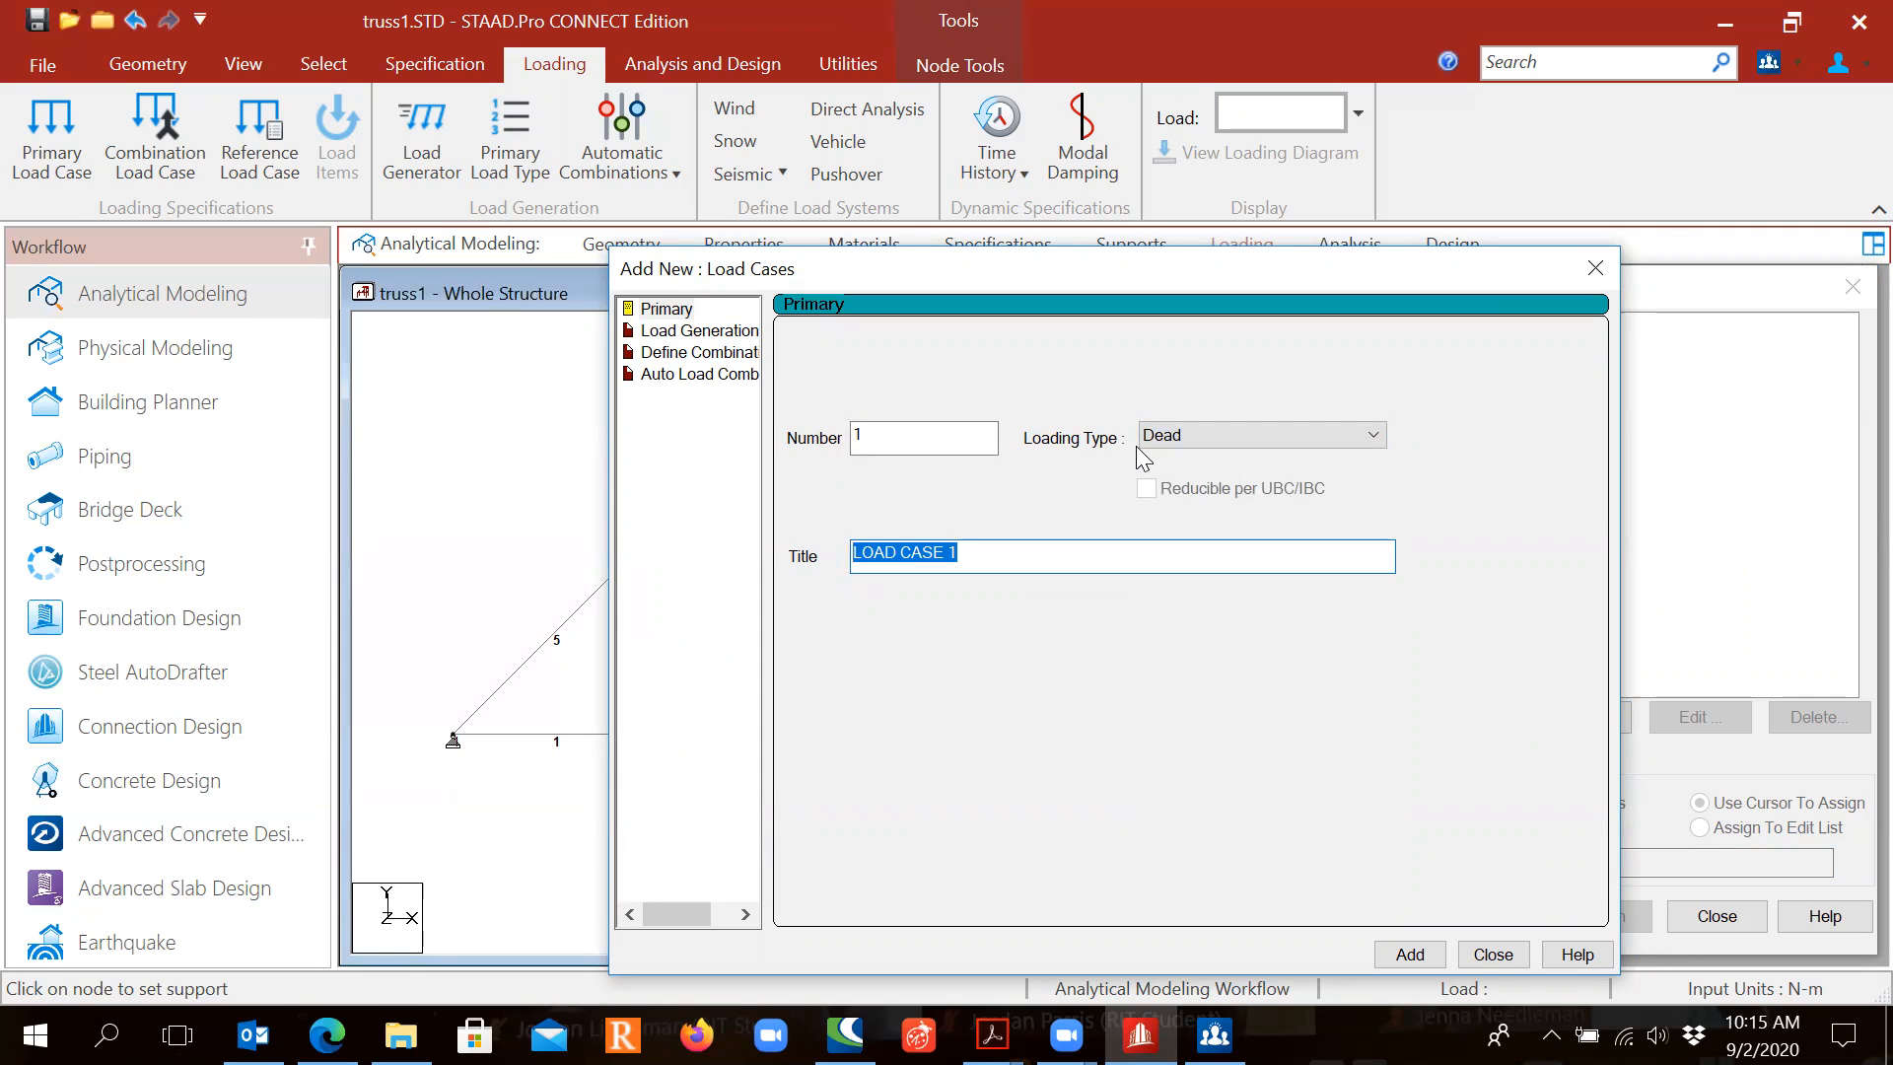
{"action": "type", "text": "Dead Load"}
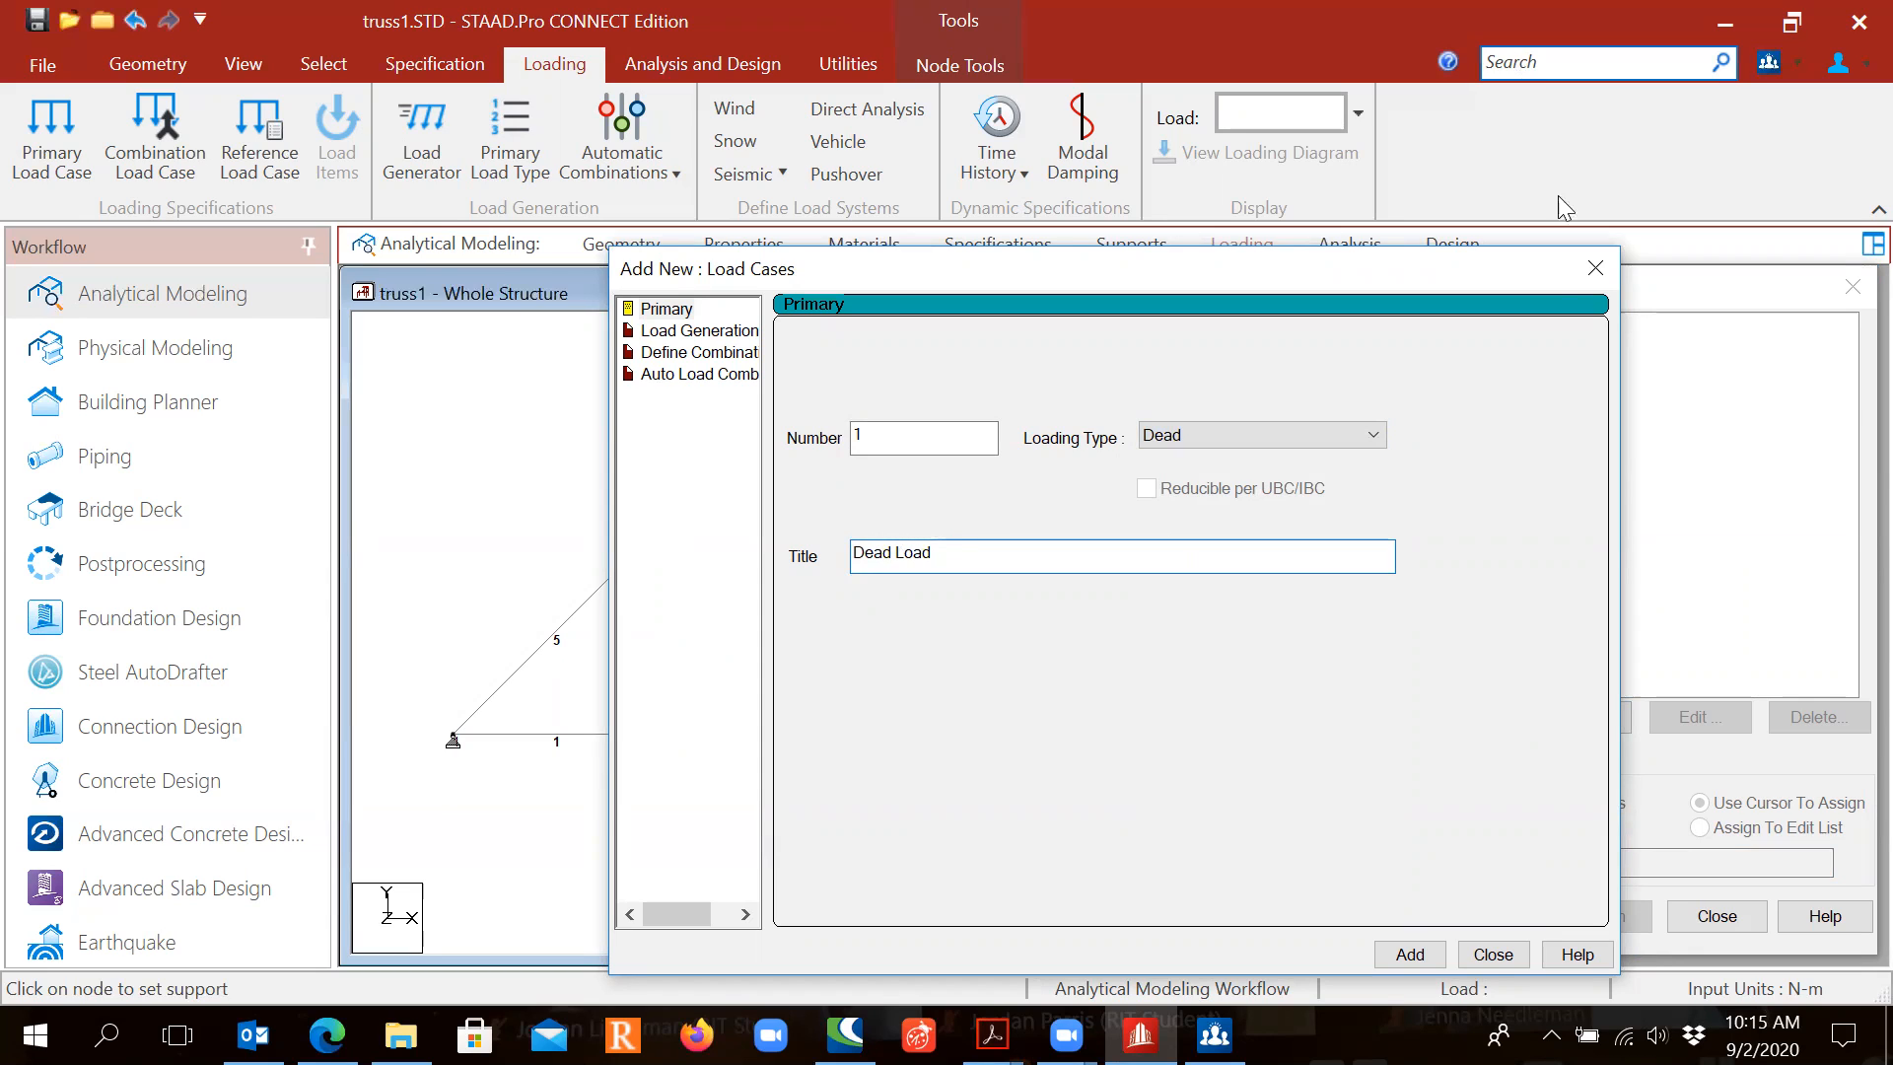
{"action": "left_click", "coordinate": [1408, 954]}
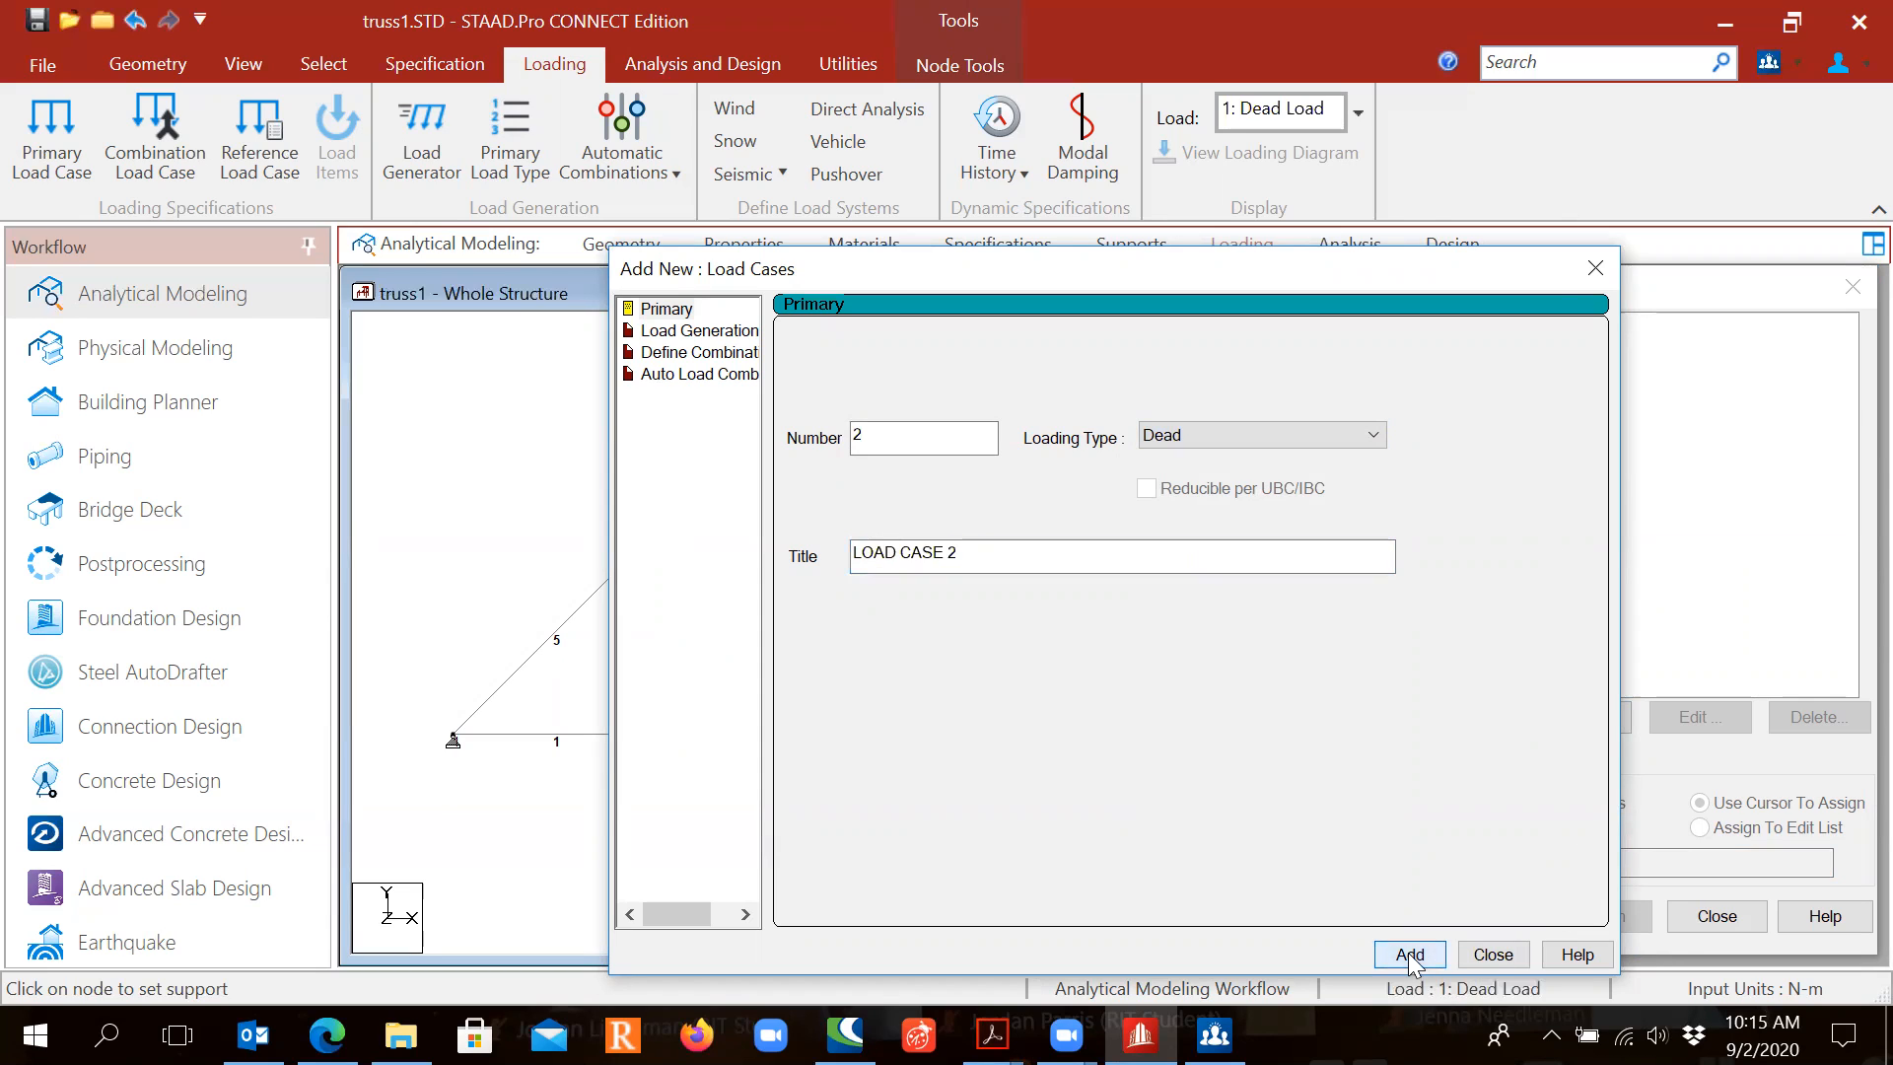
{"action": "left_click_drag", "start_coordinate": [1368, 274], "coordinate": [994, 108]}
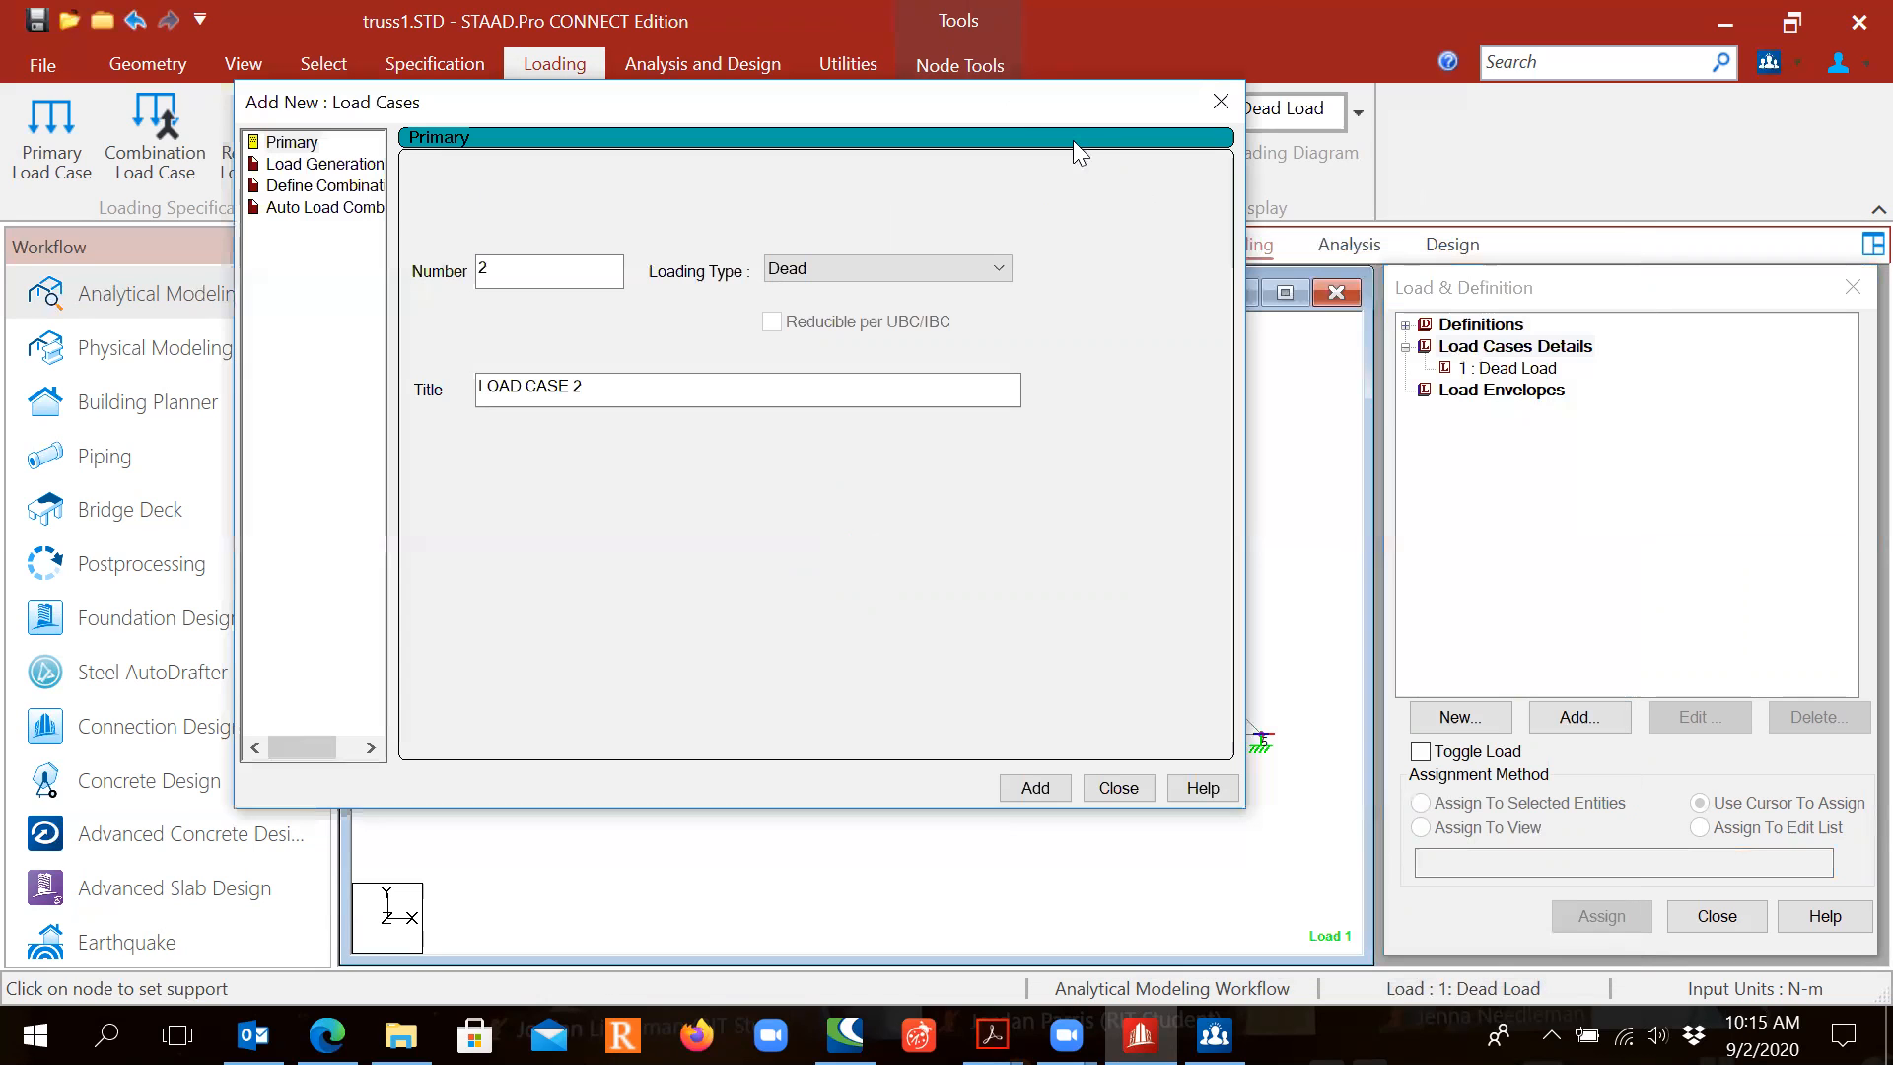
{"action": "key", "text": "ctrl"}
{"action": "key", "text": "ctrl"}
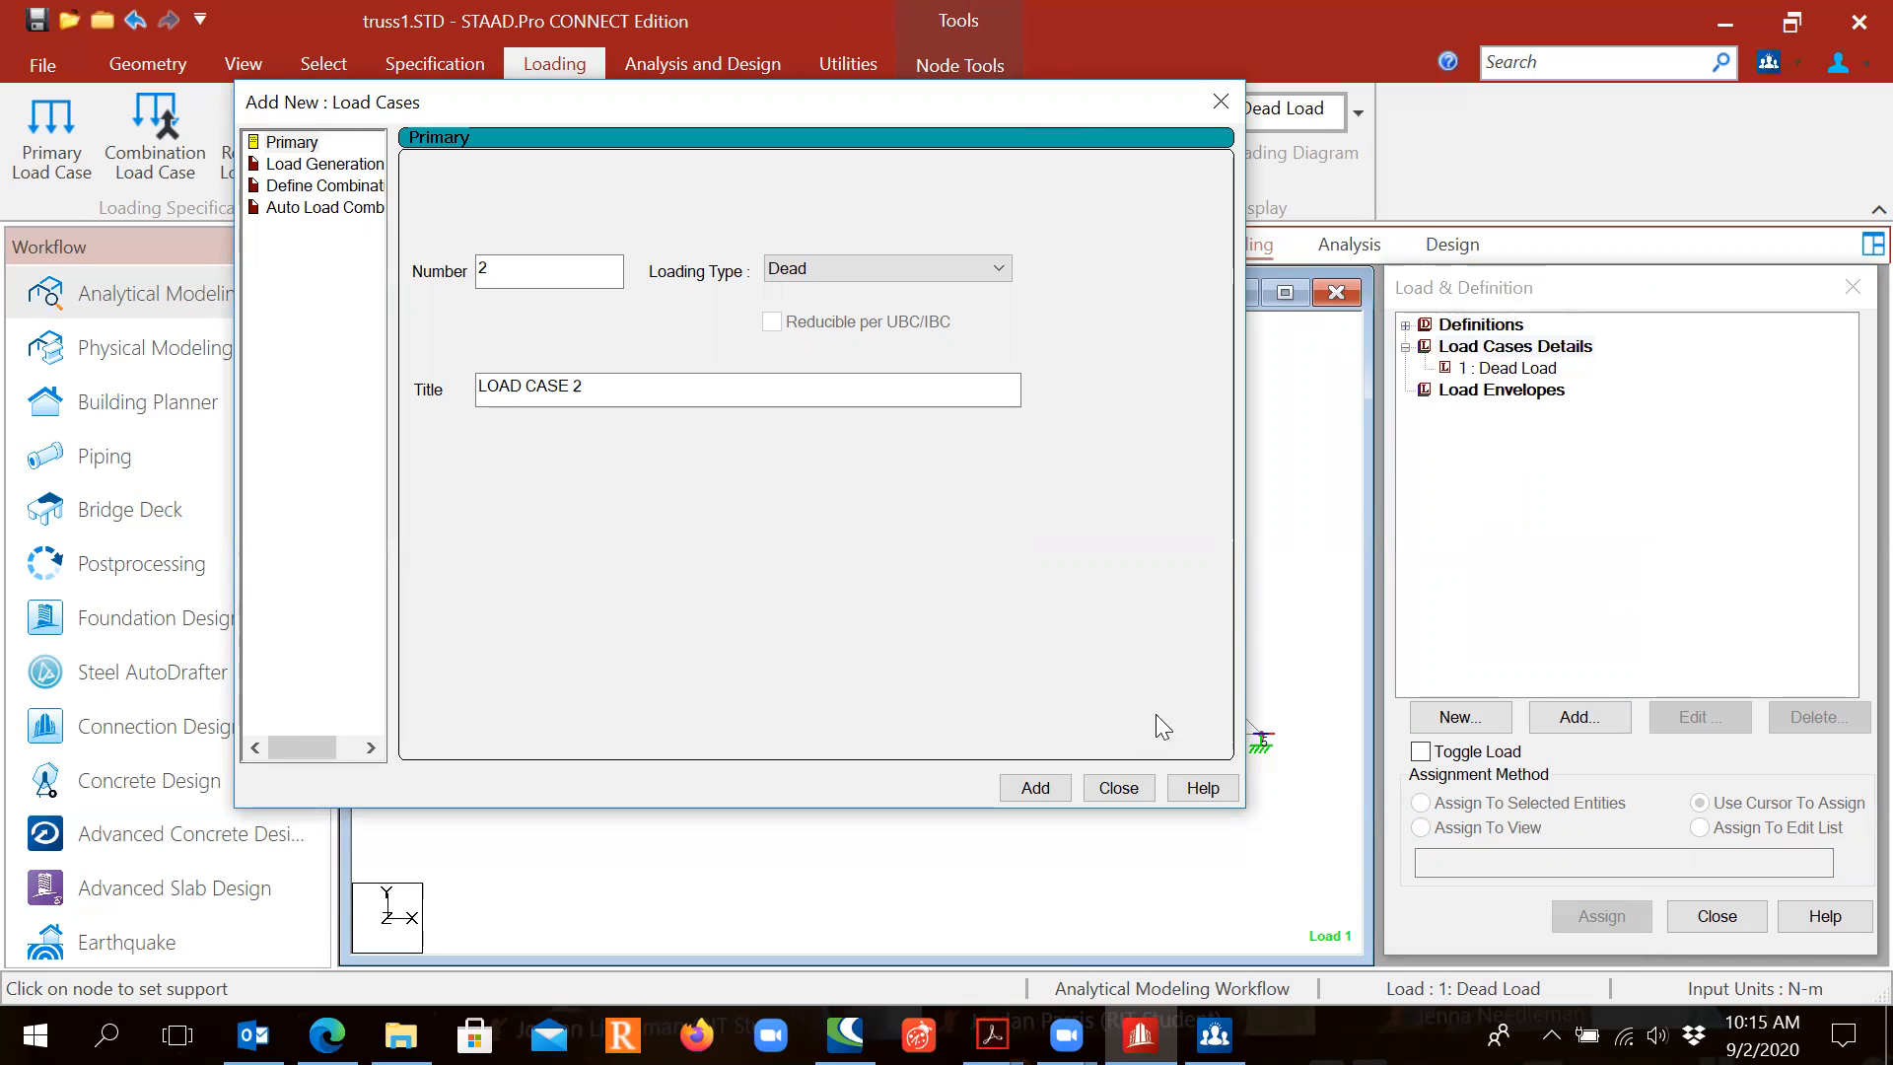
{"action": "left_click", "coordinate": [1126, 788]}
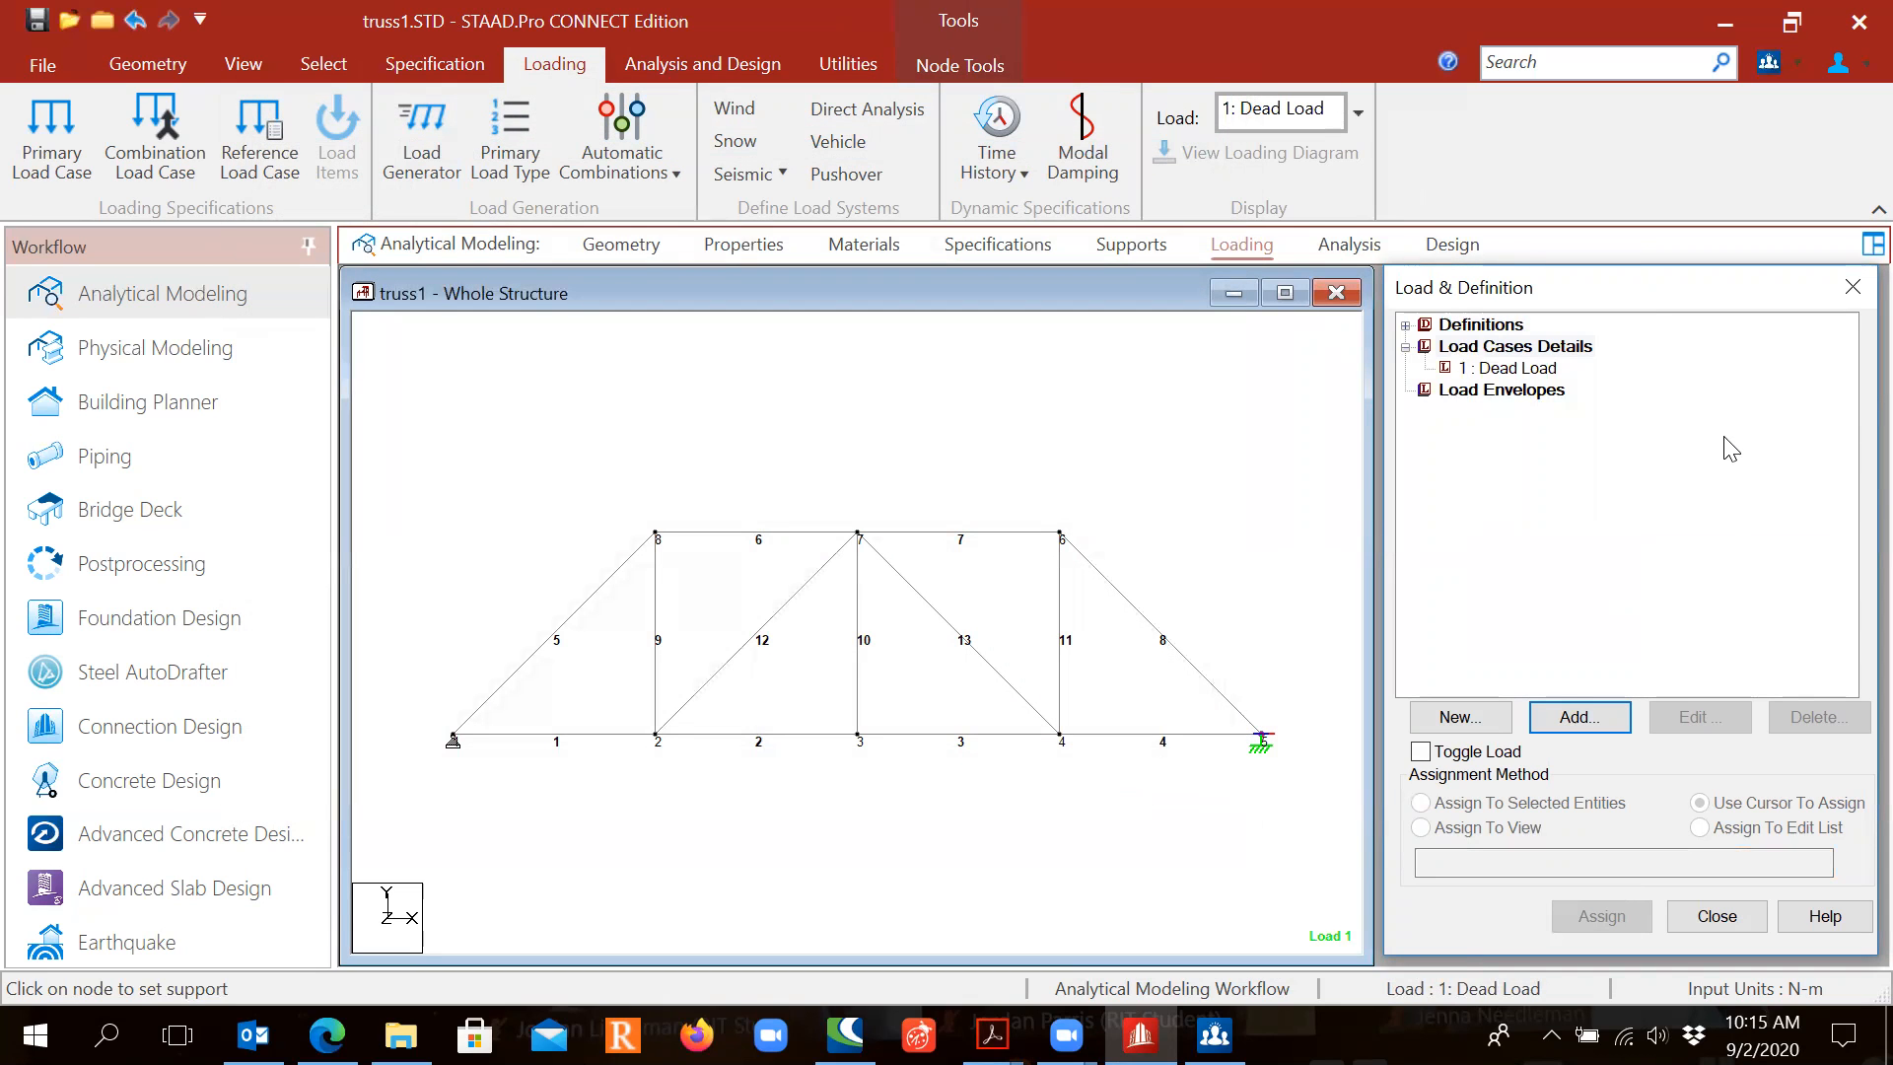
Step: For the 1 : Dead Load case, choose a Nodal Load item applied at a node
{"action": "left_click", "coordinate": [1527, 369]}
{"action": "key", "text": "ctrl"}
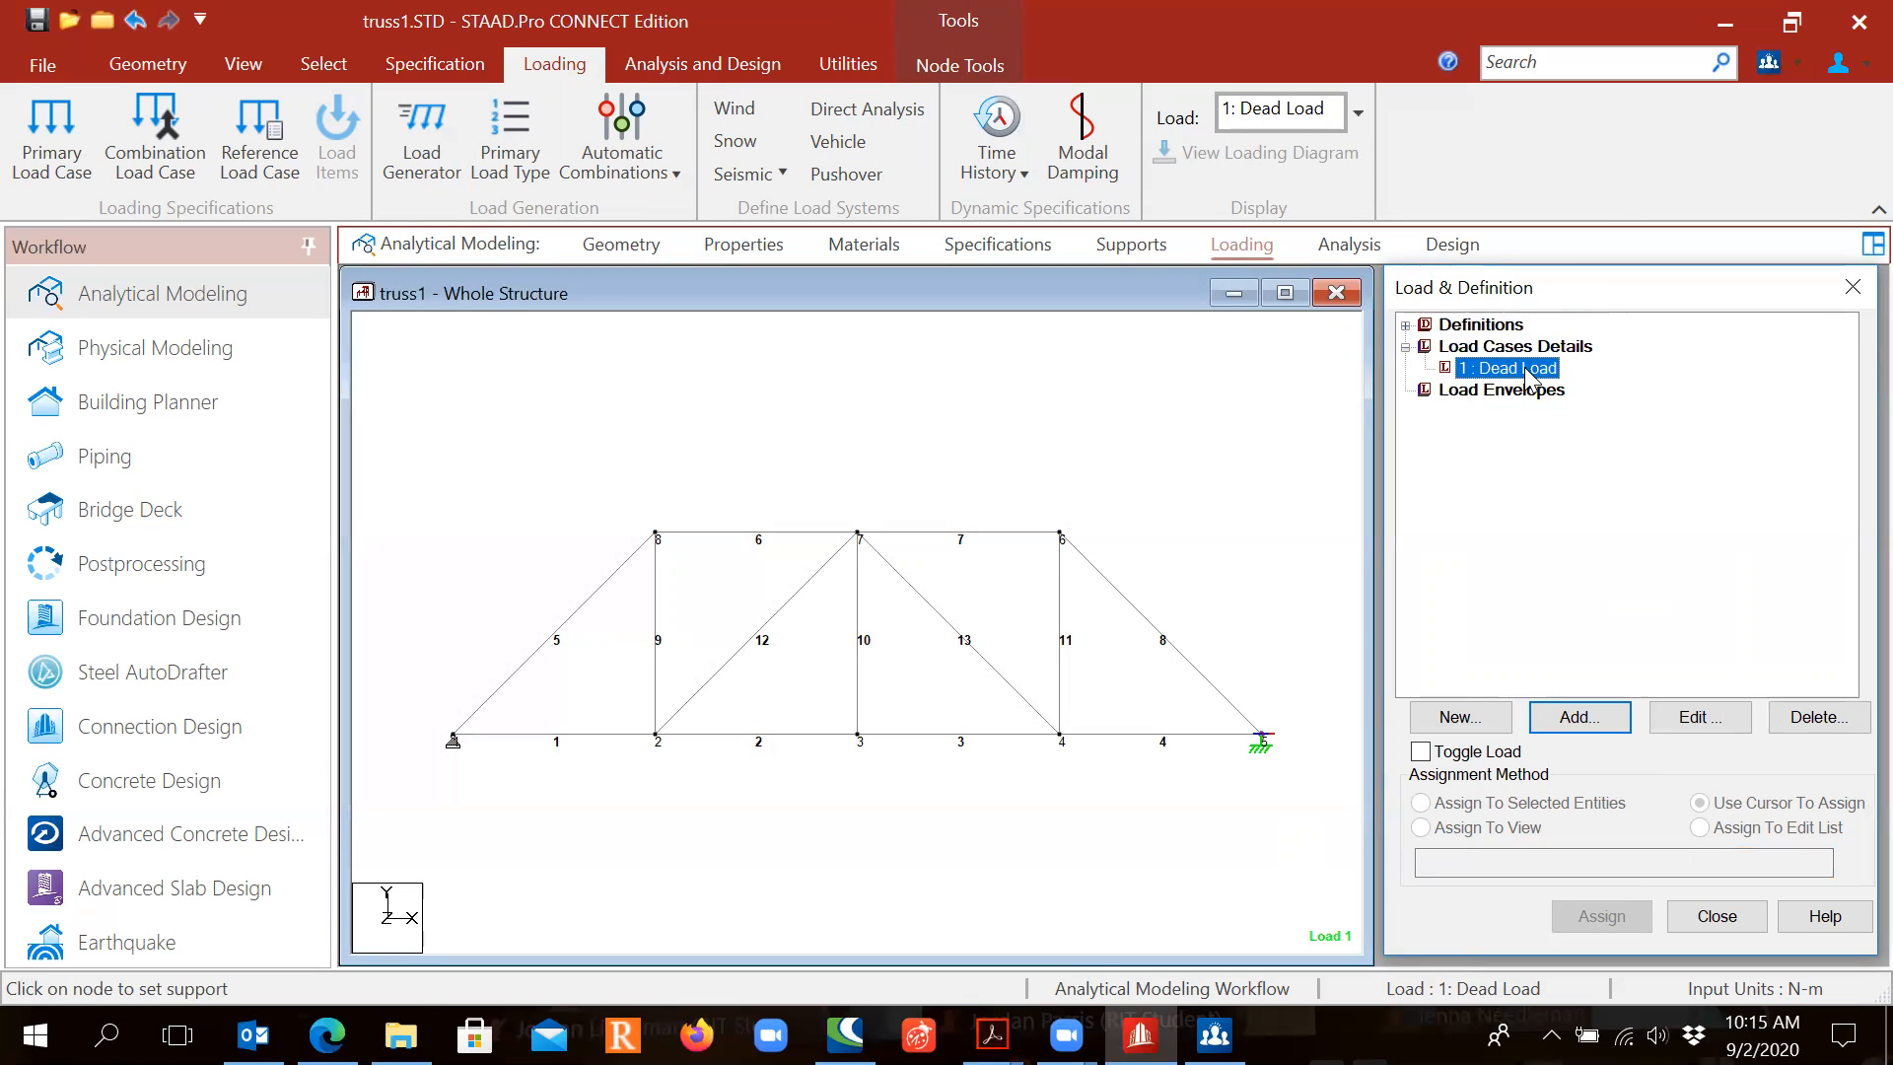
{"action": "left_click", "coordinate": [1575, 727]}
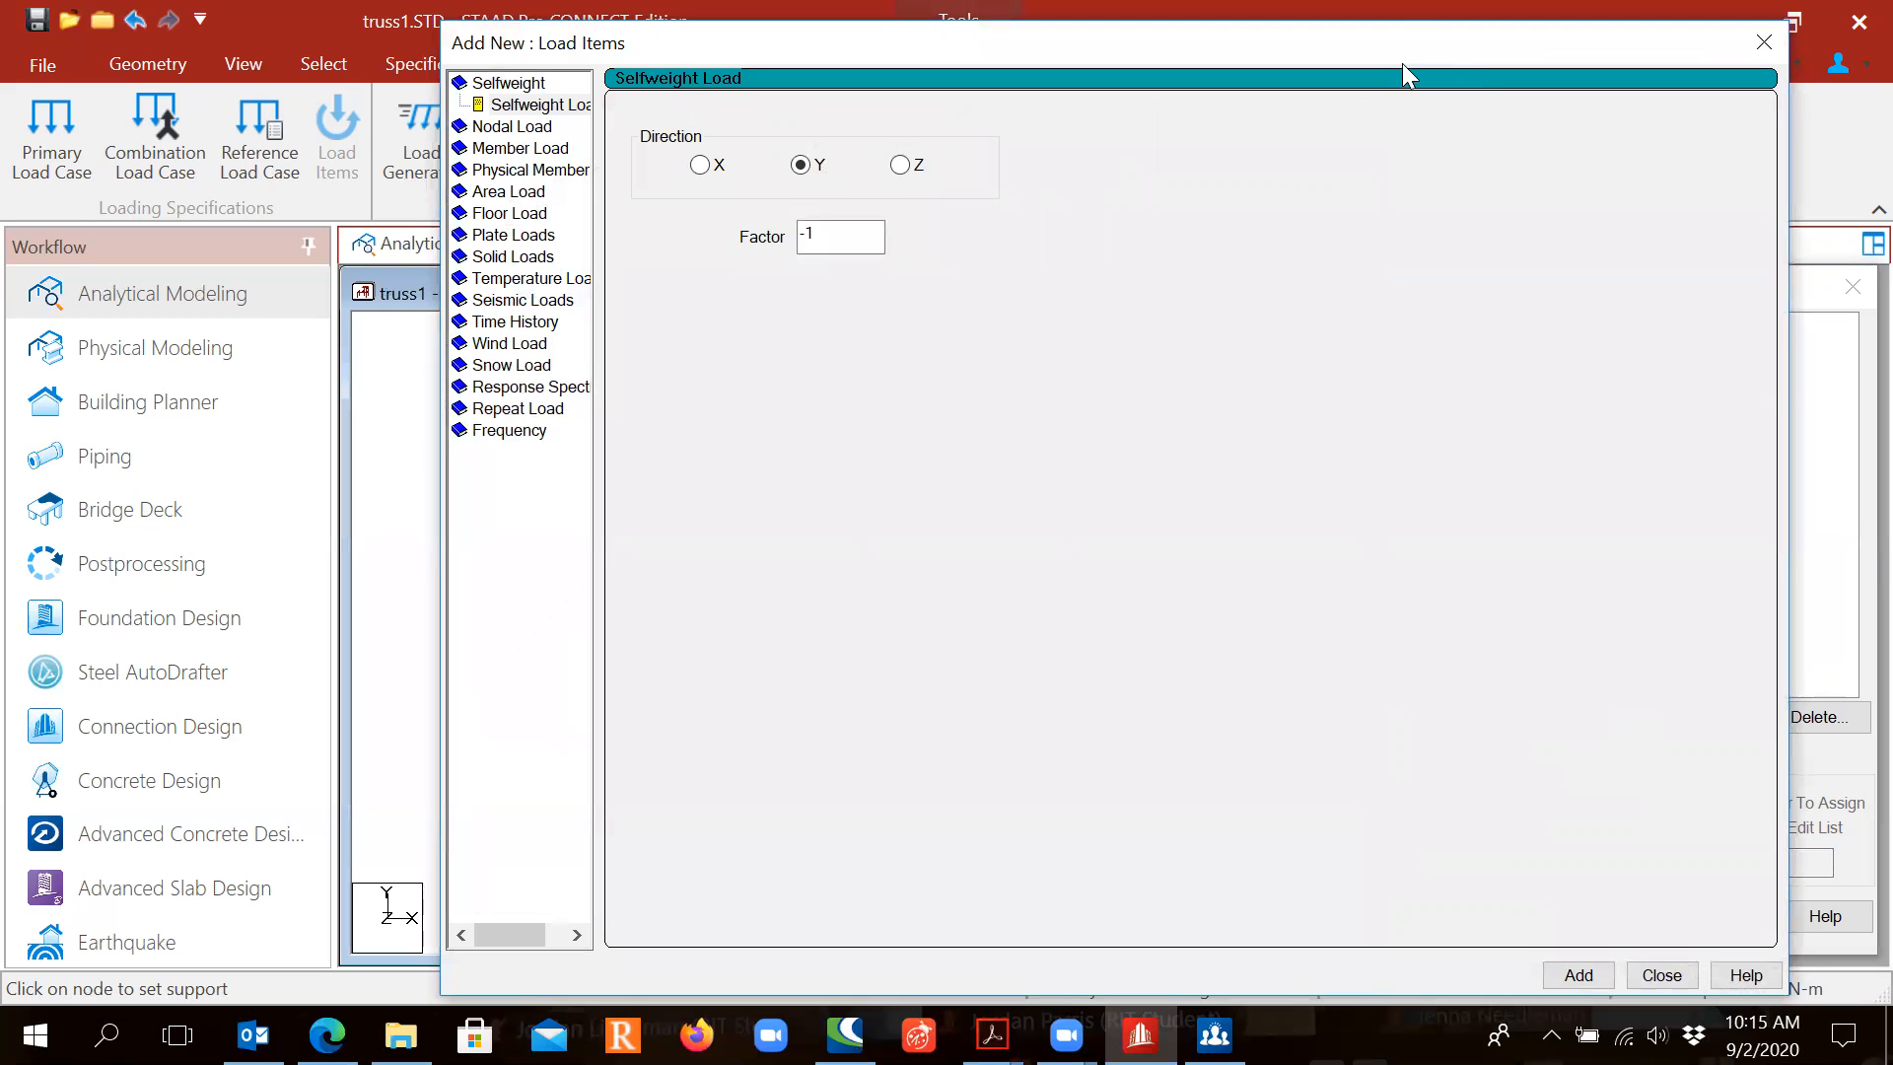
{"action": "left_click_drag", "start_coordinate": [1402, 63], "coordinate": [1285, 88]}
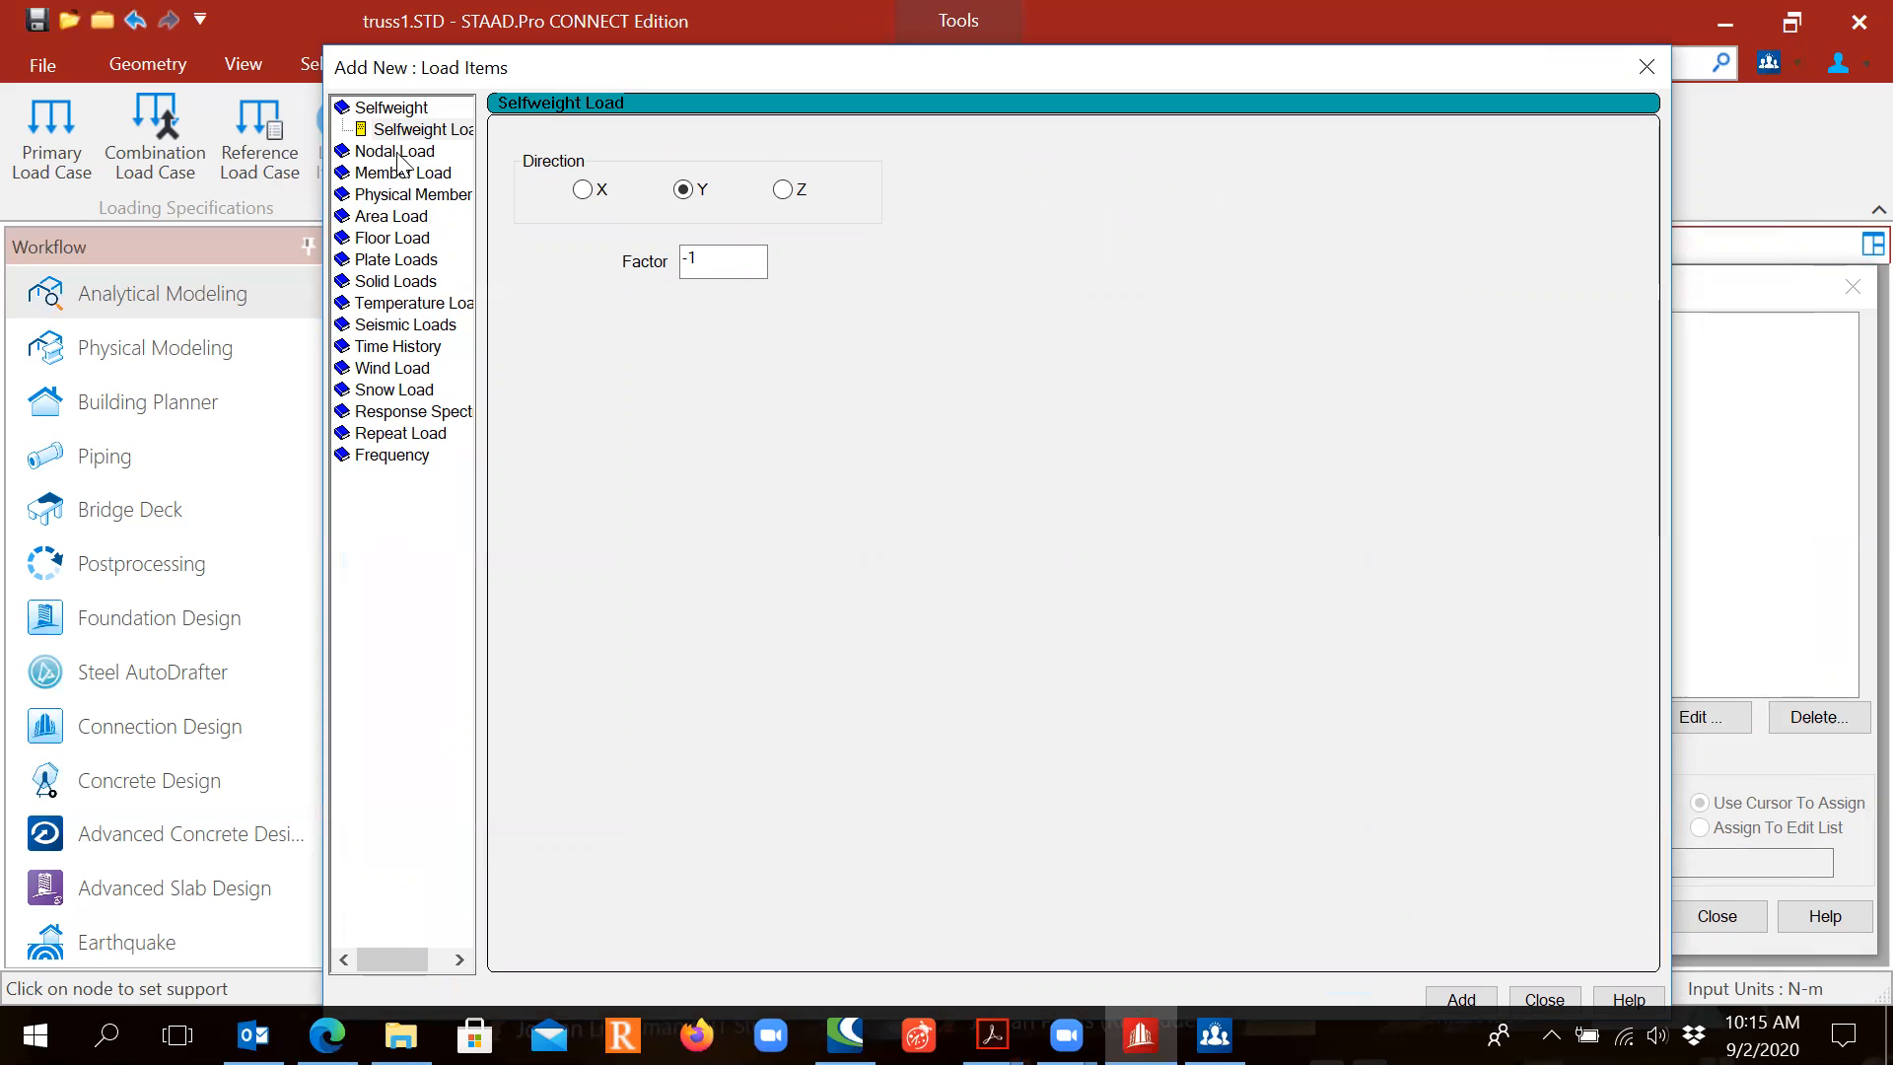
{"action": "left_click", "coordinate": [396, 153]}
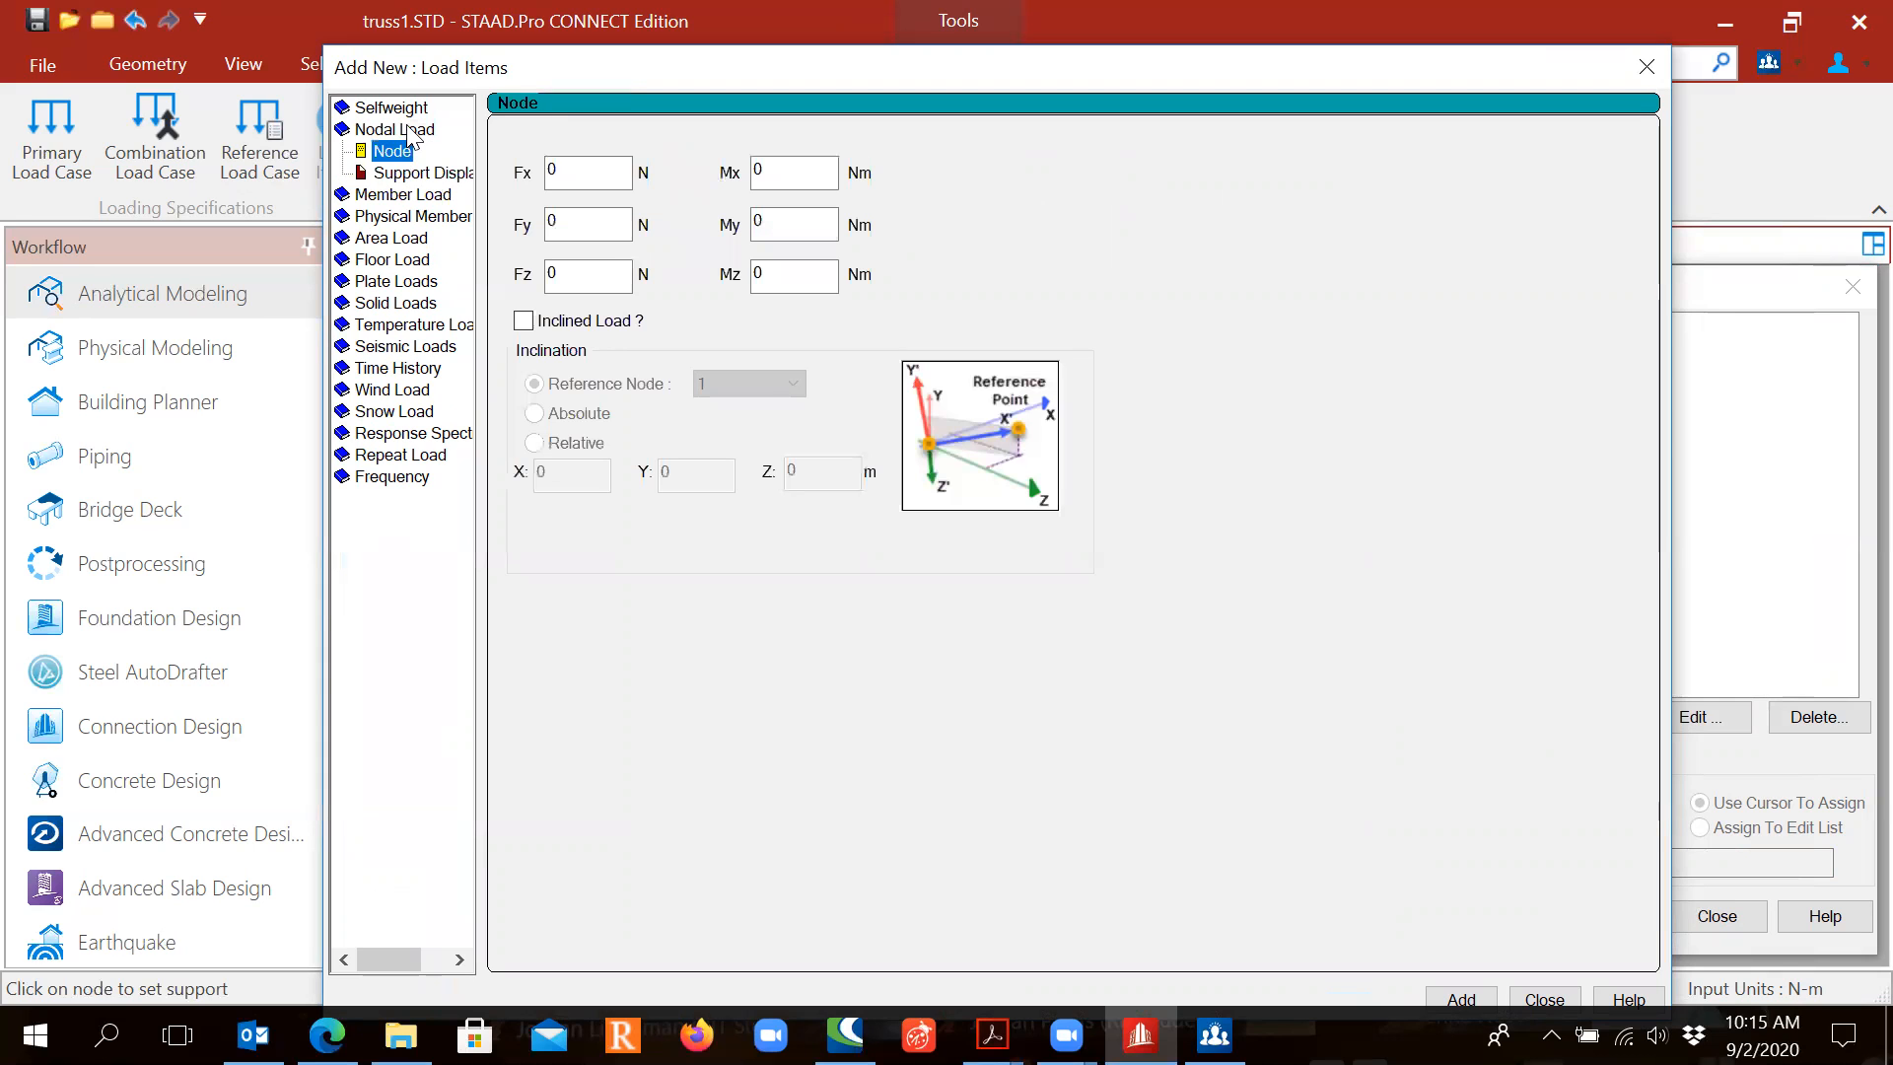
{"action": "double_click", "coordinate": [410, 131]}
{"action": "double_click", "coordinate": [410, 131]}
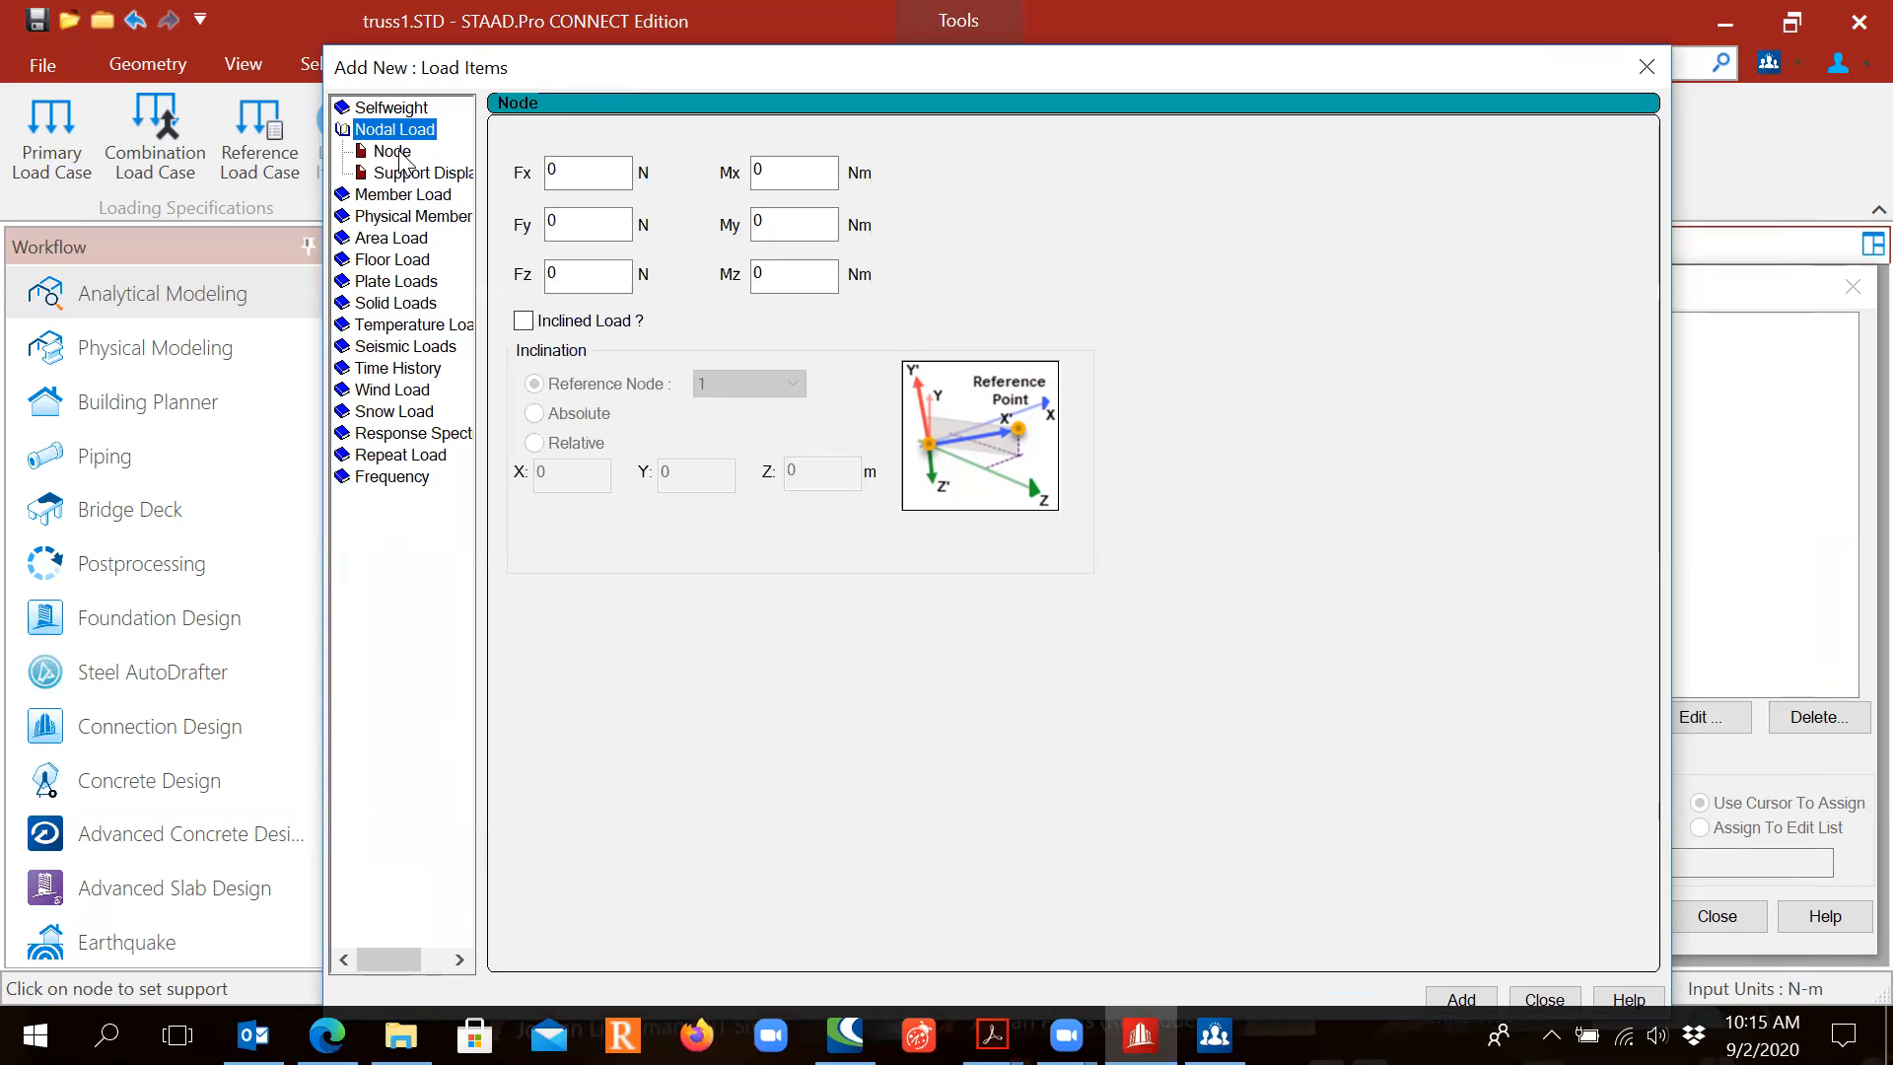
{"action": "left_click", "coordinate": [400, 154]}
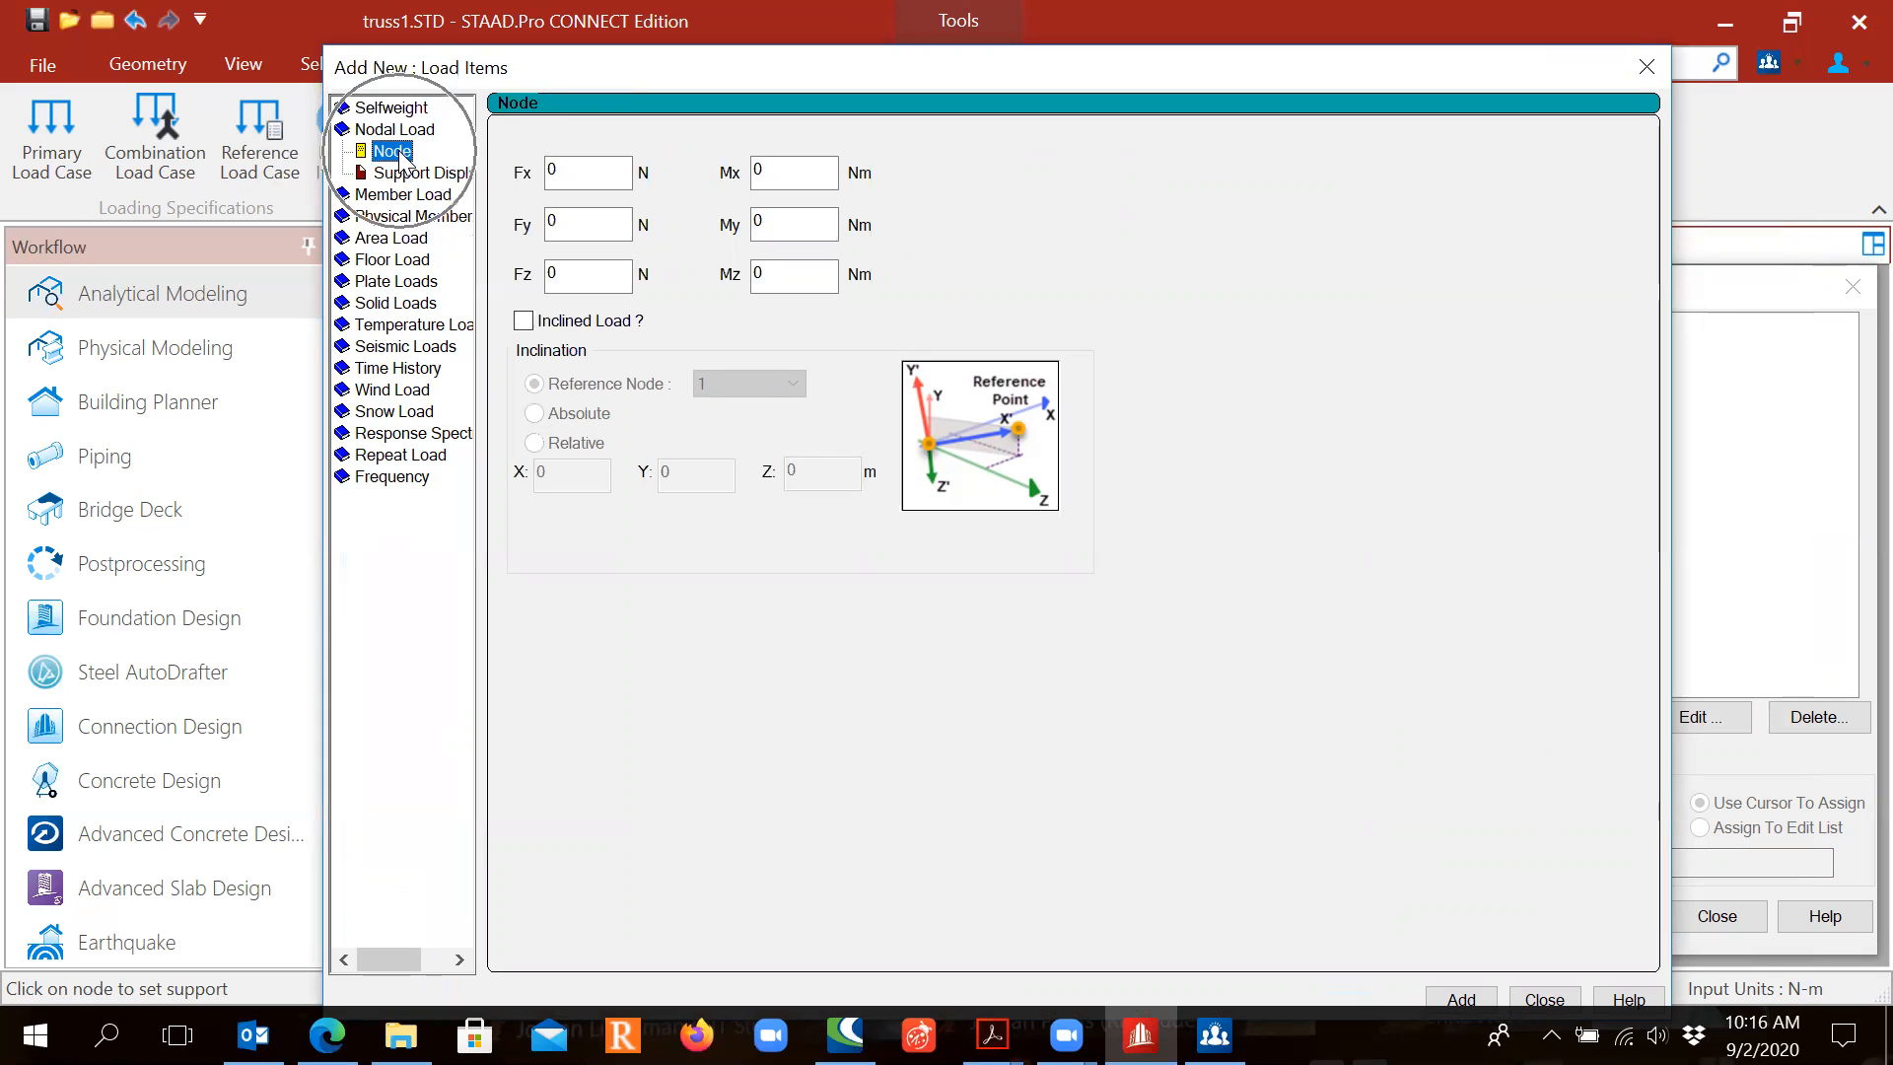
Step: Add nodal loads of Fy -600 N and Fy -800 N to Dead Load
{"action": "double_click", "coordinate": [564, 223]}
{"action": "type", "text": "-"}
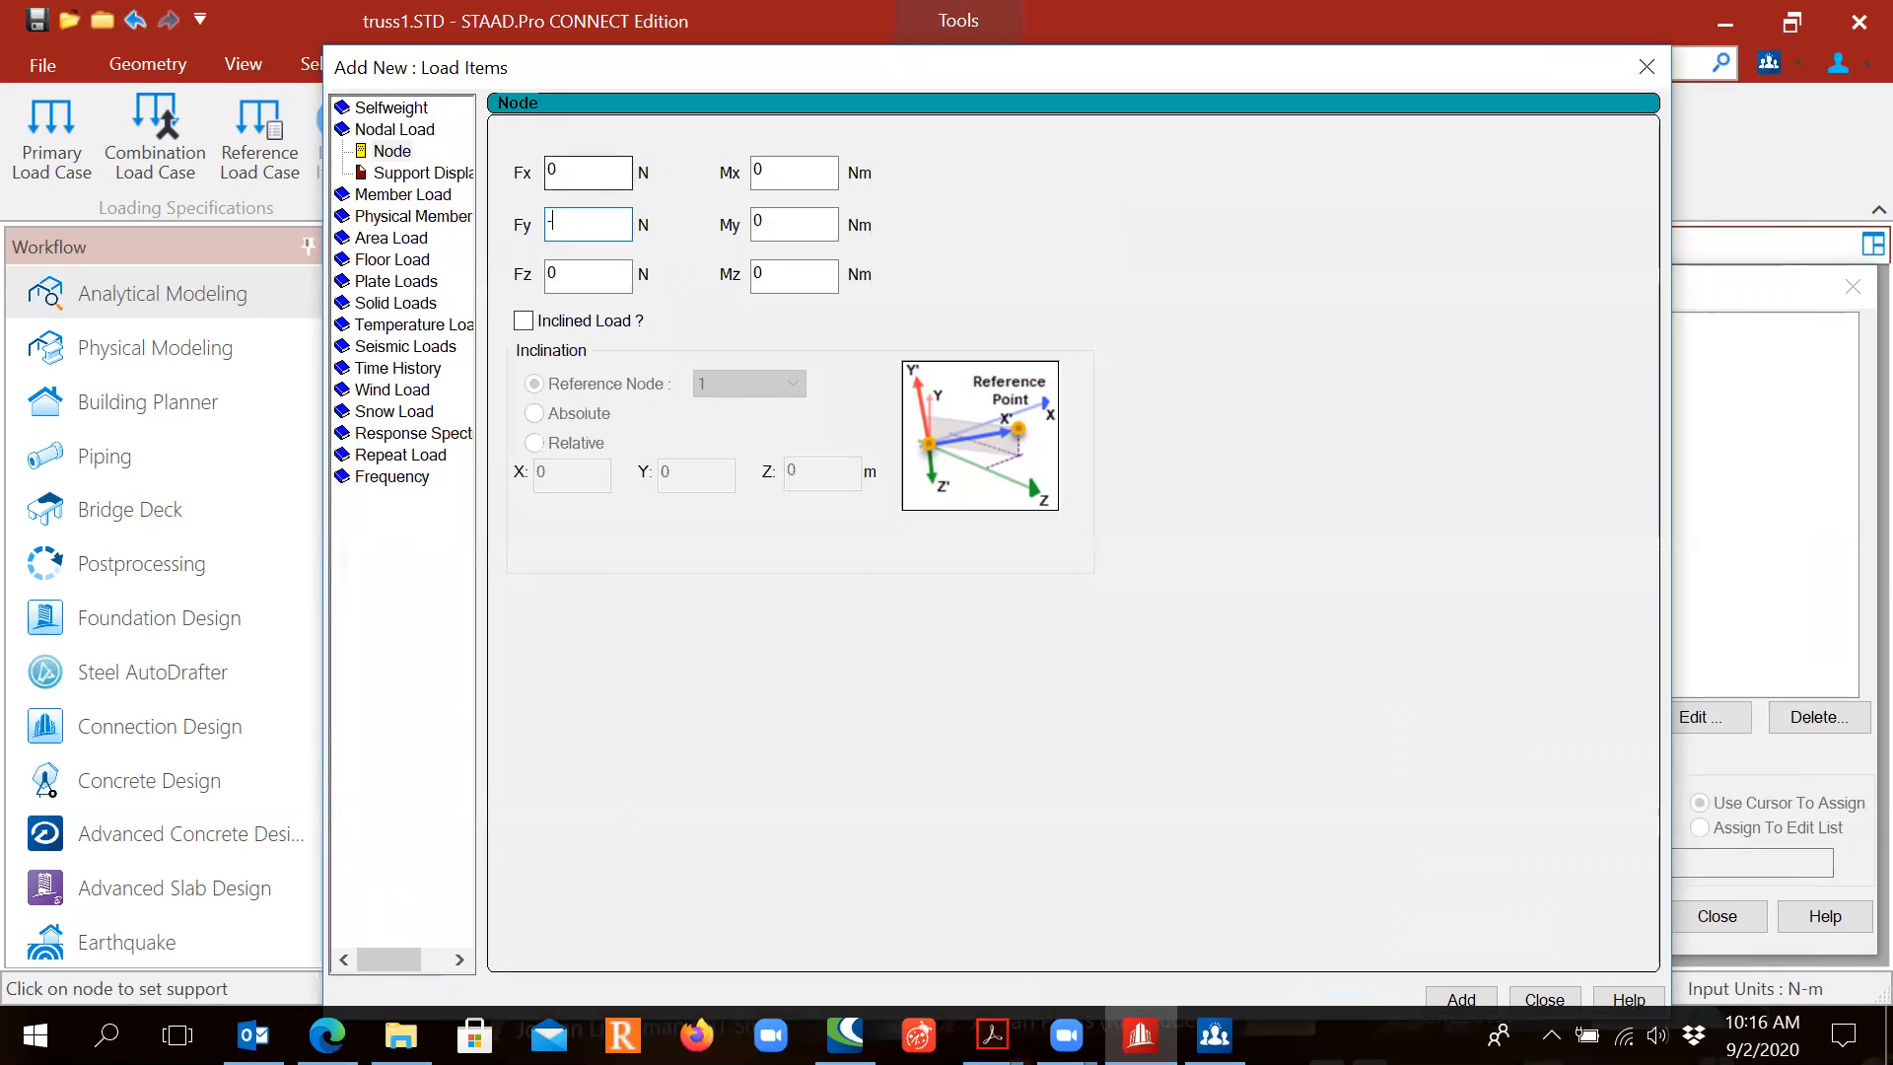
{"action": "type", "text": "600"}
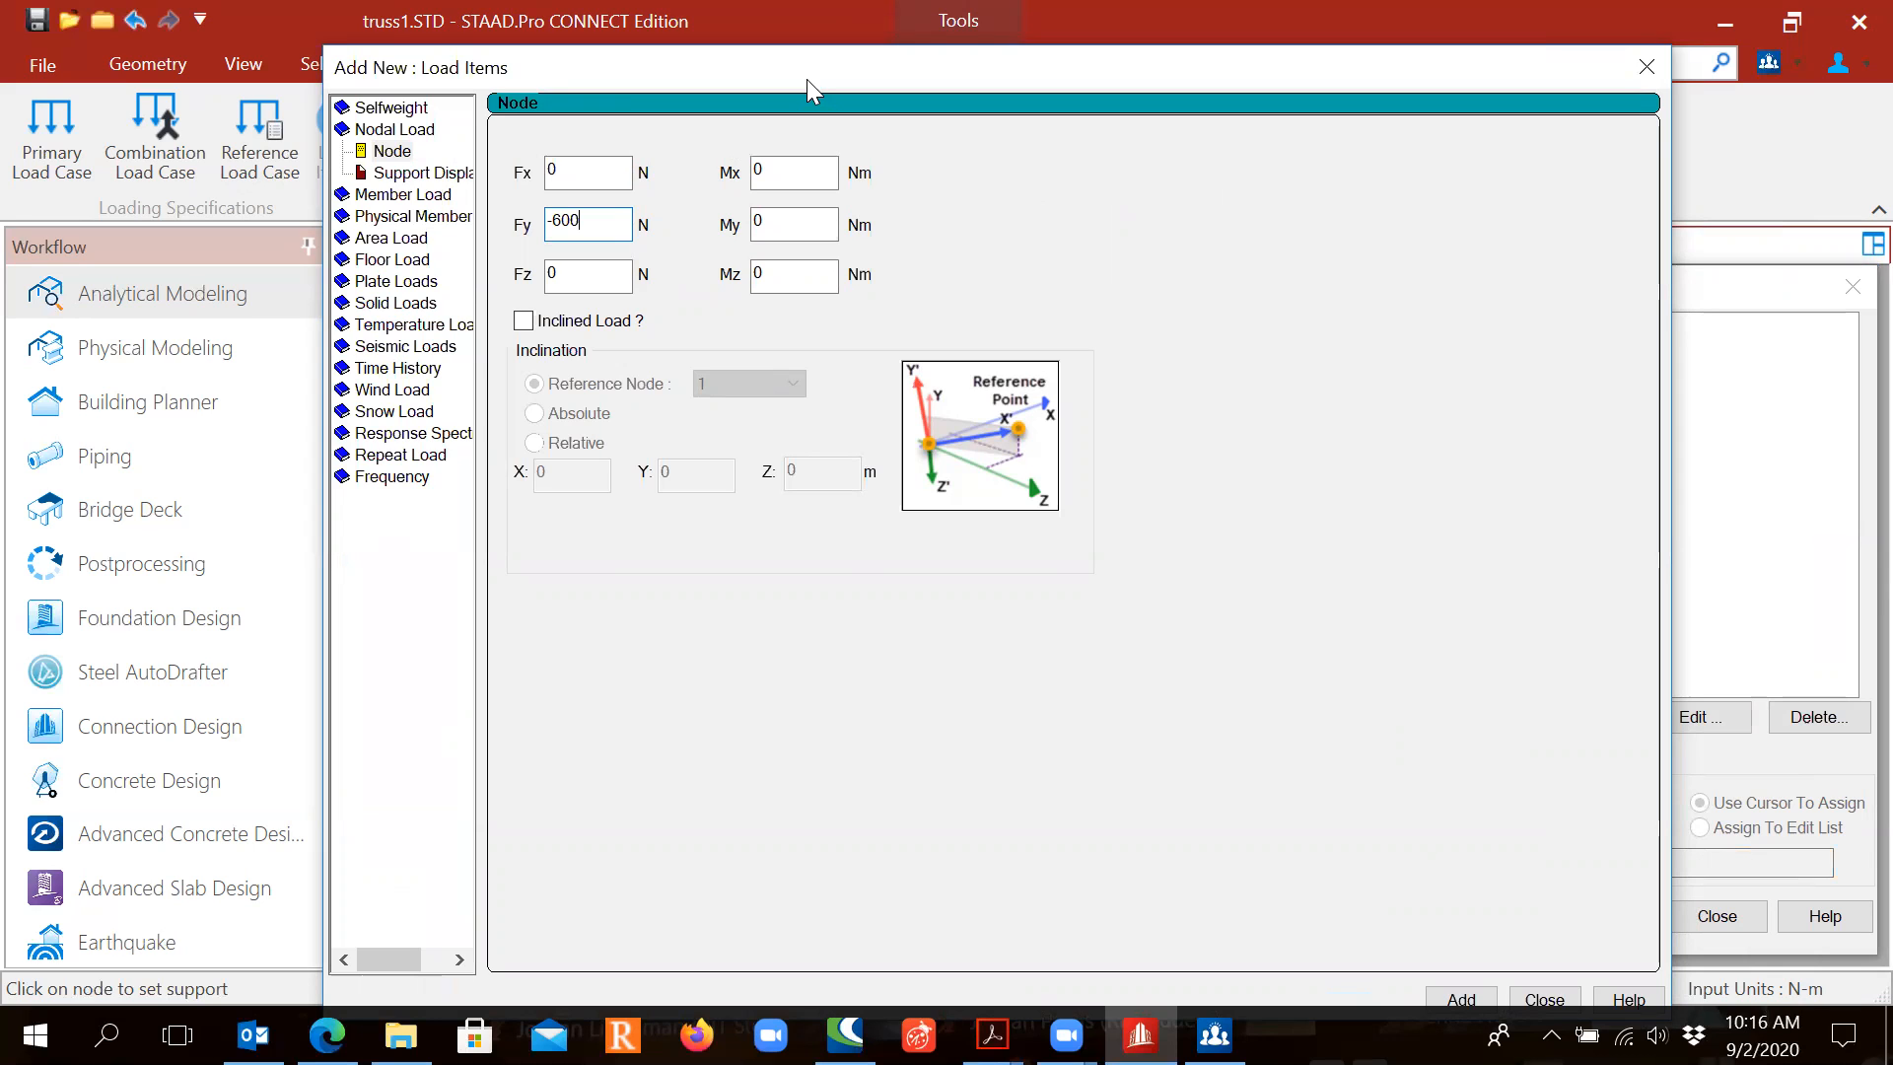
{"action": "left_click_drag", "start_coordinate": [807, 79], "coordinate": [557, 63]}
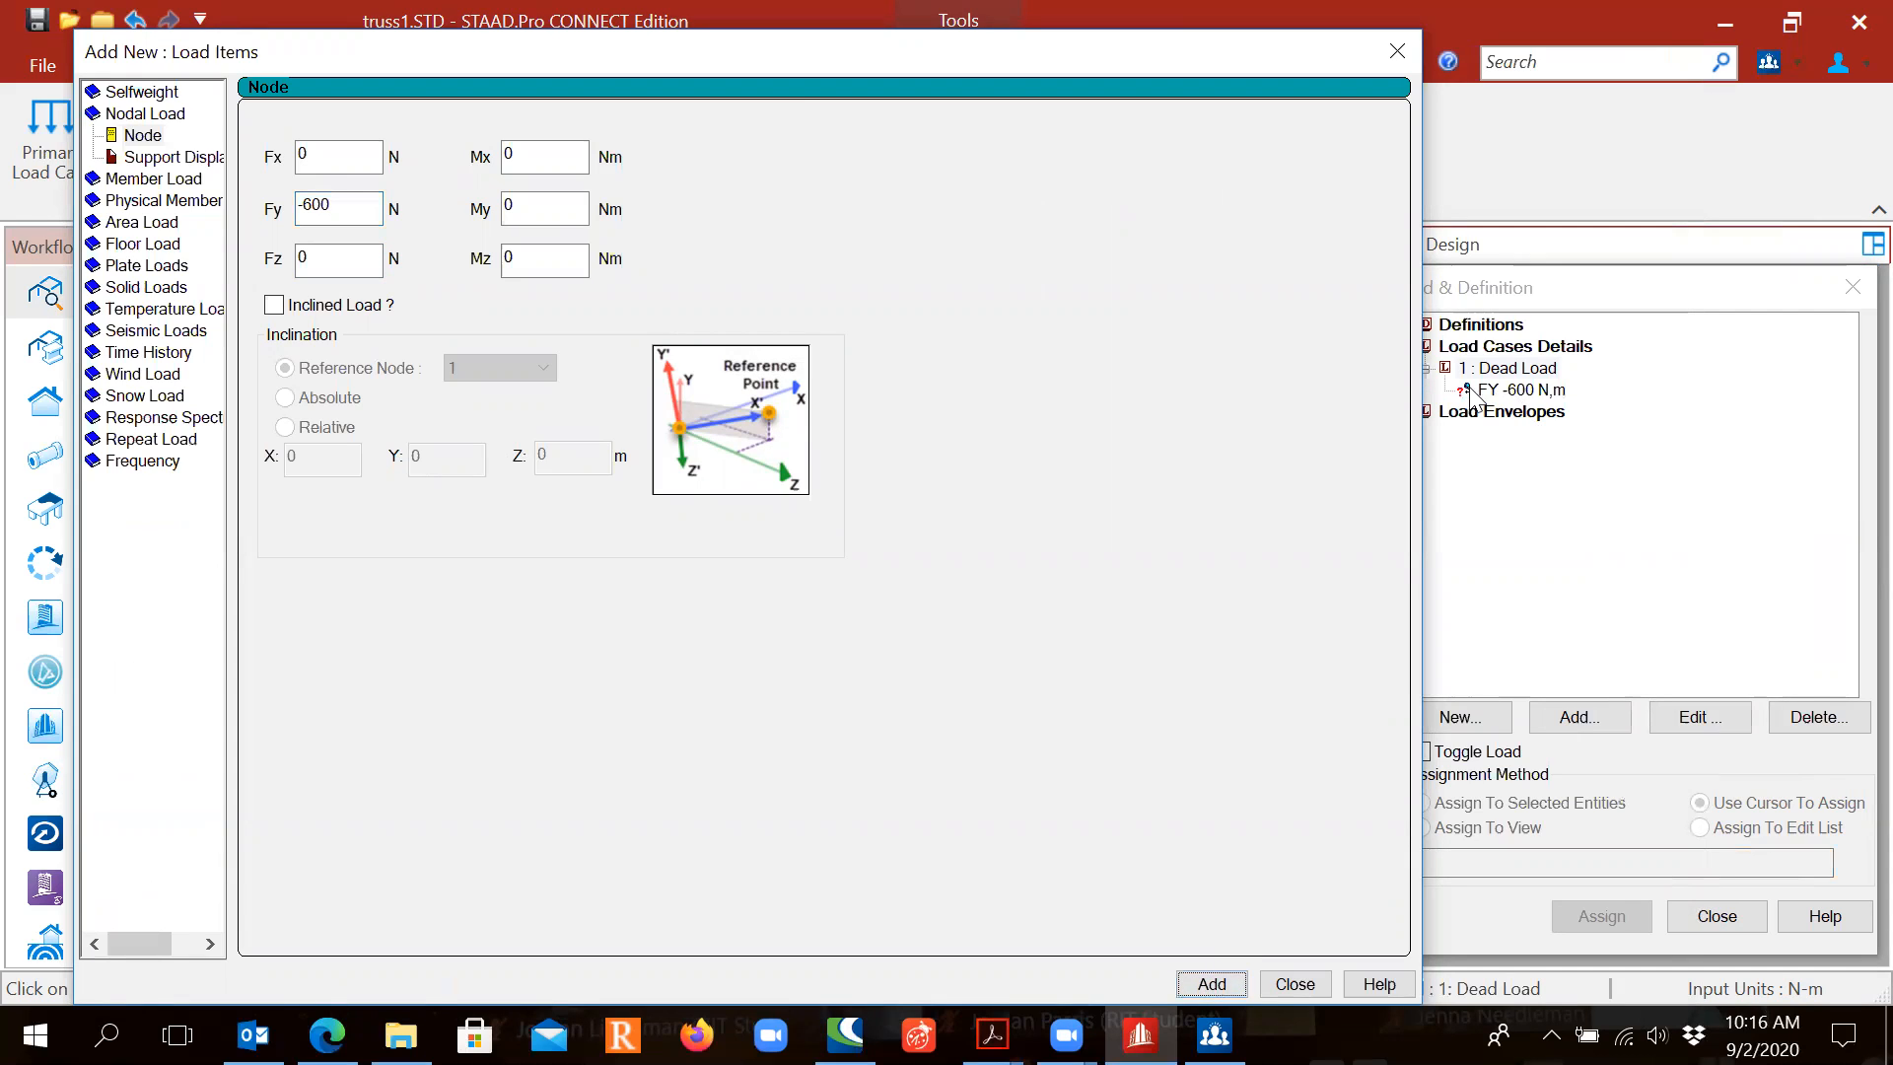
{"action": "key", "text": "ctrl"}
{"action": "key", "text": "ctrl"}
{"action": "key", "text": "ctrl"}
{"action": "left_click_drag", "start_coordinate": [335, 206], "coordinate": [296, 215]}
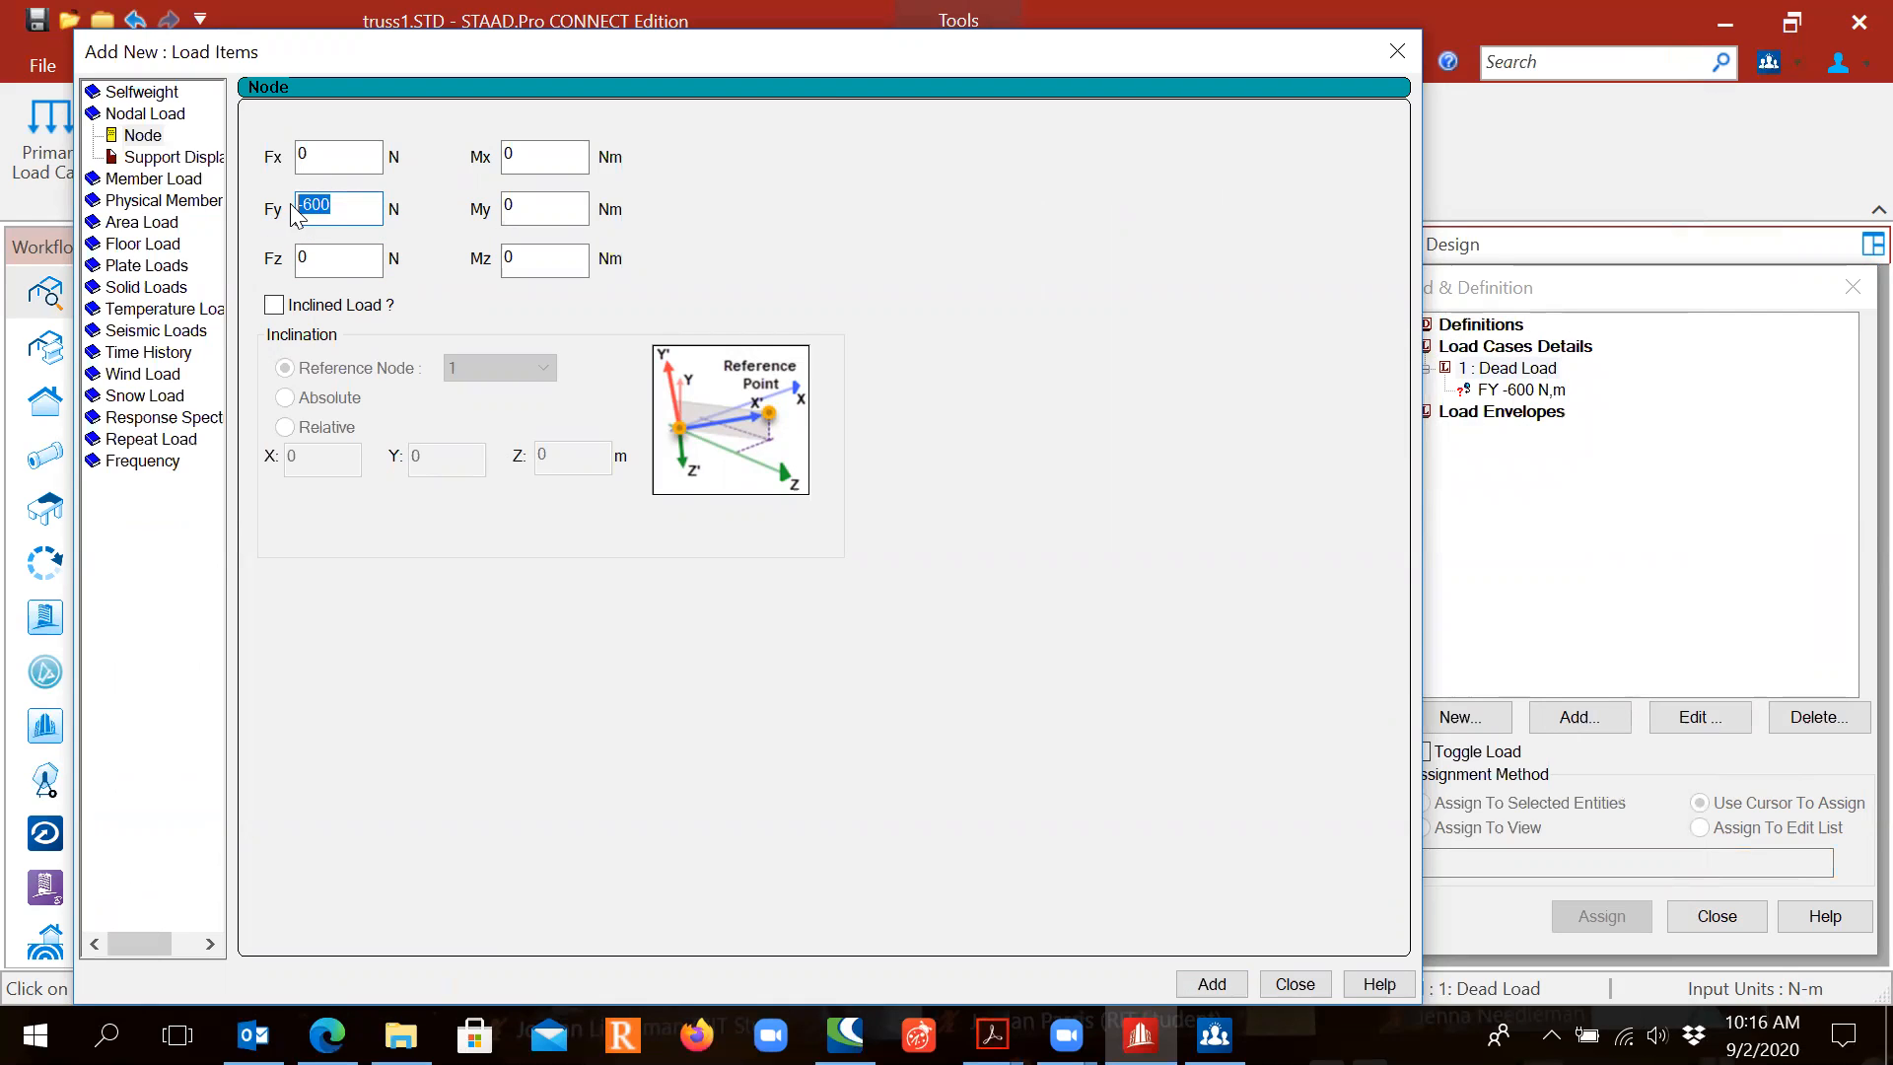
{"action": "type", "text": "-8"}
{"action": "left_click", "coordinate": [1220, 985]}
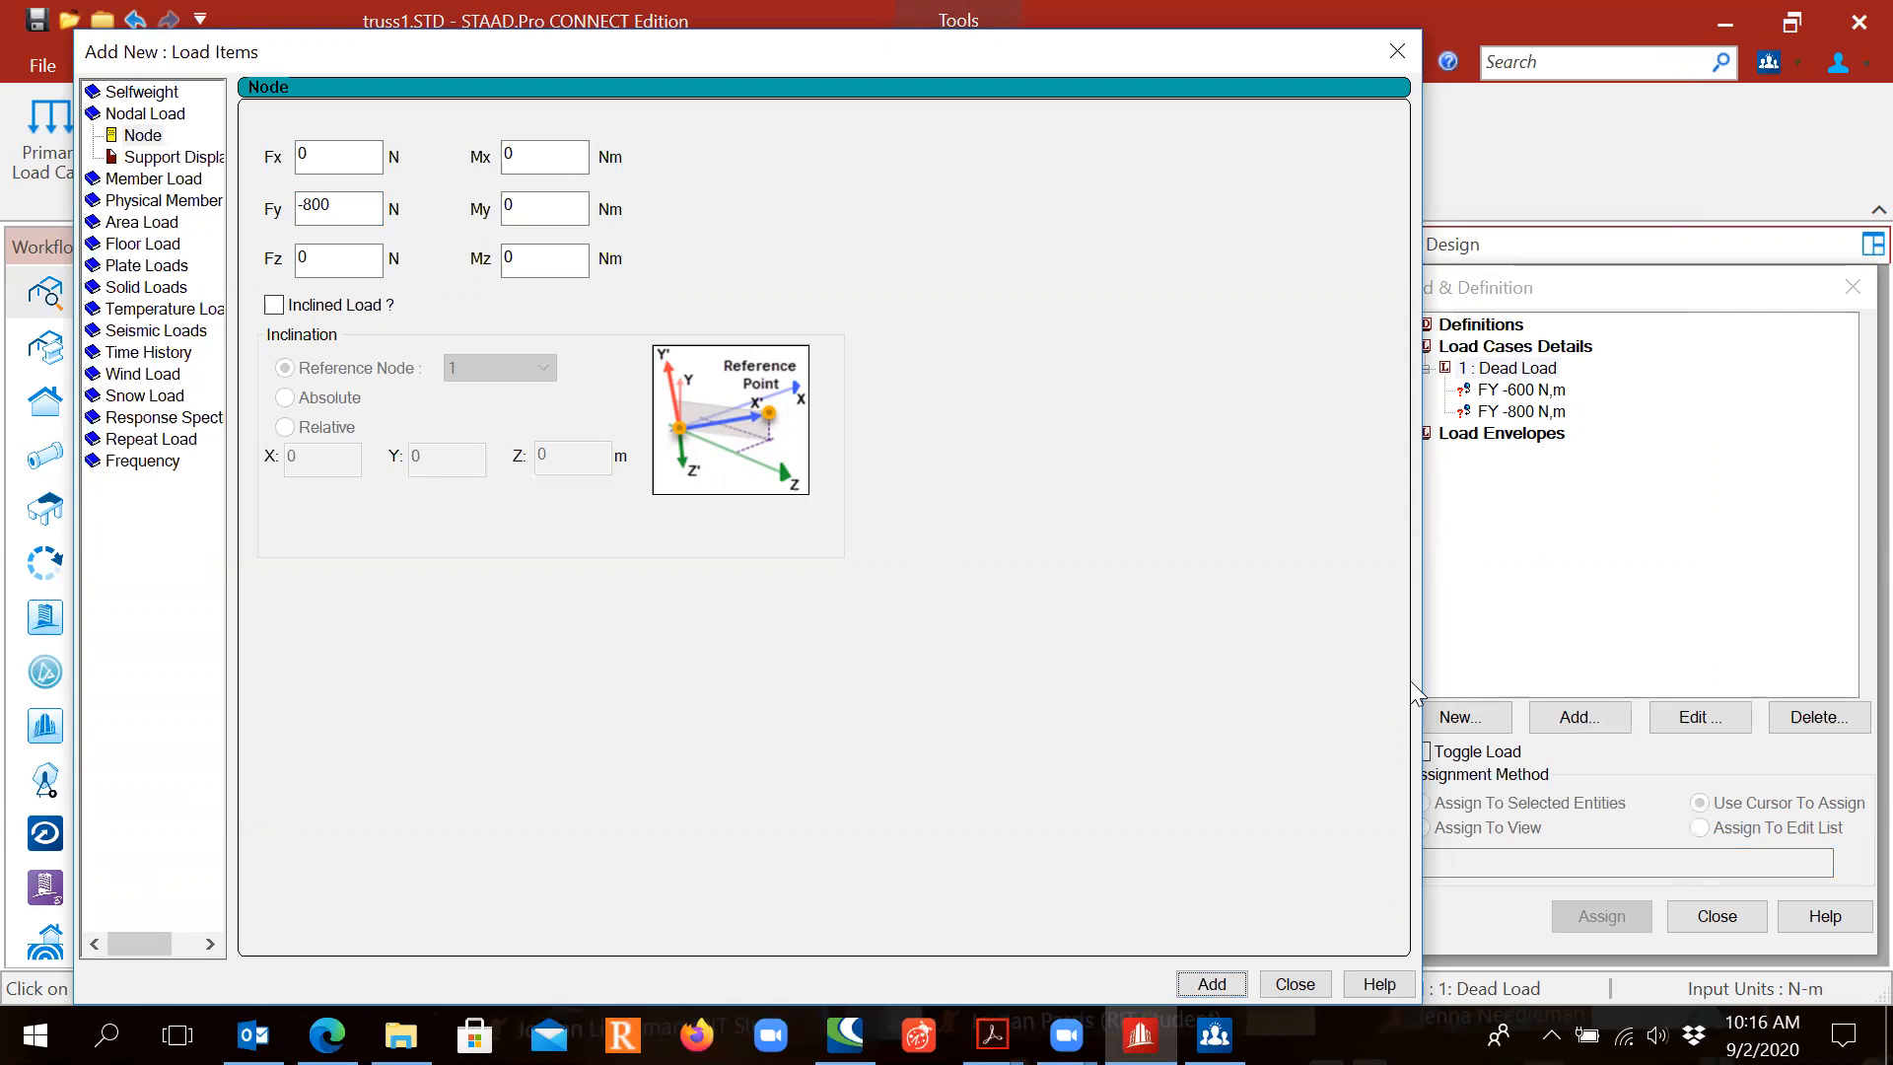
{"action": "left_click", "coordinate": [1295, 984]}
Step: Assign the FY -600 N nodal load to nodes 2 and 4 with the cursor
{"action": "left_click", "coordinate": [1505, 393]}
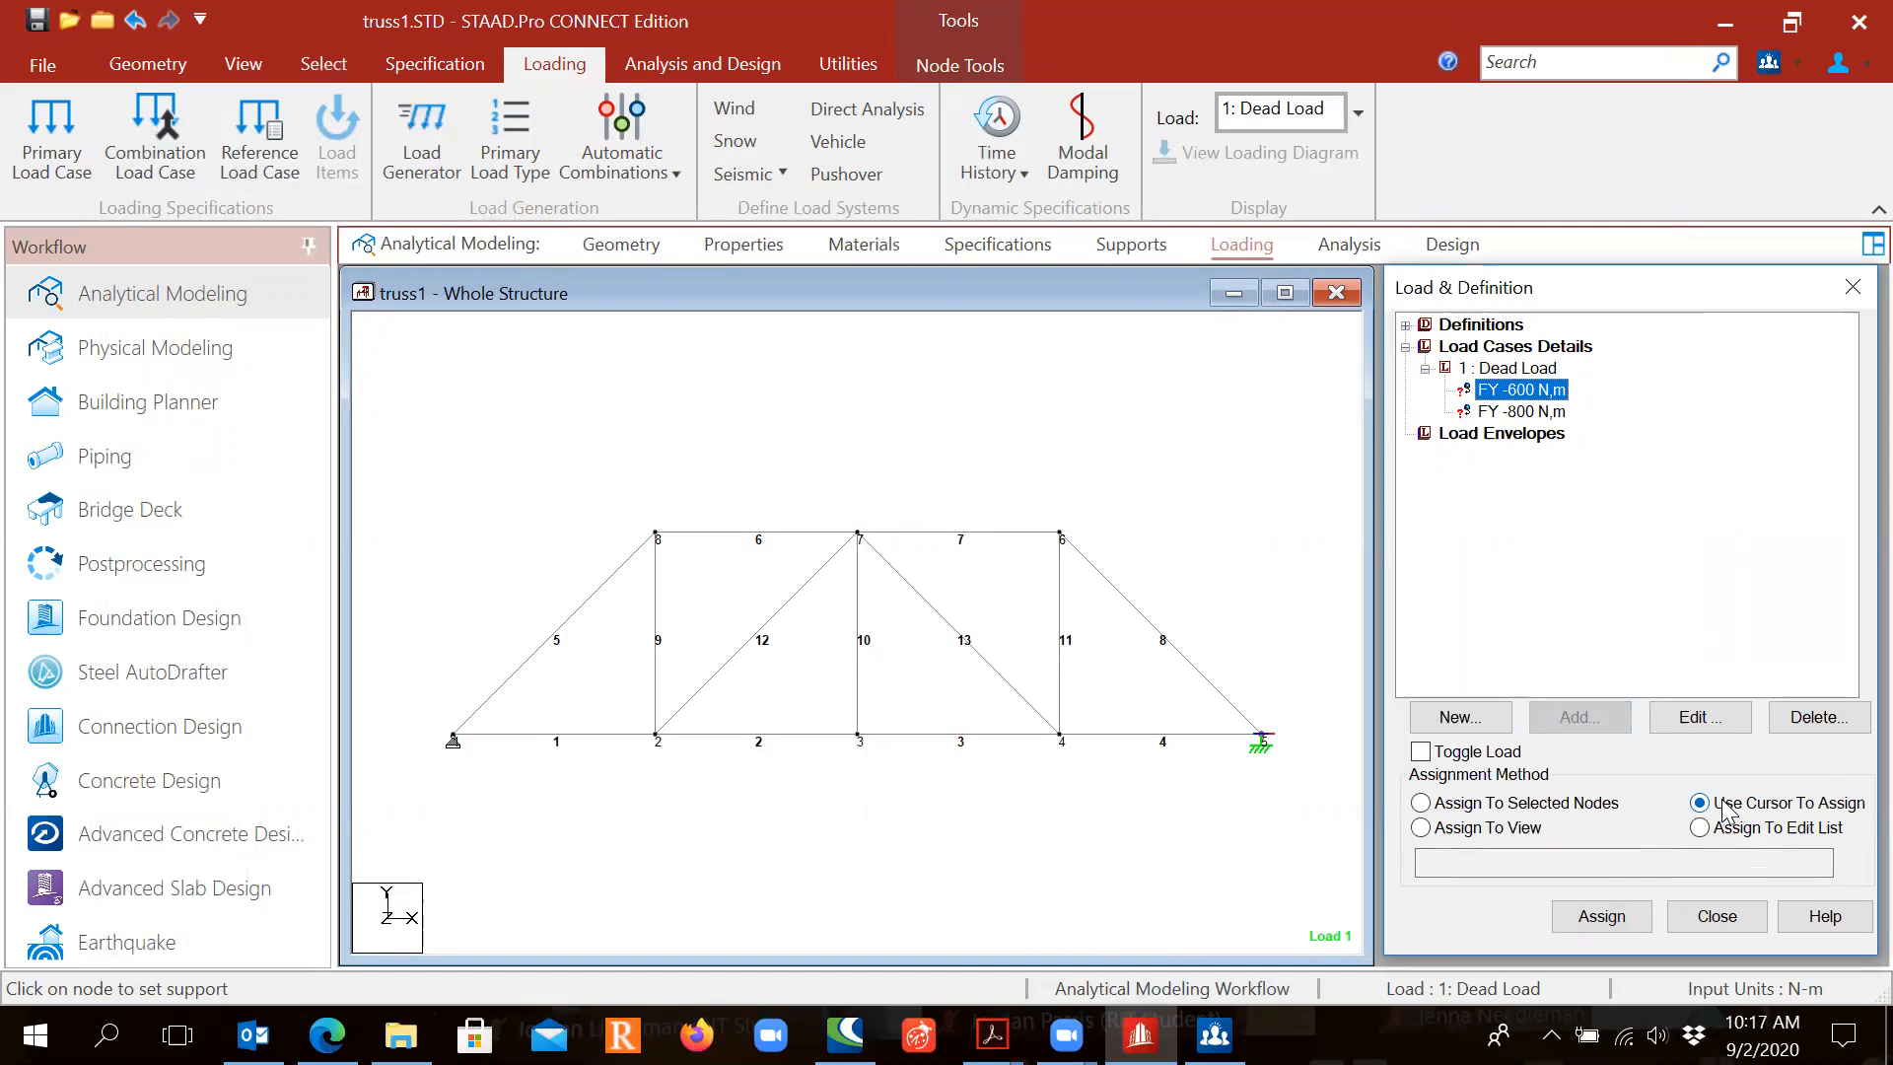
{"action": "left_click", "coordinate": [1614, 917]}
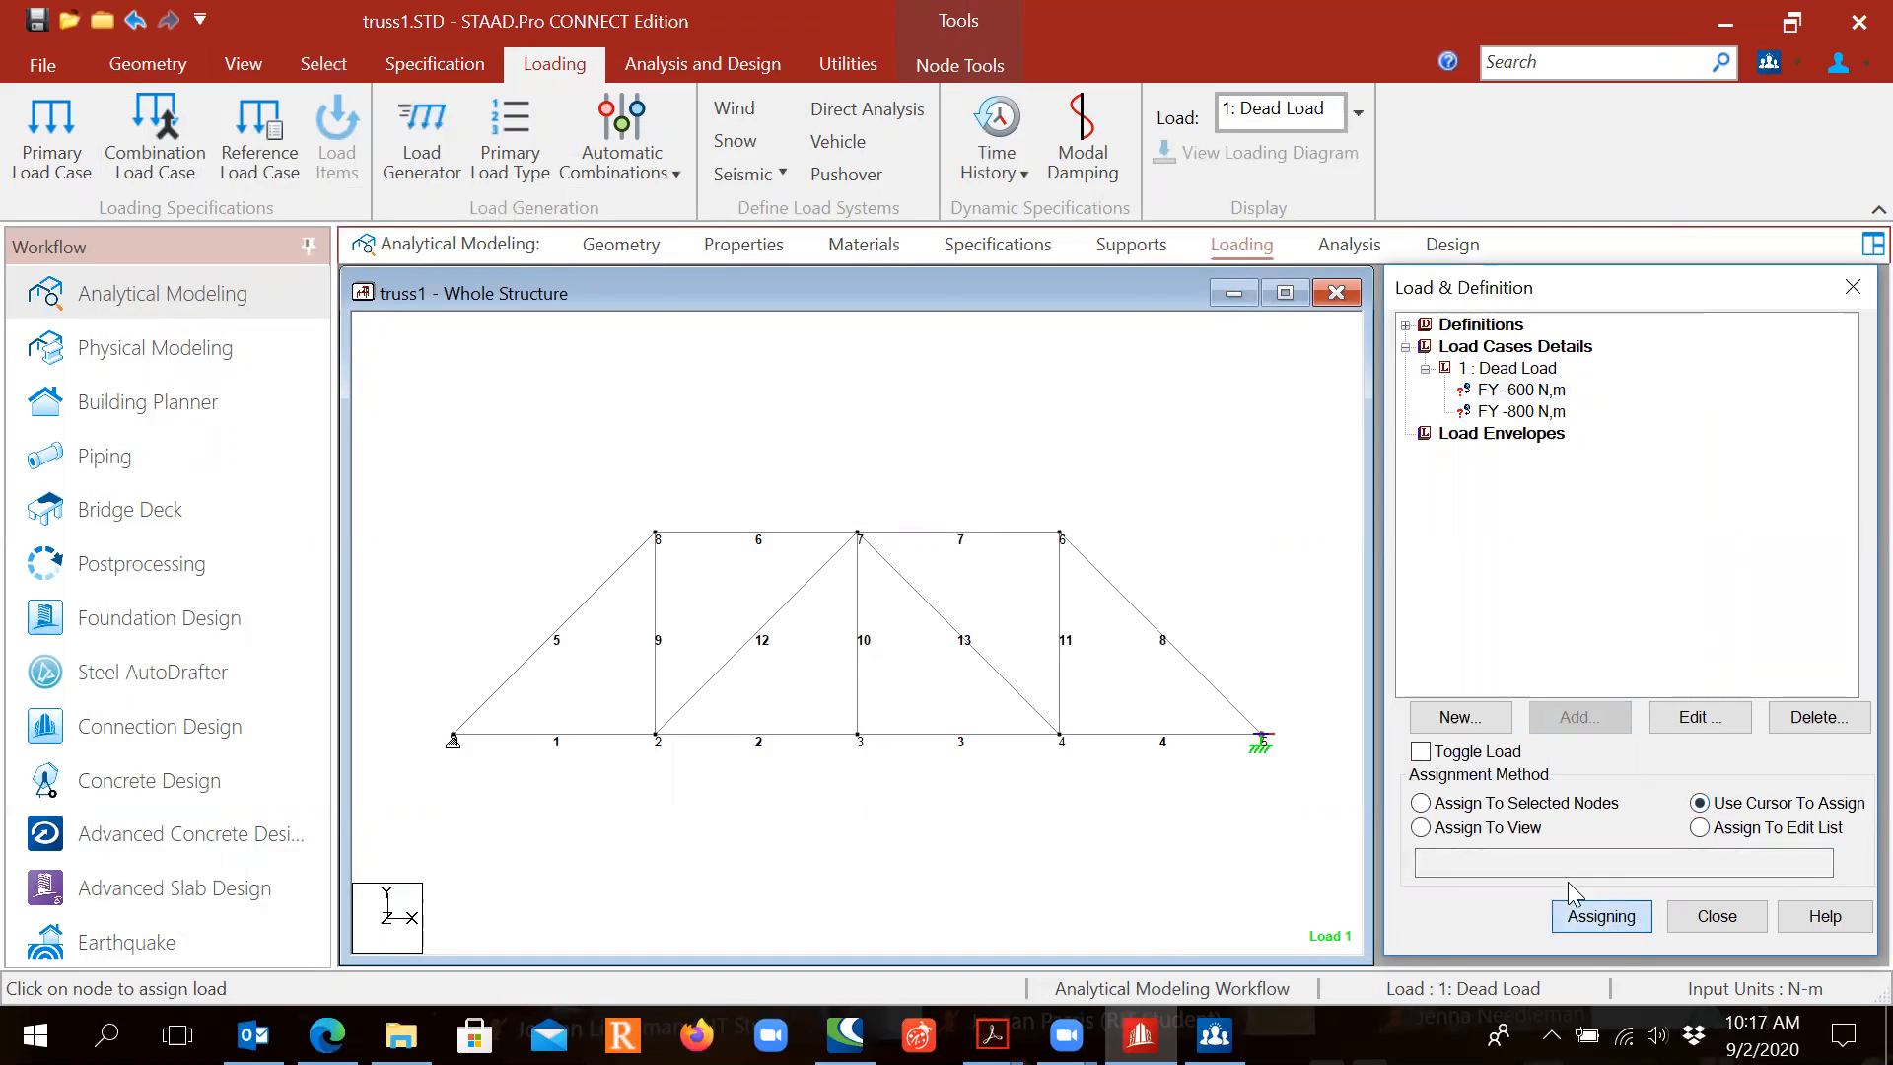
{"action": "left_click", "coordinate": [653, 736]}
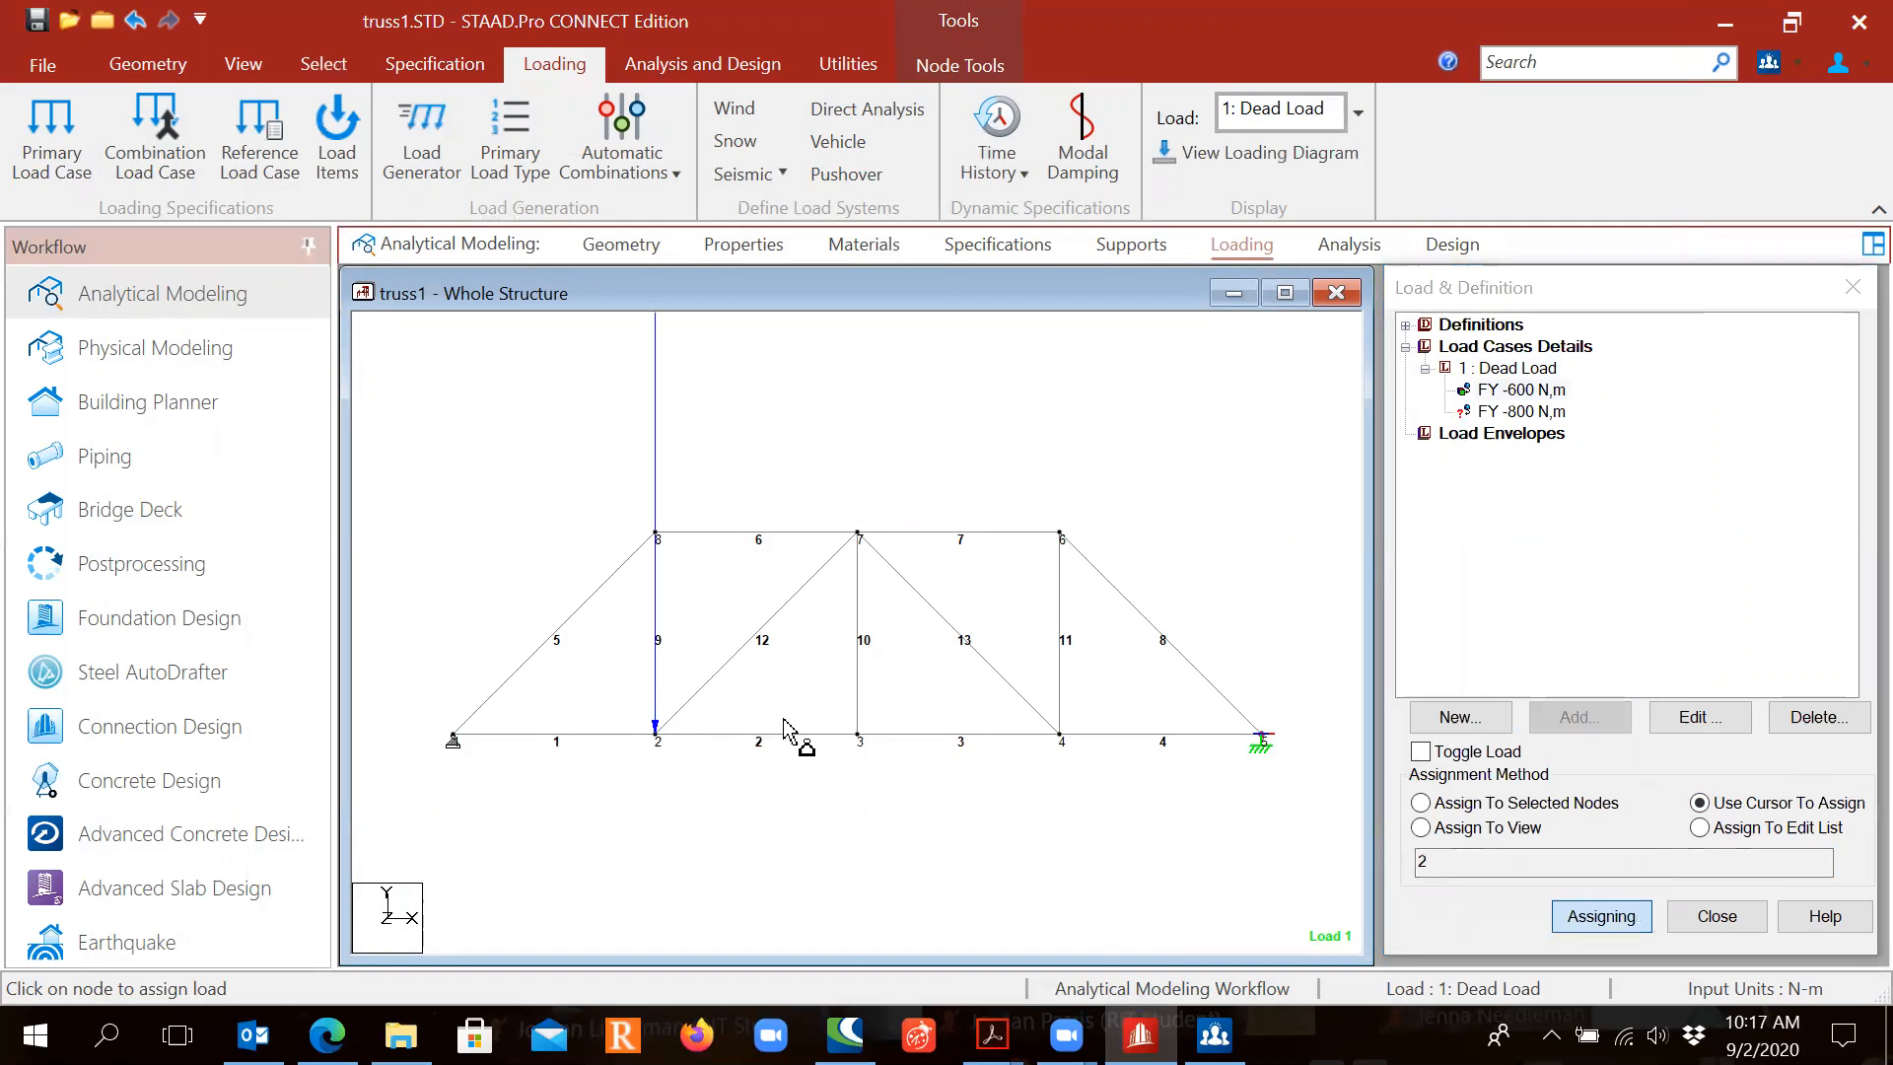
{"action": "left_click", "coordinate": [1059, 736]}
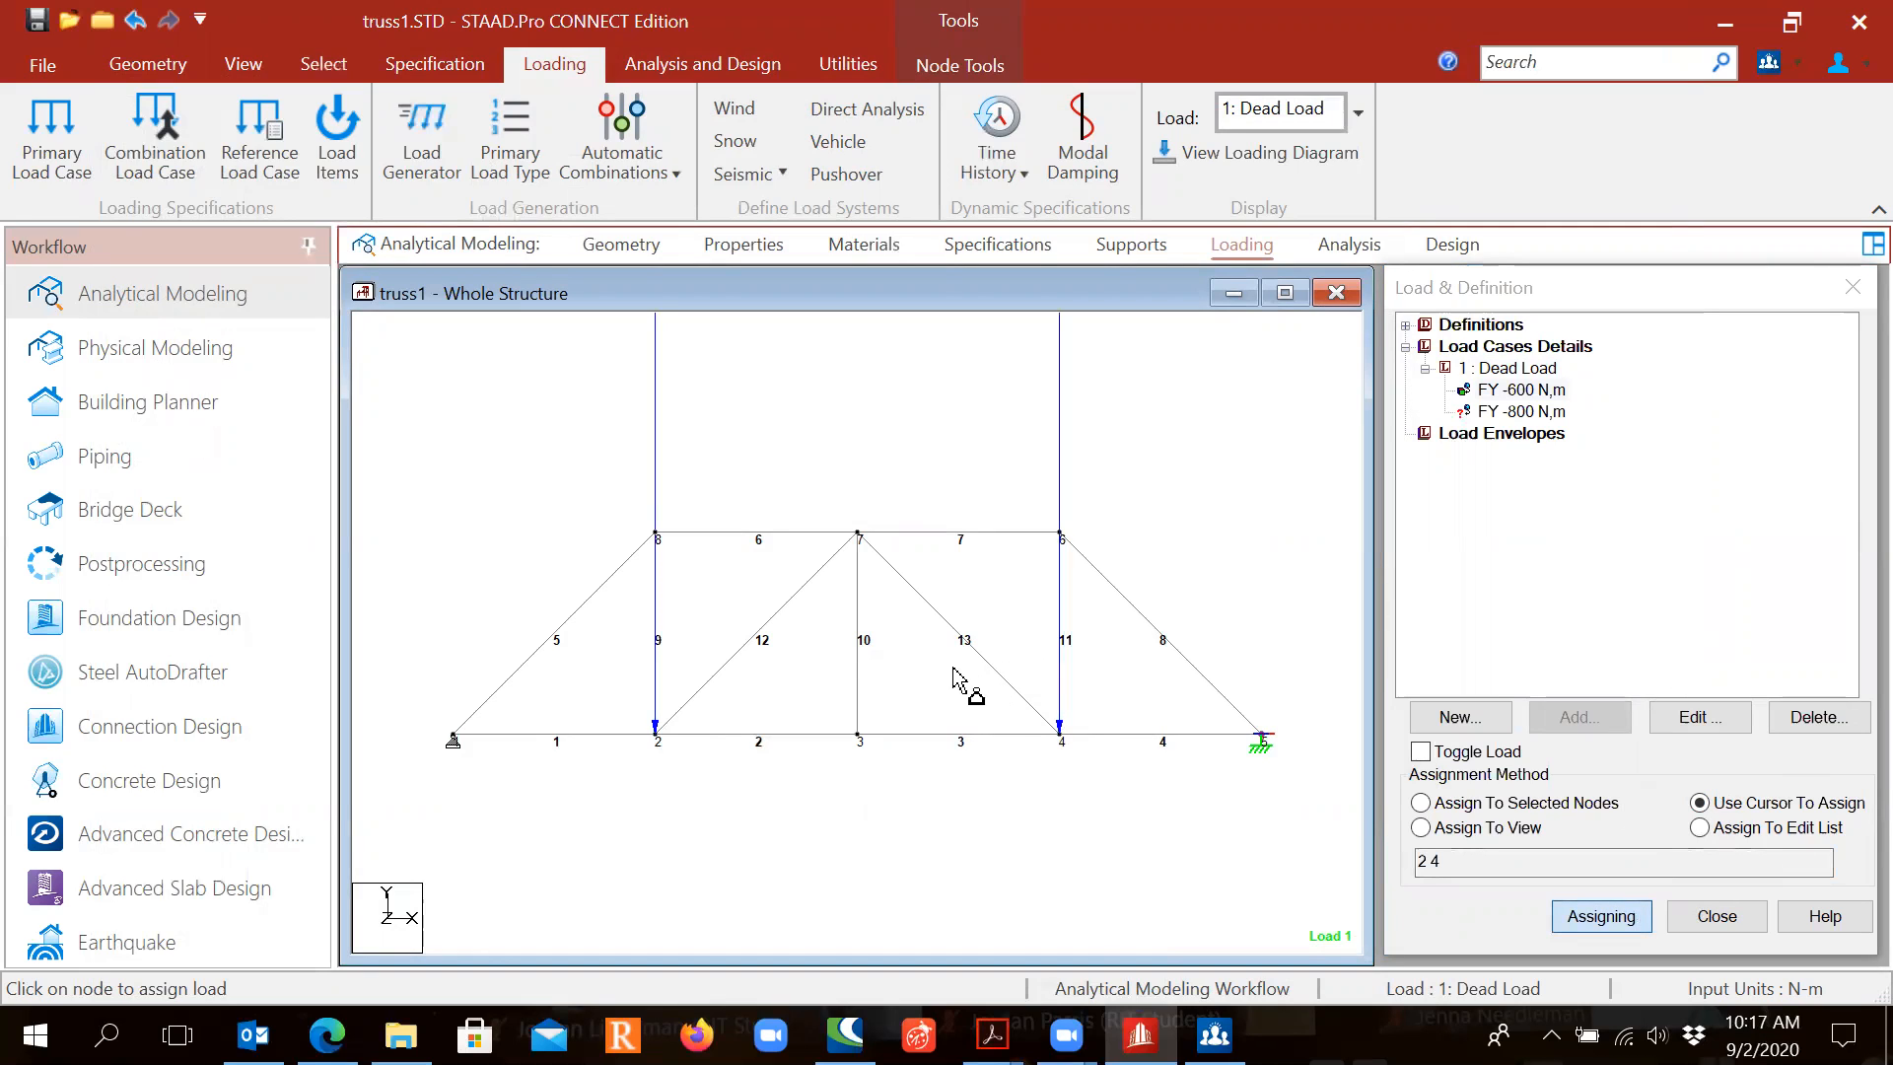
{"action": "key", "text": "Escape"}
Step: Assign the FY -800 N nodal load to node 3 and save the model
{"action": "left_click", "coordinate": [1508, 412]}
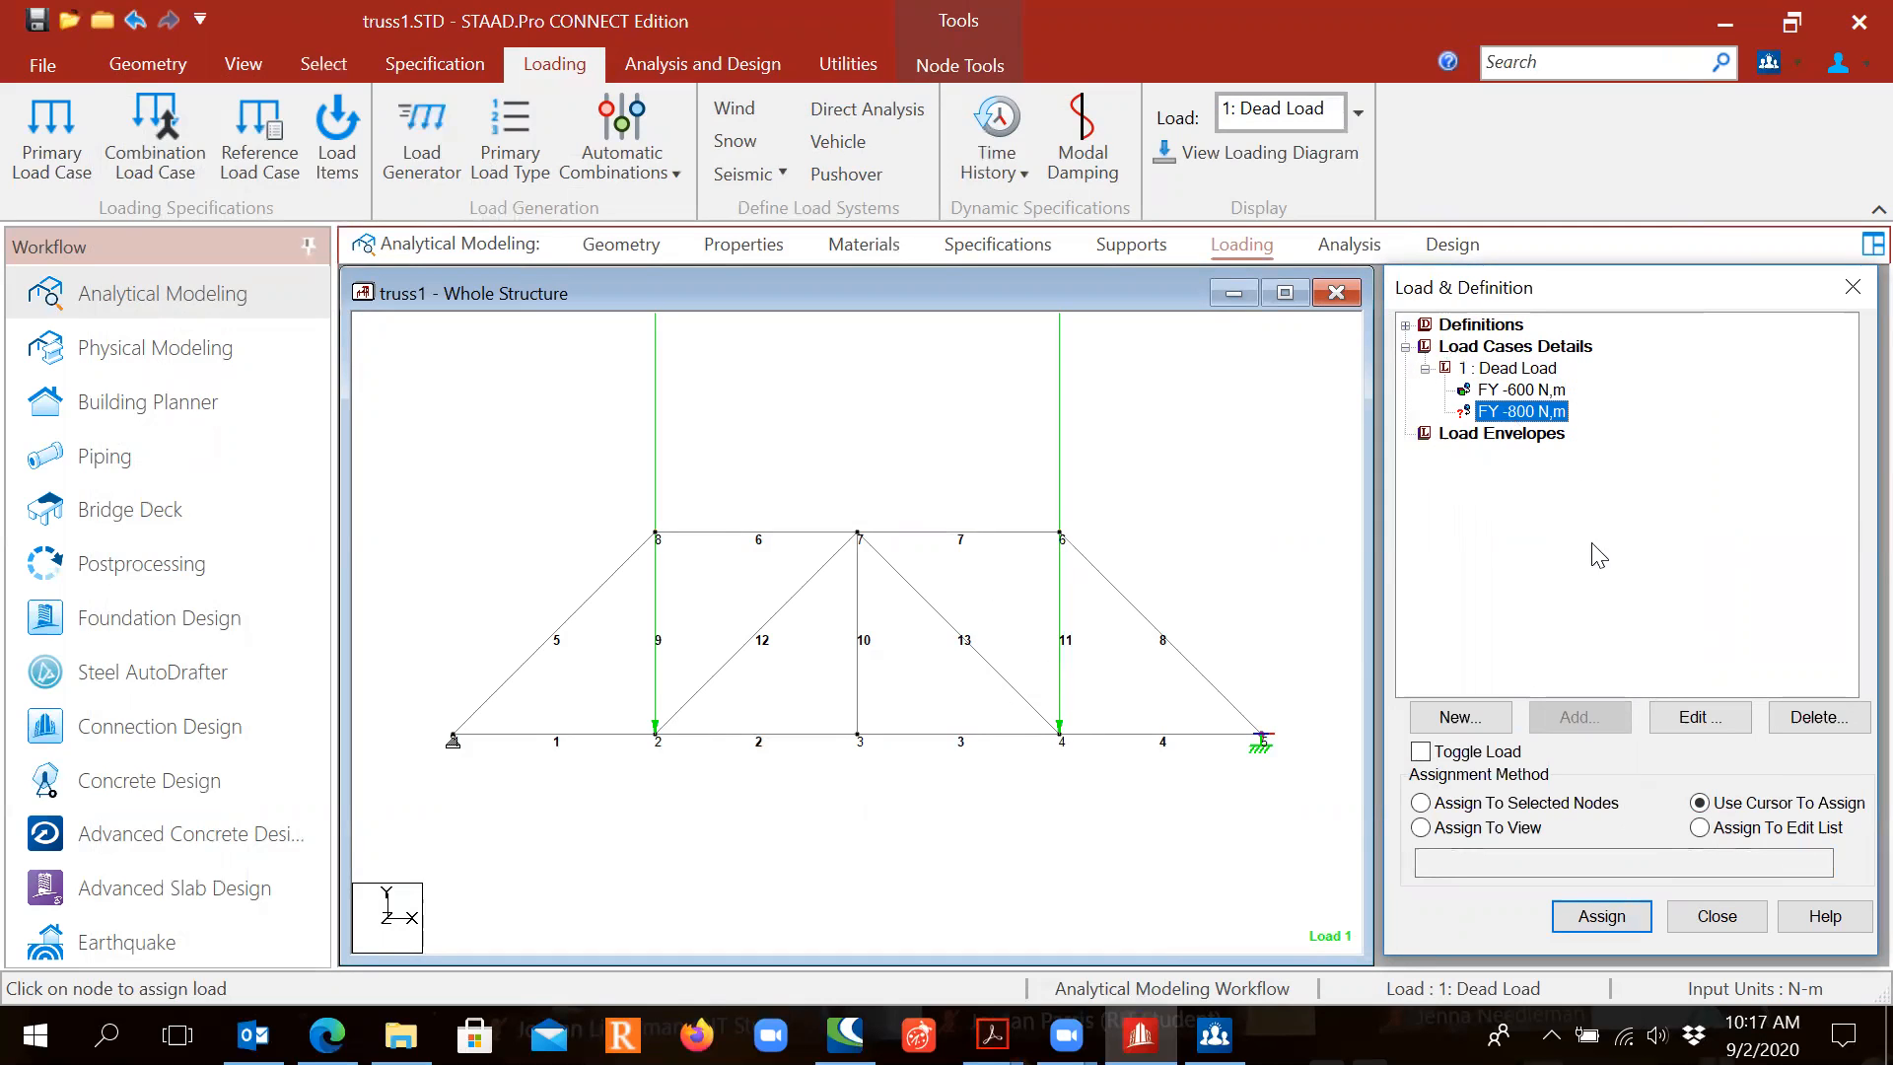
{"action": "left_click", "coordinate": [1708, 808]}
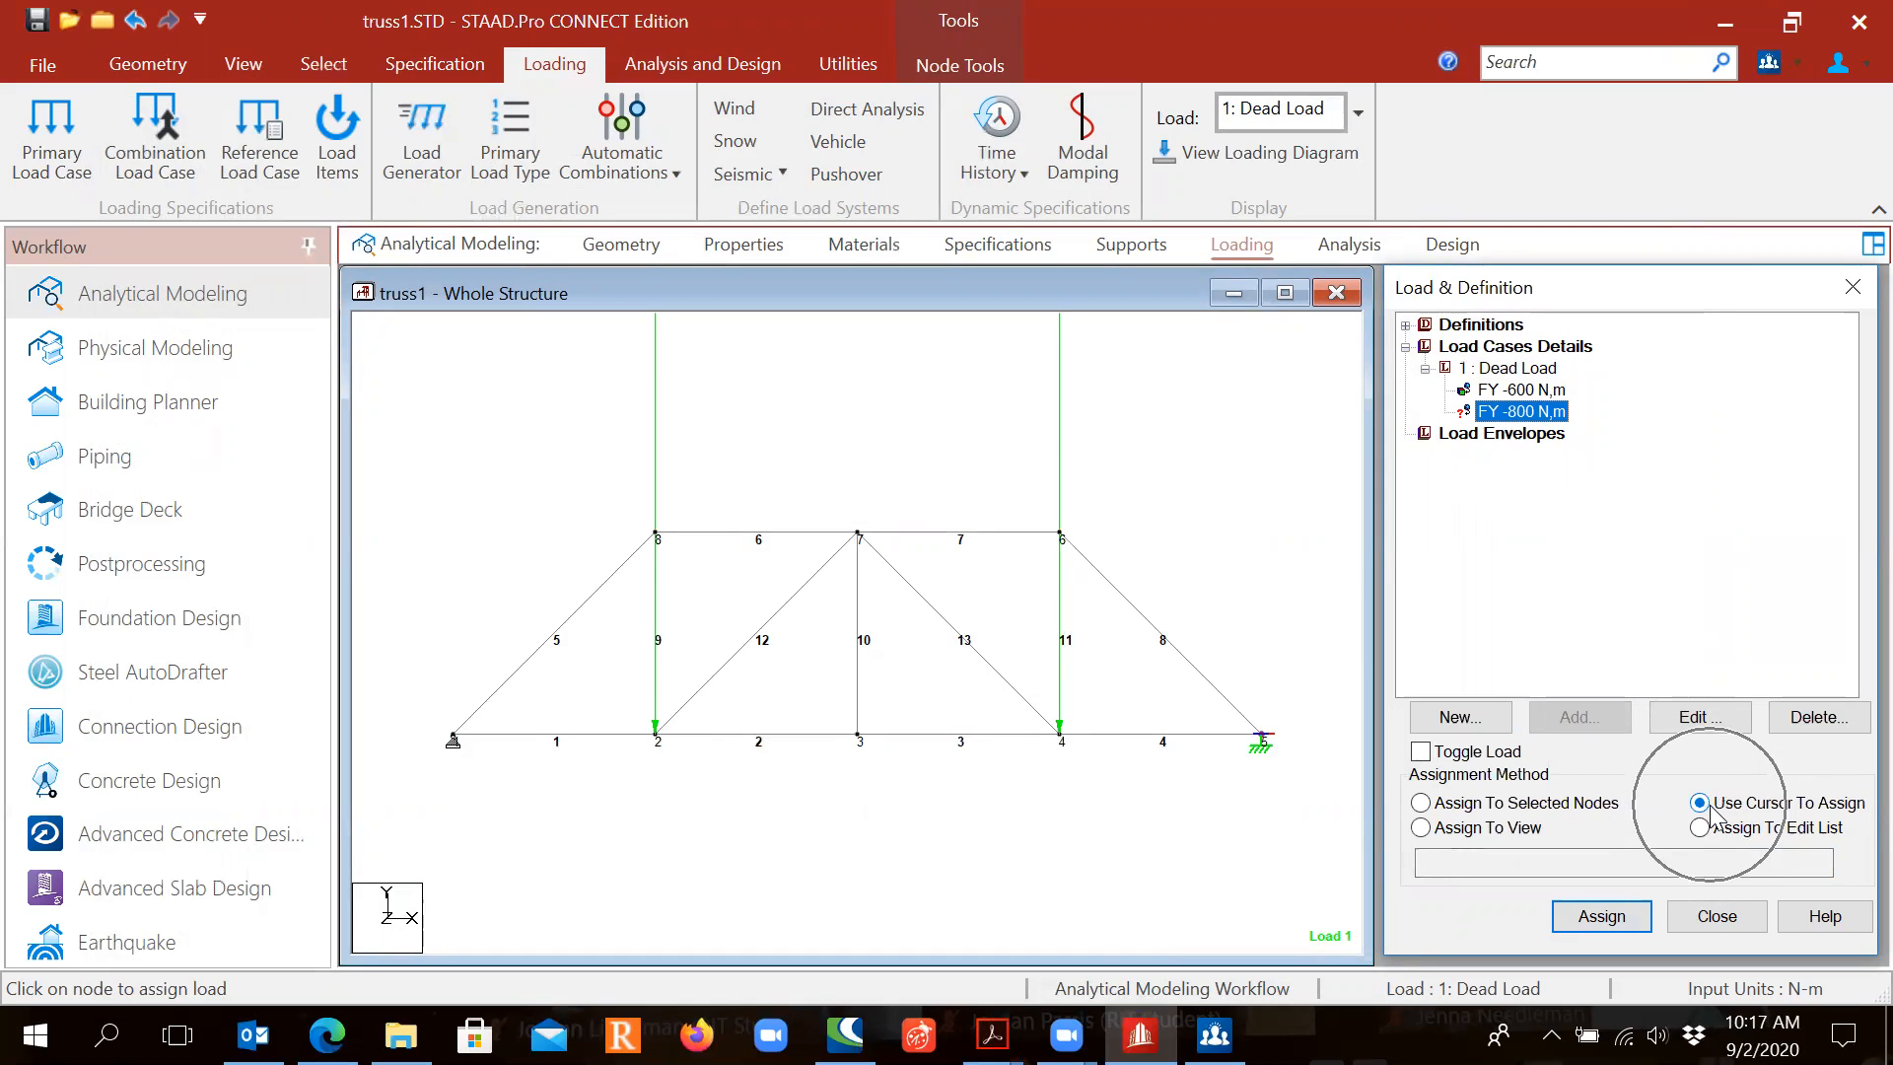
{"action": "left_click", "coordinate": [1603, 917]}
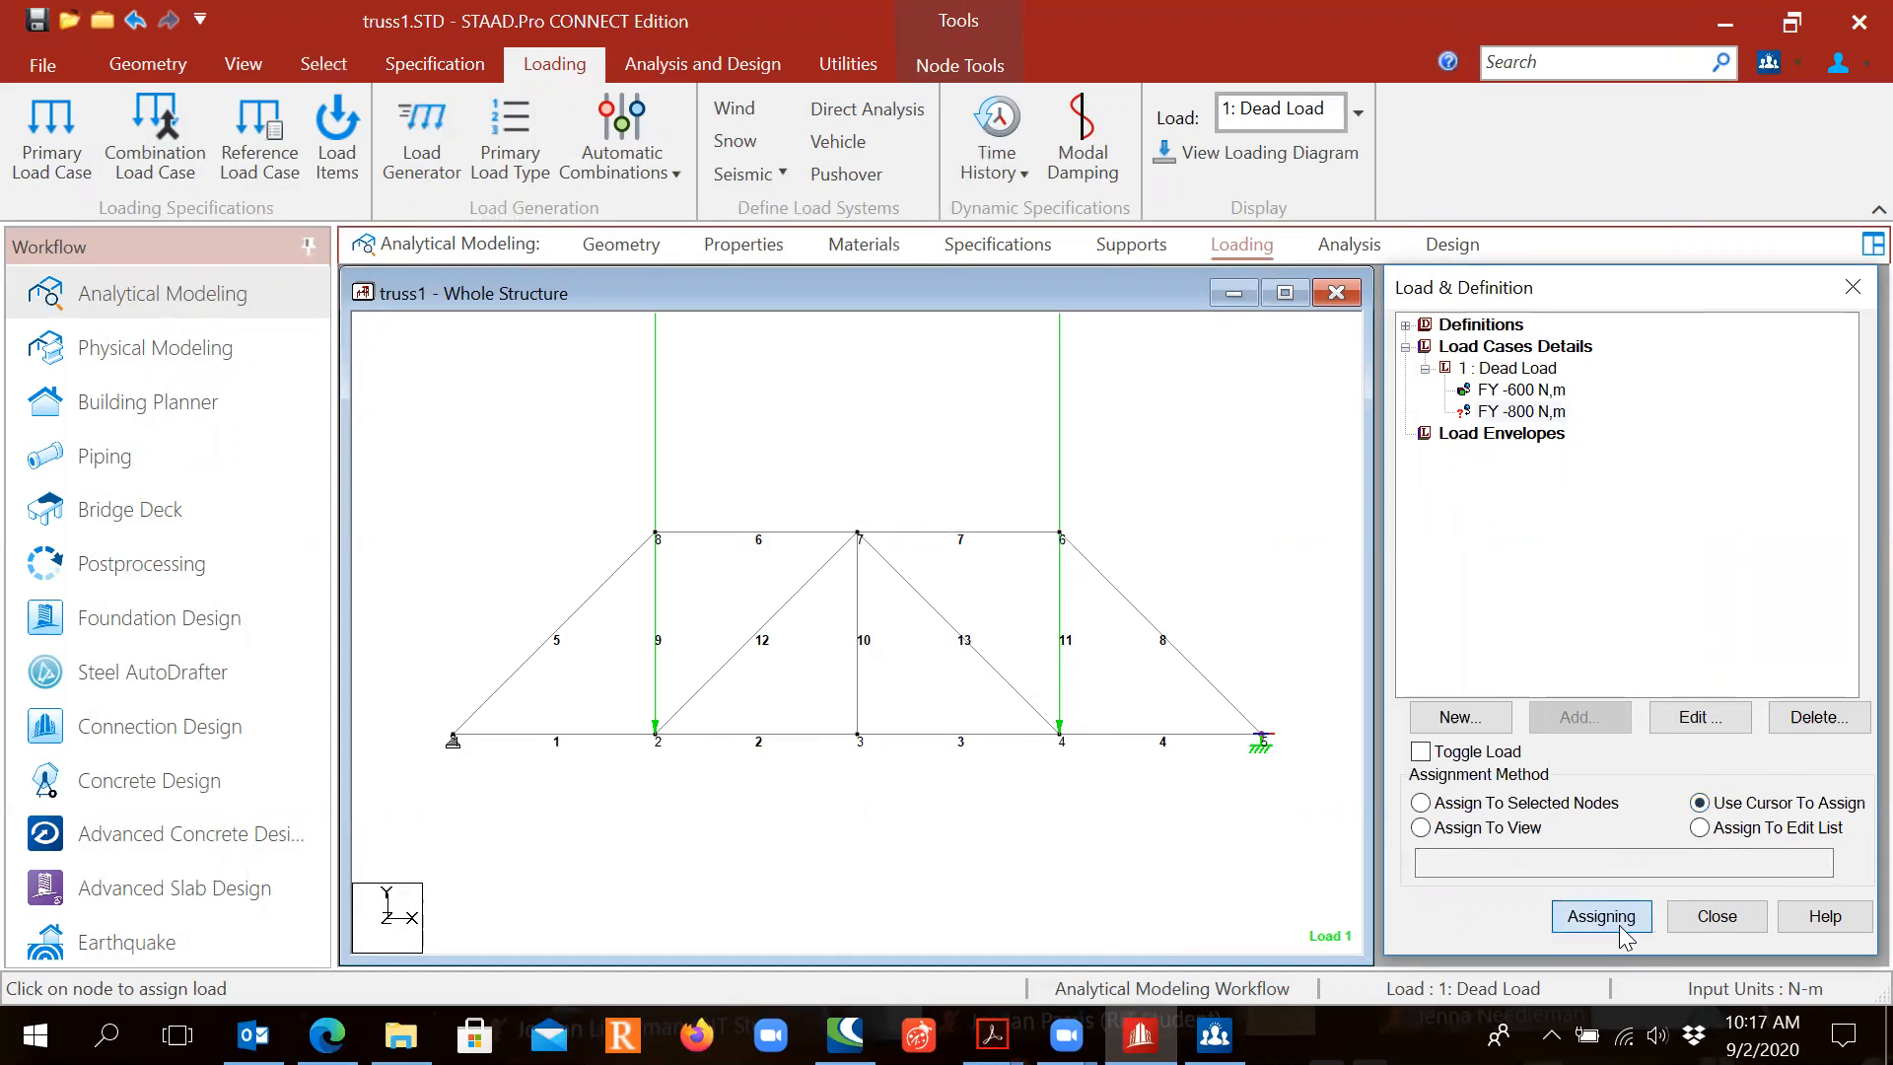
{"action": "left_click", "coordinate": [858, 735]}
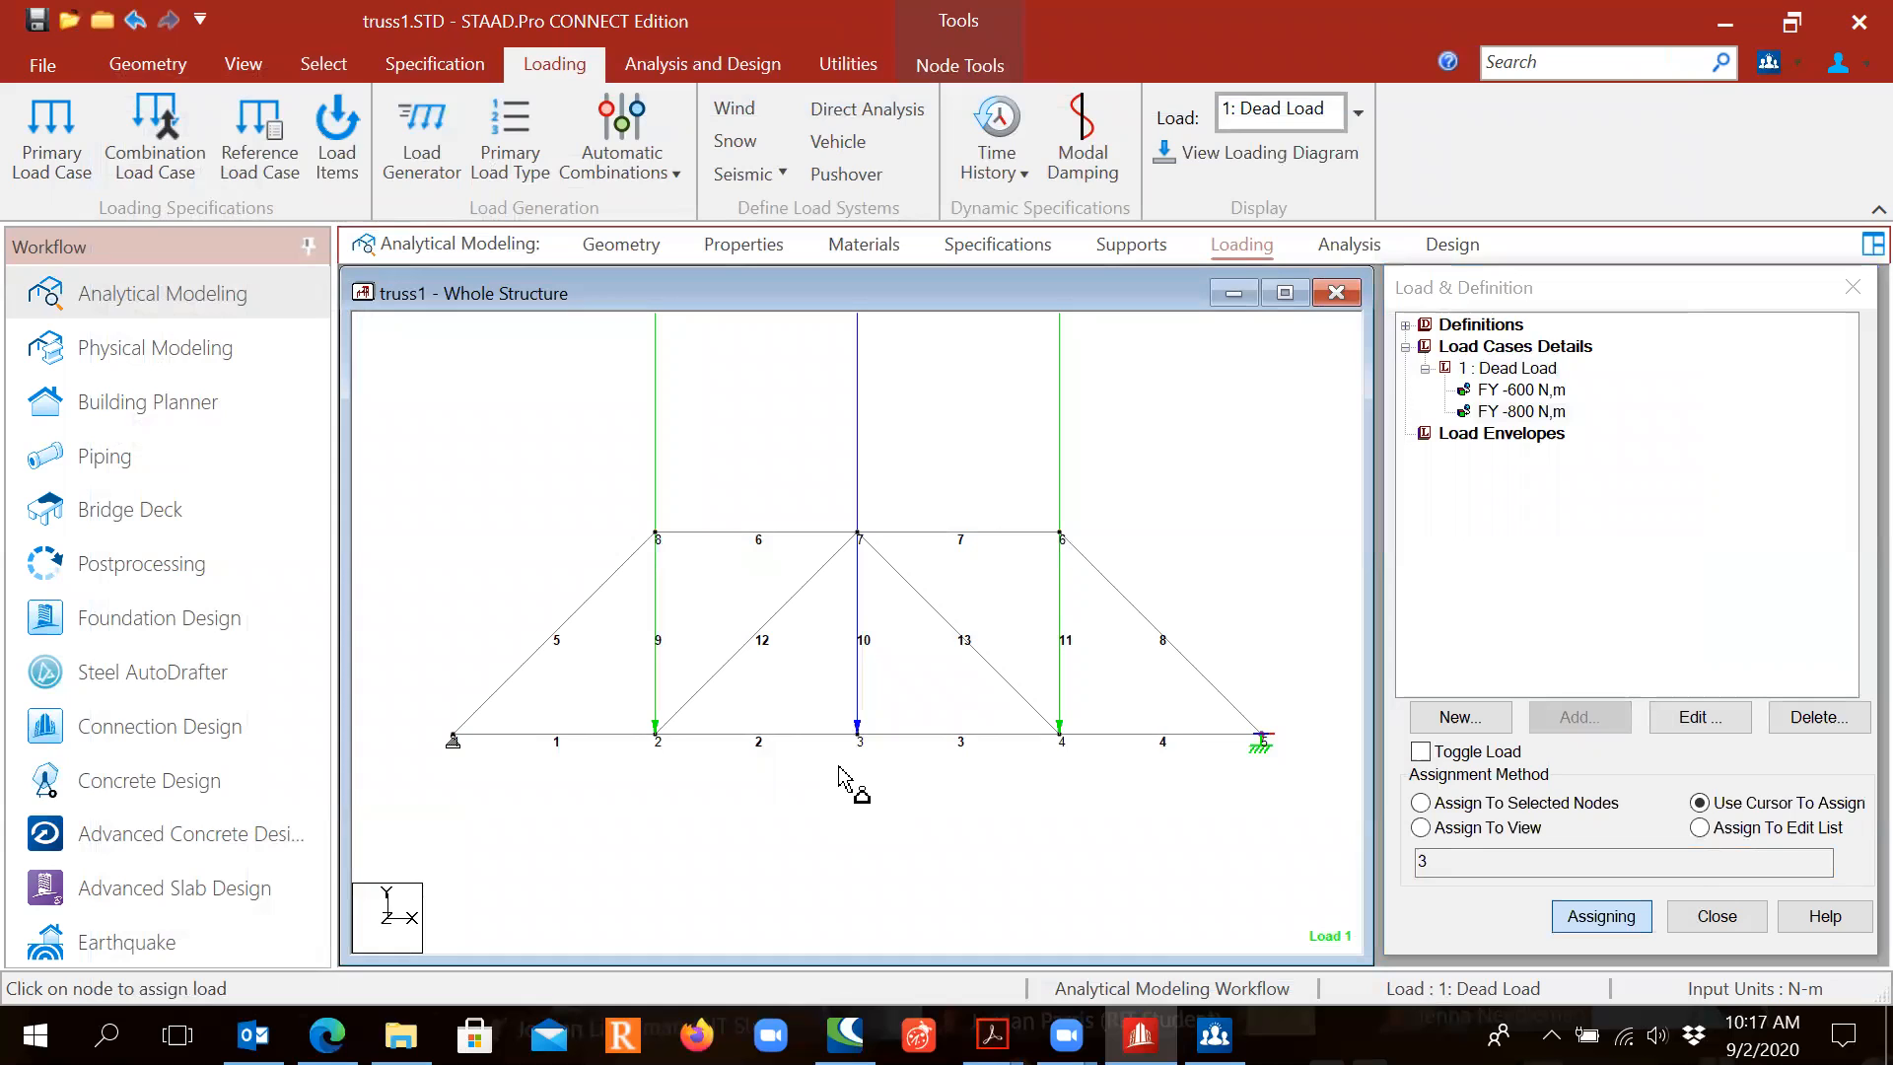
{"action": "key", "text": "Escape"}
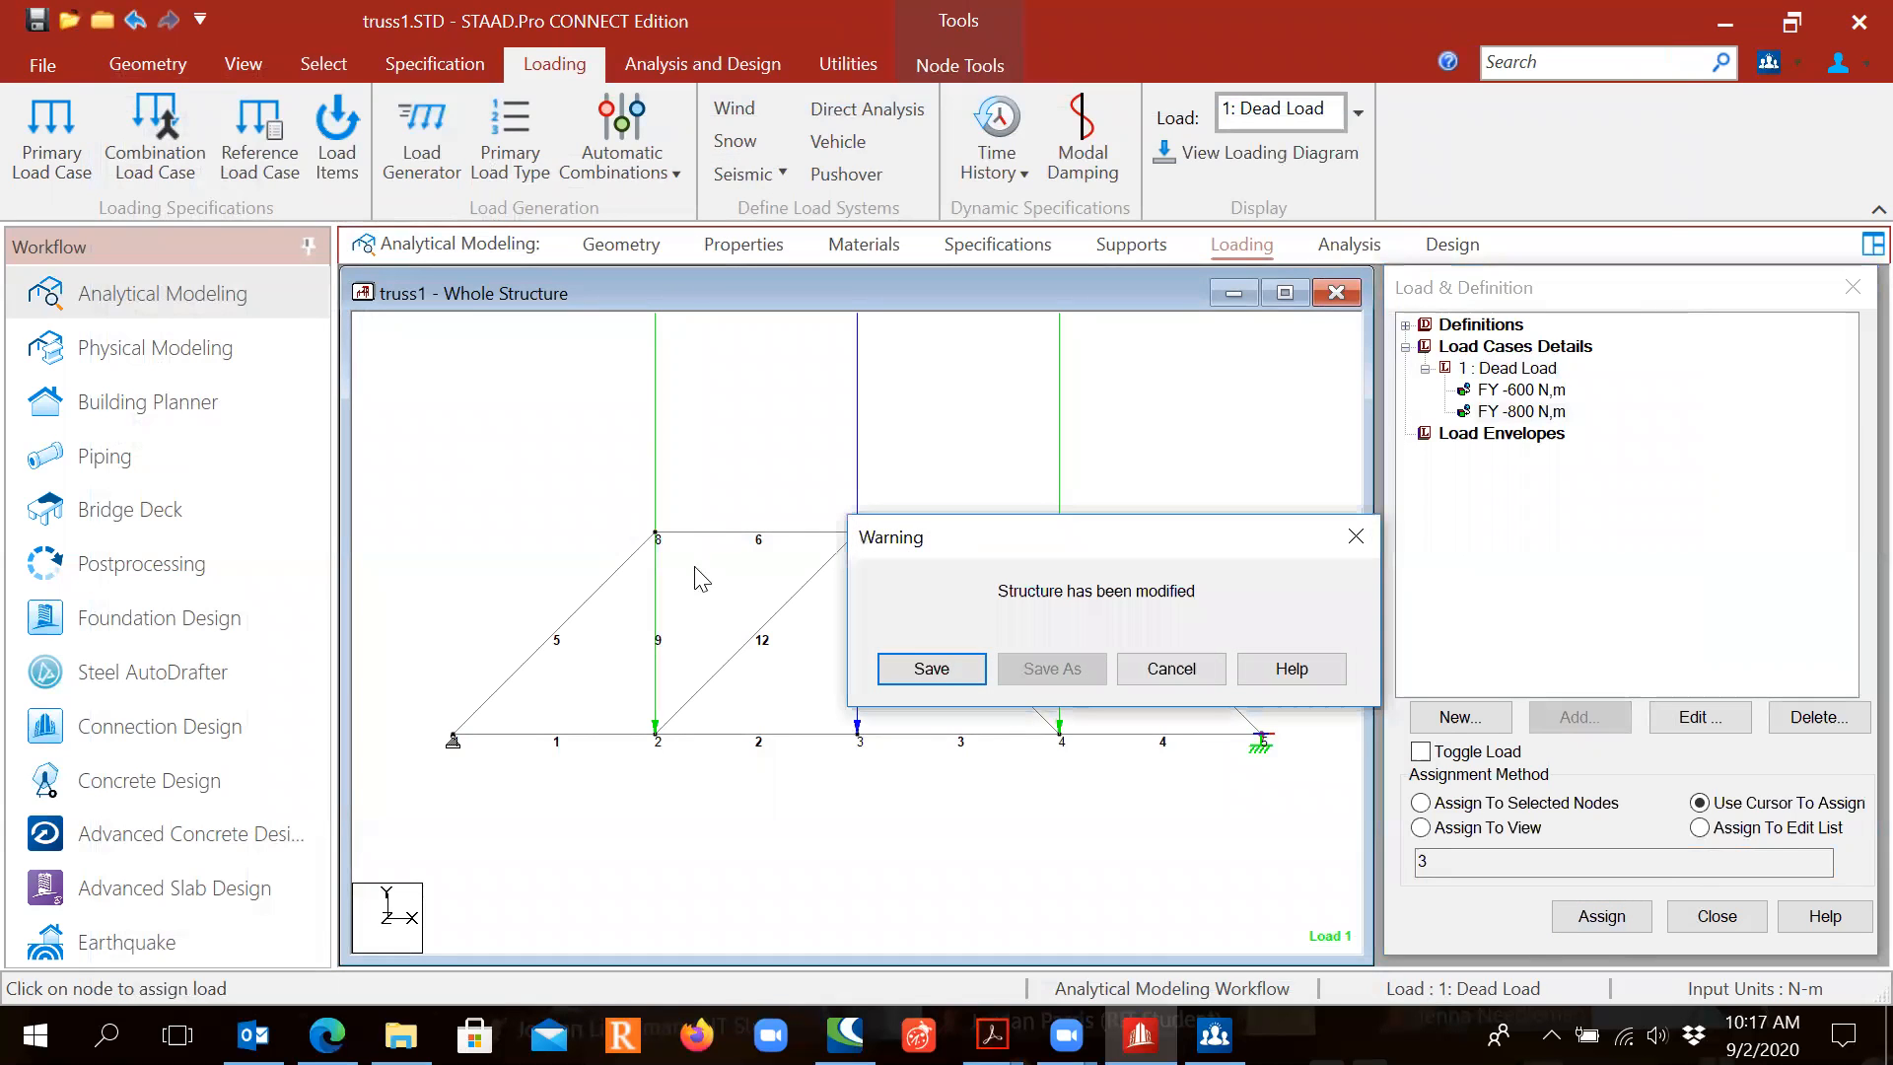
{"action": "left_click", "coordinate": [937, 667]}
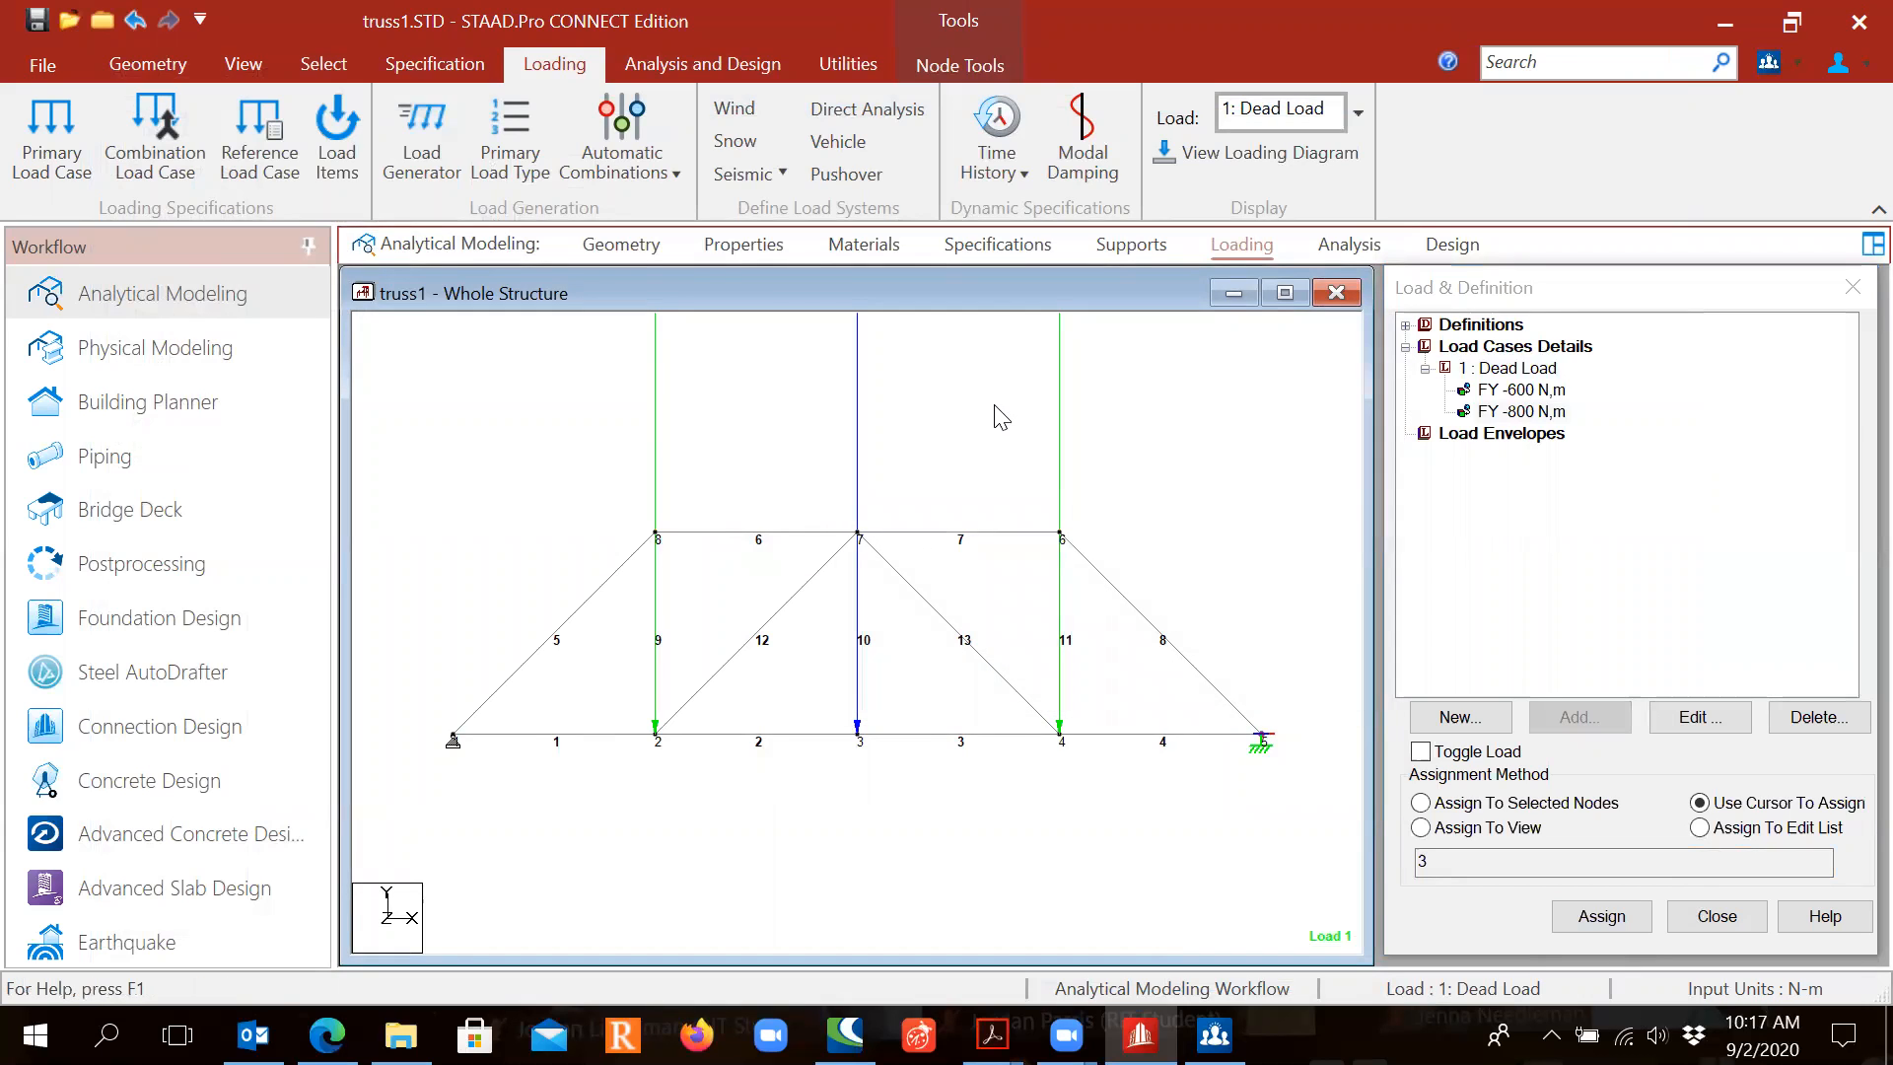
Step: In the Analysis stage, add a Perform Analysis command with No Print before FINISH
{"action": "left_click", "coordinate": [1349, 246]}
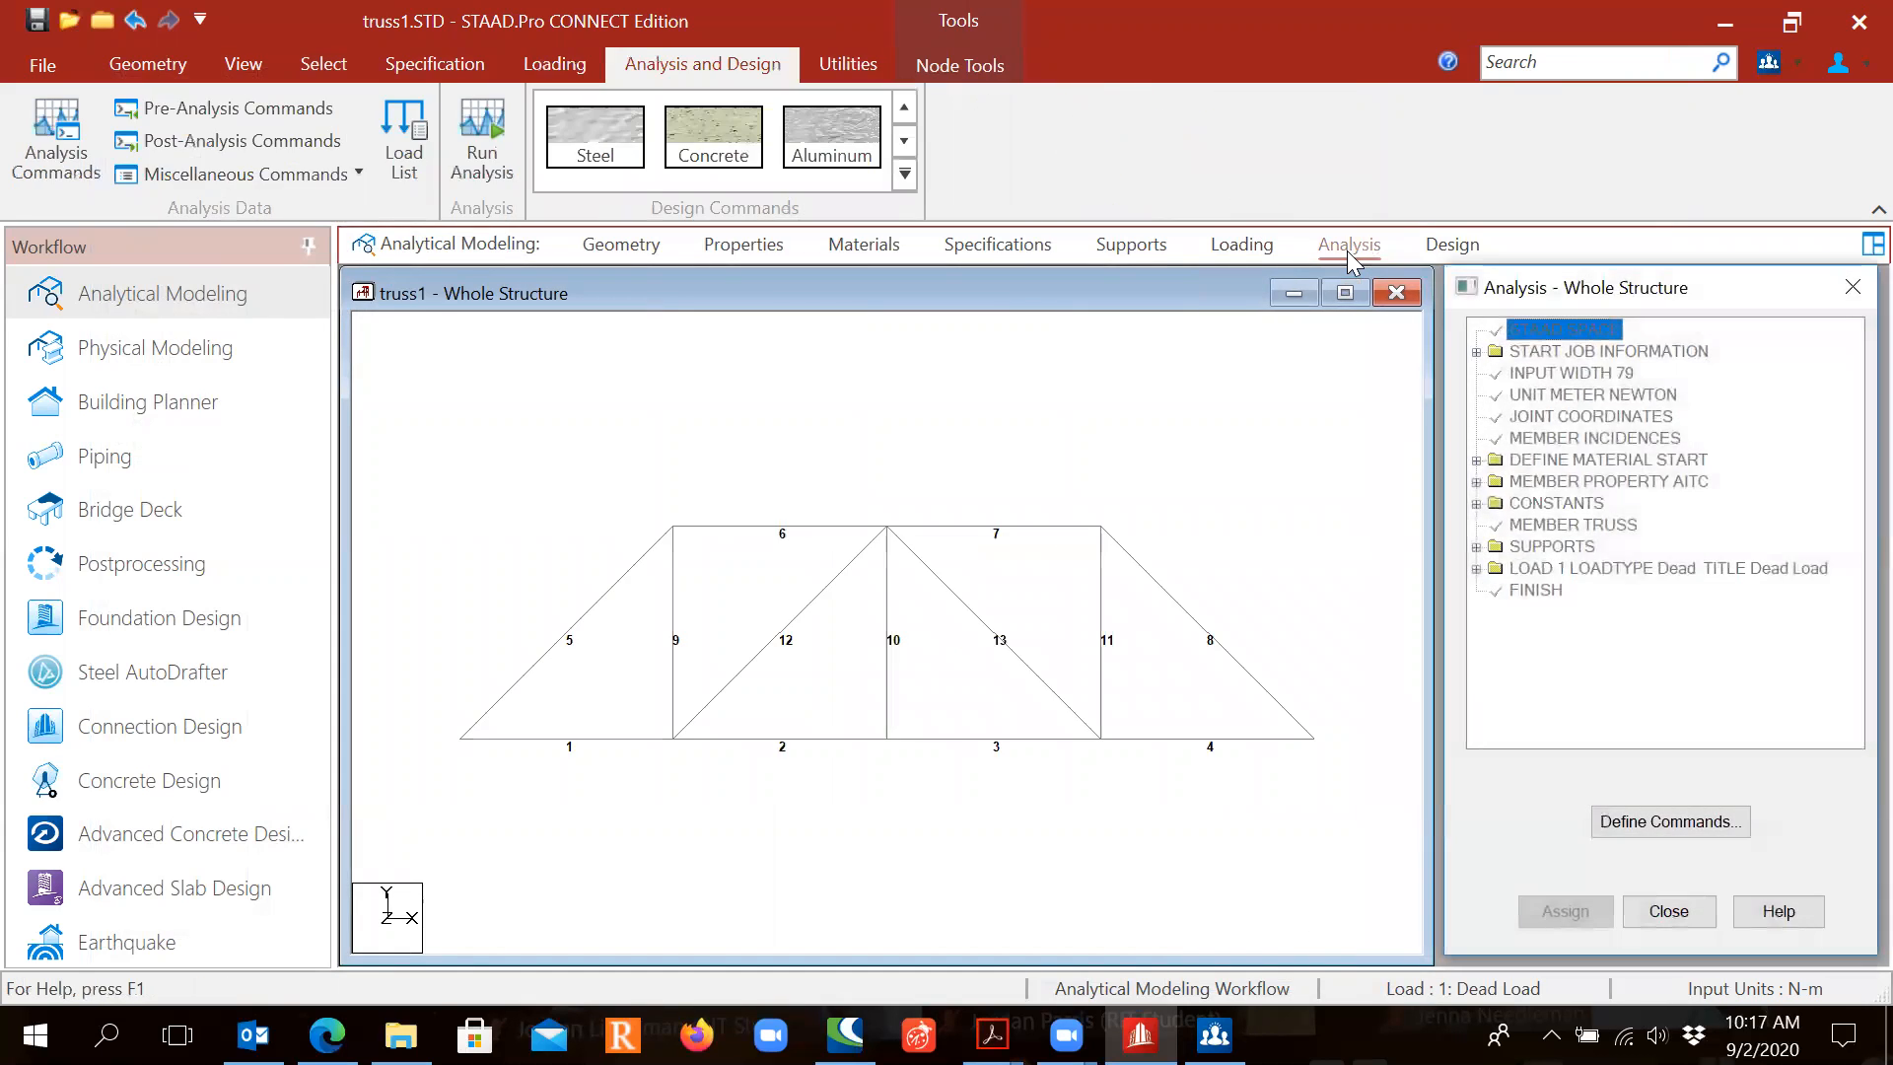
{"action": "double_click", "coordinate": [1560, 296]}
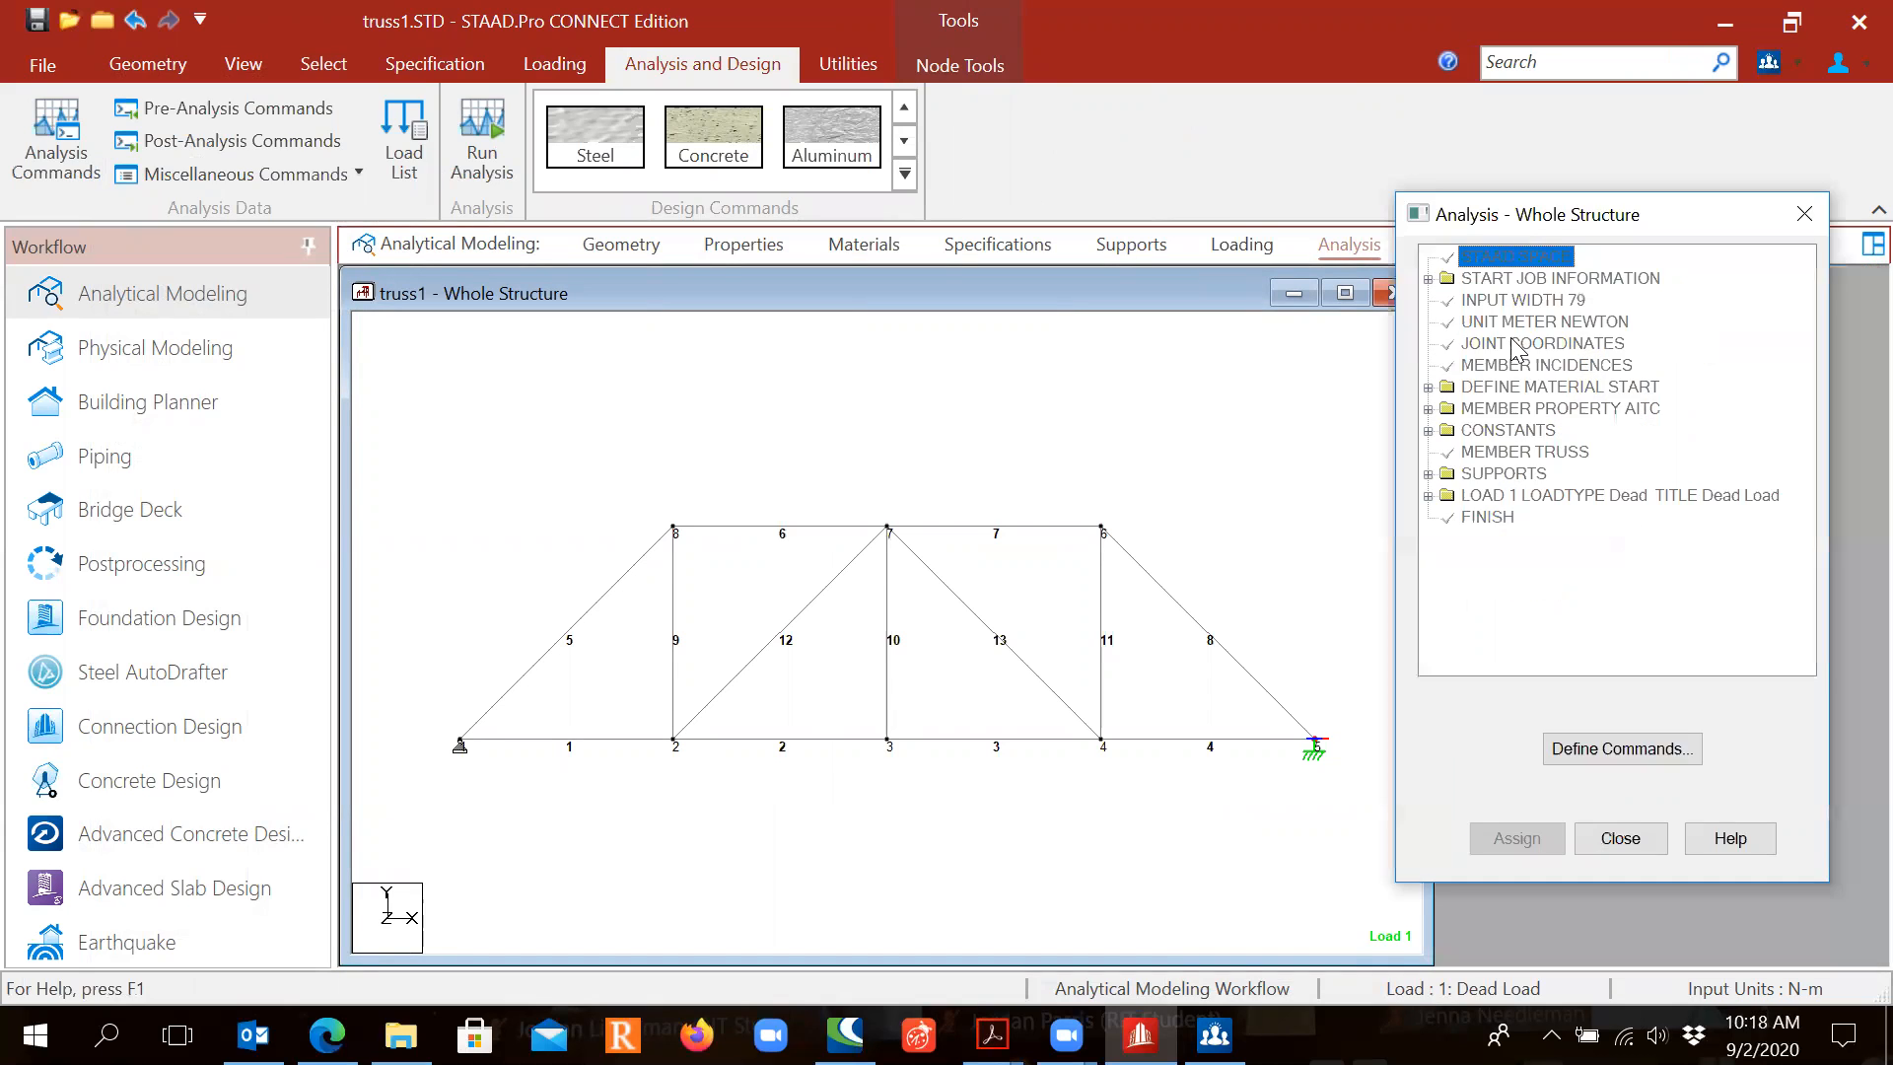
{"action": "left_click", "coordinate": [1625, 757]}
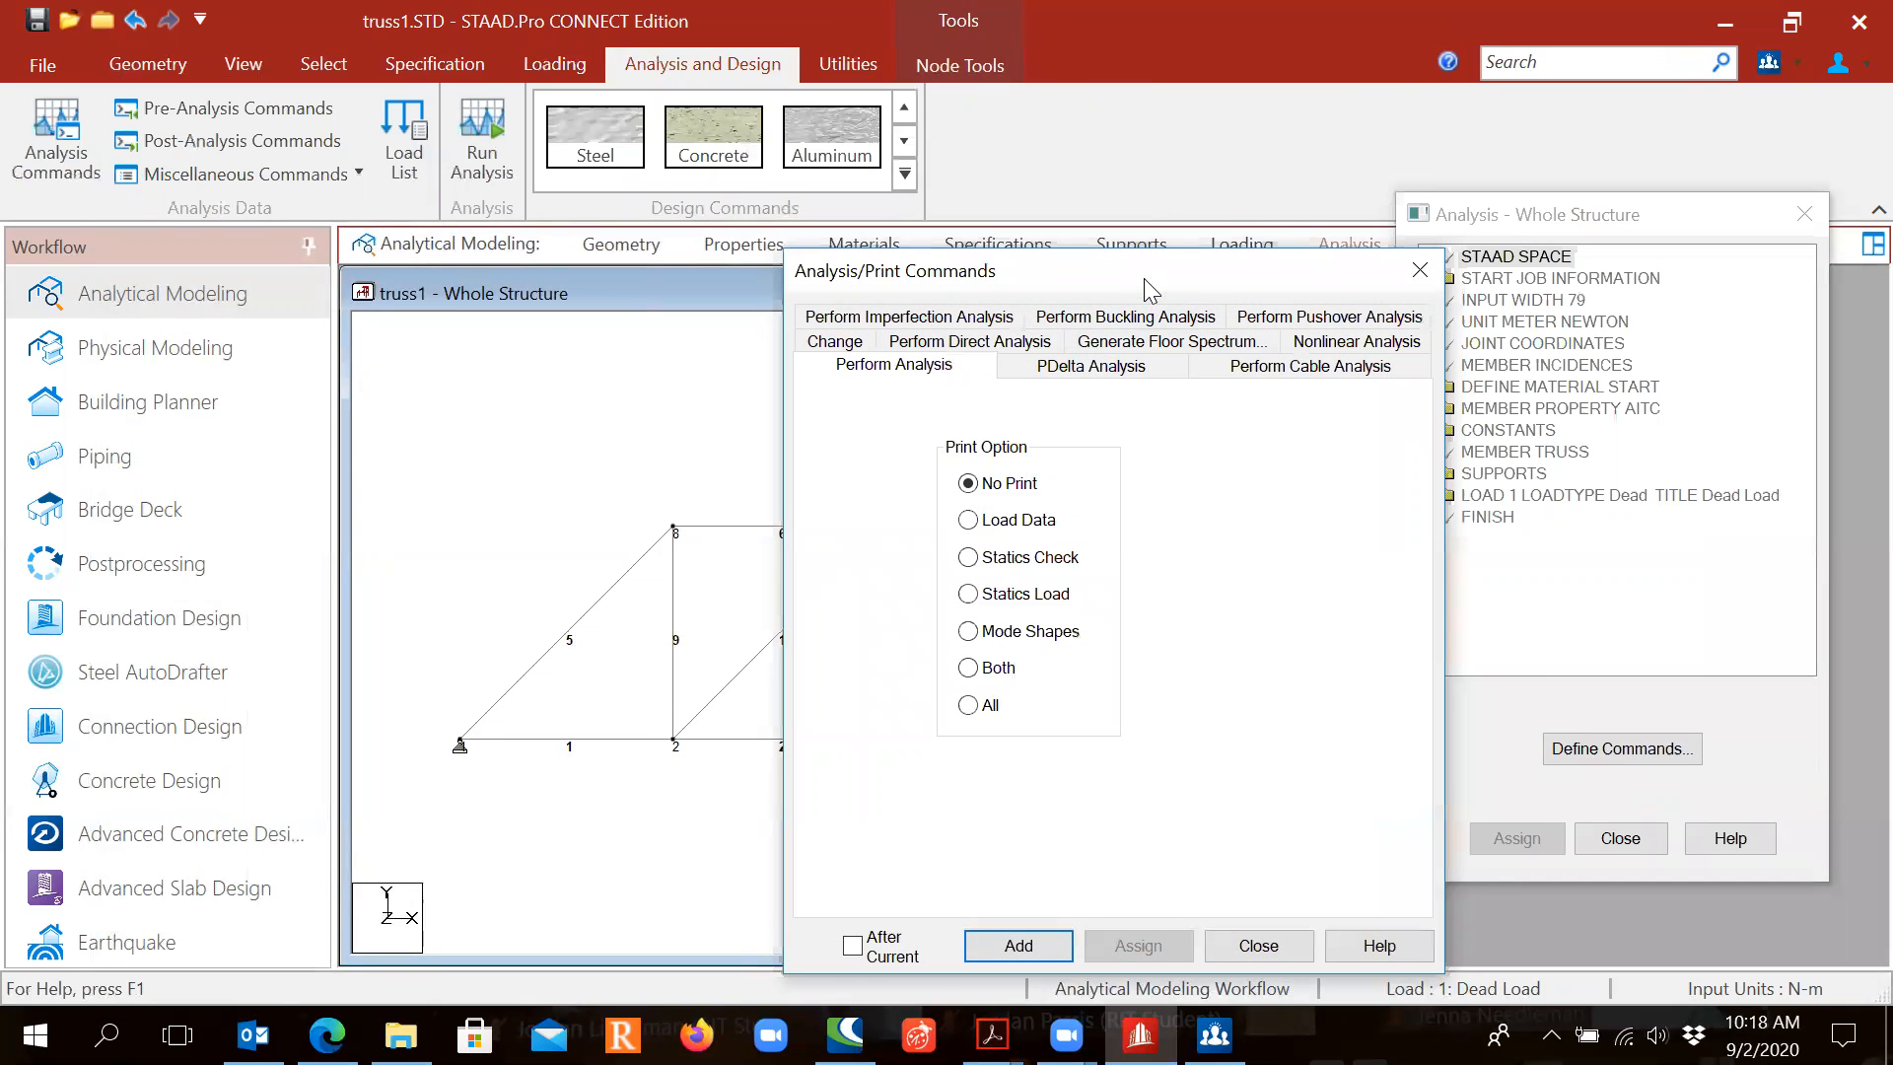
{"action": "left_click_drag", "start_coordinate": [1143, 276], "coordinate": [1081, 151]}
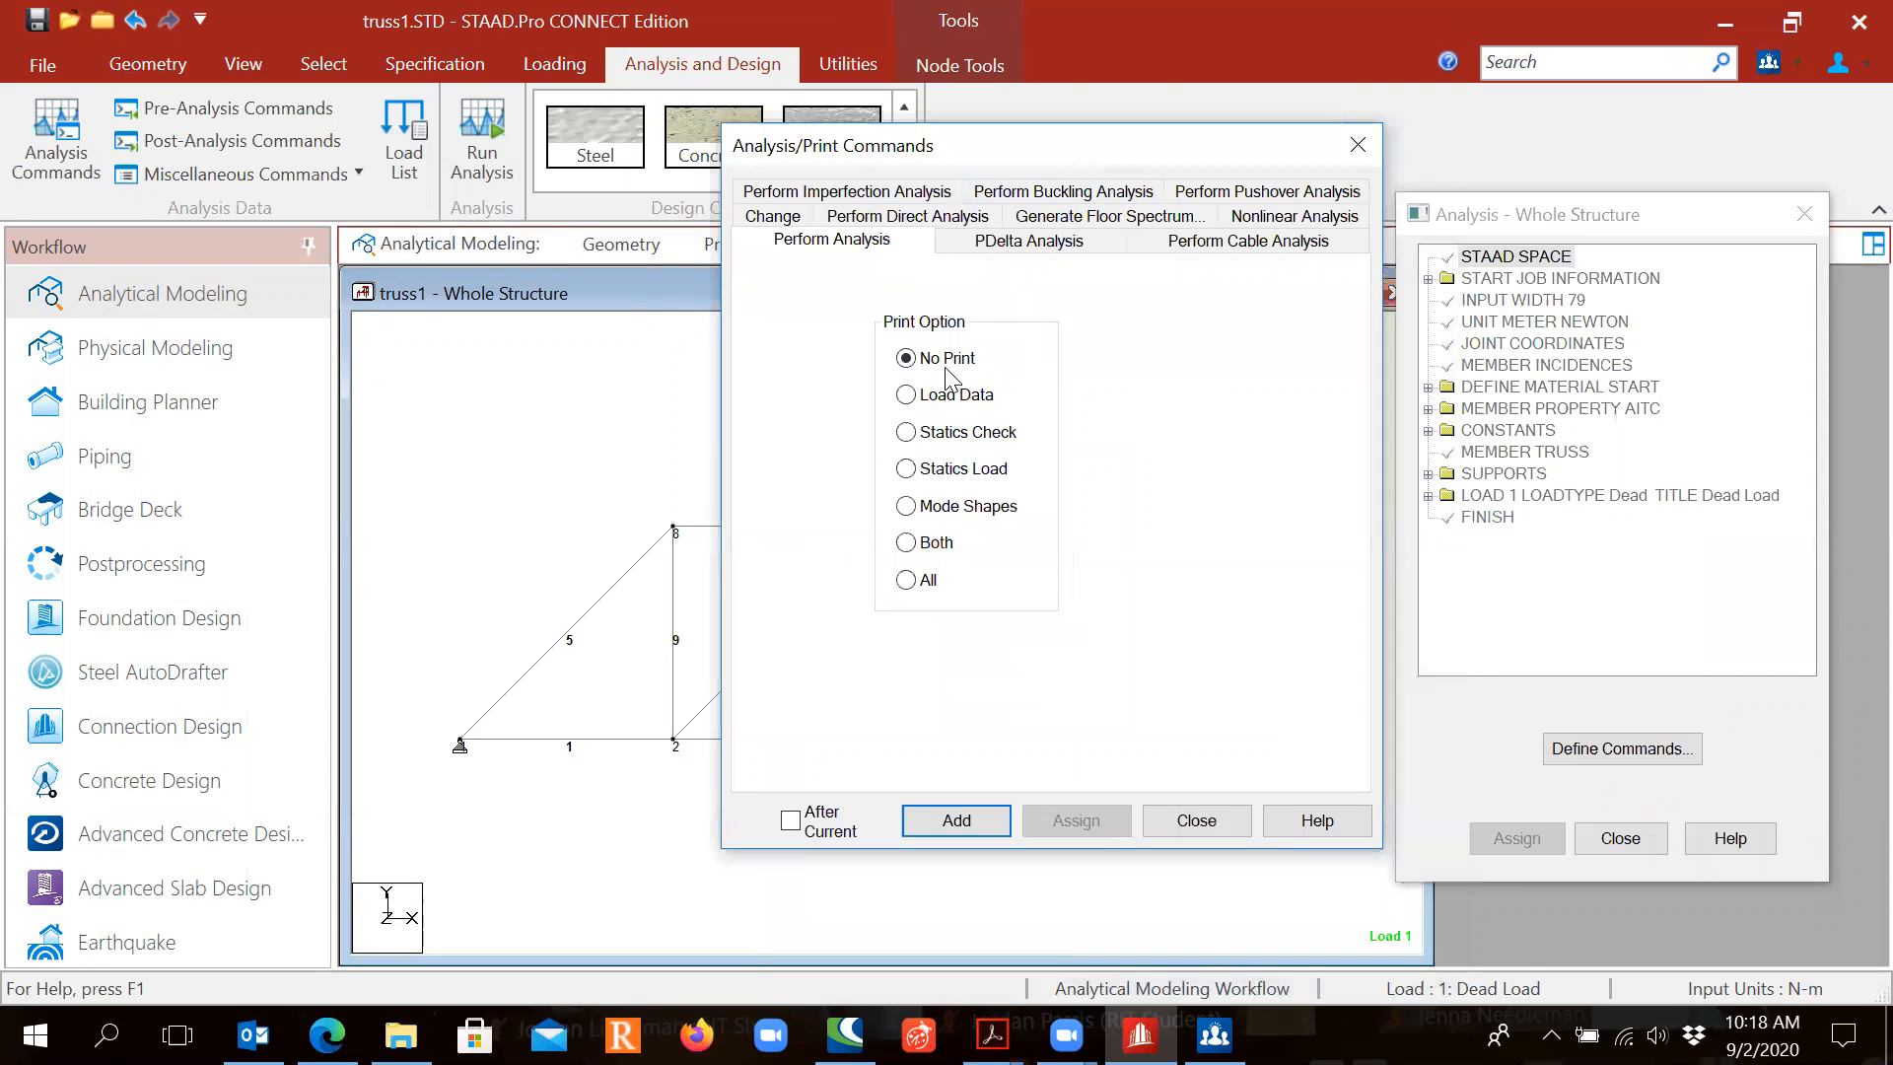
{"action": "left_click", "coordinate": [956, 820]}
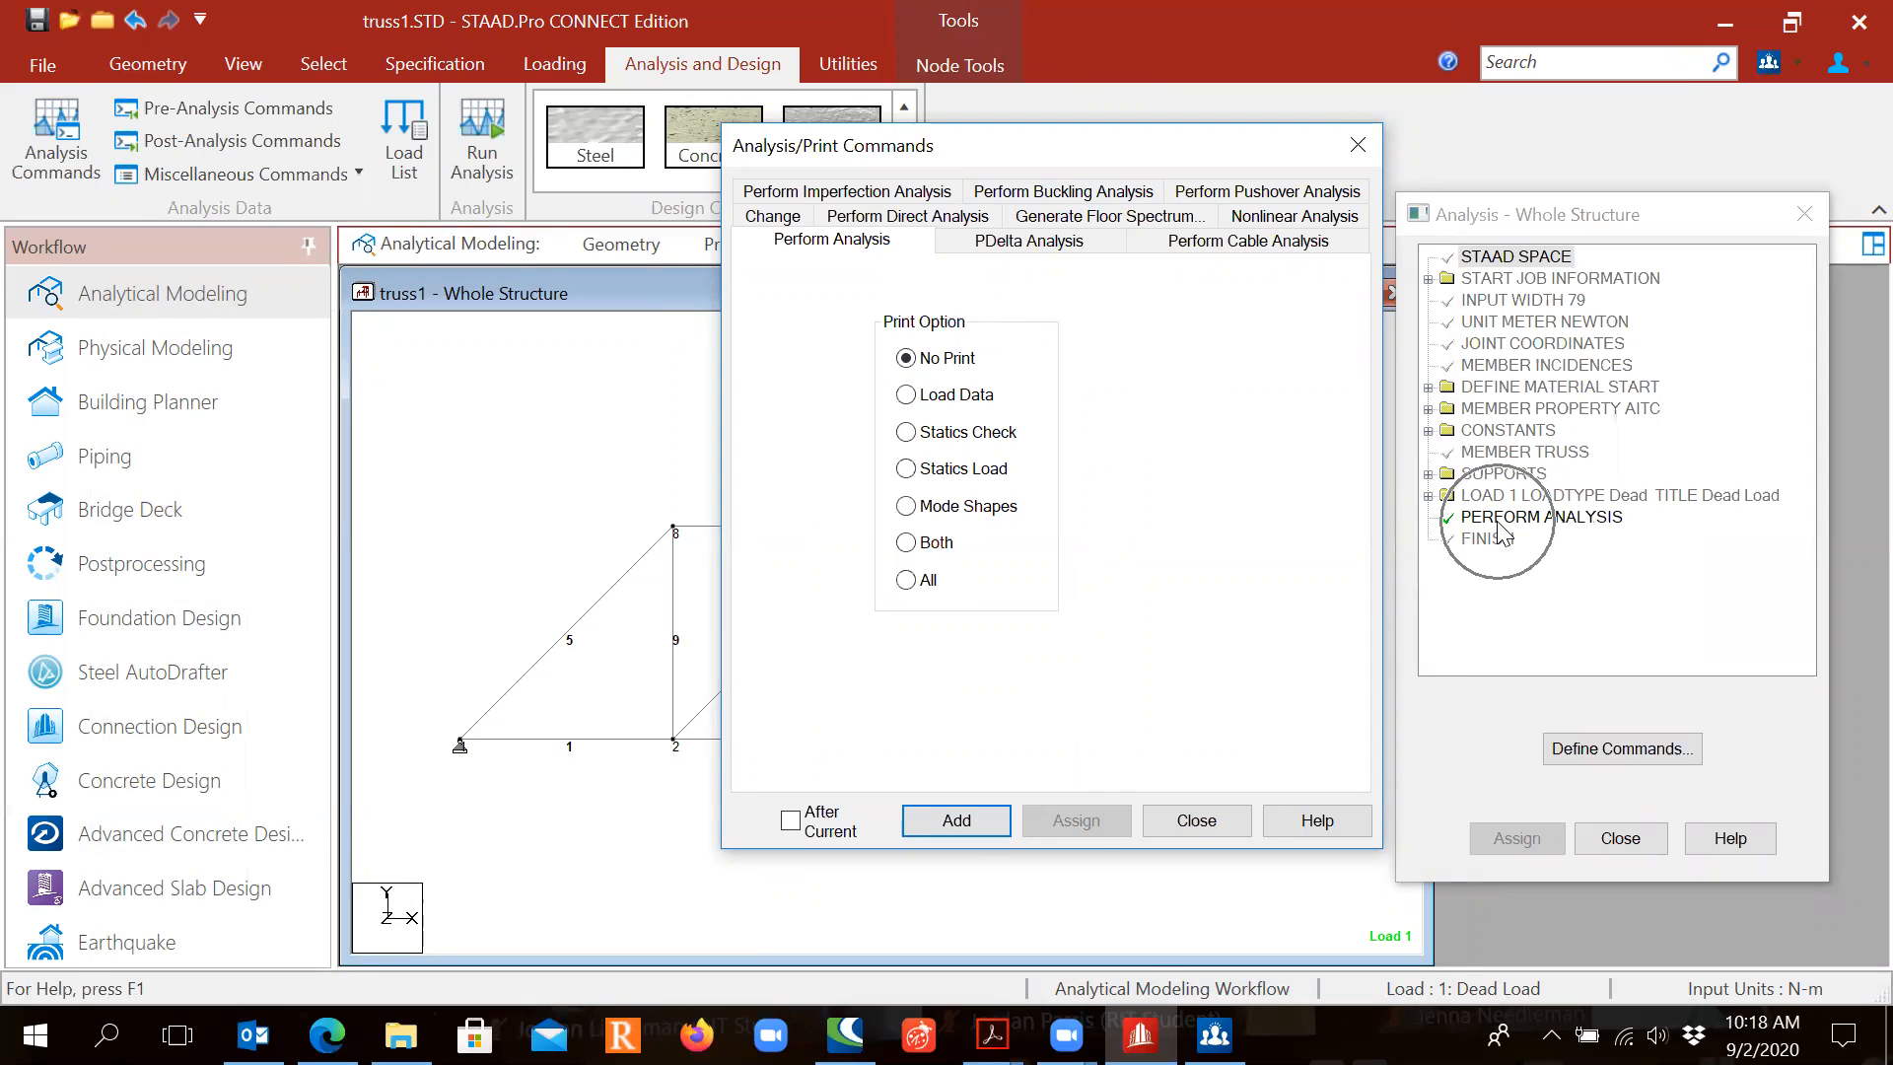
{"action": "left_click", "coordinate": [1196, 820]}
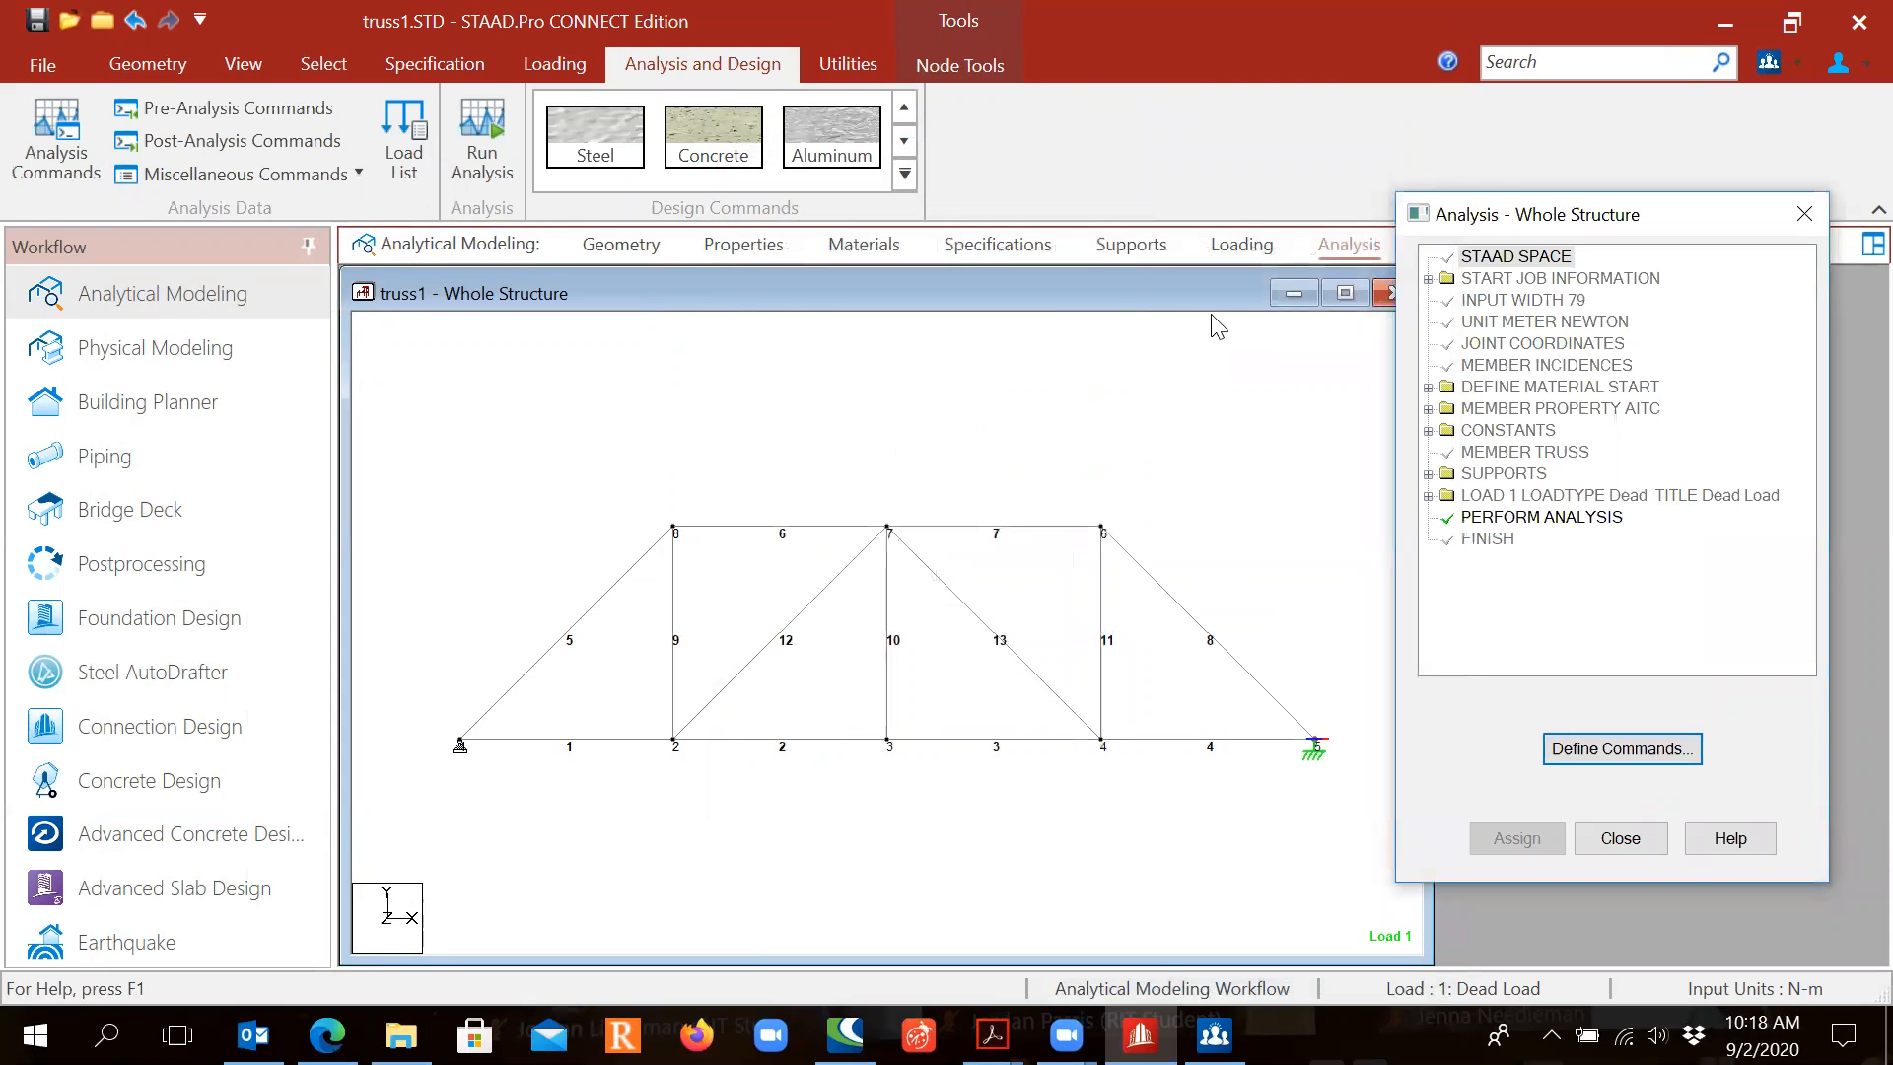
{"action": "left_click_drag", "start_coordinate": [1566, 224], "coordinate": [1609, 278]}
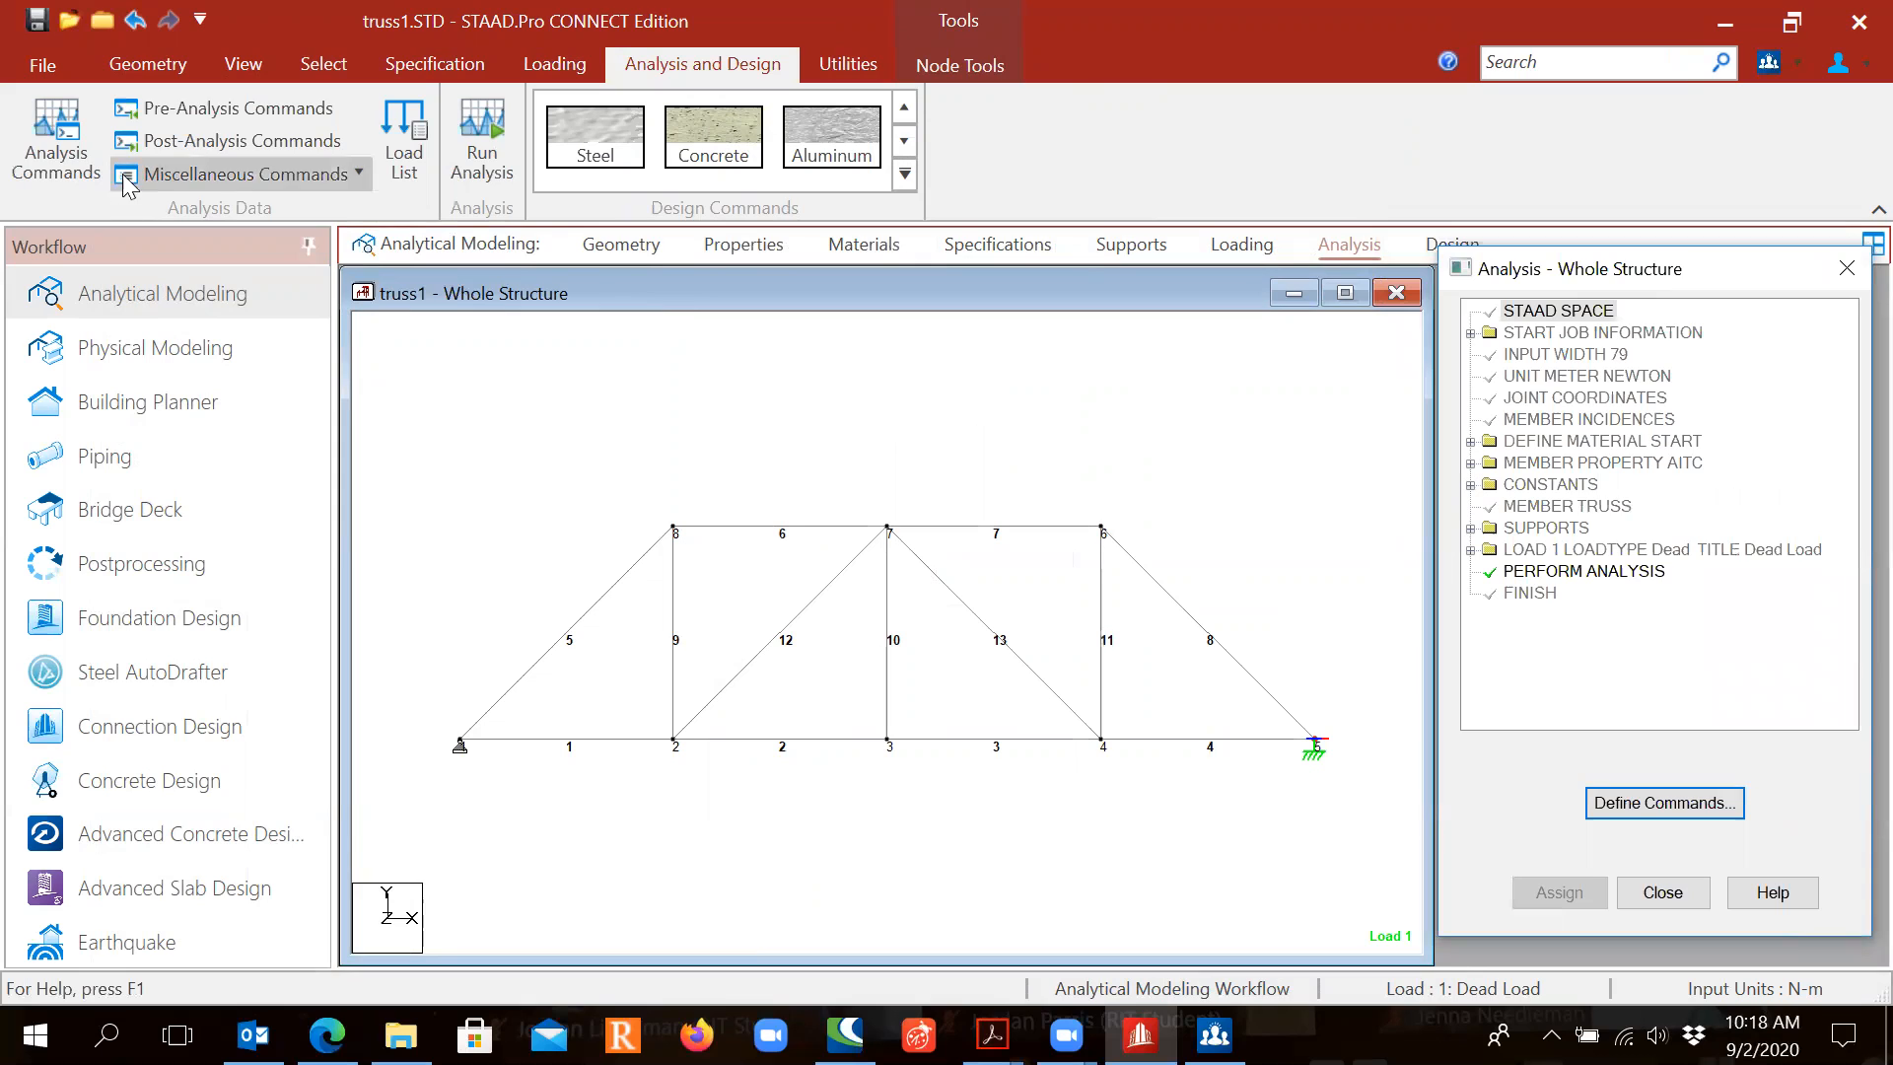
Step: Add a PRINT MAXFORCE ENVELOPE command in the Post Analysis Print options
{"action": "left_click", "coordinate": [243, 138]}
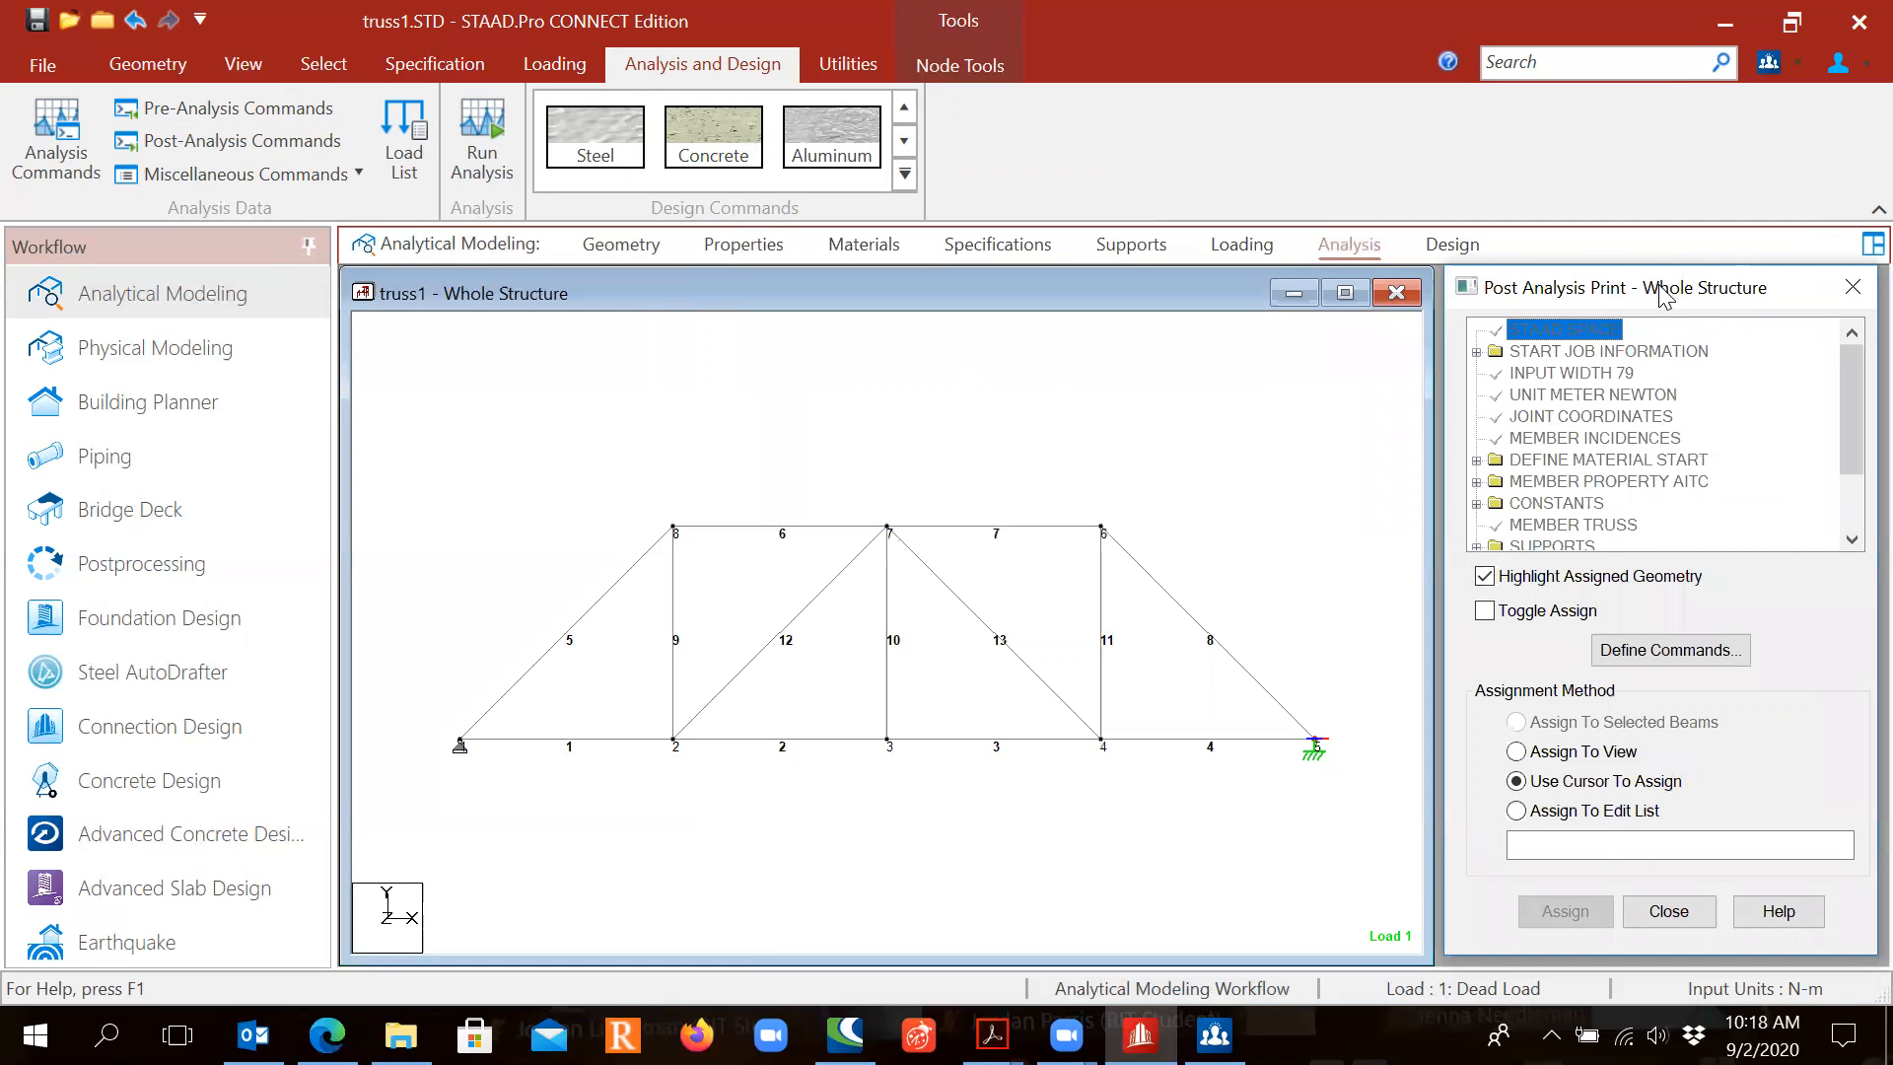
{"action": "left_click_drag", "start_coordinate": [1664, 296], "coordinate": [1639, 243]}
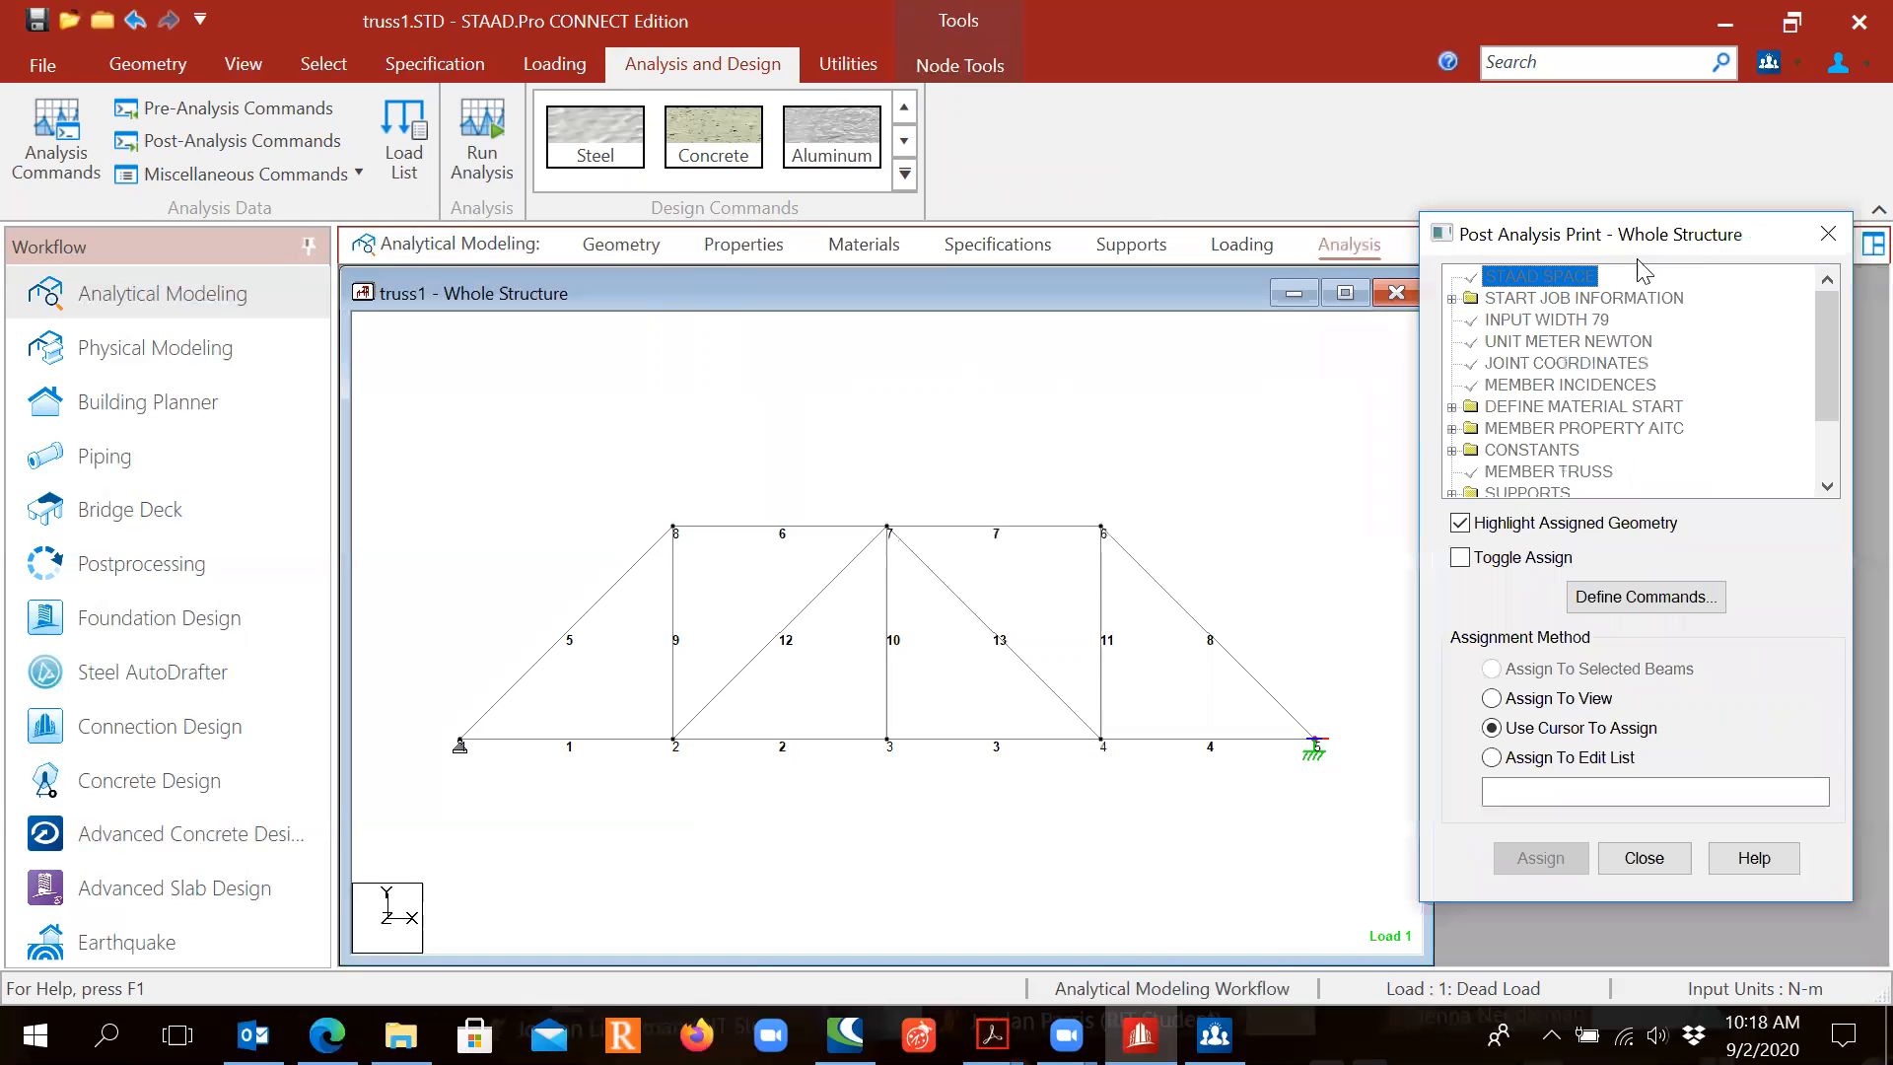
{"action": "left_click", "coordinate": [1644, 598]}
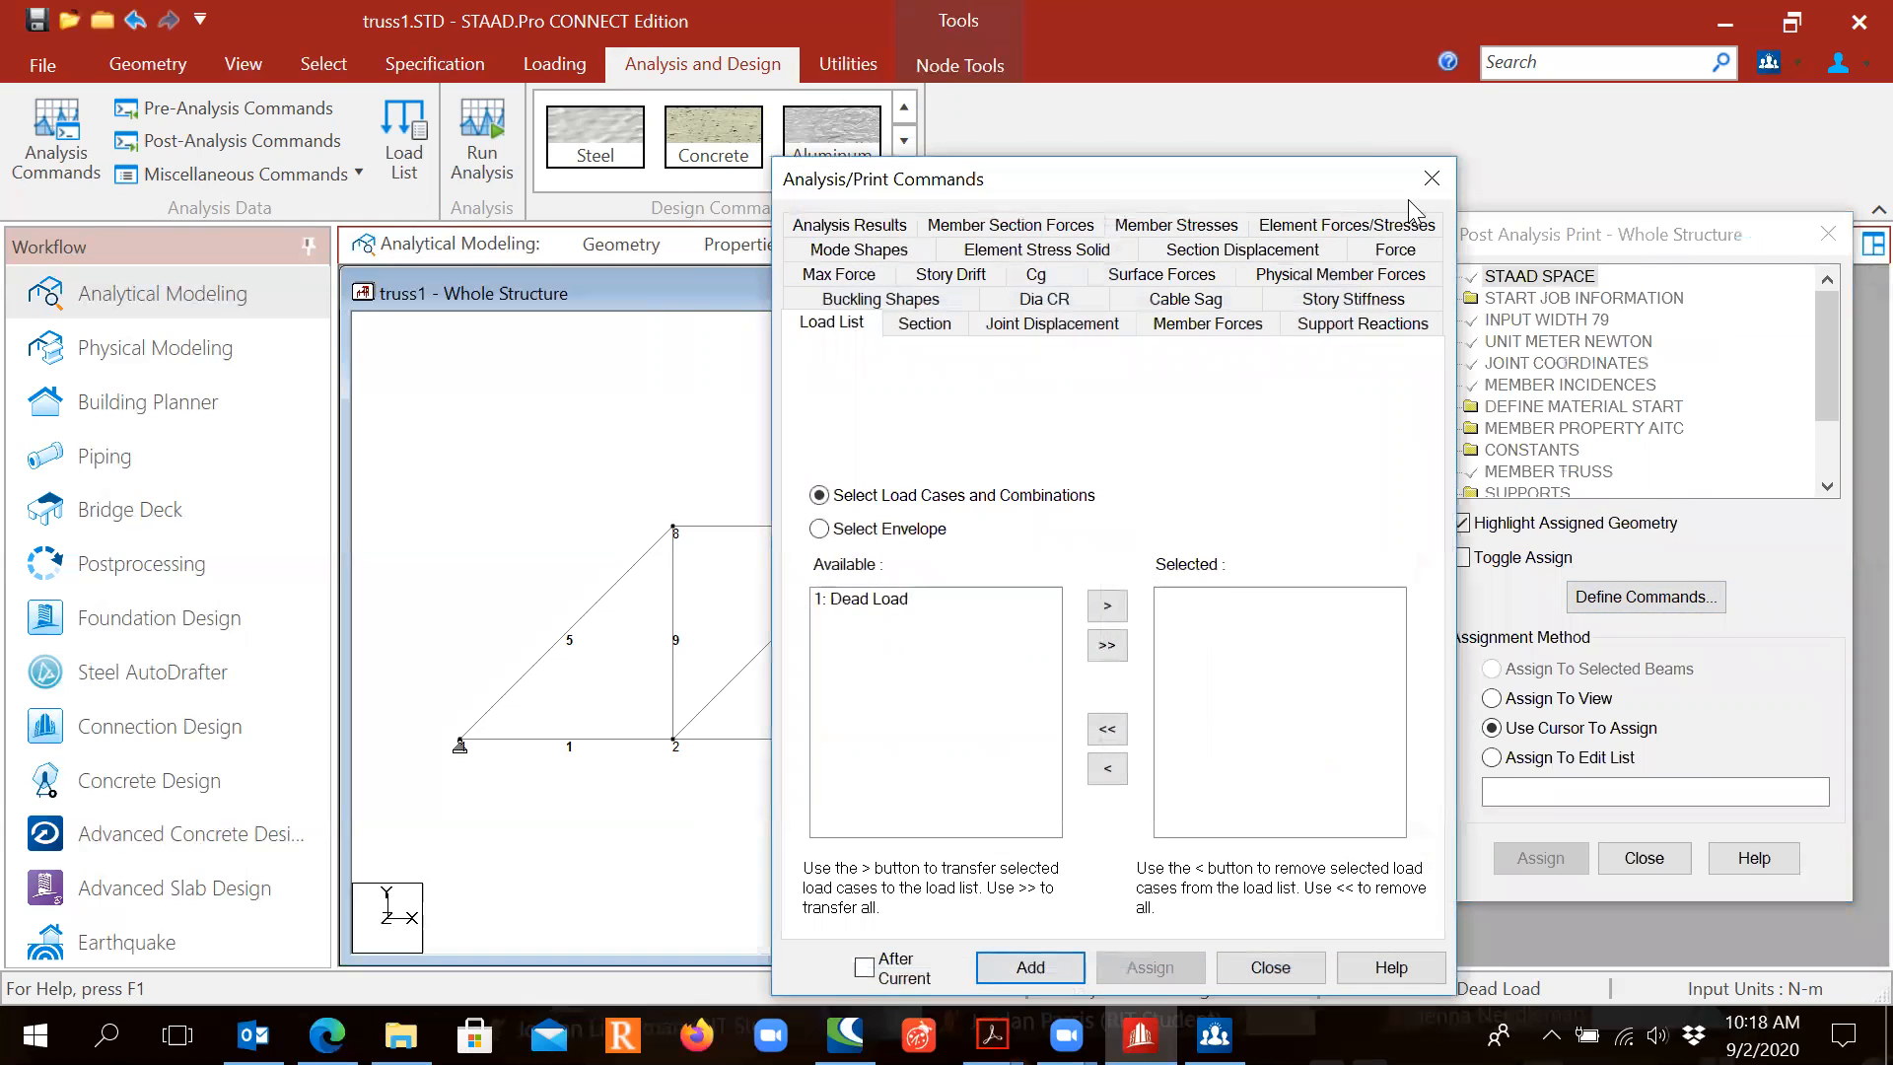
{"action": "left_click_drag", "start_coordinate": [1272, 187], "coordinate": [1273, 90]}
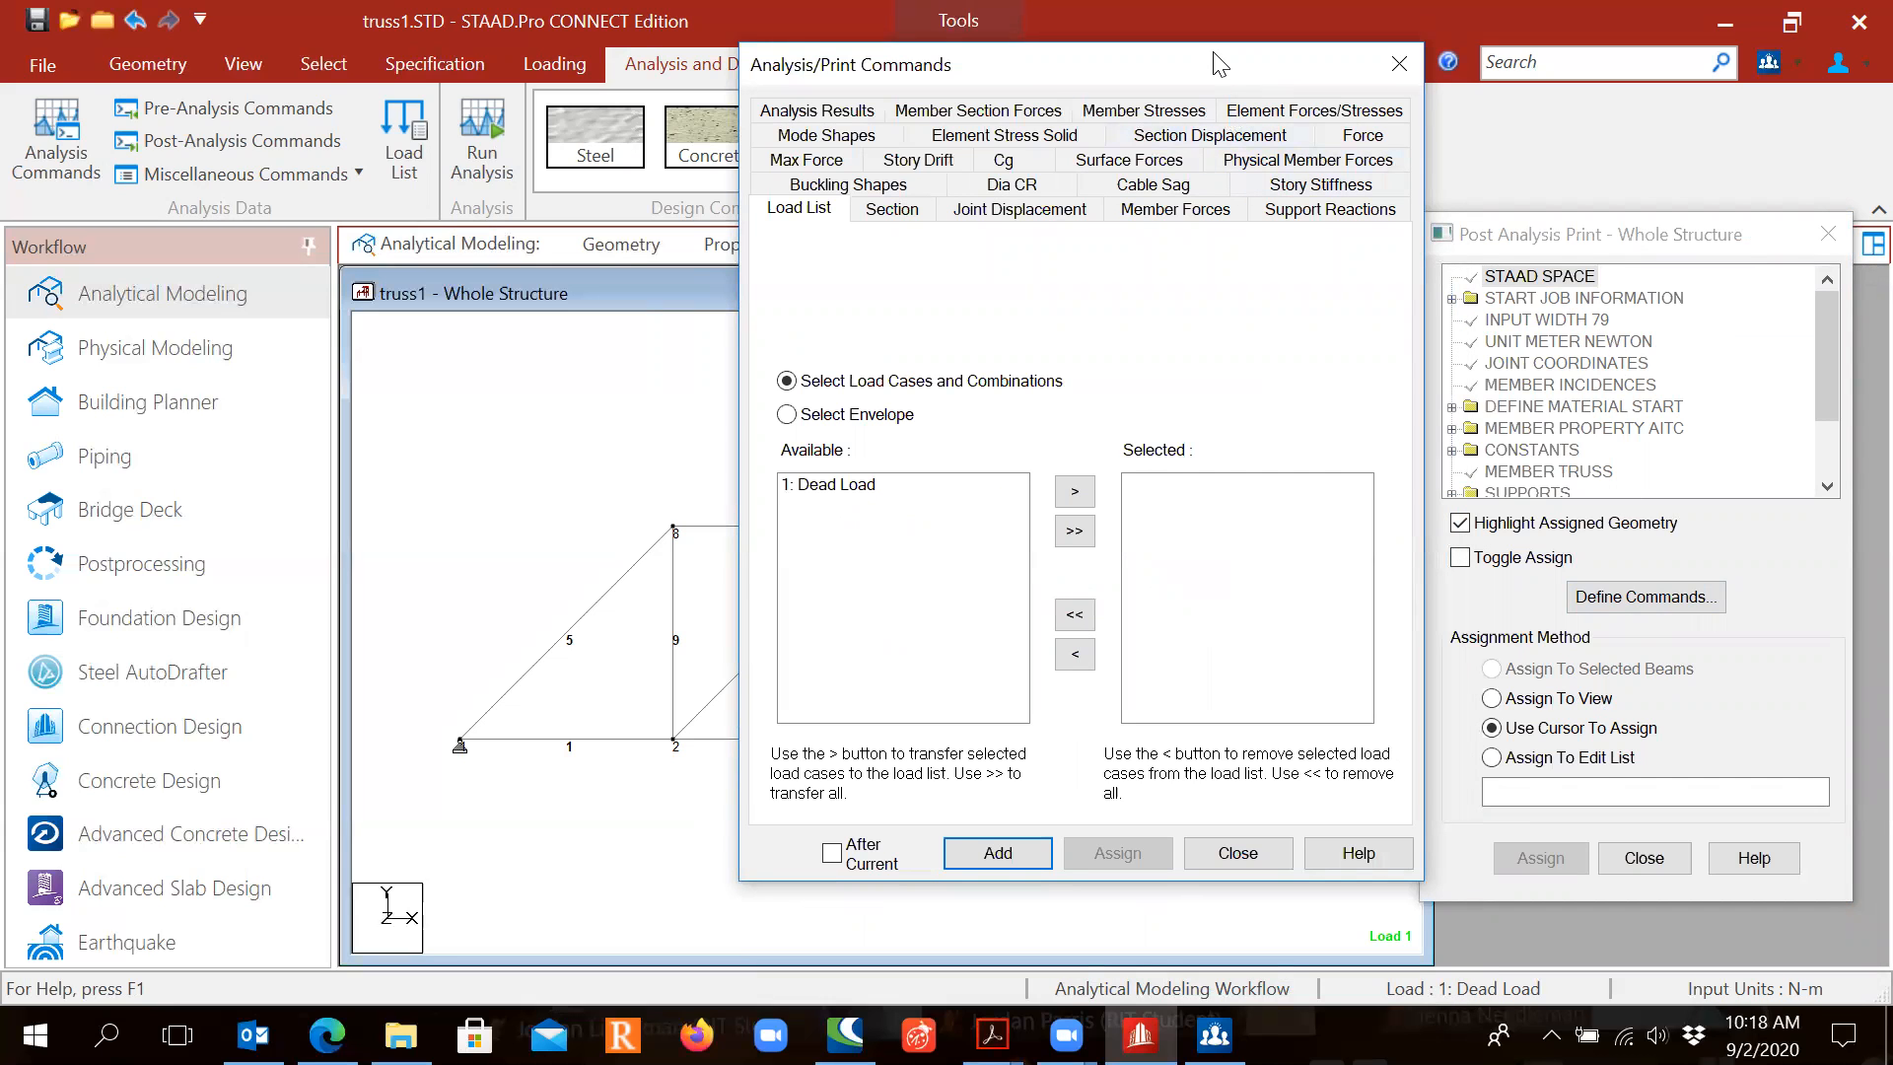
{"action": "left_click_drag", "start_coordinate": [1214, 54], "coordinate": [1160, 94]}
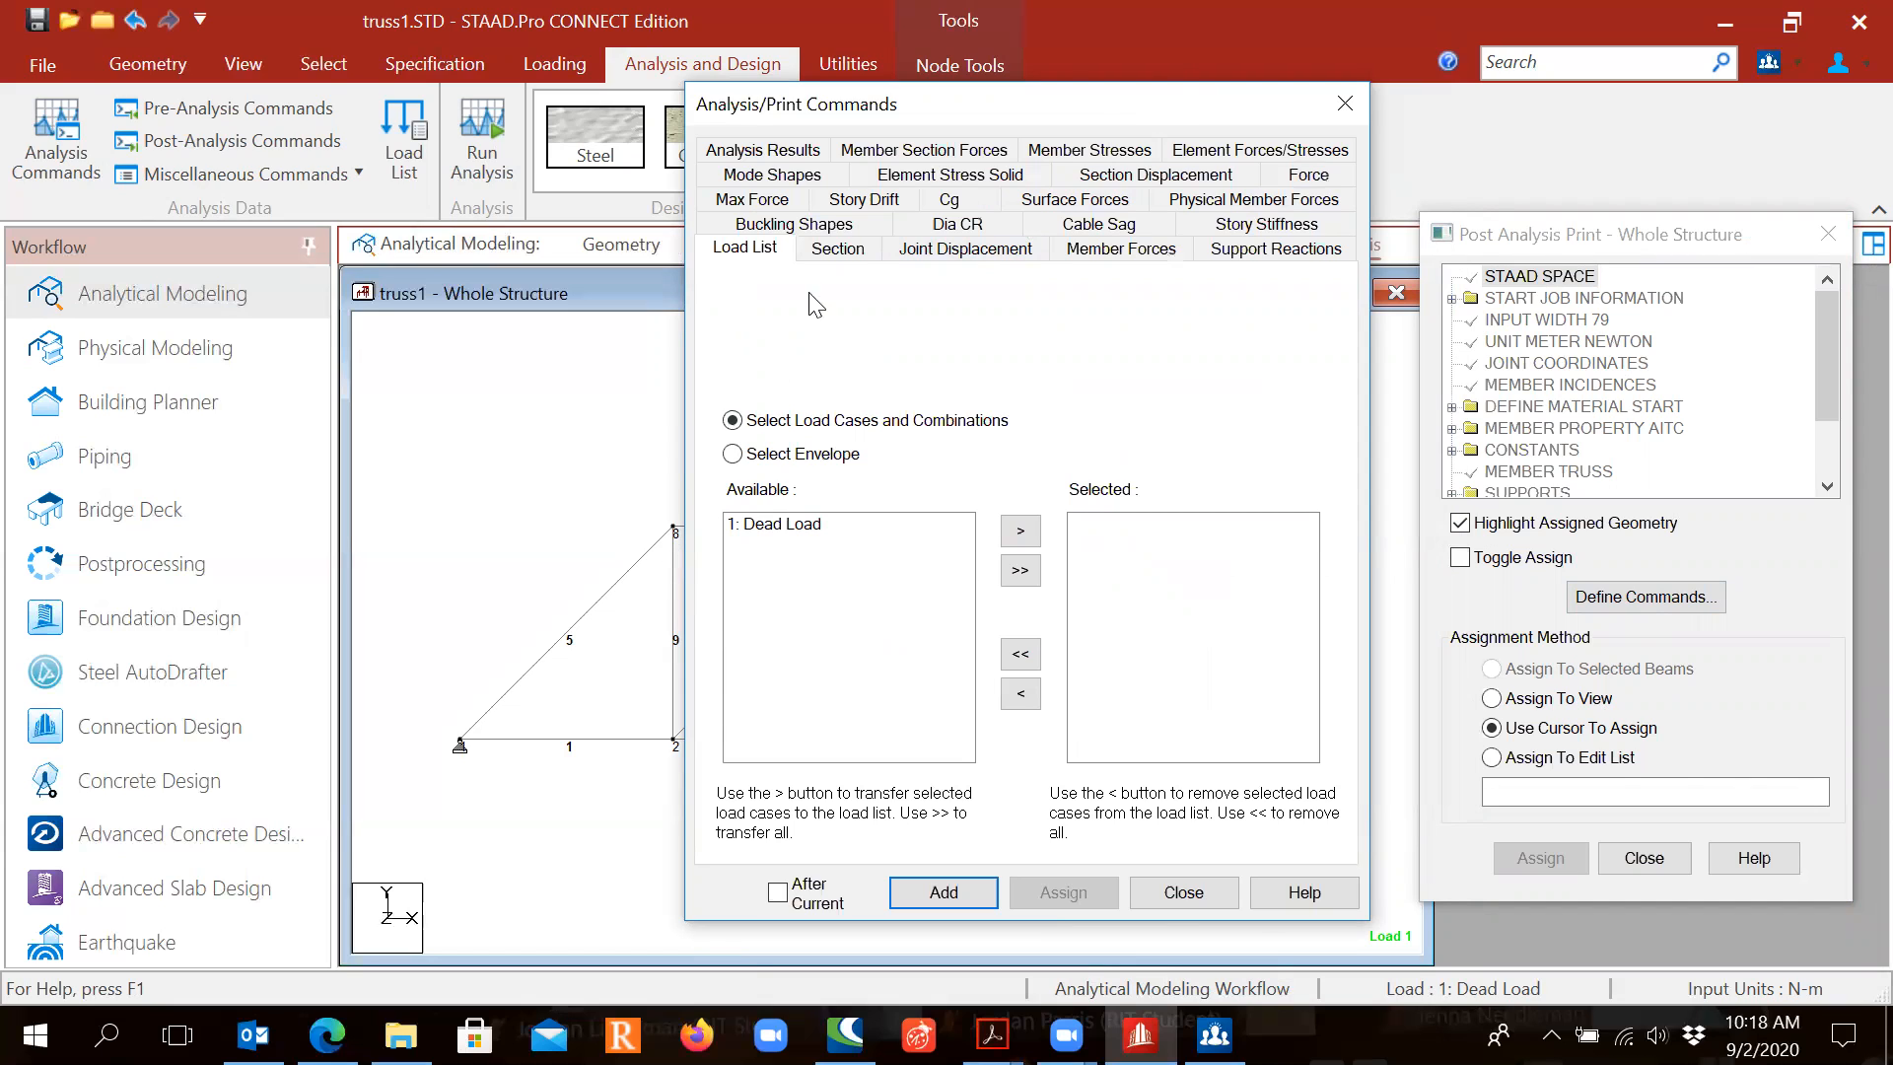
{"action": "left_click", "coordinate": [753, 203]}
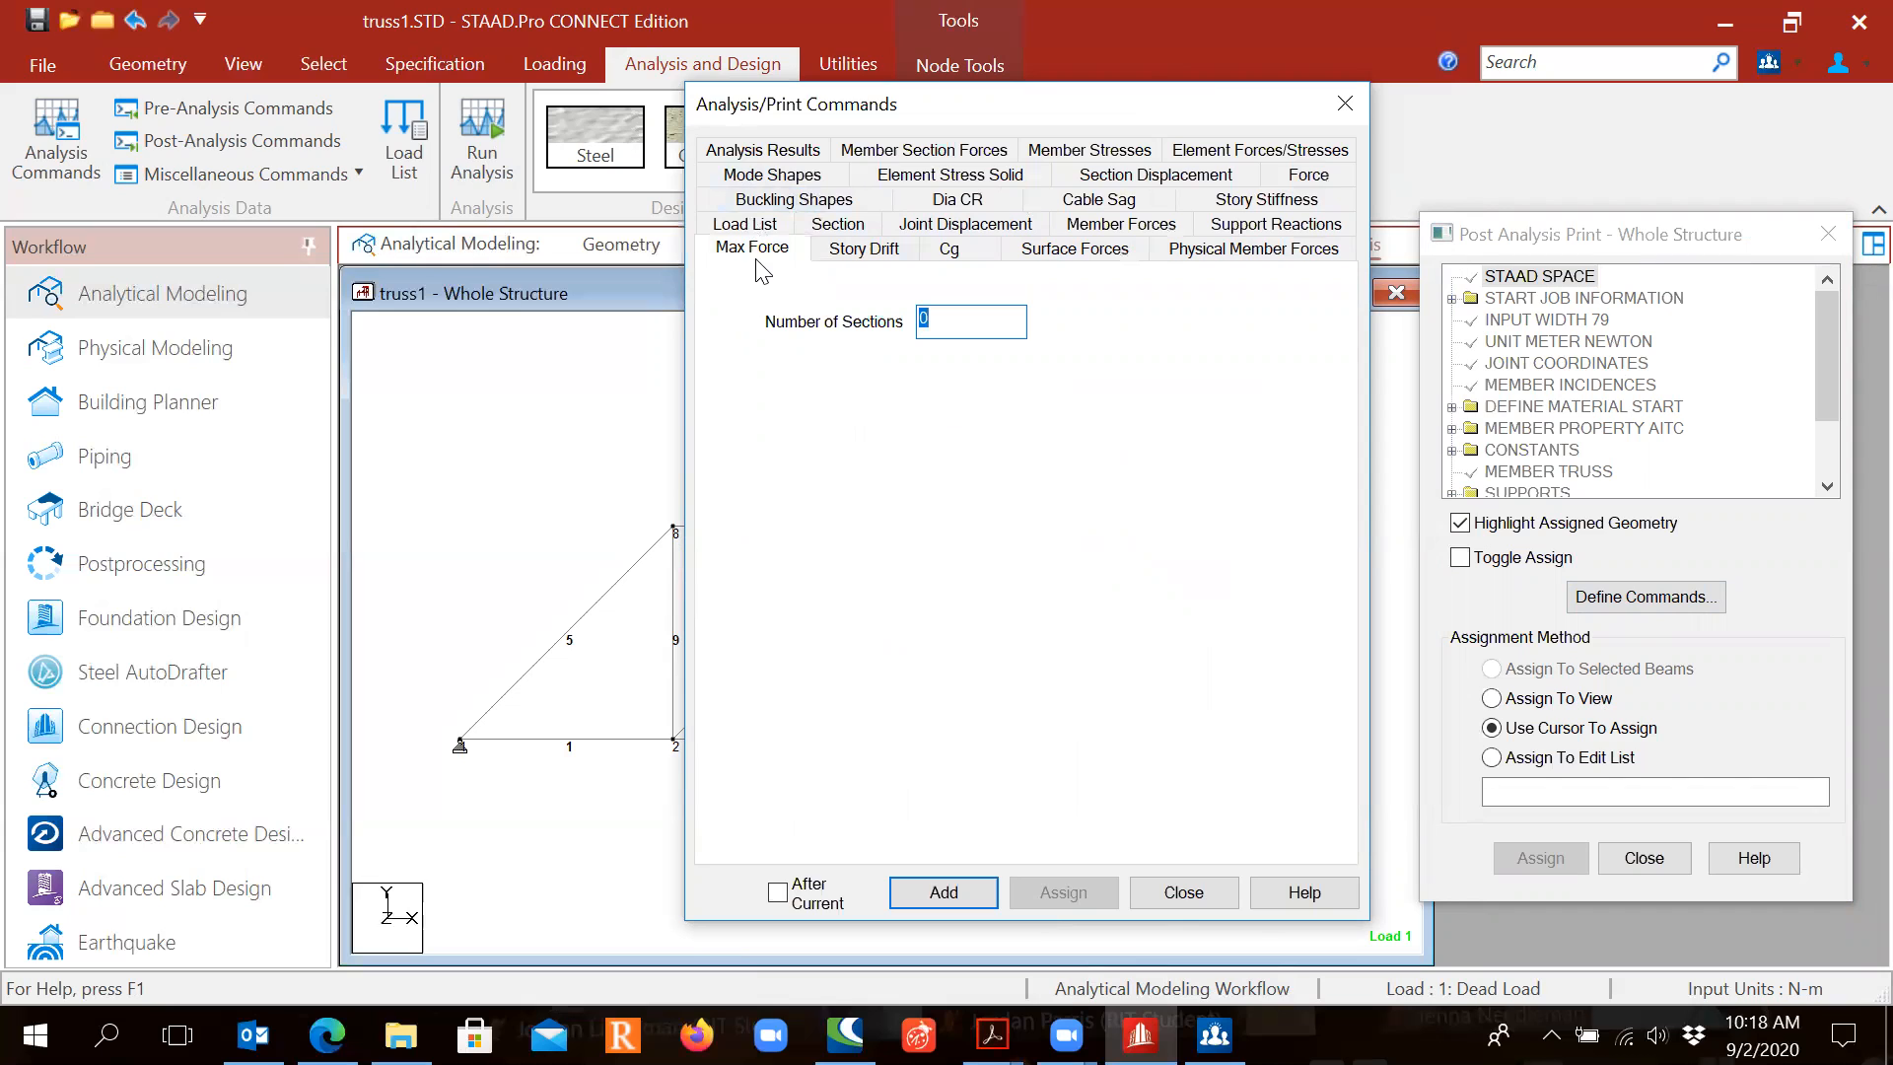
{"action": "left_click", "coordinate": [757, 254]}
{"action": "key", "text": "ctrl"}
{"action": "key", "text": "ctrl"}
{"action": "key", "text": "ctrl"}
{"action": "key", "text": "ctrl"}
{"action": "key", "text": "ctrl"}
{"action": "key", "text": "ctrl"}
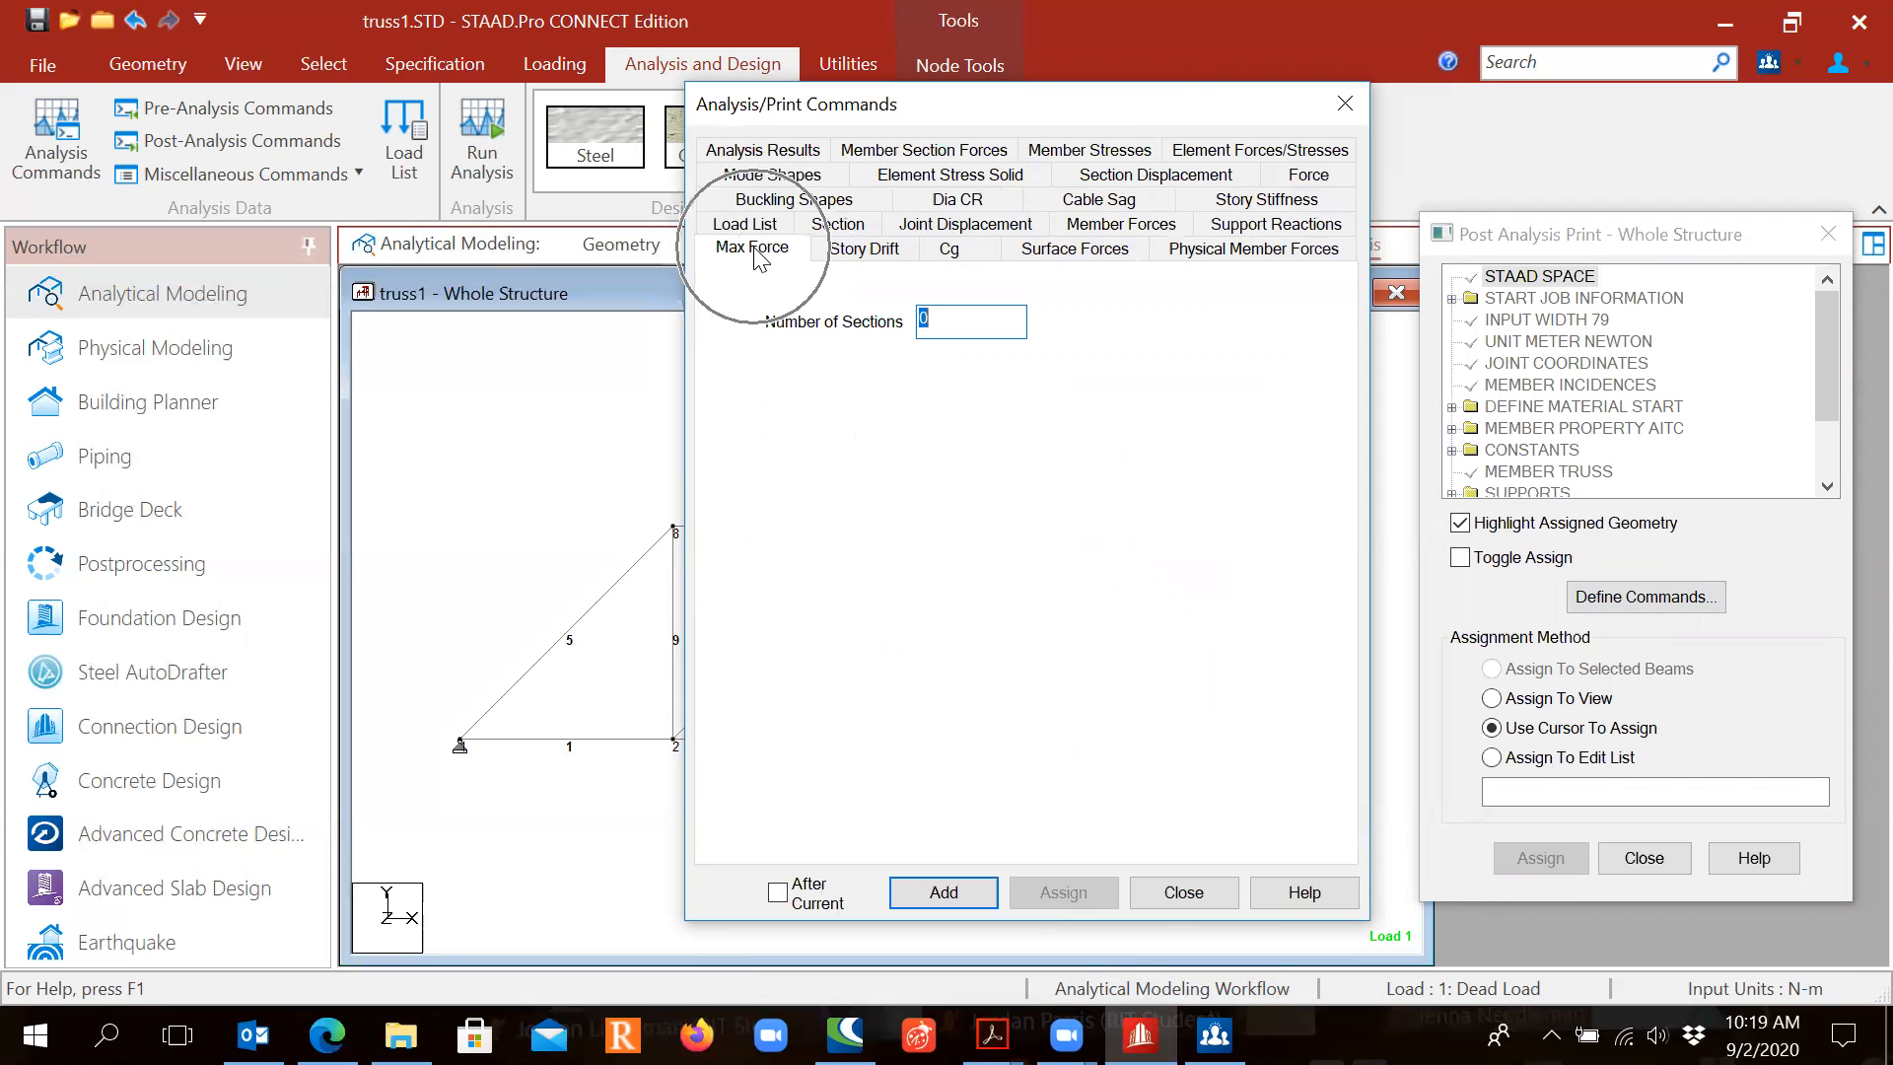
{"action": "key", "text": "ctrl"}
{"action": "key", "text": "ctrl"}
{"action": "key", "text": "ctrl"}
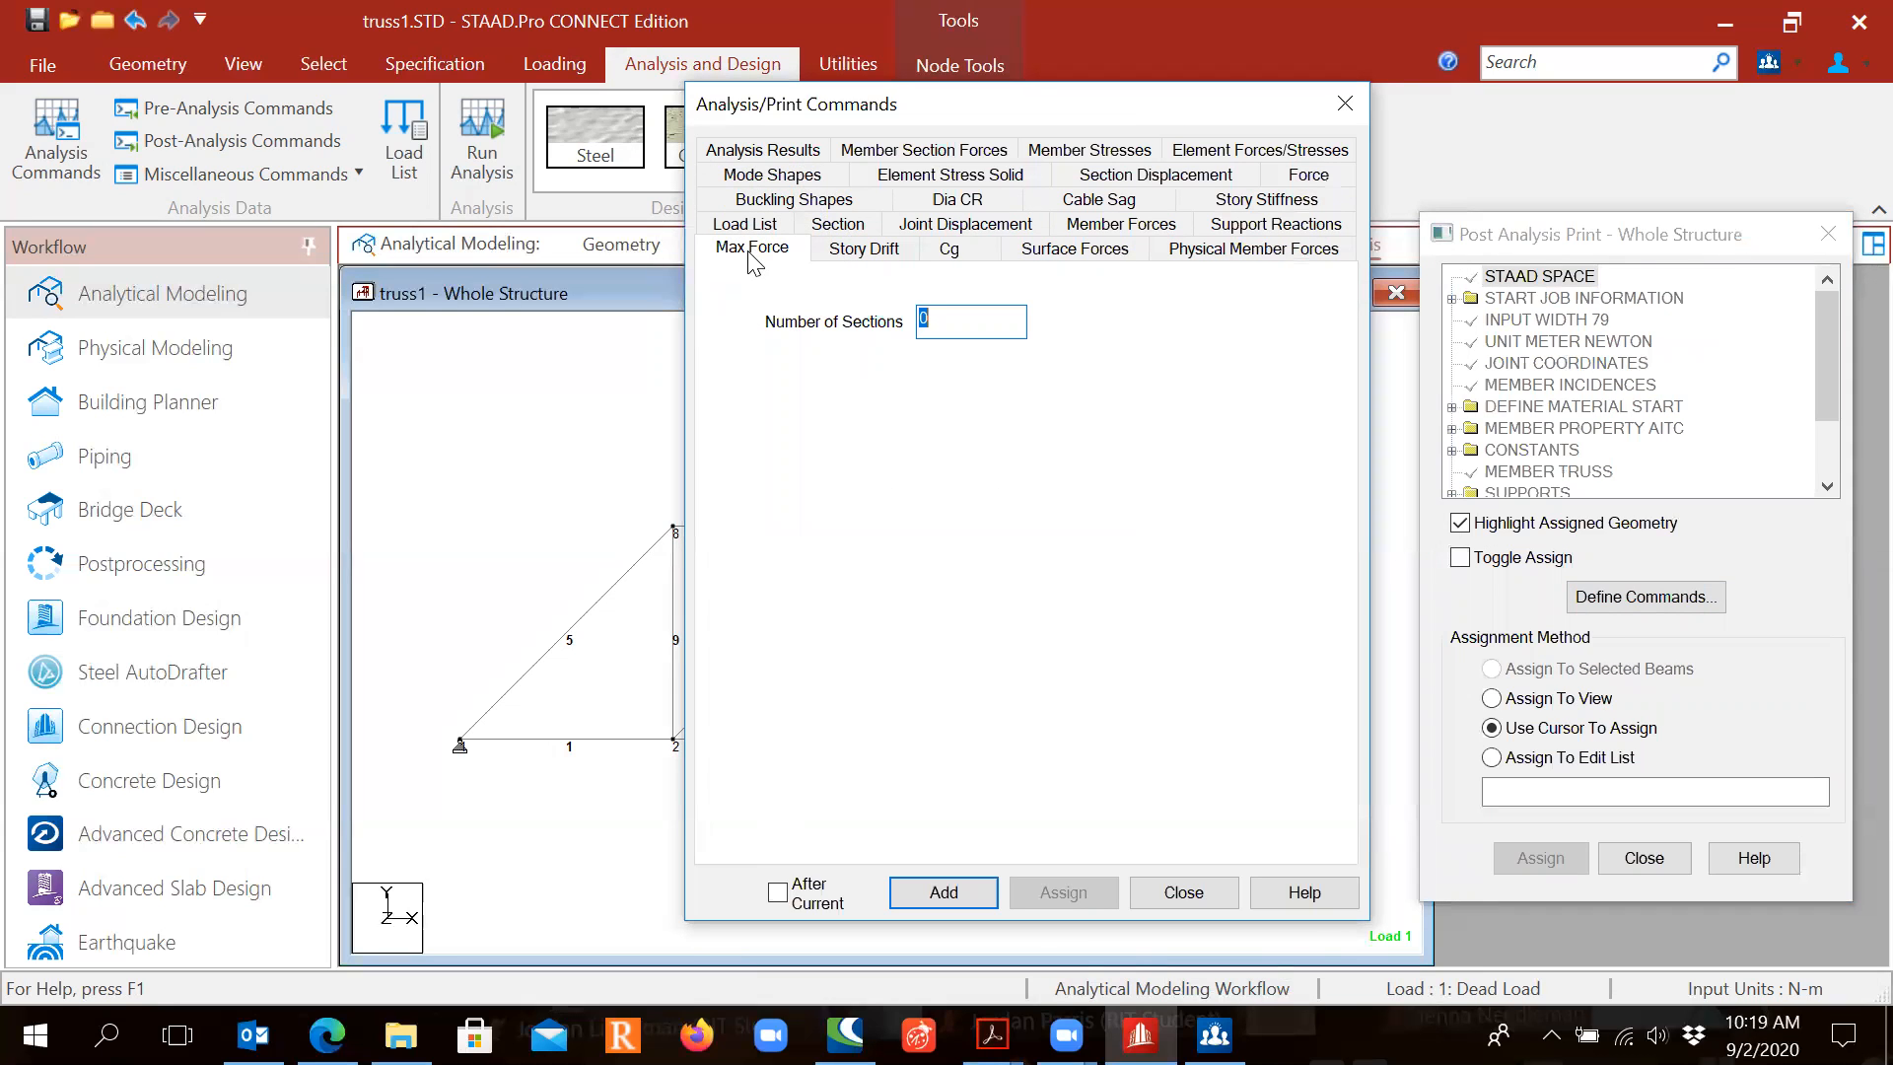
{"action": "left_click", "coordinate": [952, 893]}
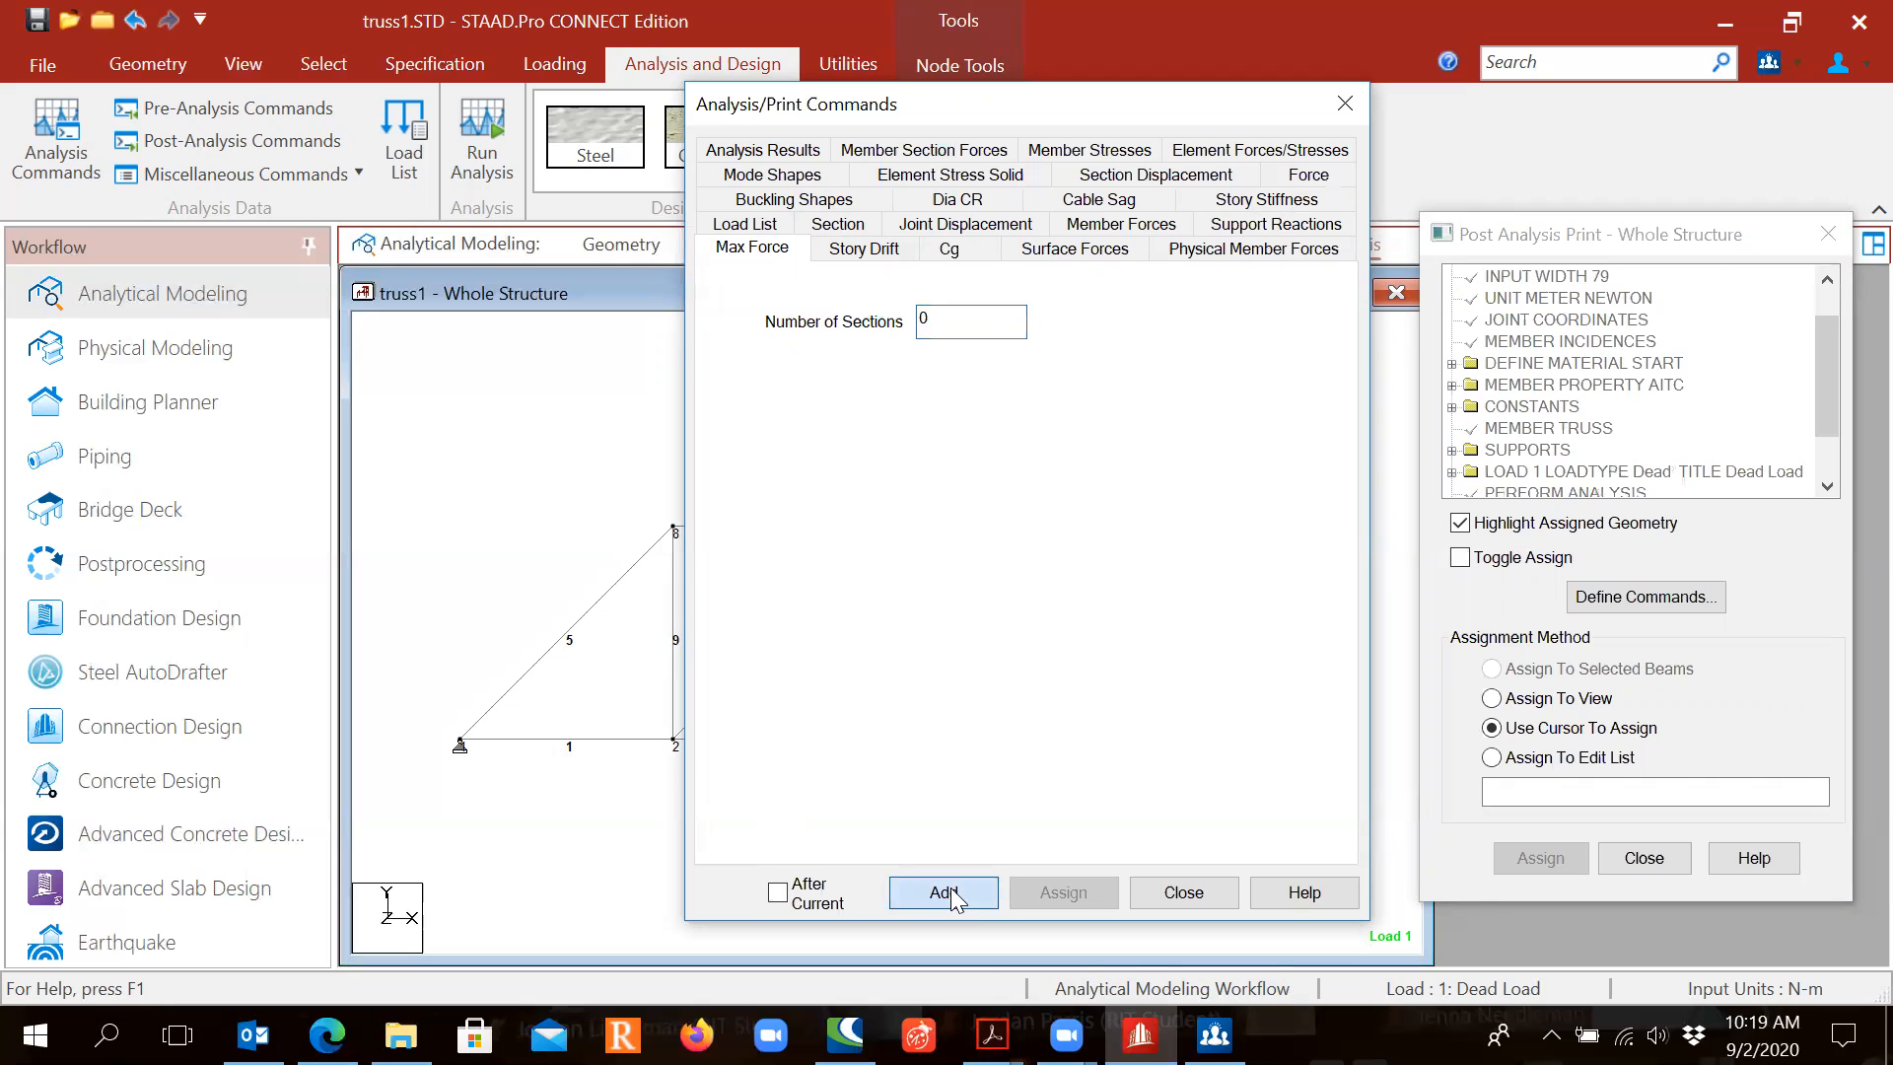
{"action": "left_click", "coordinate": [1183, 894]}
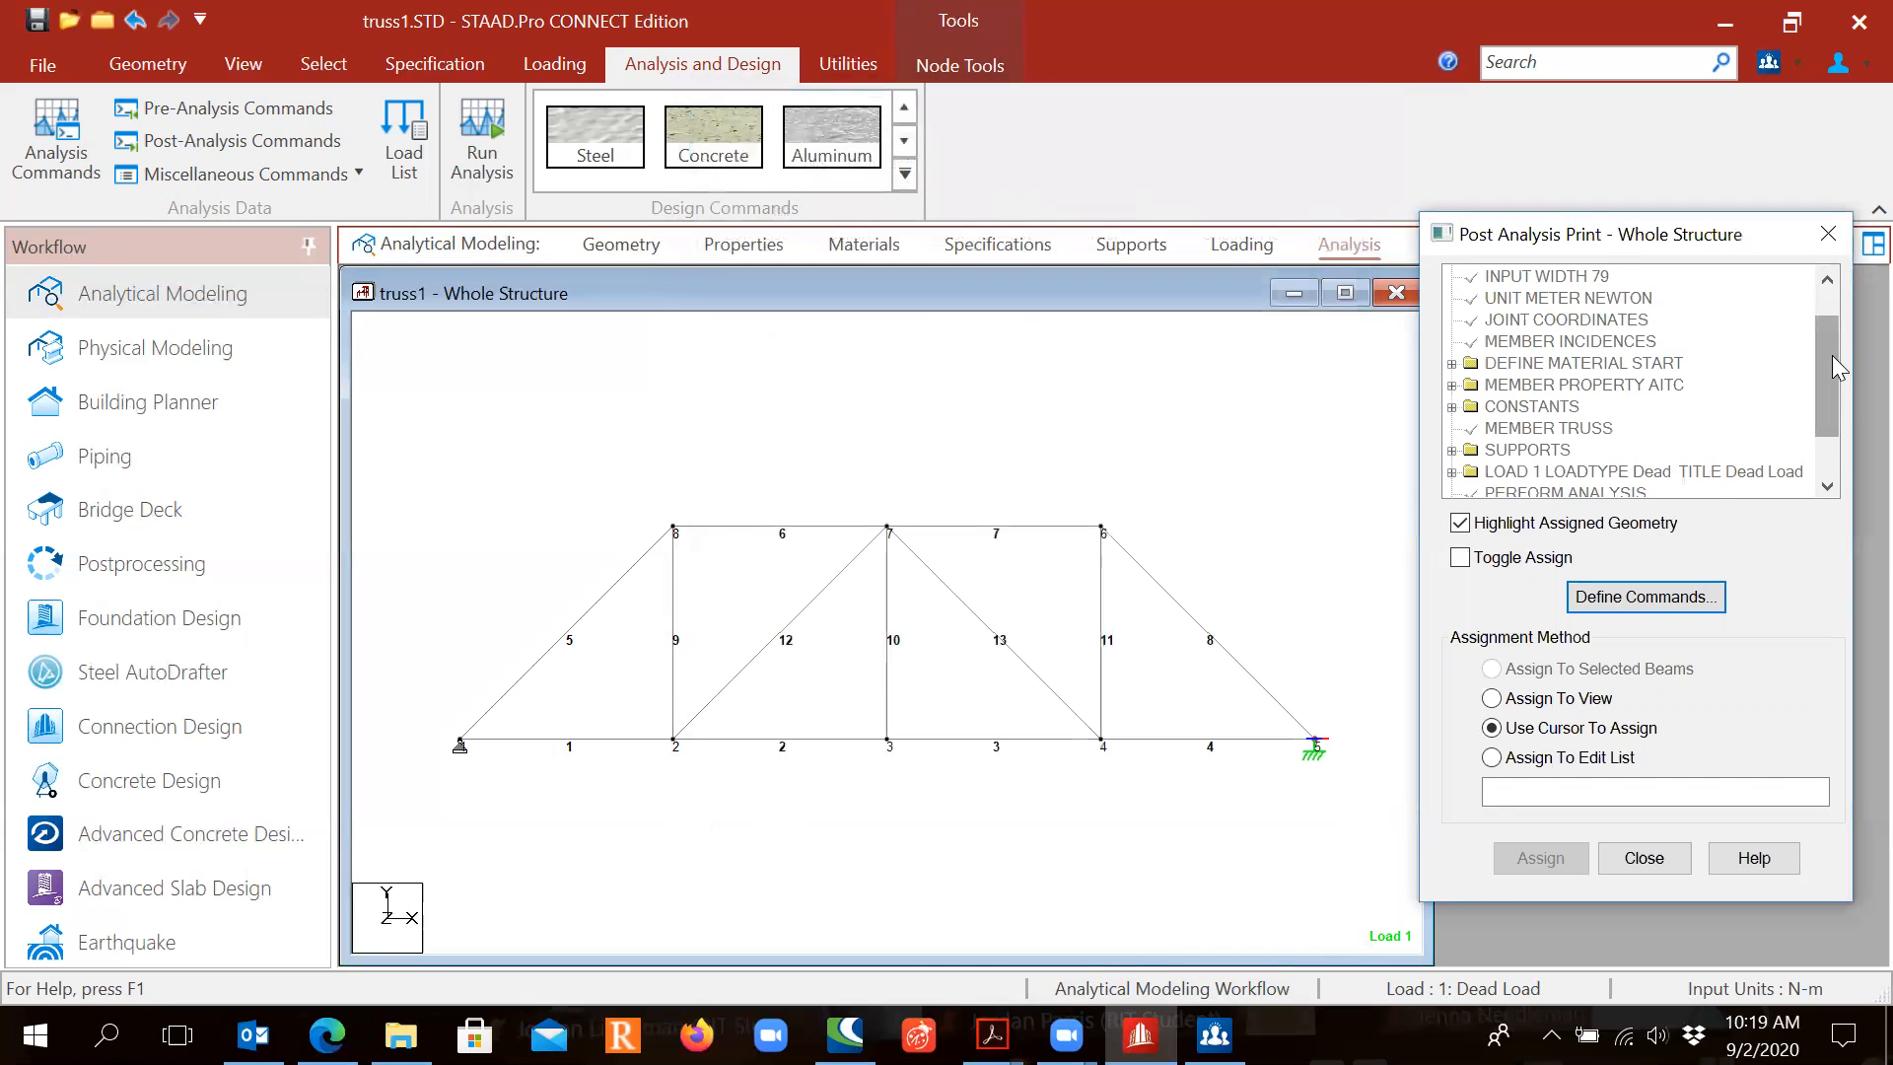
Step: Assign PRINT MAXFORCE ENVELOPE to the whole view, confirming it for all members
{"action": "scroll", "coordinate": [1836, 386], "scroll_direction": "down", "scroll_amount": 1}
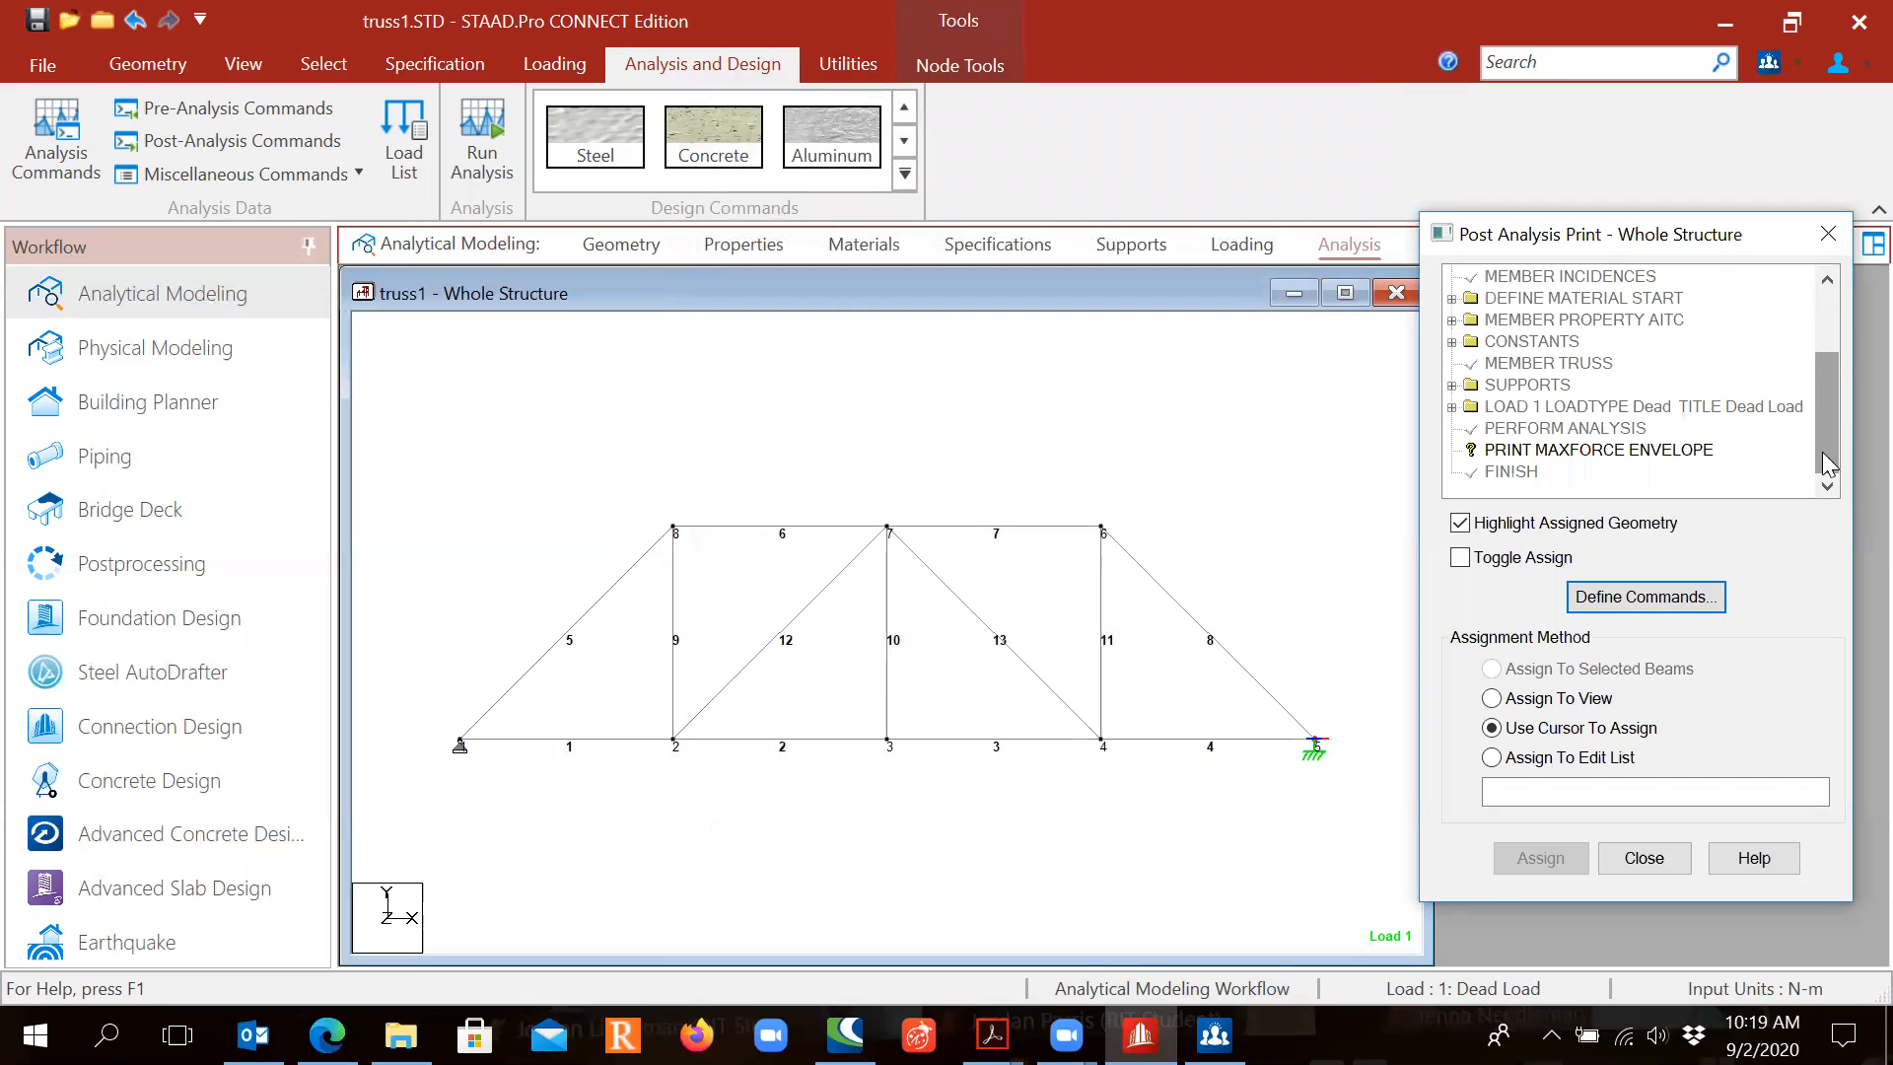
{"action": "left_click", "coordinate": [1511, 453]}
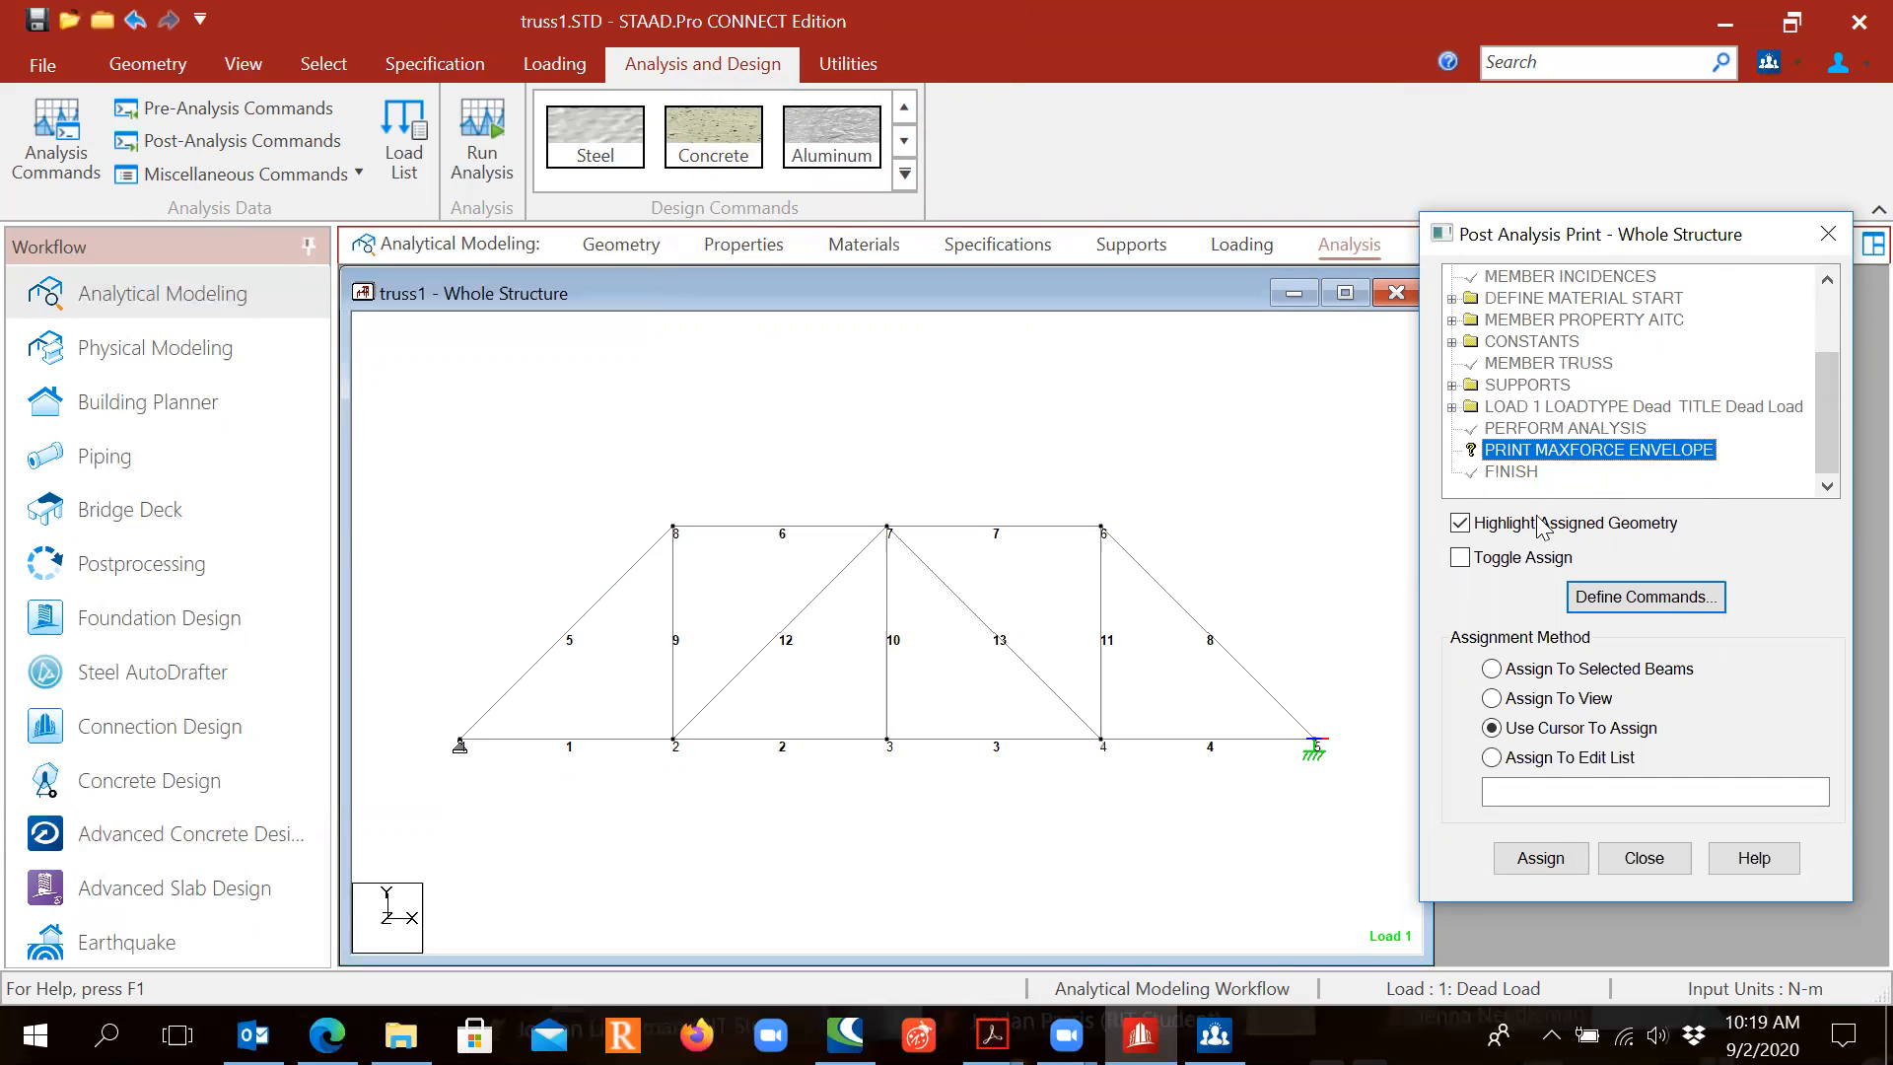
{"action": "left_click", "coordinate": [1491, 698]}
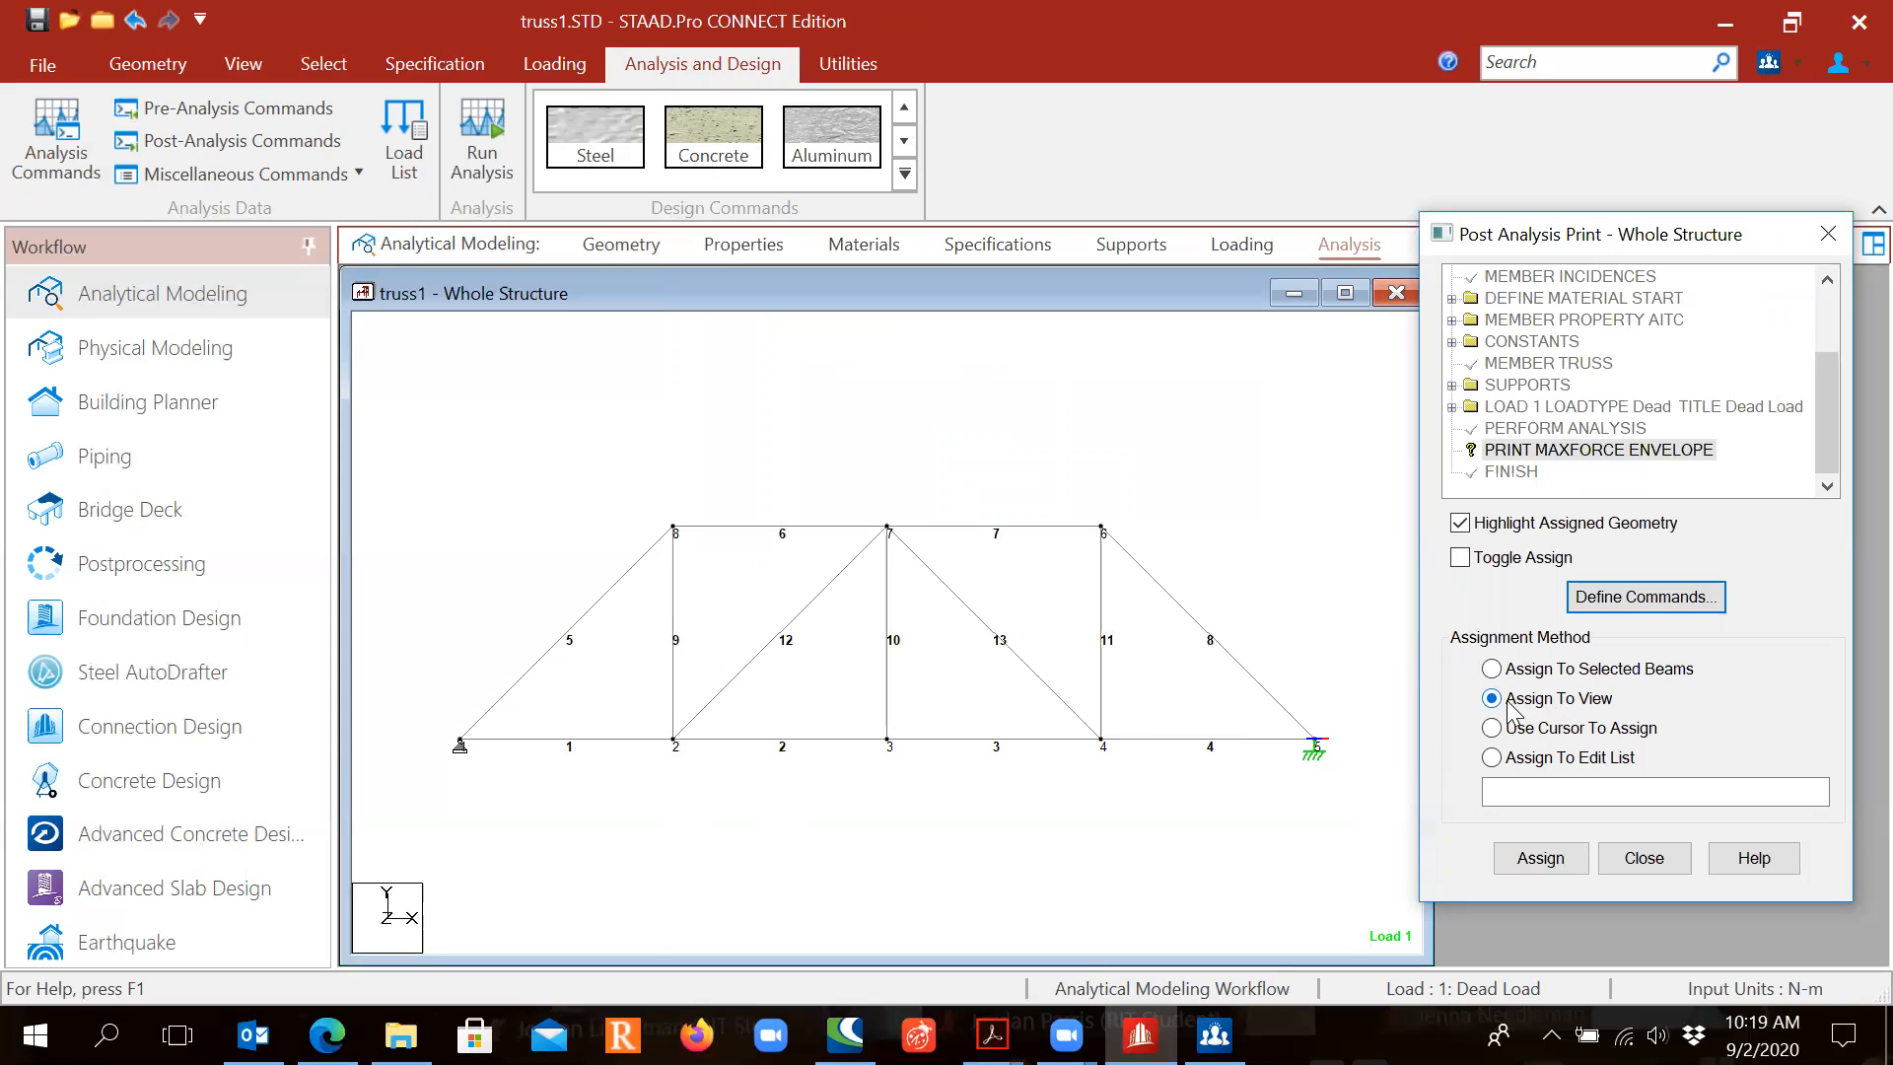
{"action": "left_click", "coordinate": [1523, 856]}
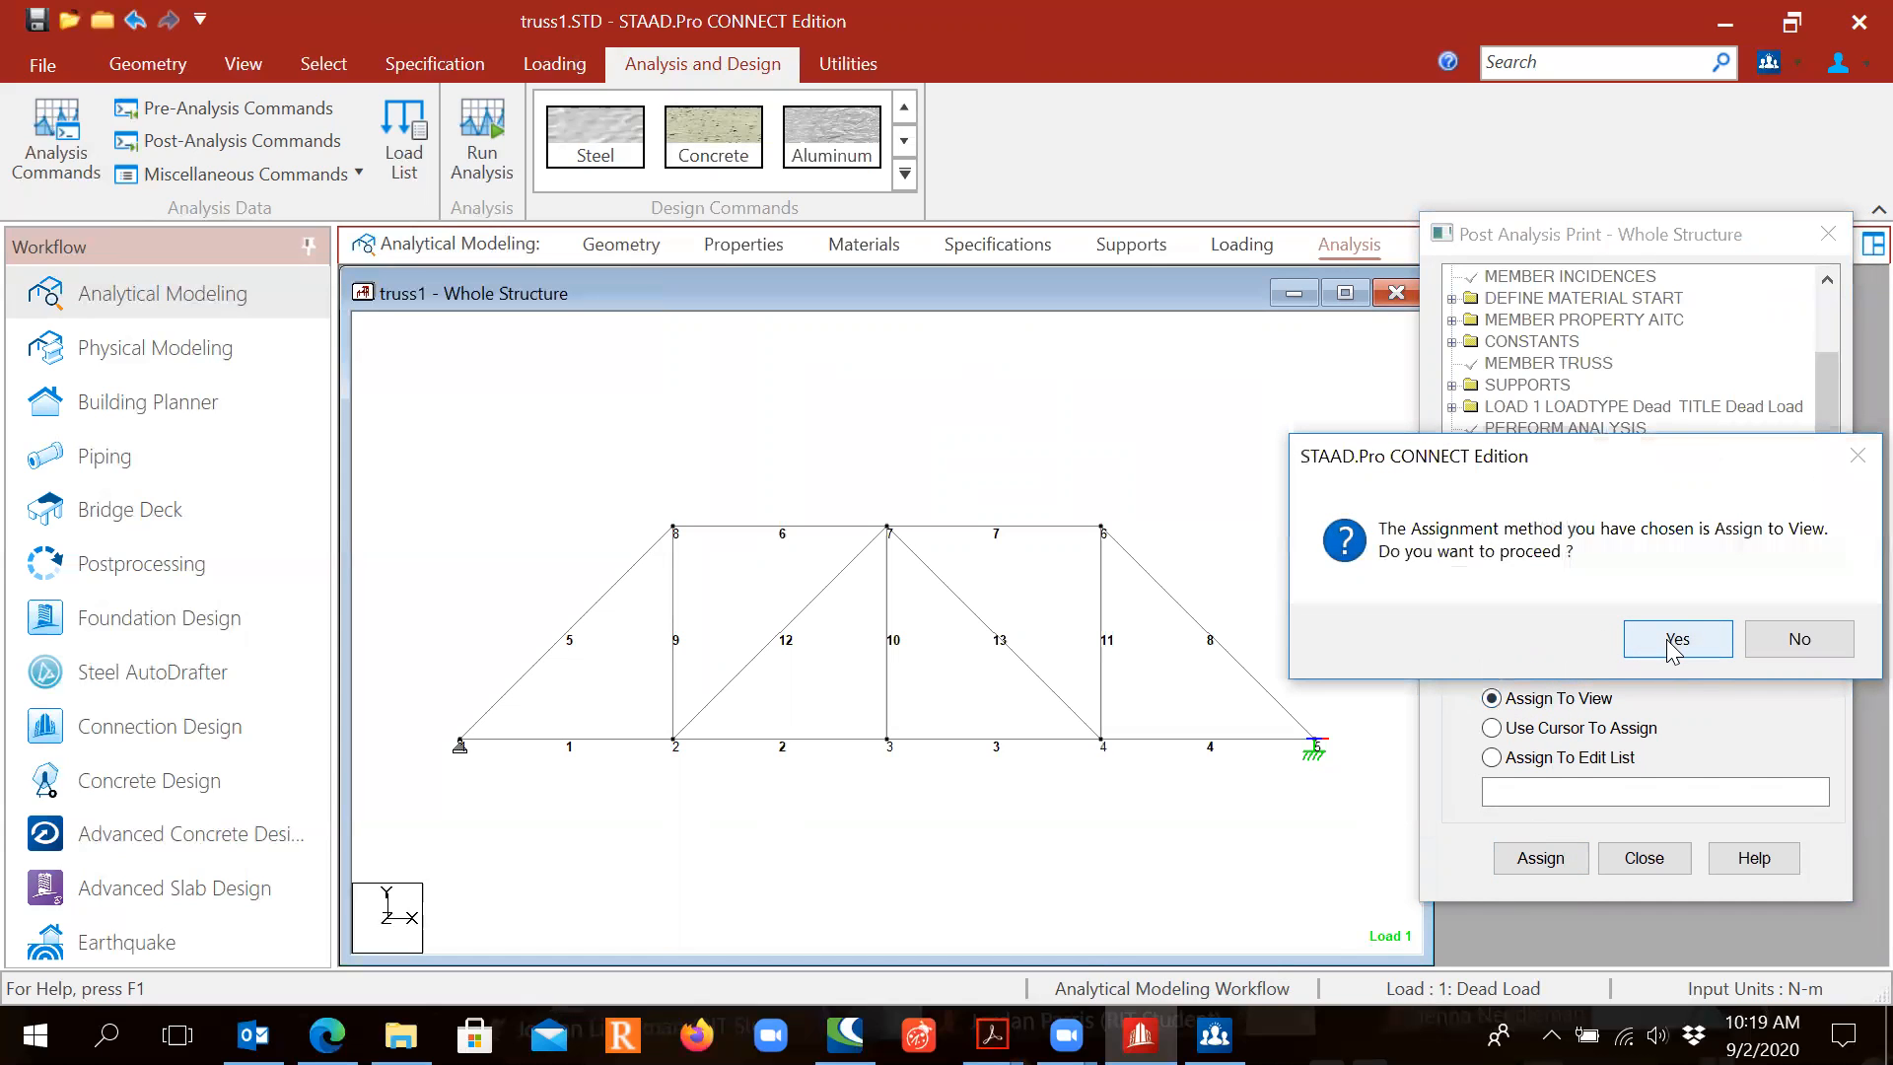
{"action": "left_click", "coordinate": [1673, 646]}
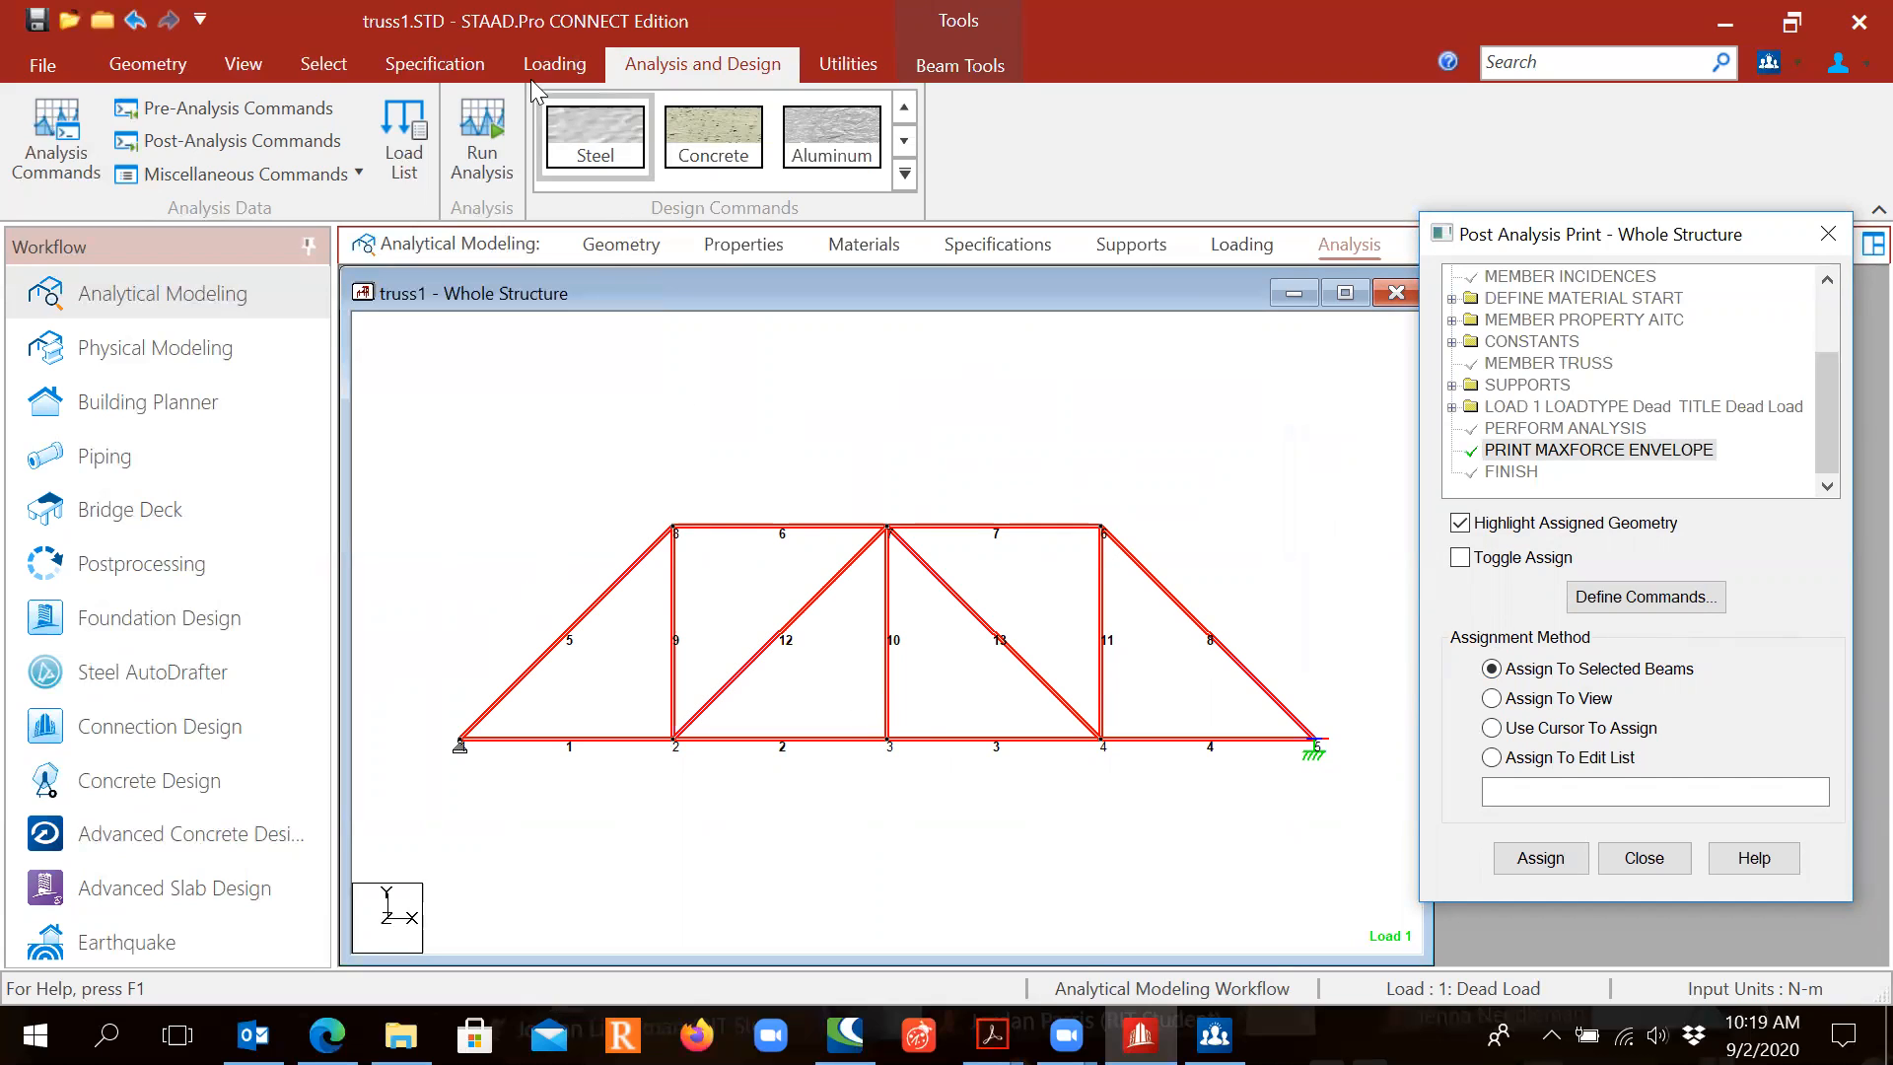
Step: Save the modified truss model and clear the red member selection
{"action": "left_click", "coordinate": [36, 18]}
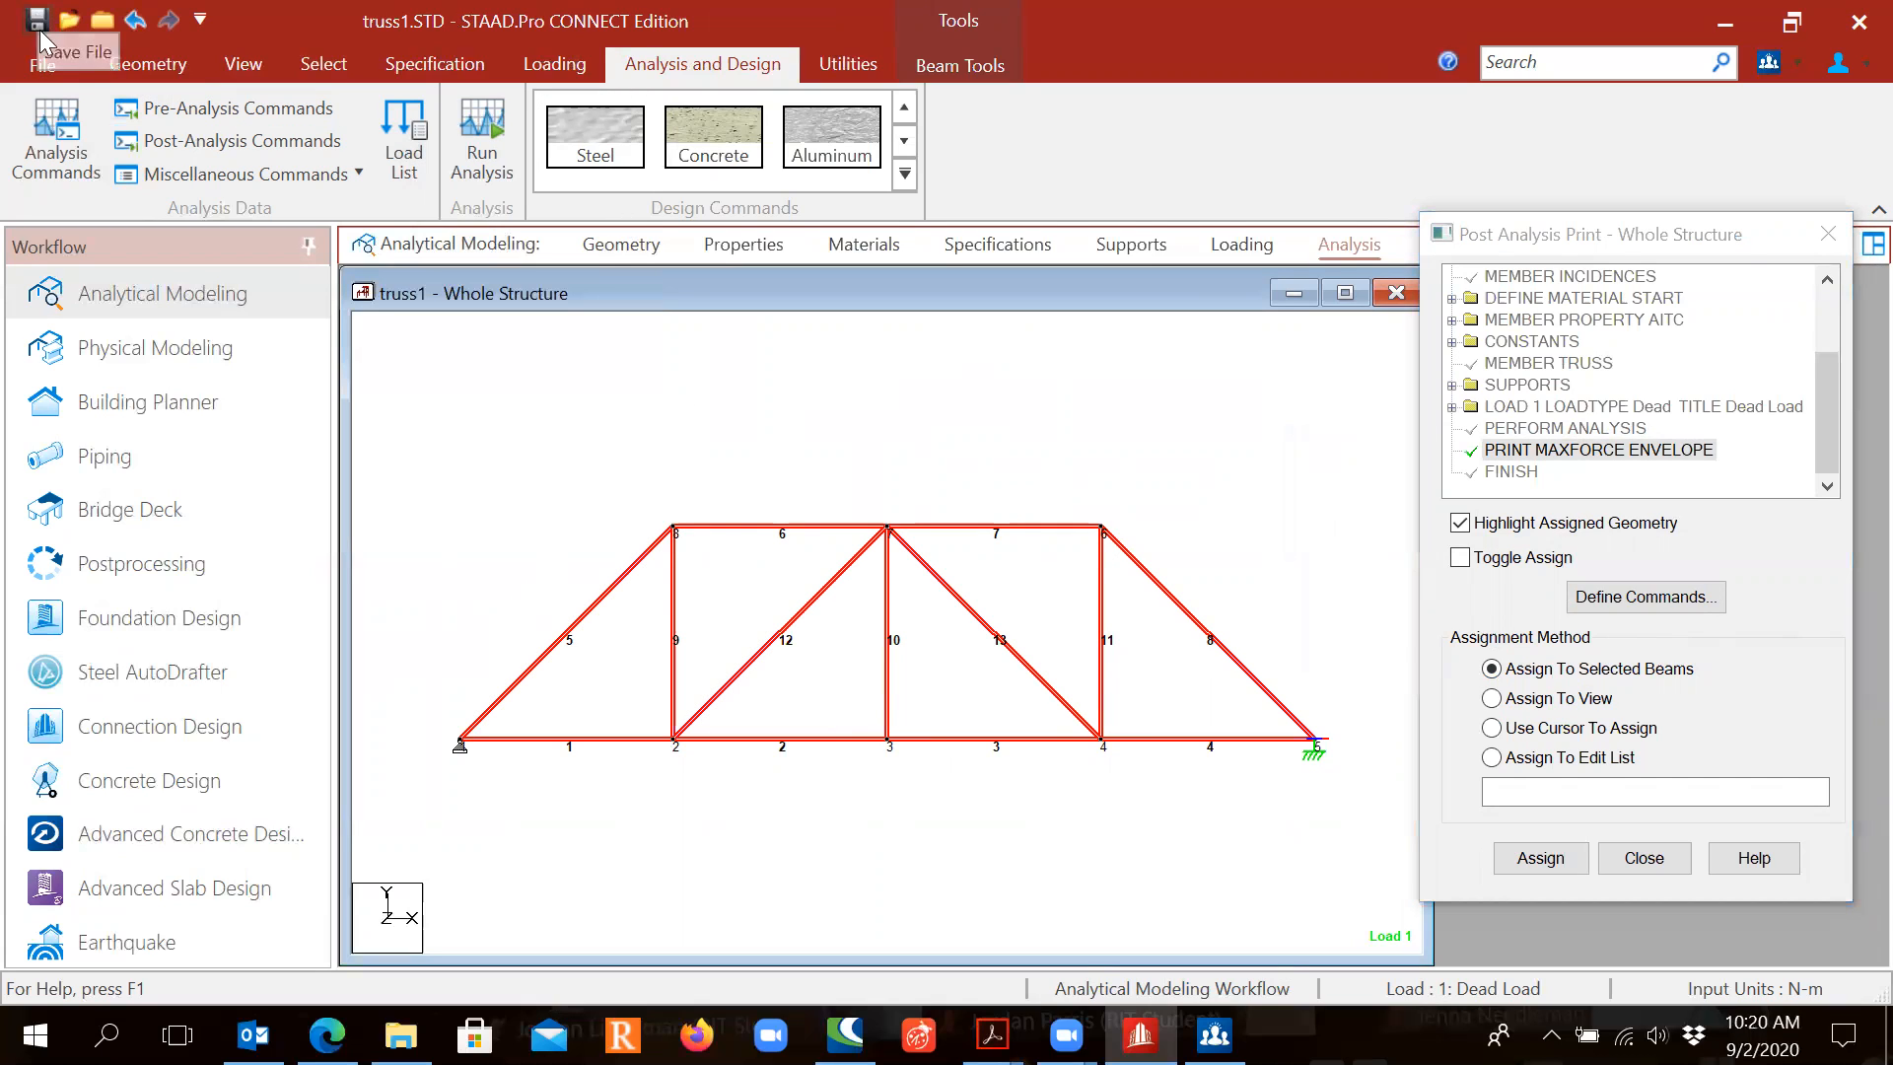
{"action": "left_click", "coordinate": [965, 669]}
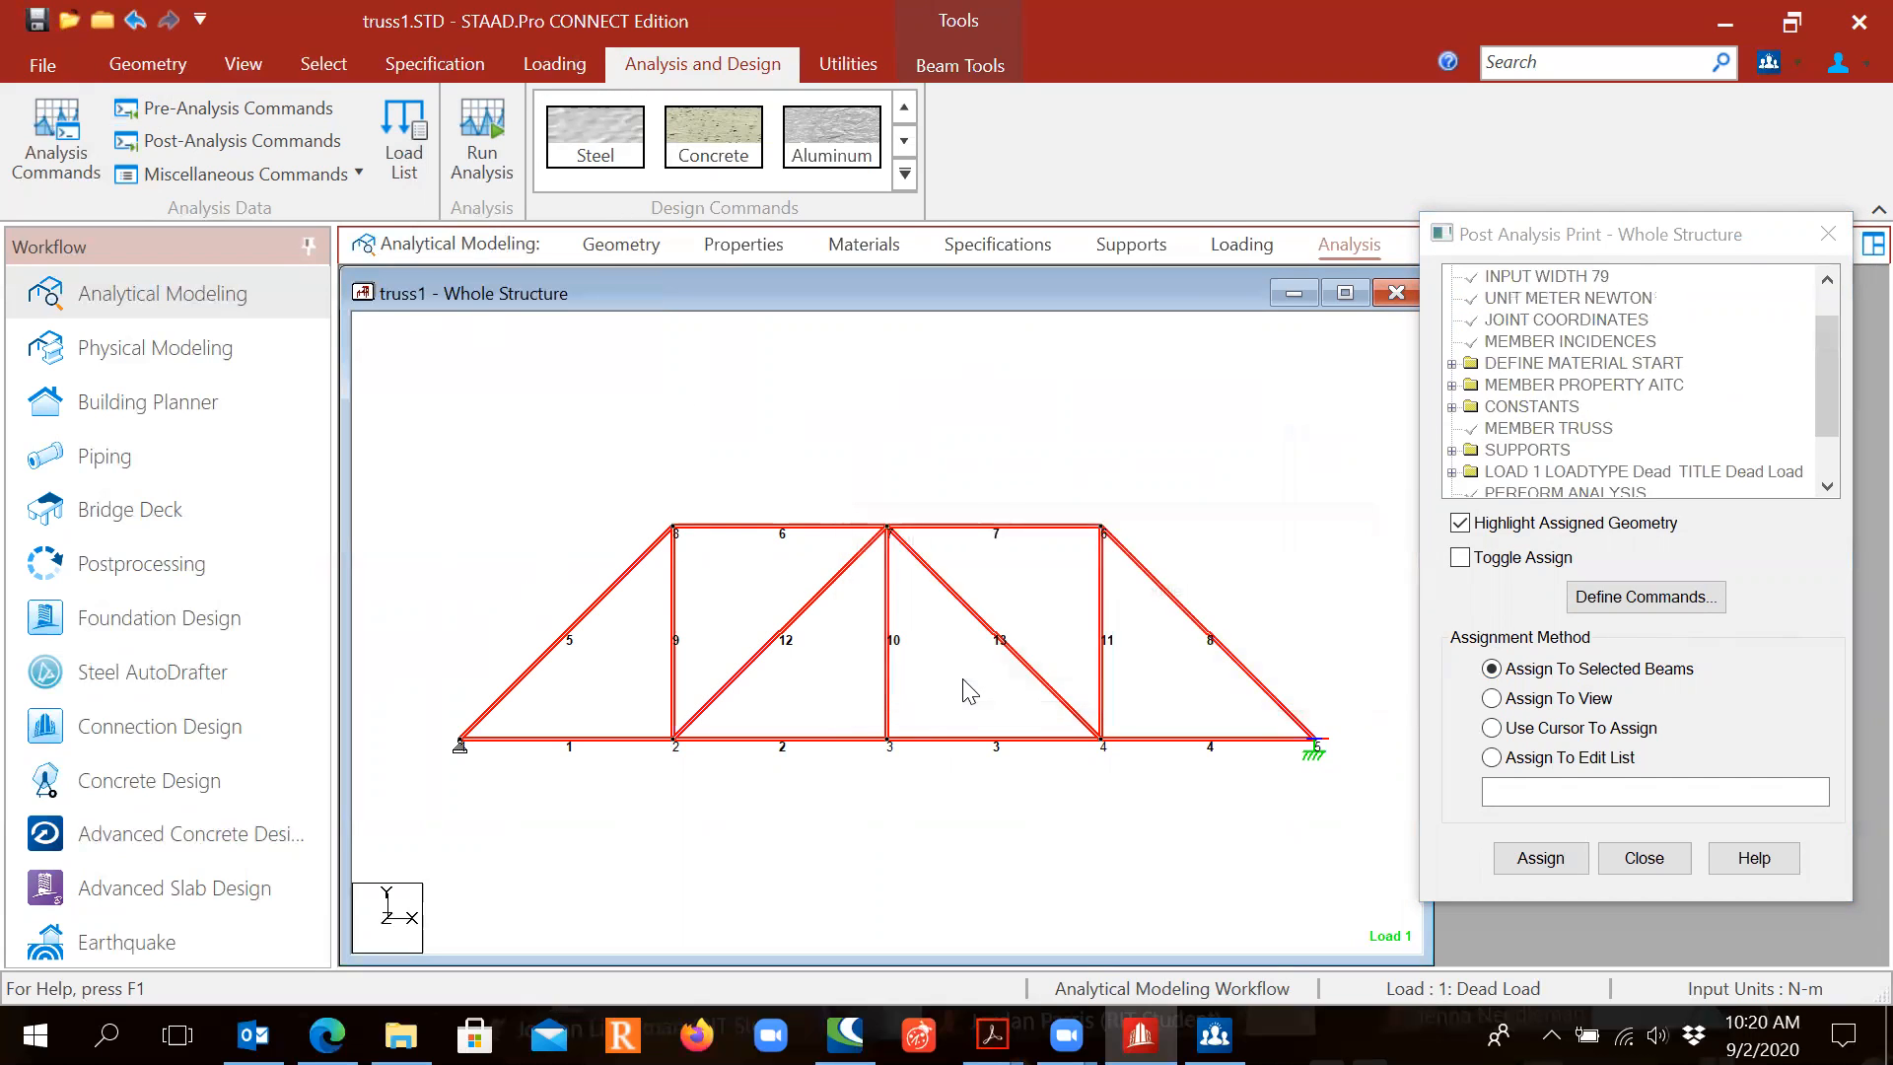
{"action": "left_click", "coordinate": [933, 868]}
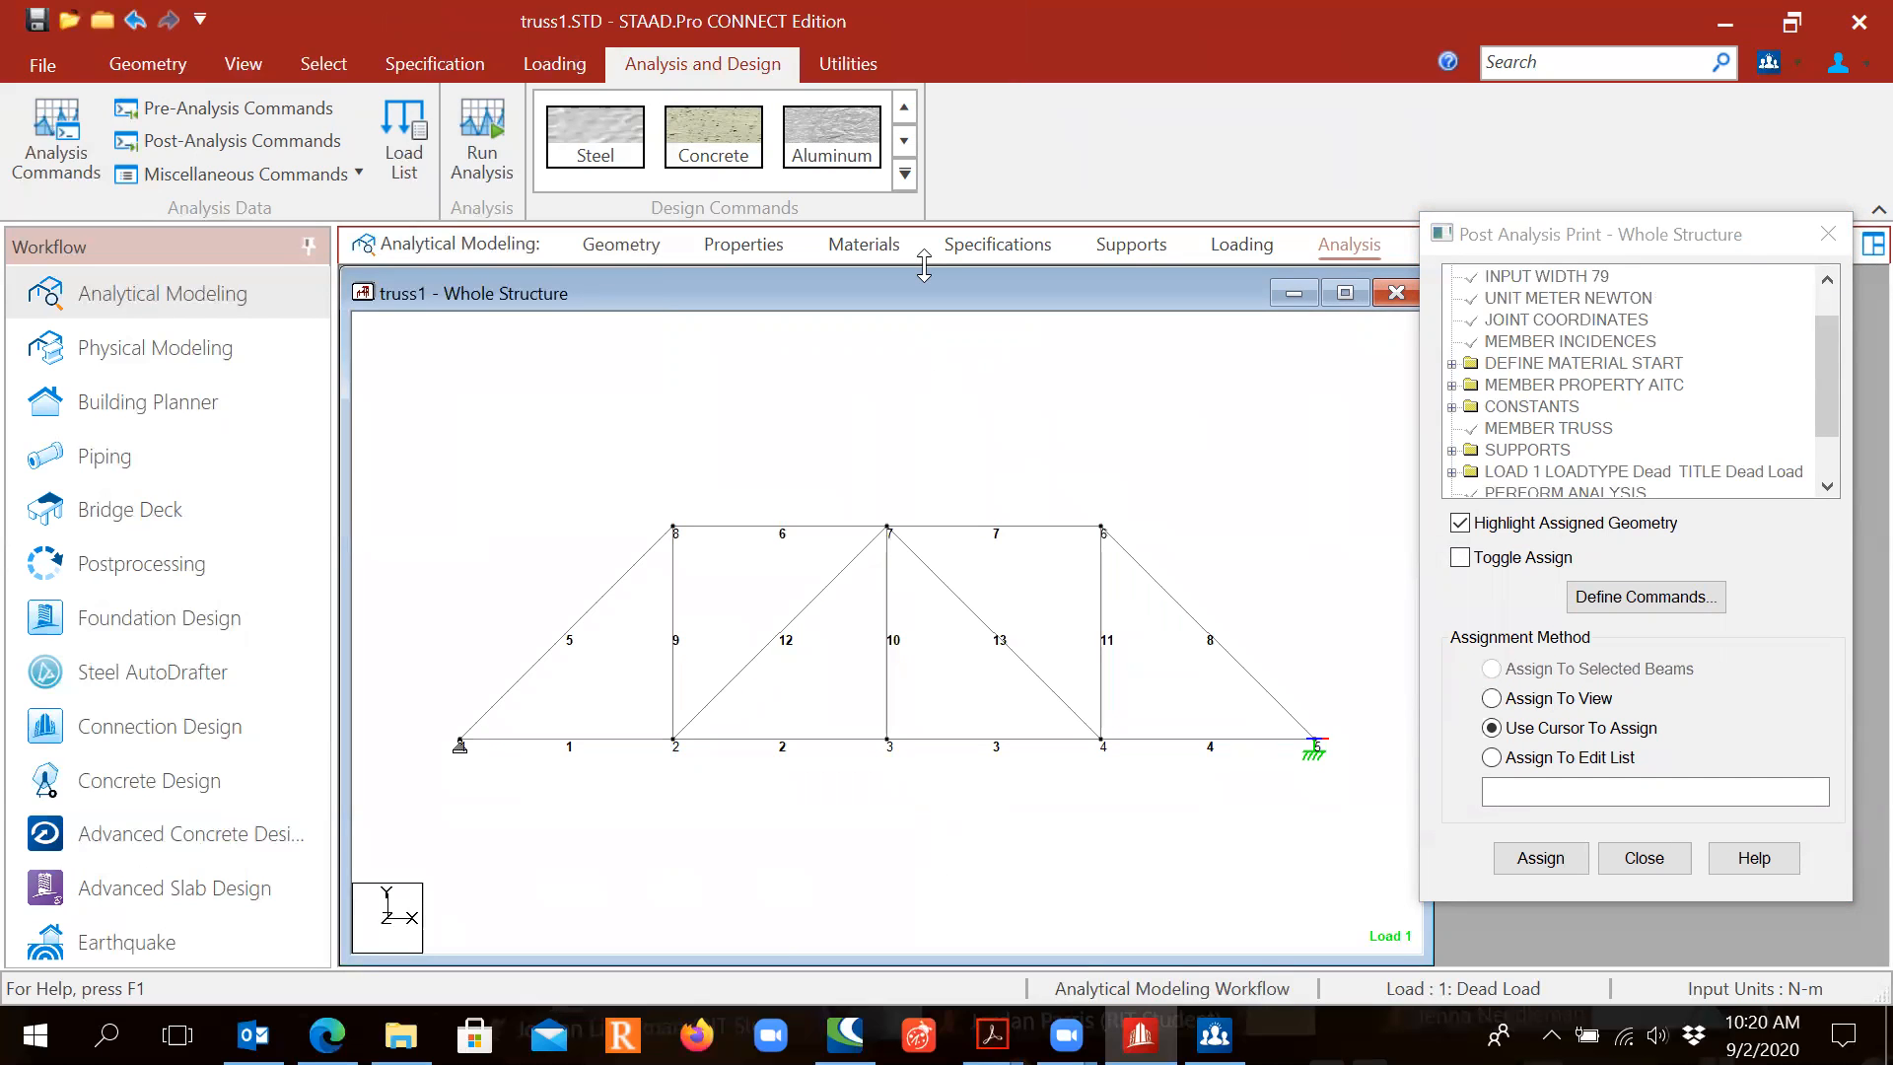
Step: Run the analysis and choose to view the output file truss1.anl afterwards
{"action": "left_click", "coordinate": [473, 158]}
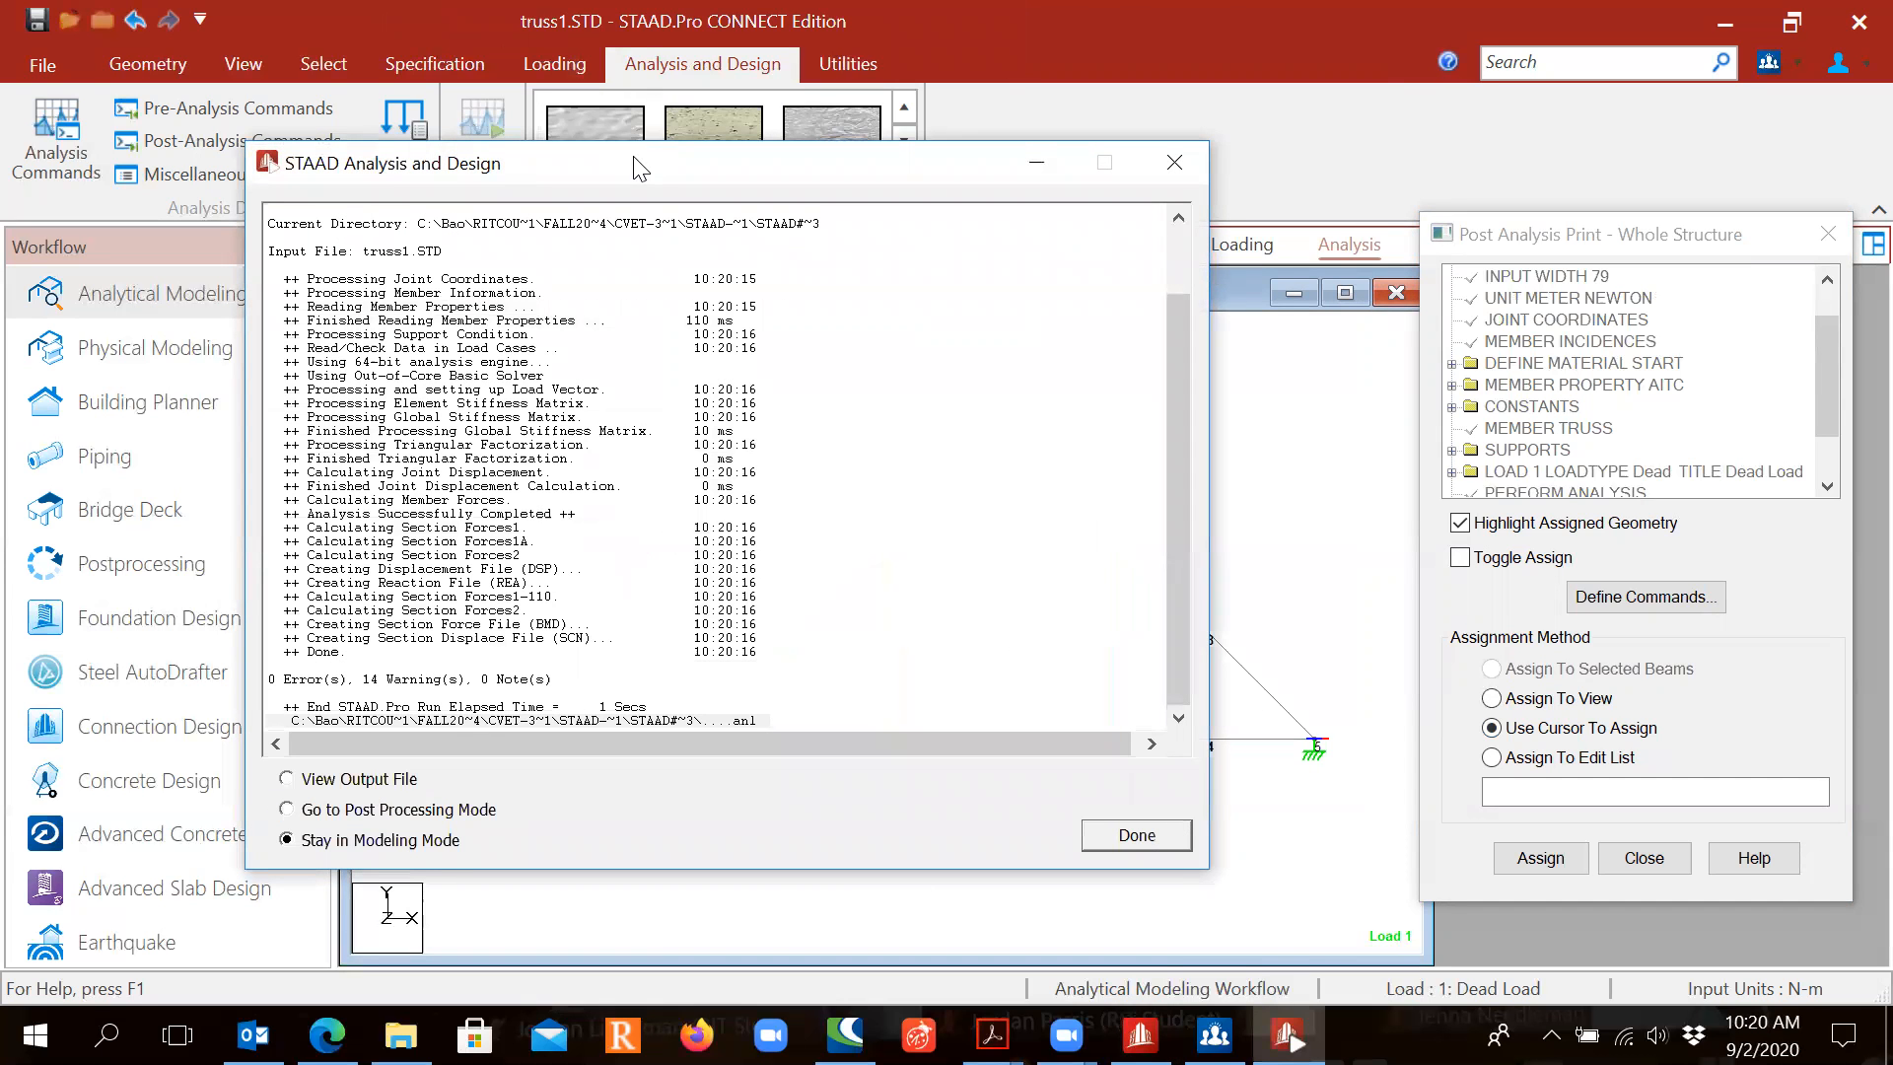
{"action": "left_click_drag", "start_coordinate": [643, 165], "coordinate": [705, 120]}
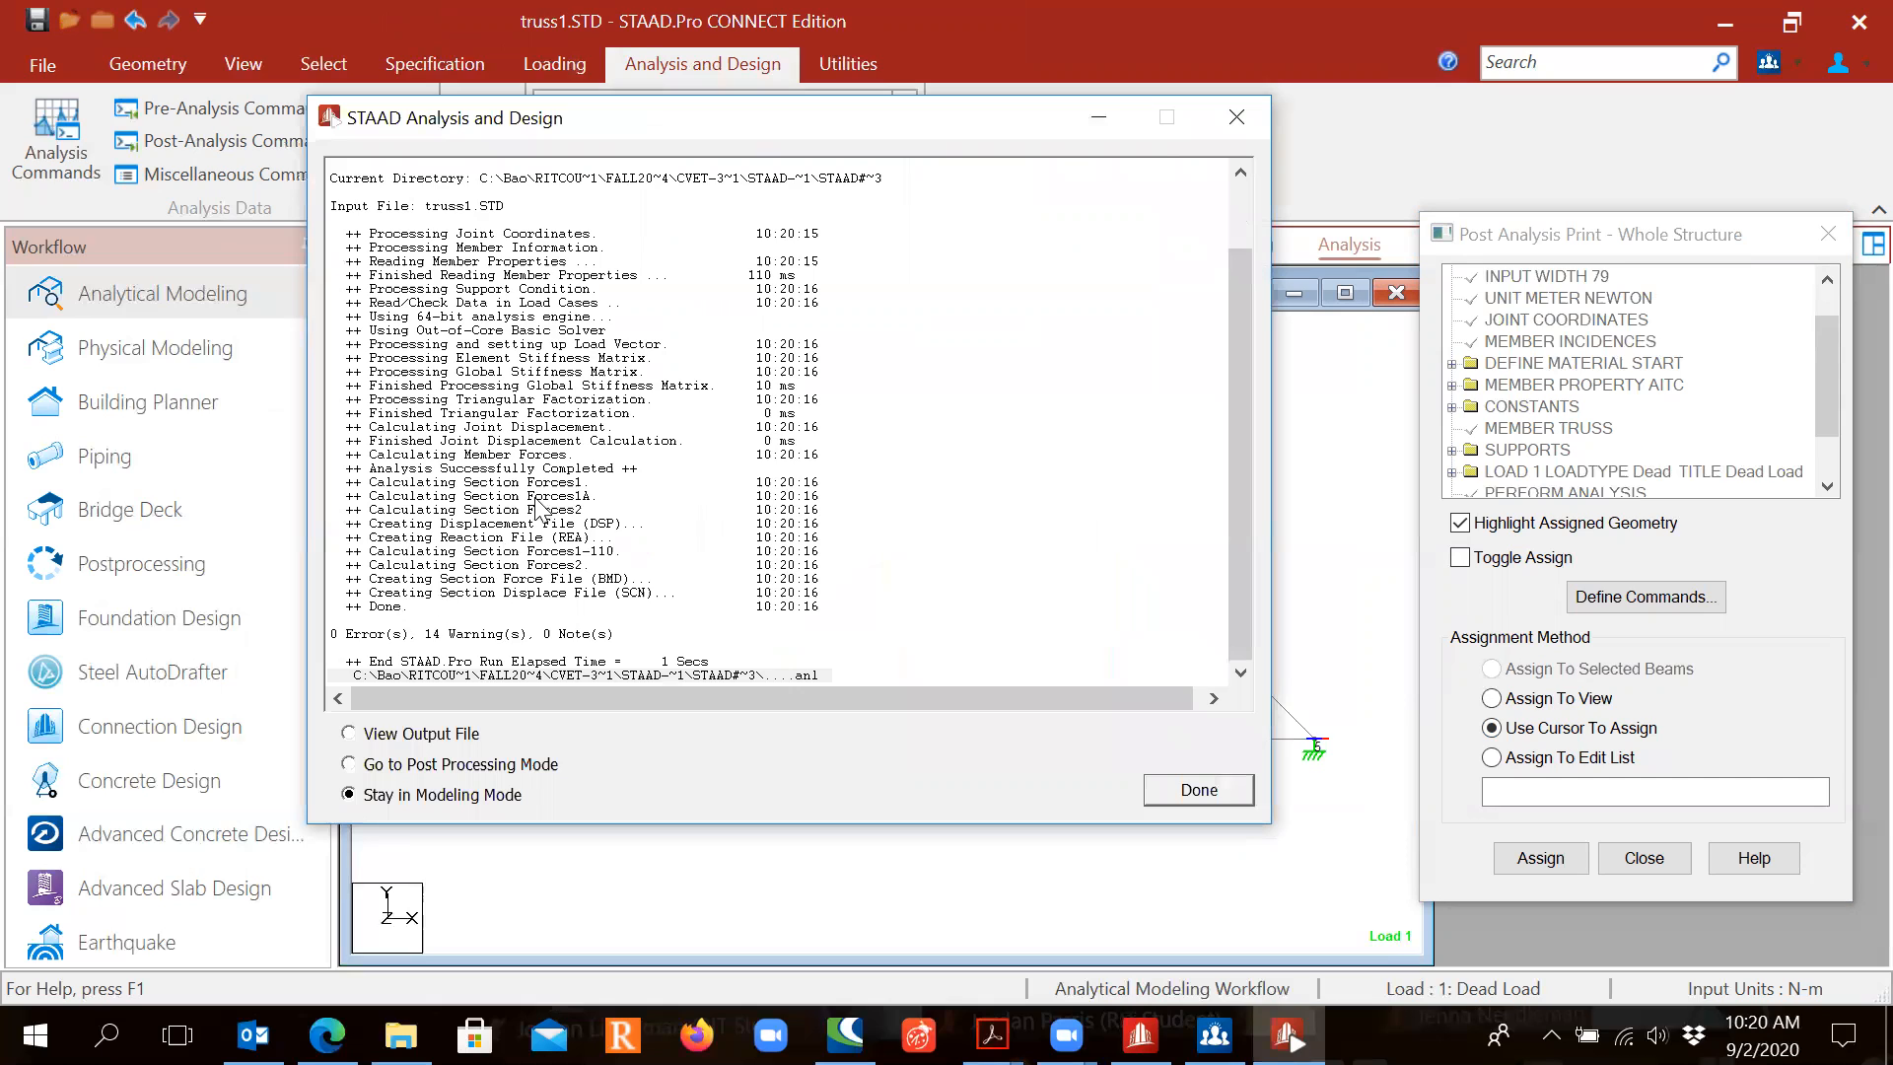
{"action": "key", "text": "ctrl"}
{"action": "key", "text": "ctrl"}
{"action": "key", "text": "ctrl"}
{"action": "key", "text": "ctrl"}
{"action": "key", "text": "ctrl"}
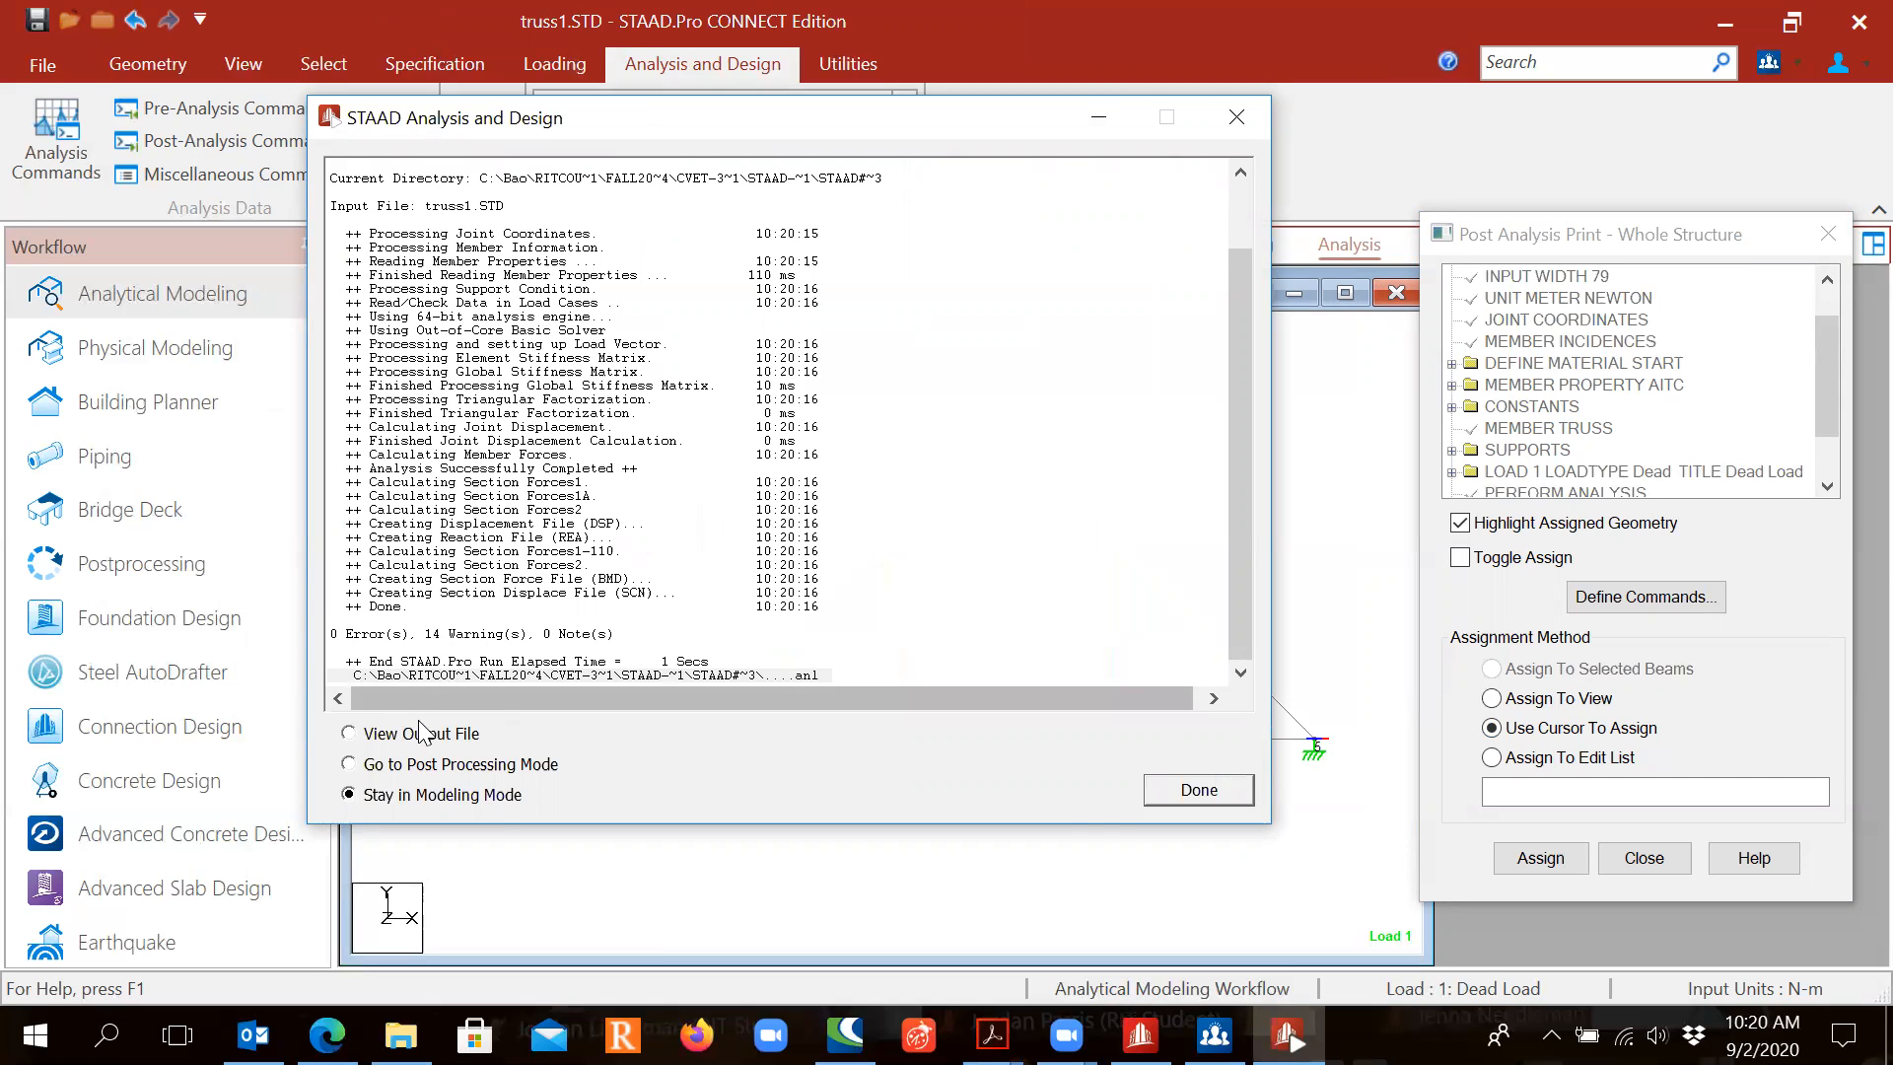
{"action": "left_click", "coordinate": [381, 737]}
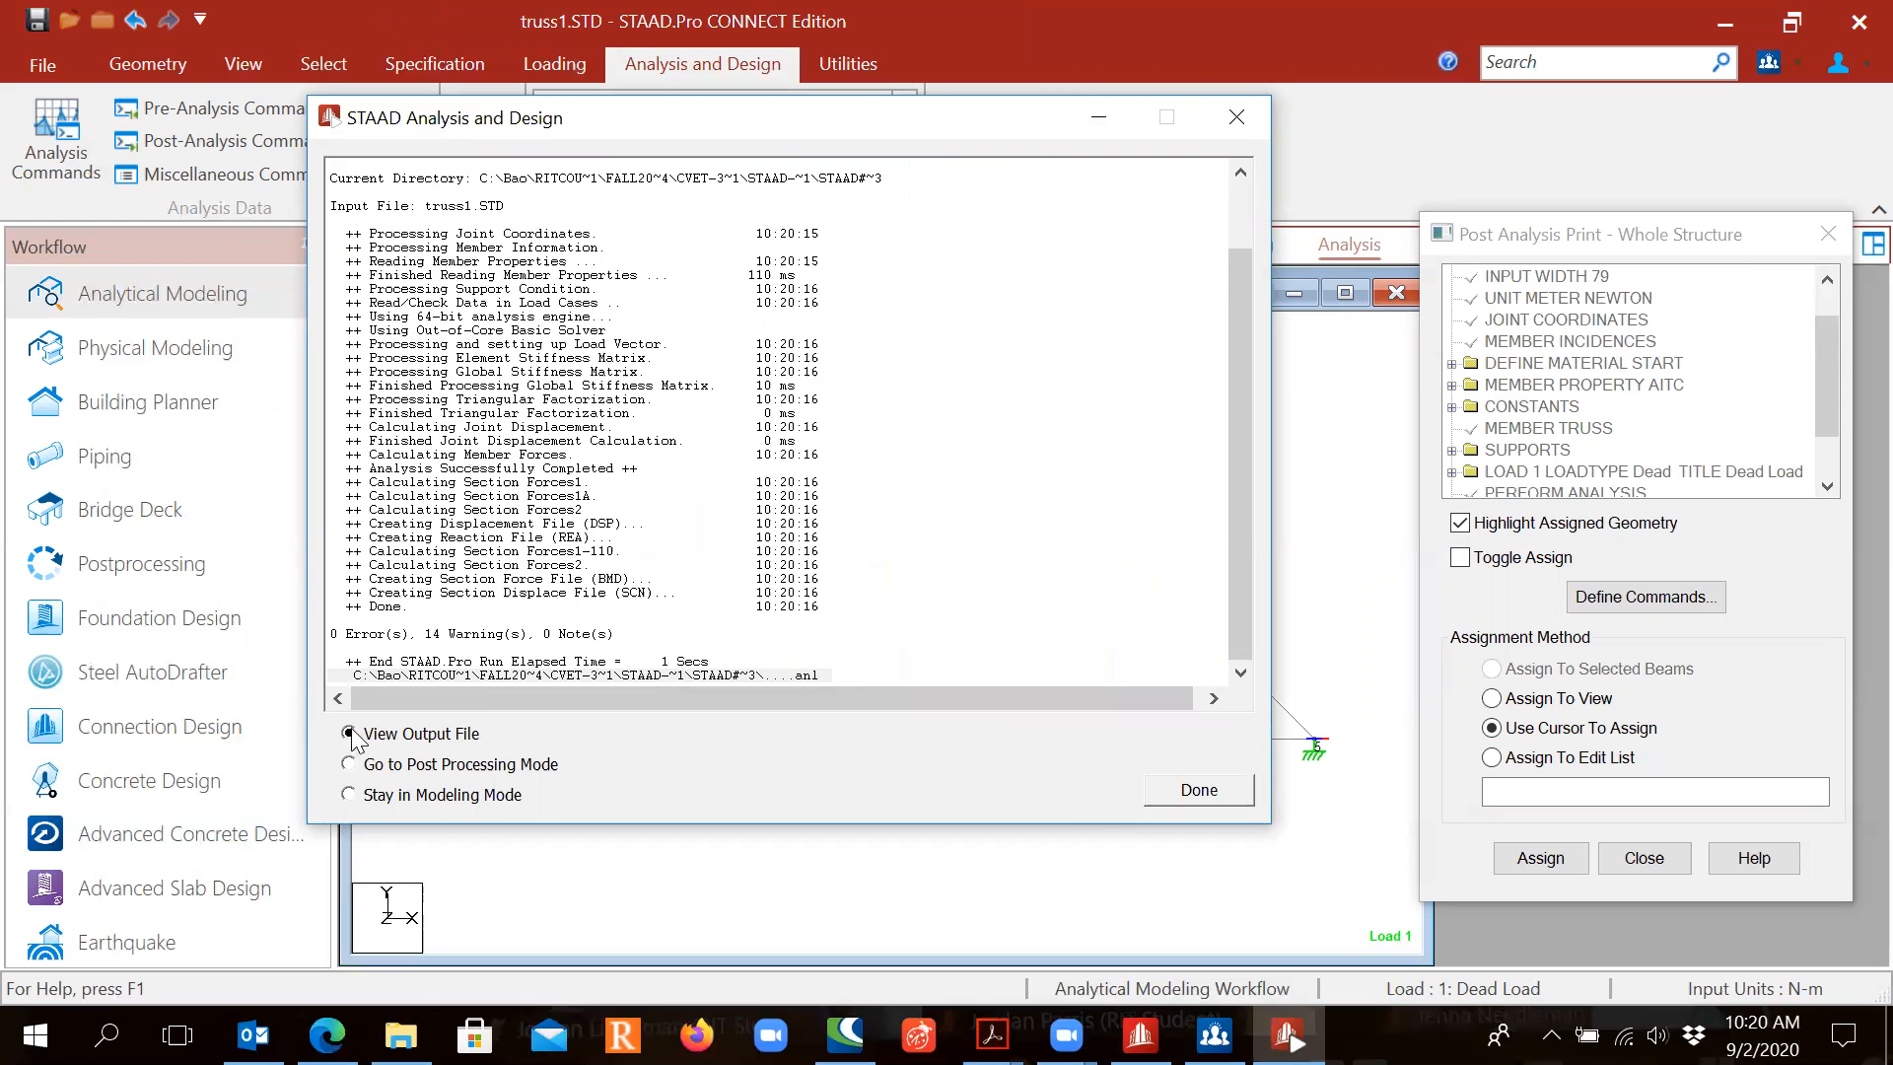
{"action": "key", "text": "ctrl"}
{"action": "key", "text": "ctrl"}
{"action": "key", "text": "ctrl"}
{"action": "left_click", "coordinate": [1199, 790]}
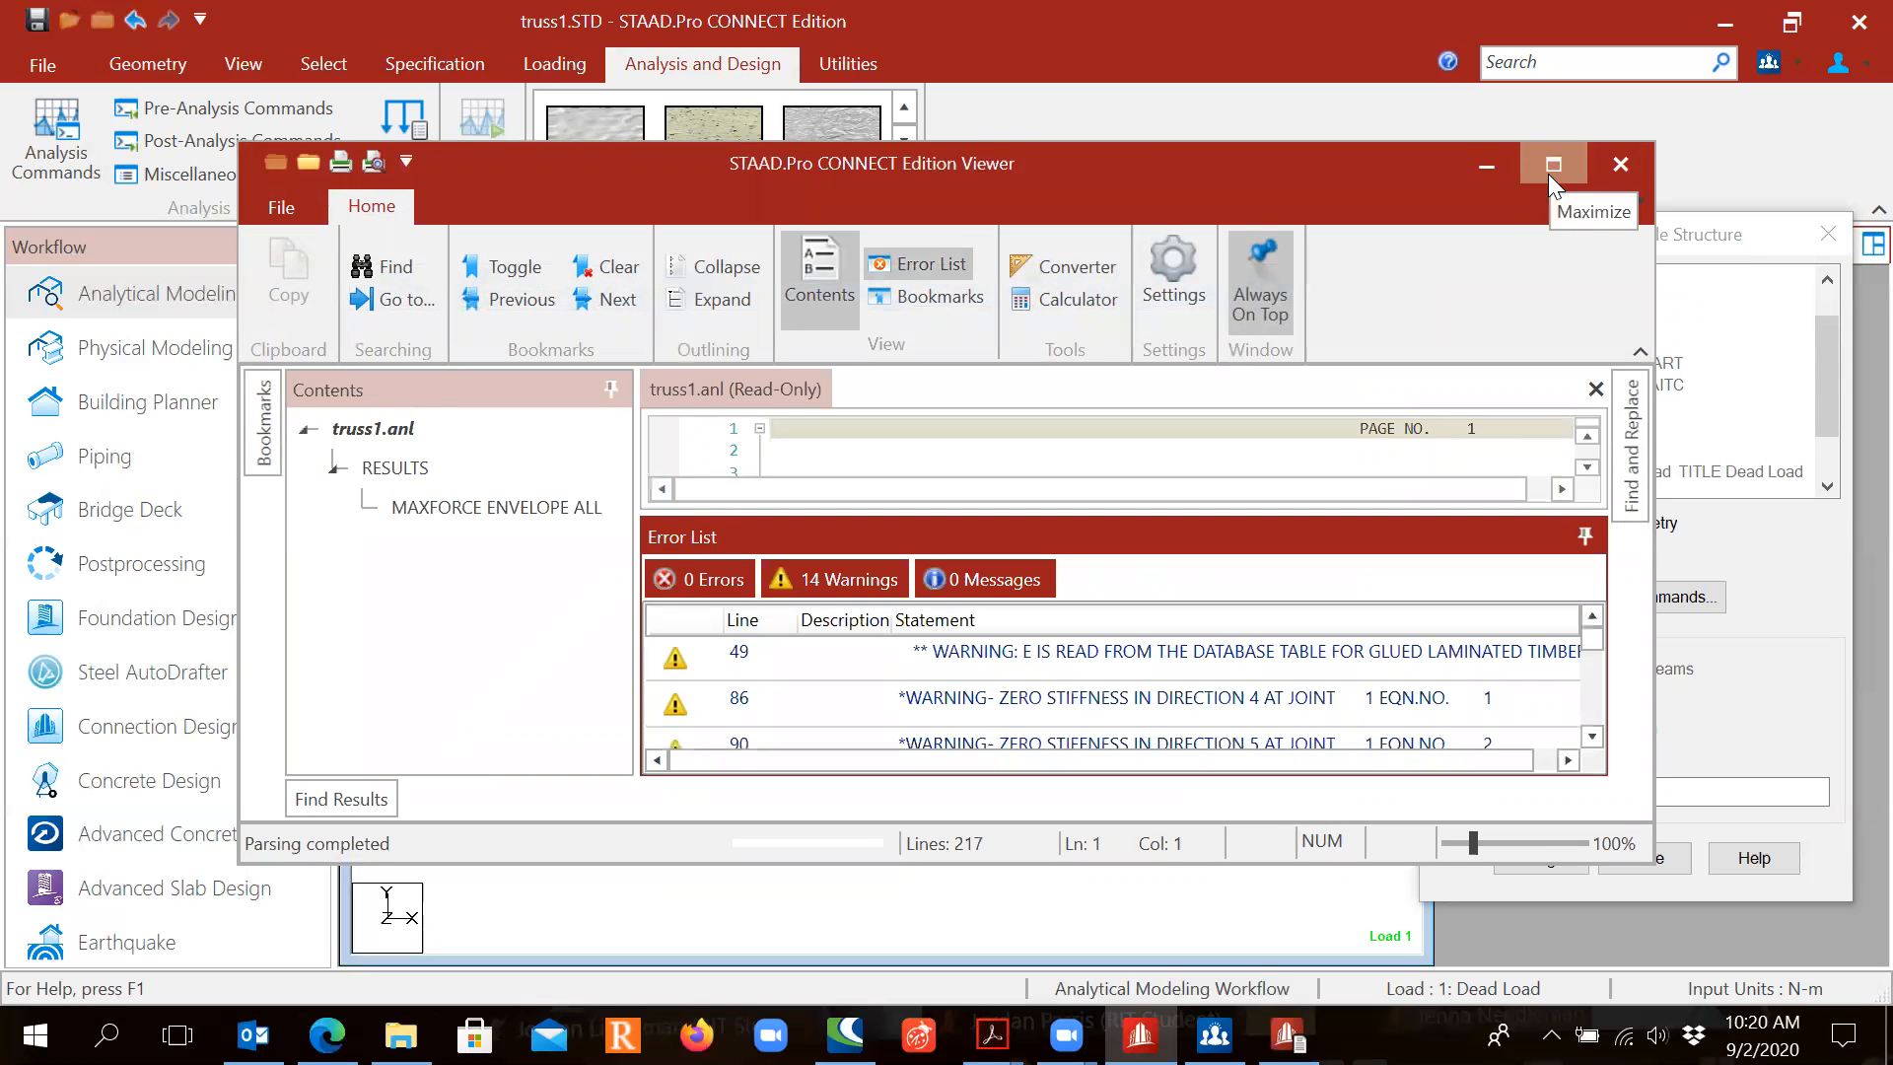
Step: Maximise the viewer, jump to the MAXFORCE ENVELOPE ALL results and select the FX heading
{"action": "left_click", "coordinate": [1551, 166]}
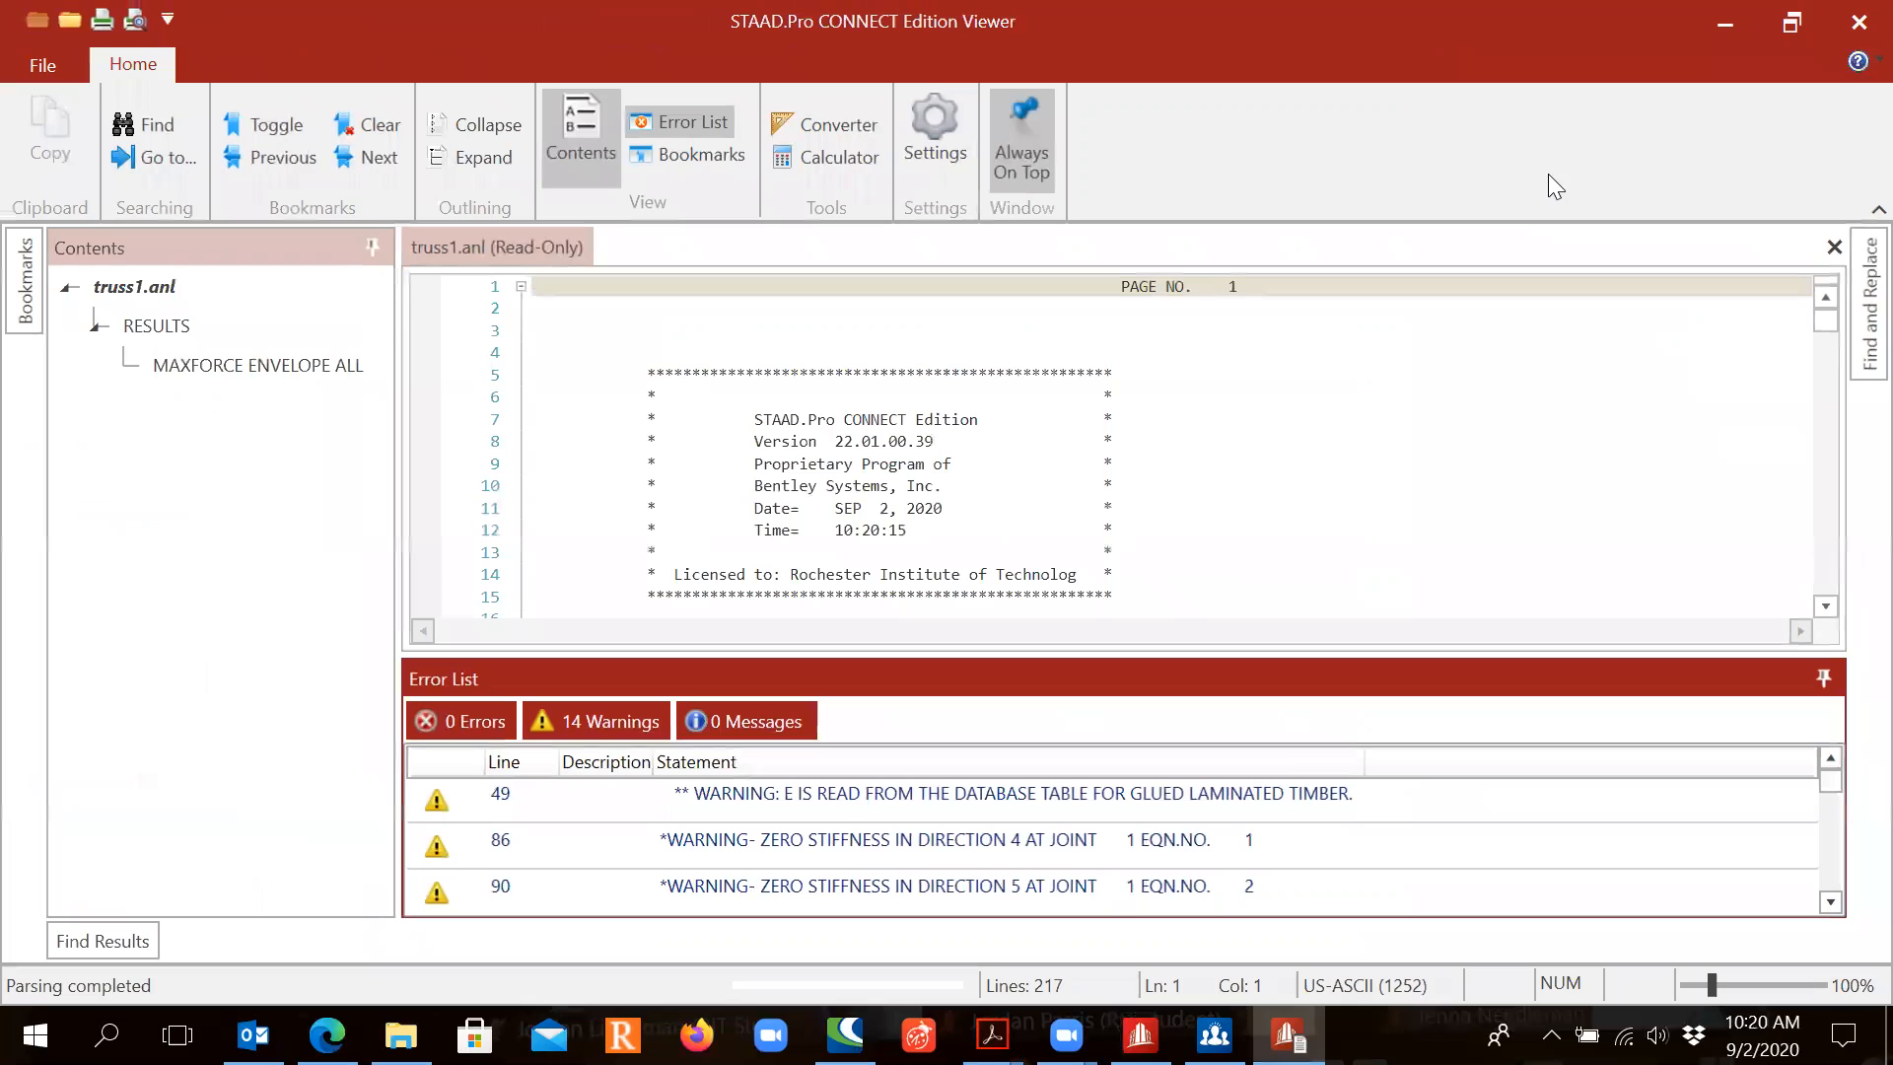
{"action": "left_click", "coordinate": [226, 367]}
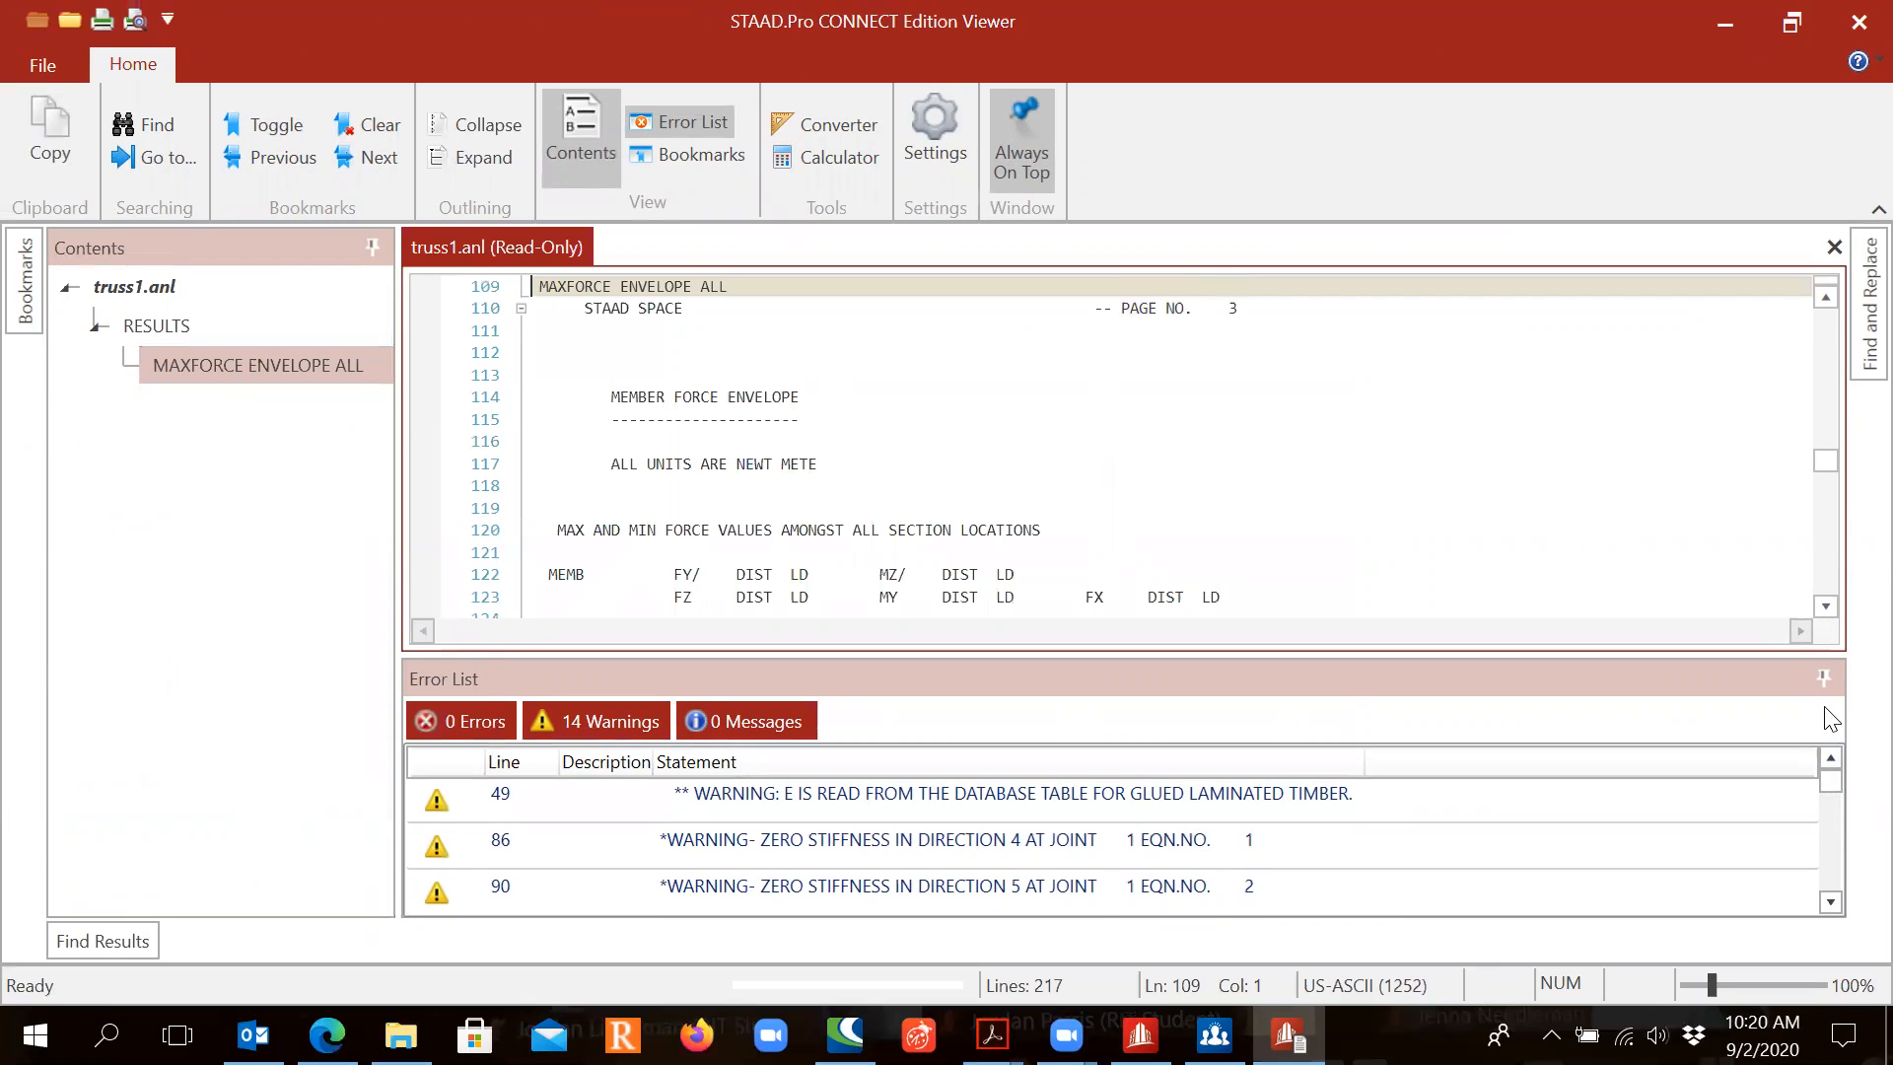
{"action": "left_click", "coordinate": [1823, 678]}
{"action": "scroll", "coordinate": [1570, 619], "scroll_direction": "down", "scroll_amount": 5}
{"action": "scroll", "coordinate": [1570, 620], "scroll_direction": "up", "scroll_amount": 10}
{"action": "scroll", "coordinate": [1571, 620], "scroll_direction": "down", "scroll_amount": 5}
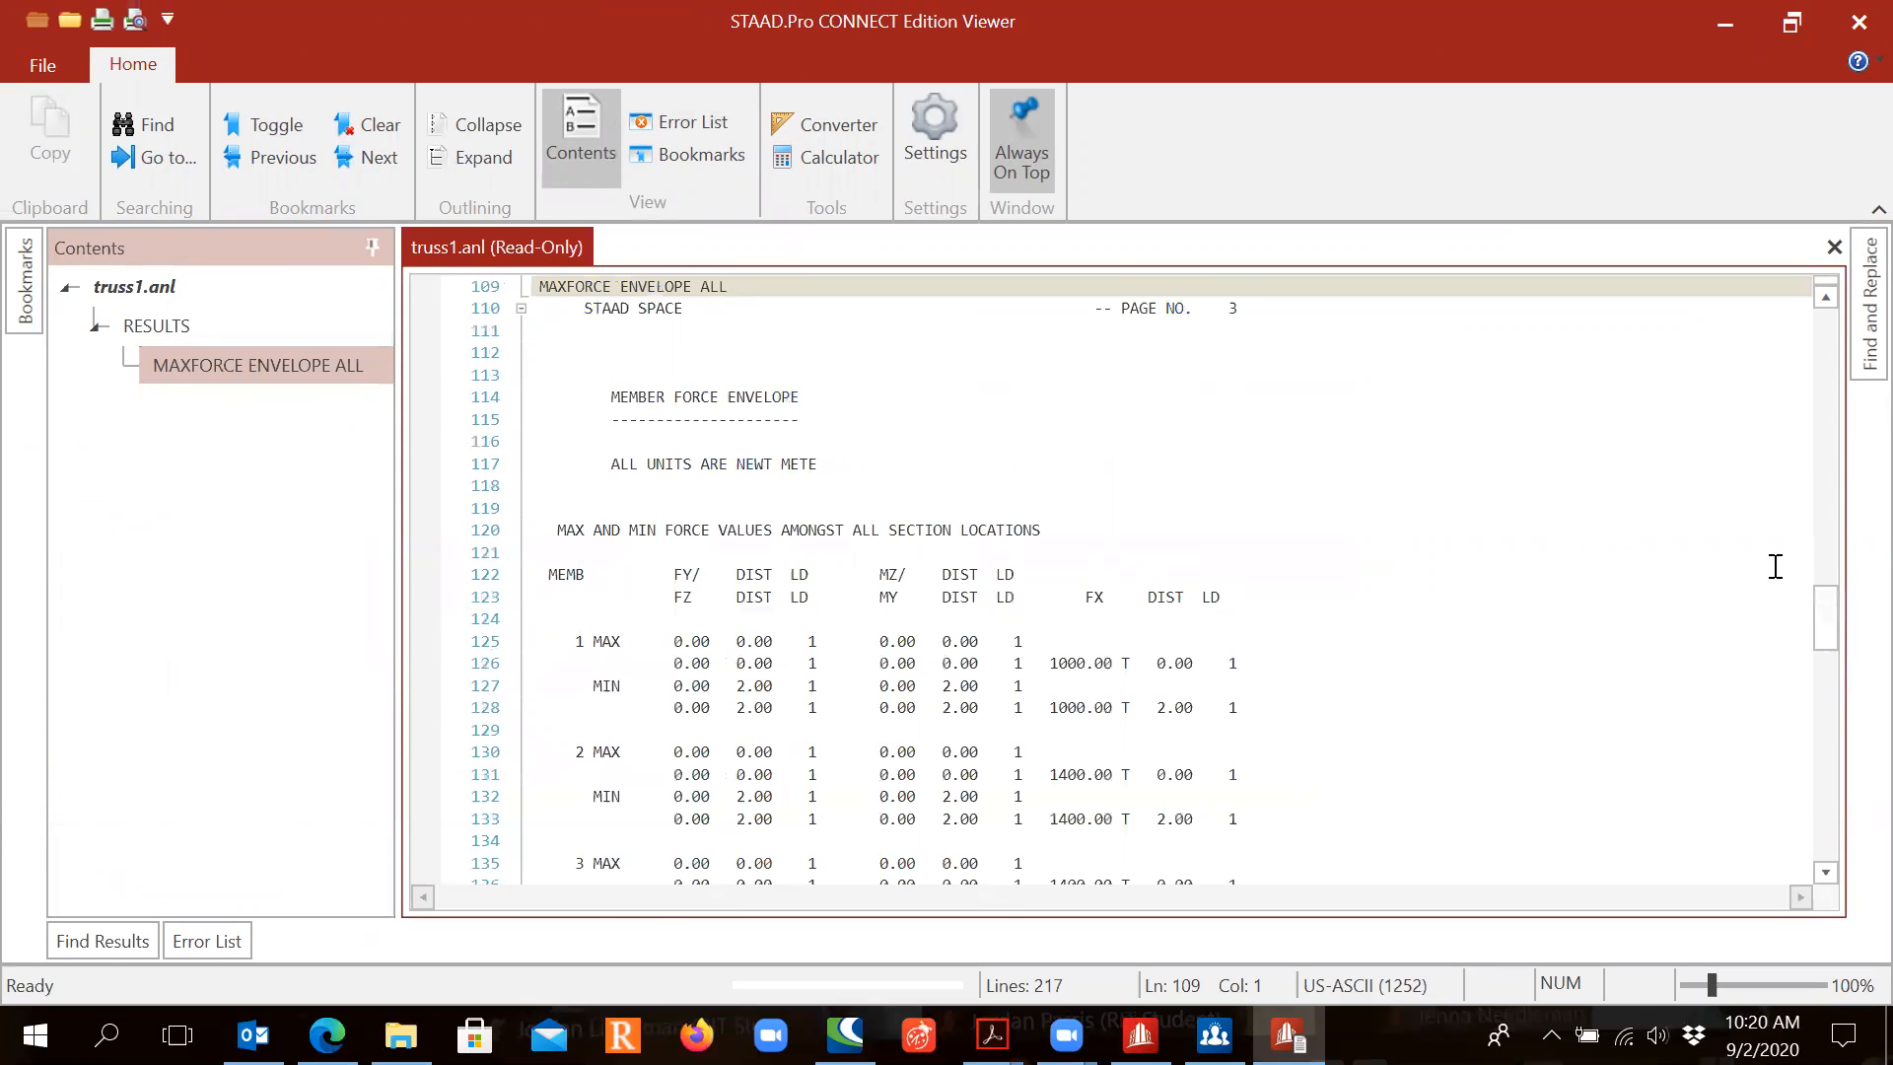
{"action": "mouse_move", "coordinate": [1831, 623]}
{"action": "left_mouse_down"}
{"action": "mouse_move", "coordinate": [1839, 670]}
{"action": "mouse_move", "coordinate": [1842, 634]}
{"action": "left_mouse_up"}
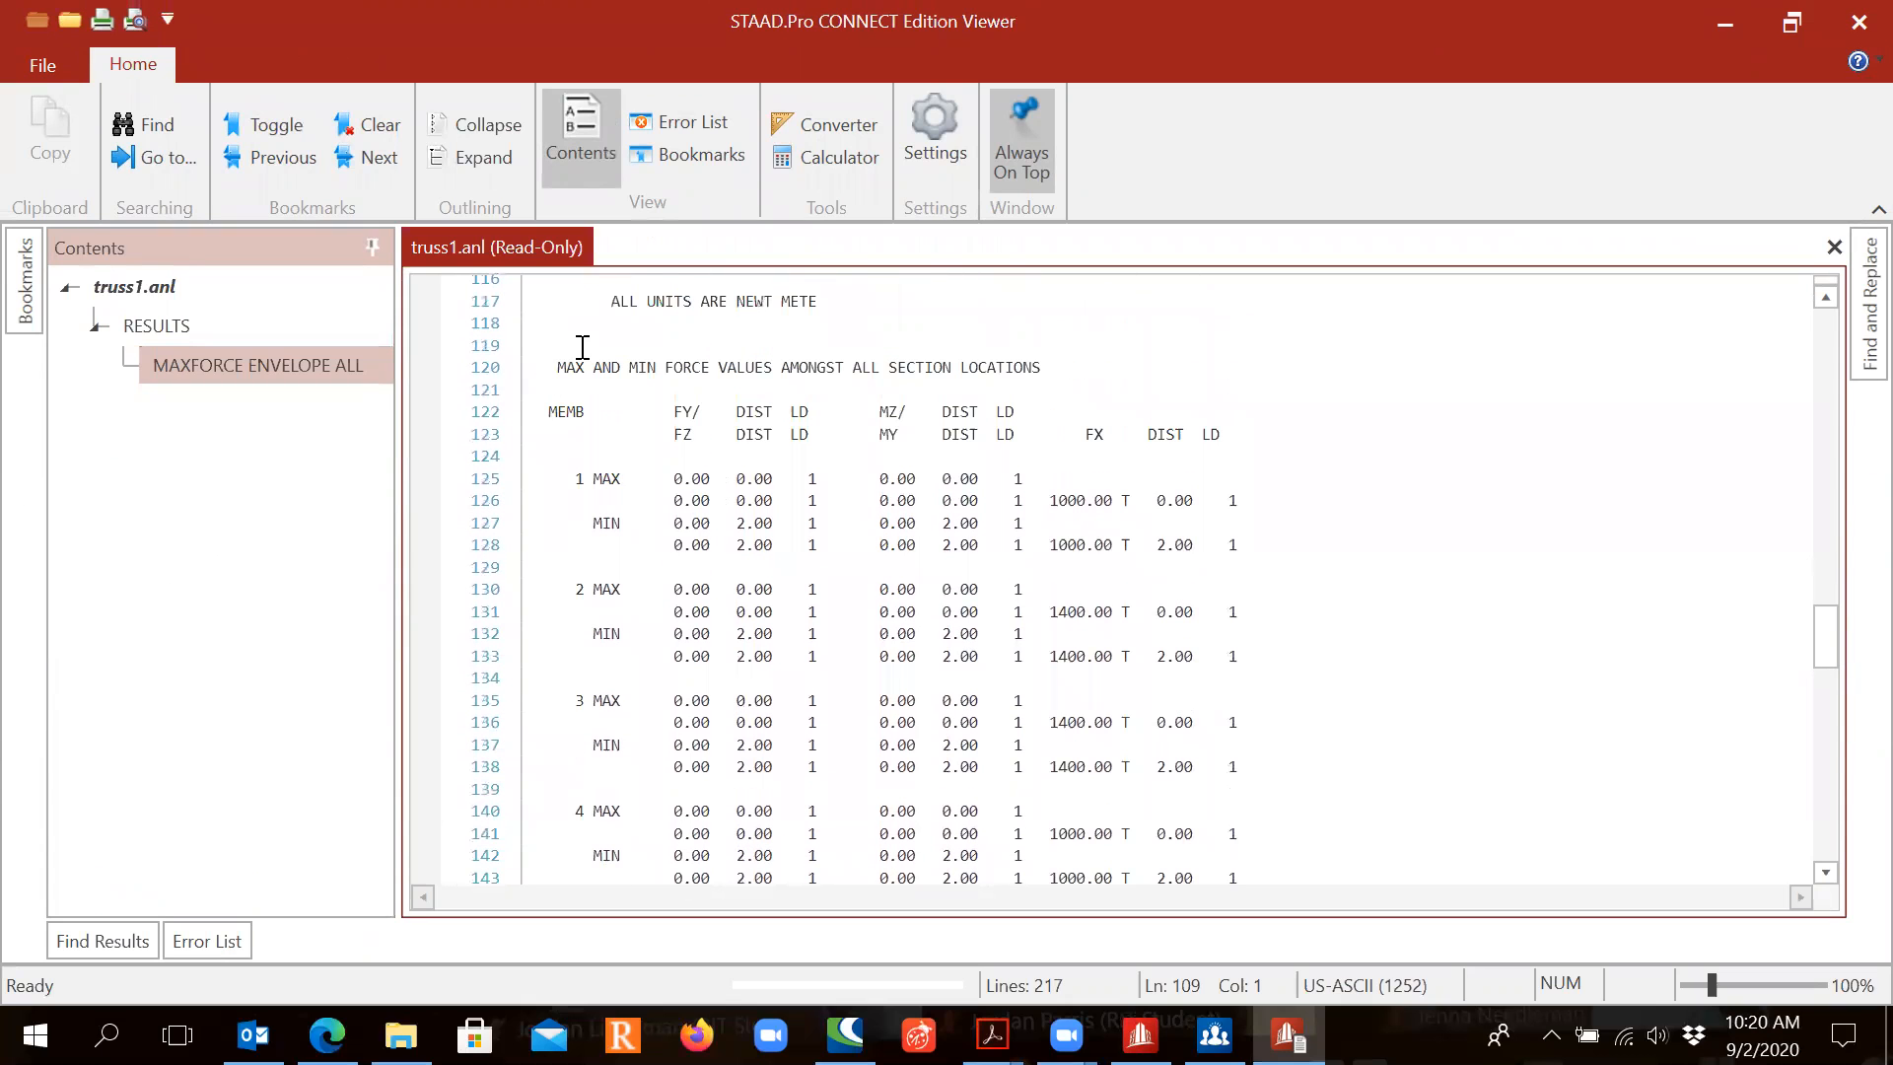
{"action": "left_click_drag", "start_coordinate": [558, 367], "coordinate": [1280, 682]}
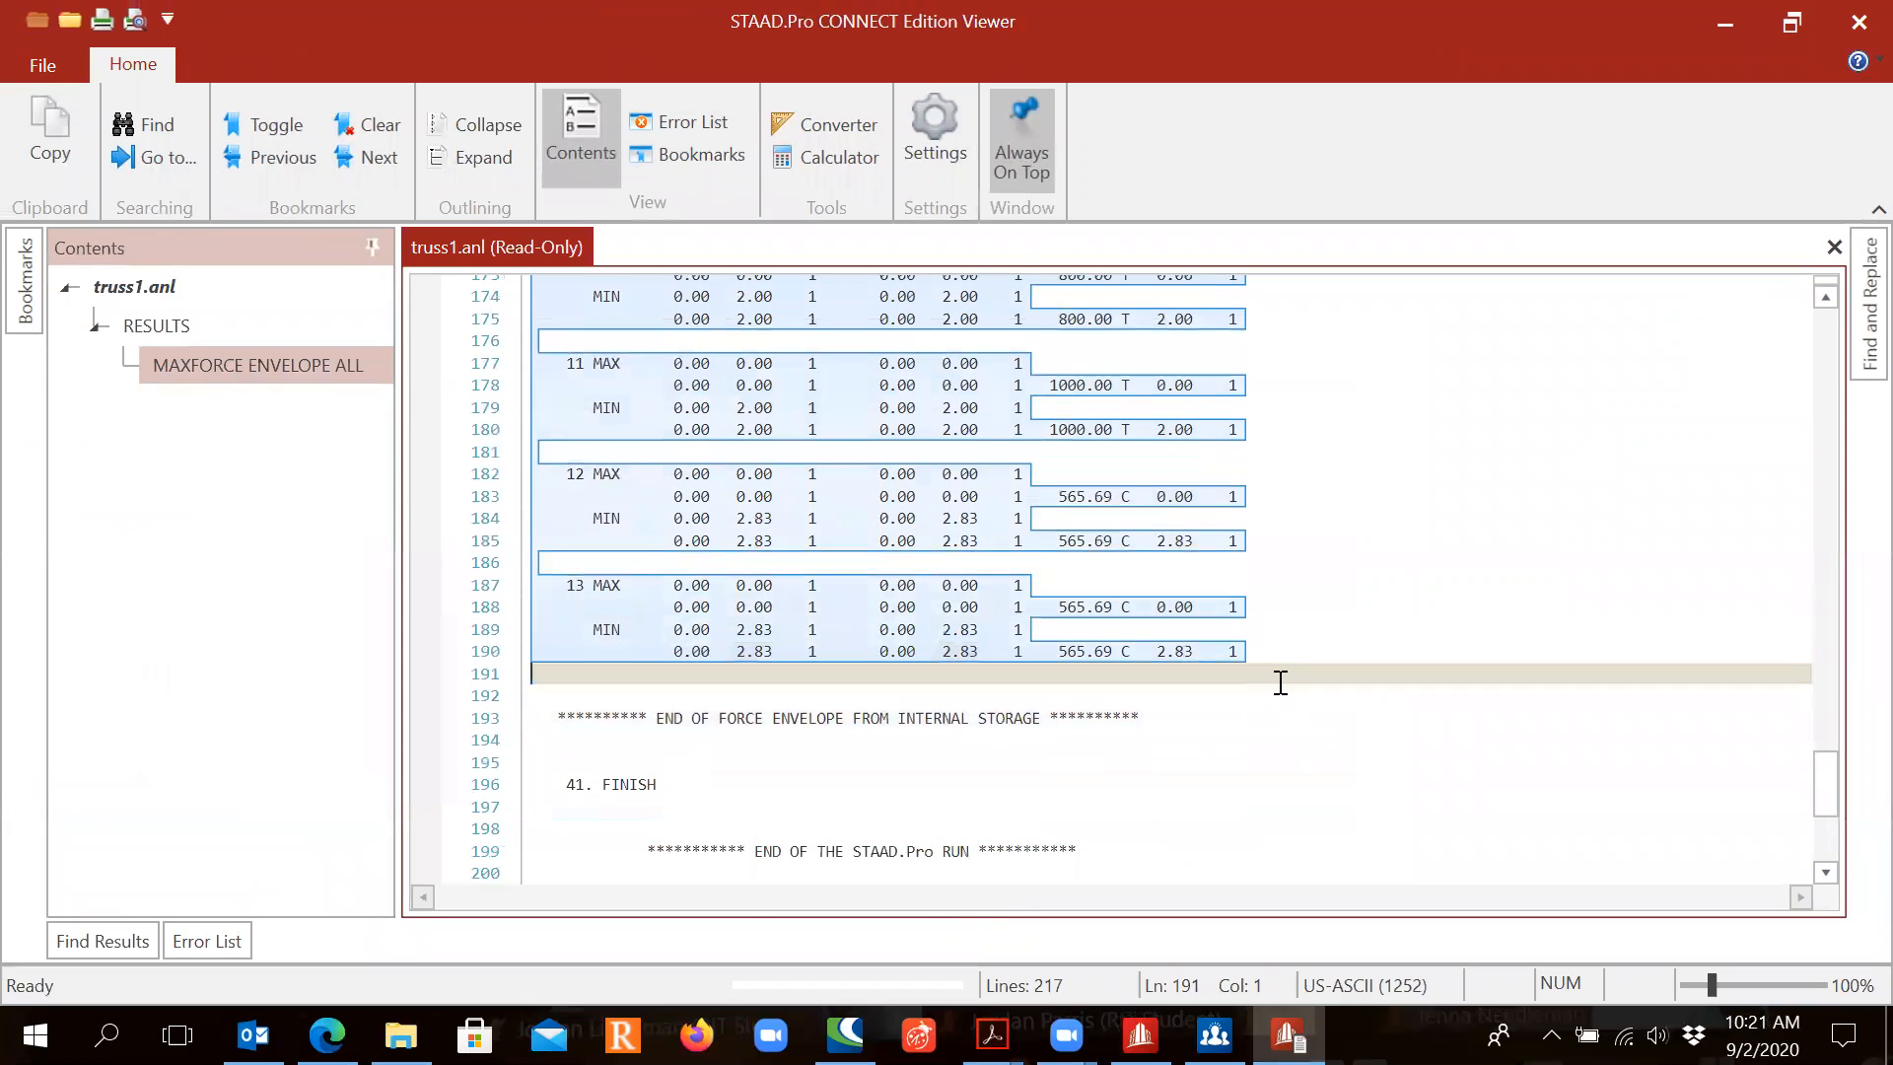
{"action": "scroll", "coordinate": [1270, 602], "scroll_direction": "up", "scroll_amount": 20}
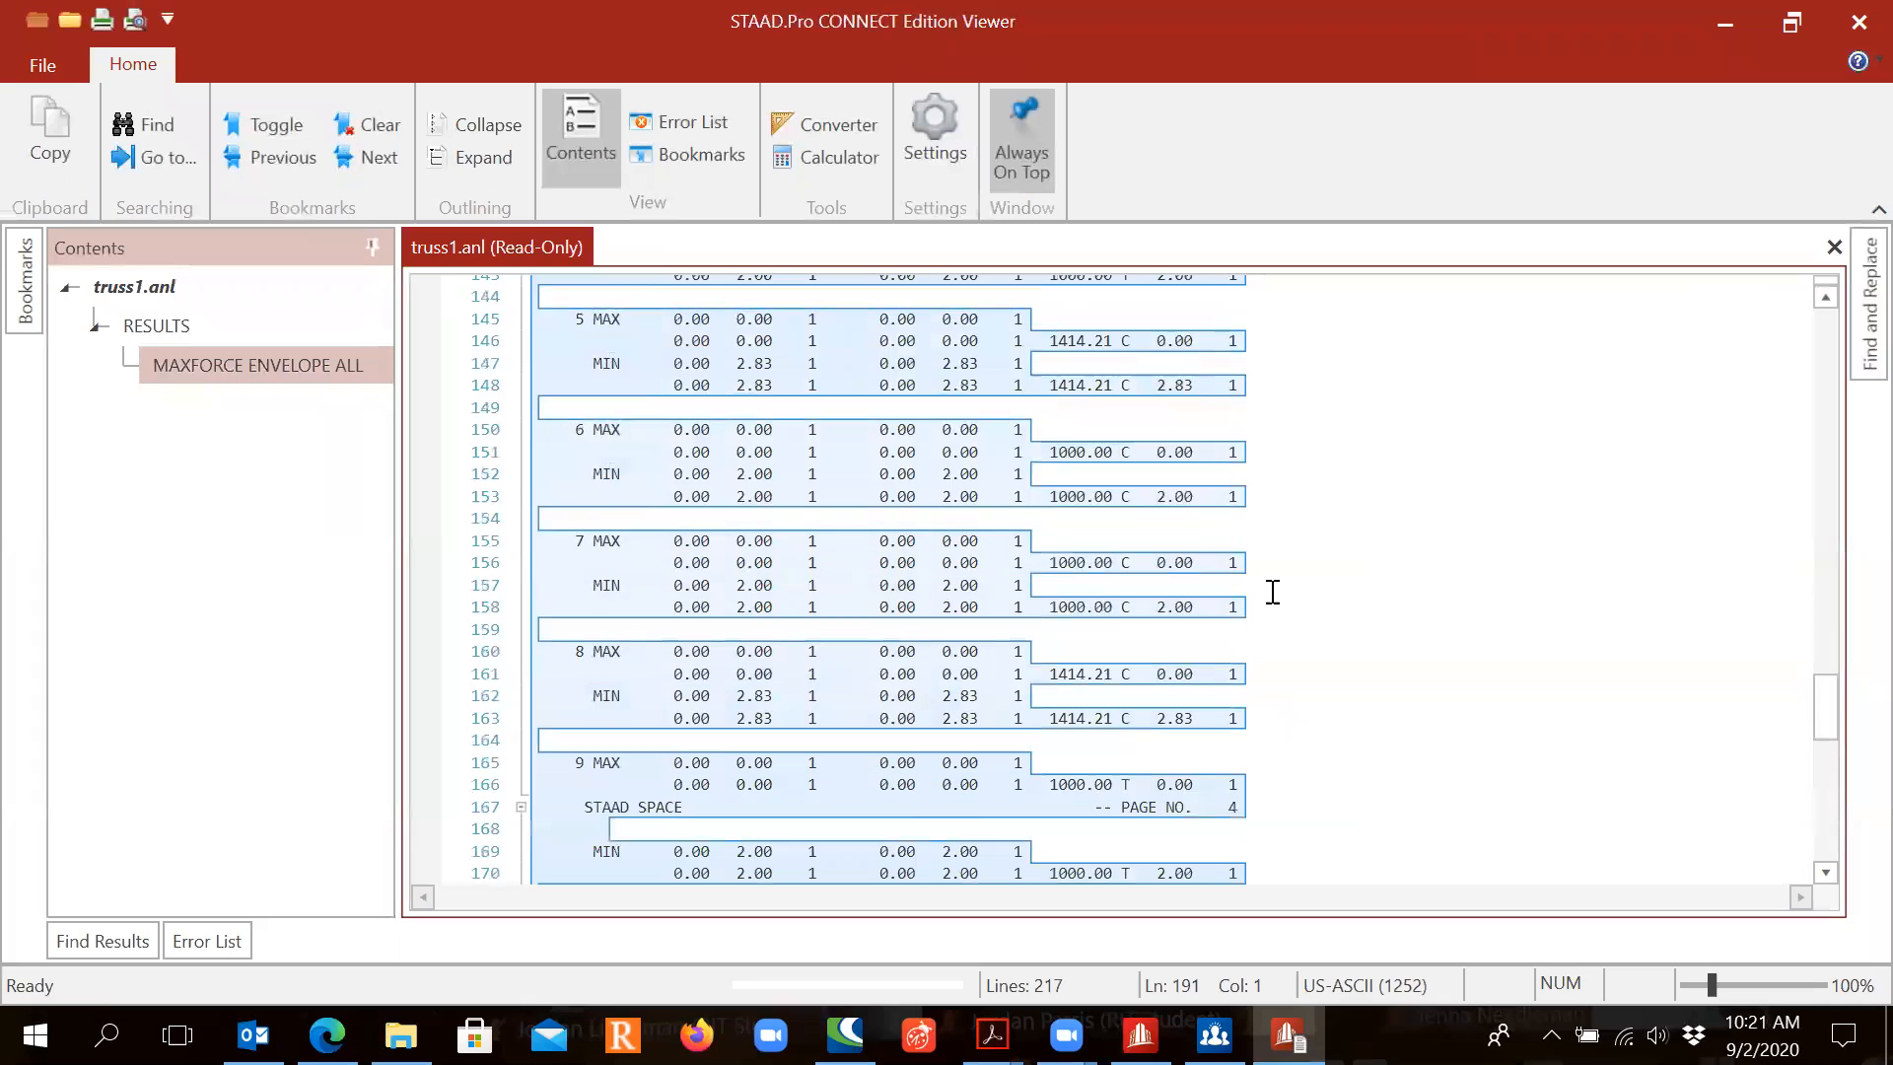
{"action": "scroll", "coordinate": [1272, 592], "scroll_direction": "down", "scroll_amount": 5}
{"action": "scroll", "coordinate": [1267, 589], "scroll_direction": "up", "scroll_amount": 5}
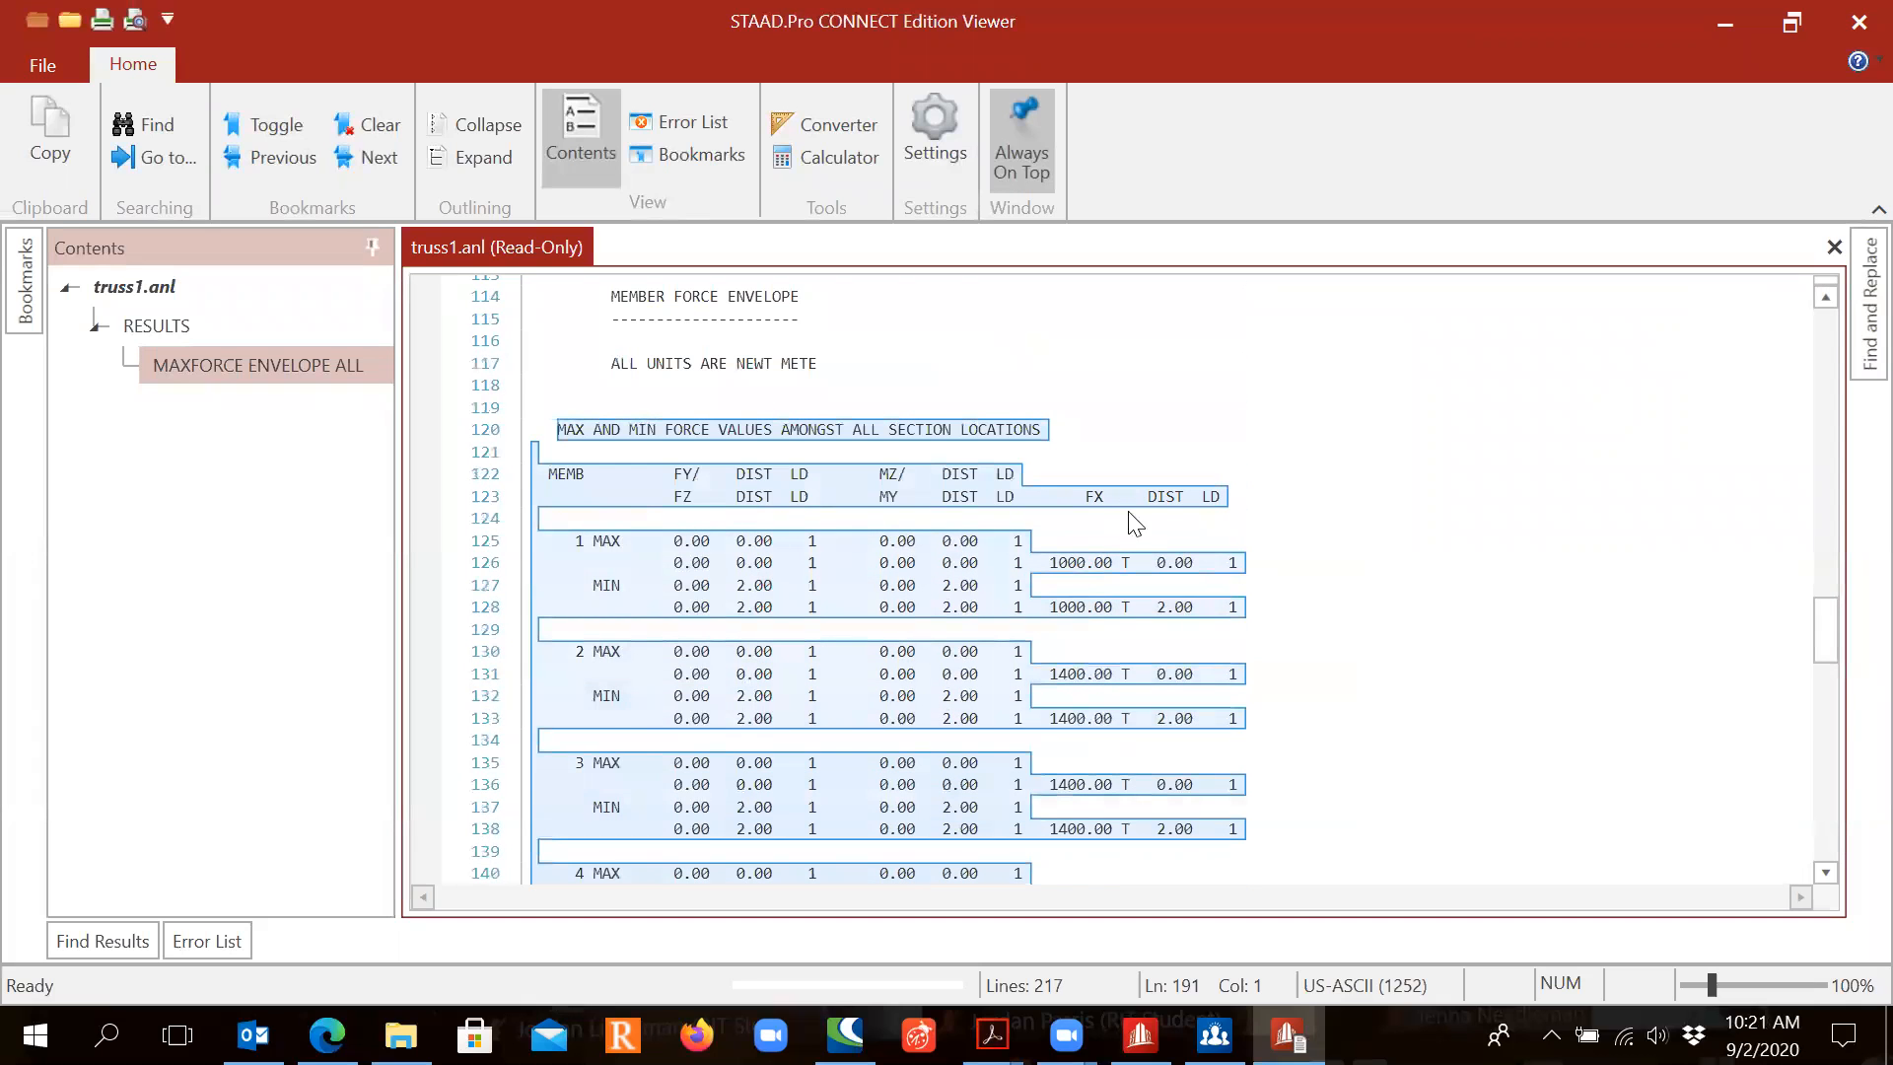
{"action": "left_click", "coordinate": [1269, 491]}
{"action": "left_click", "coordinate": [1093, 477]}
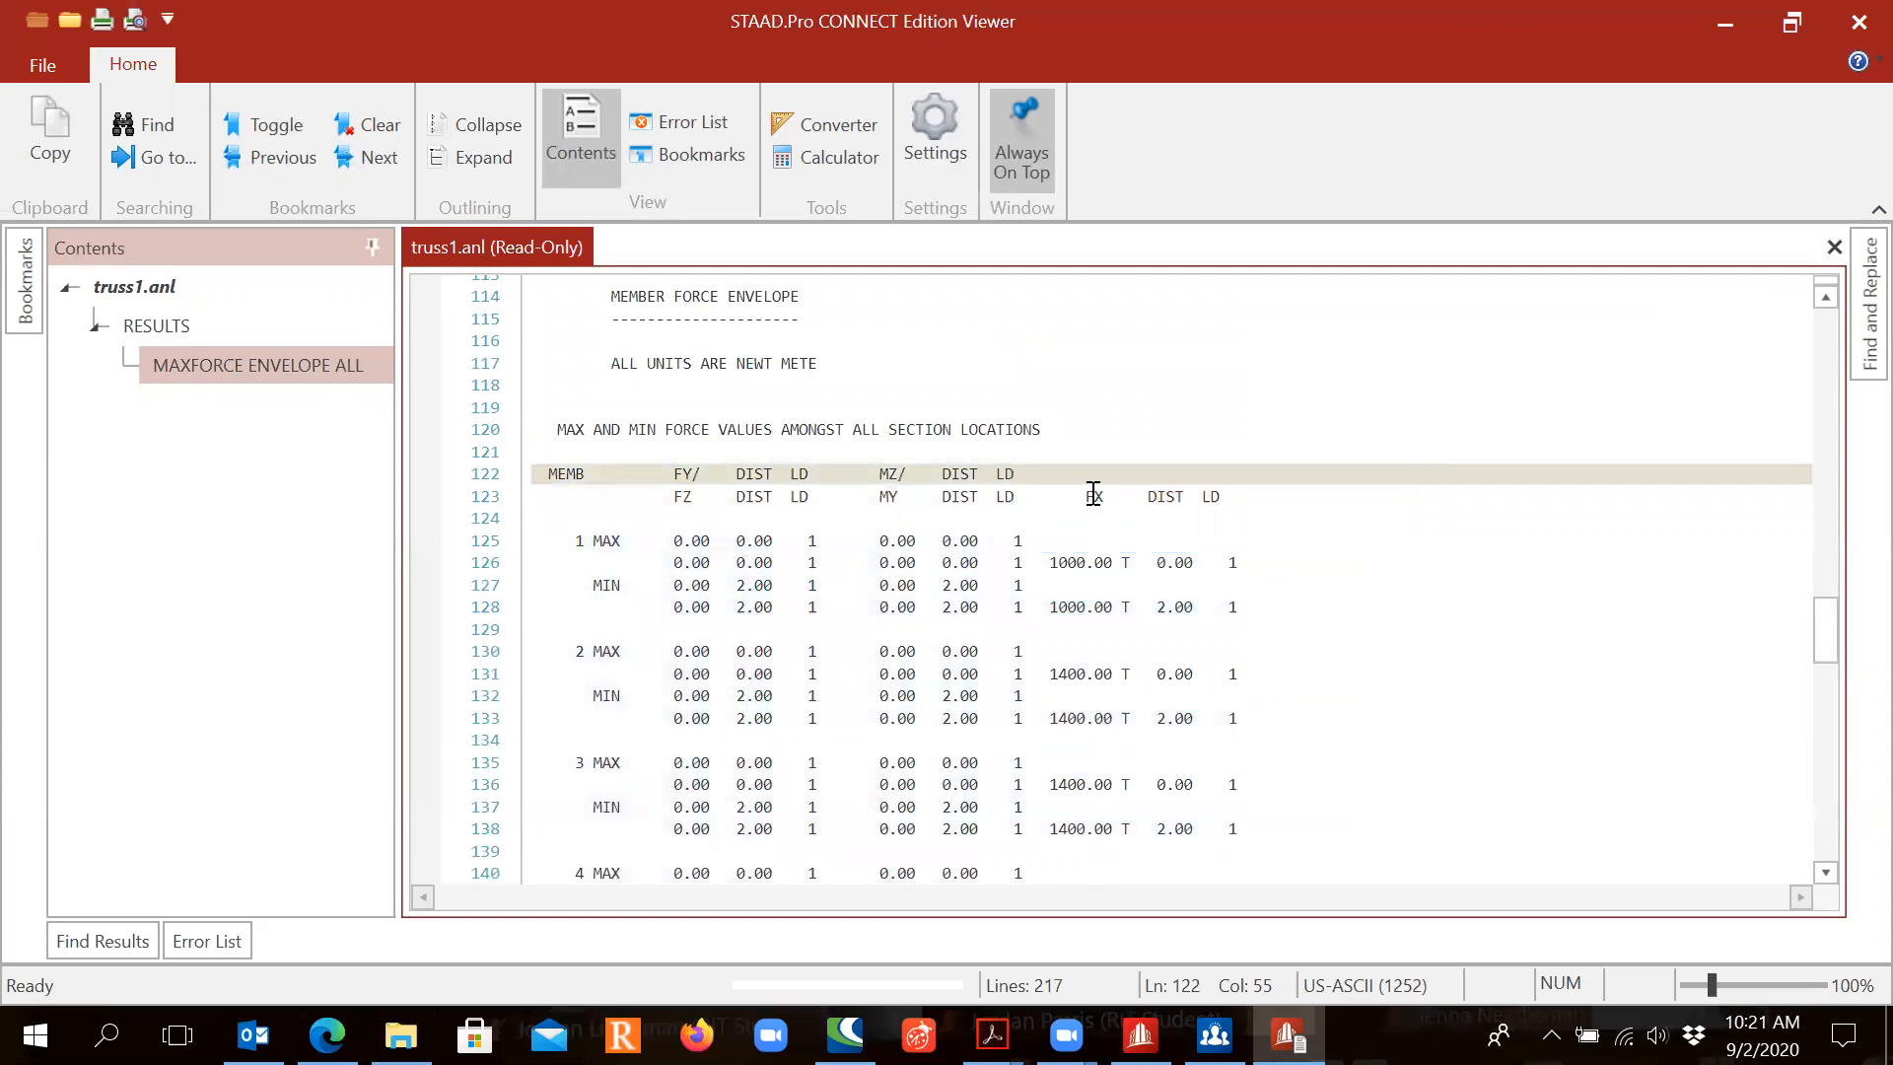
{"action": "left_click", "coordinate": [1093, 493]}
{"action": "double_click", "coordinate": [1096, 493]}
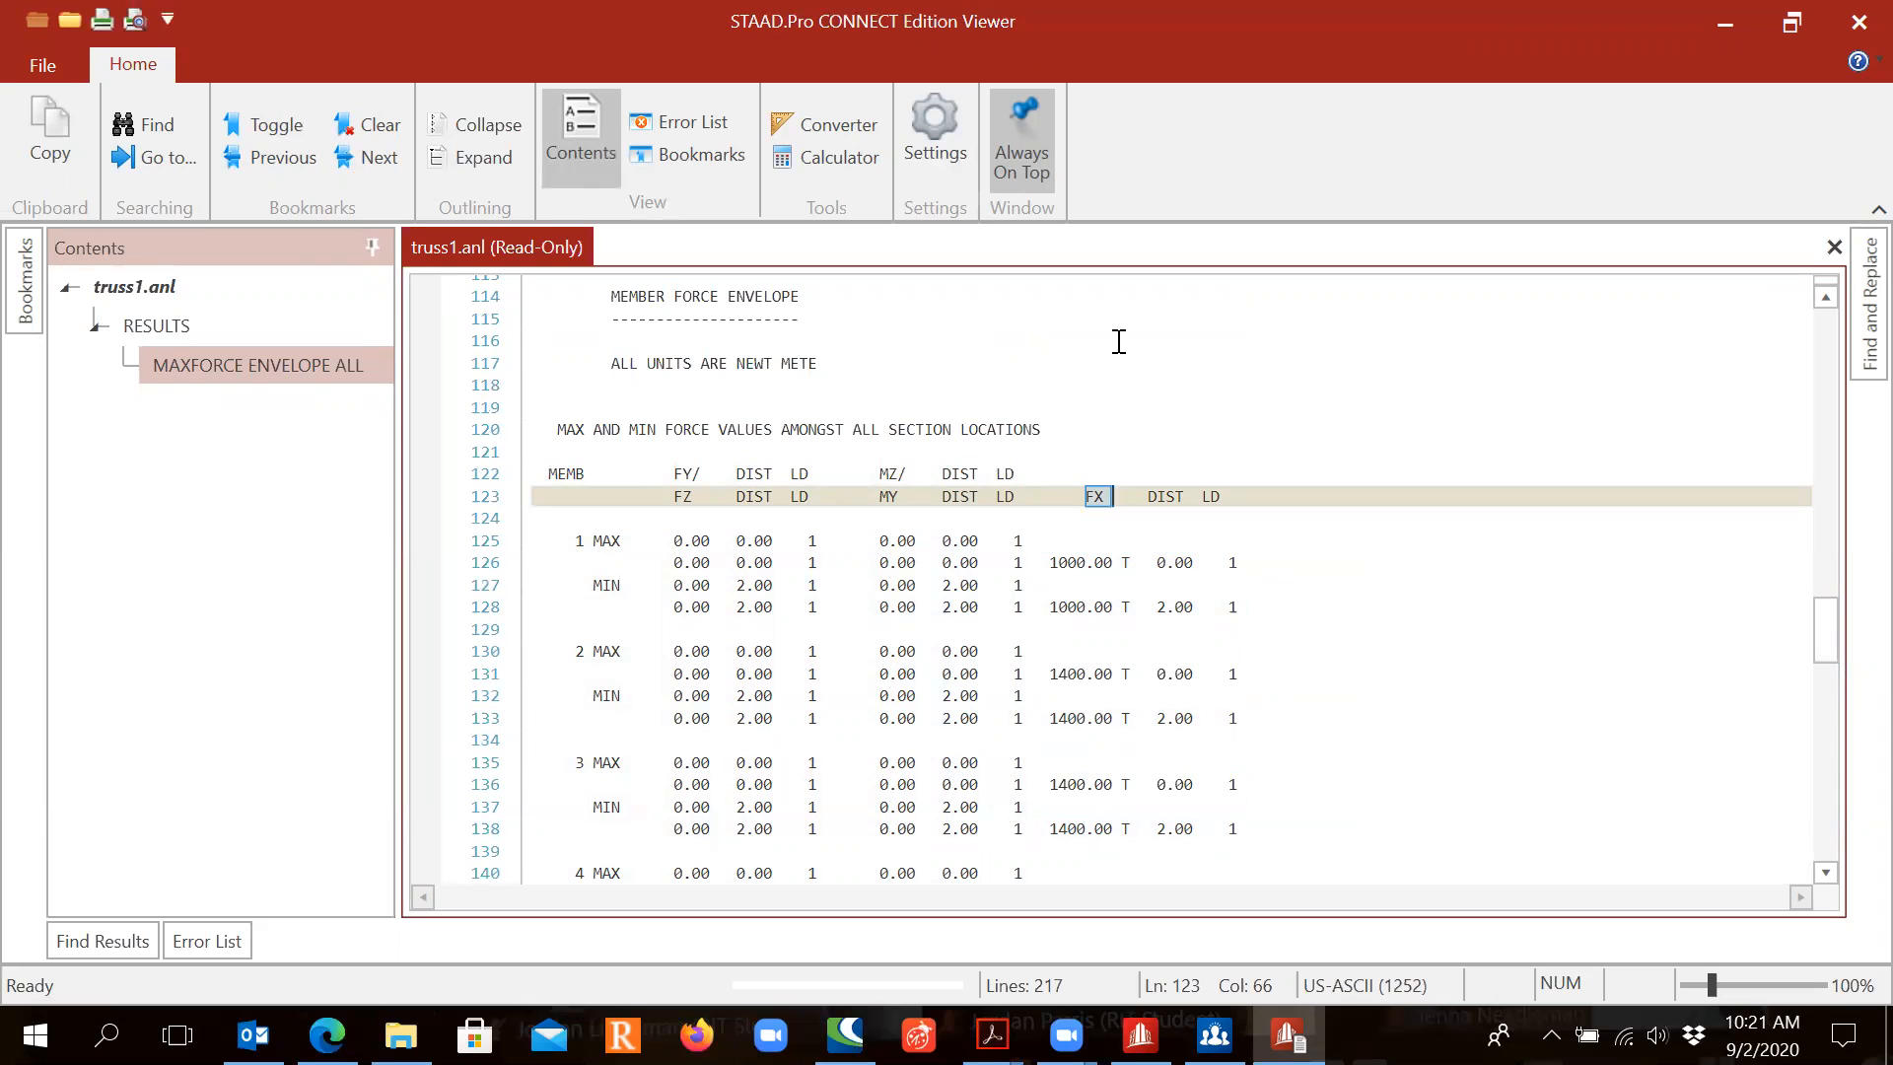
Step: Compare the axial force lines of members 1, 6 and 7 in the envelope table
{"action": "scroll", "coordinate": [1080, 513], "scroll_direction": "down", "scroll_amount": 5}
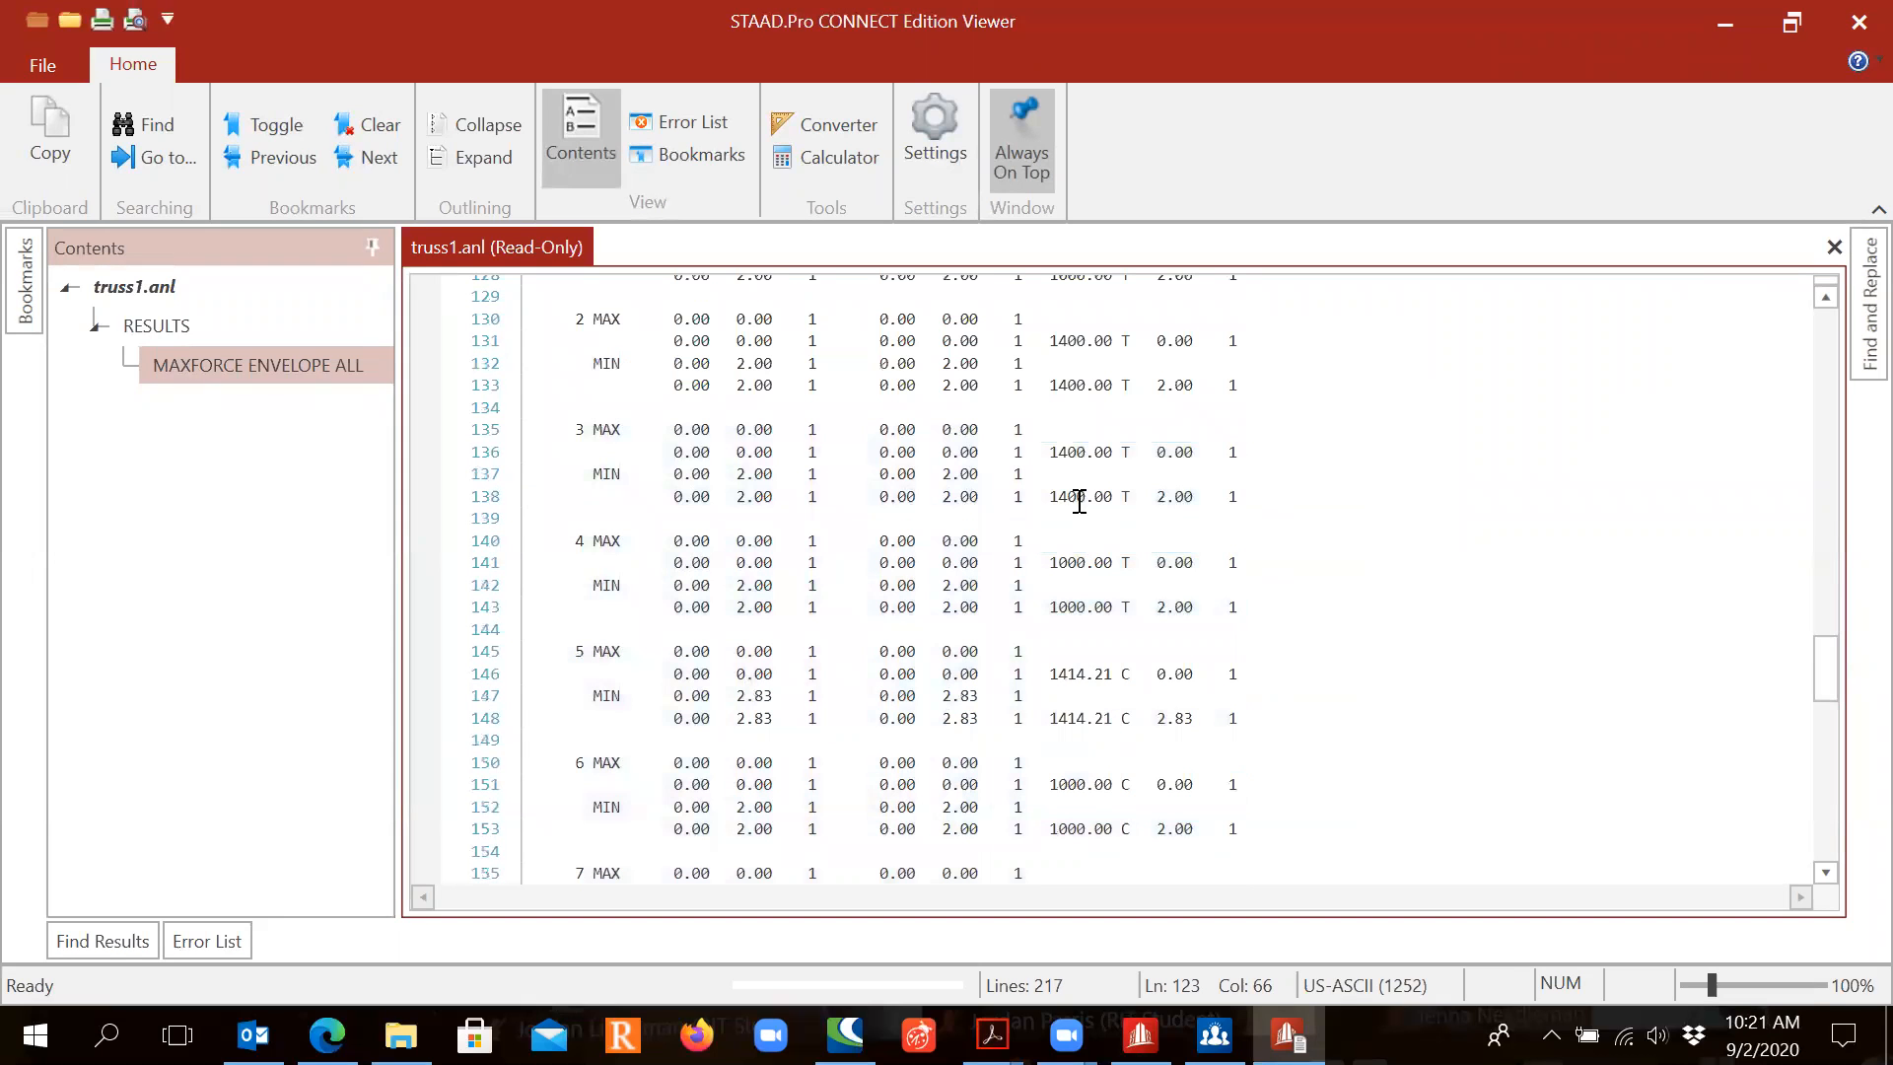
{"action": "scroll", "coordinate": [1054, 325], "scroll_direction": "up", "scroll_amount": 5}
{"action": "left_click_drag", "start_coordinate": [1052, 564], "coordinate": [1098, 563]}
{"action": "left_click", "coordinate": [1115, 562]}
{"action": "left_click", "coordinate": [1122, 563]}
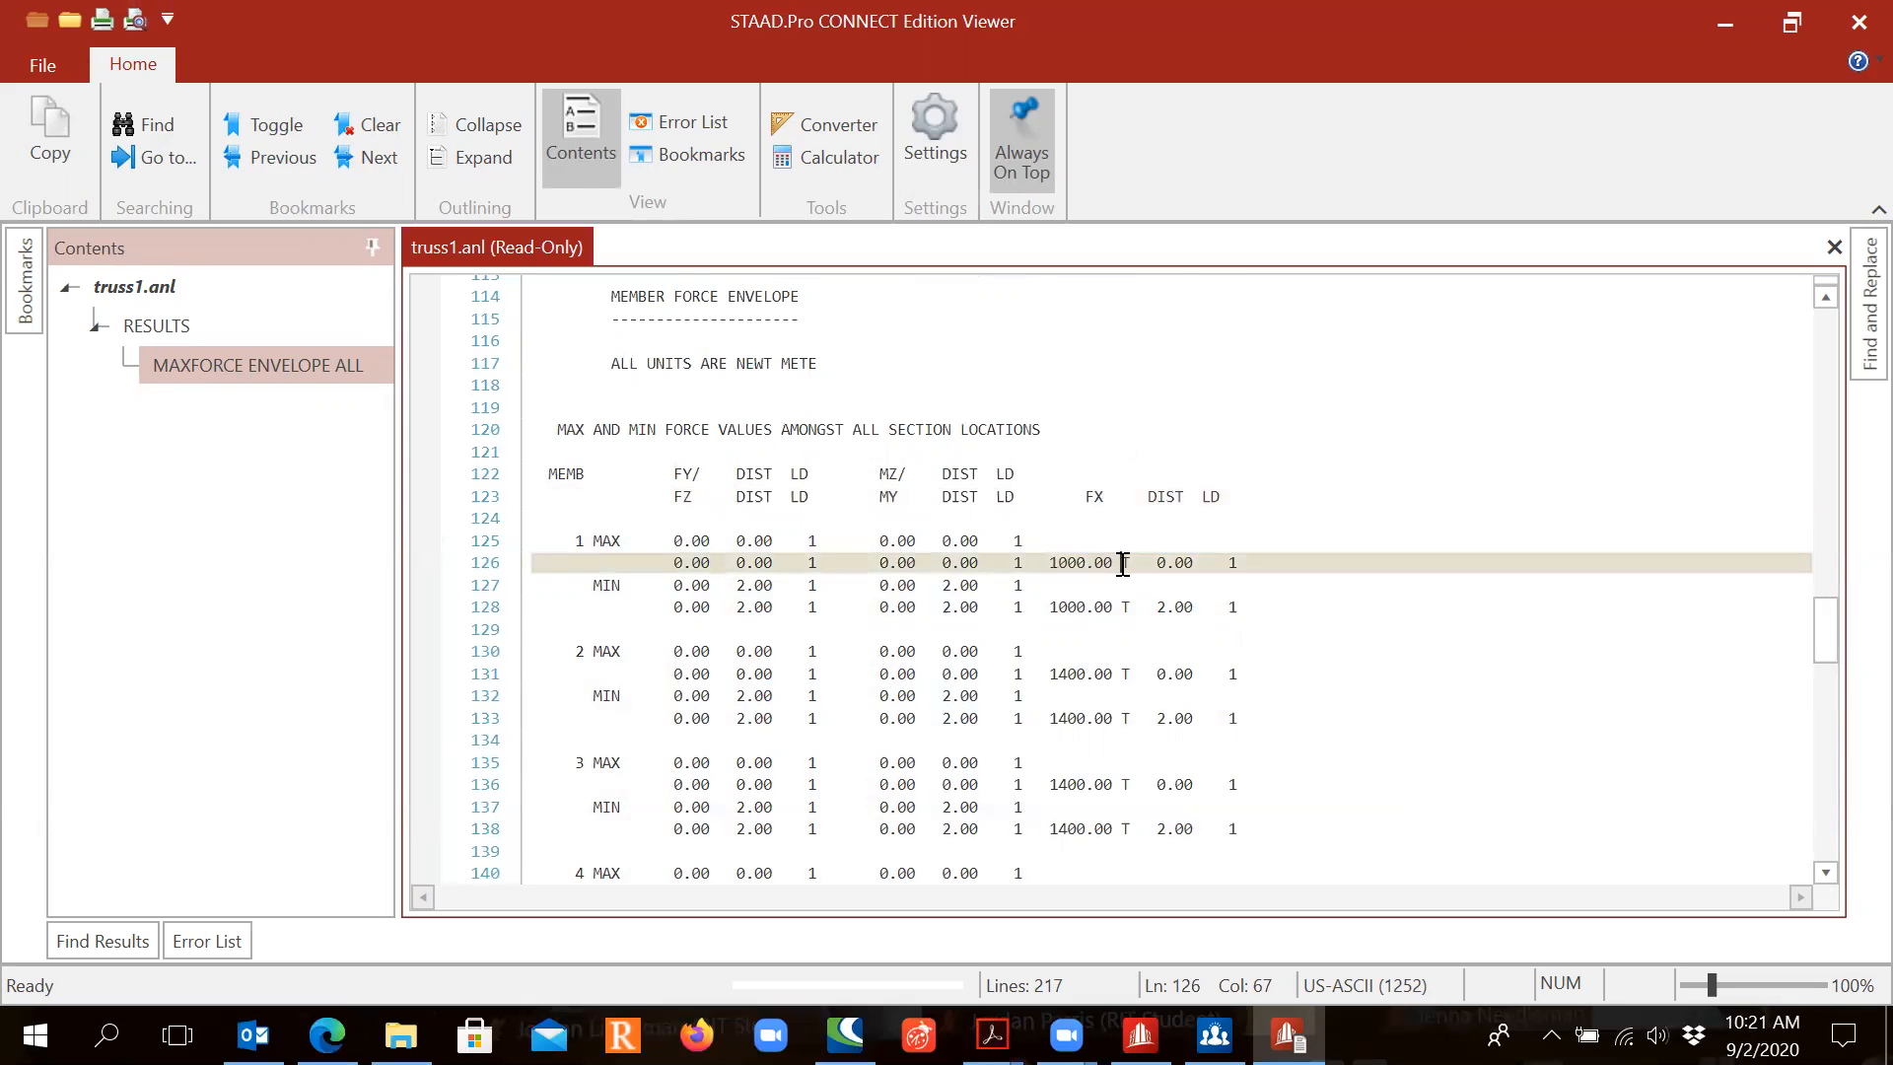
{"action": "scroll", "coordinate": [1120, 611], "scroll_direction": "down", "scroll_amount": 10}
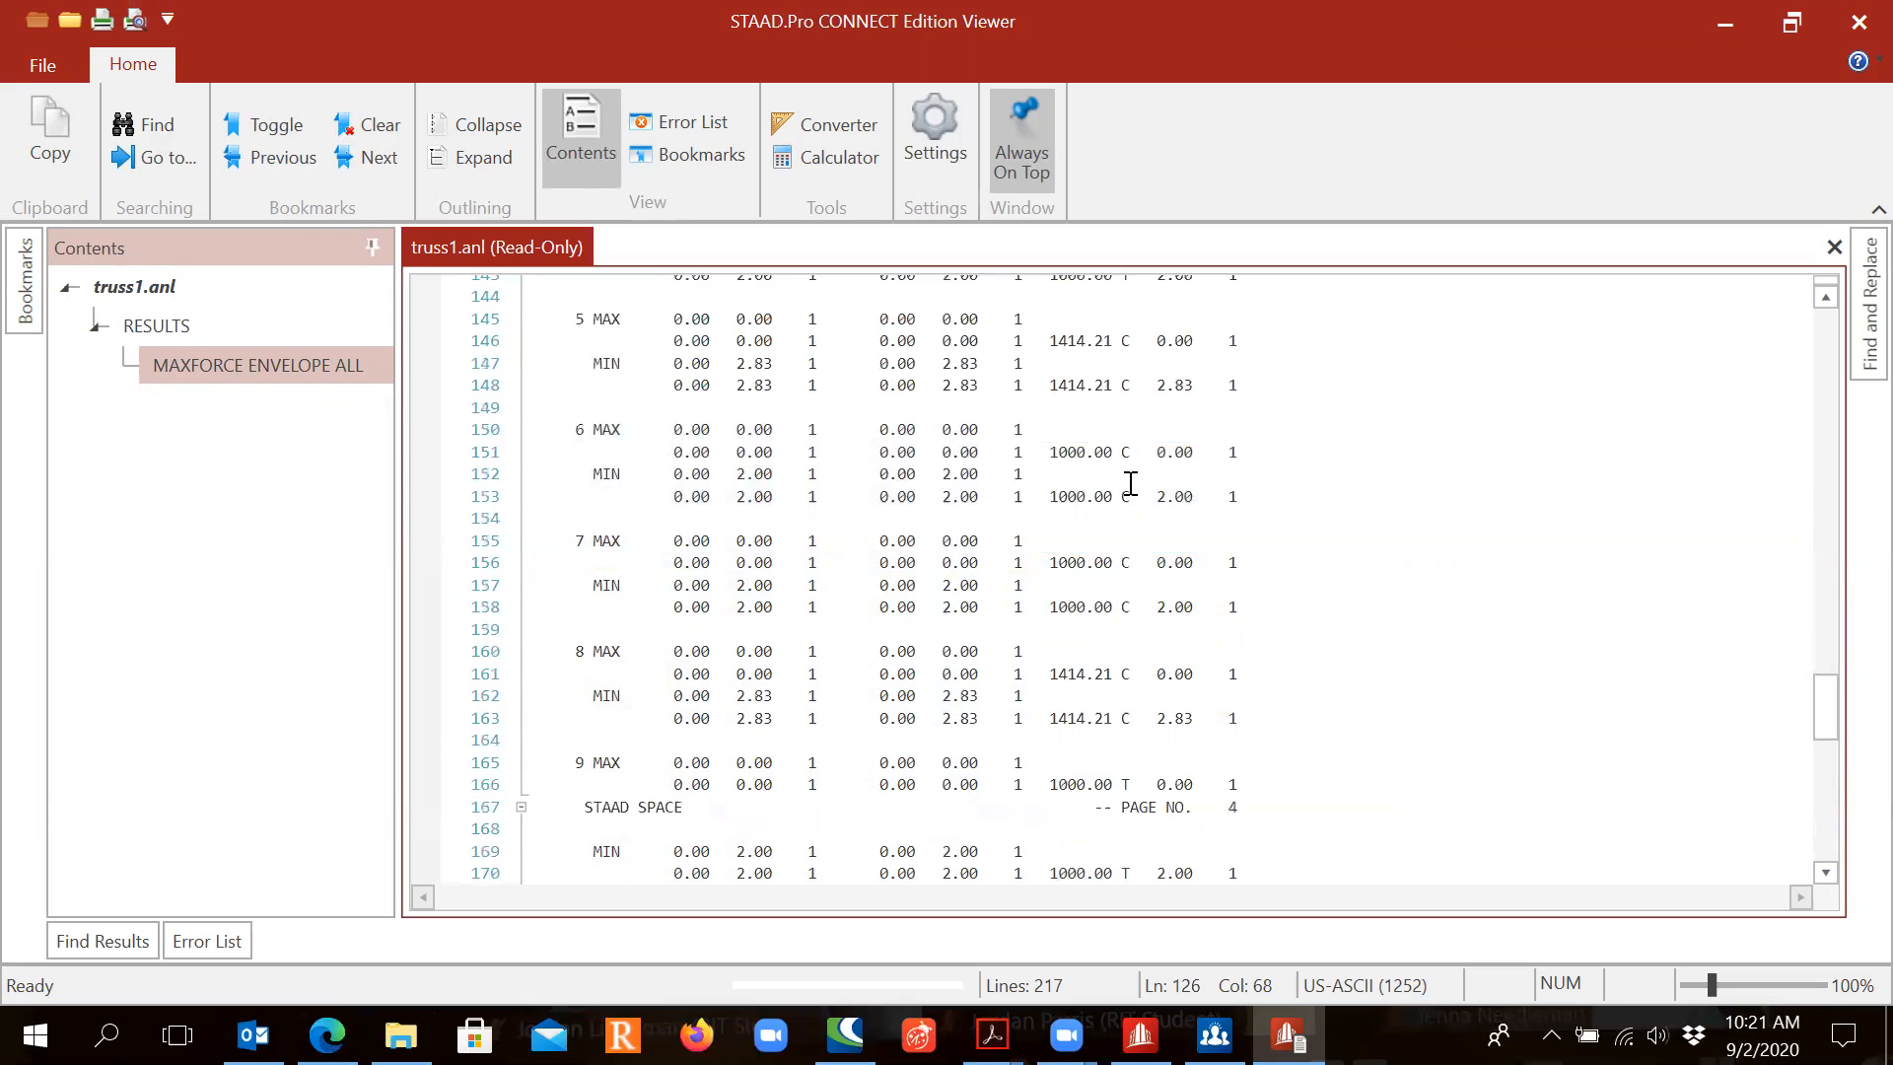
{"action": "left_click", "coordinate": [1128, 452]}
{"action": "scroll", "coordinate": [1142, 434], "scroll_direction": "up", "scroll_amount": 5}
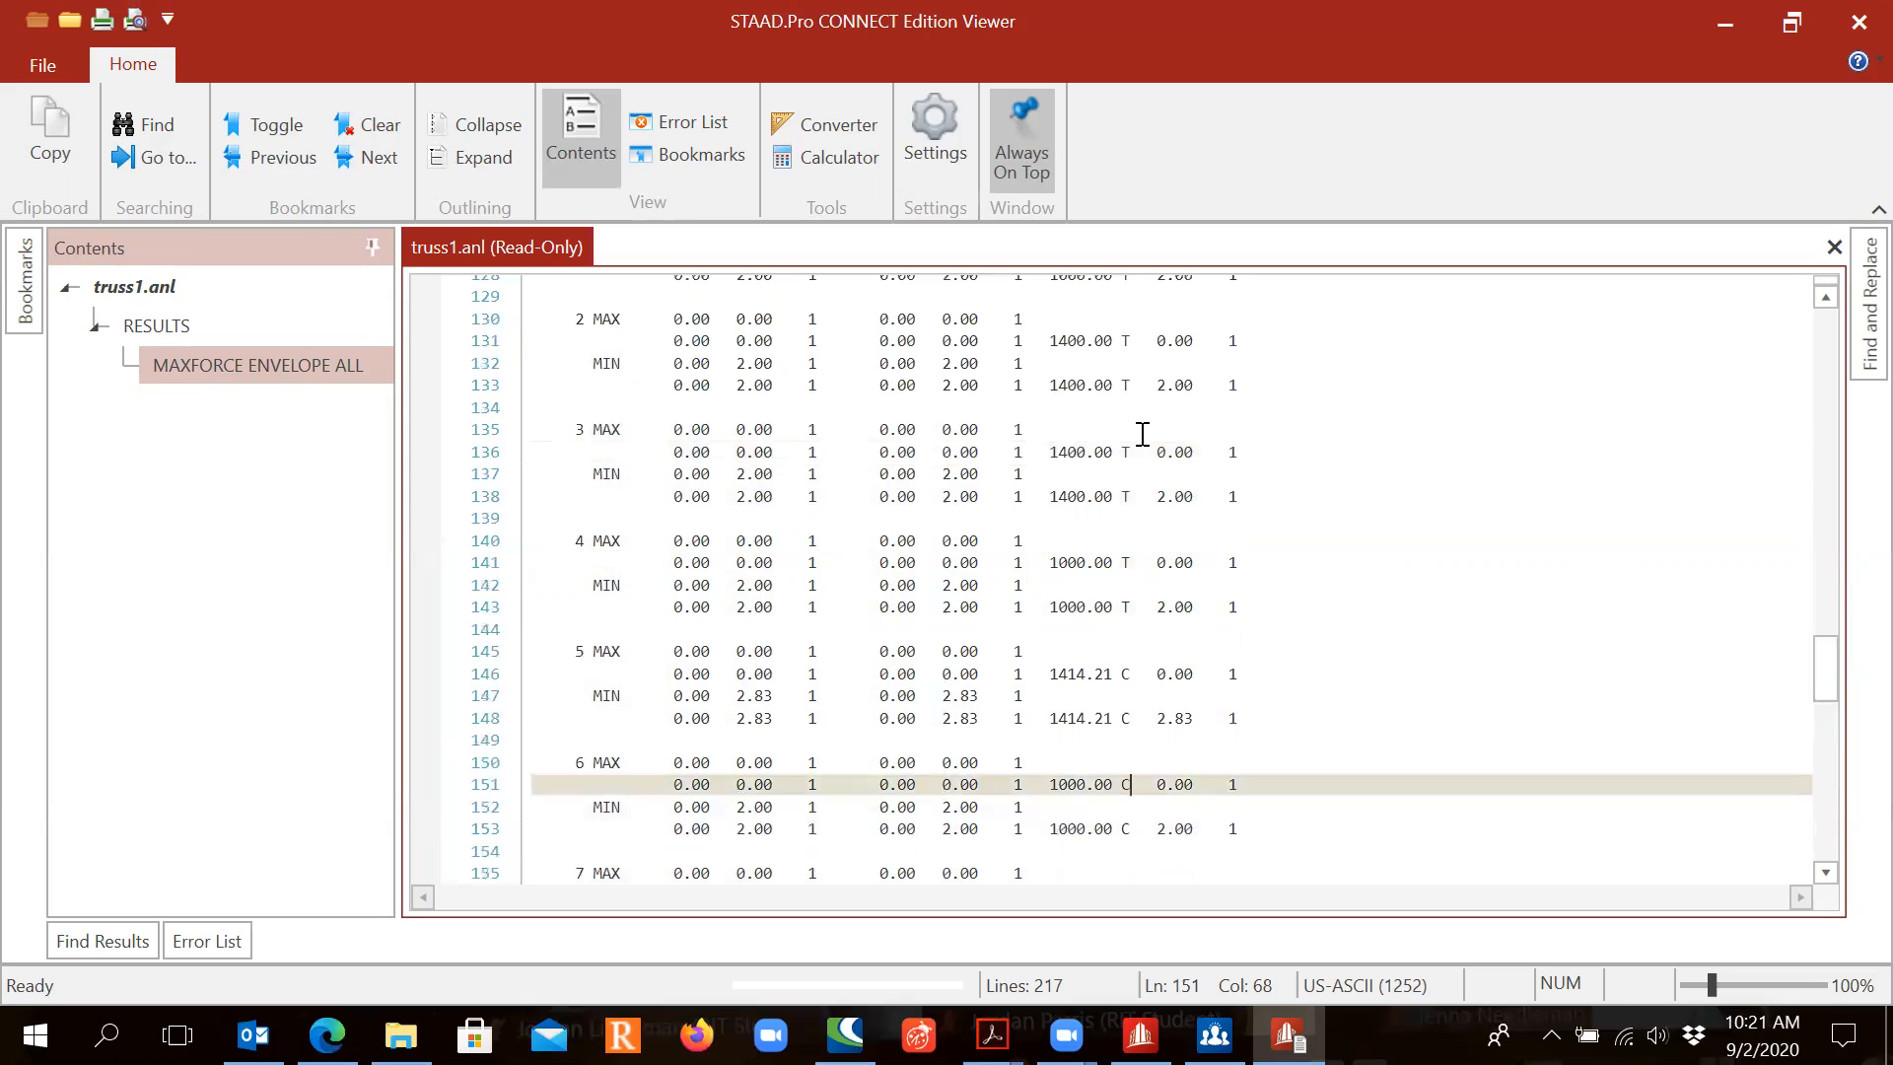
{"action": "scroll", "coordinate": [1142, 434], "scroll_direction": "up", "scroll_amount": 5}
{"action": "left_click", "coordinate": [1124, 562]}
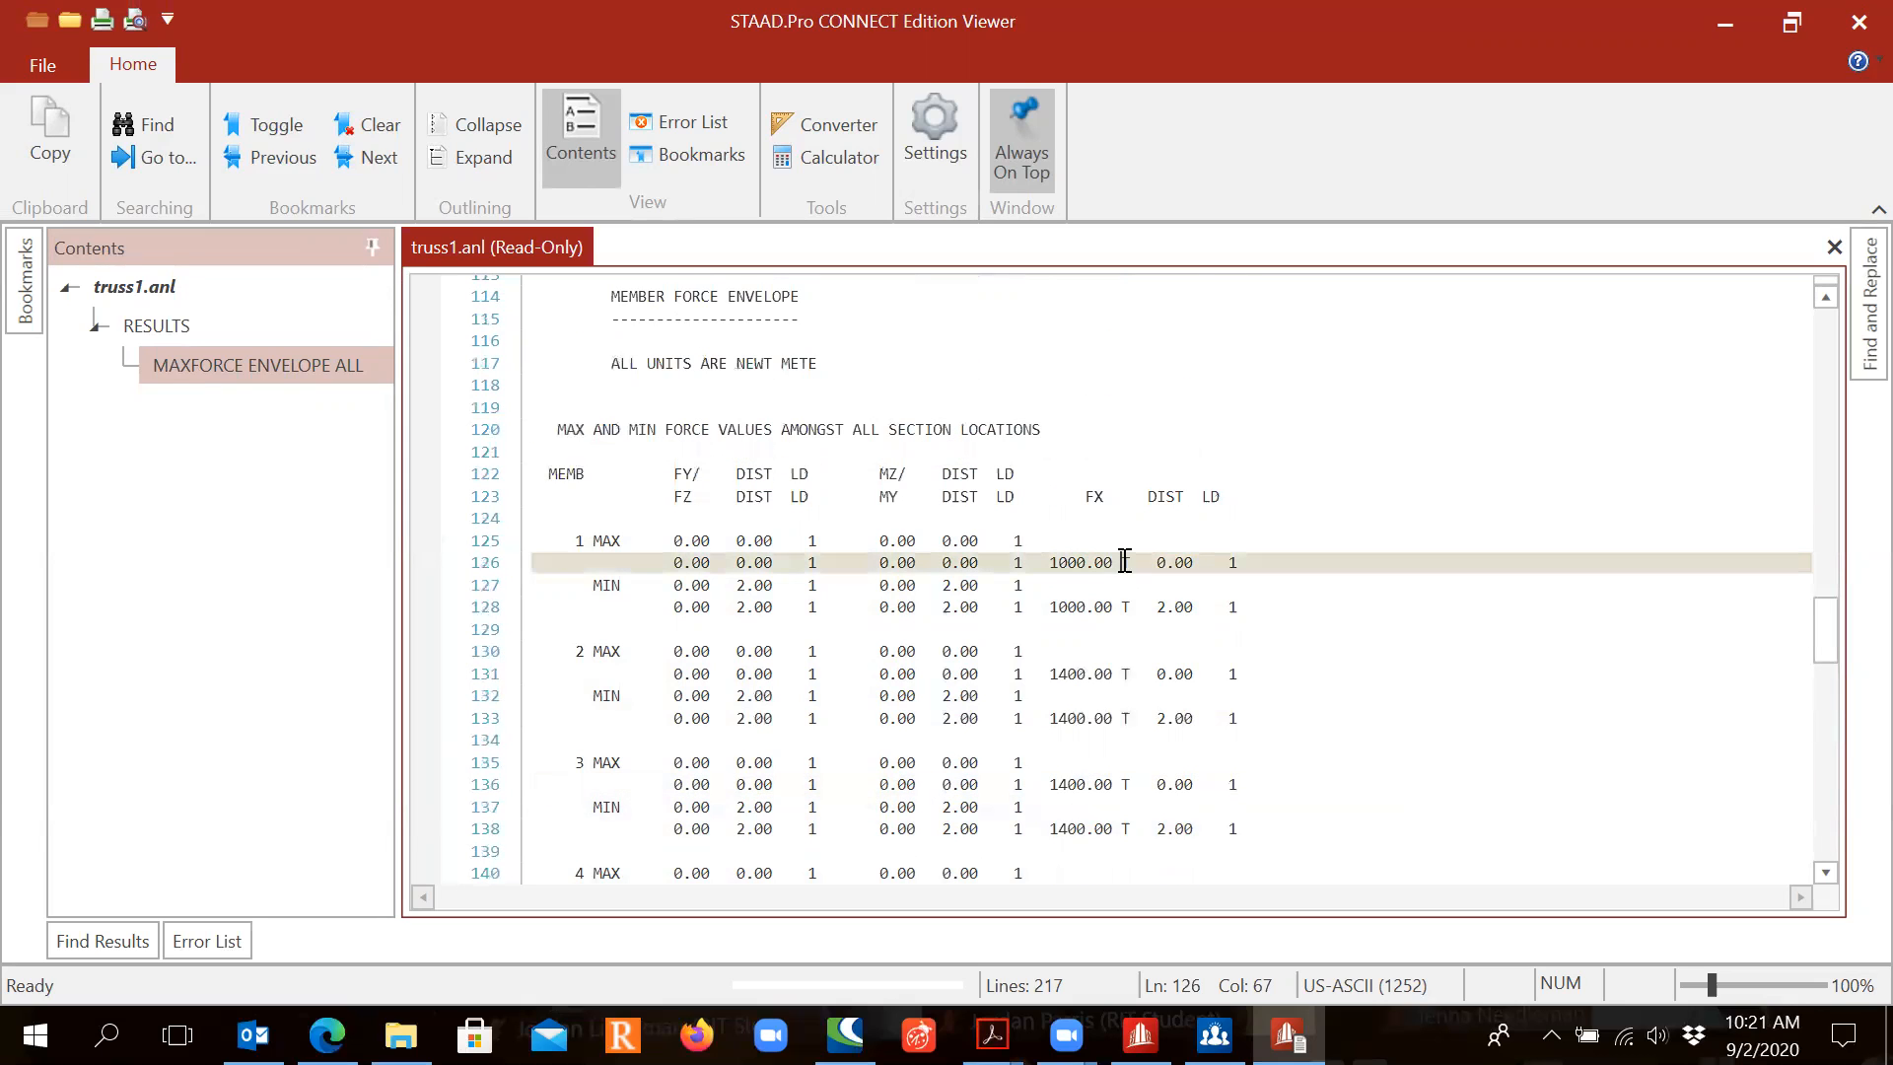
{"action": "scroll", "coordinate": [1126, 570], "scroll_direction": "down", "scroll_amount": 10}
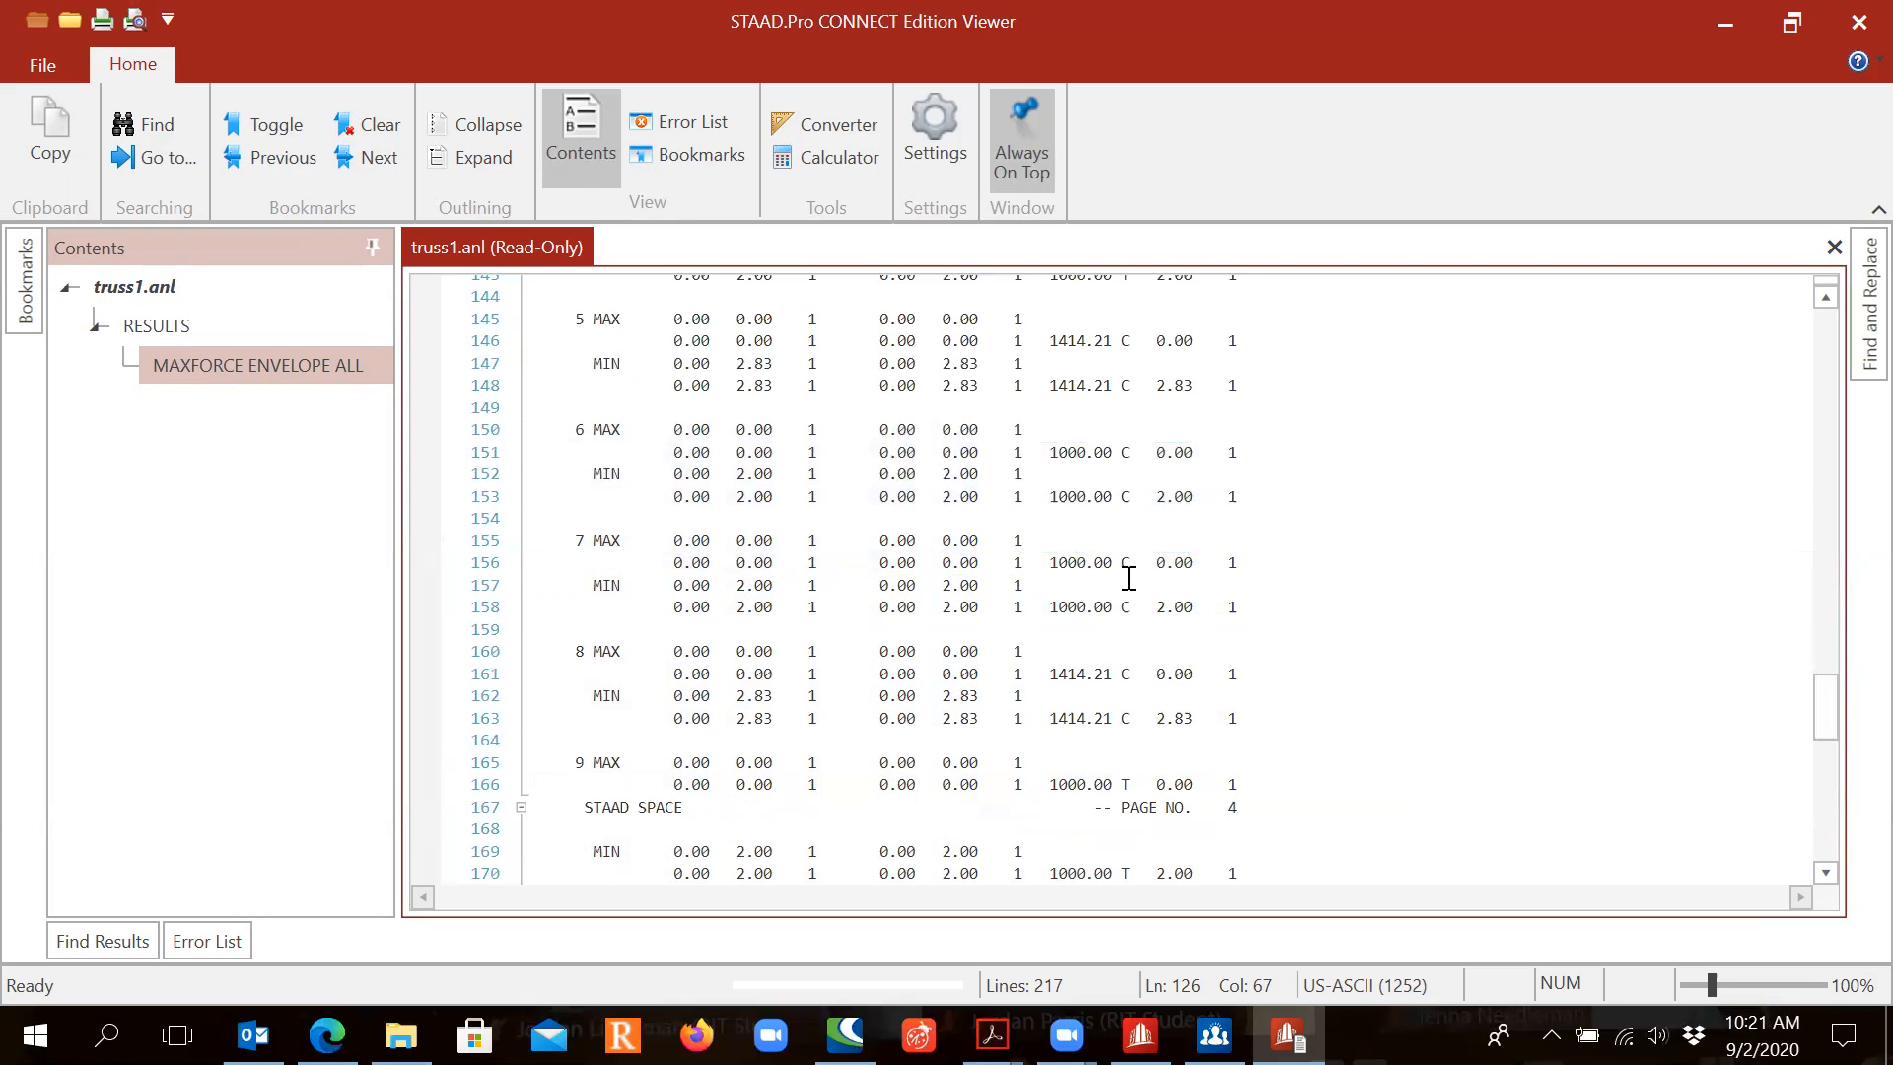
{"action": "left_click", "coordinate": [1122, 563]}
{"action": "scroll", "coordinate": [868, 547], "scroll_direction": "up", "scroll_amount": 5}
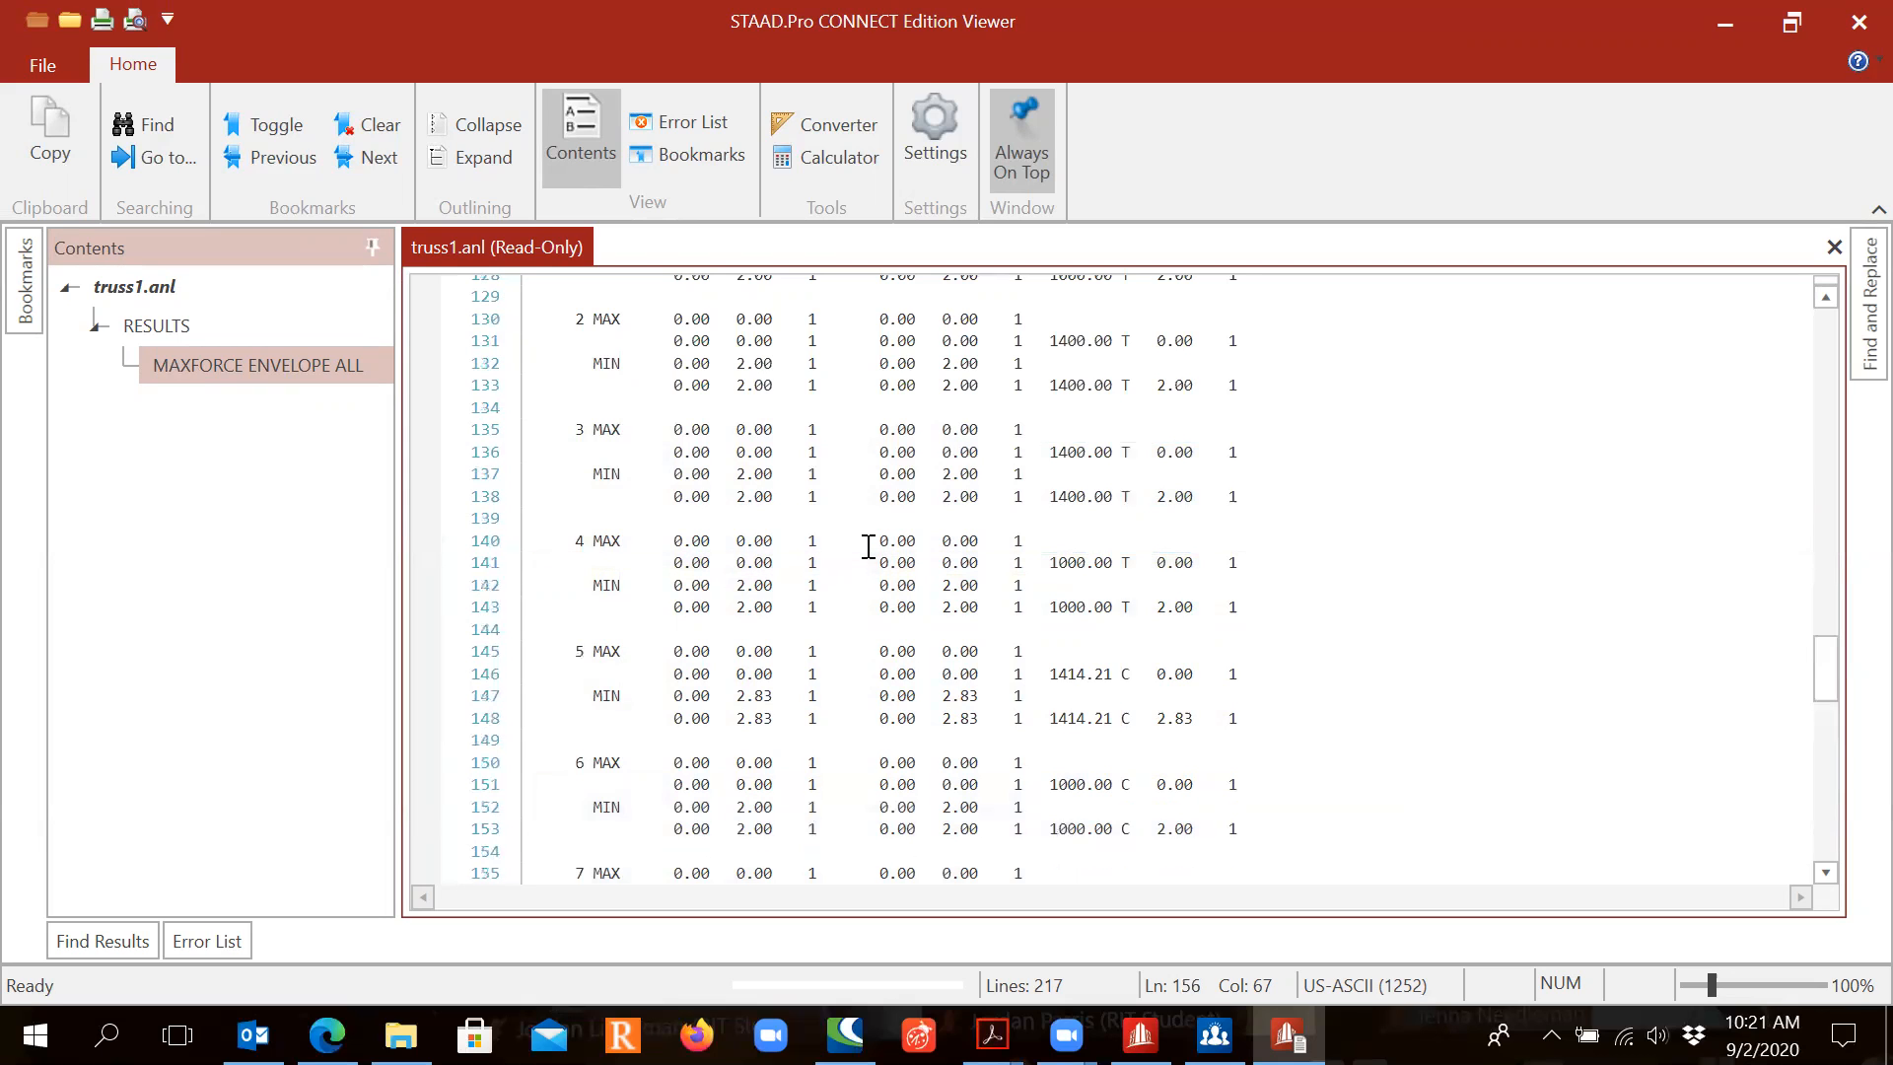
{"action": "scroll", "coordinate": [867, 545], "scroll_direction": "up", "scroll_amount": 5}
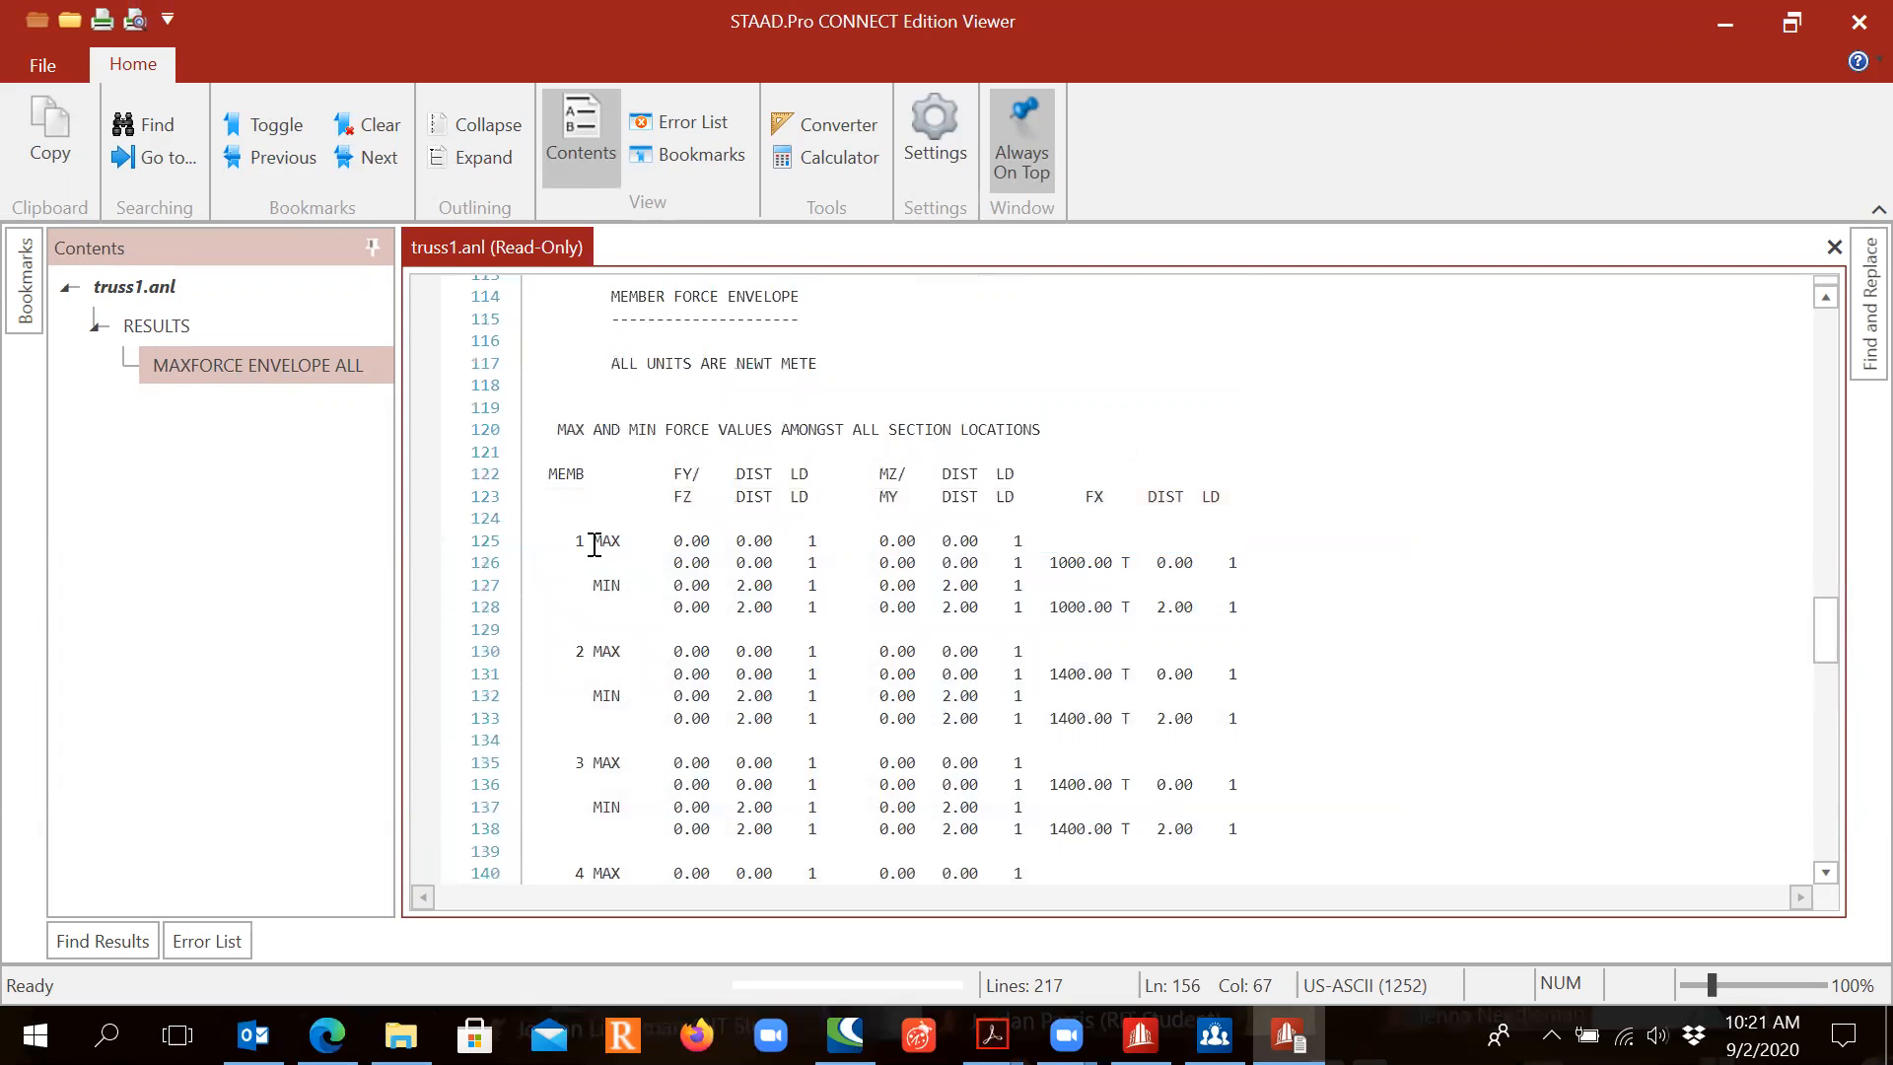
Step: Select member 1's 1000.00 axial force value and minimise the viewer
{"action": "left_click", "coordinate": [572, 542]}
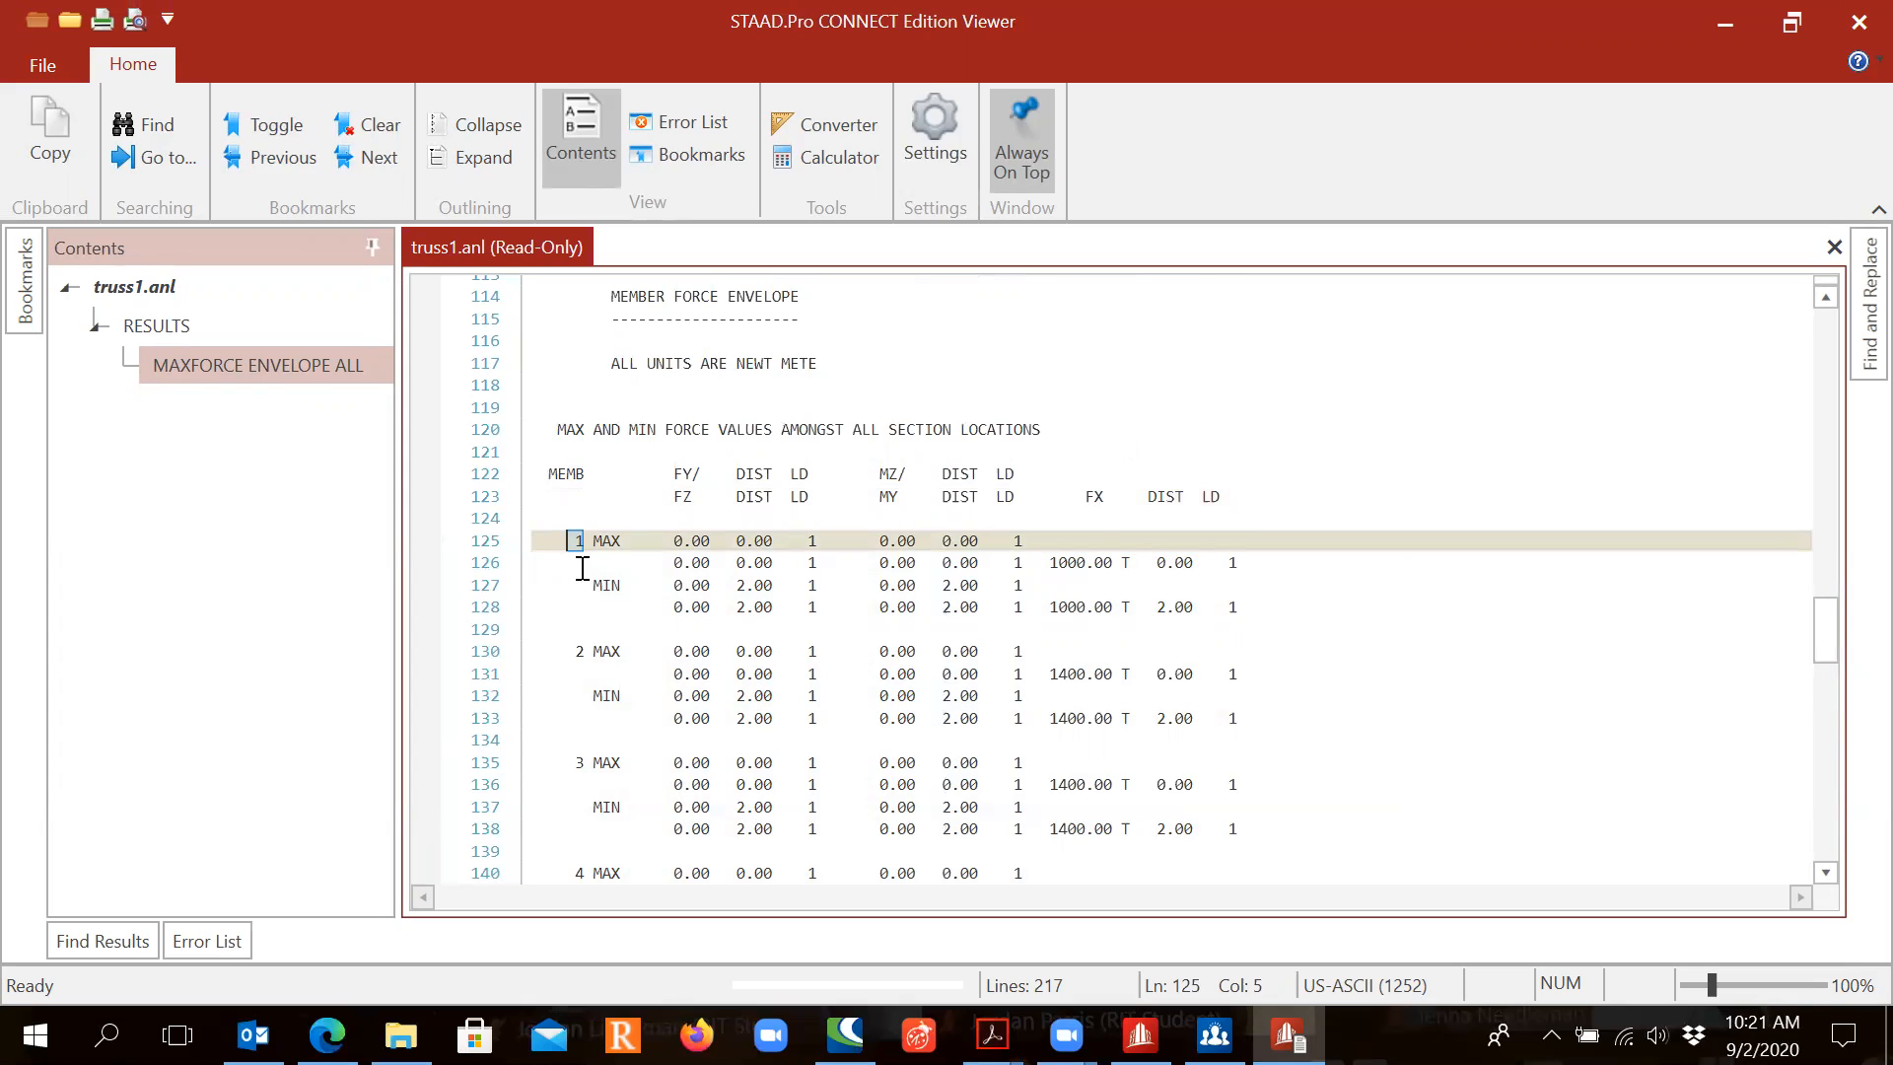
{"action": "left_click", "coordinate": [1125, 558]}
{"action": "double_click", "coordinate": [1125, 558]}
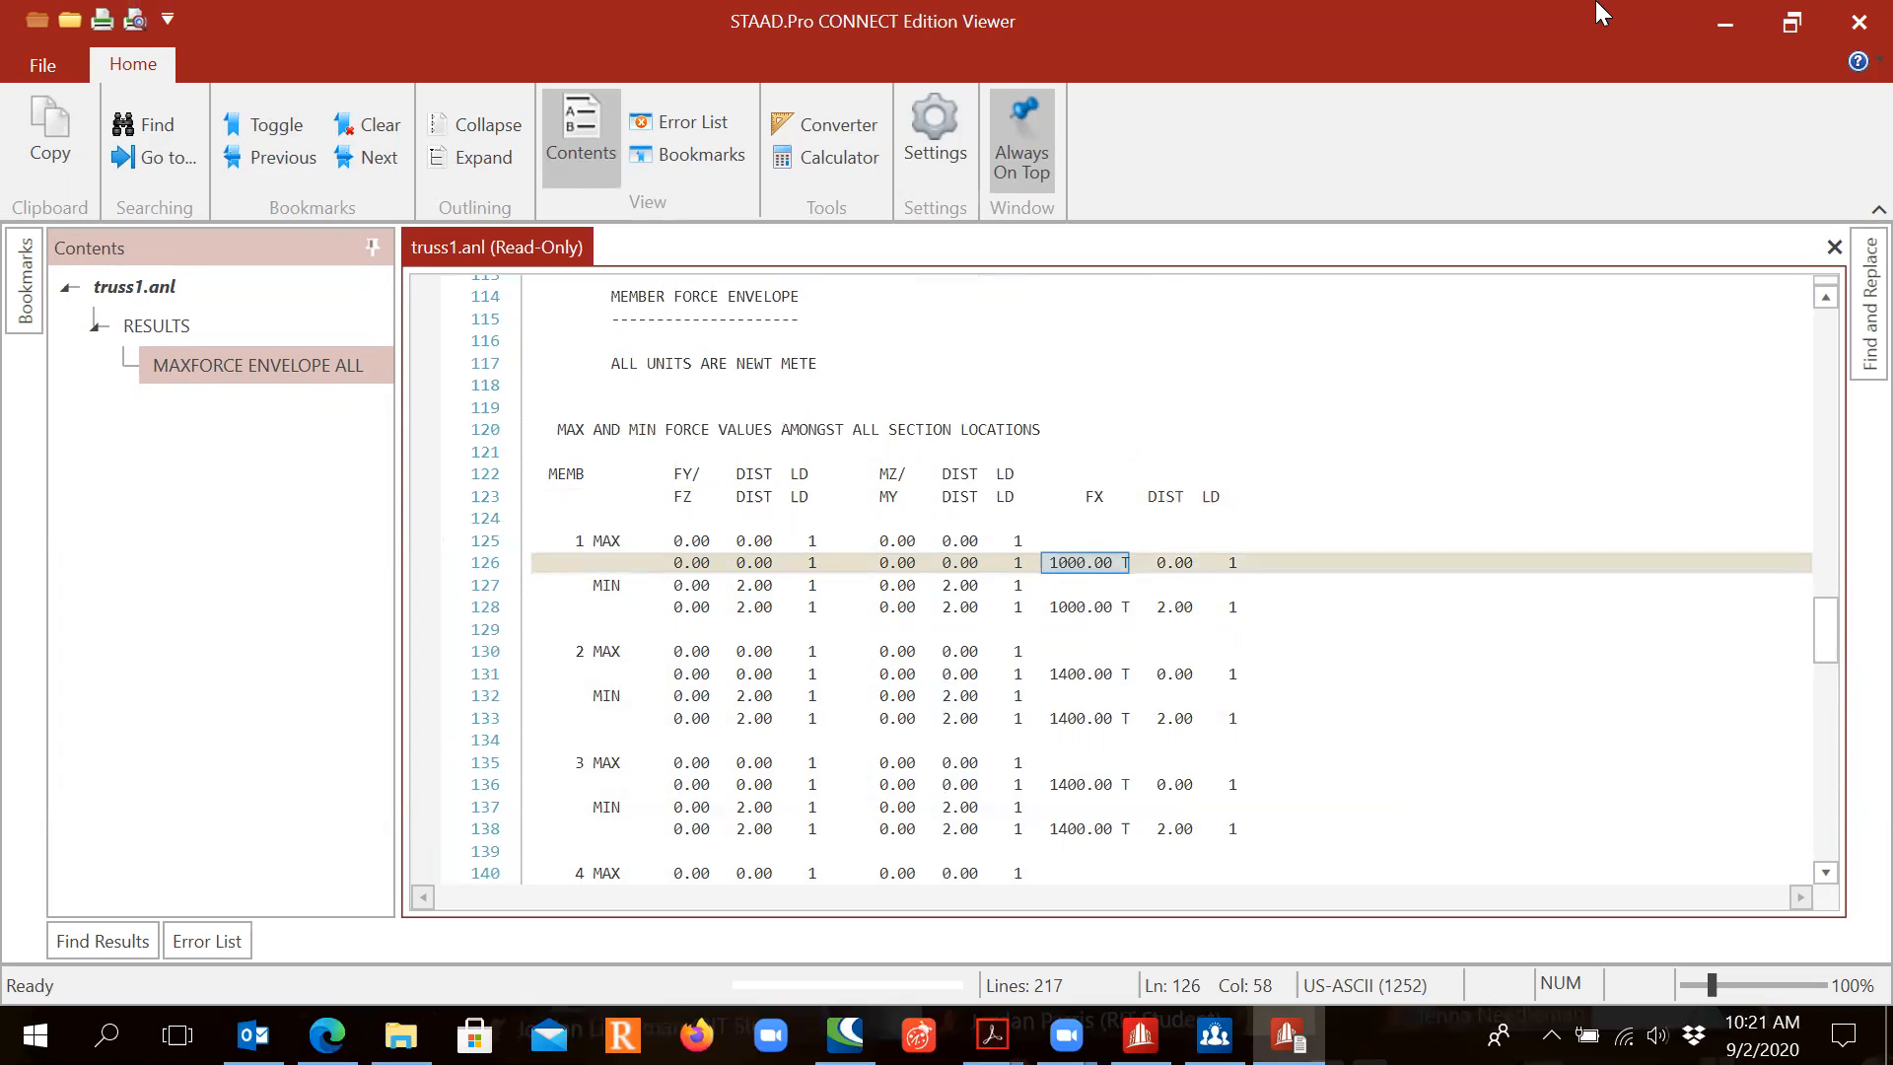
{"action": "left_click", "coordinate": [1728, 28]}
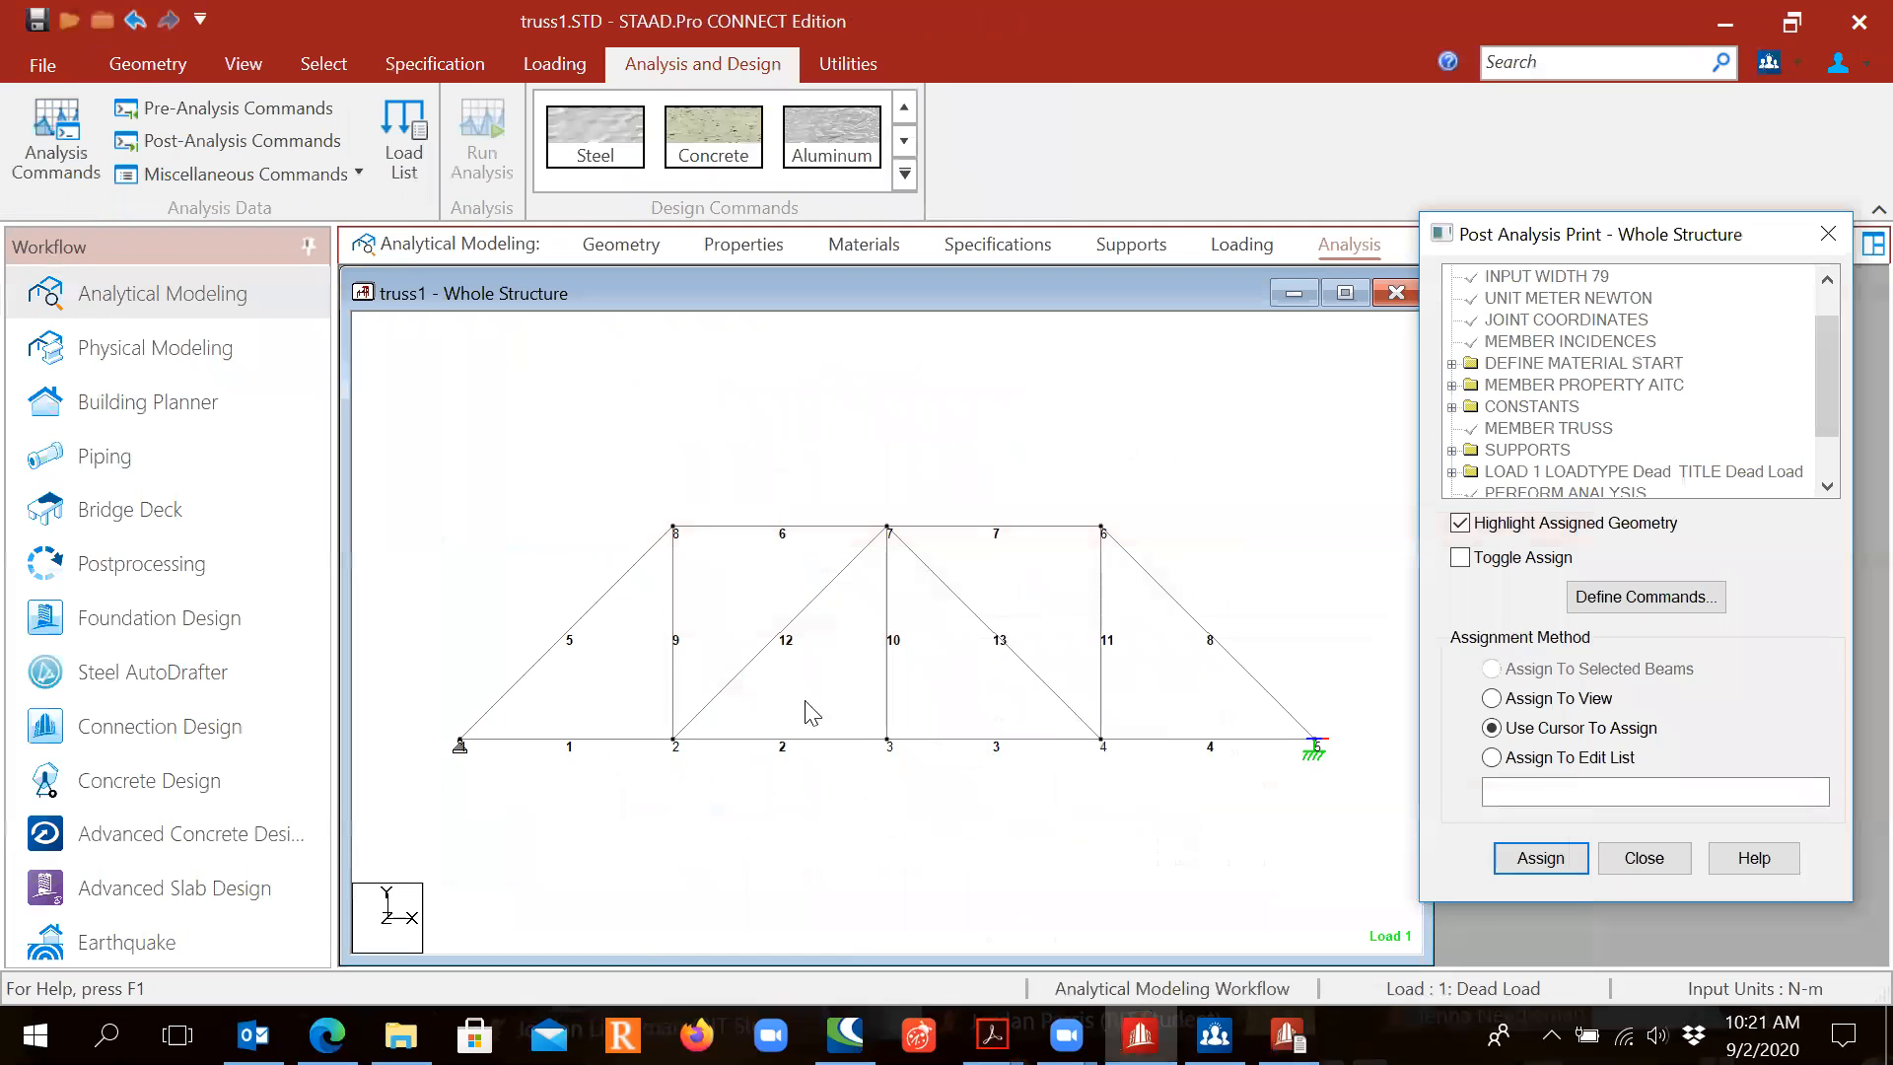
Step: Select members 1 and 5 on the truss and mark member 5's 1414.21 C force in the viewer
{"action": "left_click", "coordinate": [619, 741]}
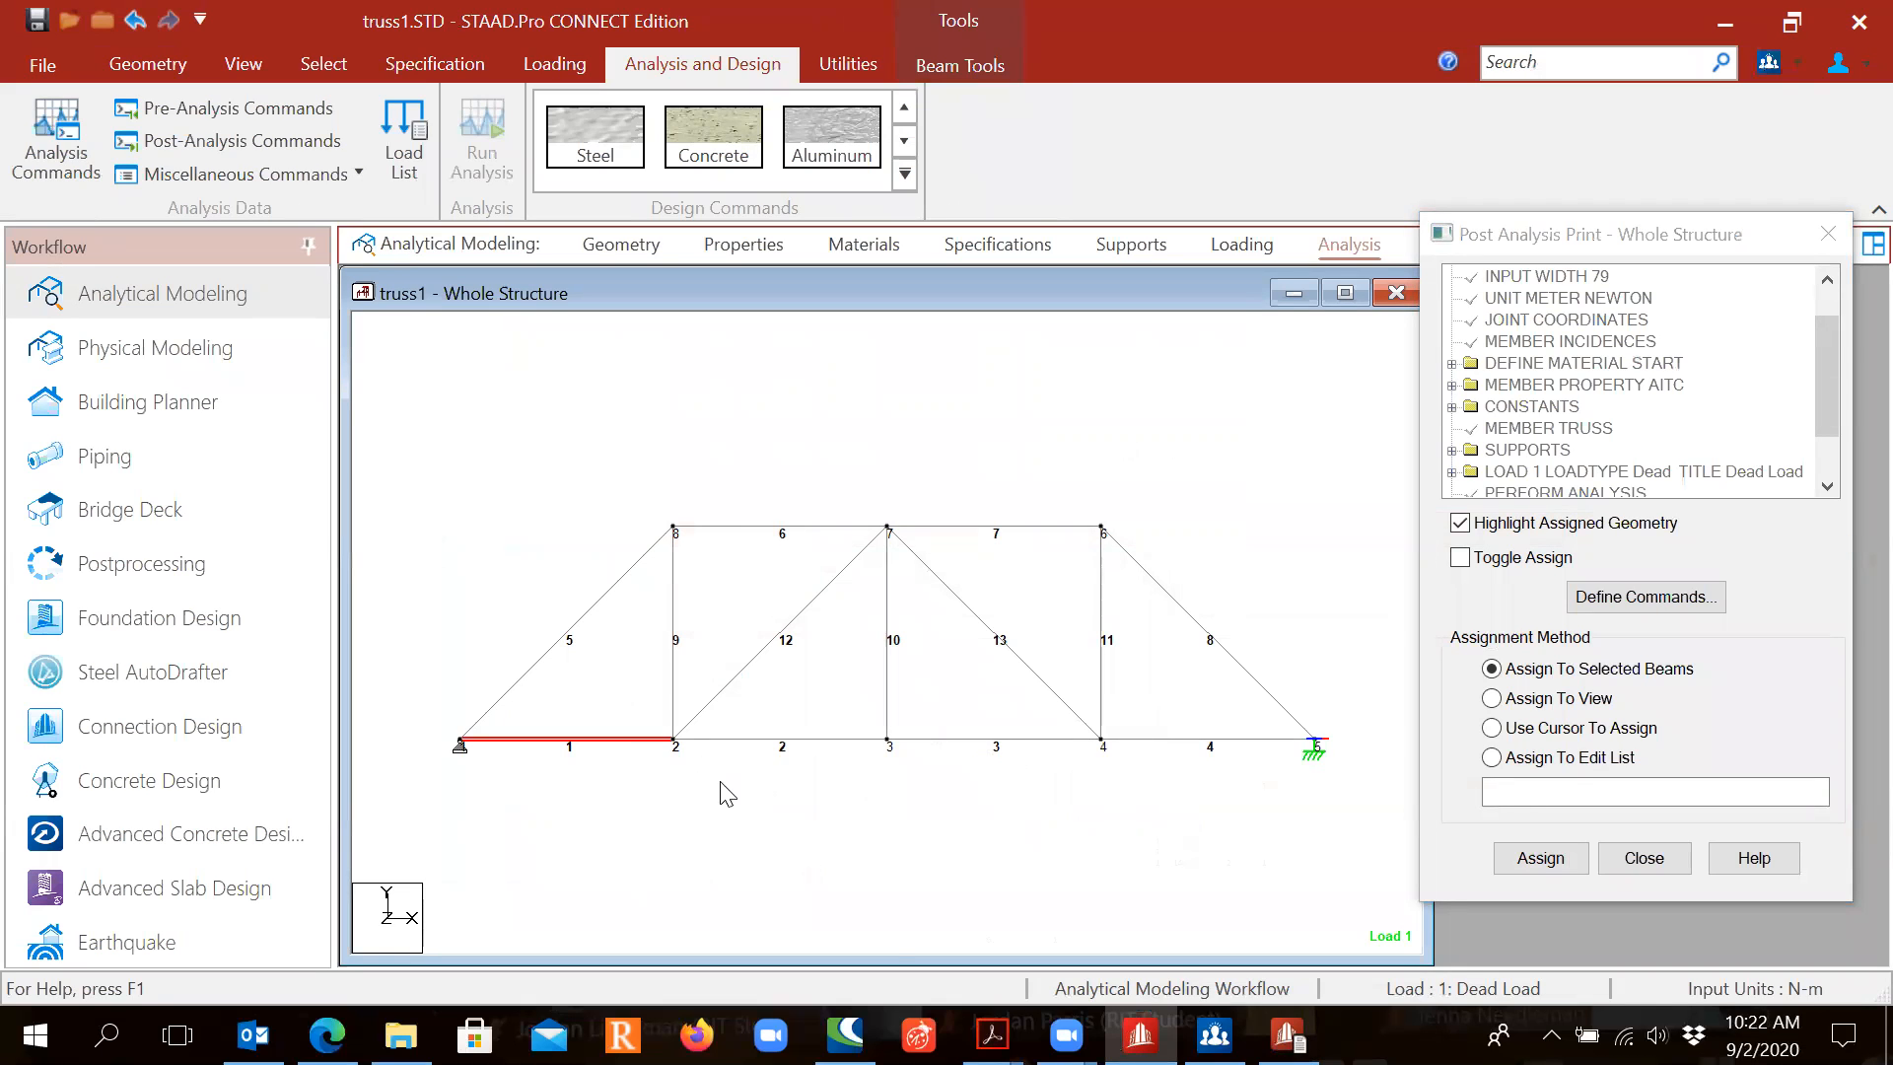
{"action": "left_click", "coordinate": [1287, 1036]}
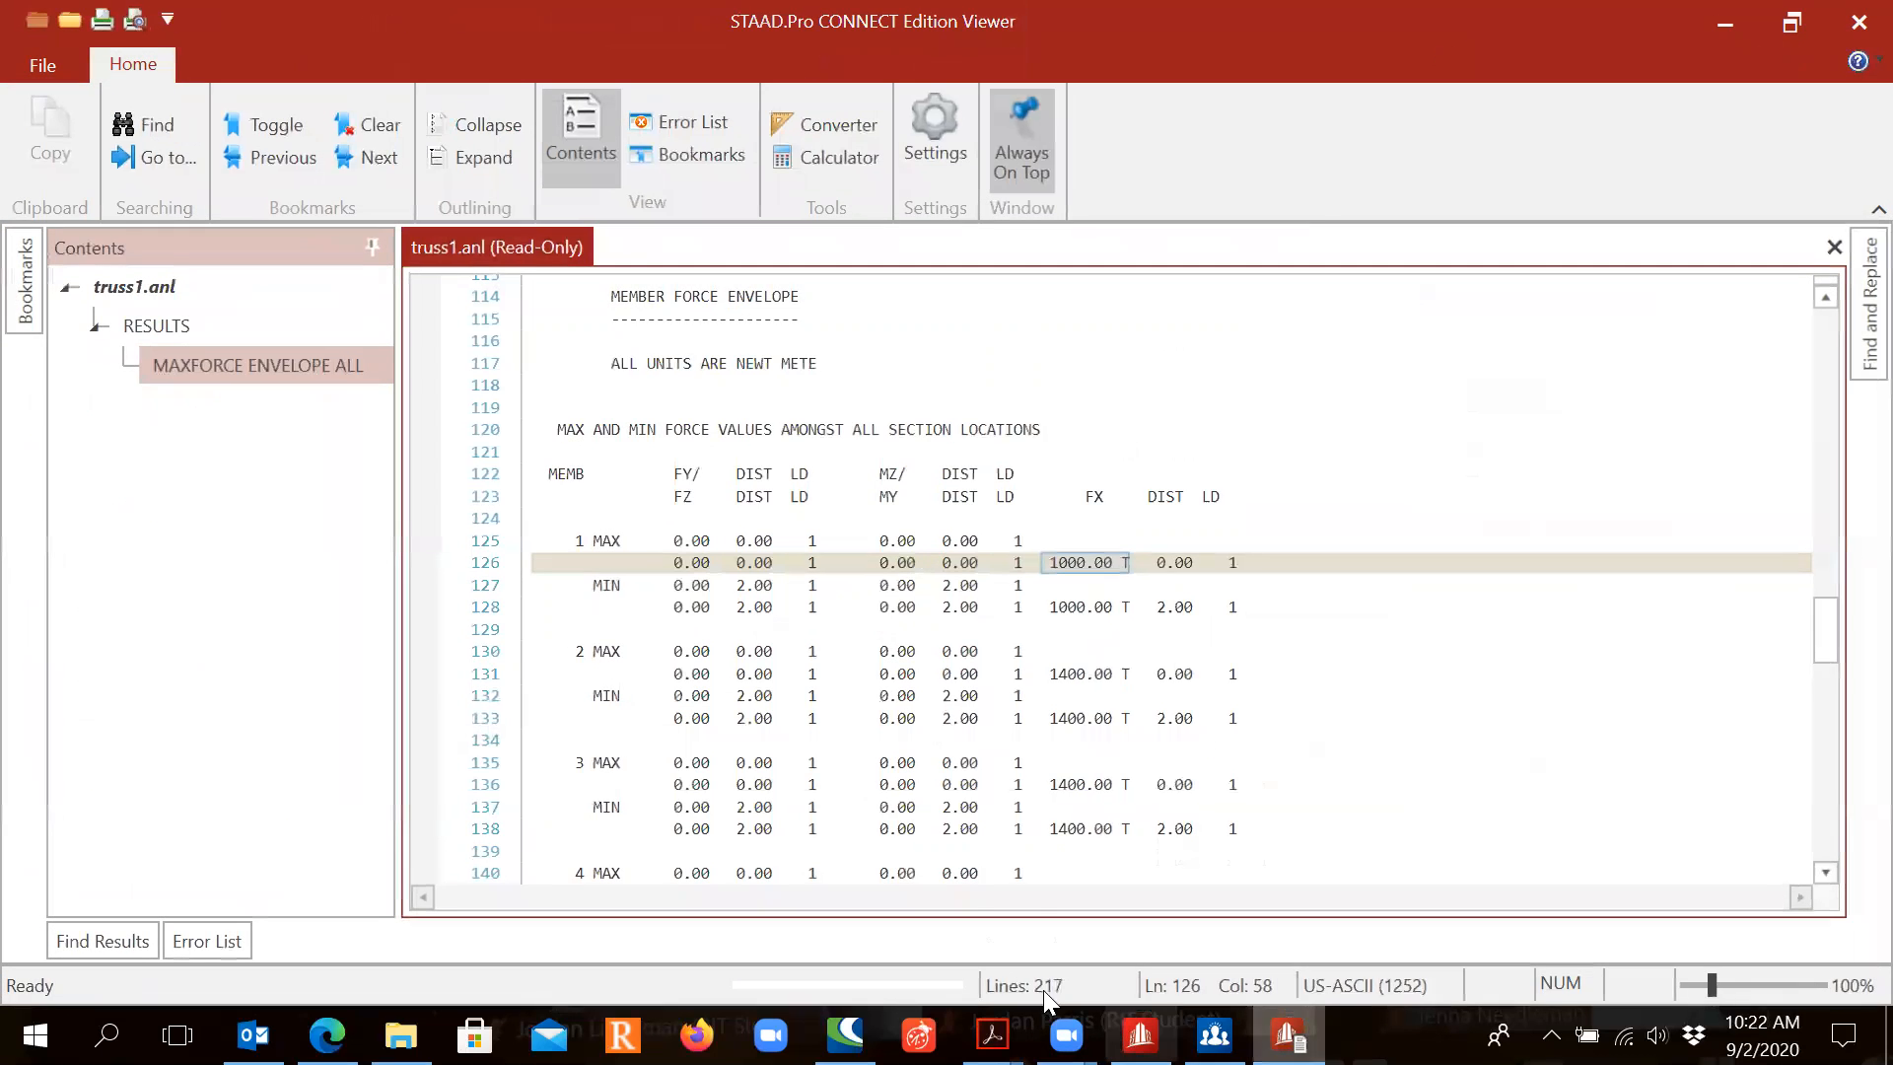
{"action": "scroll", "coordinate": [954, 677], "scroll_direction": "down", "scroll_amount": 5}
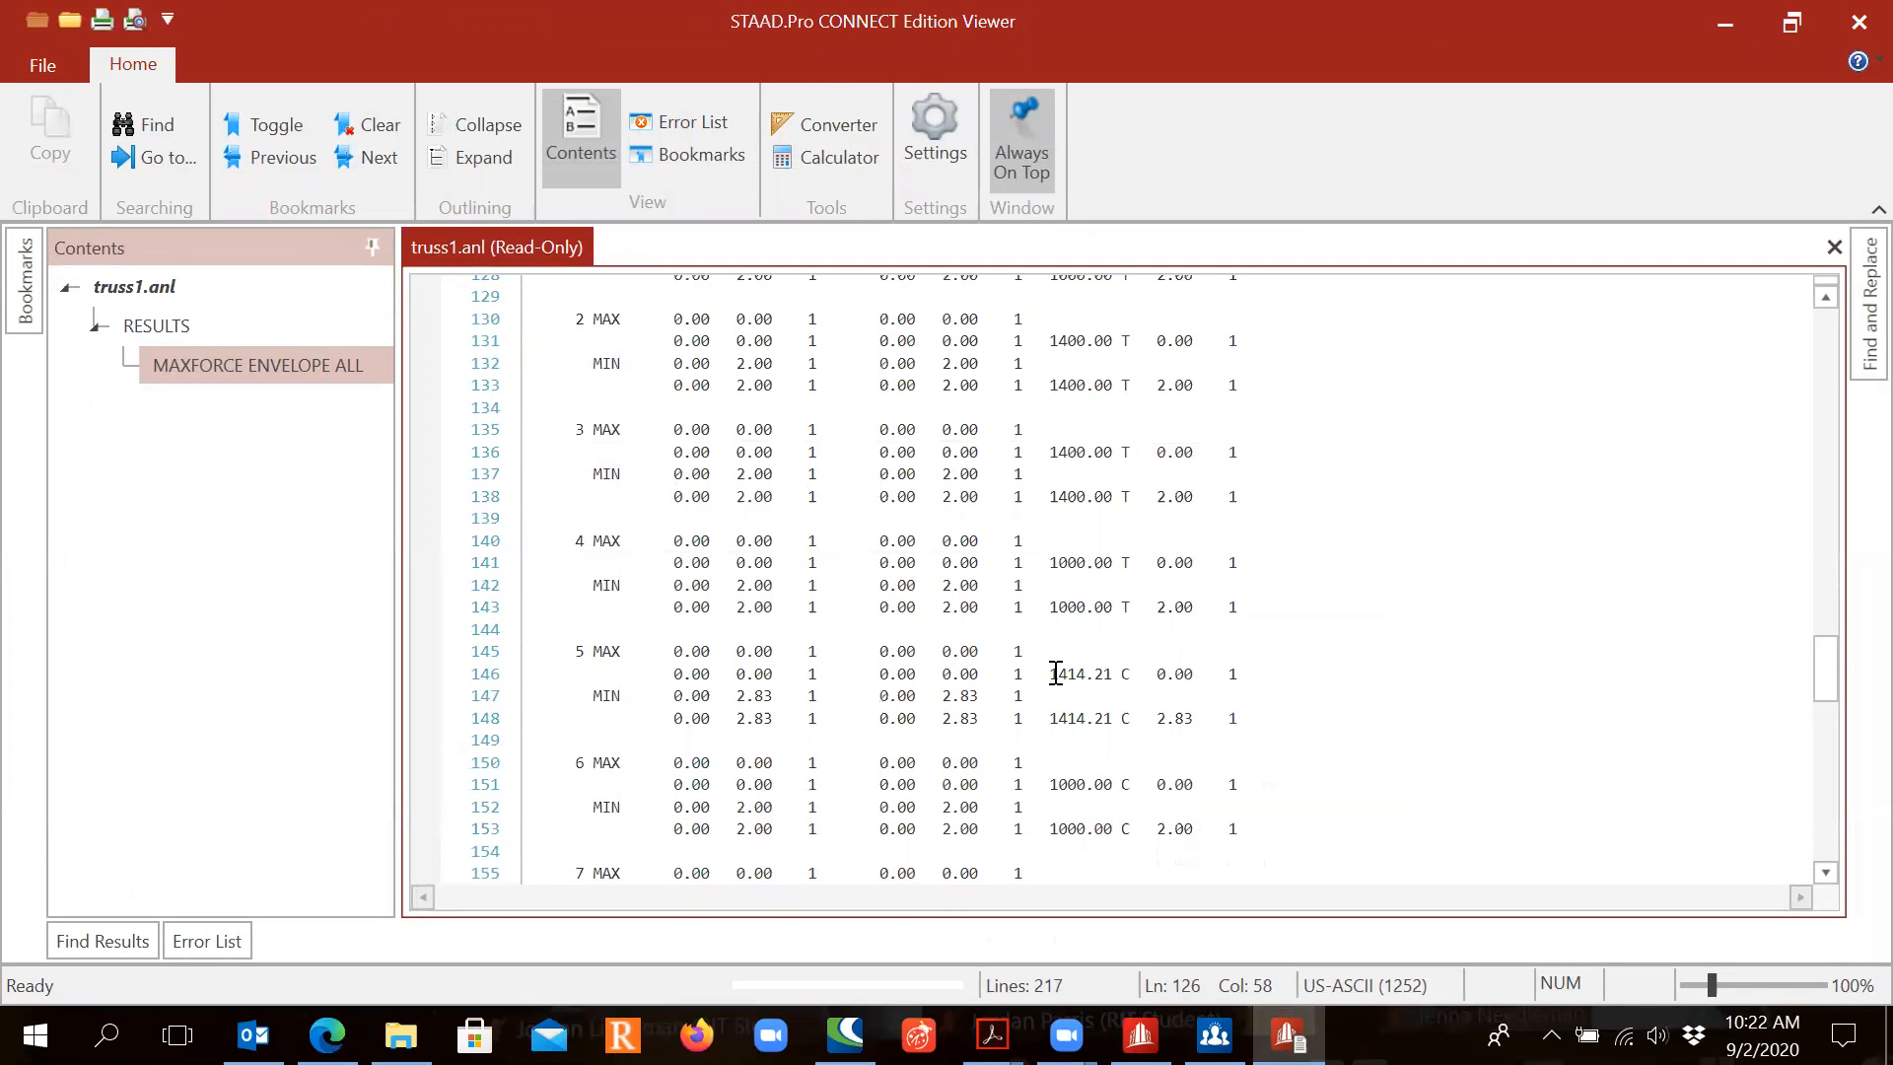
{"action": "left_click_drag", "start_coordinate": [1052, 673], "coordinate": [1128, 664]}
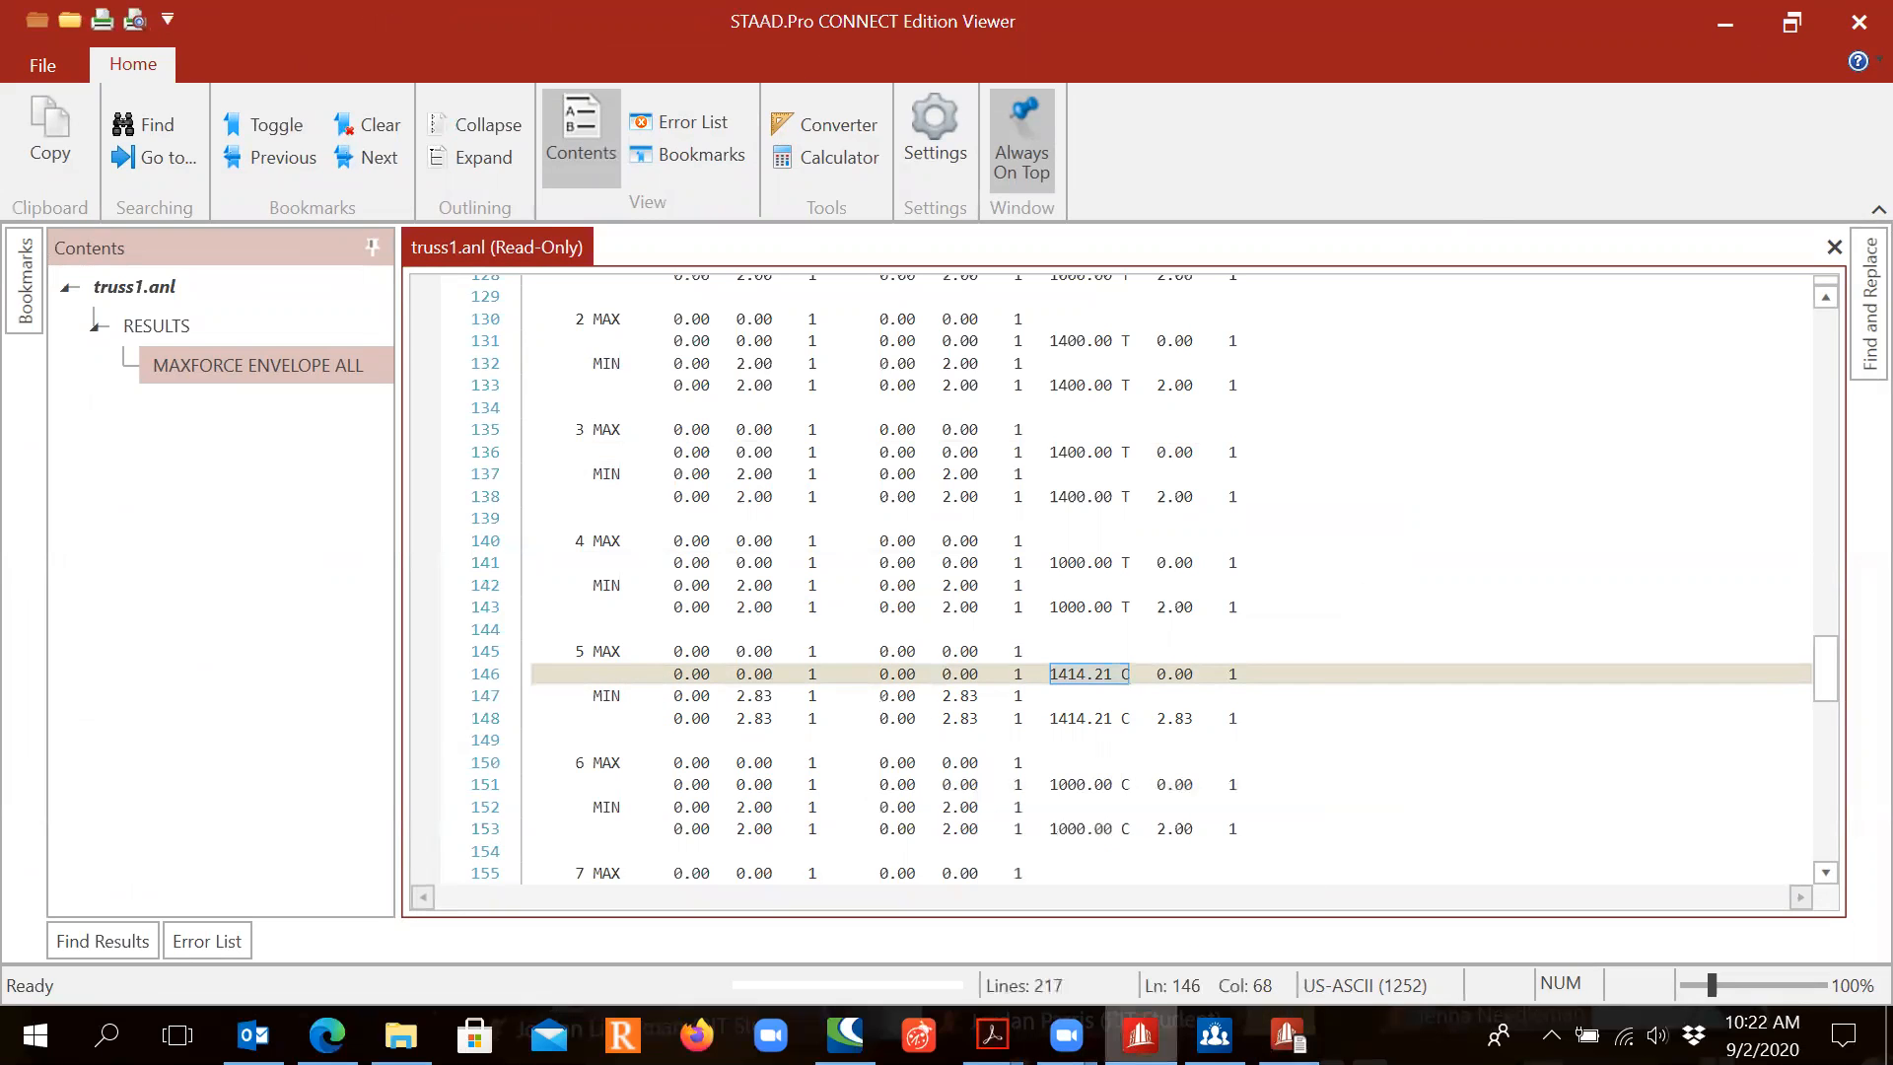
{"action": "left_click", "coordinate": [1725, 22]}
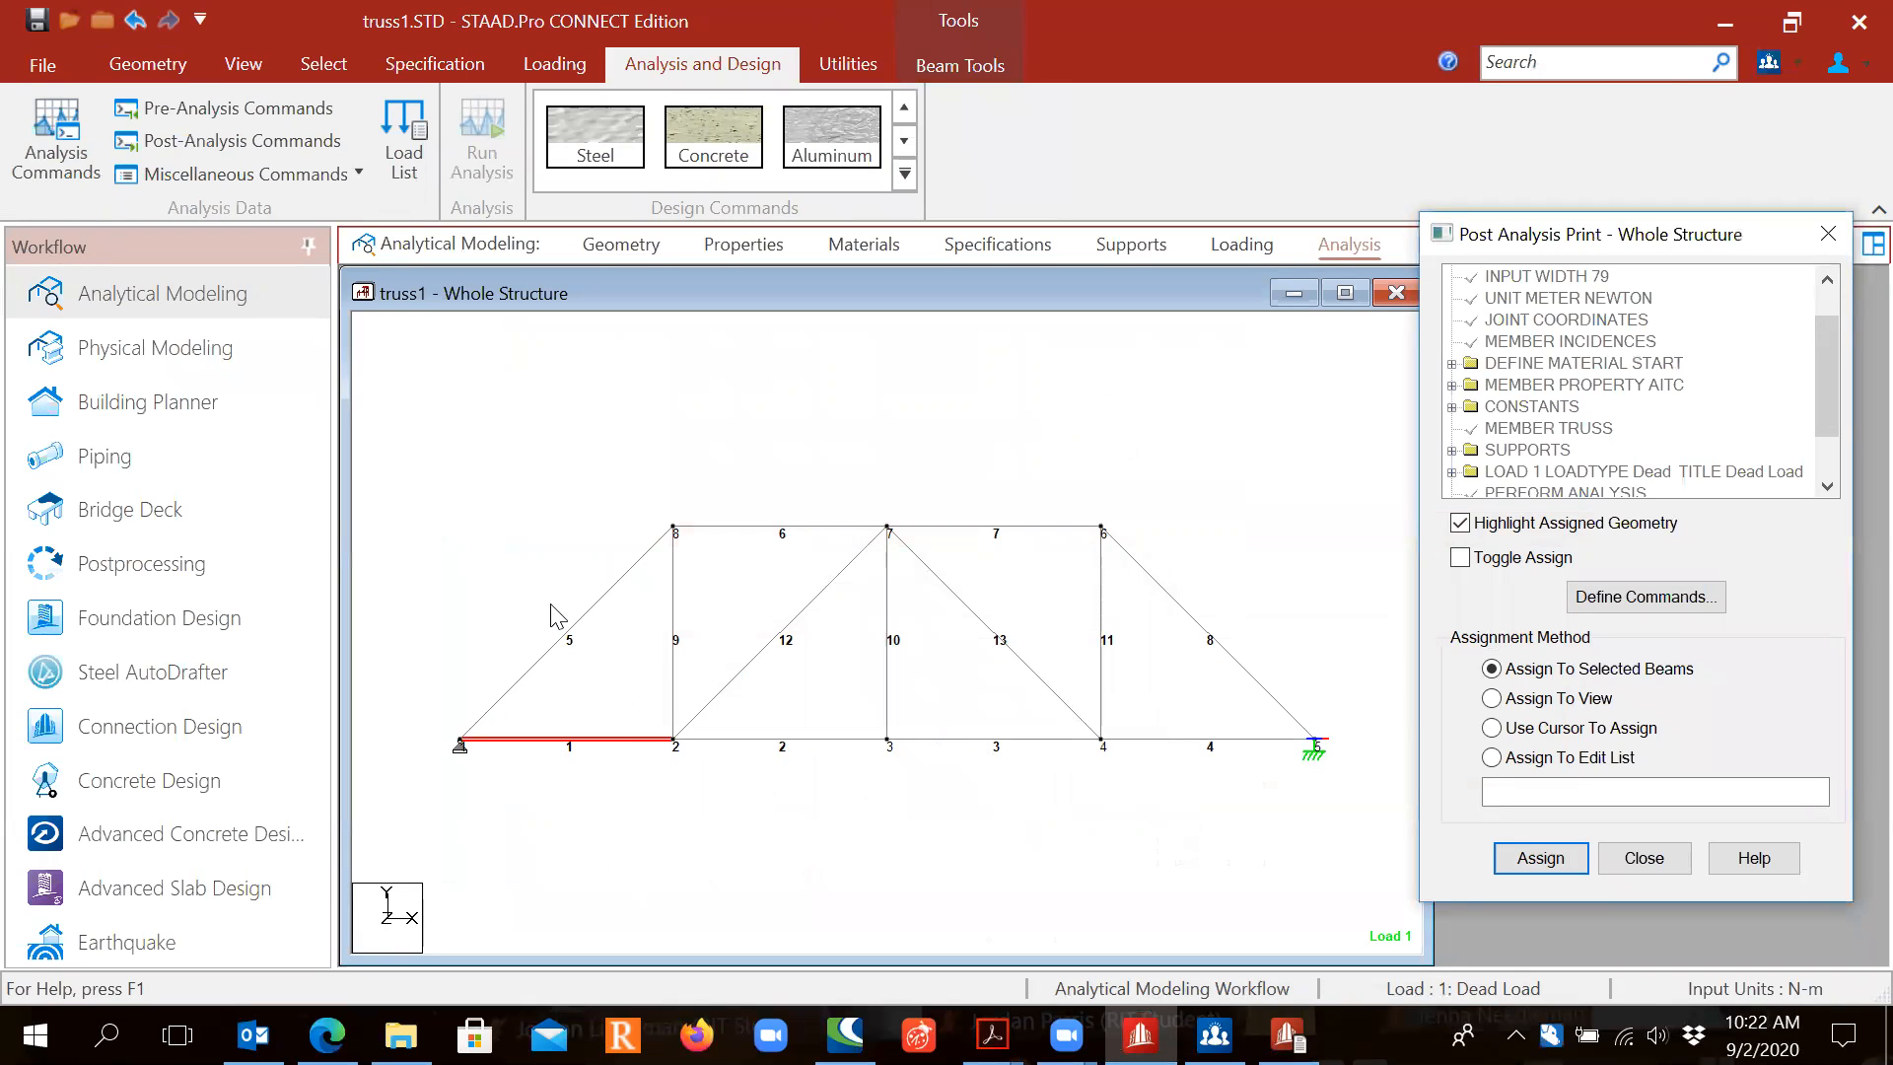
{"action": "left_click", "coordinate": [582, 621]}
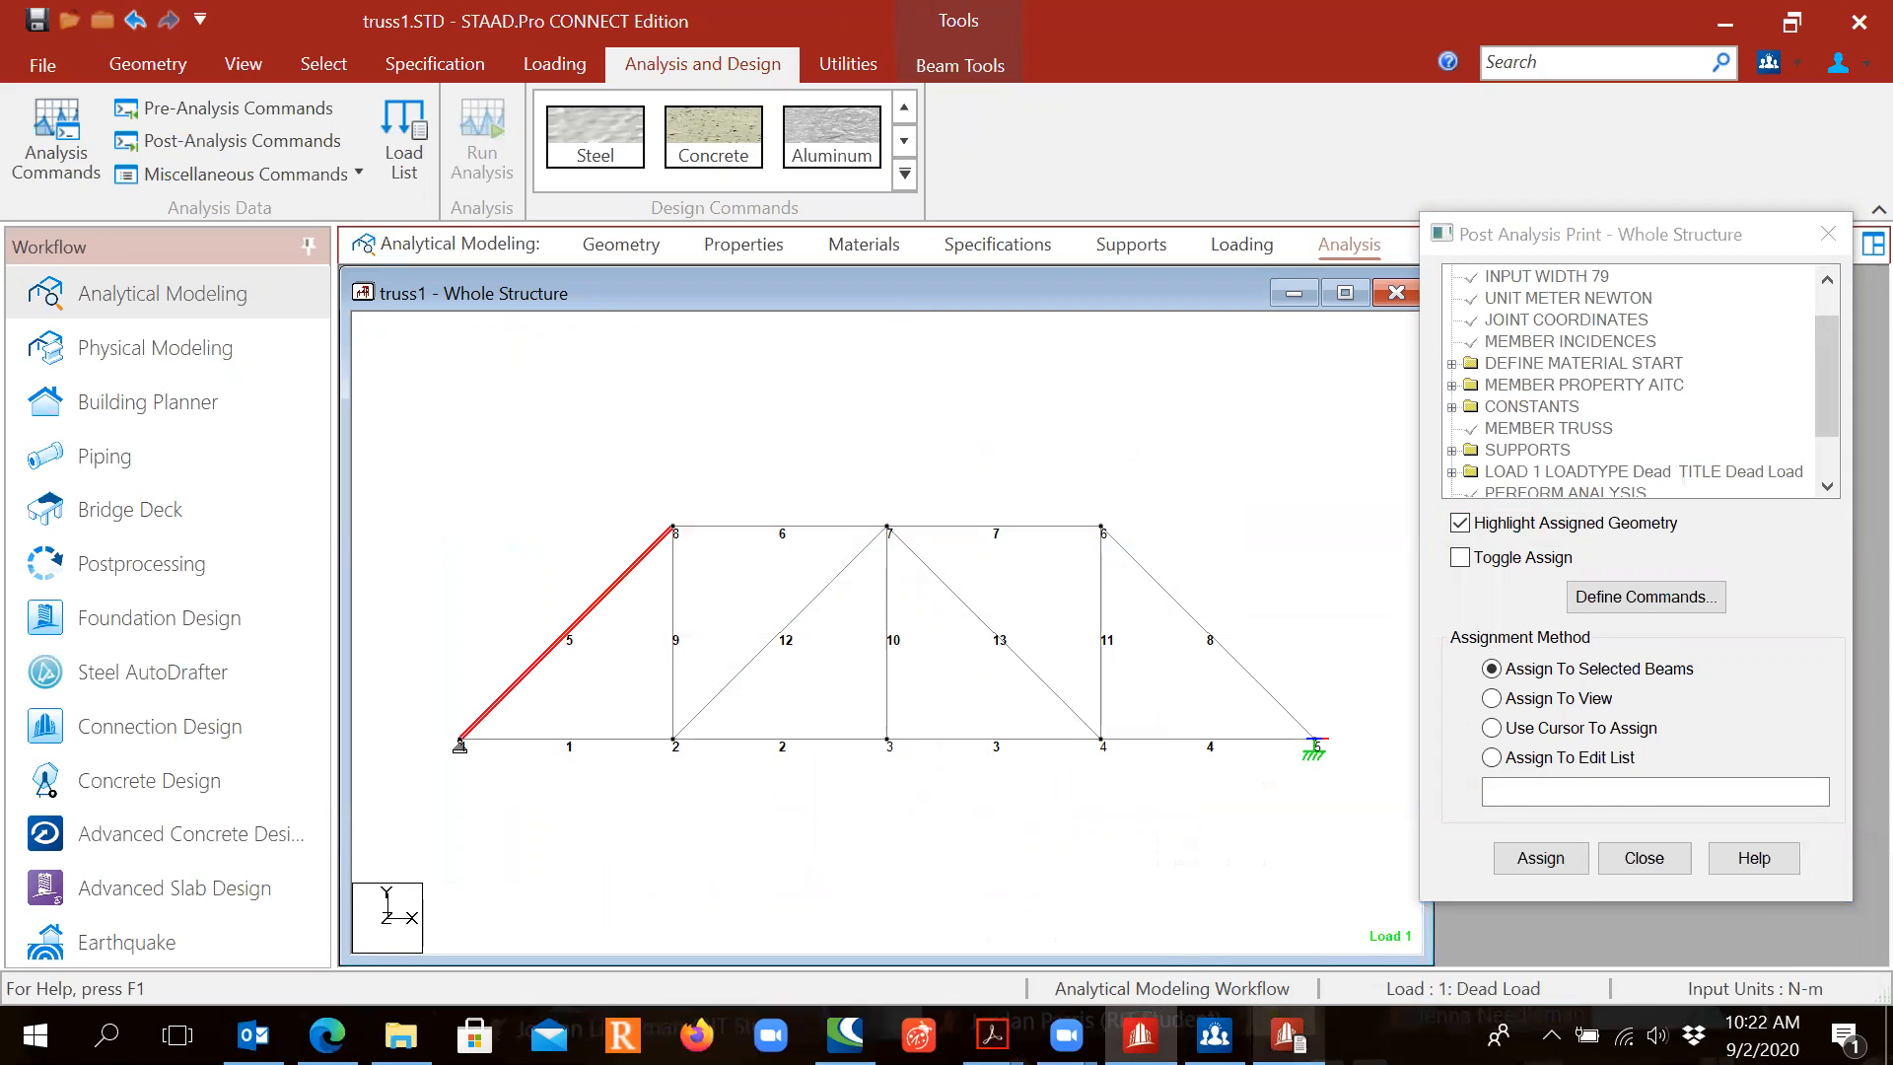
{"action": "left_click", "coordinate": [1287, 1035]}
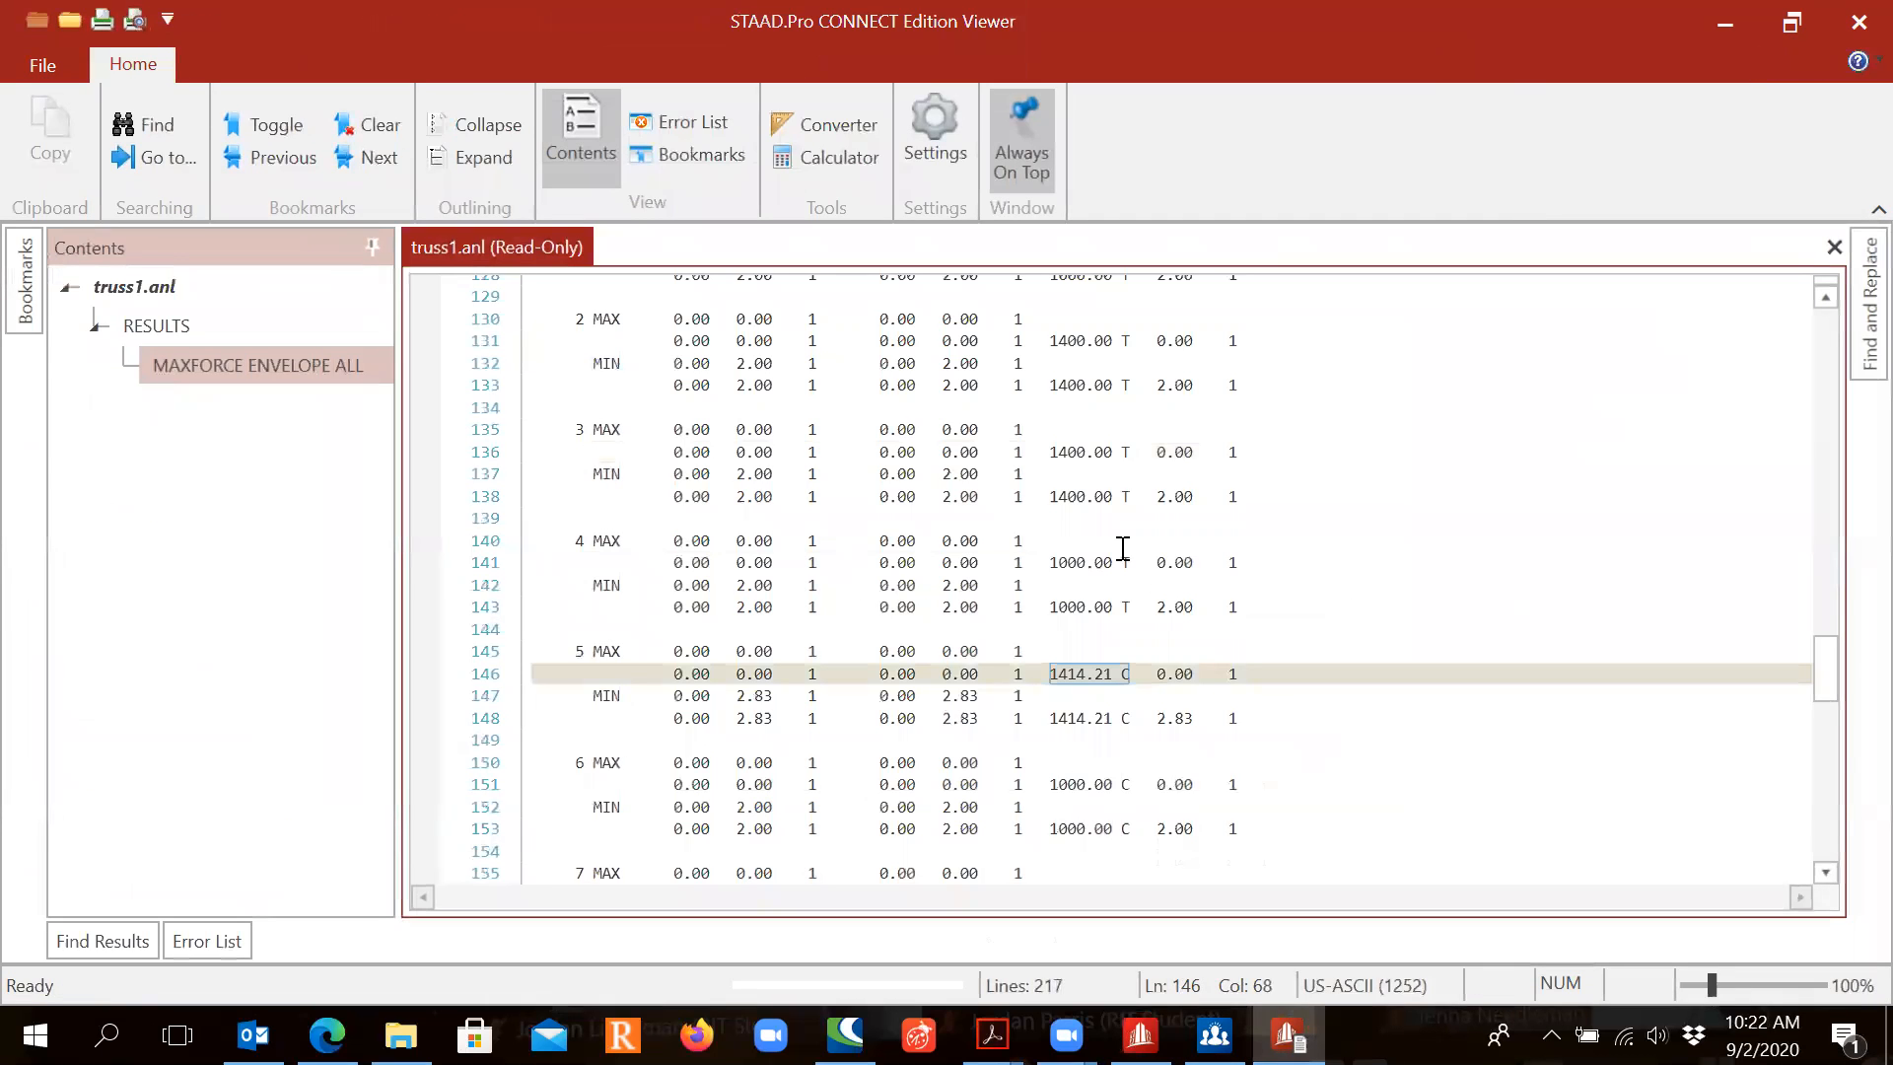
Step: Print the output to the Adobe PDF printer as truss1-output.pdf and close the print preview
{"action": "left_click", "coordinate": [41, 65]}
{"action": "left_click", "coordinate": [157, 353]}
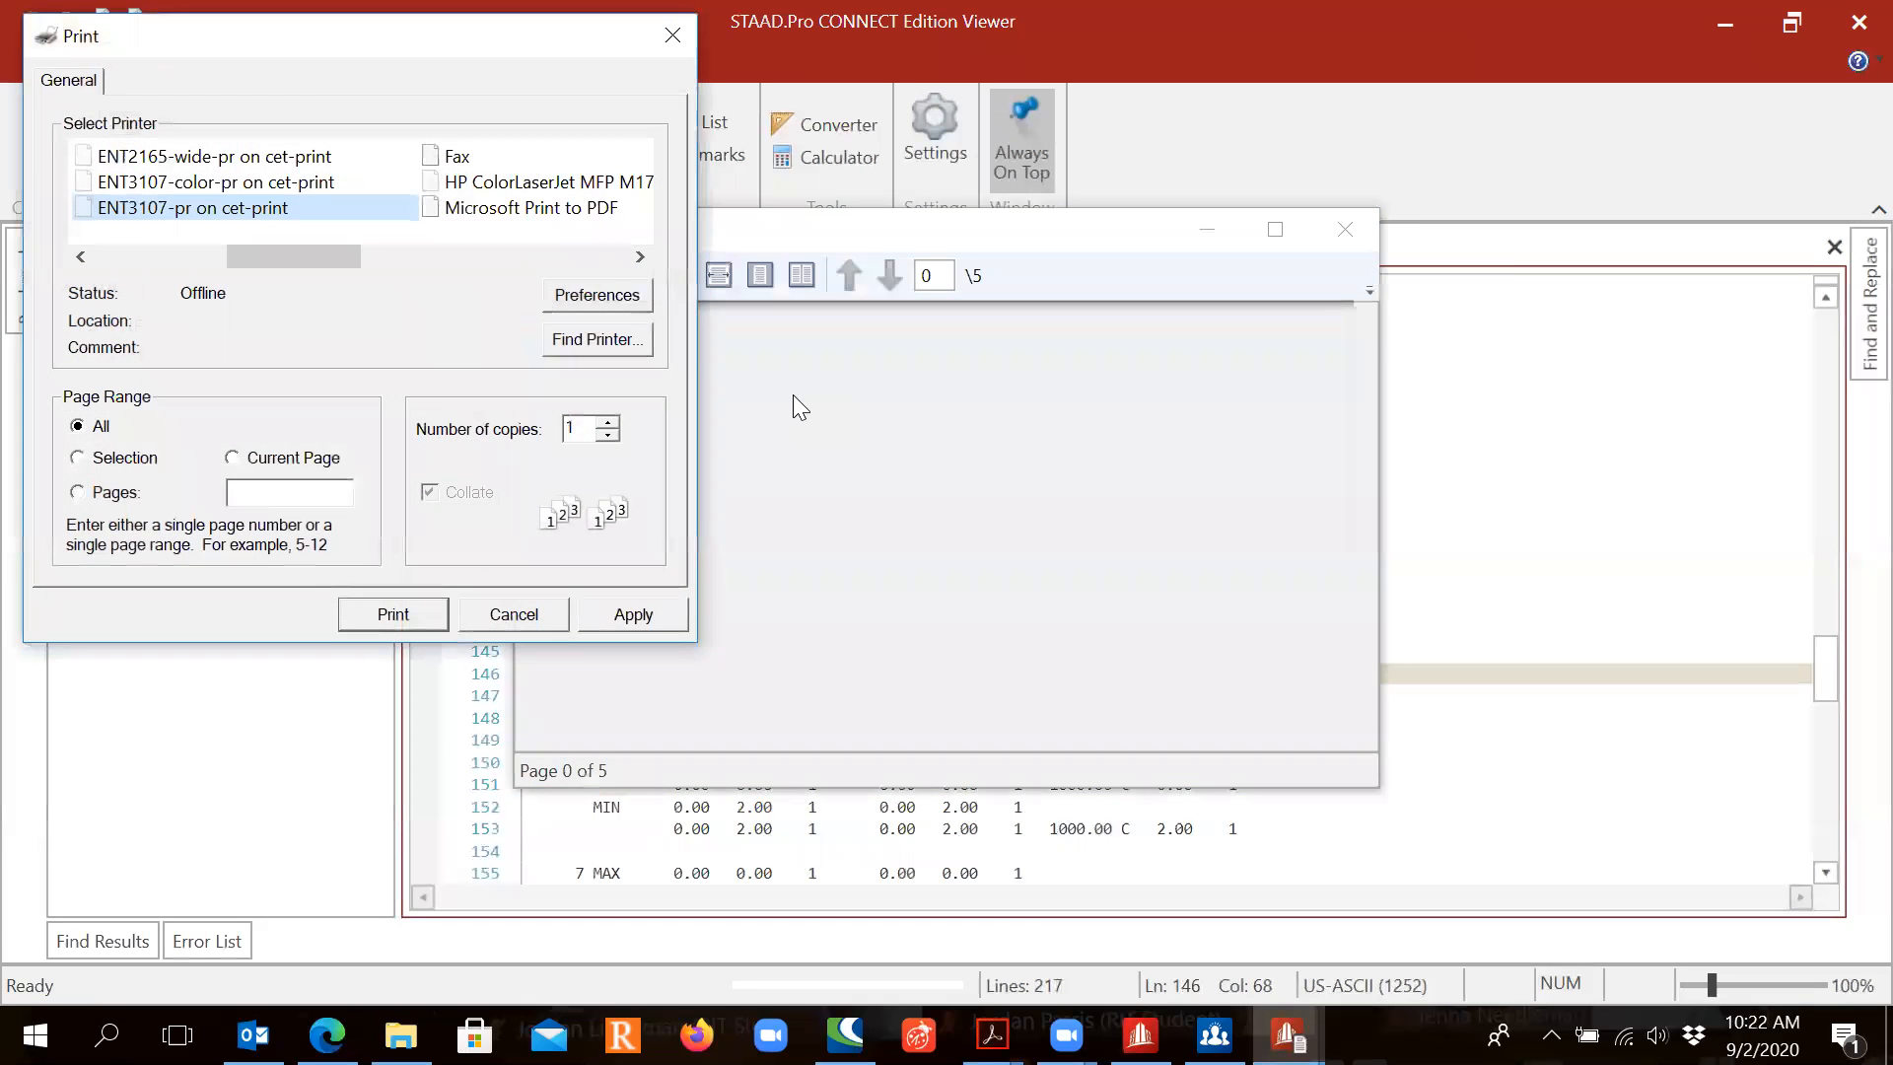
{"action": "left_click", "coordinate": [223, 254]}
{"action": "left_click_drag", "start_coordinate": [223, 257], "coordinate": [138, 247]}
{"action": "left_click", "coordinate": [148, 209]}
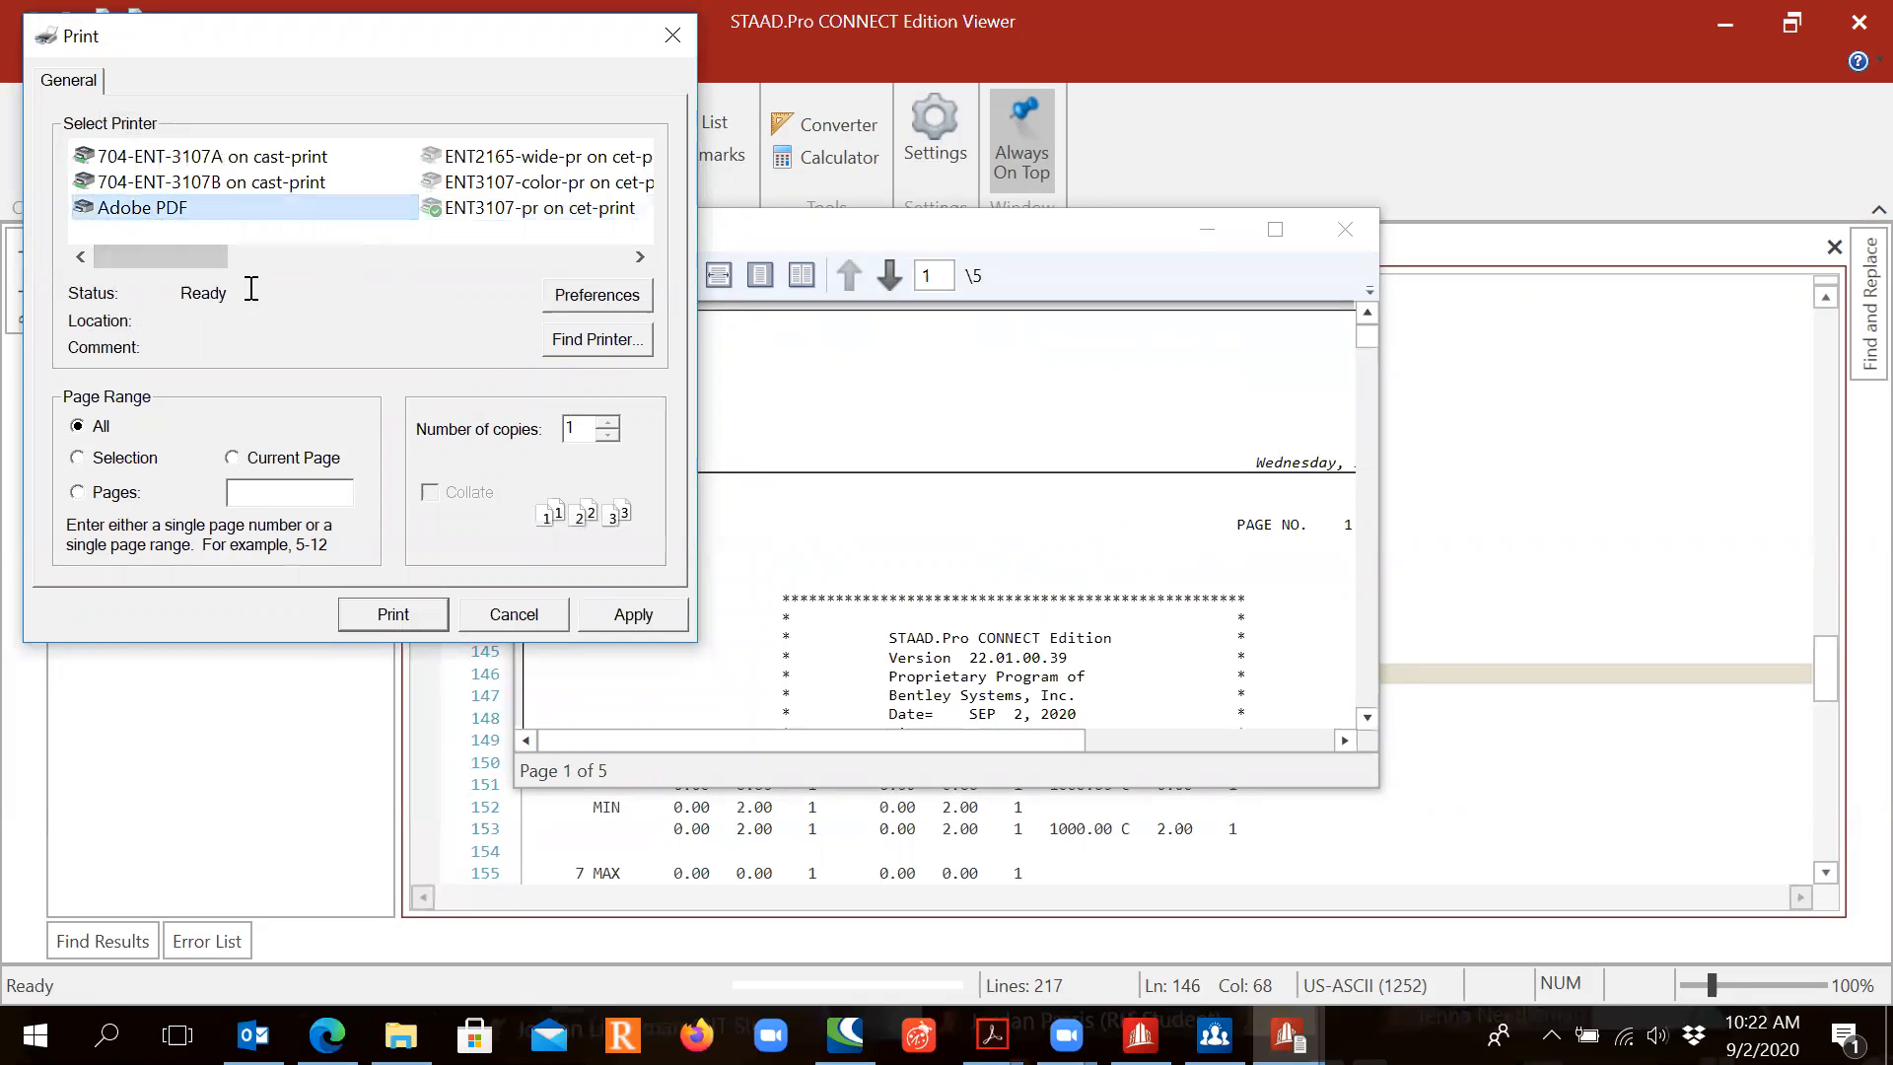
{"action": "left_click", "coordinate": [392, 614]}
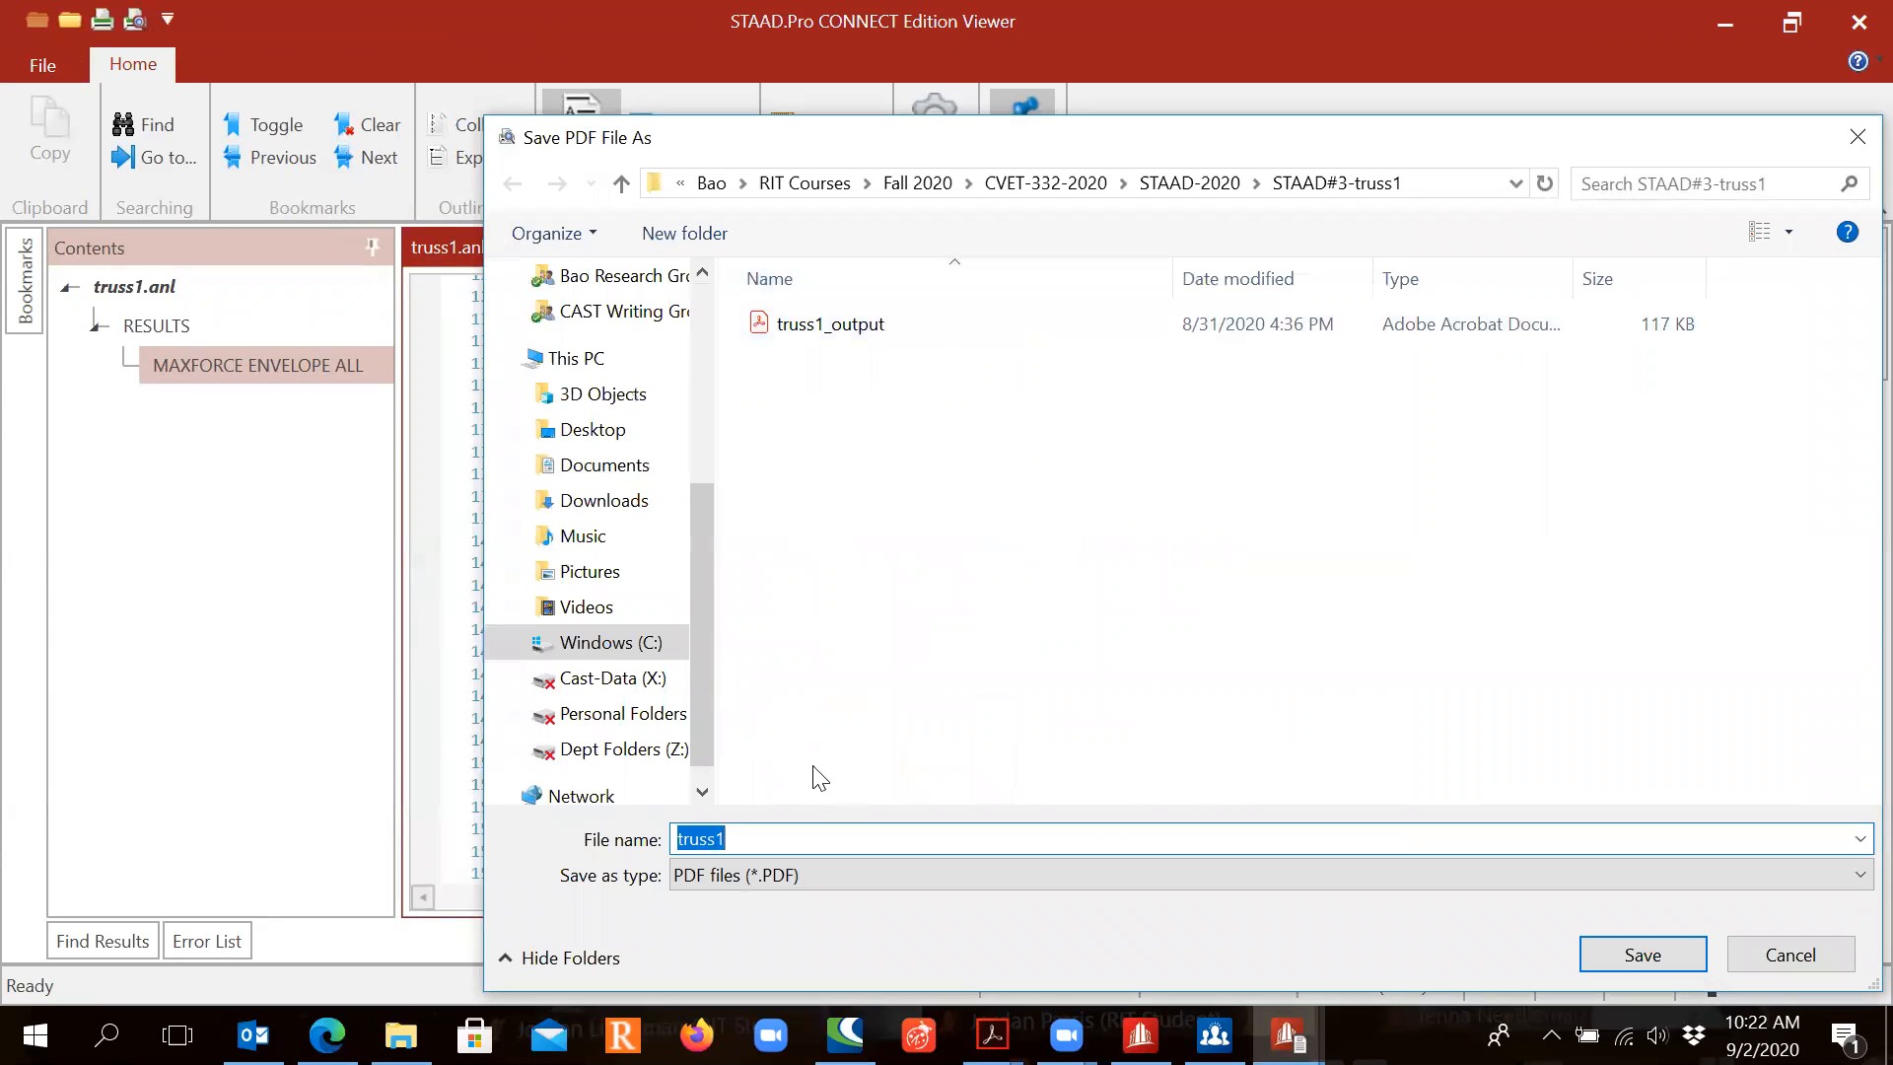
{"action": "left_click", "coordinate": [767, 846]}
{"action": "type", "text": "-output"}
{"action": "key", "text": "Return"}
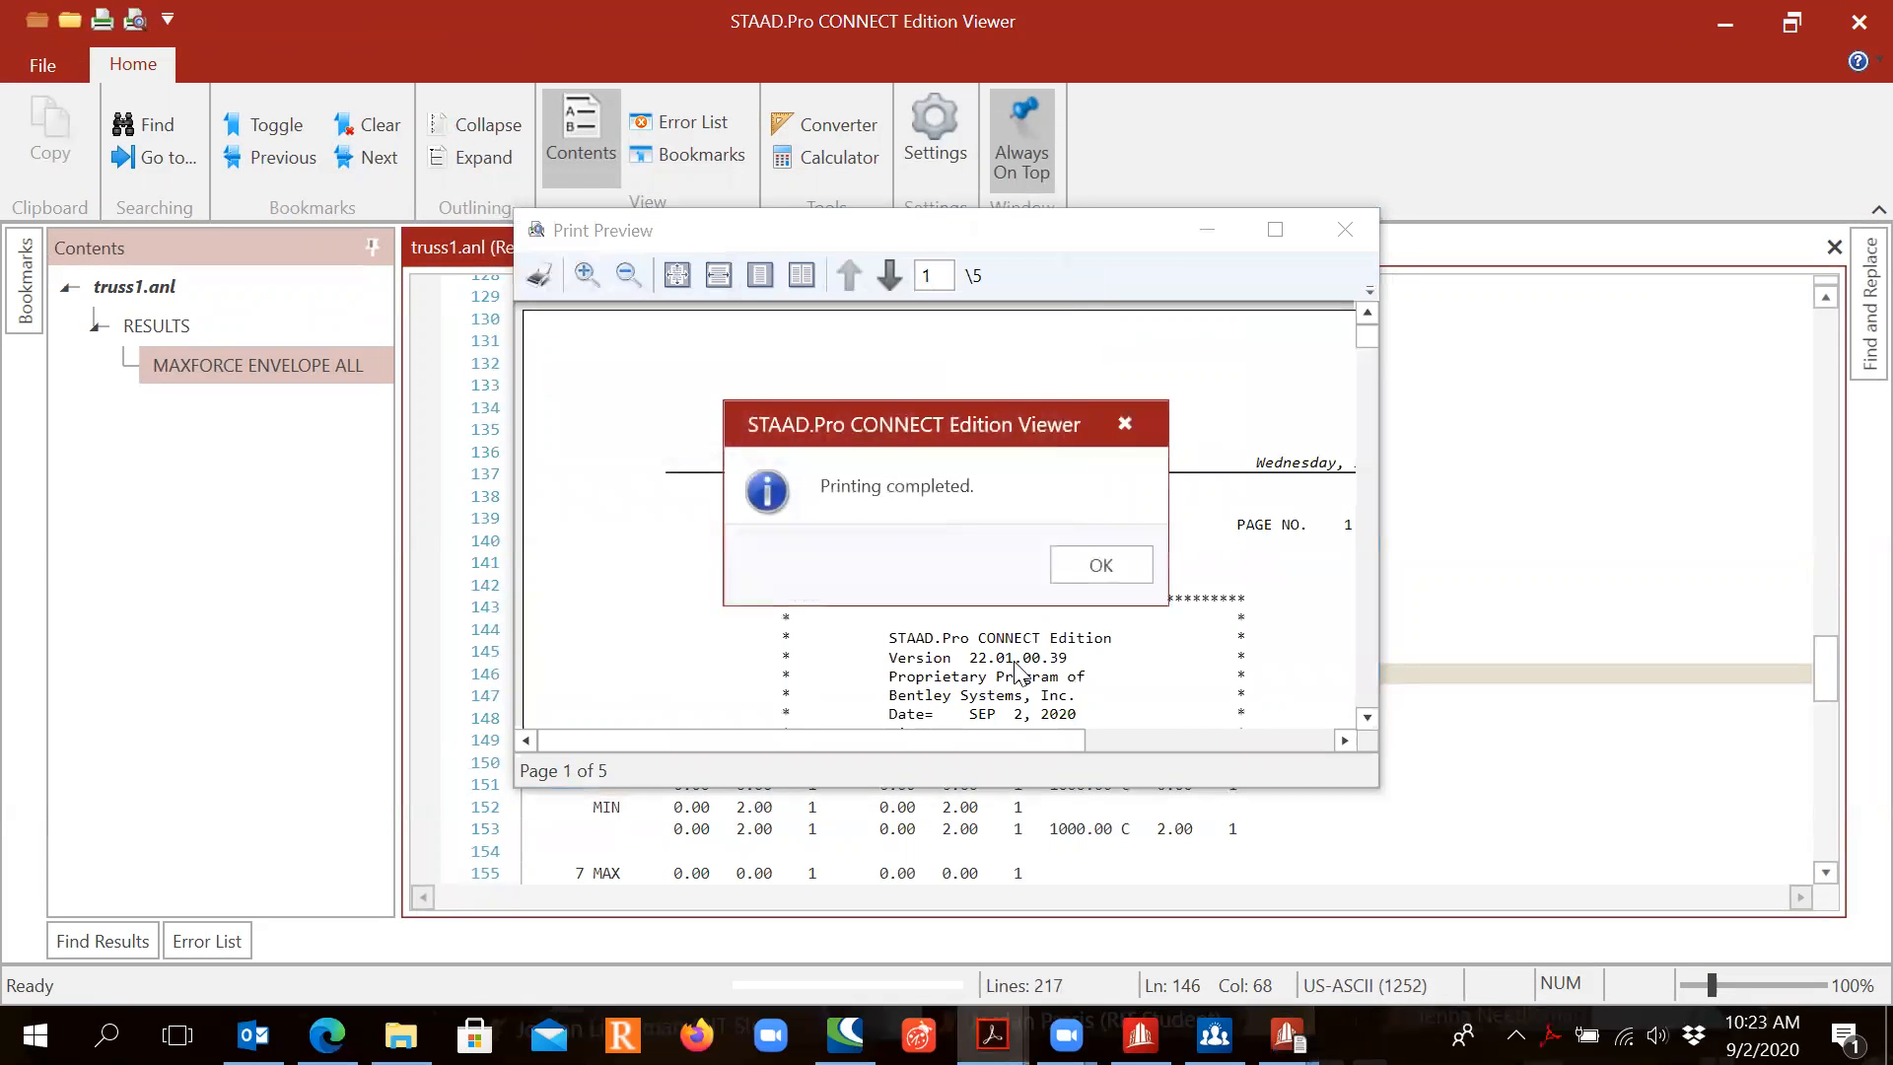
{"action": "left_click", "coordinate": [1122, 572]}
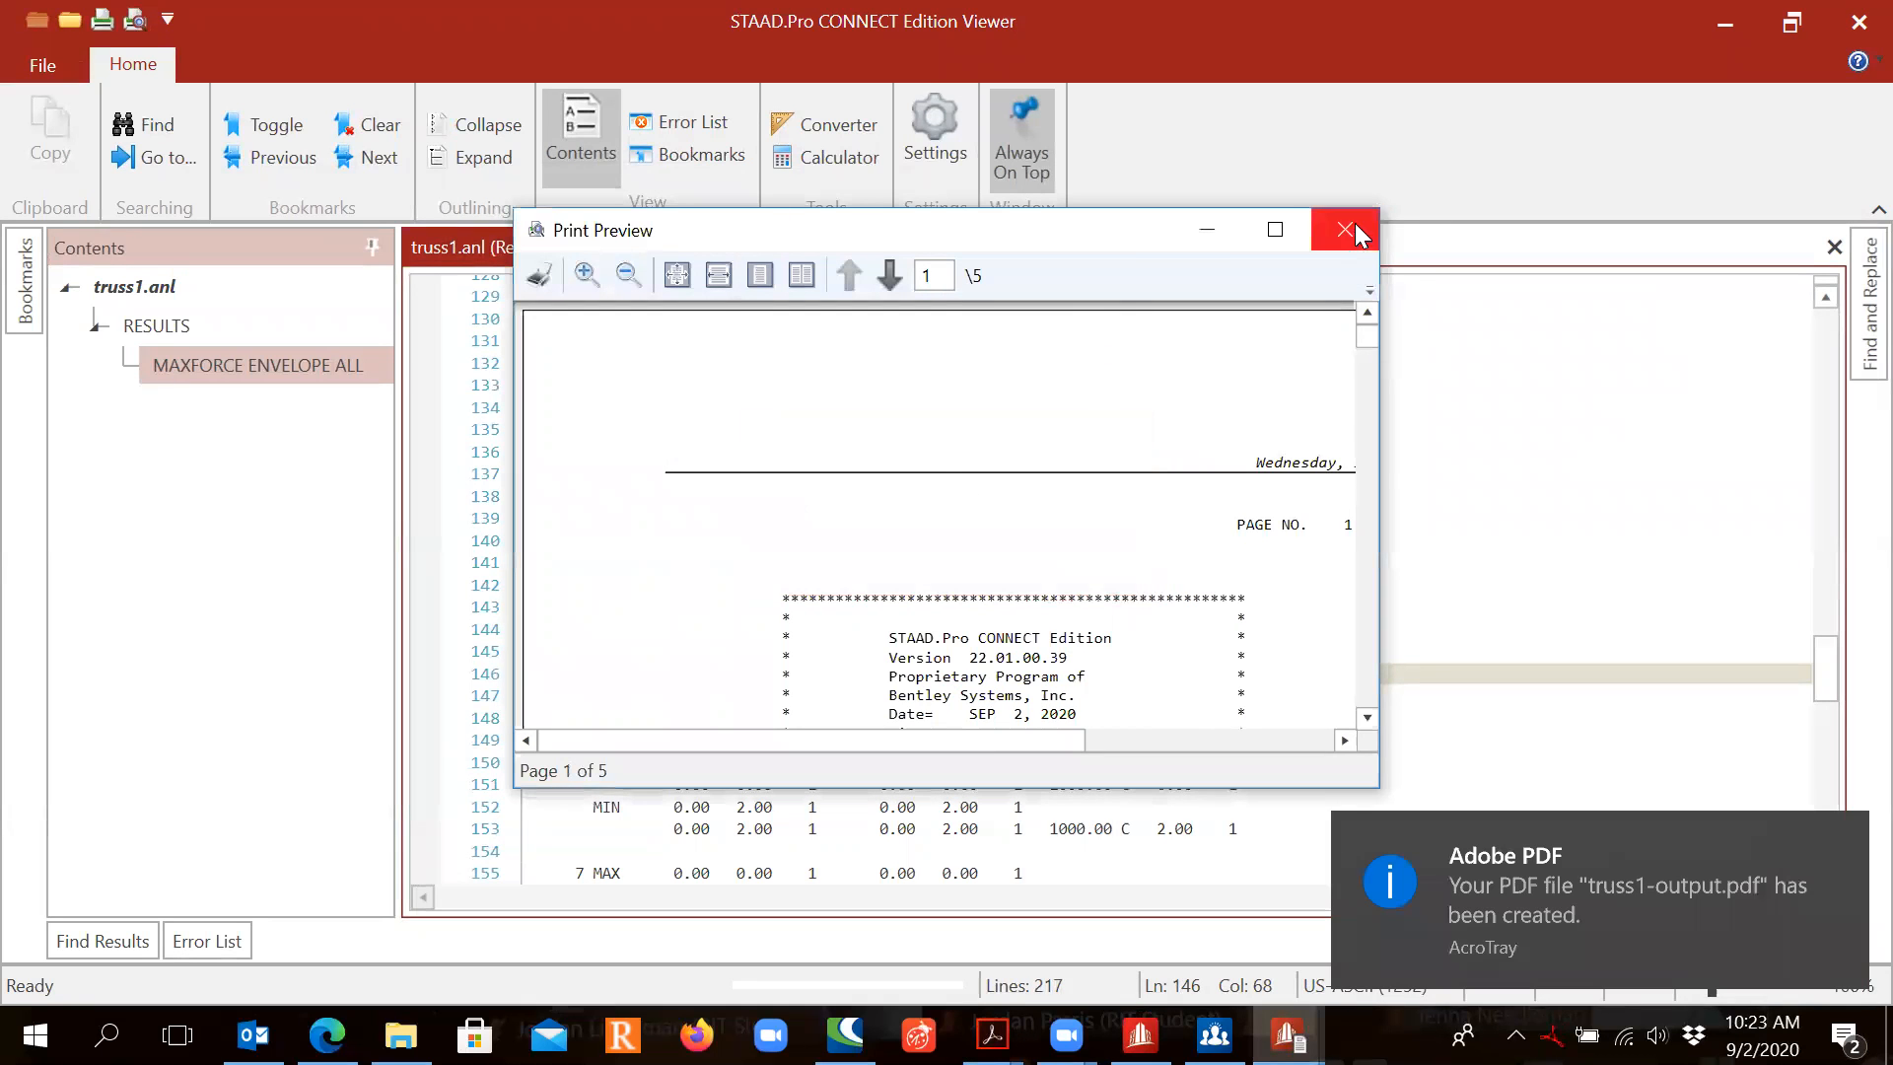
{"action": "left_click", "coordinate": [1354, 232]}
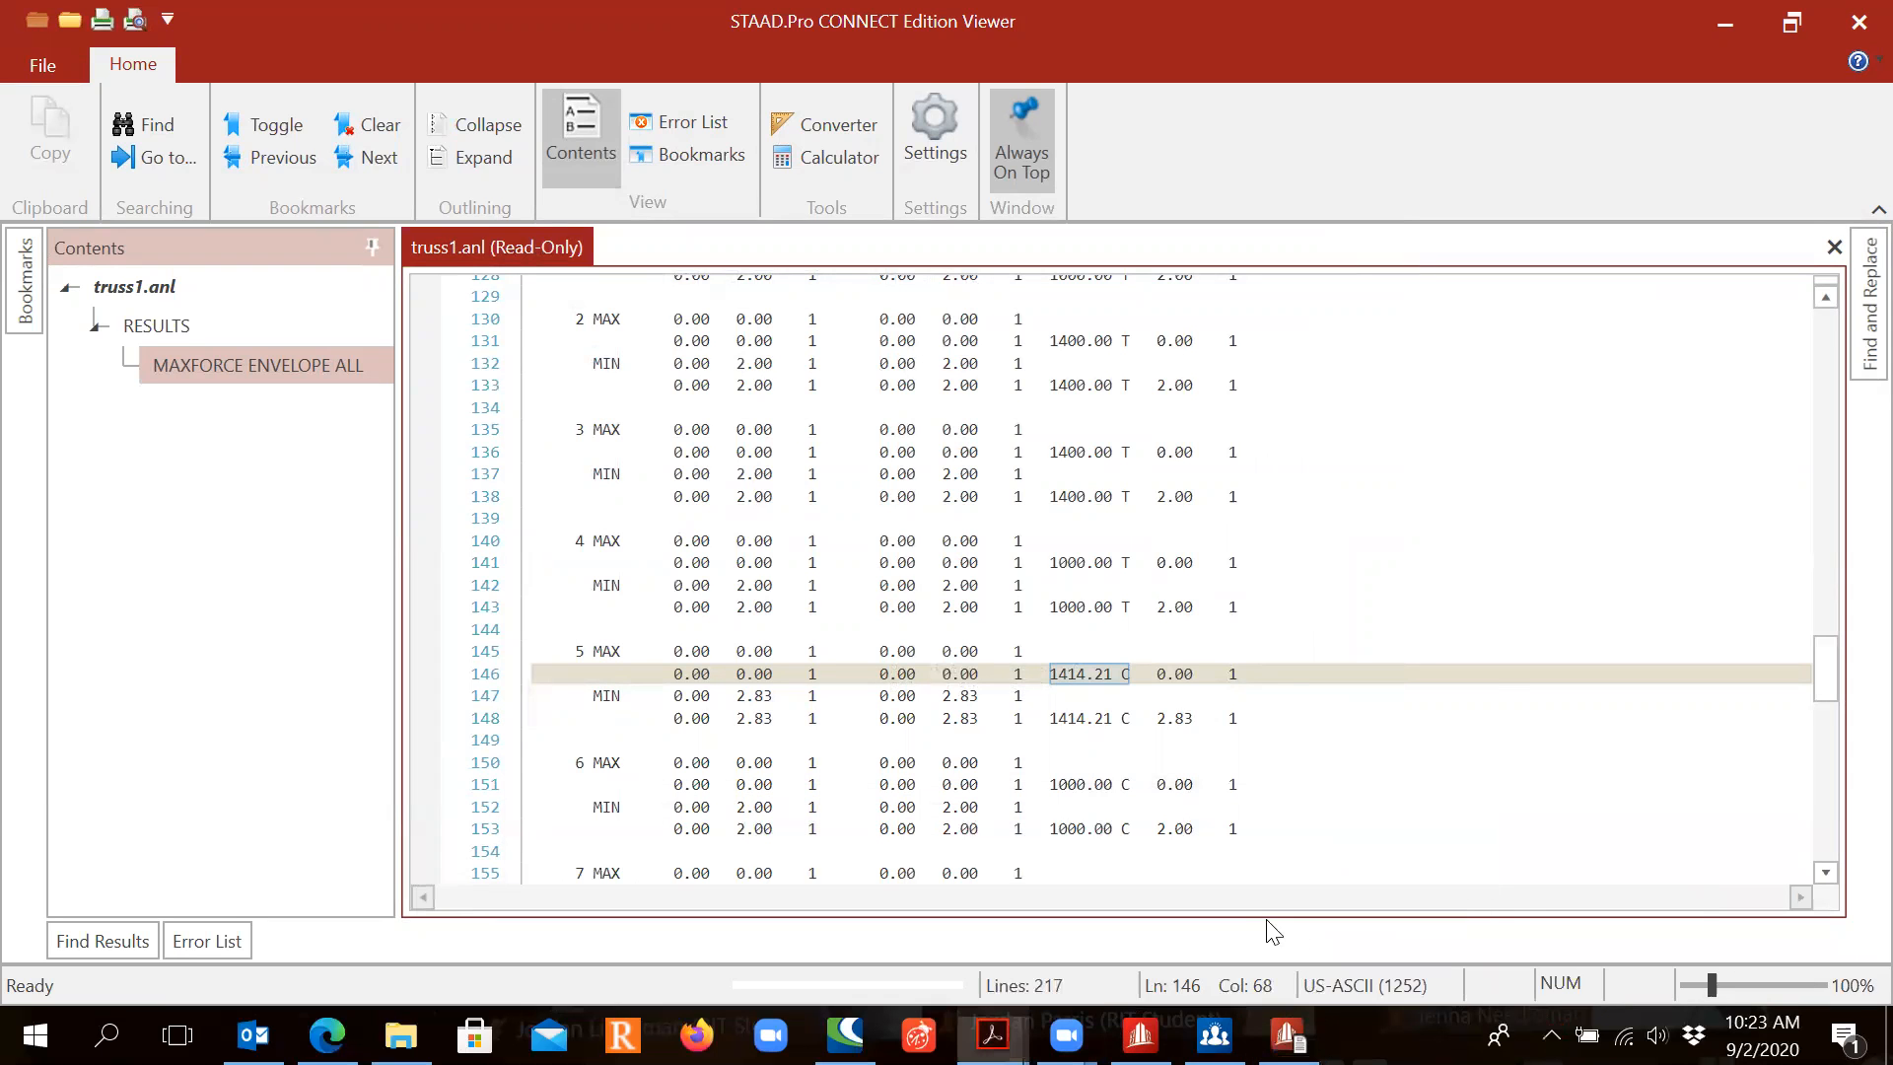
Step: In the PDF, highlight the FX header, the member 1 label and its 1000.00 T force
{"action": "left_click", "coordinate": [1721, 26]}
{"action": "scroll", "coordinate": [1141, 727], "scroll_direction": "down", "scroll_amount": 10}
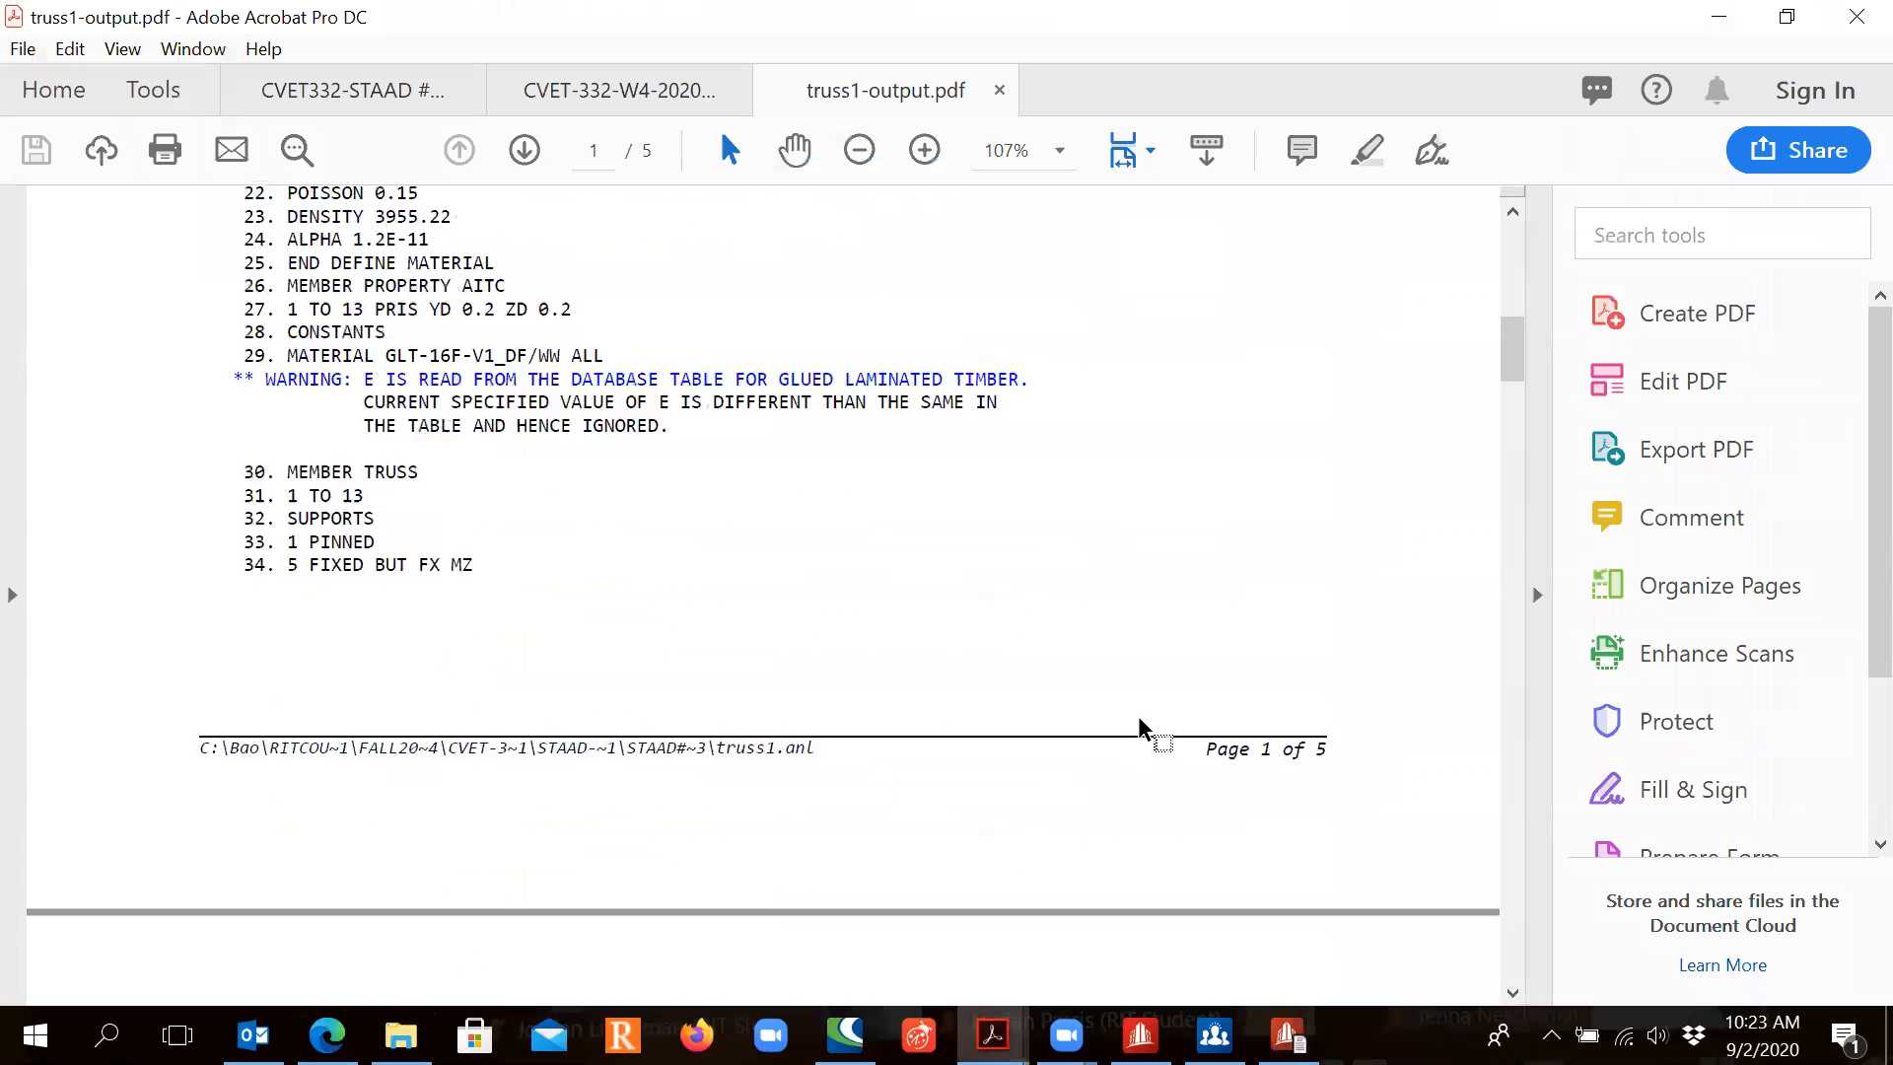
{"action": "scroll", "coordinate": [1141, 727], "scroll_direction": "down", "scroll_amount": 15}
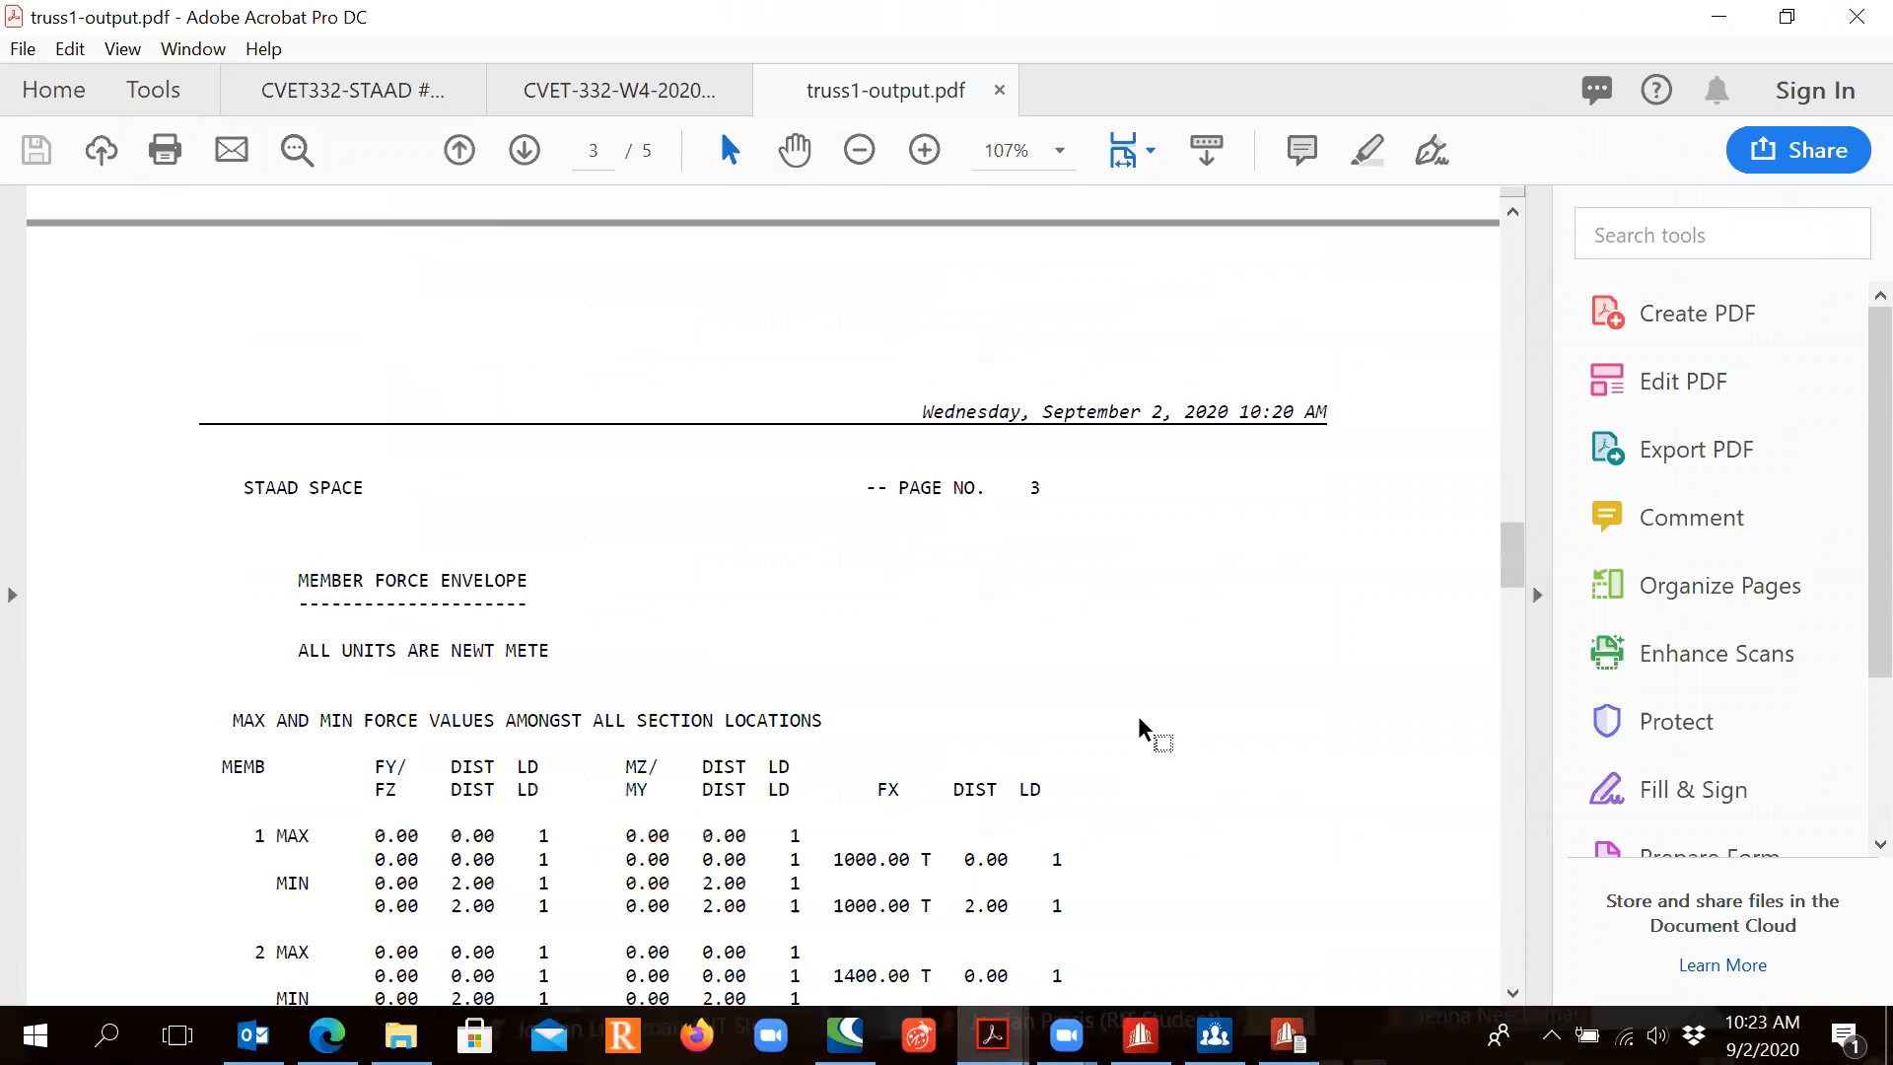
{"action": "scroll", "coordinate": [1141, 729], "scroll_direction": "down", "scroll_amount": 5}
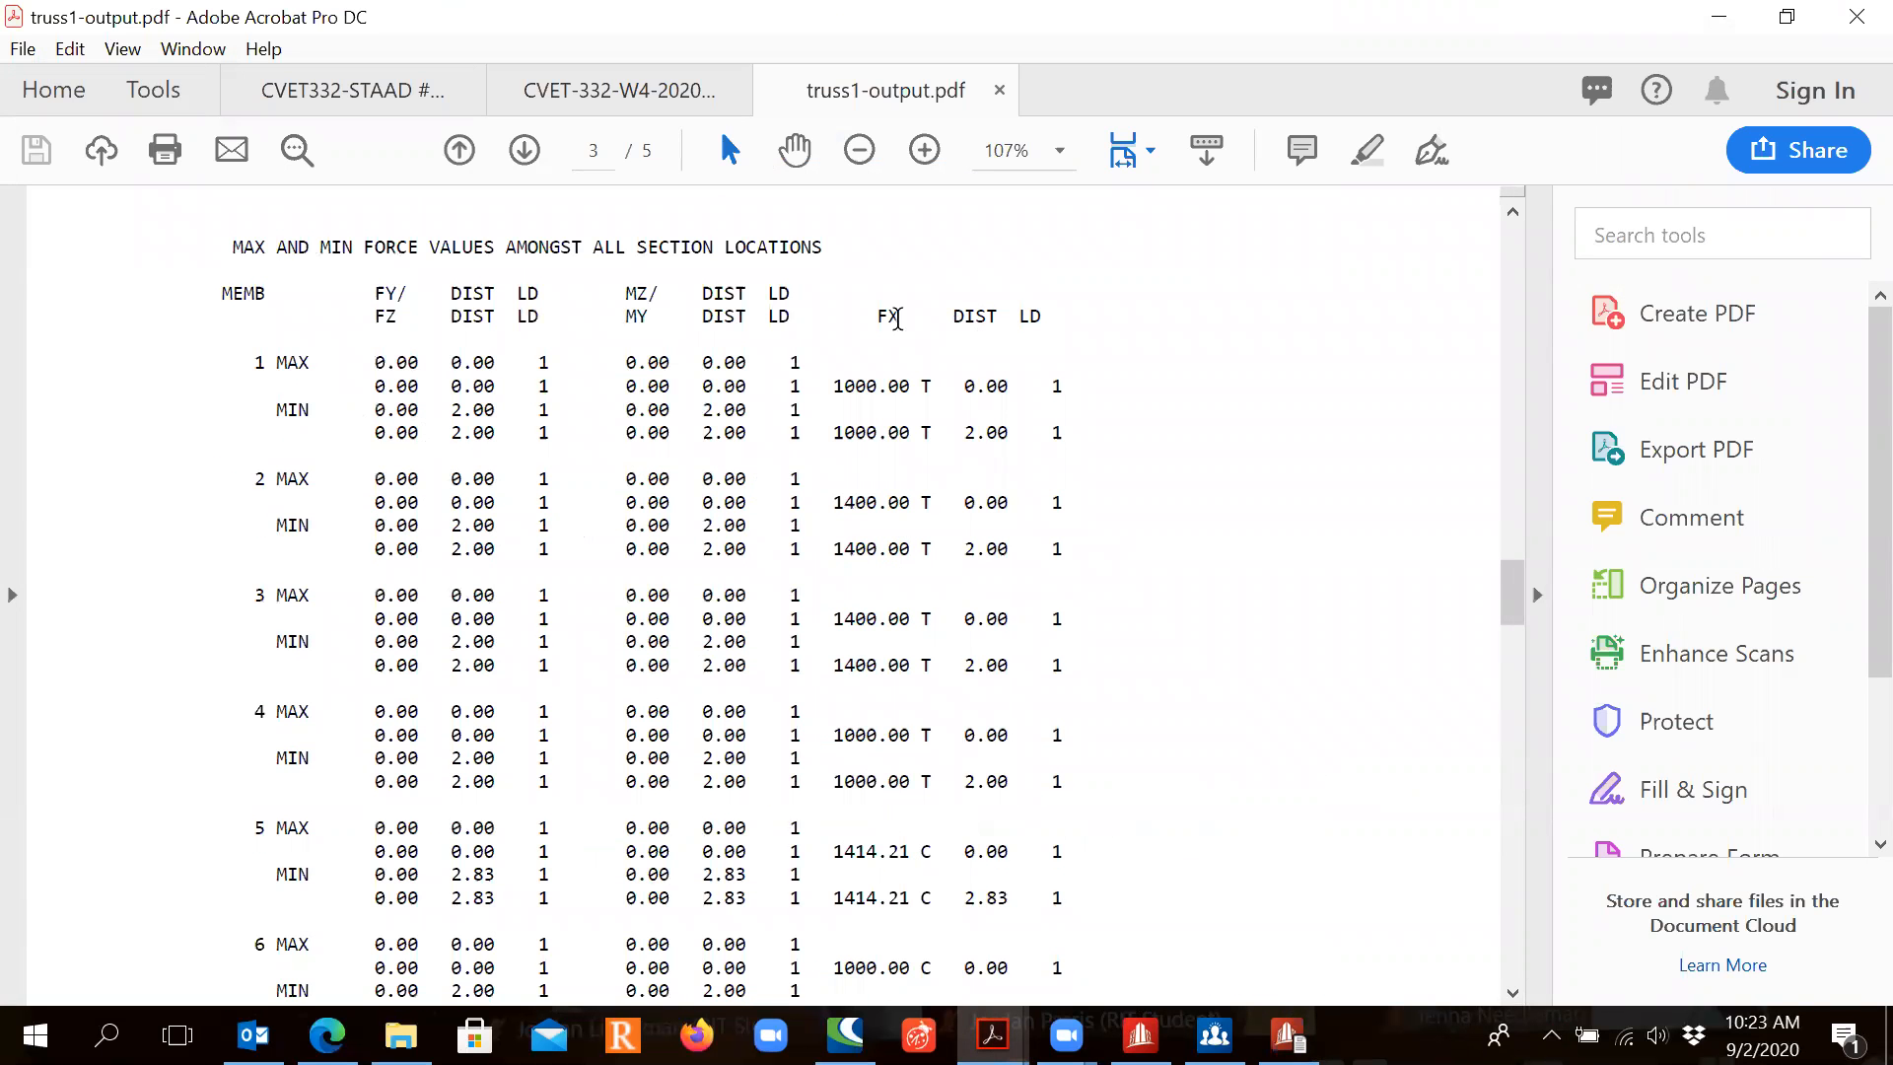
{"action": "left_click_drag", "start_coordinate": [874, 317], "coordinate": [905, 318]}
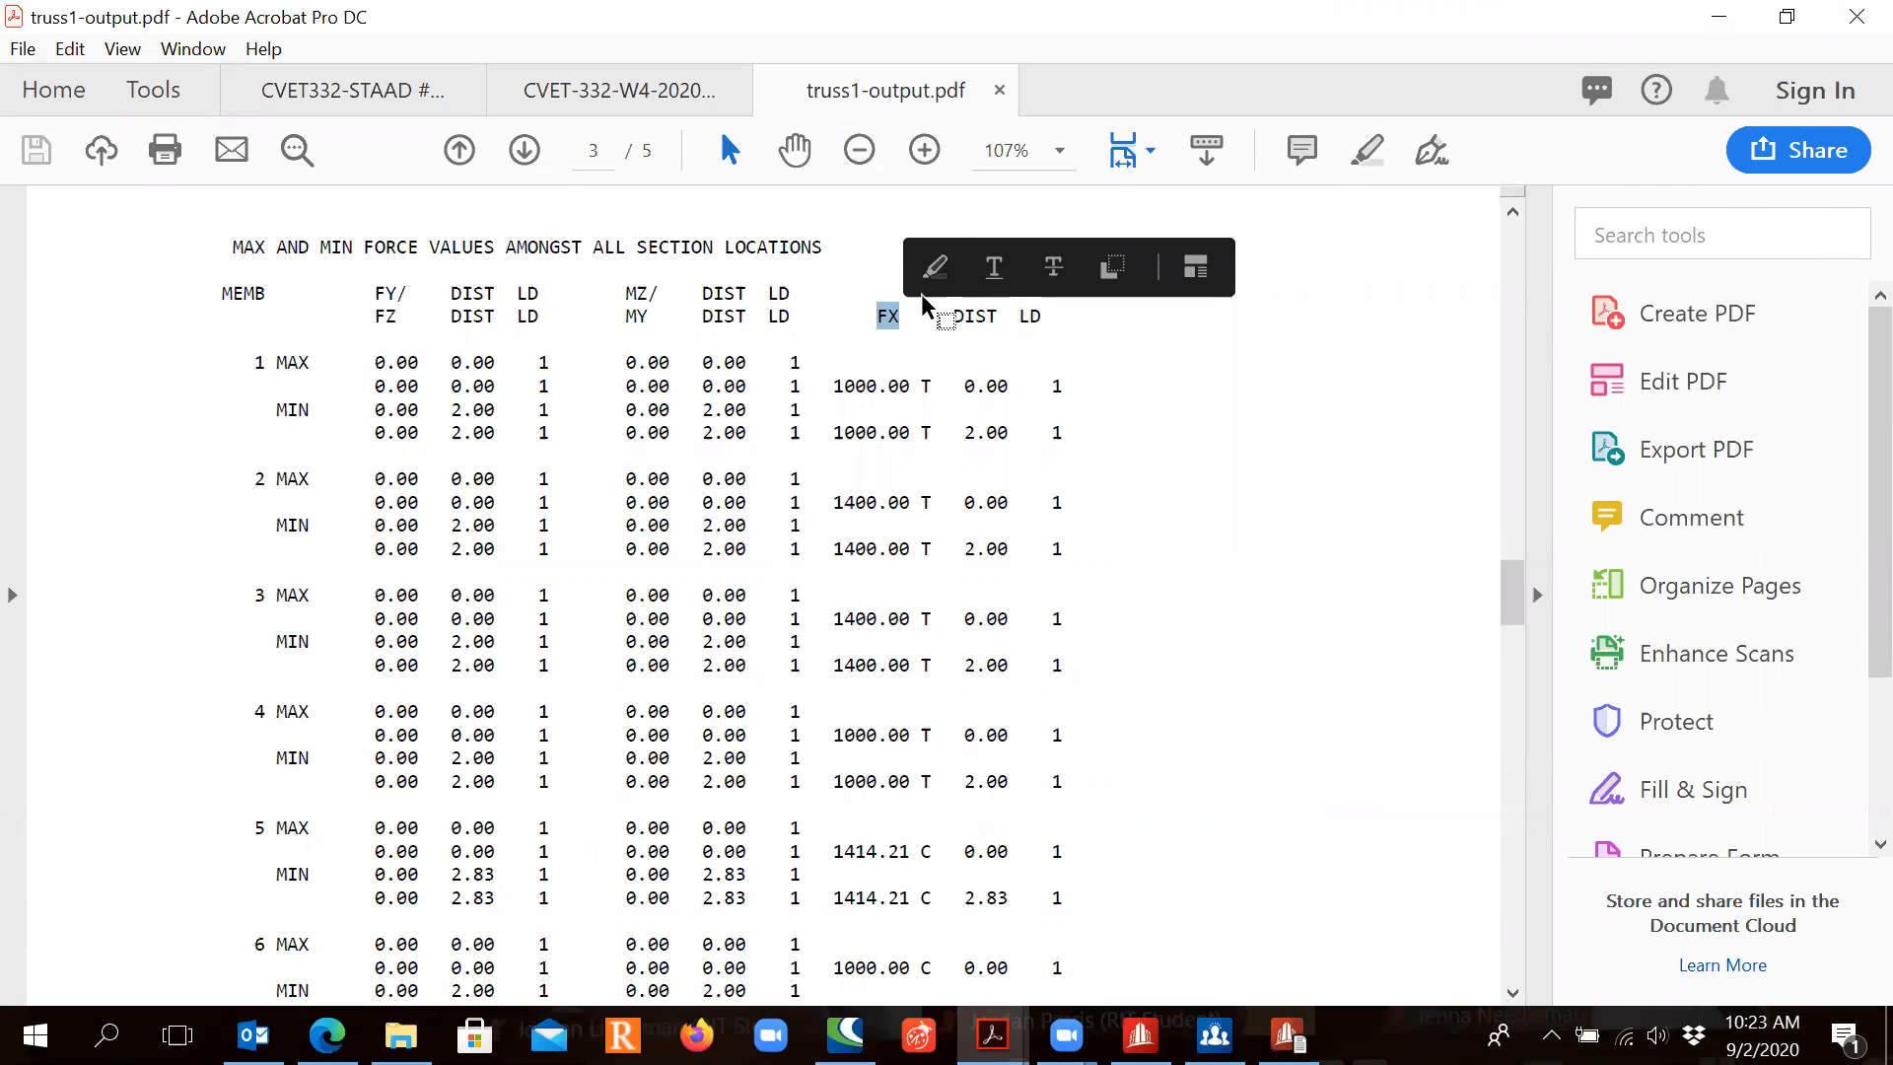
{"action": "left_click", "coordinate": [934, 266]}
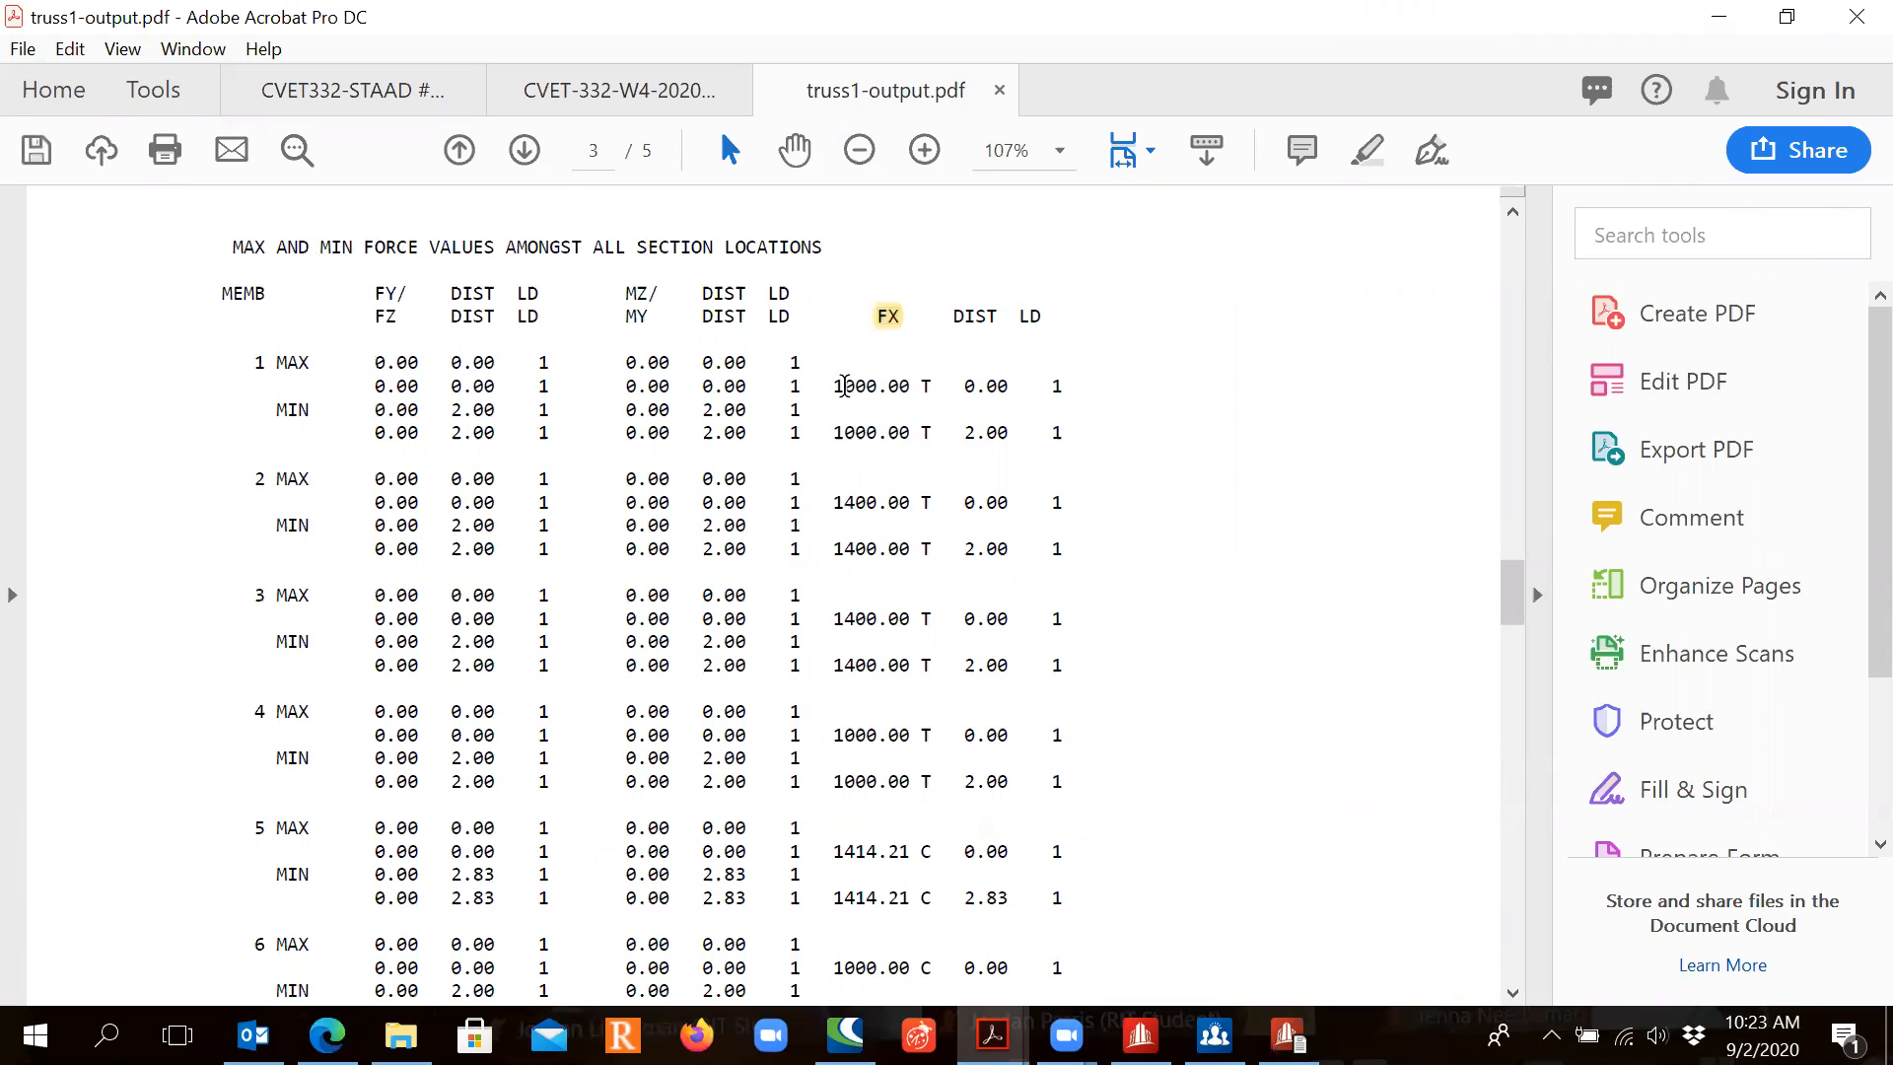
{"action": "left_click_drag", "start_coordinate": [249, 363], "coordinate": [264, 362]}
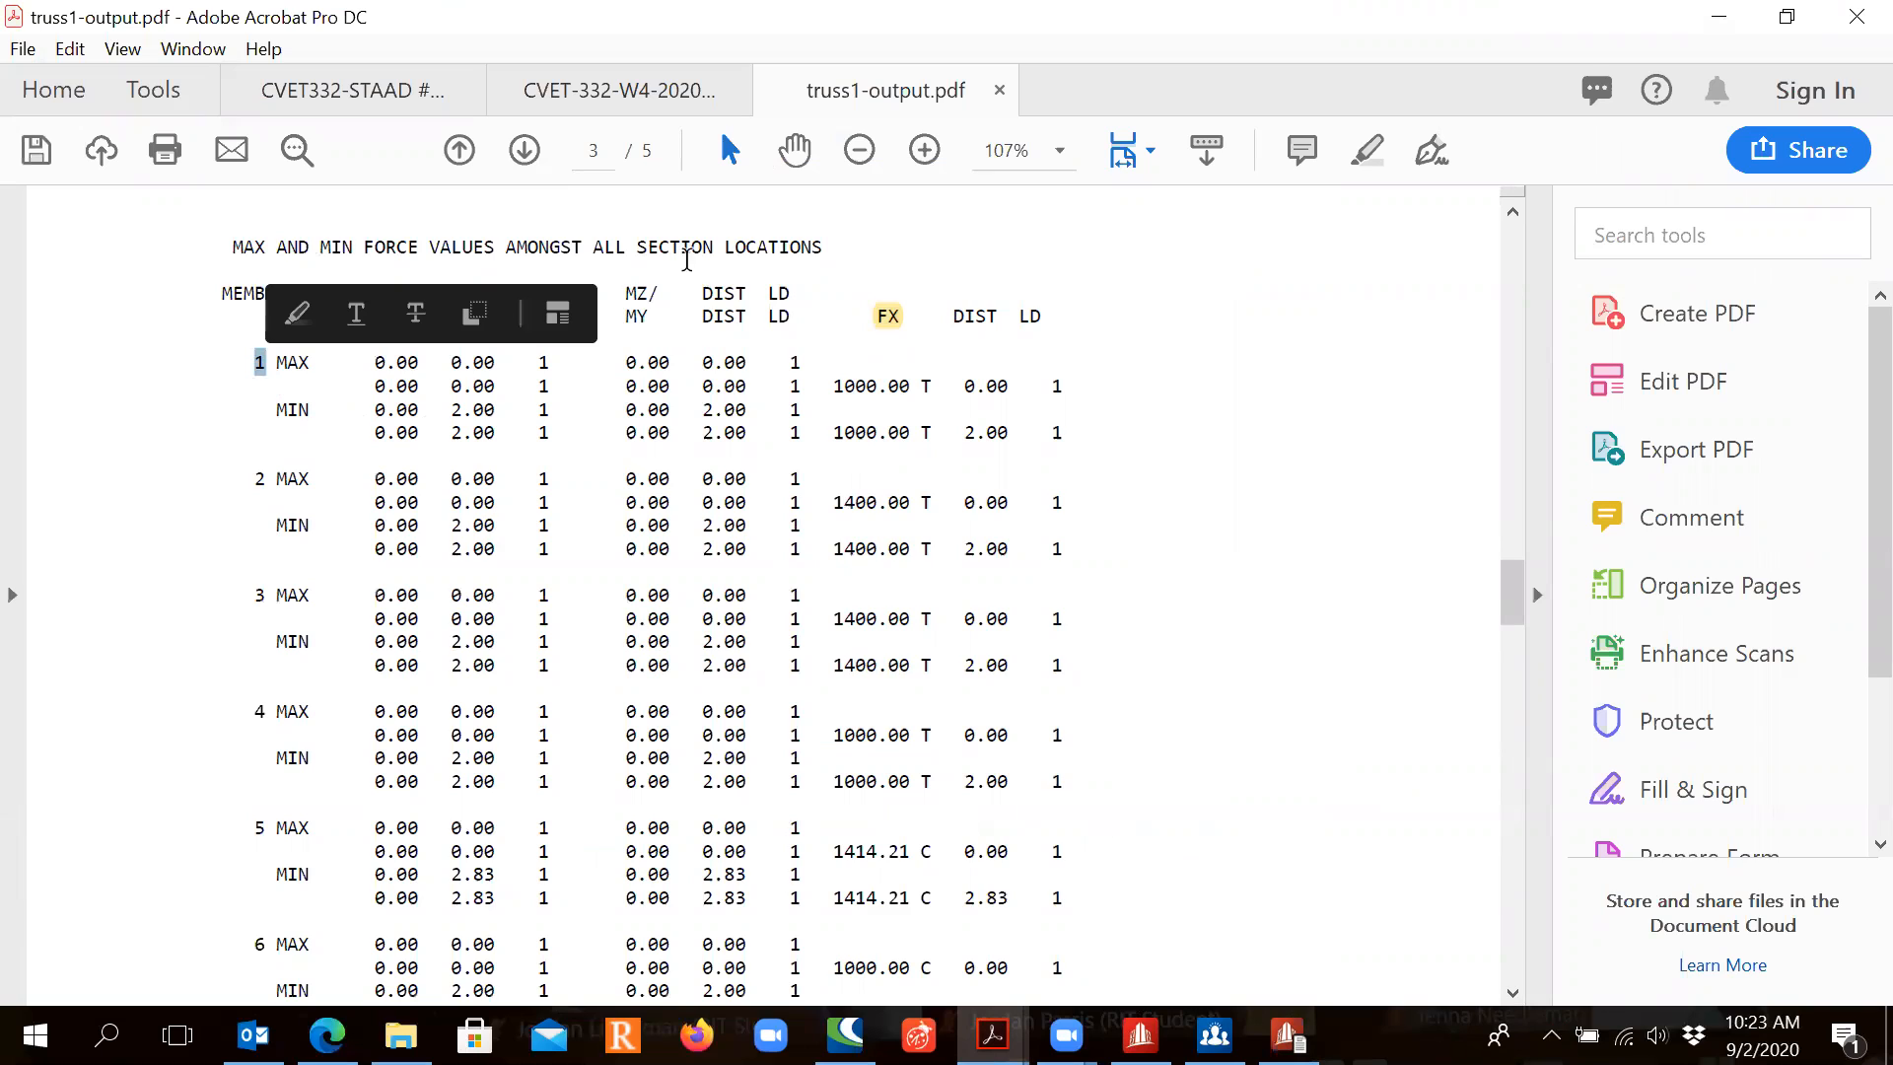
{"action": "left_click", "coordinate": [296, 320]}
{"action": "left_click_drag", "start_coordinate": [833, 384], "coordinate": [935, 387]}
{"action": "left_click", "coordinate": [972, 331]}
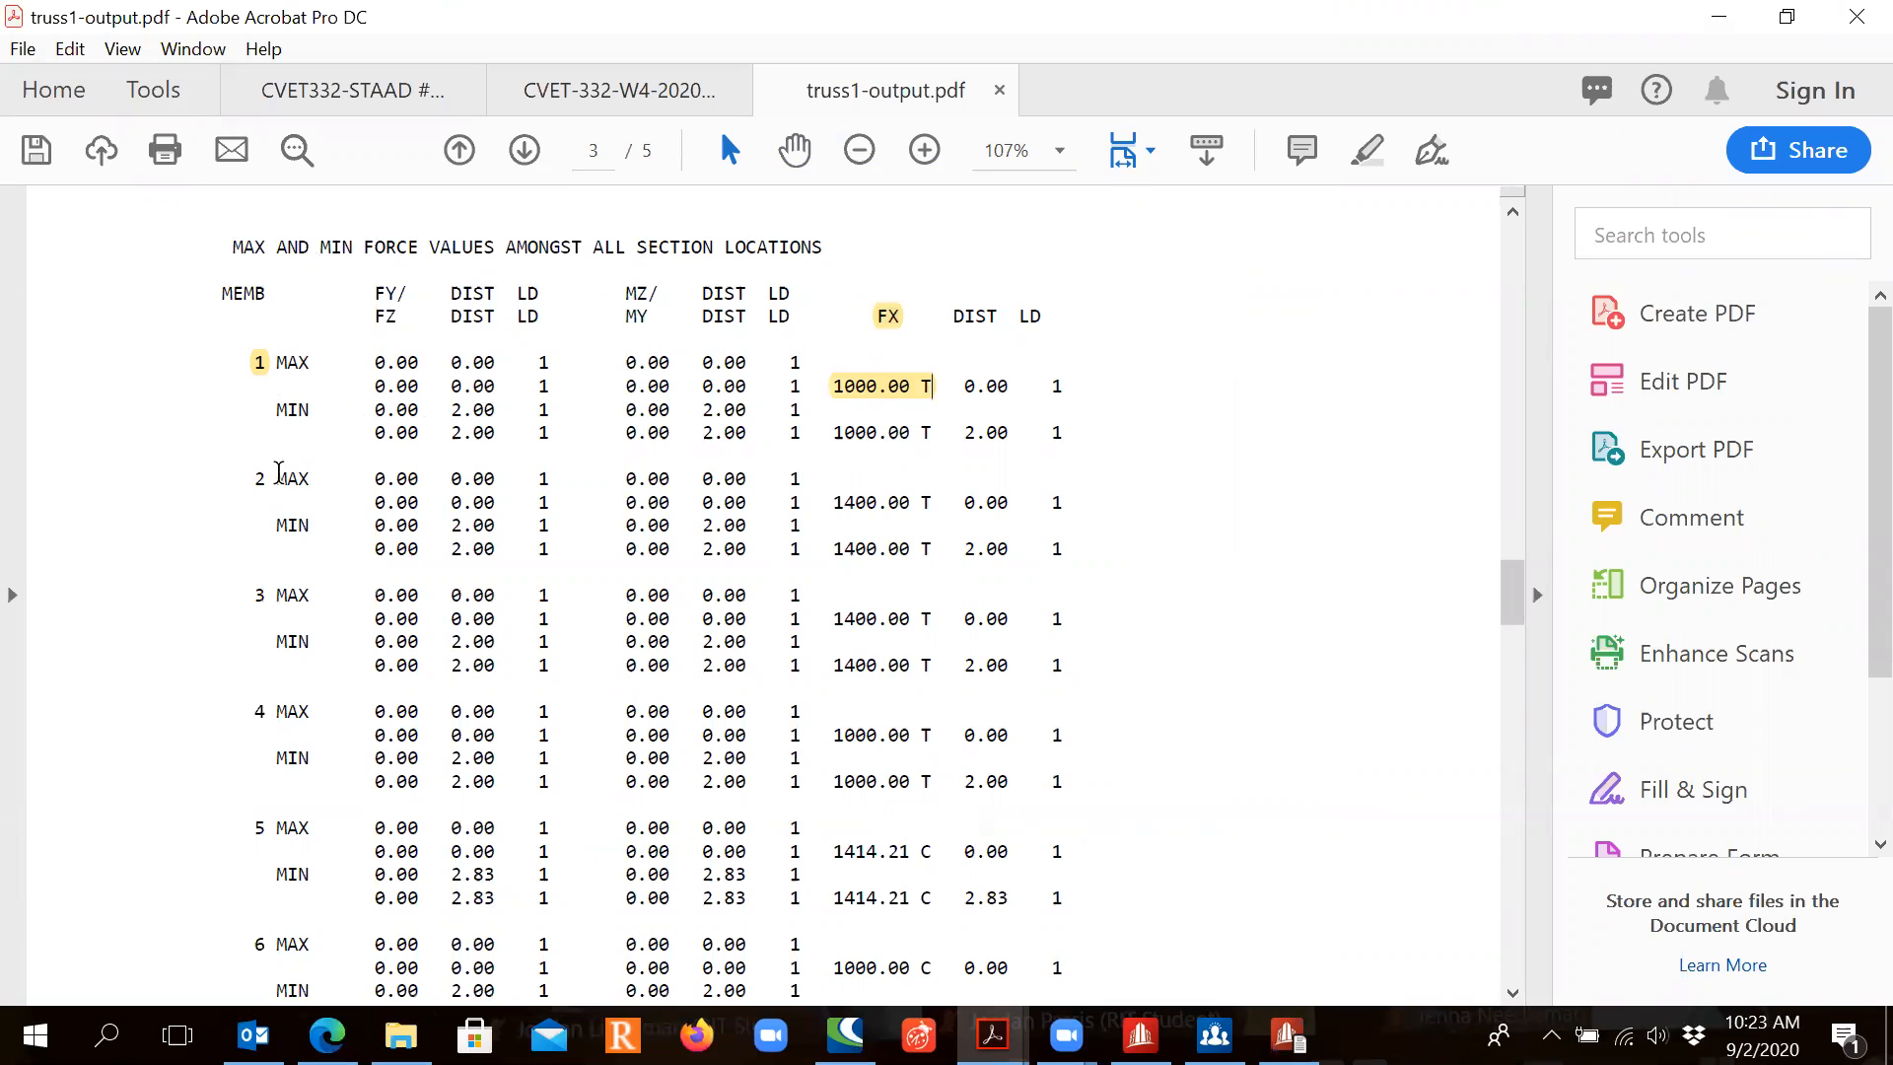
Step: Highlight member 2's 1400.00 T force, then minimise Acrobat
{"action": "left_click_drag", "start_coordinate": [253, 479], "coordinate": [266, 480]}
{"action": "left_click_drag", "start_coordinate": [931, 503], "coordinate": [863, 508]}
{"action": "left_click", "coordinate": [897, 448]}
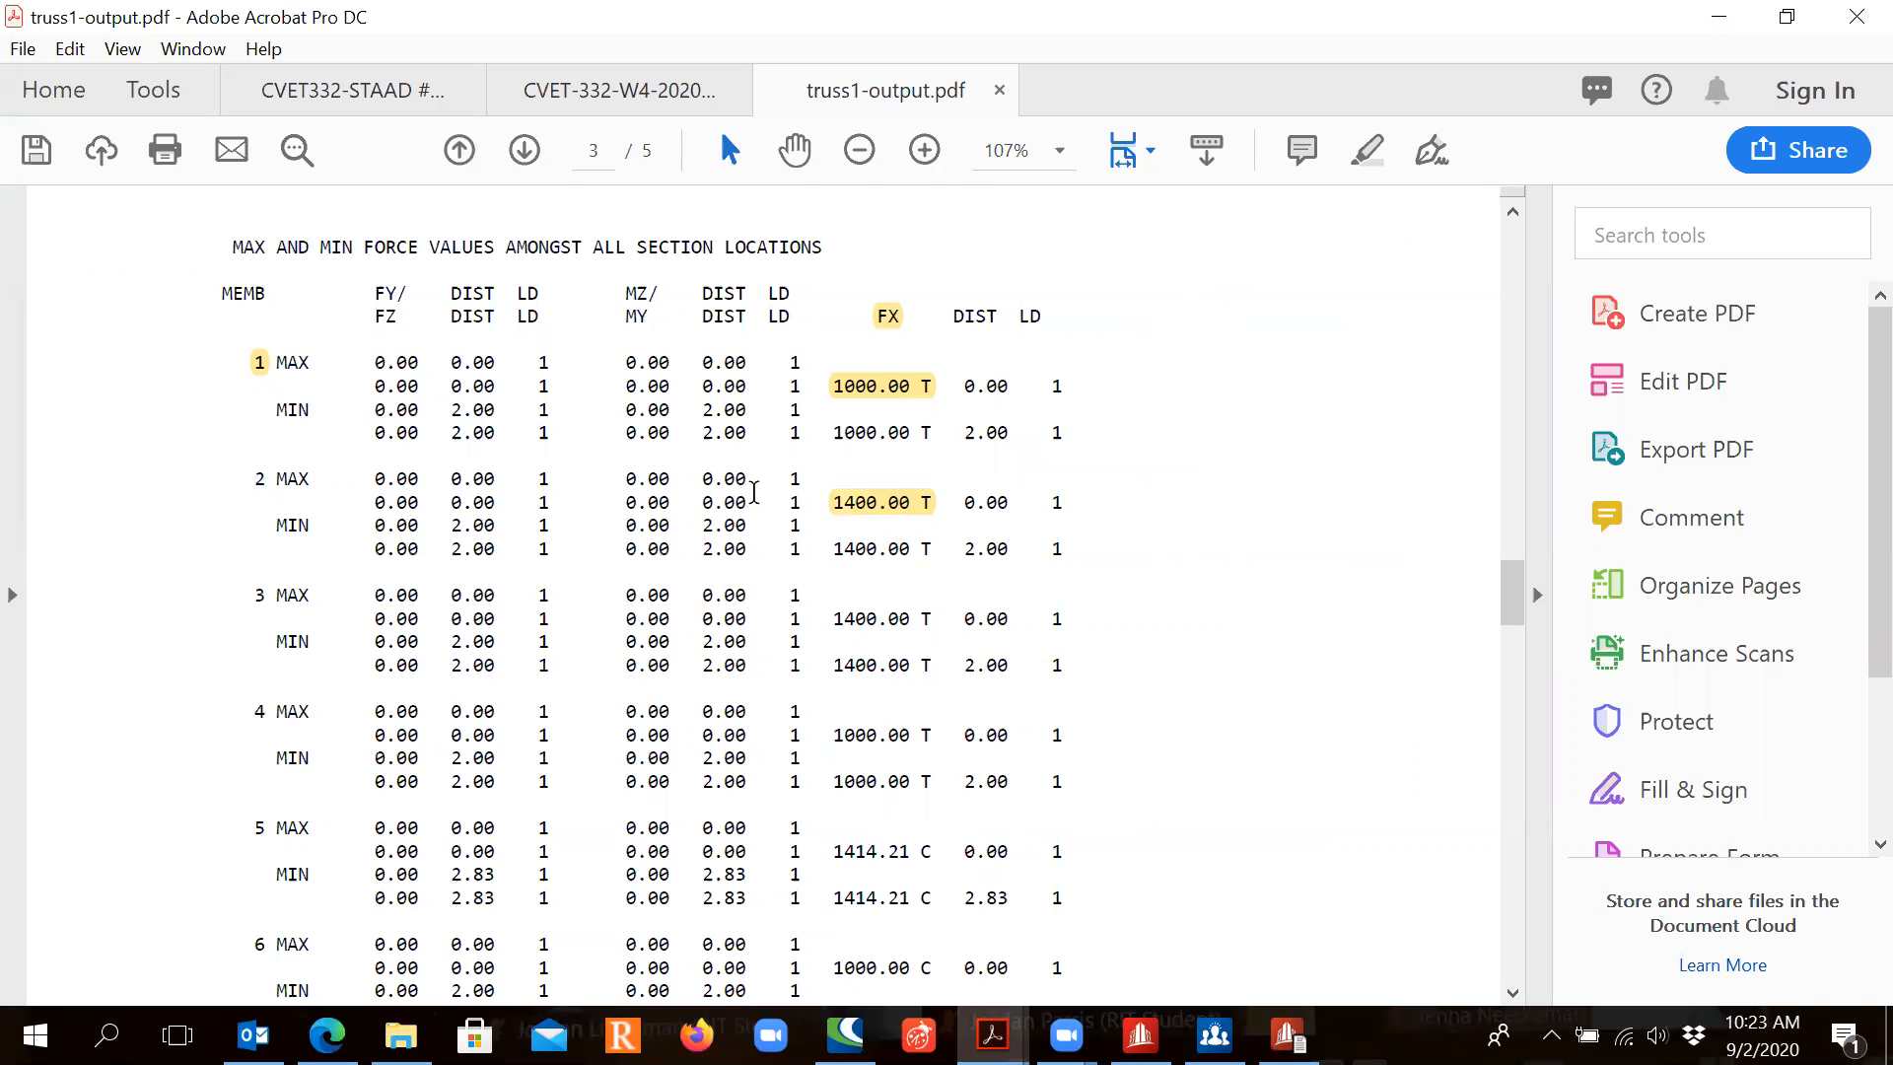
{"action": "scroll", "coordinate": [968, 621], "scroll_direction": "down", "scroll_amount": 2}
{"action": "scroll", "coordinate": [968, 626], "scroll_direction": "up", "scroll_amount": 4}
{"action": "scroll", "coordinate": [969, 631], "scroll_direction": "down", "scroll_amount": 2}
{"action": "left_click", "coordinate": [1721, 19]}
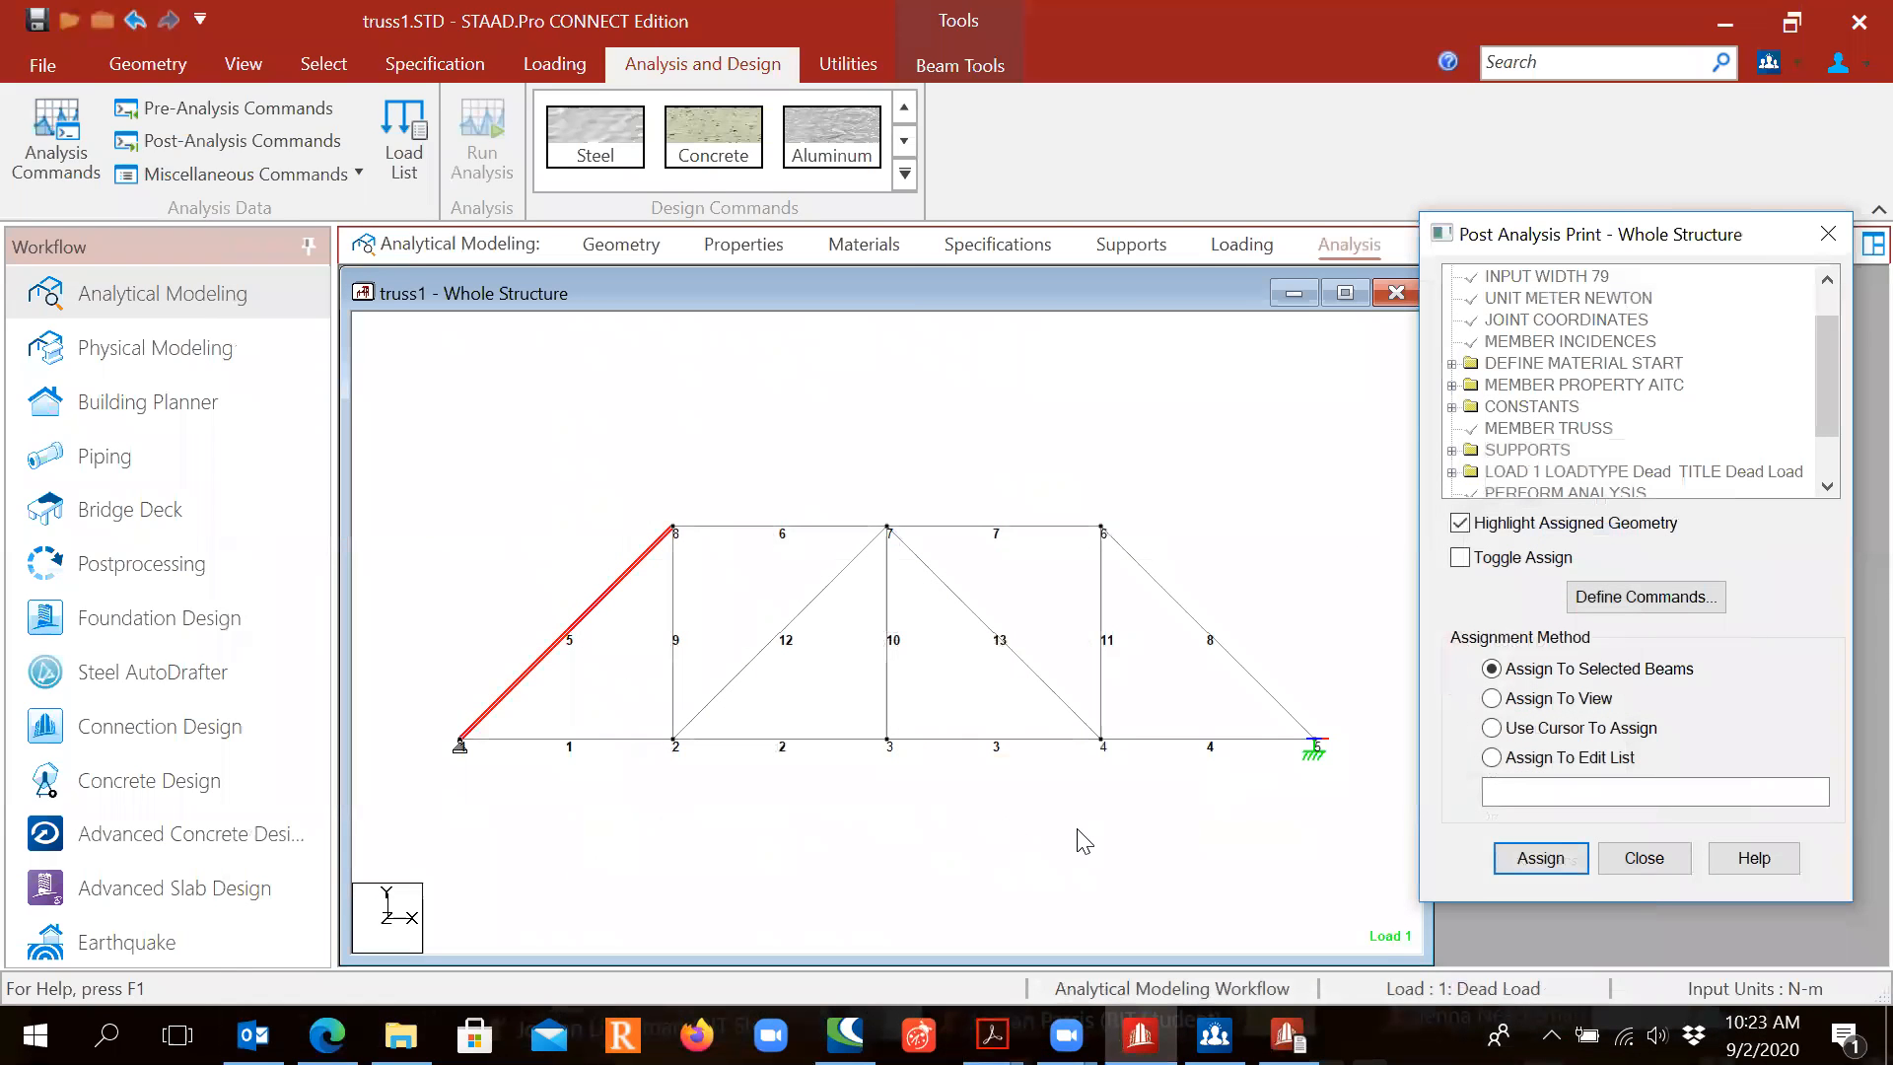